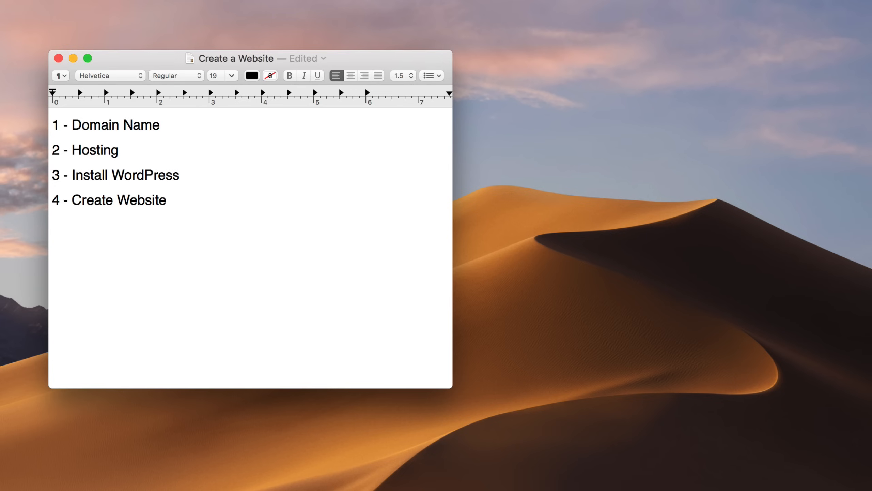
Step: Append ' - $13/Year' to the Domain Name line and ' - $10/Month' to the Hosting line
{"action": "type", "text": "- $13/Year"}
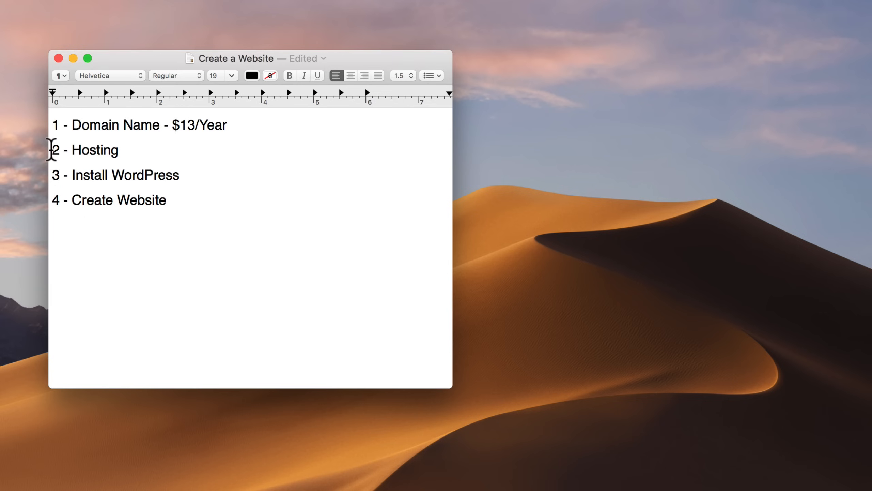
{"action": "left_click_drag", "start_coordinate": [53, 149], "coordinate": [120, 149]}
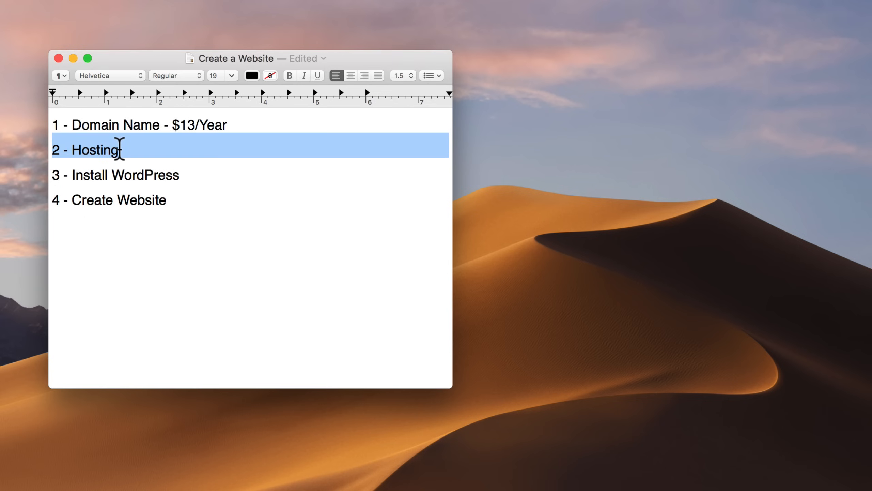
{"action": "left_click", "coordinate": [120, 149]}
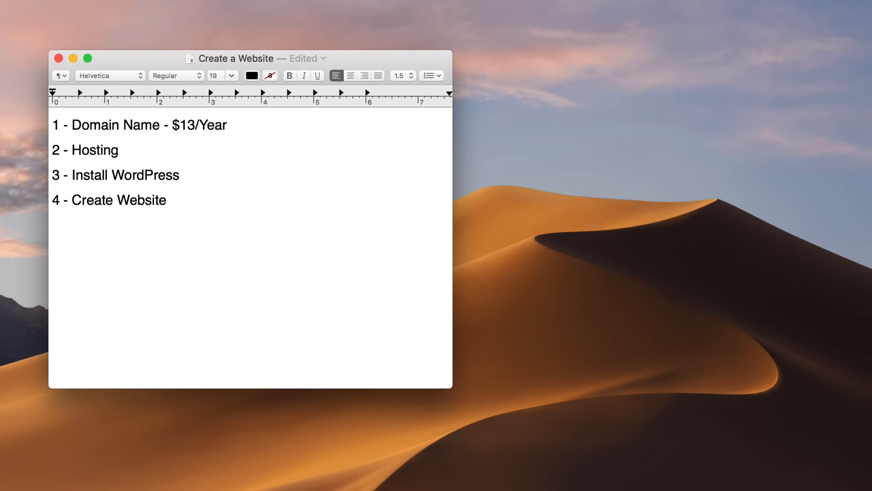
{"action": "type", "text": "- $10/Month"}
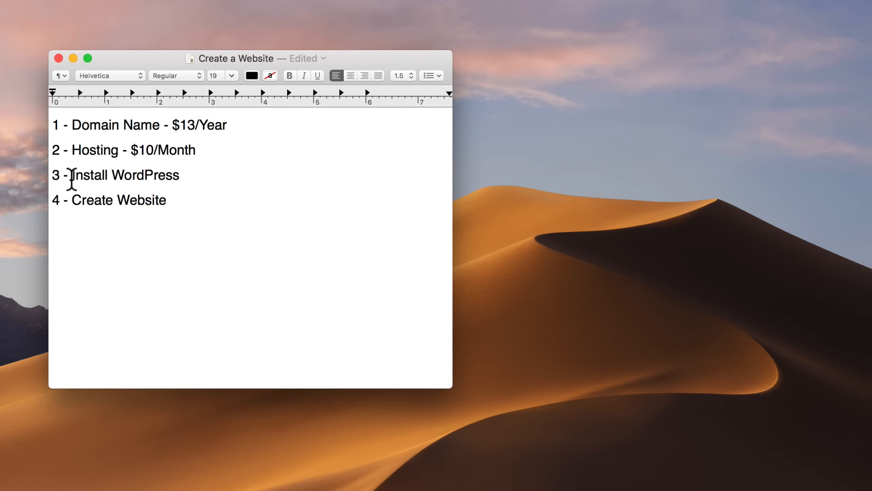
{"action": "left_click_drag", "start_coordinate": [53, 176], "coordinate": [179, 176]}
{"action": "left_click", "coordinate": [179, 176]}
Step: Append ' - Free' to the Install WordPress and Create Website lines
{"action": "left_click", "coordinate": [185, 184]}
{"action": "type", "text": "- Free"}
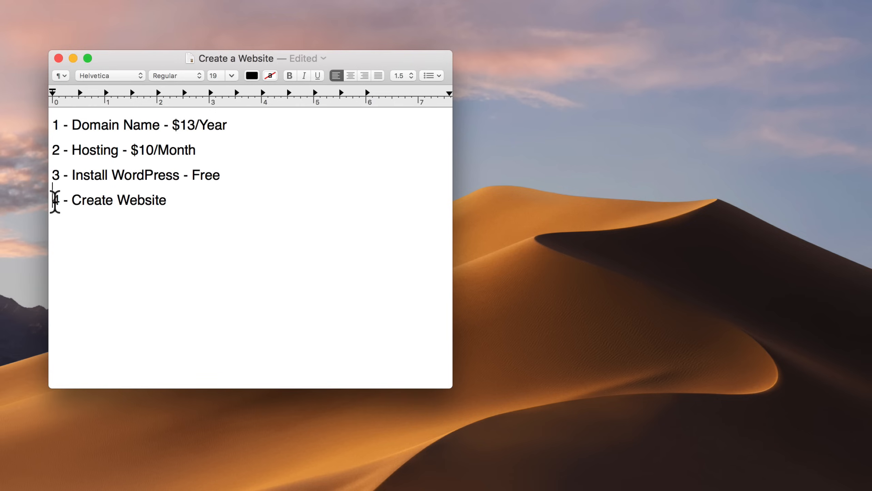
{"action": "left_click_drag", "start_coordinate": [53, 202], "coordinate": [168, 200]}
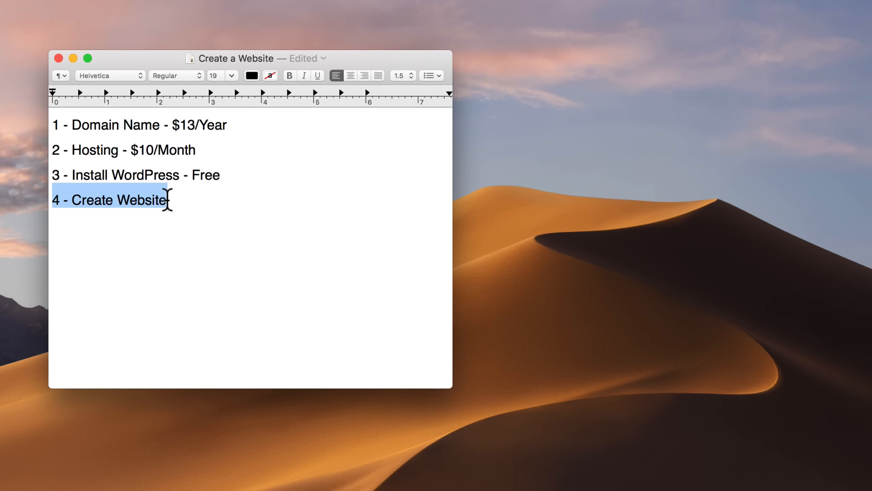
{"action": "left_click", "coordinate": [166, 200]}
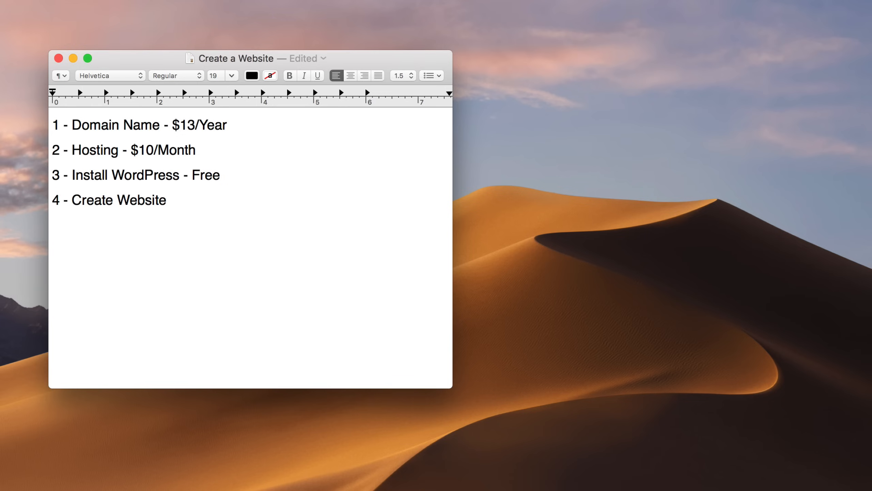
{"action": "type", "text": "- Free"}
Step: Add a bold $10.37 total below the checklist, delete it, and minimize the window
{"action": "key", "text": "Return"}
{"action": "key", "text": "Return"}
{"action": "type", "text": "$10.37"}
{"action": "left_click_drag", "start_coordinate": [133, 250], "coordinate": [97, 247]}
{"action": "left_click", "coordinate": [53, 249]}
{"action": "key", "text": "super+b"}
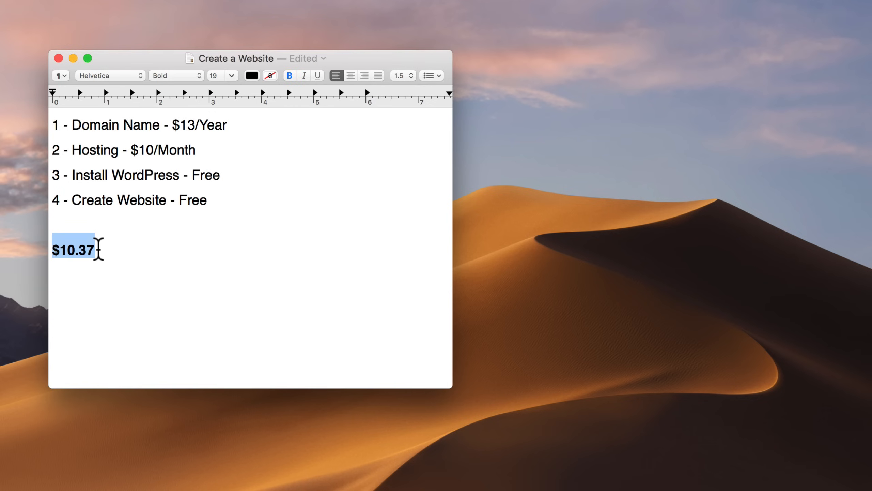
{"action": "left_click", "coordinate": [113, 249]}
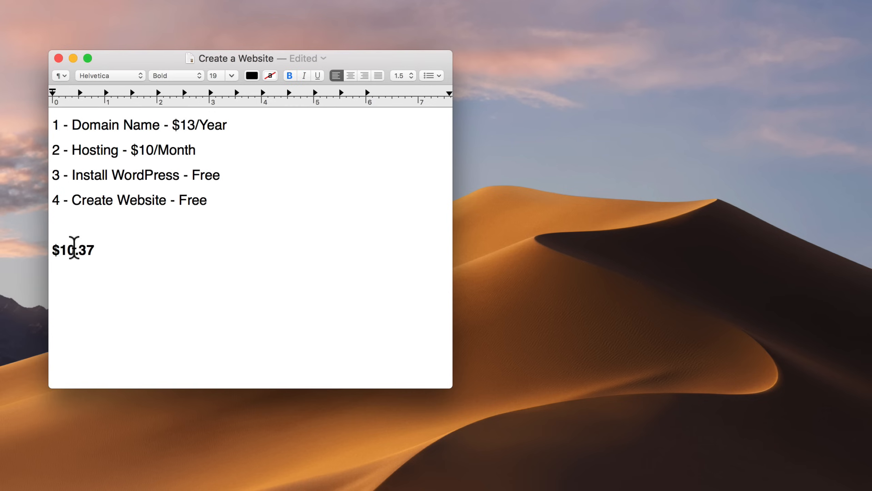
{"action": "left_click_drag", "start_coordinate": [94, 244], "coordinate": [52, 250]}
{"action": "key", "text": "BackSpace"}
{"action": "key", "text": "BackSpace"}
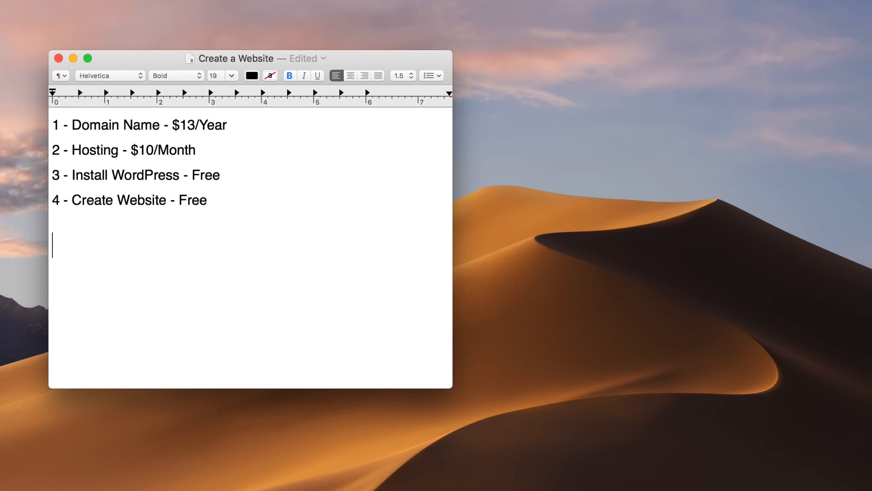
{"action": "left_click", "coordinate": [73, 58]}
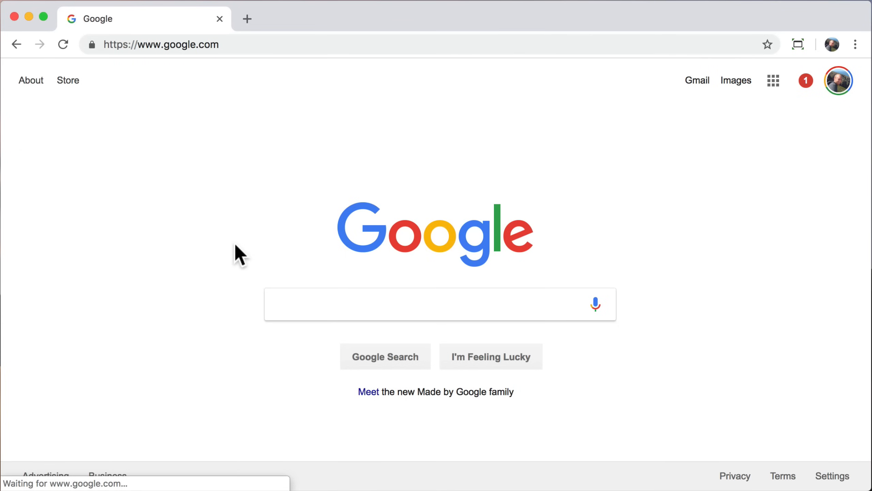
Step: Load hostgator.com in Chrome in place of the Google page
{"action": "left_click", "coordinate": [277, 45]}
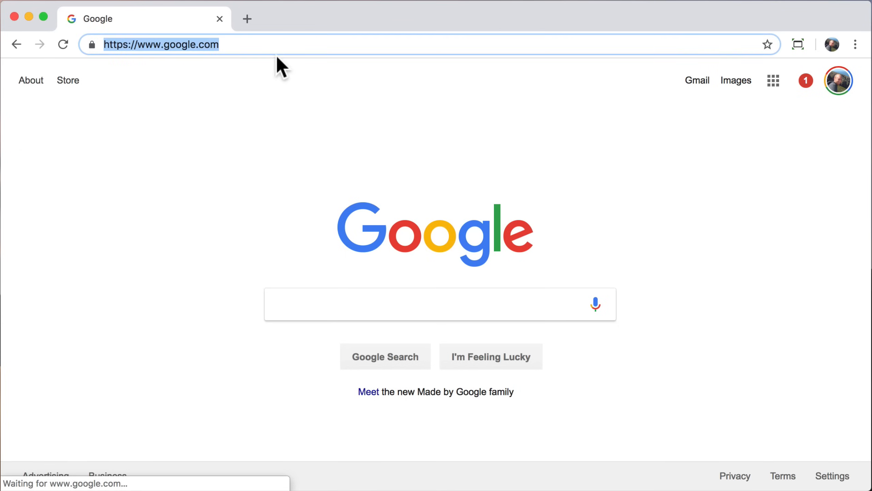
{"action": "type", "text": "hostg"}
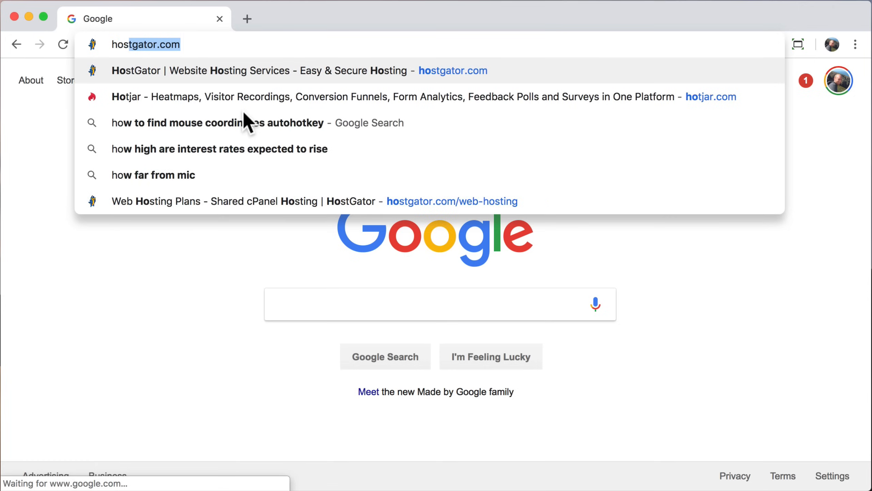
{"action": "type", "text": "ator.co"}
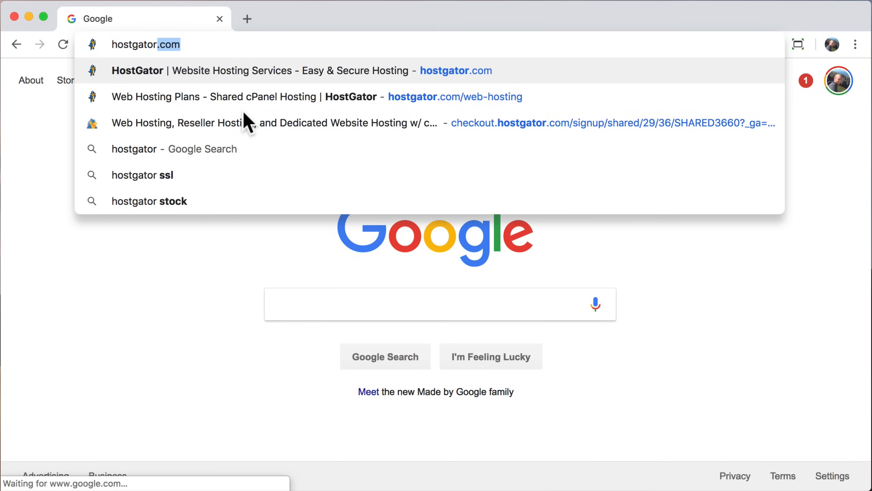
{"action": "type", "text": "m"}
{"action": "key", "text": "Return"}
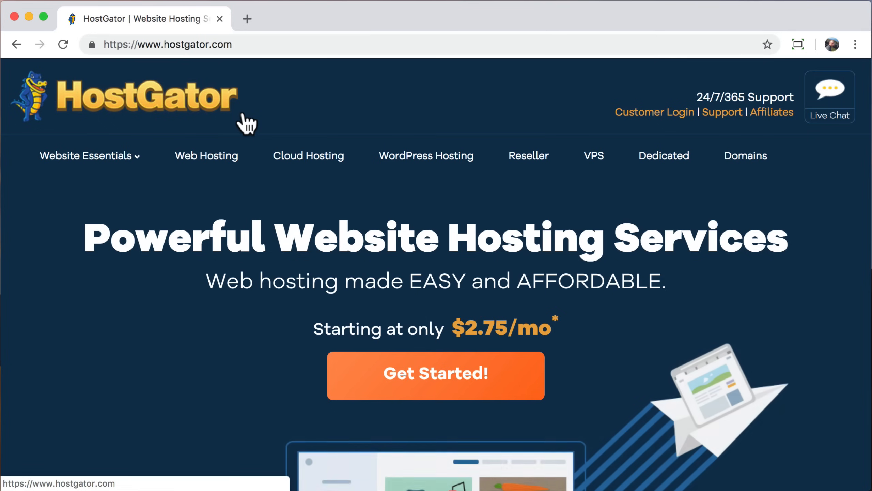
{"action": "mouse_move", "coordinate": [109, 168]}
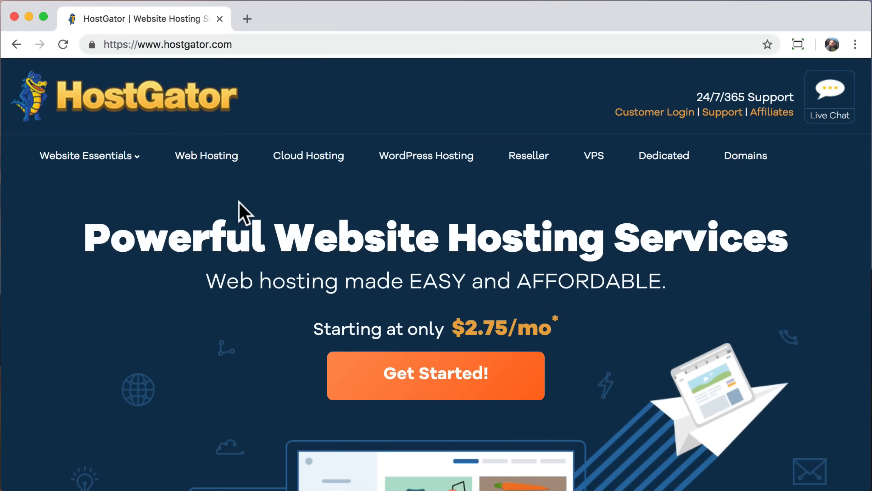
Step: Go to HostGator's Web Hosting plans and choose Buy Now under the Hatchling Plan
{"action": "left_click", "coordinate": [205, 173]}
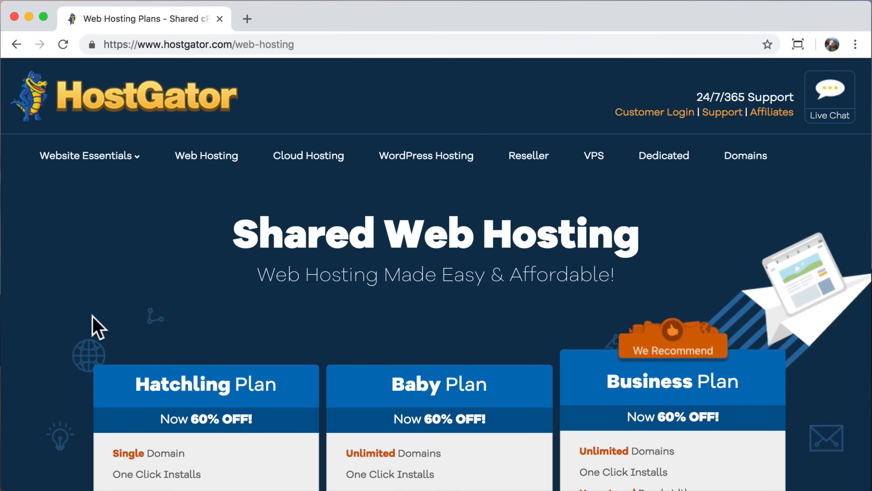
{"action": "scroll", "coordinate": [74, 370], "scroll_direction": "down", "scroll_amount": 7}
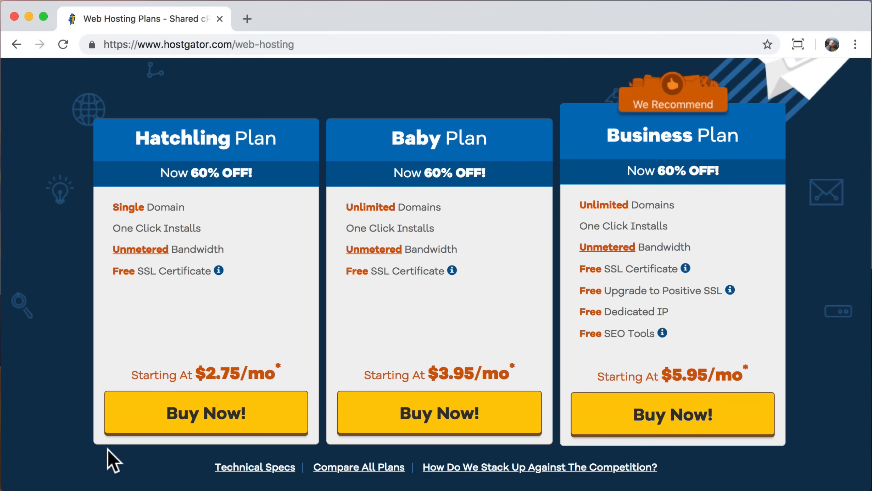
{"action": "left_click", "coordinate": [203, 419]}
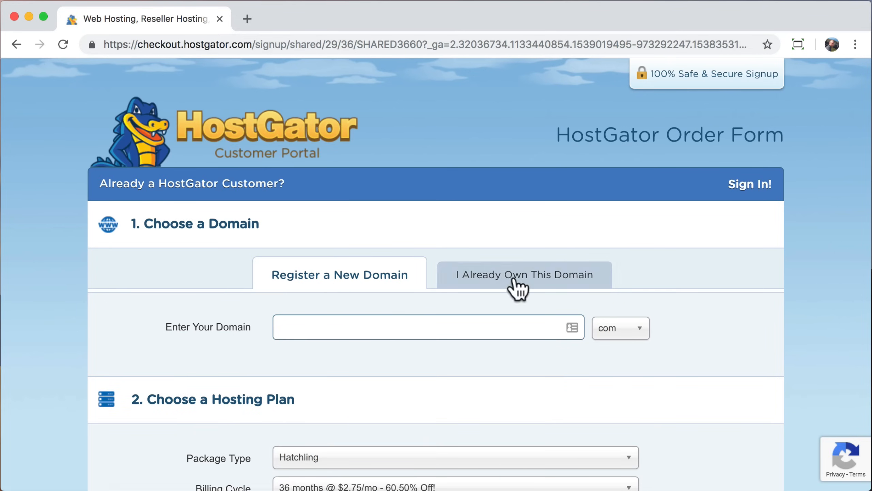
Step: Try the I Already Own This Domain option, entering 'Ialreadyownit.Com'
{"action": "left_click", "coordinate": [492, 281]}
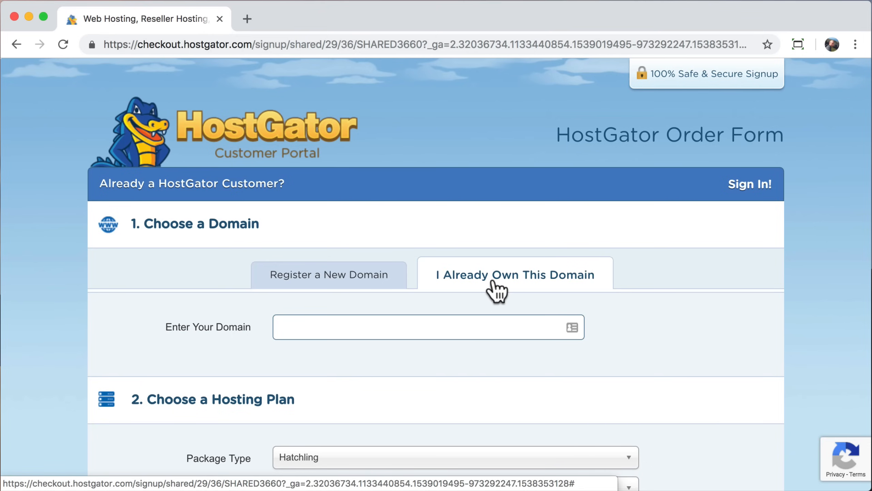
{"action": "left_click", "coordinate": [398, 327]}
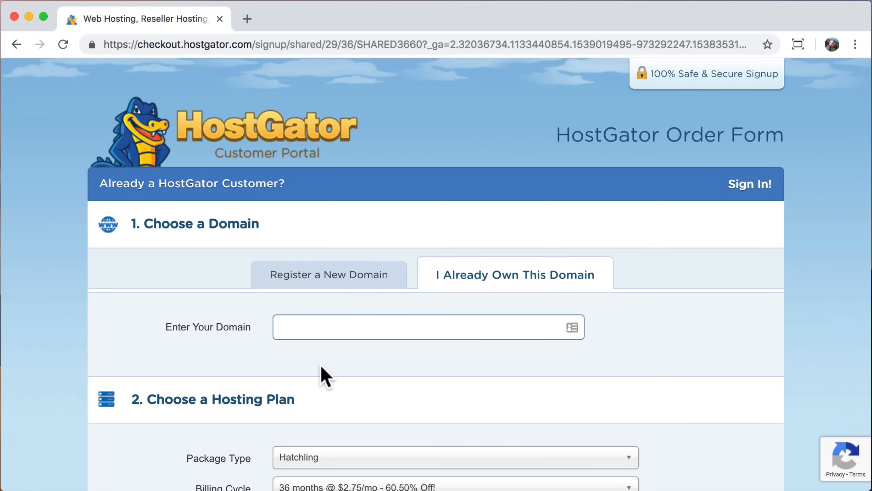
{"action": "type", "text": "Ialreadyownit.Com"}
{"action": "key", "text": "BackSpace"}
{"action": "key", "text": "BackSpace"}
{"action": "key", "text": "BackSpace"}
{"action": "key", "text": "BackSpace"}
{"action": "key", "text": "BackSpace"}
{"action": "key", "text": "BackSpace"}
{"action": "key", "text": "BackSpace"}
{"action": "key", "text": "BackSpace"}
{"action": "key", "text": "BackSpace"}
{"action": "key", "text": "BackSpace"}
{"action": "key", "text": "BackSpace"}
{"action": "key", "text": "BackSpace"}
{"action": "key", "text": "BackSpace"}
{"action": "key", "text": "BackSpace"}
{"action": "key", "text": "BackSpace"}
{"action": "key", "text": "BackSpace"}
{"action": "key", "text": "BackSpace"}
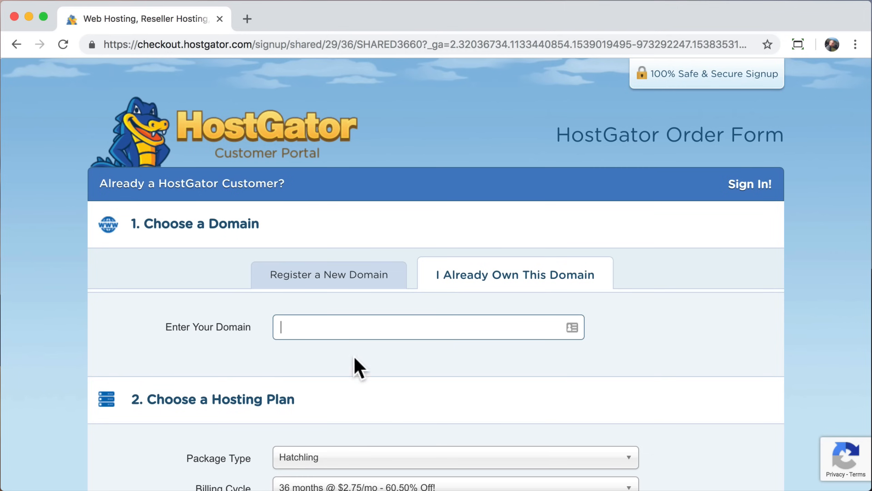
Step: Register the new domain 'learnhowtocreateawebsite' with the com extension
{"action": "left_click", "coordinate": [322, 290]}
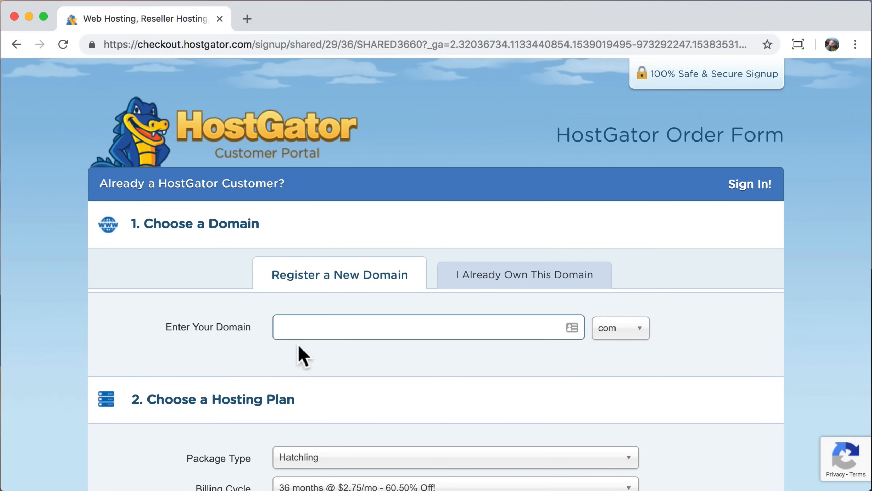
{"action": "left_click", "coordinate": [302, 327]}
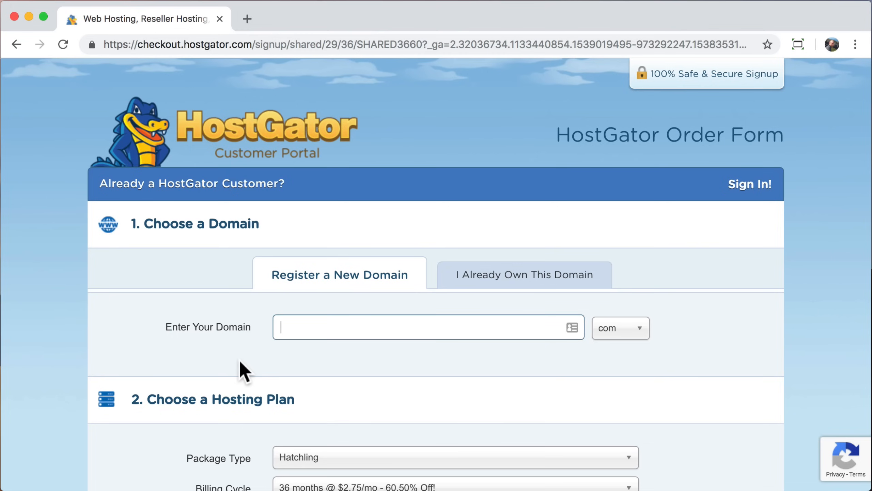
{"action": "type", "text": "learnhowtocreateawebsite"}
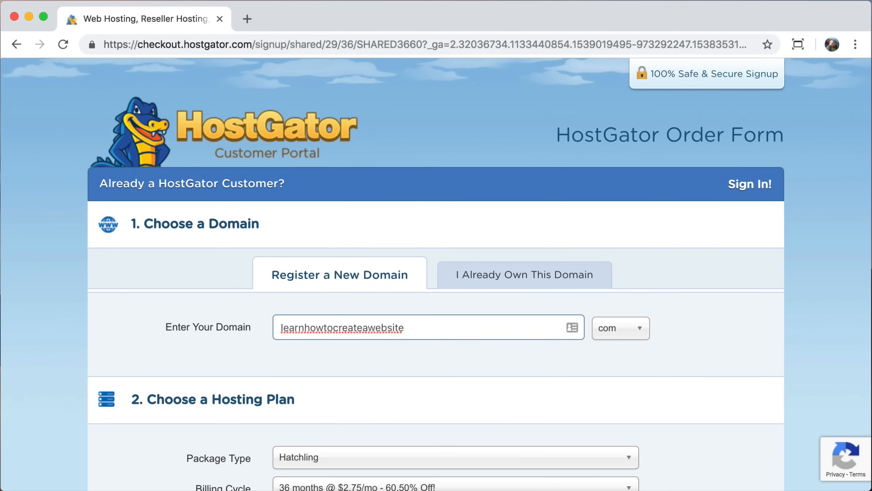
{"action": "left_click", "coordinate": [637, 342]}
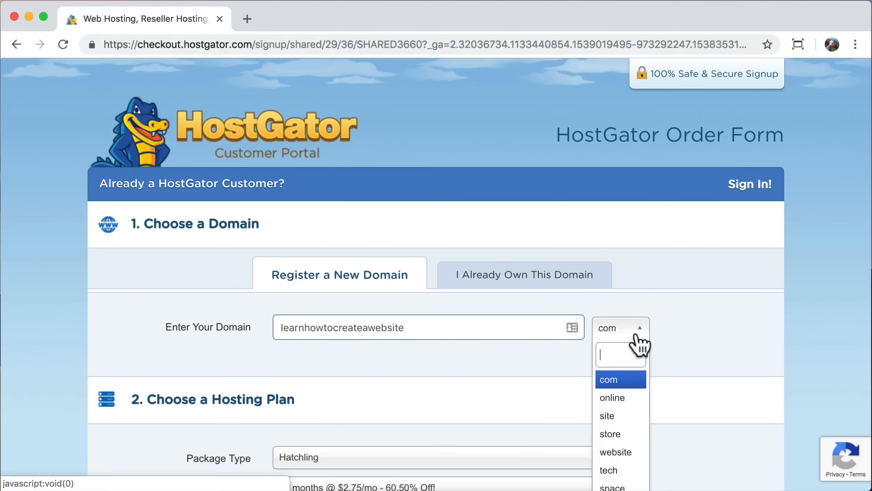
{"action": "scroll", "coordinate": [631, 367], "scroll_direction": "down", "scroll_amount": 3}
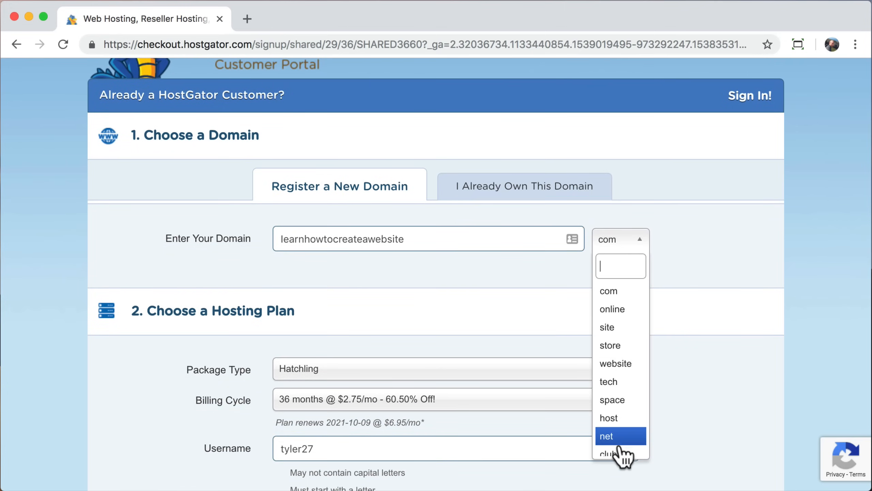
{"action": "left_click", "coordinate": [622, 288]}
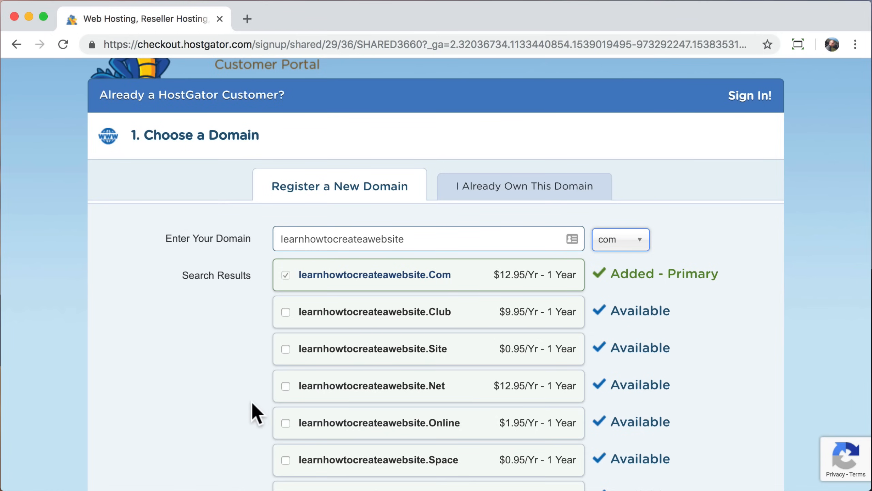
Step: Uncheck Domain Privacy Protection and scroll to section 2, Choose a Hosting Plan
{"action": "scroll", "coordinate": [252, 400], "scroll_direction": "down", "scroll_amount": 5}
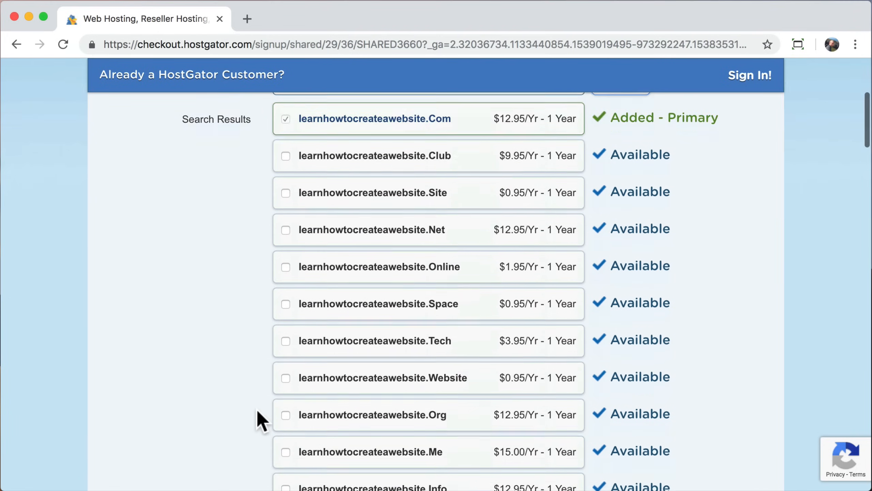
{"action": "scroll", "coordinate": [261, 420], "scroll_direction": "down", "scroll_amount": 5}
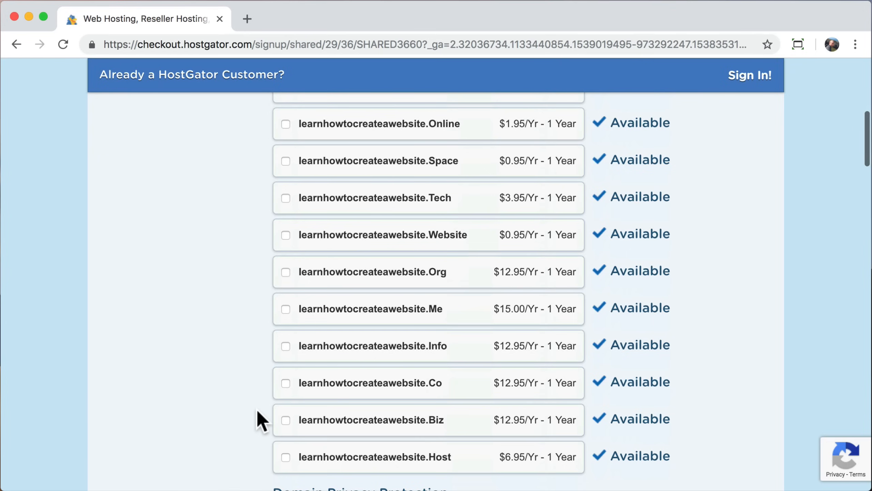
{"action": "scroll", "coordinate": [261, 420], "scroll_direction": "down", "scroll_amount": 6}
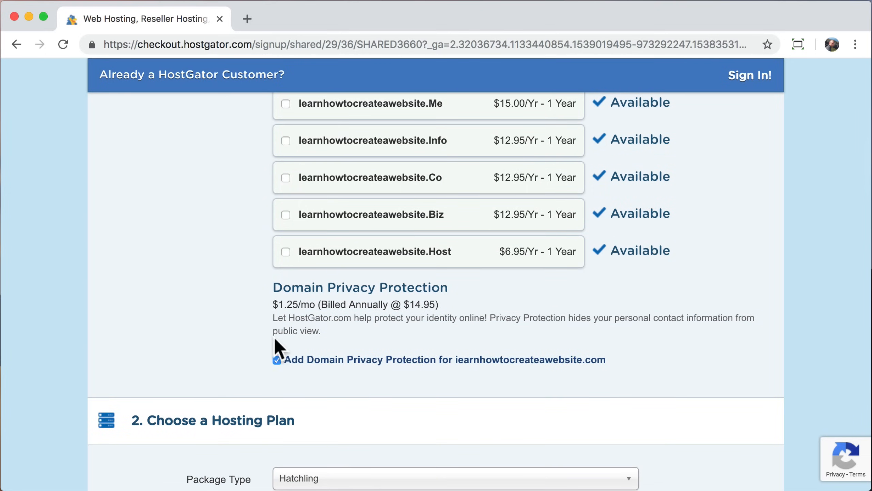
{"action": "left_click_drag", "start_coordinate": [320, 285], "coordinate": [434, 281]}
{"action": "left_click", "coordinate": [446, 288]}
{"action": "scroll", "coordinate": [227, 331], "scroll_direction": "down", "scroll_amount": 1}
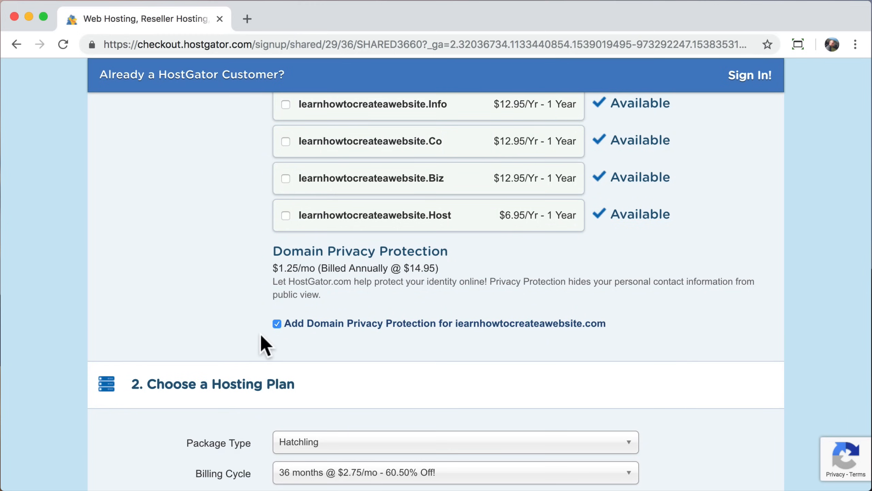
{"action": "left_click", "coordinate": [277, 323]}
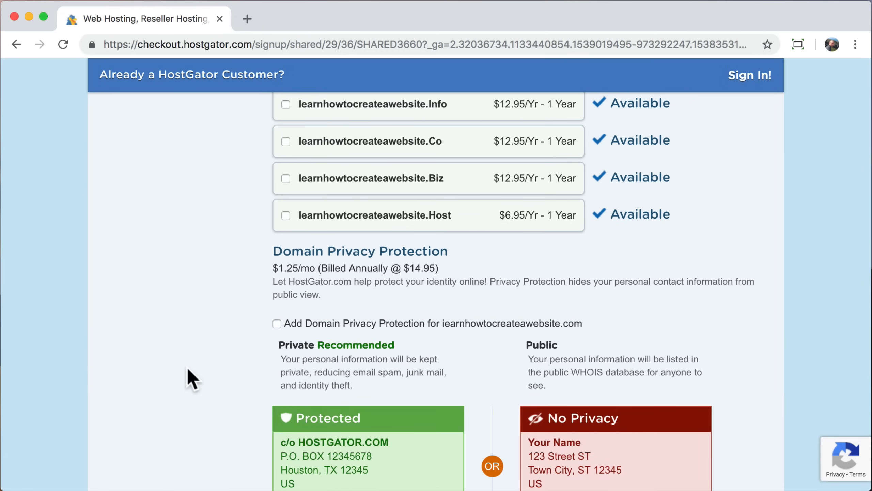
{"action": "scroll", "coordinate": [187, 376], "scroll_direction": "down", "scroll_amount": 4}
{"action": "scroll", "coordinate": [192, 378], "scroll_direction": "down", "scroll_amount": 7}
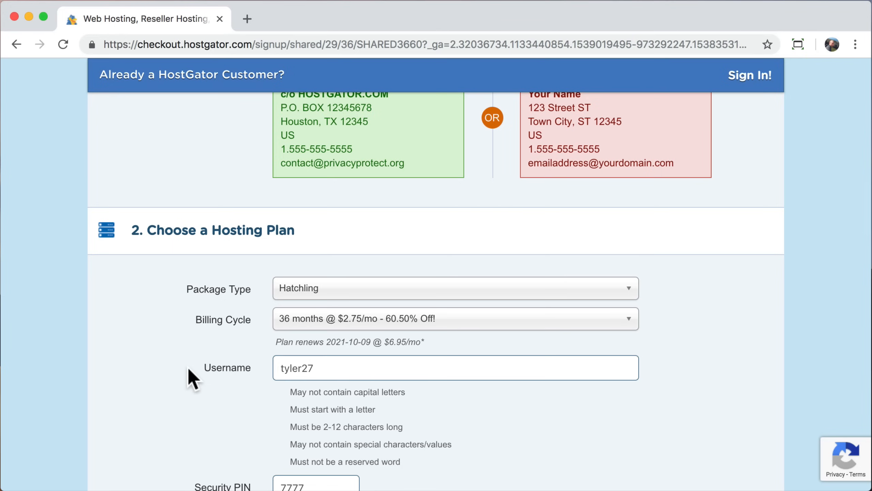
Step: Set the Hatchling billing cycle to 1 month @ $10.95/mo and confirm it stays selected
{"action": "left_click", "coordinate": [626, 325]}
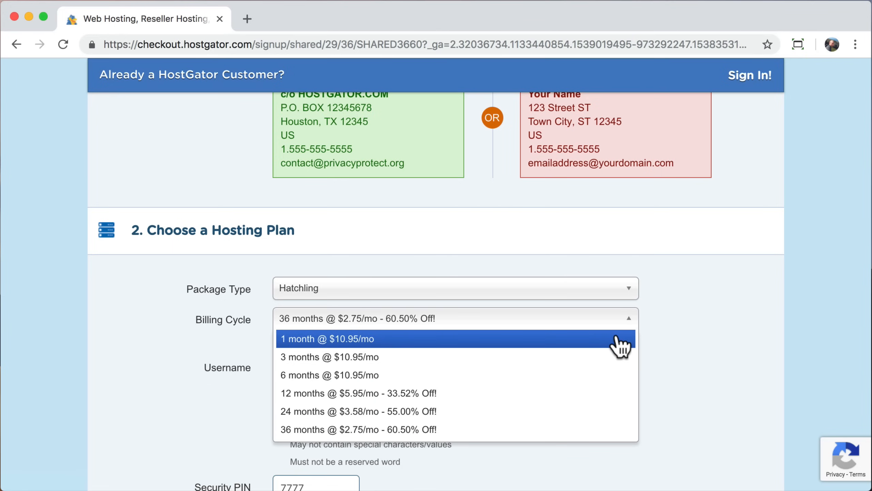
{"action": "left_click", "coordinate": [620, 340]}
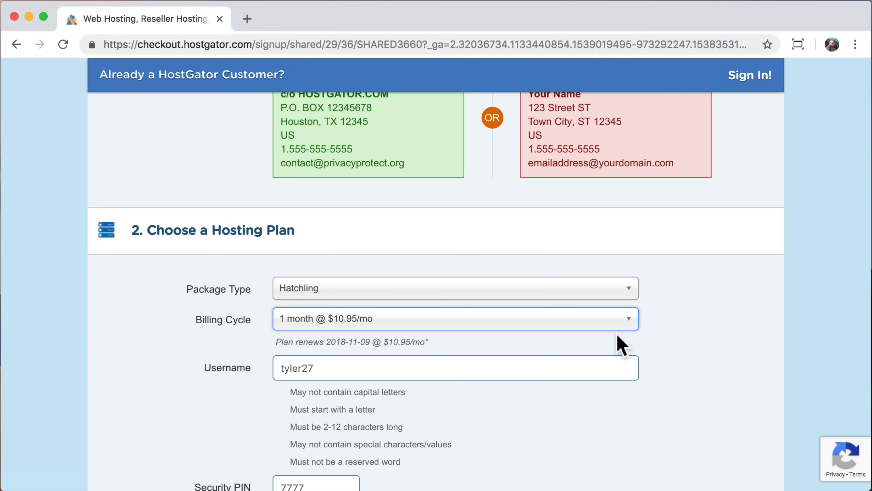
{"action": "left_click", "coordinate": [558, 339]}
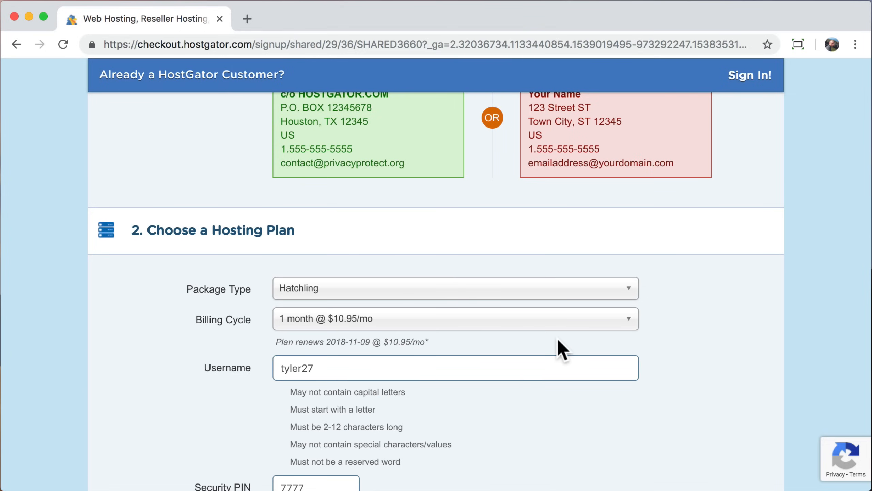
{"action": "scroll", "coordinate": [560, 349], "scroll_direction": "down", "scroll_amount": 1}
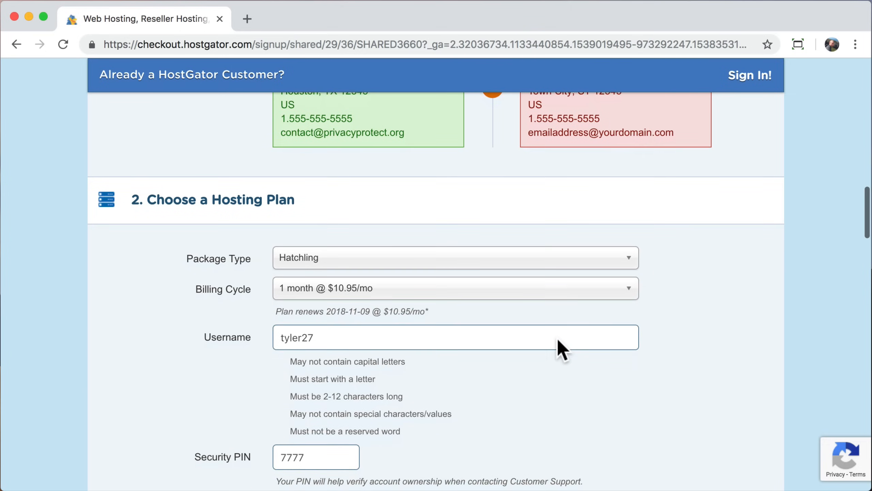
{"action": "left_click", "coordinate": [628, 290]}
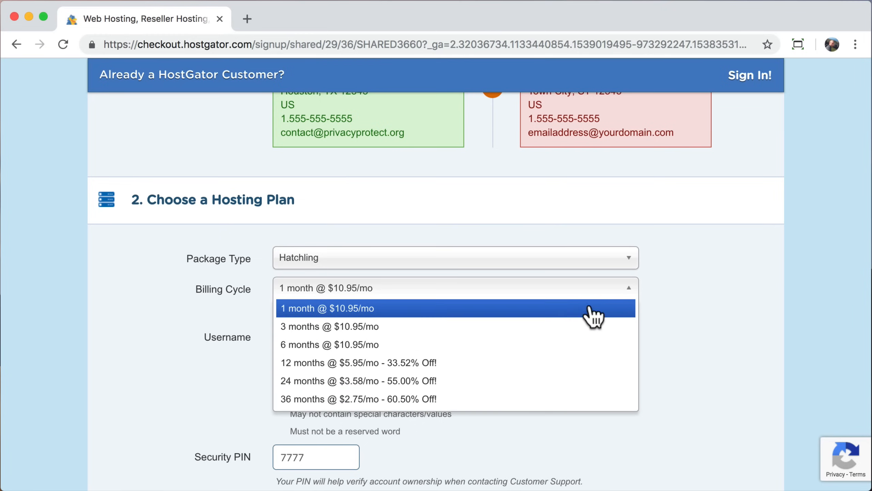
{"action": "left_click", "coordinate": [587, 291]}
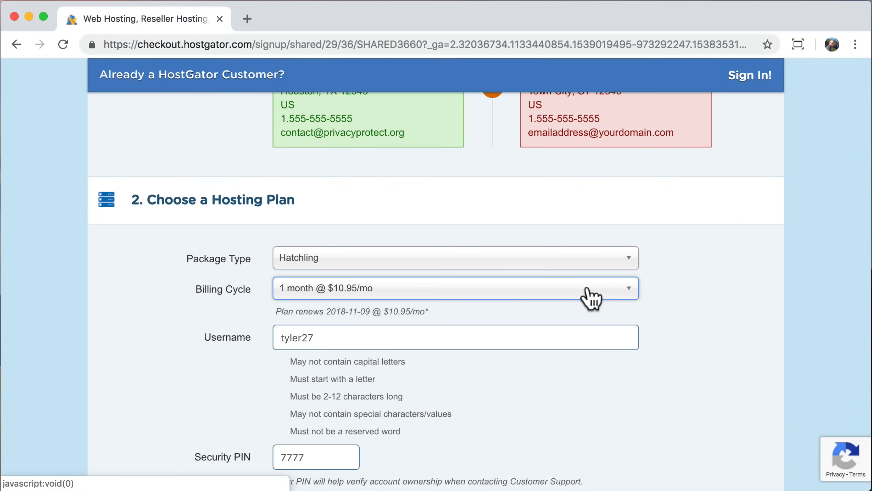
{"action": "scroll", "coordinate": [590, 297], "scroll_direction": "down", "scroll_amount": 3}
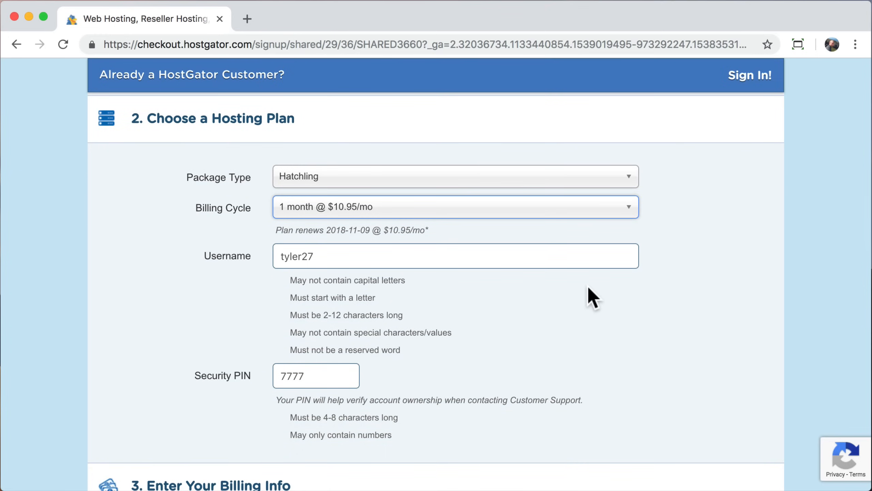
Step: Check the username entry and set the billing state to California
{"action": "left_click", "coordinate": [462, 253]}
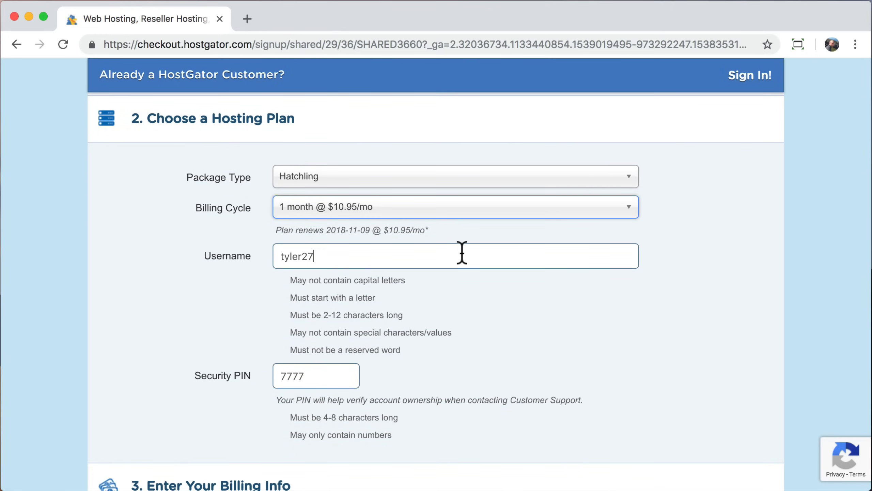
{"action": "left_click", "coordinate": [342, 374]}
{"action": "scroll", "coordinate": [342, 374], "scroll_direction": "down", "scroll_amount": 10}
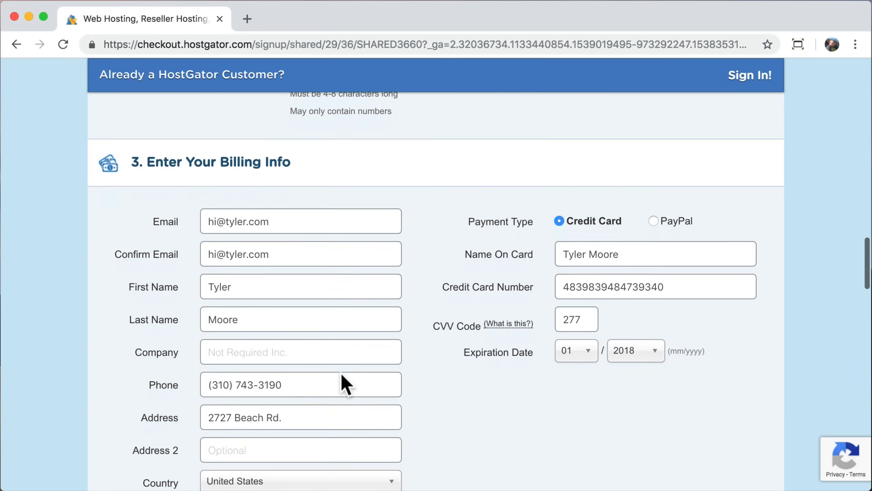
{"action": "scroll", "coordinate": [327, 361], "scroll_direction": "down", "scroll_amount": 3}
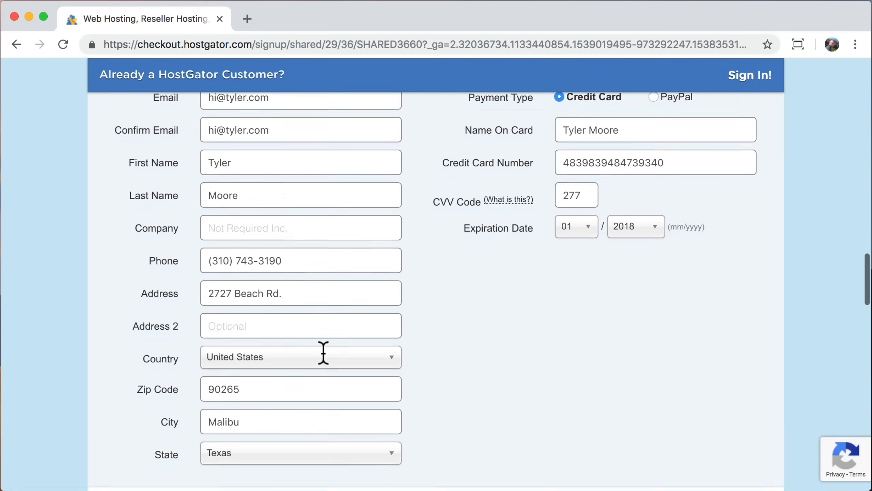
{"action": "left_click", "coordinate": [307, 425]}
{"action": "type", "text": "ca"}
{"action": "left_click", "coordinate": [250, 411]}
Step: Uncheck the SiteLock Monitoring and CodeGuard Site Backup add-ons
{"action": "scroll", "coordinate": [497, 335], "scroll_direction": "up", "scroll_amount": 4}
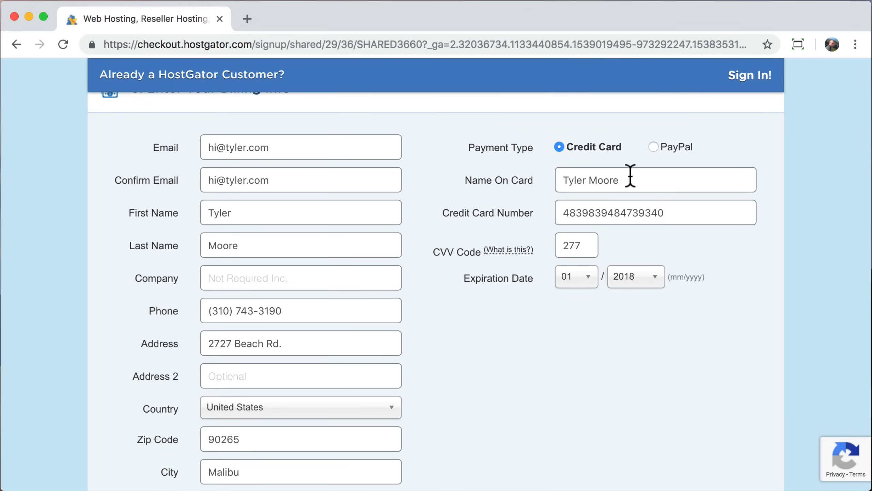
{"action": "scroll", "coordinate": [580, 343], "scroll_direction": "down", "scroll_amount": 7}
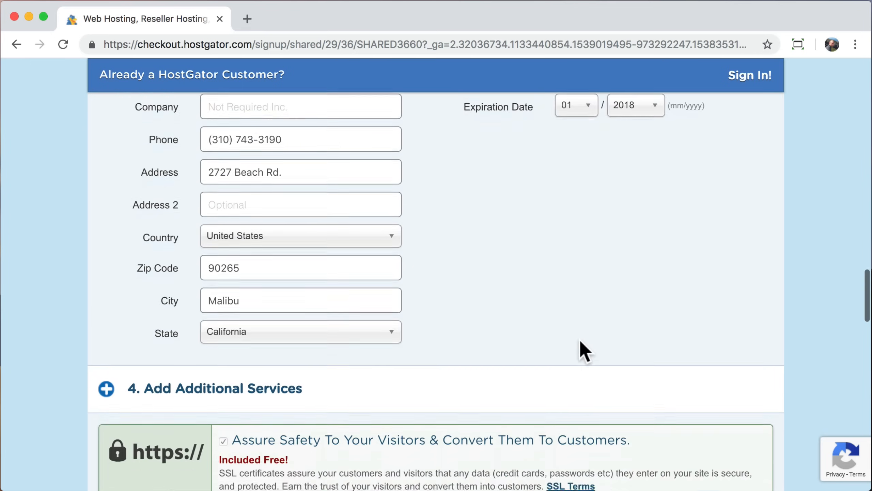
{"action": "scroll", "coordinate": [581, 341], "scroll_direction": "down", "scroll_amount": 3}
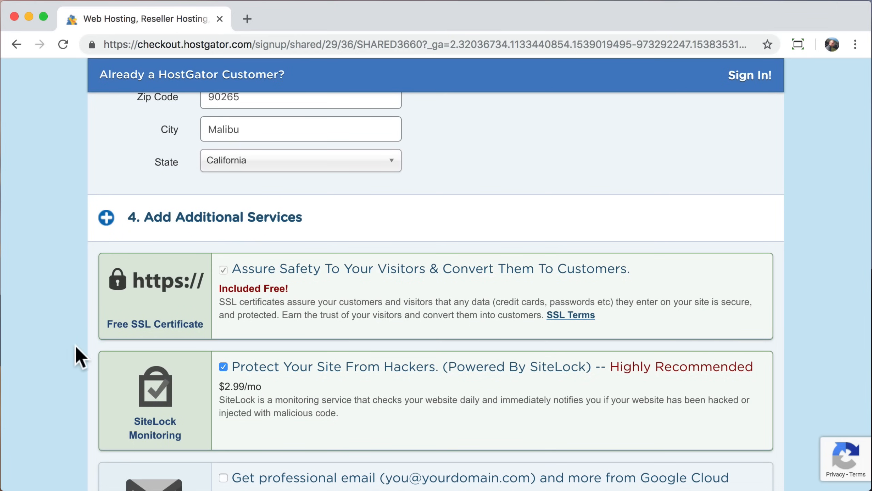
{"action": "scroll", "coordinate": [93, 356], "scroll_direction": "down", "scroll_amount": 3}
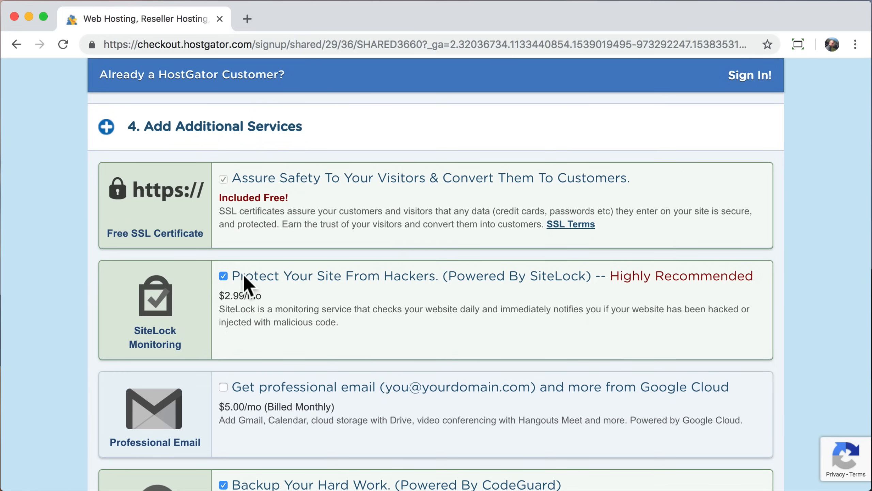
{"action": "left_click", "coordinate": [223, 276]}
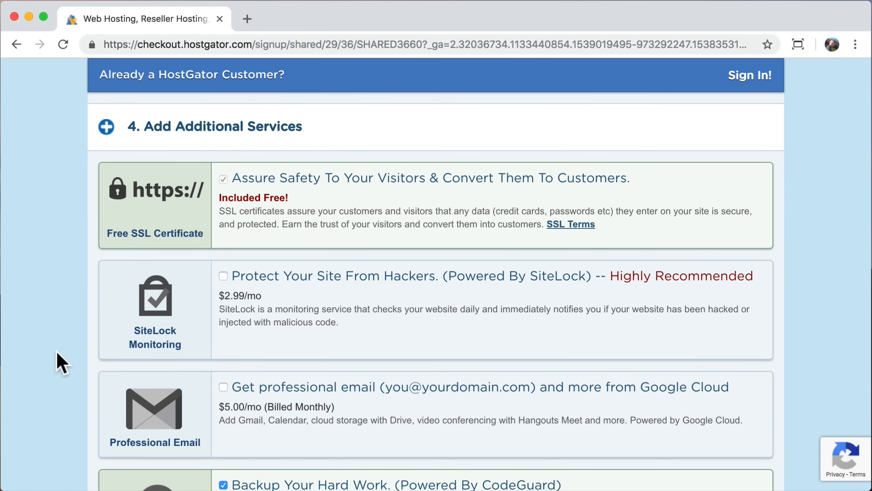
{"action": "scroll", "coordinate": [56, 350], "scroll_direction": "down", "scroll_amount": 3}
{"action": "scroll", "coordinate": [56, 350], "scroll_direction": "down", "scroll_amount": 2}
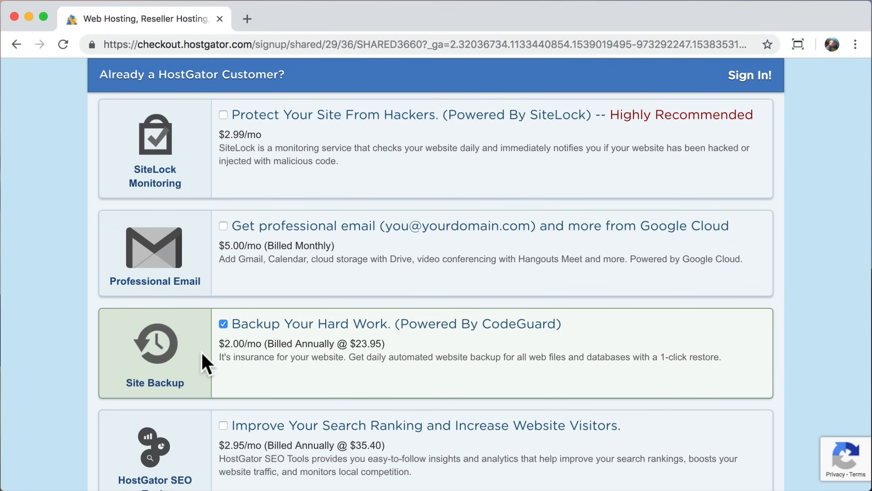
{"action": "left_click", "coordinate": [223, 324]}
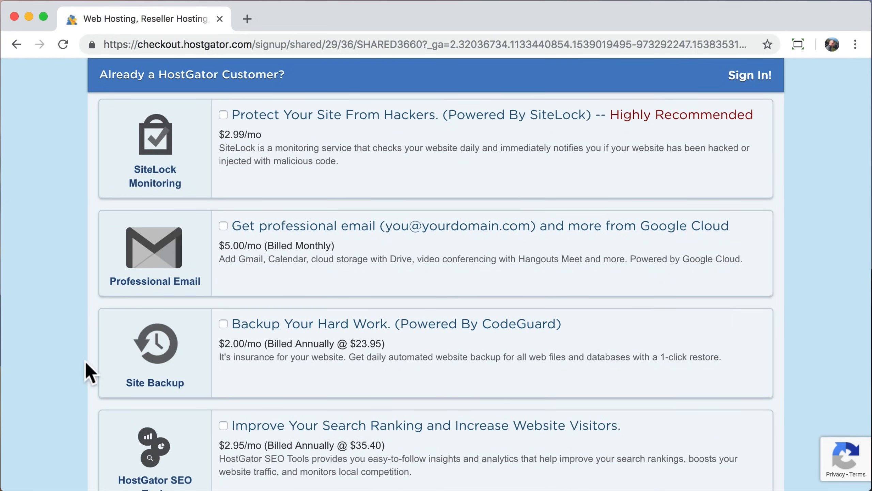
{"action": "scroll", "coordinate": [72, 386], "scroll_direction": "down", "scroll_amount": 2}
{"action": "scroll", "coordinate": [70, 387], "scroll_direction": "down", "scroll_amount": 3}
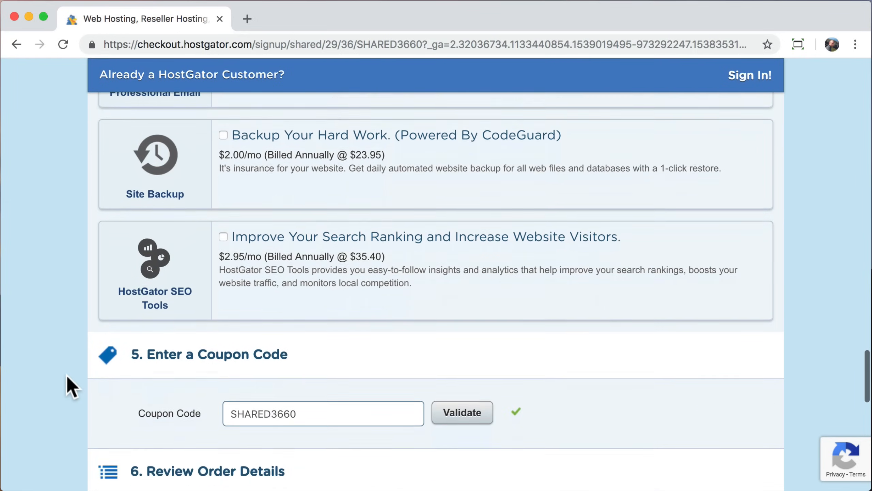
Step: Replace coupon SHARED3660 with 'savecode', dropping the amount due from $23.90 to $10.37
{"action": "scroll", "coordinate": [70, 386], "scroll_direction": "down", "scroll_amount": 5}
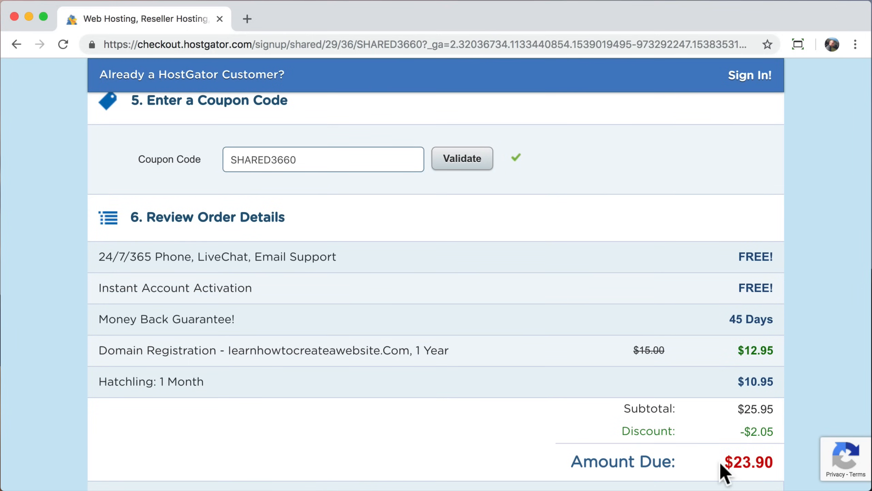
{"action": "left_click_drag", "start_coordinate": [727, 461], "coordinate": [771, 461]}
{"action": "left_click", "coordinate": [771, 461]}
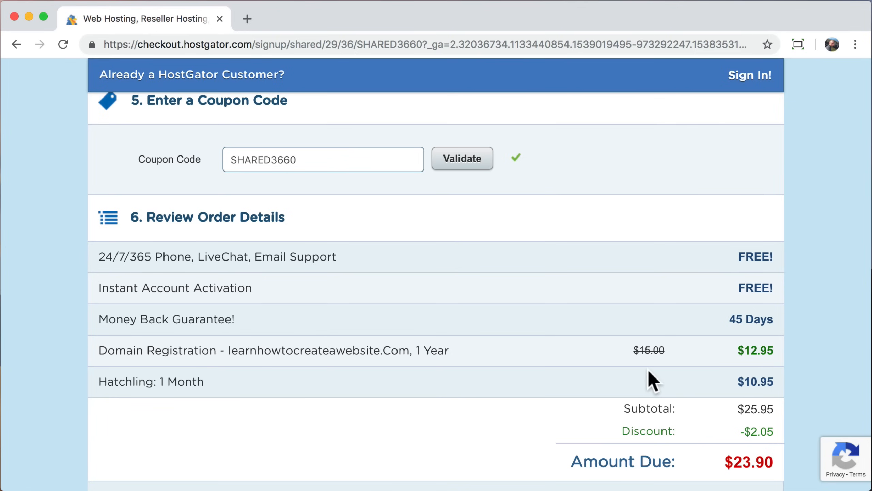
{"action": "scroll", "coordinate": [650, 380], "scroll_direction": "down", "scroll_amount": 1}
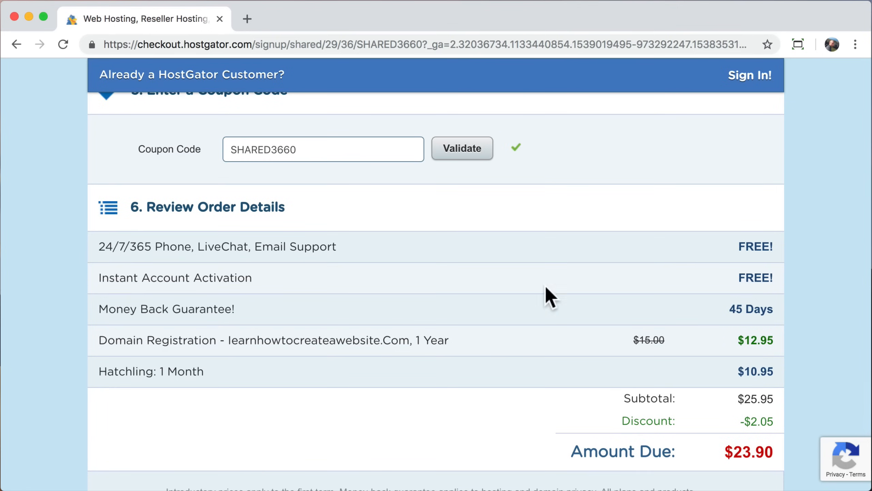
{"action": "left_click", "coordinate": [335, 147]}
{"action": "double_click", "coordinate": [335, 148]}
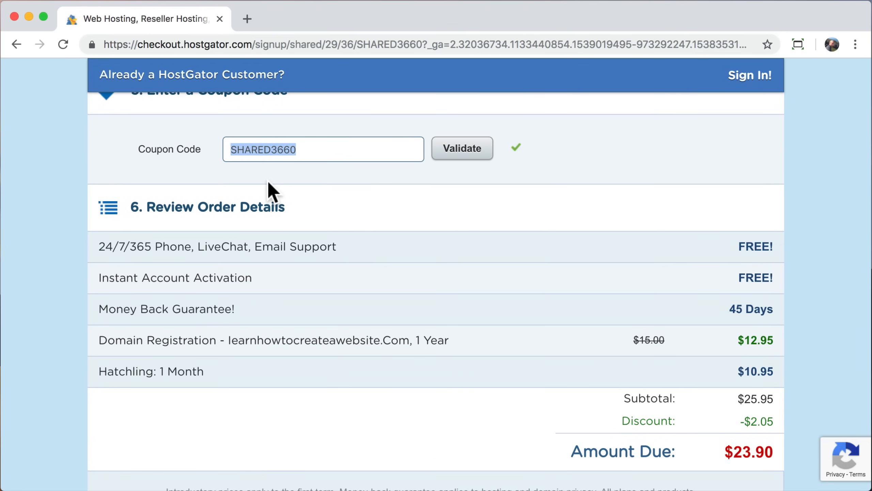
{"action": "type", "text": "save"}
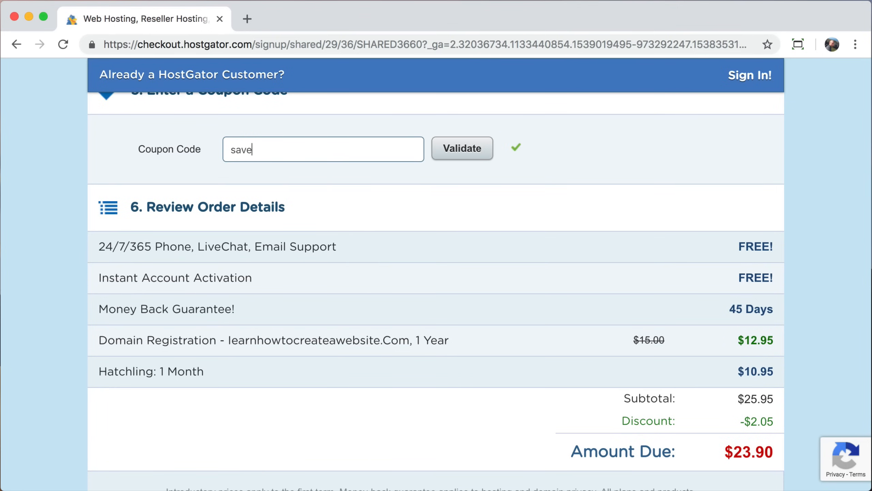
{"action": "type", "text": "code"}
{"action": "left_click", "coordinate": [467, 153]}
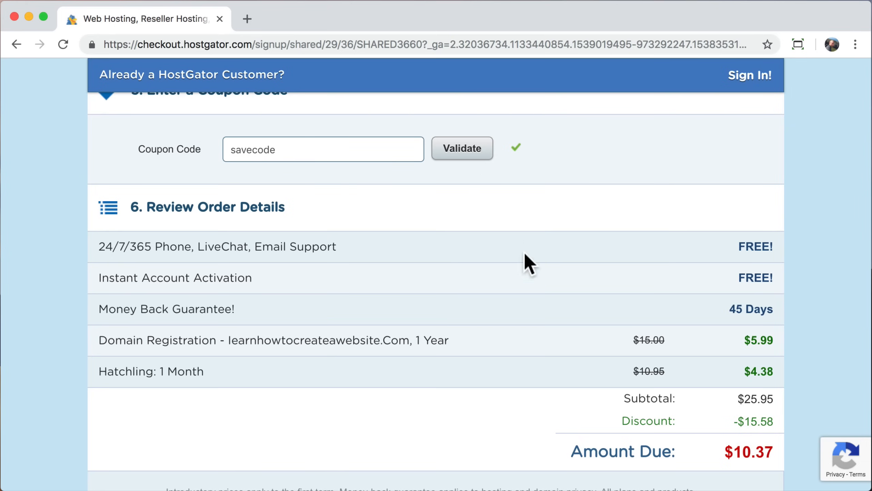
{"action": "left_click_drag", "start_coordinate": [726, 450], "coordinate": [771, 448]}
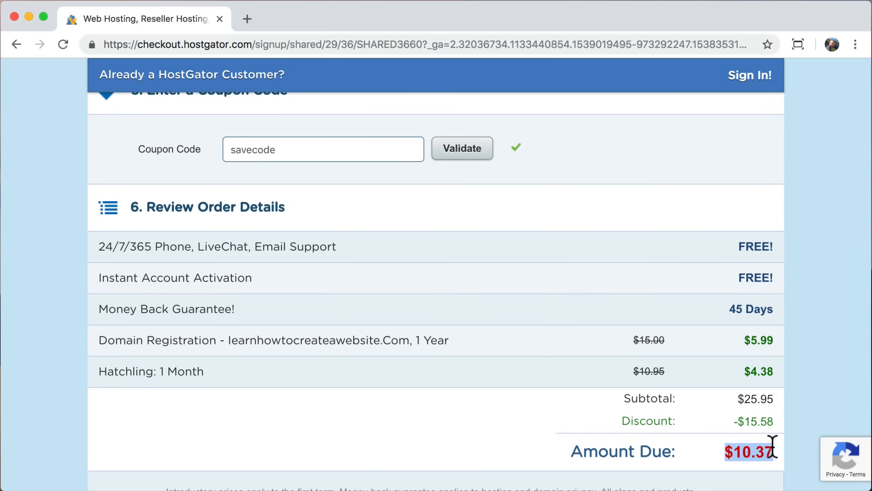
{"action": "left_click", "coordinate": [772, 446]}
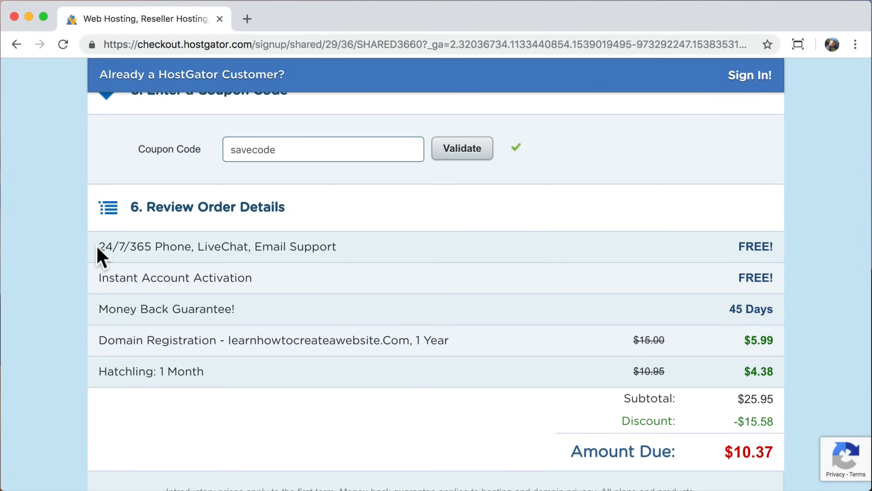
Step: Review the order's included items, agree to the Terms of Service and check out
{"action": "left_click_drag", "start_coordinate": [100, 246], "coordinate": [339, 255]}
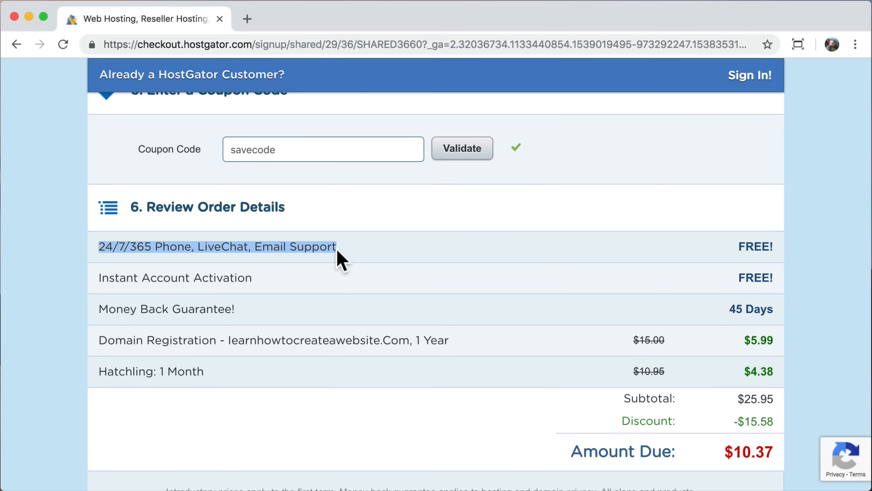
{"action": "left_click_drag", "start_coordinate": [253, 278], "coordinate": [110, 277]}
{"action": "left_click_drag", "start_coordinate": [109, 309], "coordinate": [231, 308]}
{"action": "mouse_move", "coordinate": [245, 342]}
{"action": "left_mouse_down"}
{"action": "mouse_move", "coordinate": [107, 342]}
{"action": "mouse_move", "coordinate": [203, 371]}
{"action": "left_mouse_up"}
{"action": "left_click", "coordinate": [203, 370]}
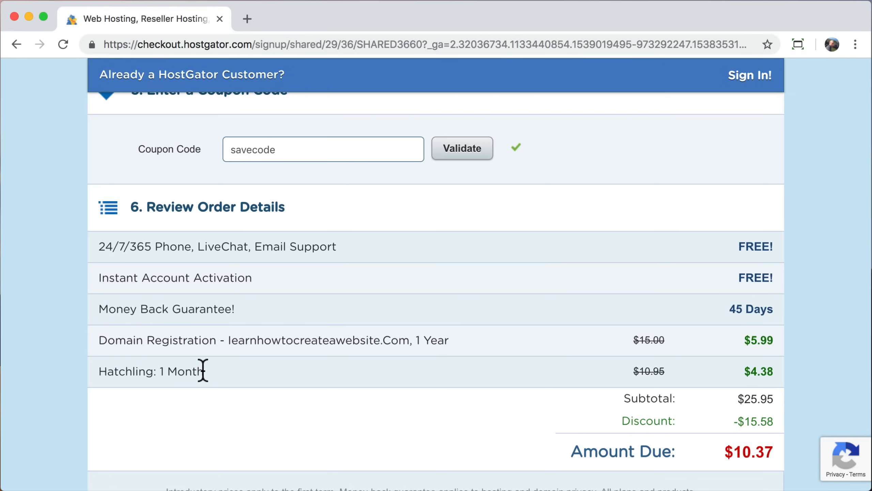
{"action": "scroll", "coordinate": [203, 371], "scroll_direction": "down", "scroll_amount": 6}
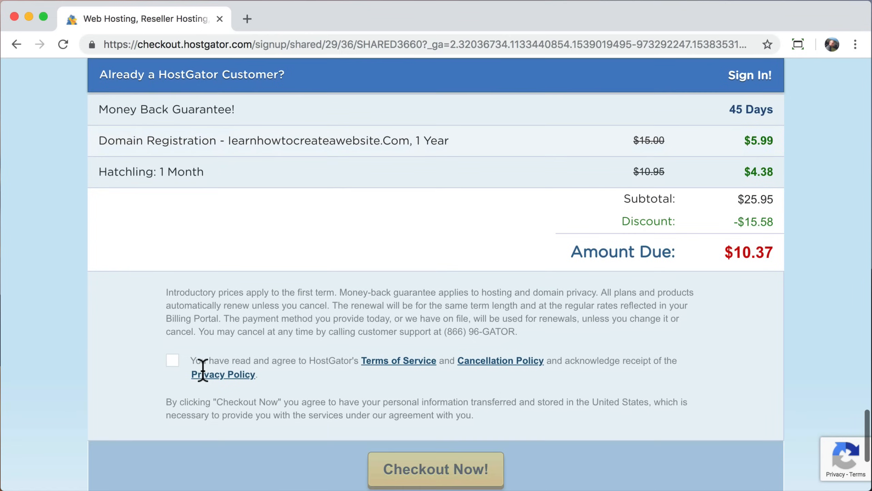
{"action": "left_click", "coordinate": [172, 360]}
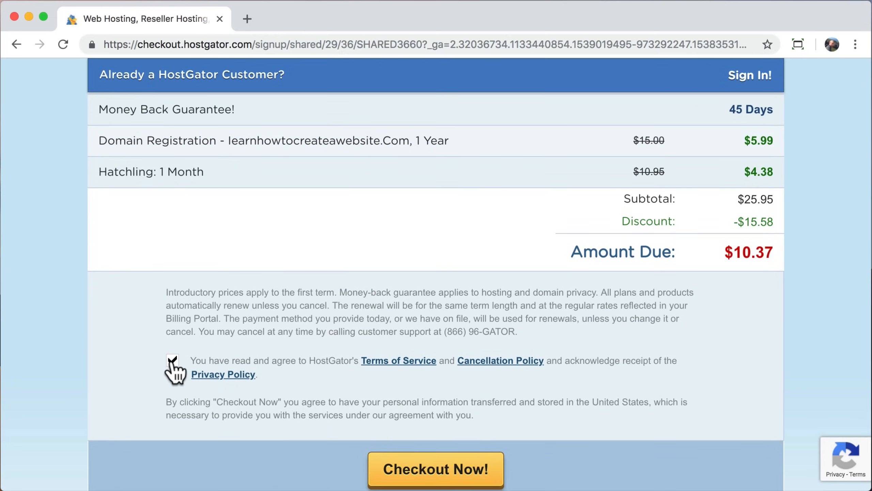
{"action": "scroll", "coordinate": [171, 362], "scroll_direction": "down", "scroll_amount": 1}
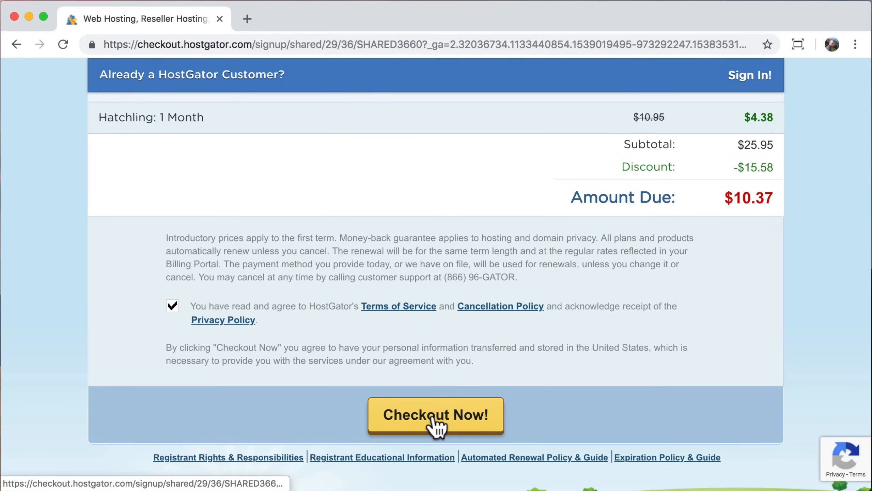
{"action": "left_click", "coordinate": [433, 418]}
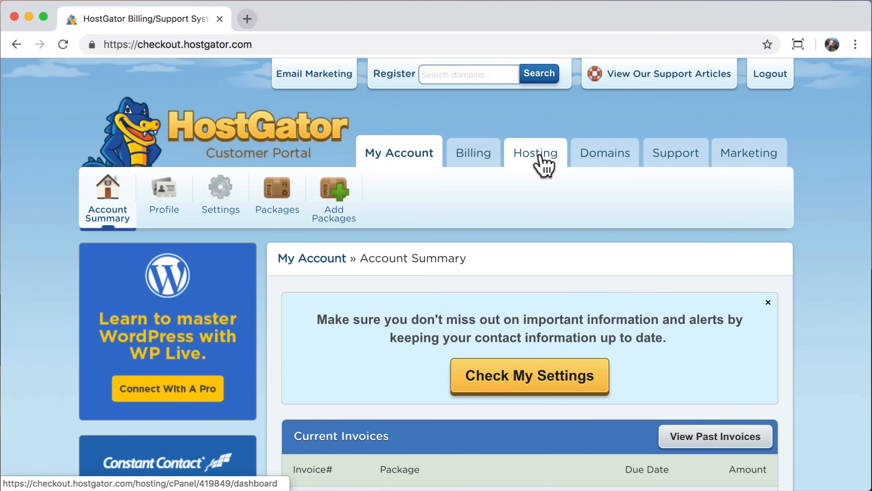
Step: Open the Hosting dashboard and launch WordPress Installation from Special Offers
{"action": "left_click", "coordinate": [533, 168]}
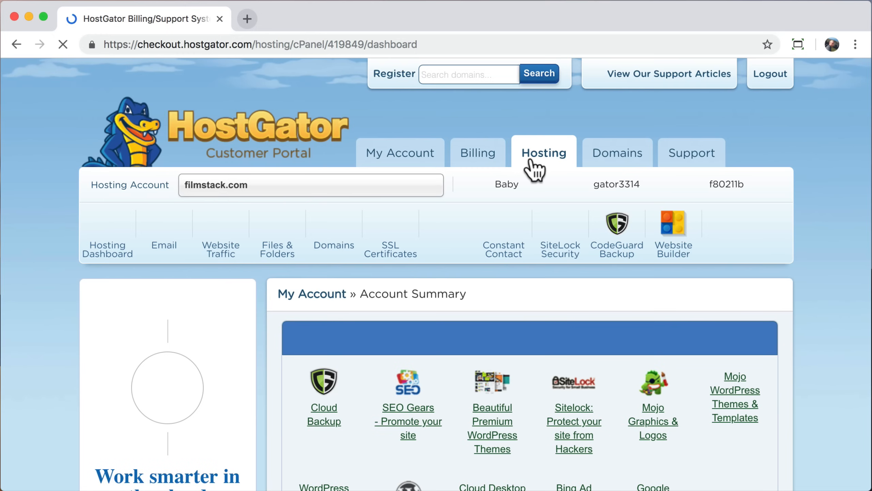
{"action": "scroll", "coordinate": [533, 168], "scroll_direction": "down", "scroll_amount": 4}
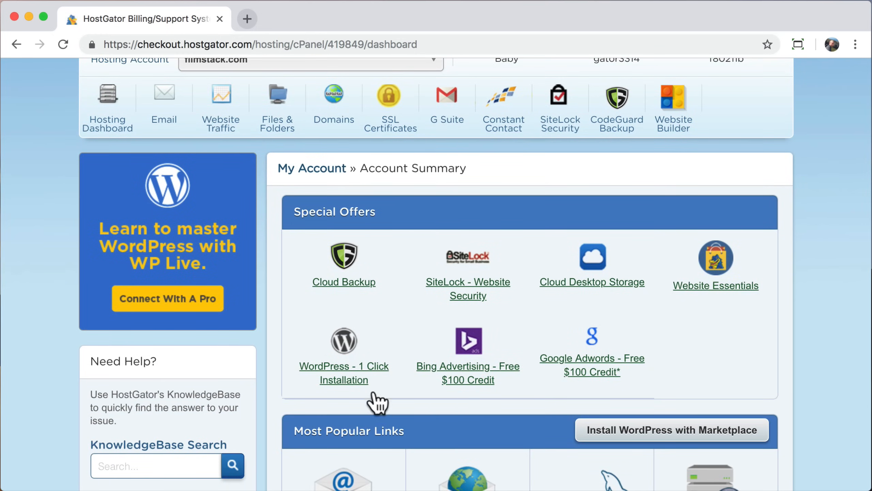
{"action": "left_click", "coordinate": [345, 341]}
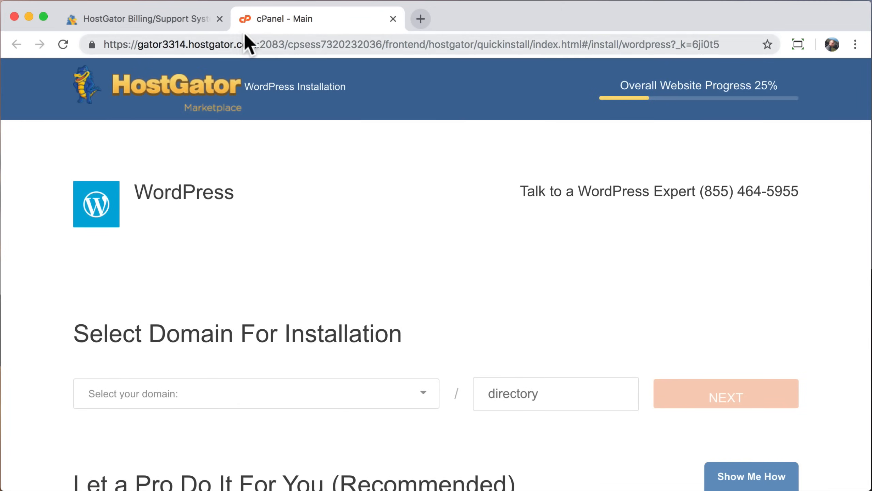
Step: Close the billing portal tab and choose learnhowtocreateawebsite.com as the install domain
{"action": "left_click", "coordinate": [219, 19]}
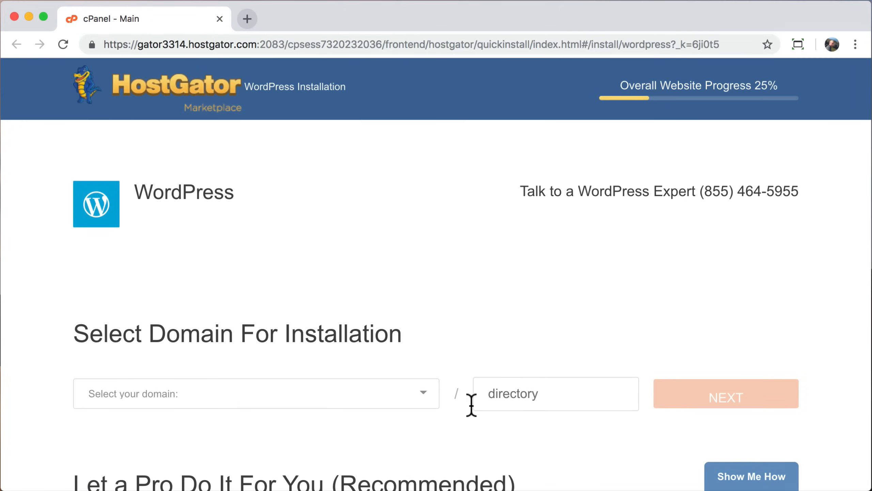
{"action": "left_click", "coordinate": [423, 393]}
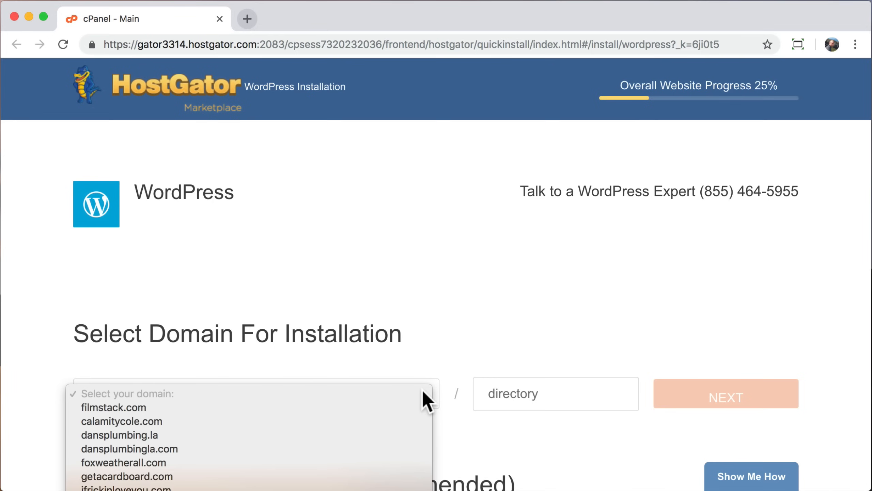
{"action": "scroll", "coordinate": [368, 440], "scroll_direction": "down", "scroll_amount": 3}
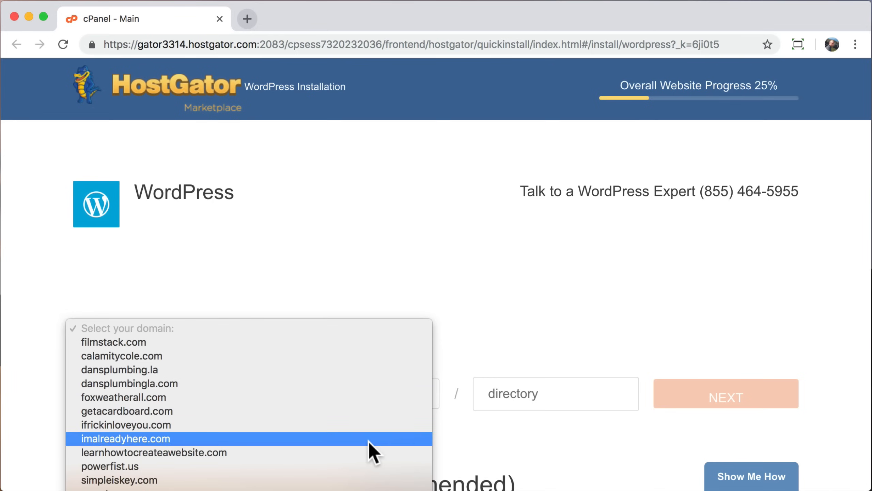
{"action": "scroll", "coordinate": [368, 440], "scroll_direction": "down", "scroll_amount": 2}
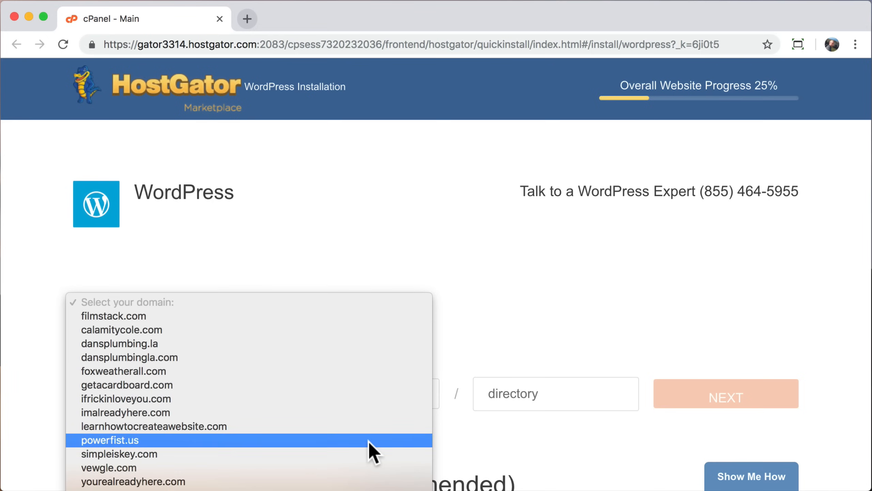
{"action": "left_click", "coordinate": [348, 426]}
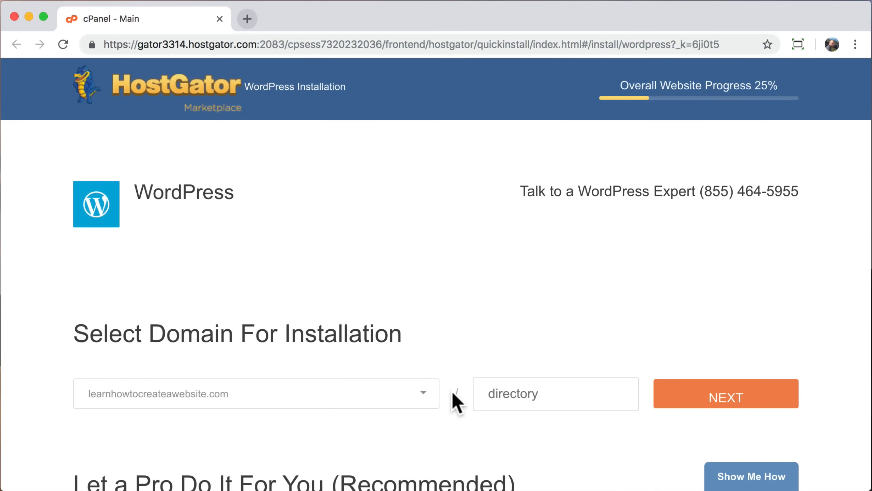
Step: Check the install directory field and proceed to the Install Settings form
{"action": "left_click", "coordinate": [525, 394]}
{"action": "scroll", "coordinate": [422, 431], "scroll_direction": "down", "scroll_amount": 5}
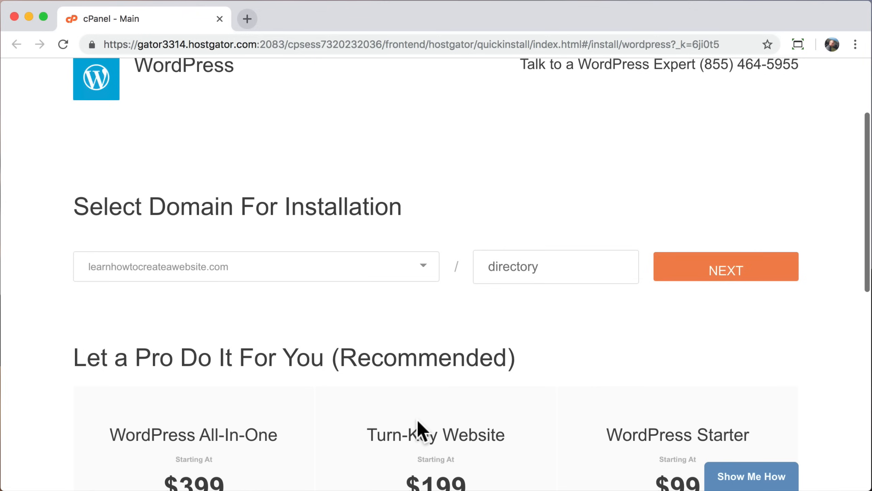
{"action": "left_click", "coordinate": [703, 275]}
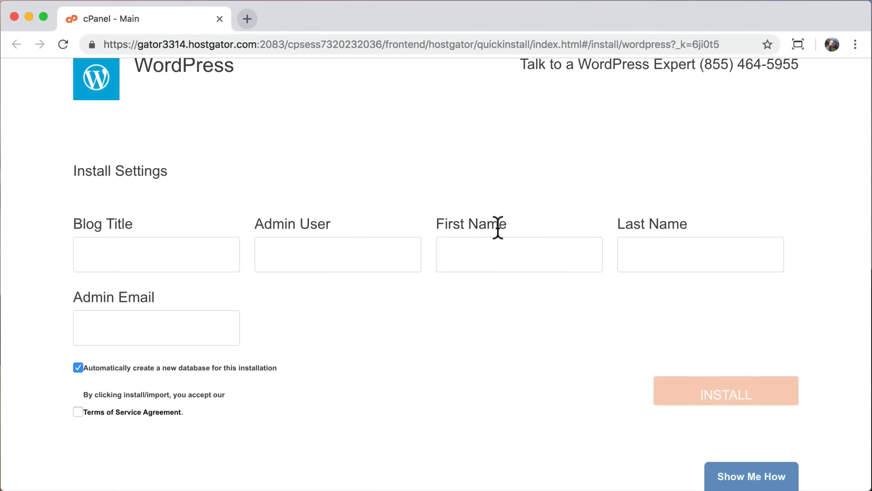
Step: Enter blog title 'Create a Website', admin username, name and e-mail, accept the terms, and install
{"action": "left_click", "coordinate": [193, 256]}
{"action": "type", "text": "Create a Website"}
{"action": "key", "text": "Tab"}
{"action": "type", "text": "adminTyler"}
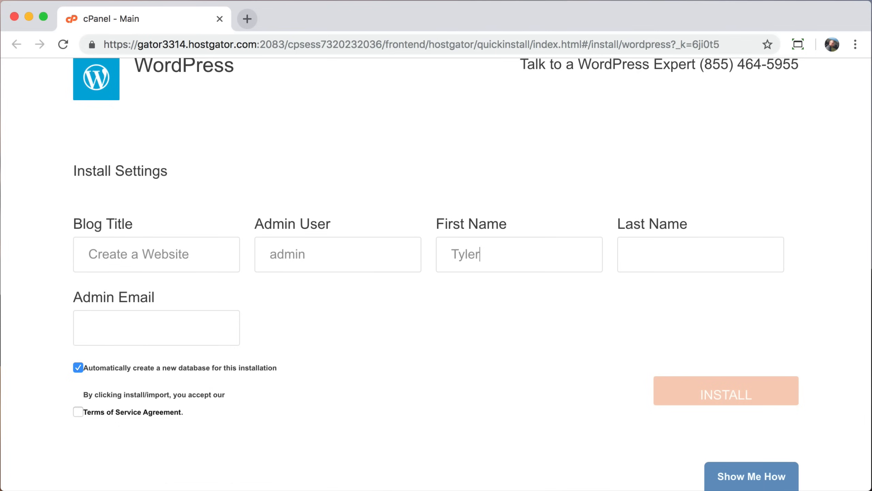
{"action": "key", "text": "Tab"}
{"action": "type", "text": "Moore"}
{"action": "key", "text": "Tab"}
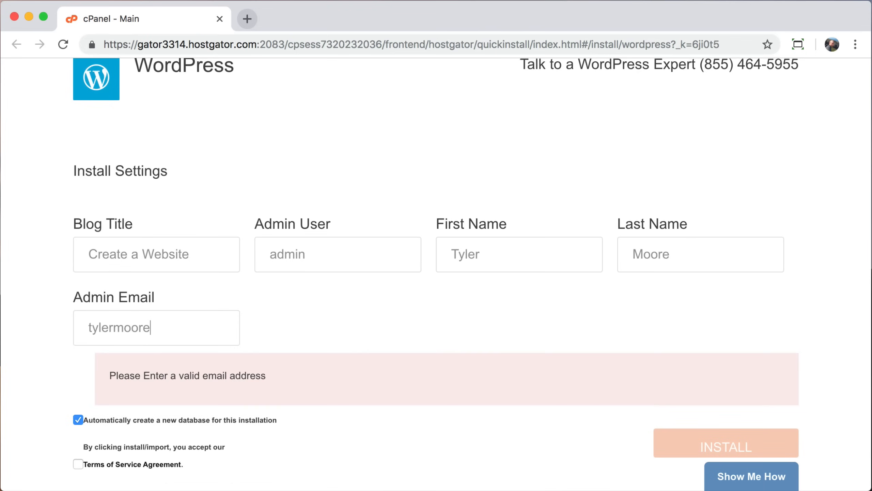
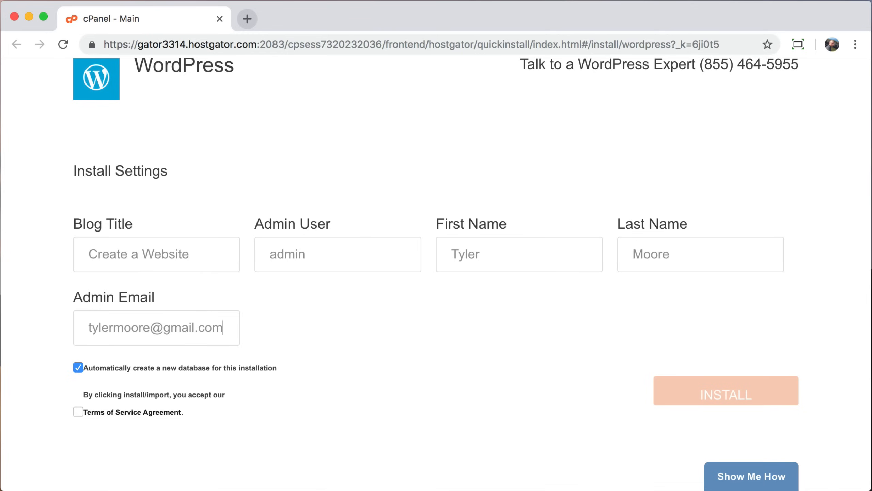
{"action": "left_click", "coordinate": [78, 412]}
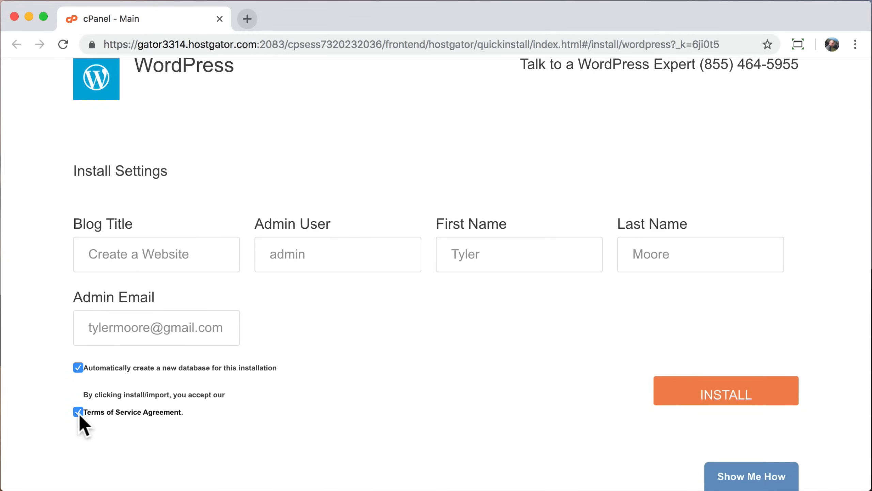
{"action": "left_click", "coordinate": [709, 400]}
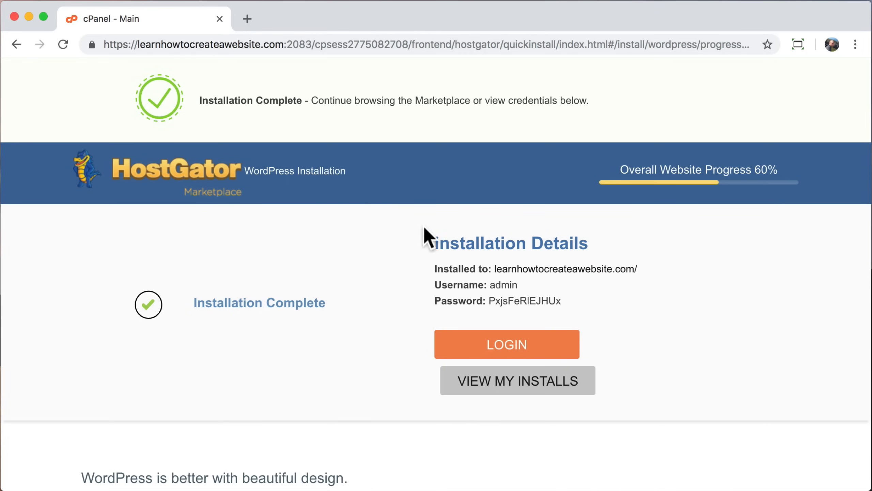
Step: Copy the Installed to, Username and Password lines from the installation details
{"action": "left_click_drag", "start_coordinate": [434, 245], "coordinate": [599, 241]}
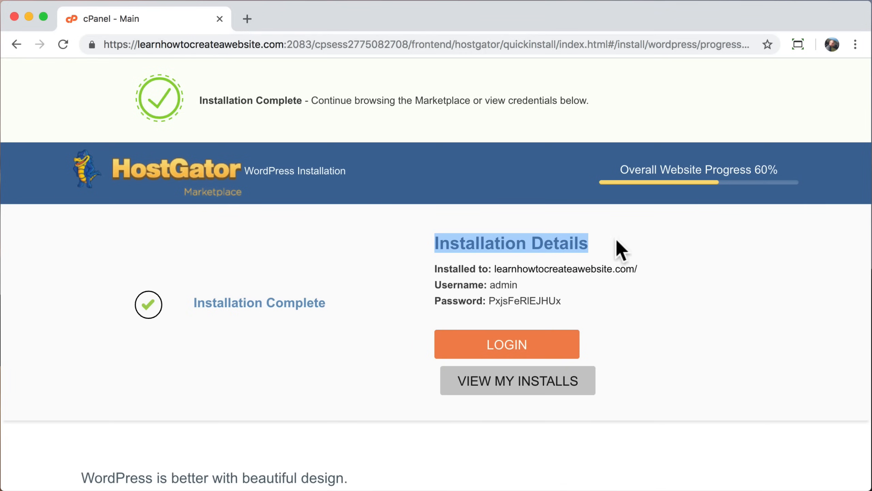
{"action": "left_click", "coordinate": [615, 242]}
{"action": "left_click_drag", "start_coordinate": [433, 268], "coordinate": [590, 301]}
{"action": "right_click", "coordinate": [468, 268]}
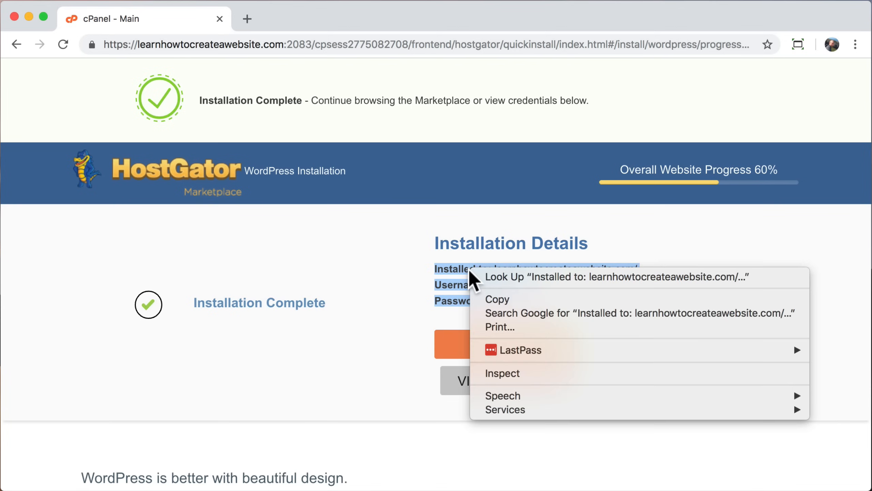
{"action": "left_click", "coordinate": [502, 298]}
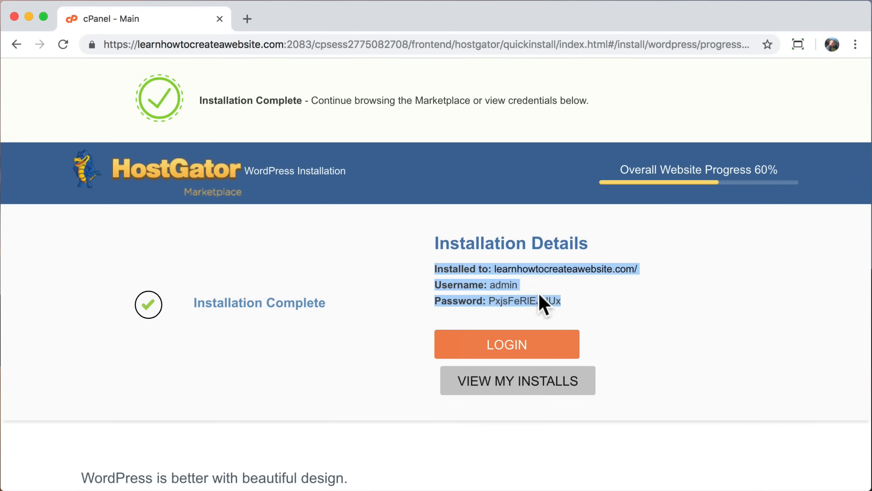
{"action": "left_click", "coordinate": [582, 299]}
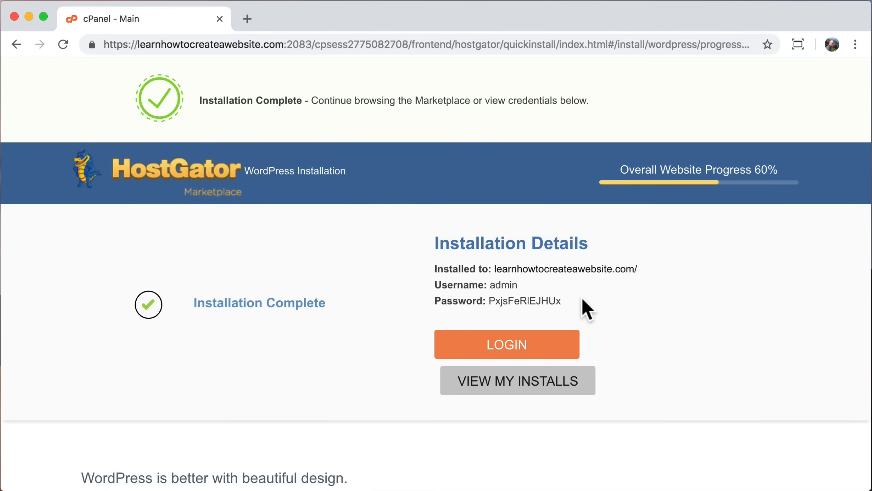
{"action": "left_click_drag", "start_coordinate": [495, 267], "coordinate": [633, 270]}
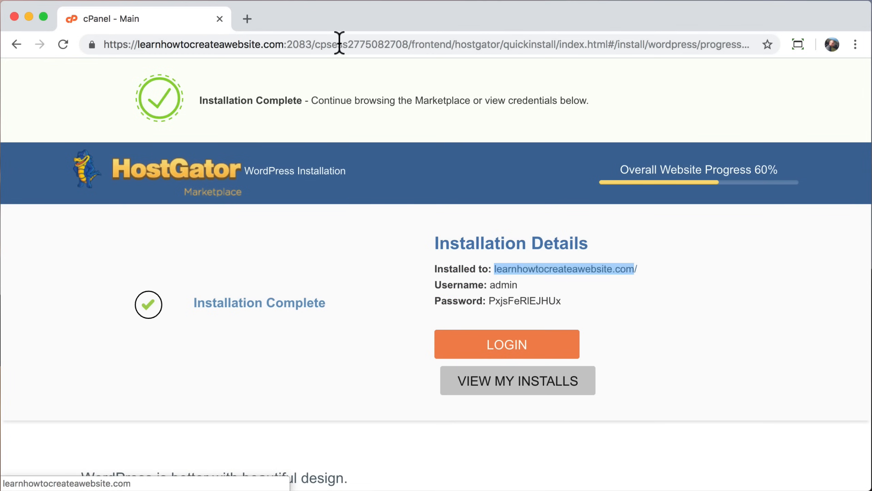
{"action": "left_click", "coordinate": [248, 19]}
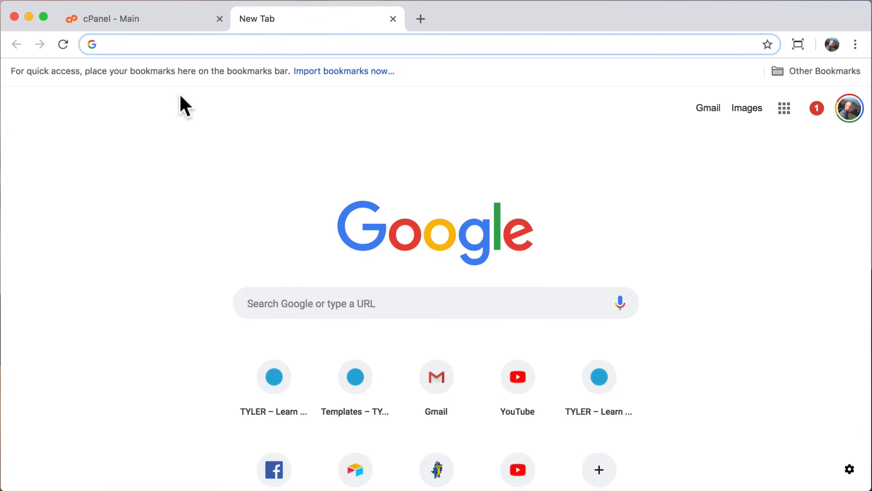
{"action": "key", "text": "super+v"}
{"action": "key", "text": "Return"}
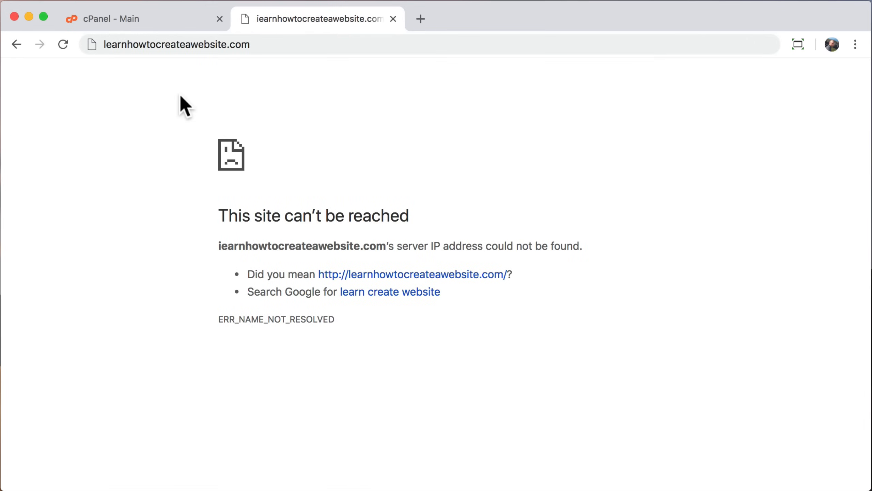
{"action": "left_click_drag", "start_coordinate": [217, 210], "coordinate": [486, 324]}
{"action": "left_click", "coordinate": [488, 325]}
{"action": "left_click", "coordinate": [393, 19]}
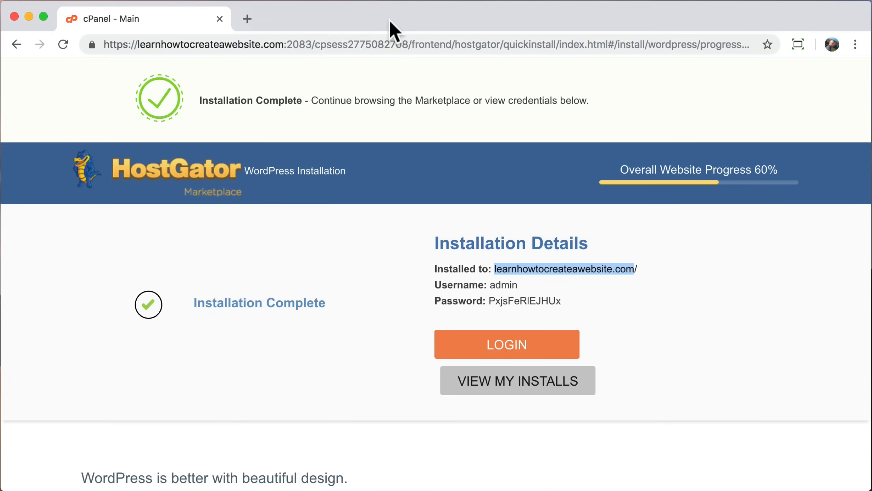
{"action": "left_click", "coordinate": [370, 305]}
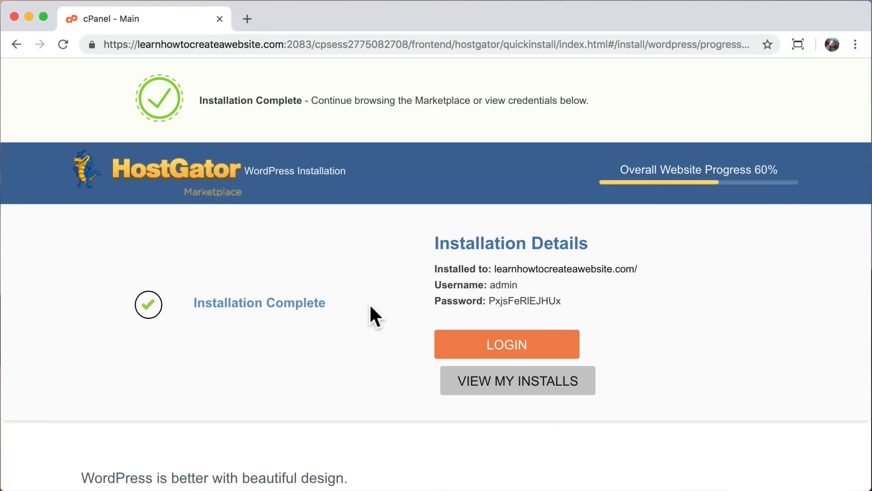
{"action": "scroll", "coordinate": [369, 303], "scroll_direction": "down", "scroll_amount": 2}
{"action": "scroll", "coordinate": [370, 304], "scroll_direction": "up", "scroll_amount": 2}
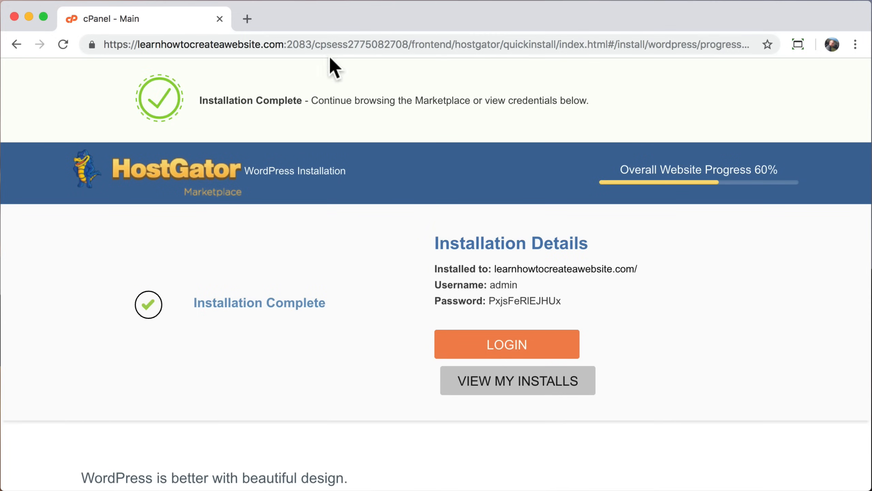
{"action": "left_click", "coordinate": [247, 18]}
{"action": "type", "text": "learnhowtocreateawebsite.com"}
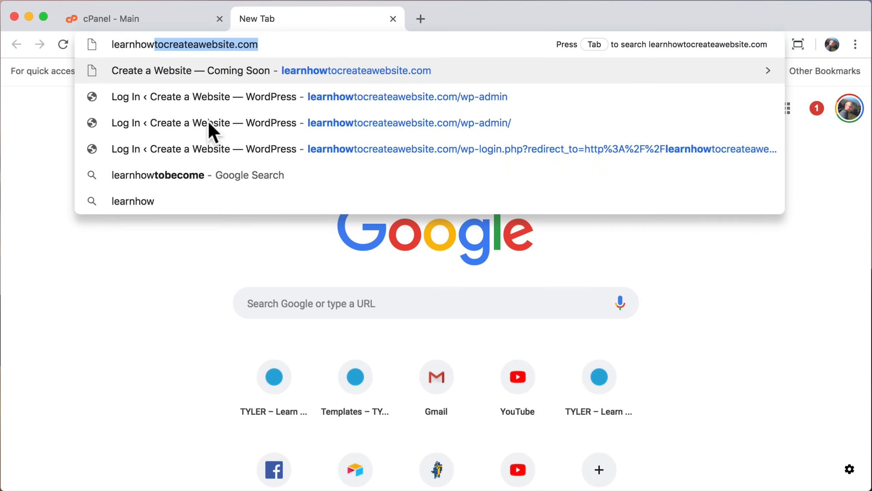
{"action": "key", "text": "Return"}
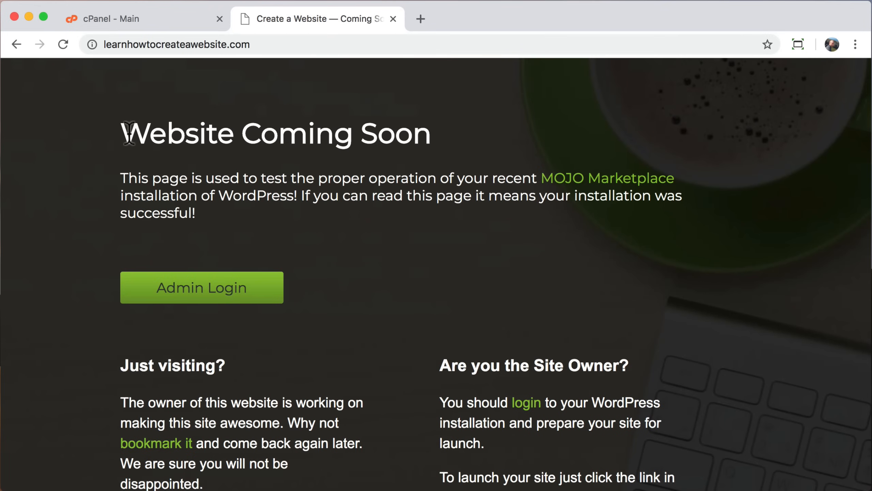
{"action": "left_click_drag", "start_coordinate": [121, 133], "coordinate": [428, 140]}
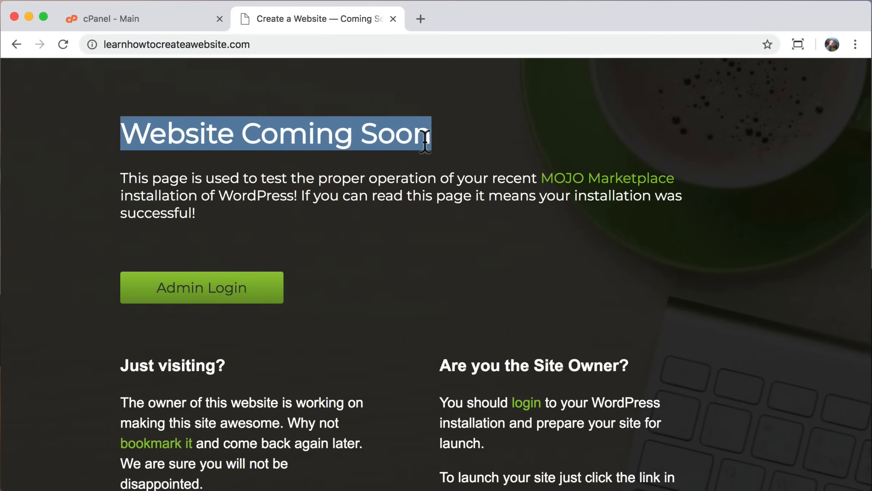
{"action": "left_click", "coordinate": [425, 141]}
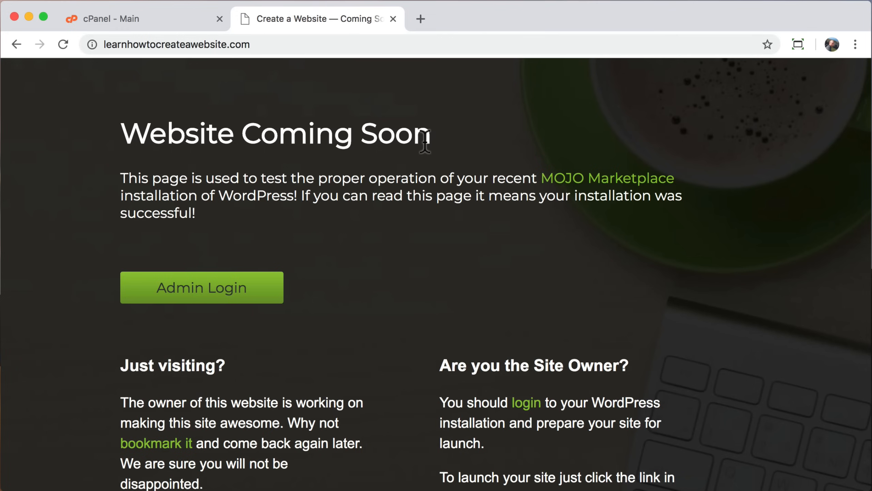
{"action": "left_click", "coordinate": [302, 45]}
{"action": "left_click", "coordinate": [302, 44]}
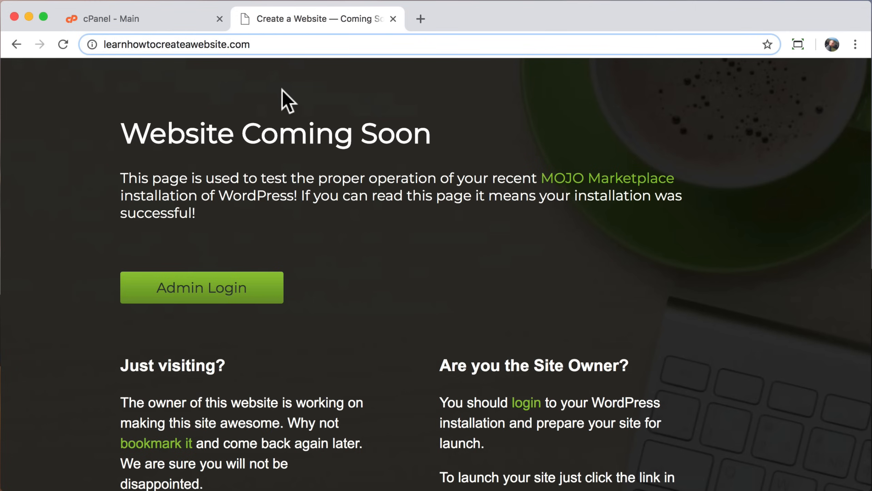
Step: Load the site's /wp-admin login page and copy the generated password from HostGator
{"action": "type", "text": "/wp"}
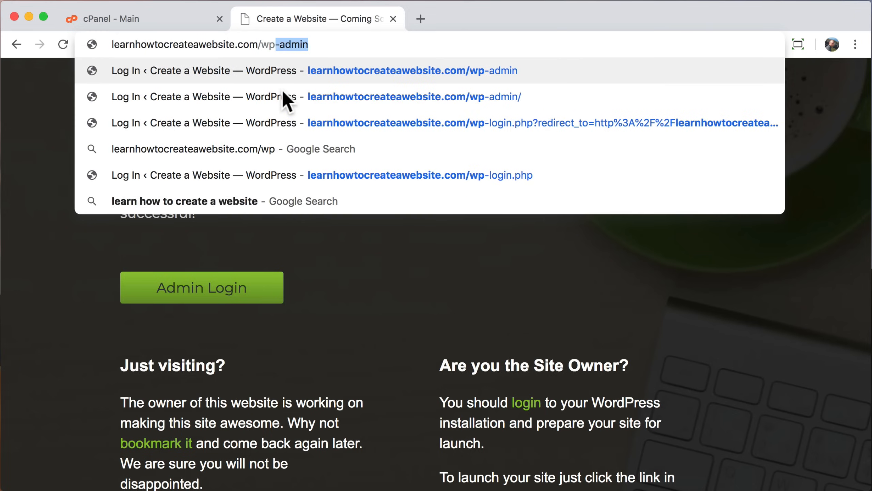
{"action": "type", "text": "-admin"}
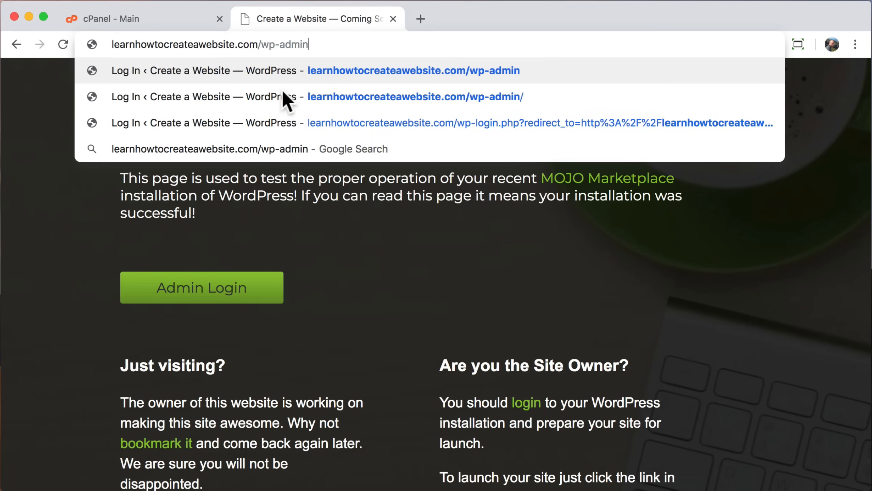
{"action": "key", "text": "Return"}
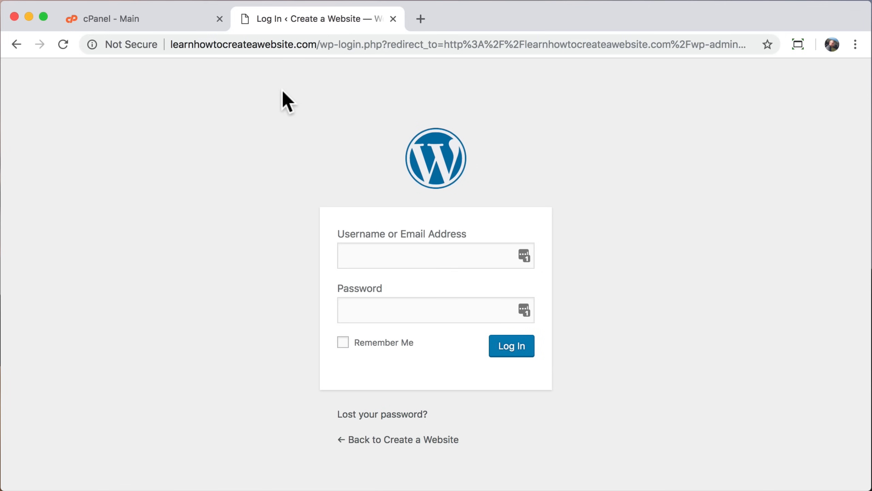
{"action": "left_click", "coordinate": [173, 22]}
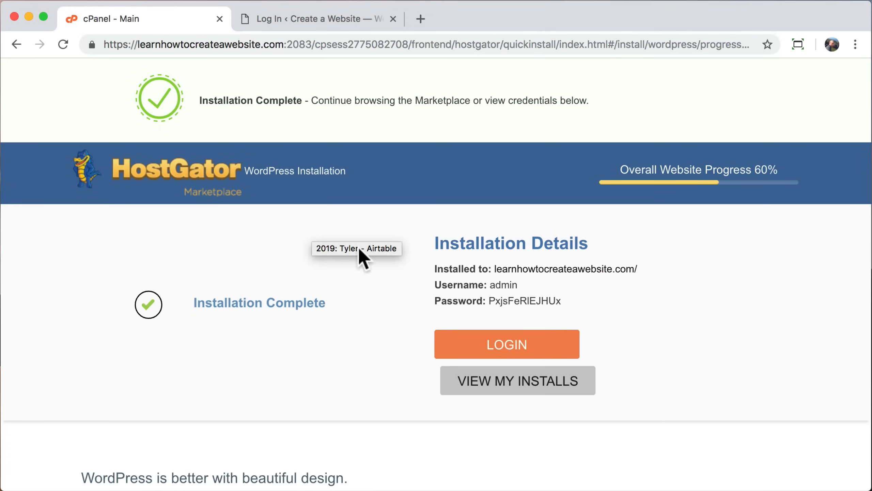
{"action": "left_click_drag", "start_coordinate": [489, 301], "coordinate": [565, 303]}
{"action": "right_click", "coordinate": [536, 291]}
{"action": "left_click", "coordinate": [566, 326]}
Step: Log in with the admin username and the pasted password
{"action": "left_click", "coordinate": [321, 19]}
{"action": "left_click", "coordinate": [378, 256]}
{"action": "type", "text": "admin"}
{"action": "key", "text": "Tab"}
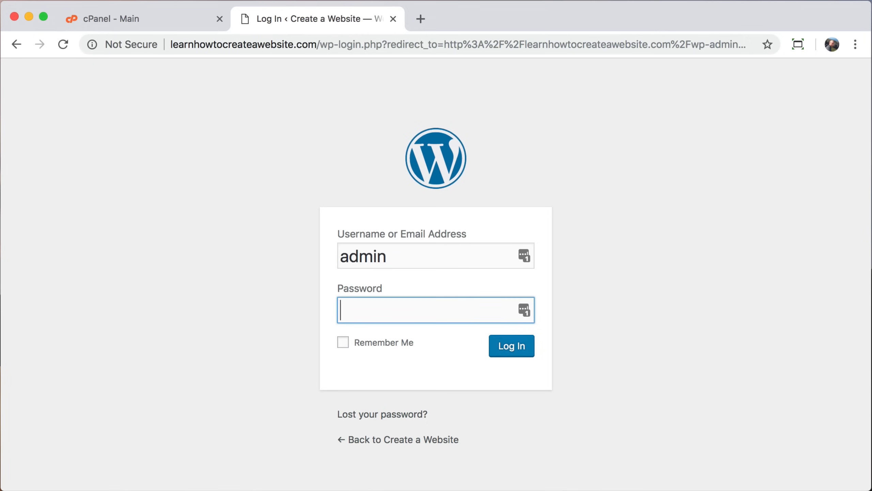
{"action": "right_click", "coordinate": [365, 310]}
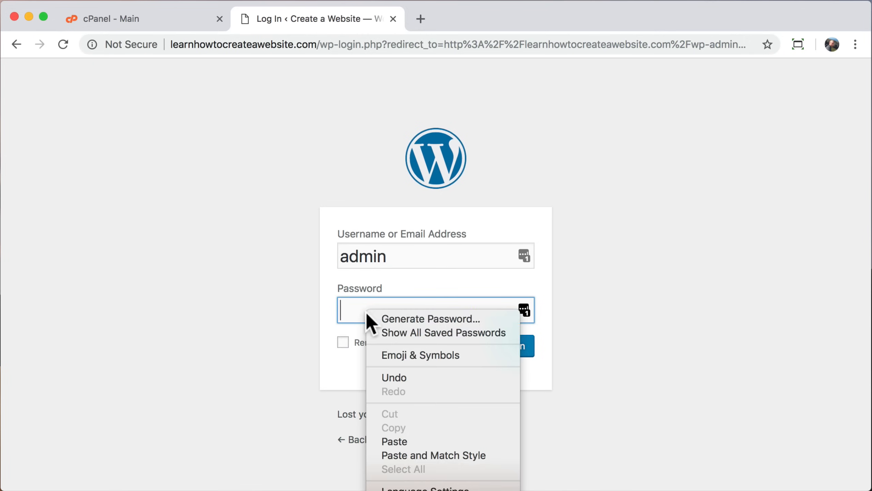
{"action": "left_click", "coordinate": [407, 443]}
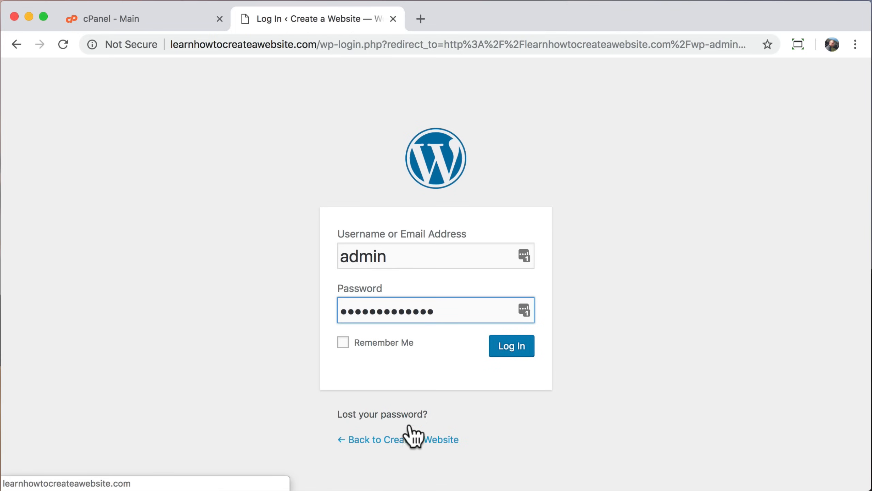
{"action": "left_click", "coordinate": [515, 347]}
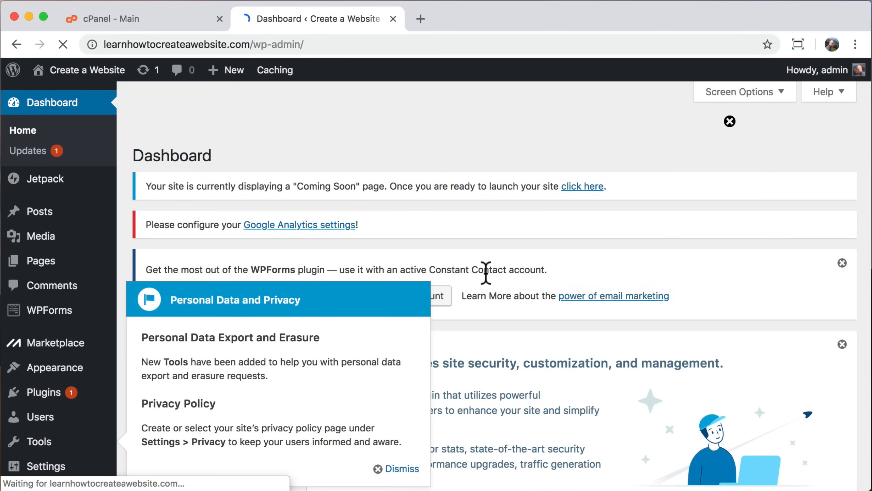
Step: Close the cPanel tab, browse the live site's default front page, then return to the Dashboard
{"action": "left_click", "coordinate": [219, 19]}
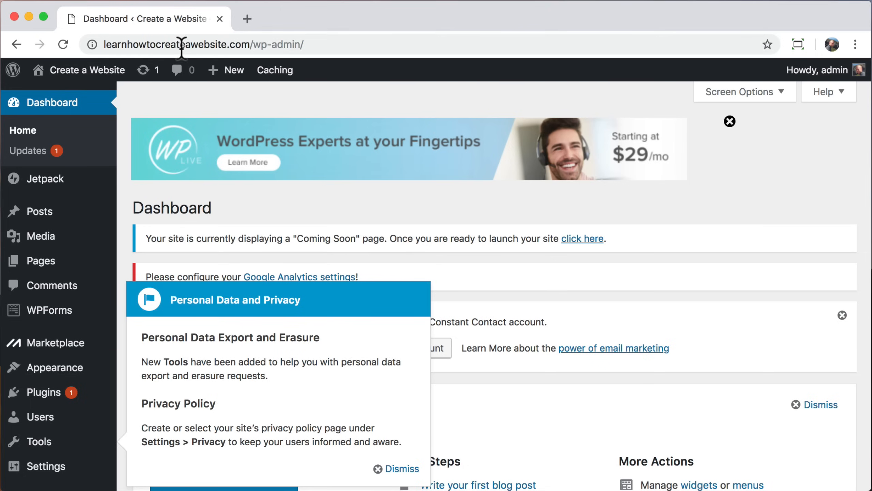
{"action": "mouse_move", "coordinate": [97, 78]}
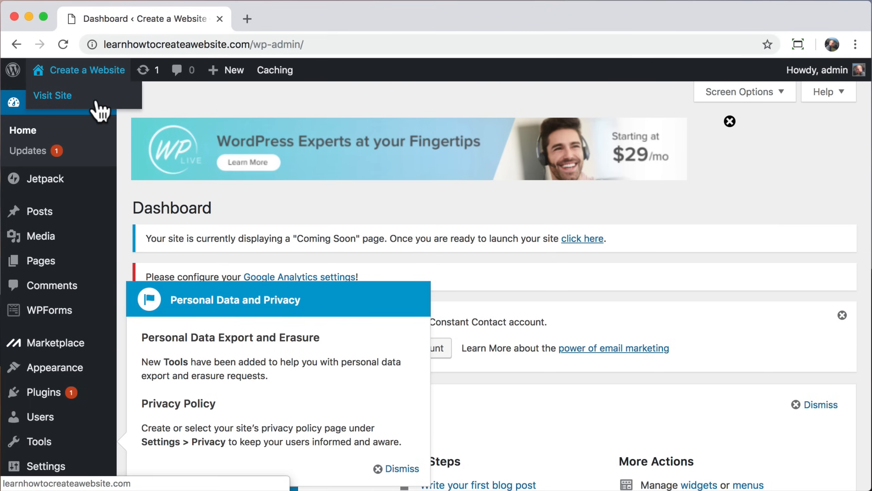
{"action": "left_click", "coordinate": [53, 95]}
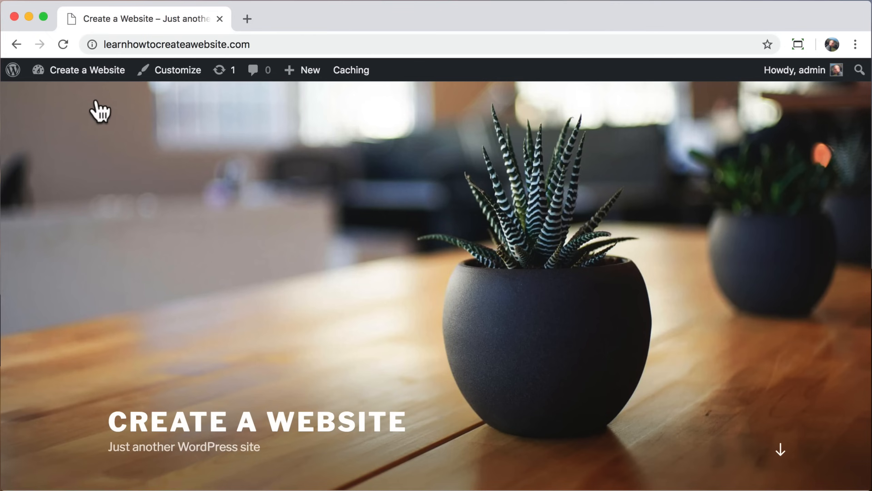
{"action": "scroll", "coordinate": [100, 112], "scroll_direction": "down", "scroll_amount": 10}
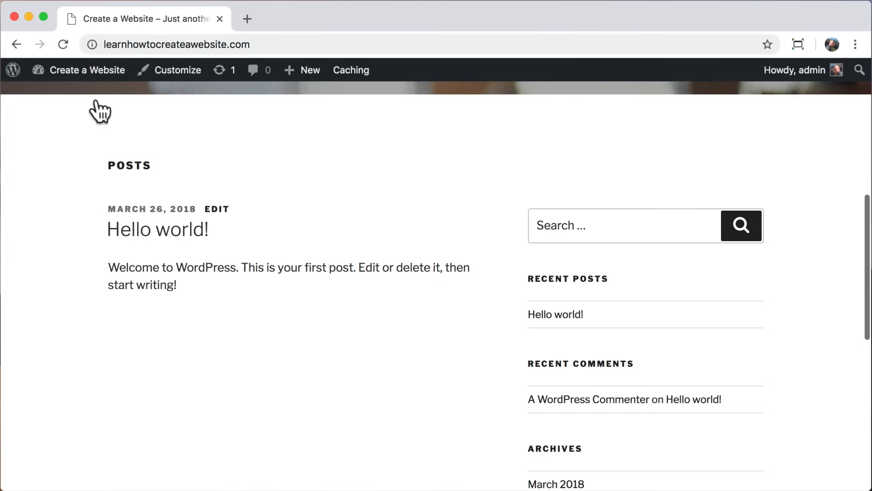
{"action": "scroll", "coordinate": [100, 111], "scroll_direction": "down", "scroll_amount": 10}
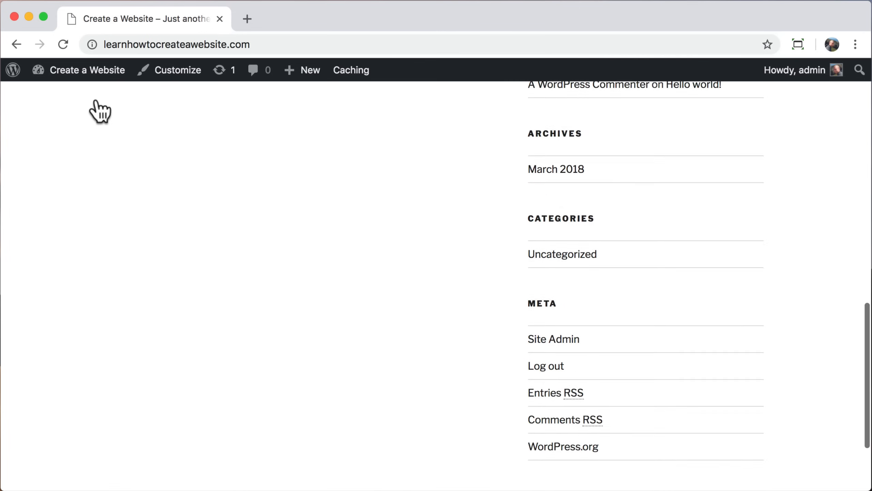
{"action": "scroll", "coordinate": [99, 112], "scroll_direction": "up", "scroll_amount": 15}
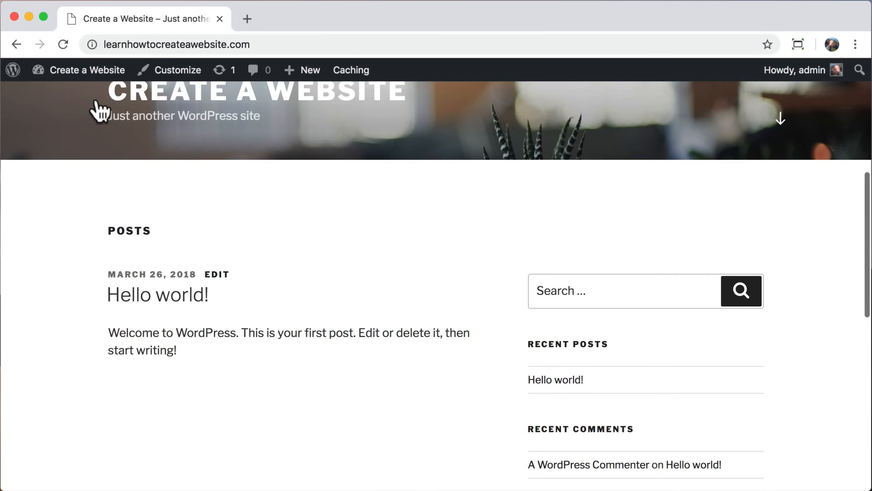
{"action": "scroll", "coordinate": [99, 112], "scroll_direction": "up", "scroll_amount": 4}
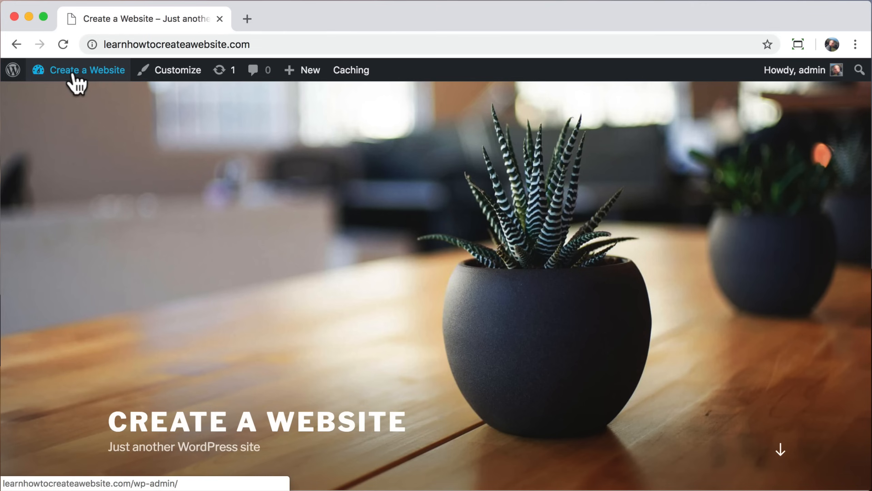
{"action": "mouse_move", "coordinate": [70, 76]}
{"action": "left_click", "coordinate": [36, 99]}
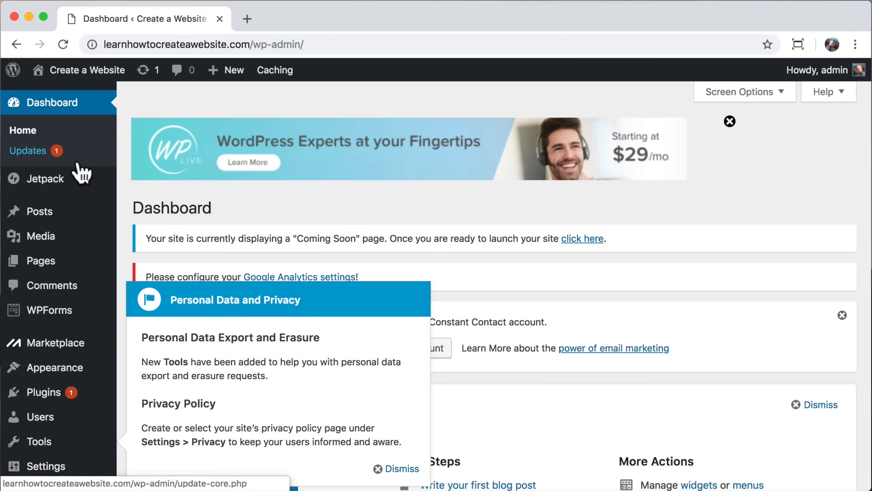
Step: Edit the admin user's profile, replace the generated password with your own, and update the profile
{"action": "left_click", "coordinate": [18, 423]}
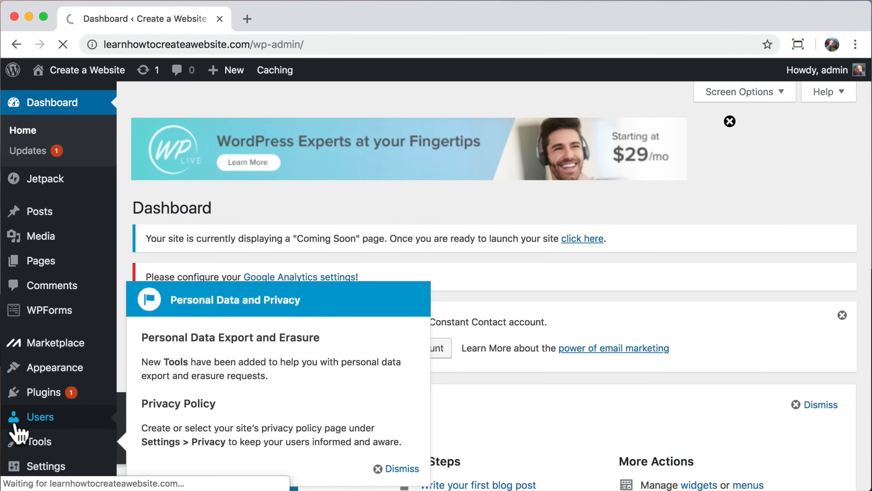
{"action": "scroll", "coordinate": [128, 397], "scroll_direction": "down", "scroll_amount": 5}
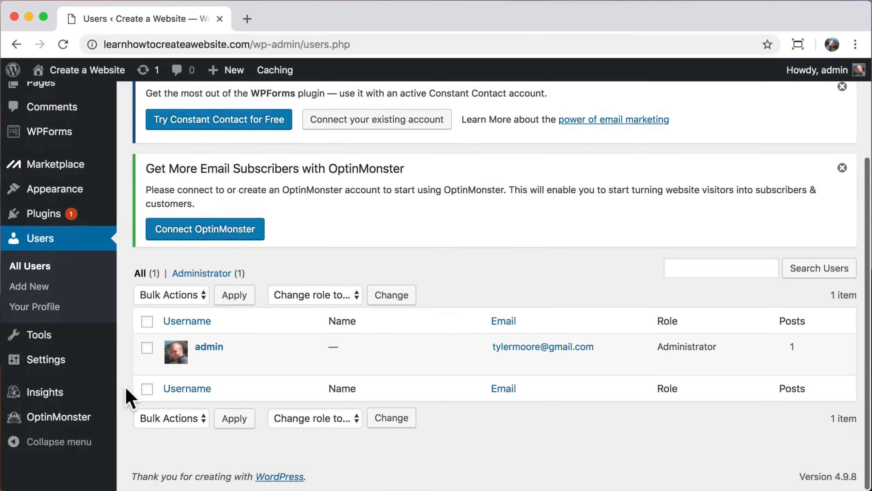
{"action": "left_click", "coordinate": [206, 362]}
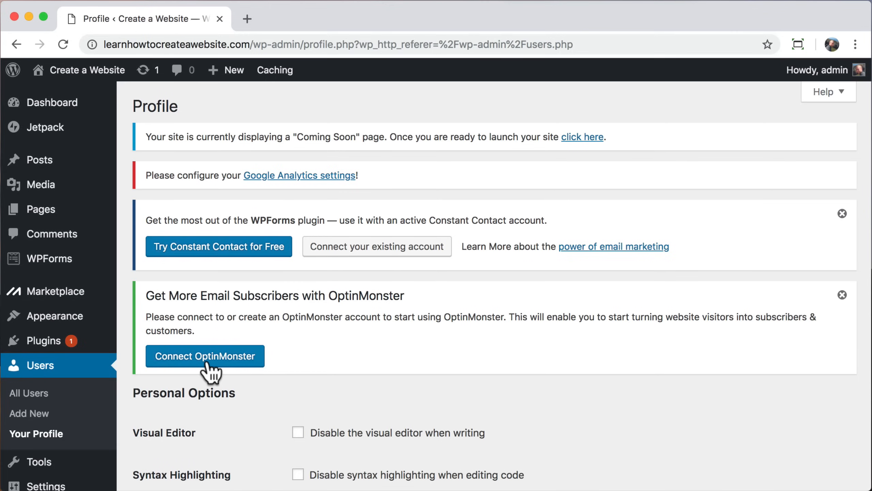
{"action": "scroll", "coordinate": [208, 372], "scroll_direction": "down", "scroll_amount": 9}
{"action": "scroll", "coordinate": [208, 372], "scroll_direction": "down", "scroll_amount": 10}
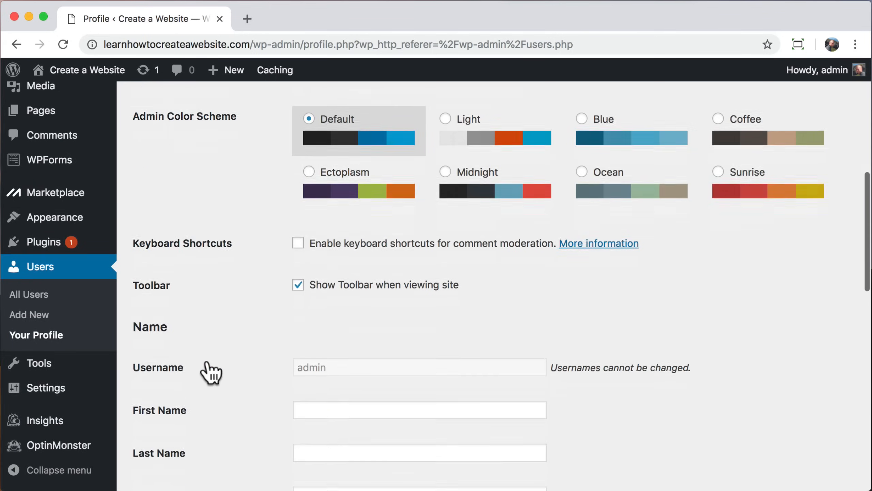
{"action": "scroll", "coordinate": [209, 372], "scroll_direction": "down", "scroll_amount": 10}
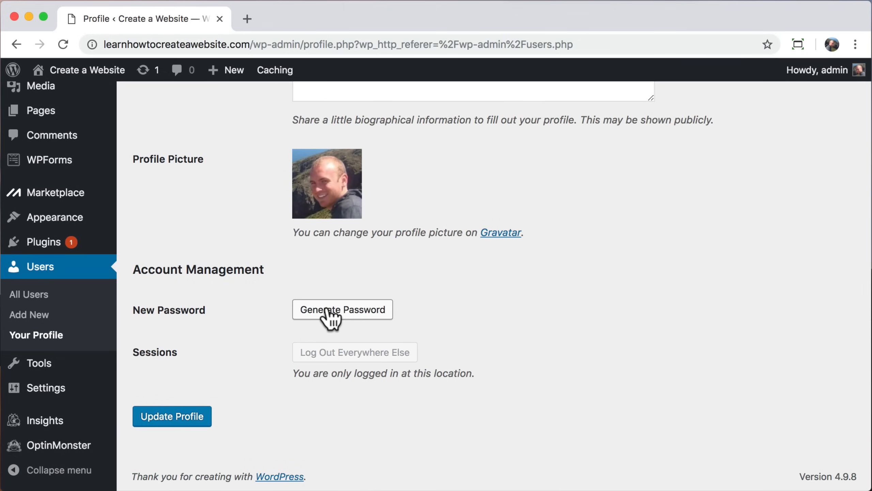
{"action": "left_click", "coordinate": [328, 309]}
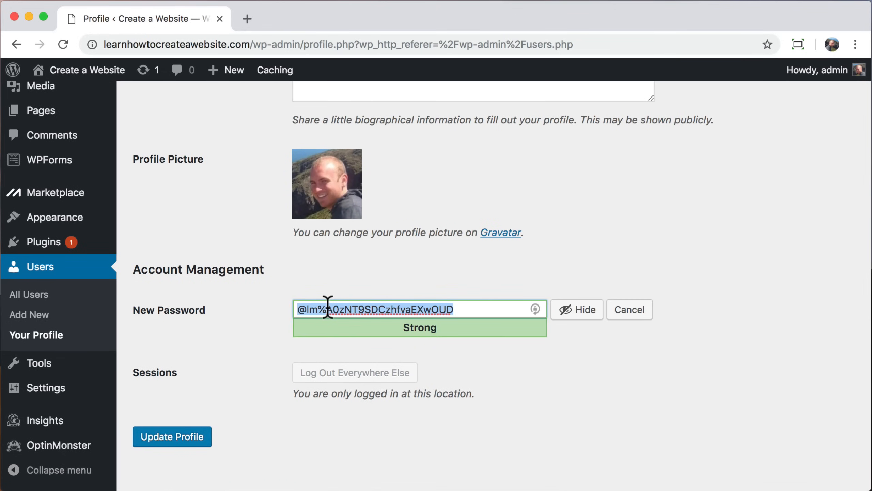
{"action": "left_click", "coordinate": [580, 311]}
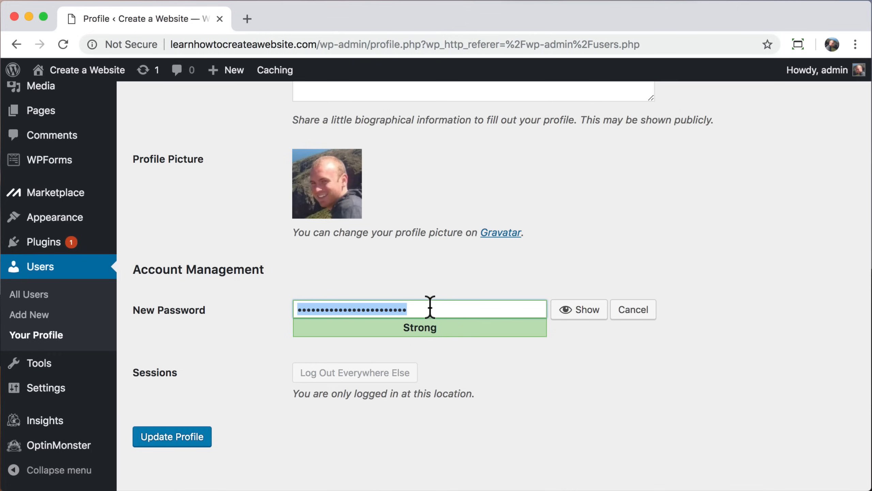
{"action": "type", "text": "••••••••••"}
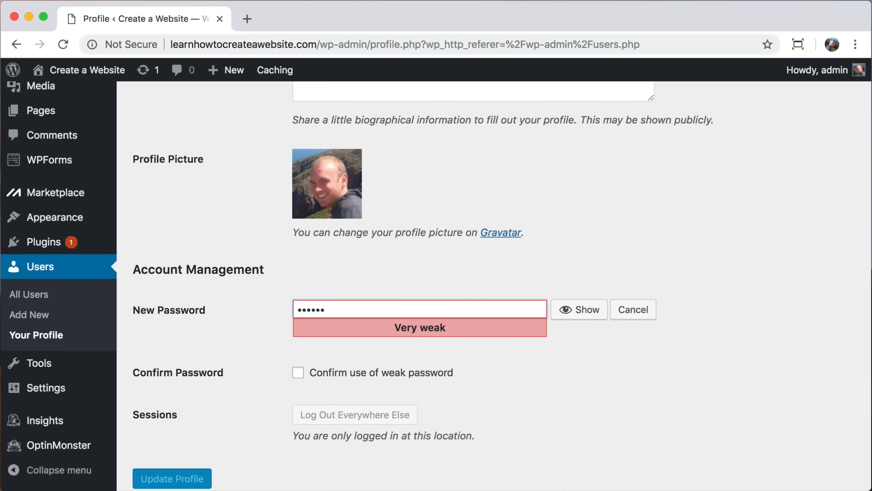
{"action": "type", "text": "••••••••"}
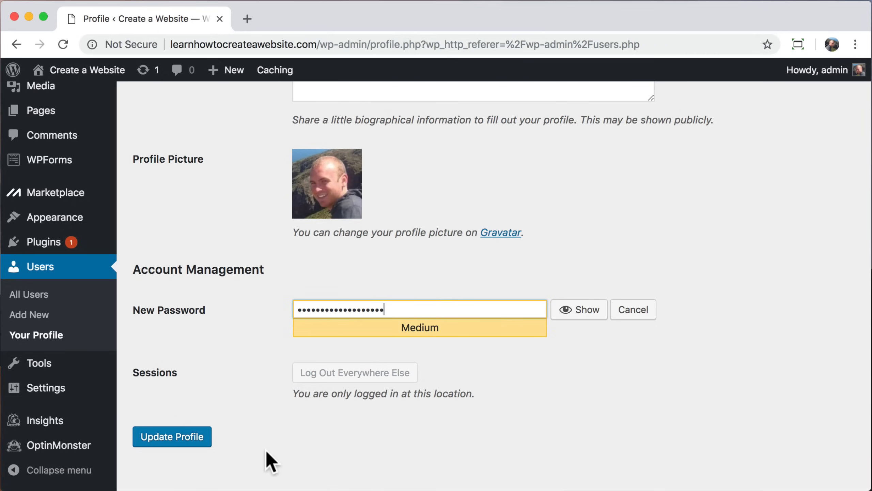
{"action": "left_click", "coordinate": [163, 442]}
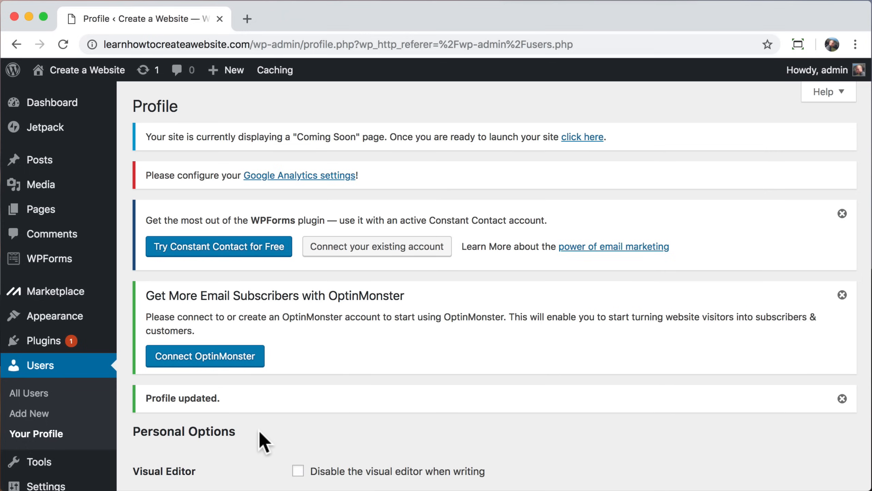
Step: Deactivate all installed plugins with the Deactivate bulk action
{"action": "left_click", "coordinate": [38, 351]}
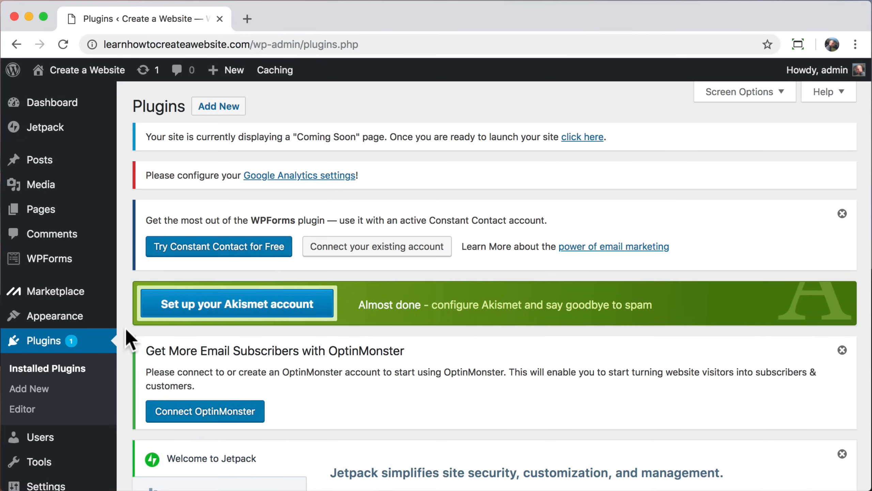
{"action": "scroll", "coordinate": [125, 330], "scroll_direction": "down", "scroll_amount": 14}
{"action": "scroll", "coordinate": [124, 327], "scroll_direction": "down", "scroll_amount": 2}
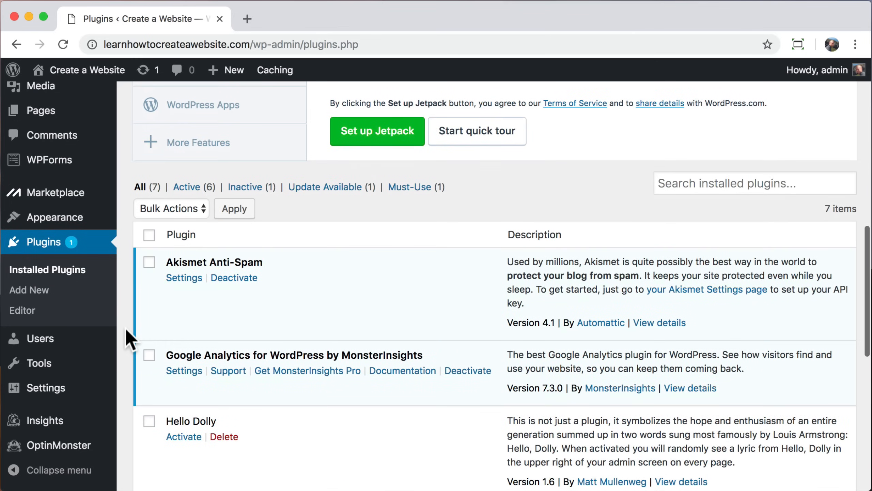
{"action": "left_click", "coordinate": [150, 235]}
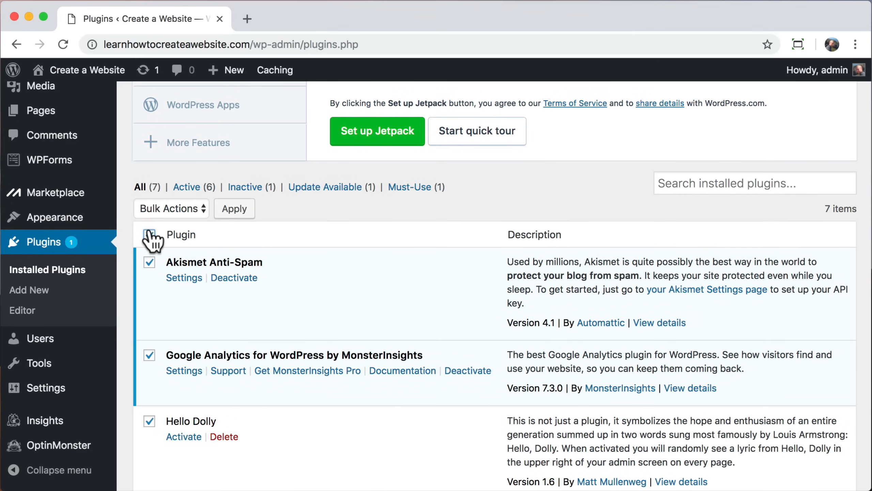
{"action": "left_click", "coordinate": [194, 211]}
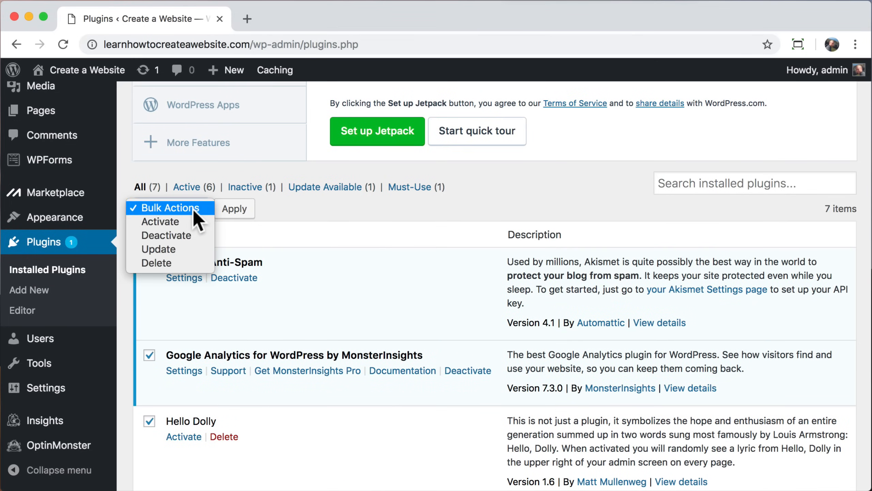
{"action": "left_click", "coordinate": [186, 238]}
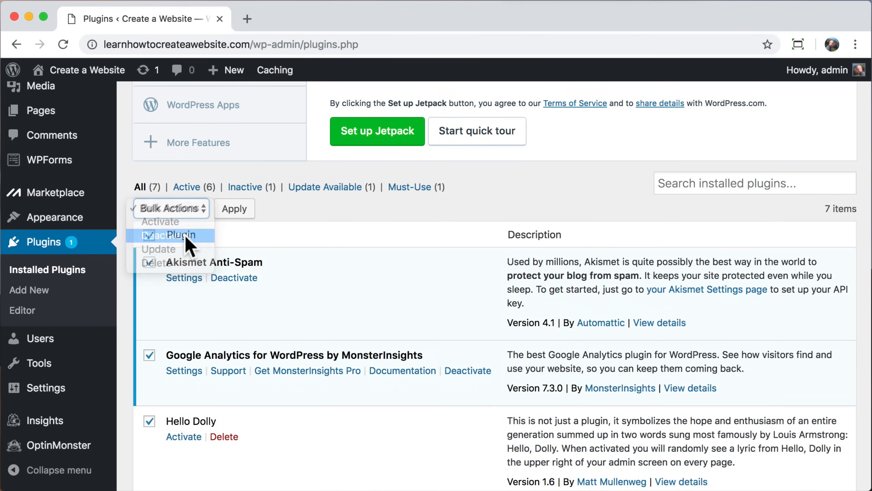
{"action": "left_click", "coordinate": [231, 211]}
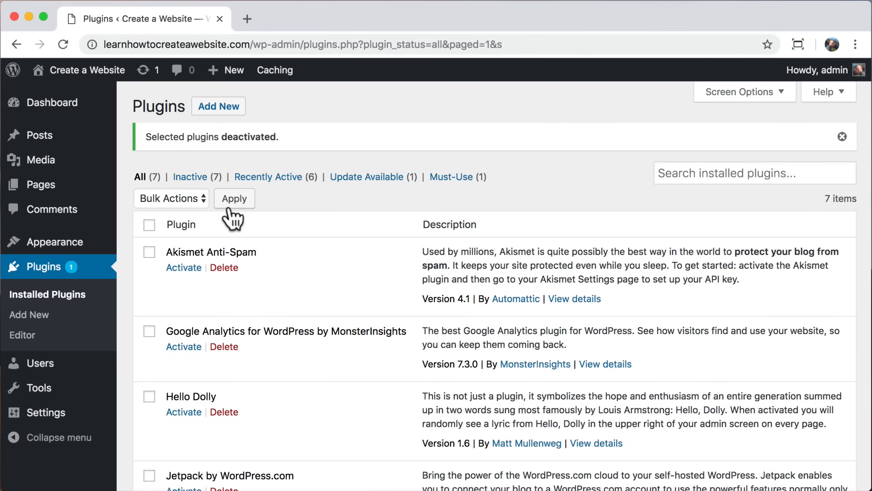
Step: Delete all the deactivated plugins with the Delete bulk action and confirm
{"action": "left_click", "coordinate": [149, 226]}
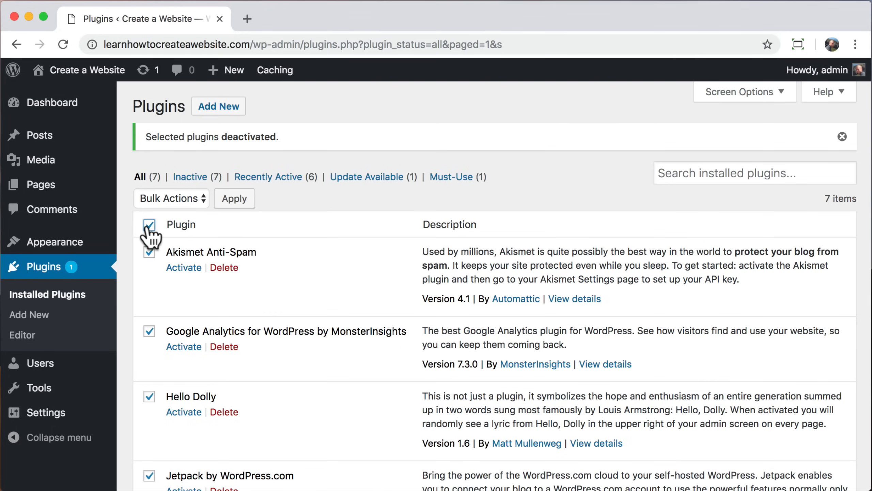
{"action": "left_click", "coordinate": [195, 204]}
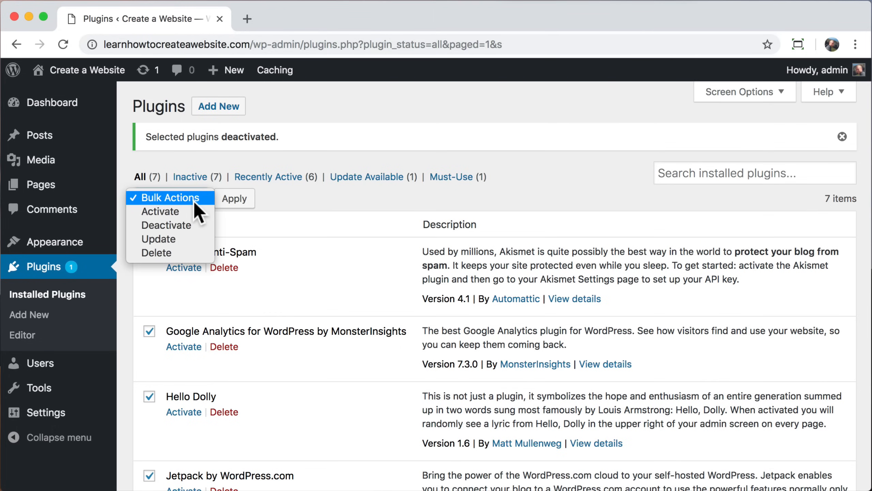
{"action": "left_click", "coordinate": [173, 255]}
{"action": "left_click", "coordinate": [240, 201]}
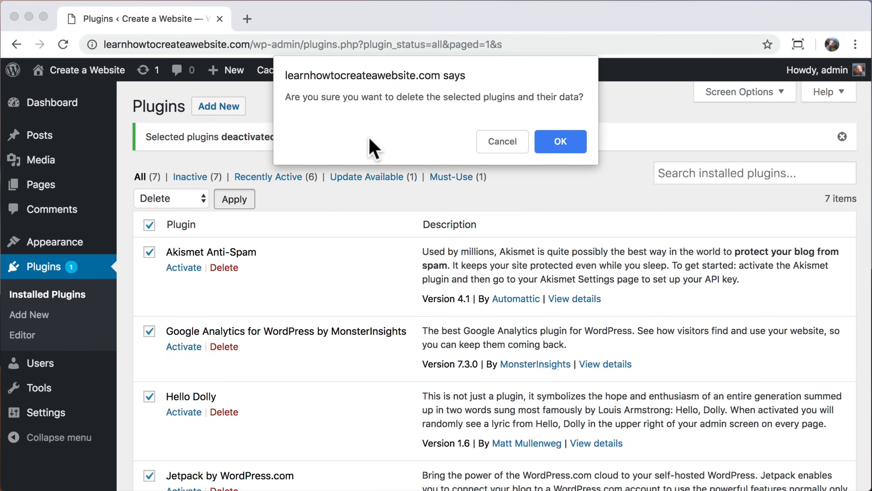
{"action": "left_click", "coordinate": [561, 141]}
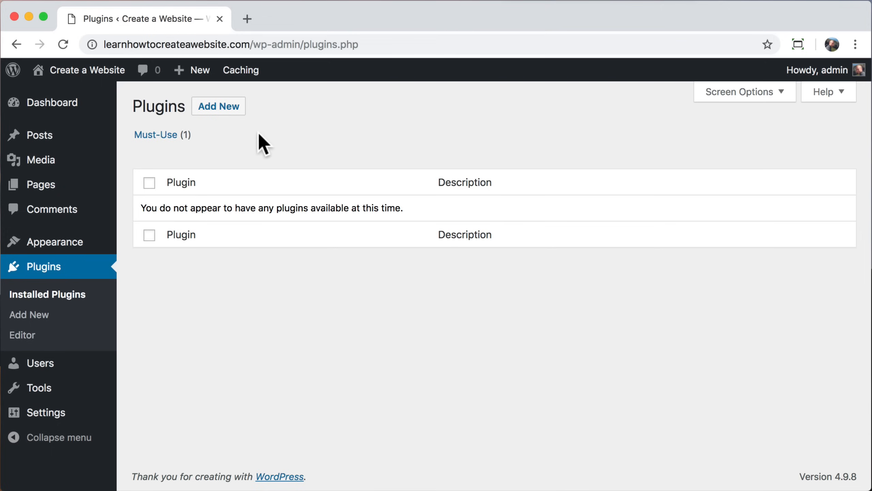
Step: Visit the live site, open the Hello world! post and inspect its date-based URL
{"action": "mouse_move", "coordinate": [92, 72]}
{"action": "left_click", "coordinate": [88, 98]}
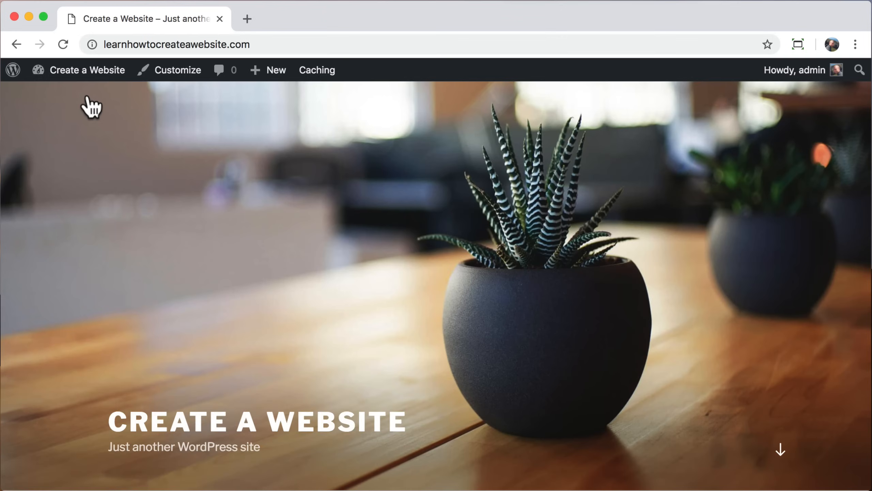
{"action": "scroll", "coordinate": [170, 199], "scroll_direction": "down", "scroll_amount": 5}
{"action": "scroll", "coordinate": [169, 198], "scroll_direction": "down", "scroll_amount": 2}
{"action": "left_click", "coordinate": [567, 328]}
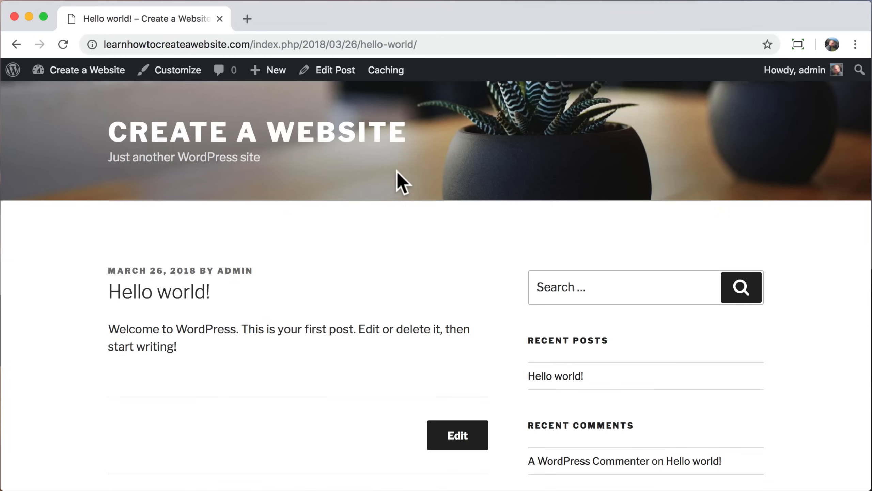
{"action": "left_click_drag", "start_coordinate": [251, 44], "coordinate": [435, 45]}
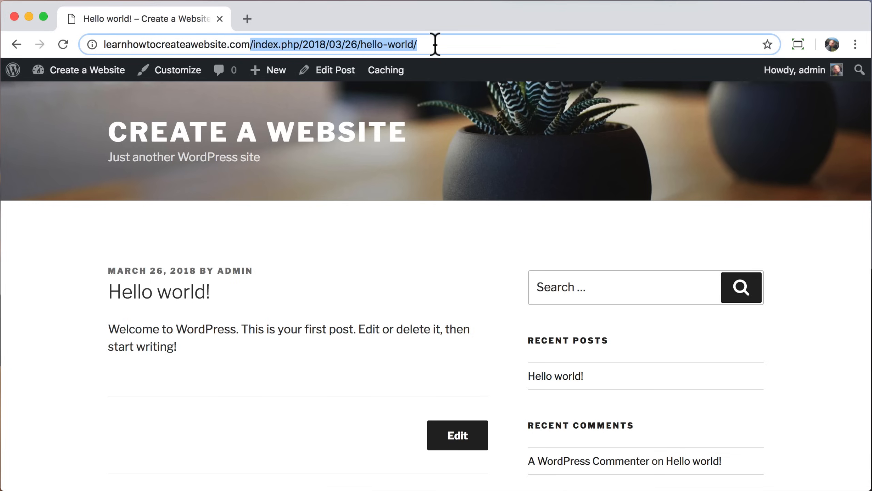
{"action": "left_click", "coordinate": [436, 45]}
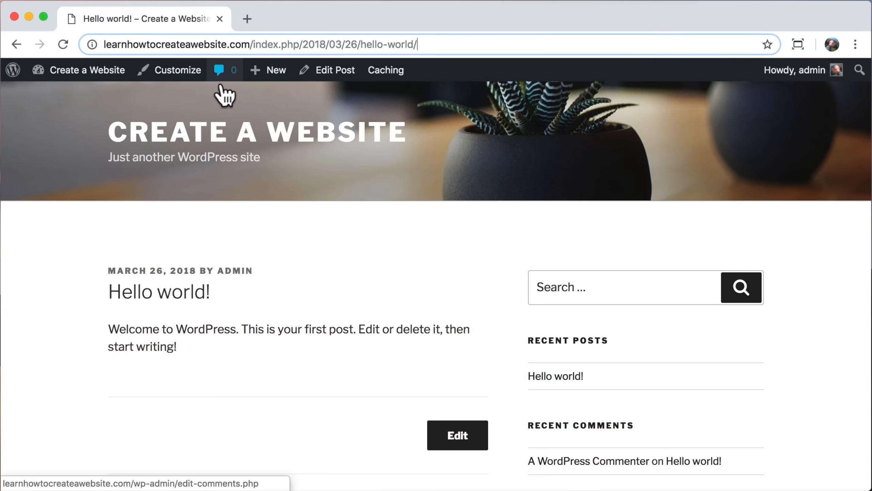
Step: Dismiss the privacy notice and save the Post name permalink structure
{"action": "mouse_move", "coordinate": [84, 81]}
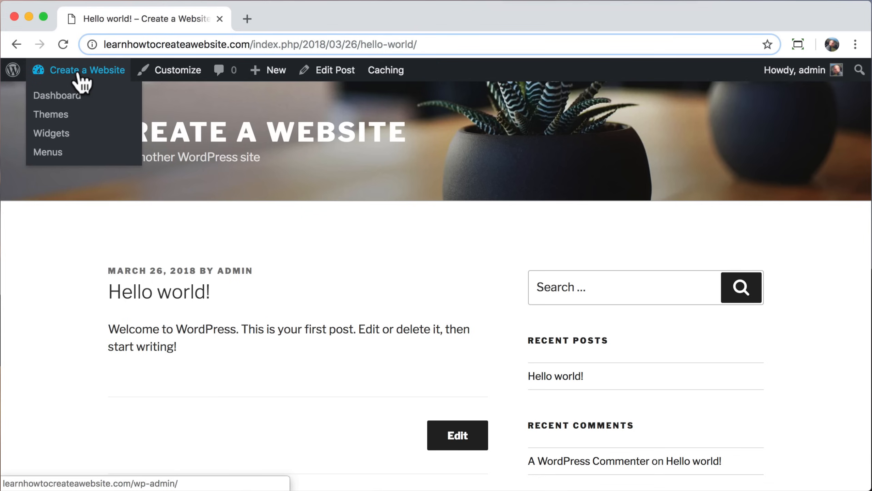
{"action": "left_click", "coordinate": [76, 101]}
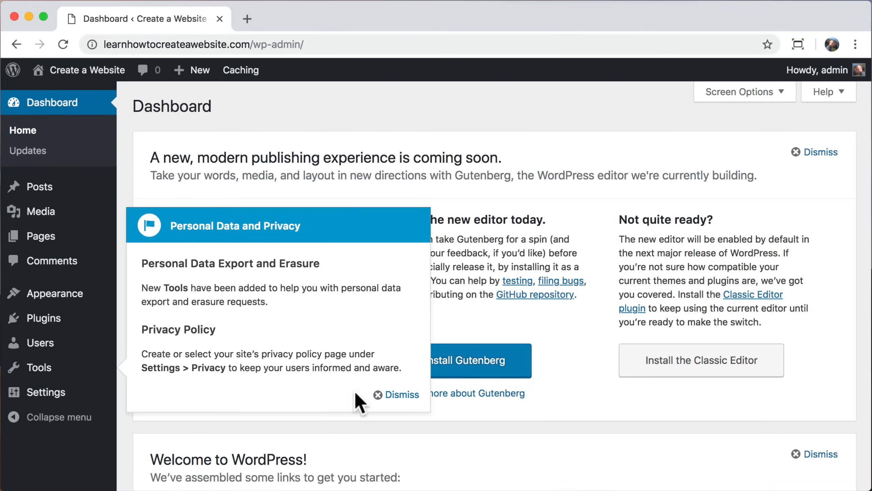
{"action": "left_click", "coordinate": [398, 395]}
{"action": "mouse_move", "coordinate": [24, 395]}
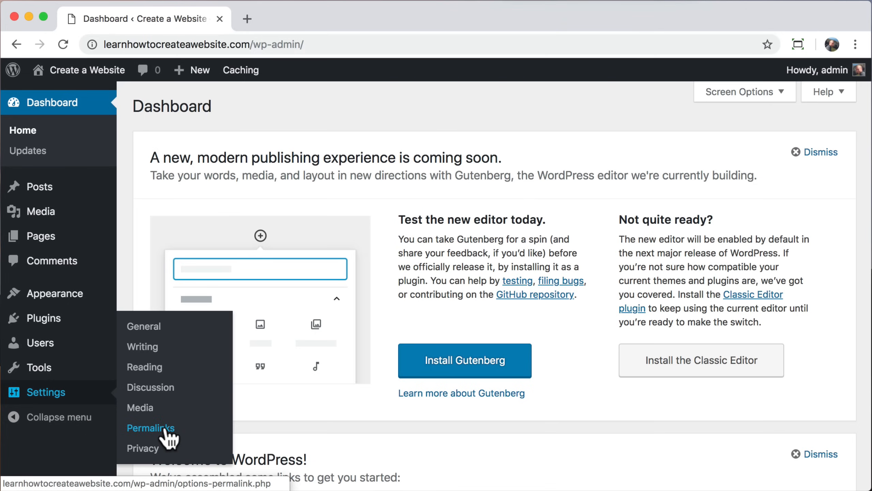
{"action": "left_click", "coordinate": [151, 427]}
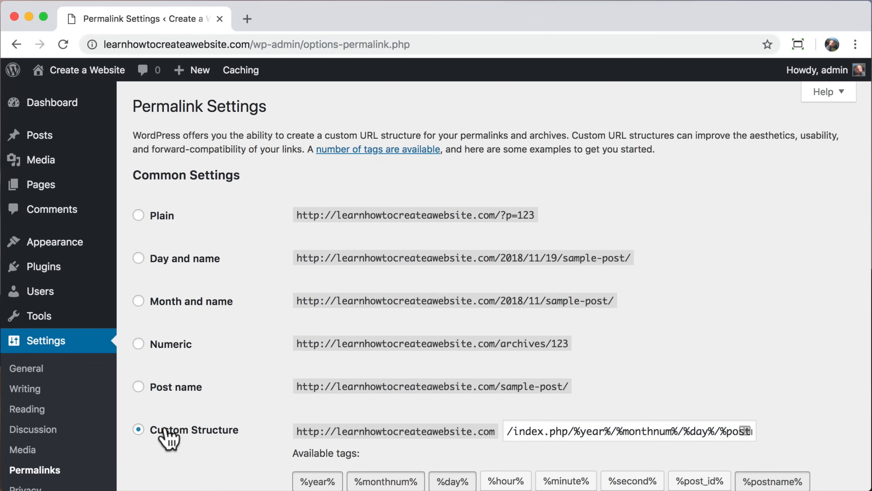
{"action": "scroll", "coordinate": [168, 436], "scroll_direction": "down", "scroll_amount": 3}
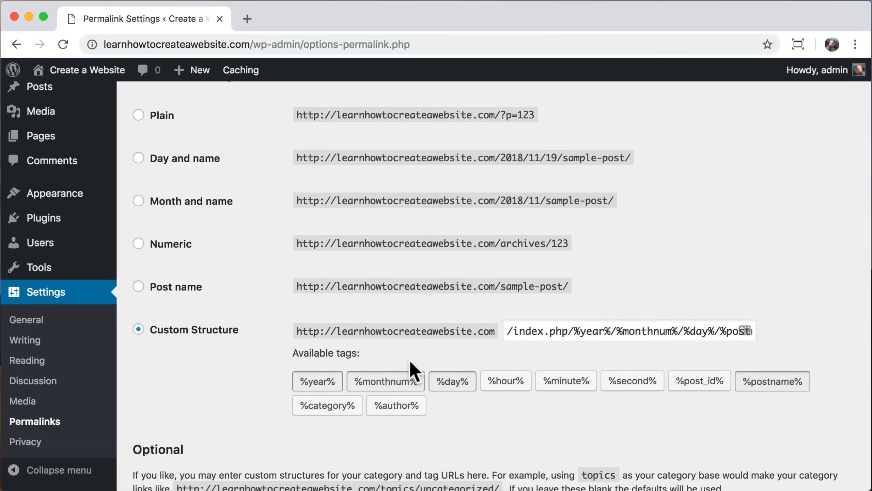
{"action": "left_click_drag", "start_coordinate": [510, 331], "coordinate": [781, 337]}
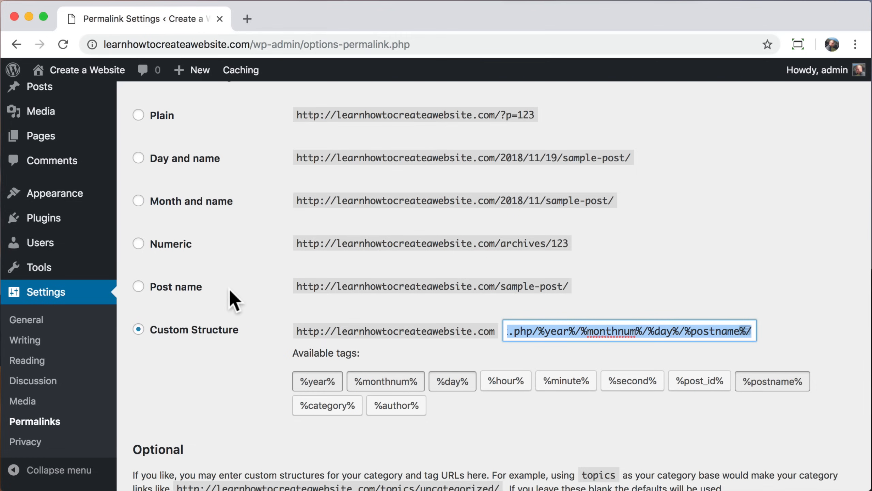
{"action": "left_click", "coordinate": [138, 287]}
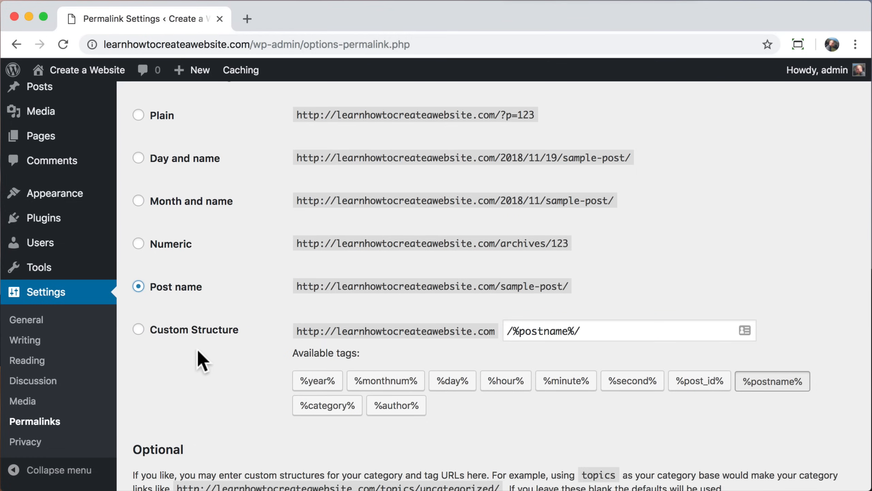
{"action": "scroll", "coordinate": [226, 398], "scroll_direction": "down", "scroll_amount": 6}
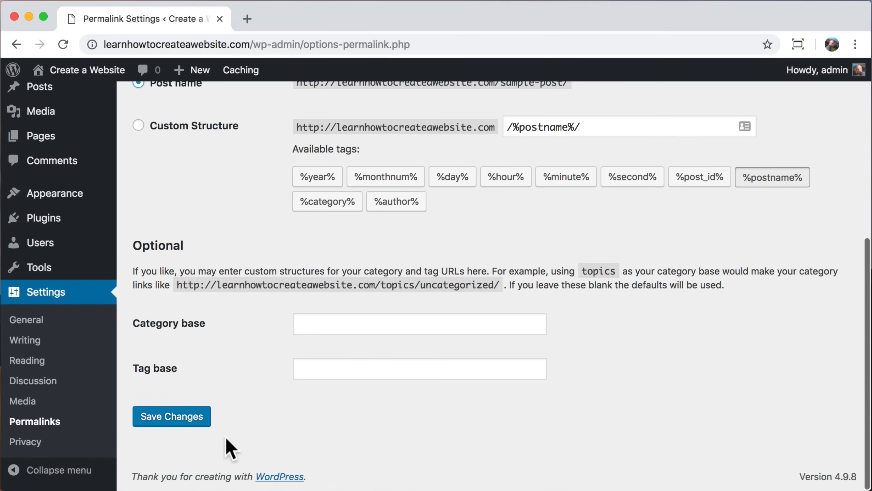
{"action": "left_click", "coordinate": [164, 422]}
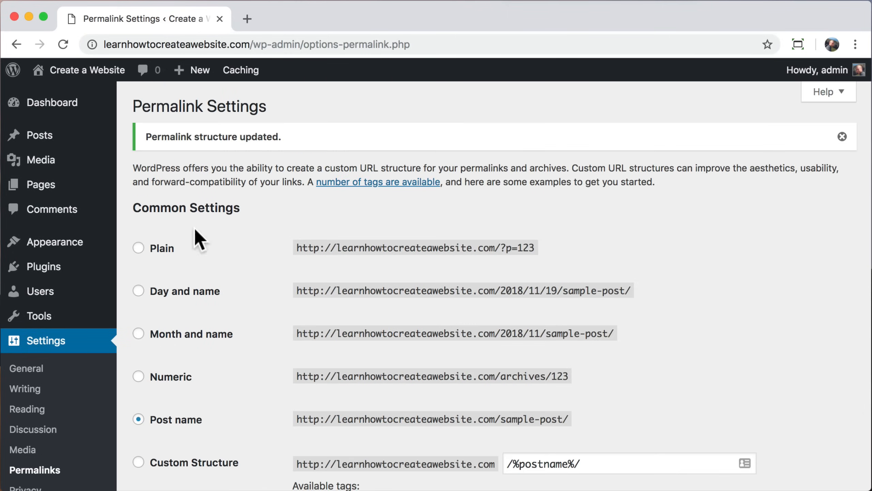
Step: Reopen Hello world! on the live site to confirm its /hello-world/ address, then return to the Dashboard
{"action": "mouse_move", "coordinate": [85, 73]}
{"action": "left_click", "coordinate": [73, 100]}
{"action": "scroll", "coordinate": [325, 259], "scroll_direction": "down", "scroll_amount": 10}
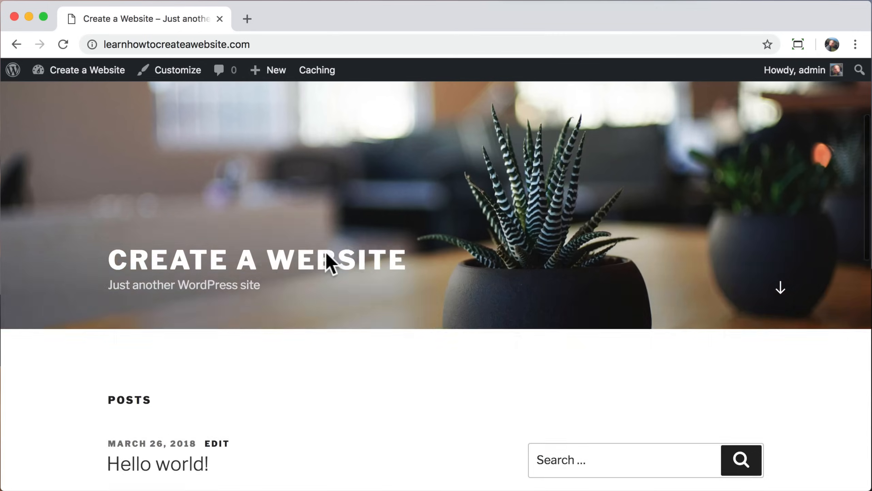
{"action": "left_click", "coordinate": [550, 304]}
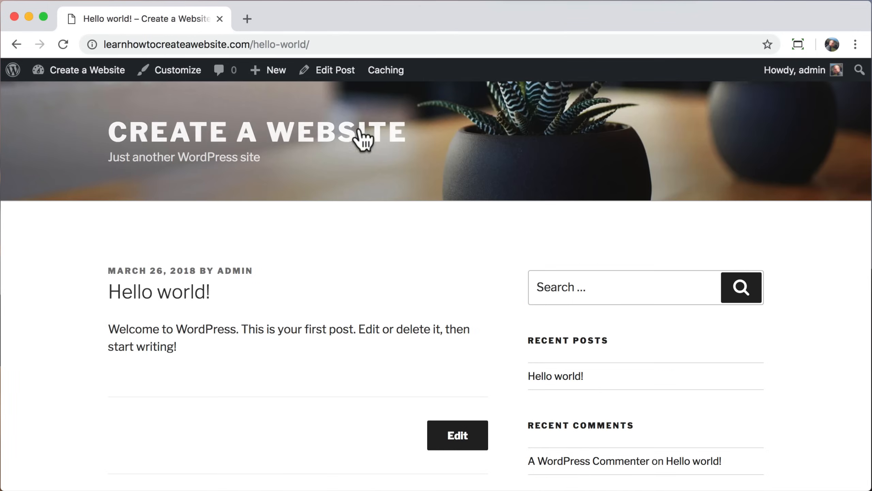
{"action": "left_click_drag", "start_coordinate": [252, 44], "coordinate": [328, 43]}
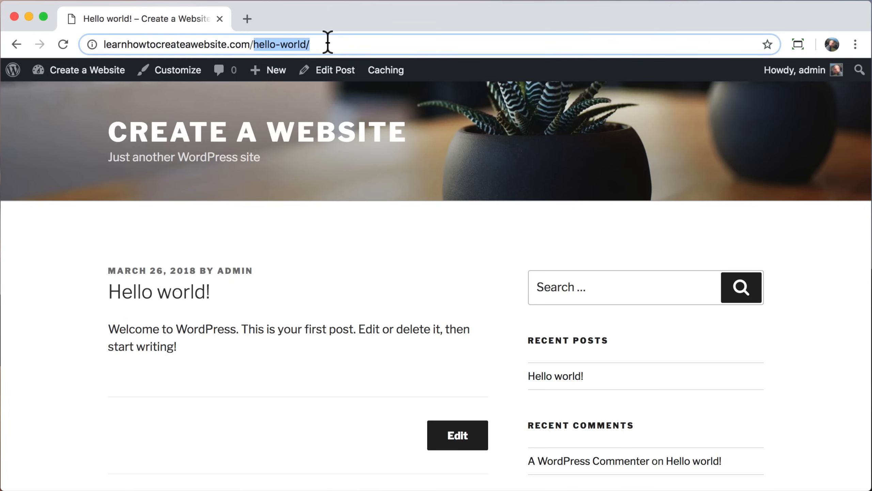
{"action": "left_click", "coordinate": [328, 43]}
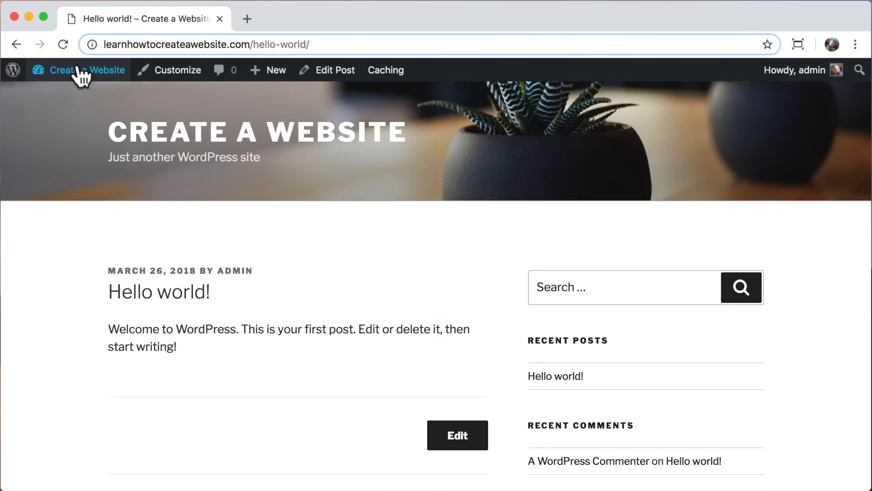
{"action": "mouse_move", "coordinate": [78, 72]}
{"action": "left_click", "coordinate": [37, 98]}
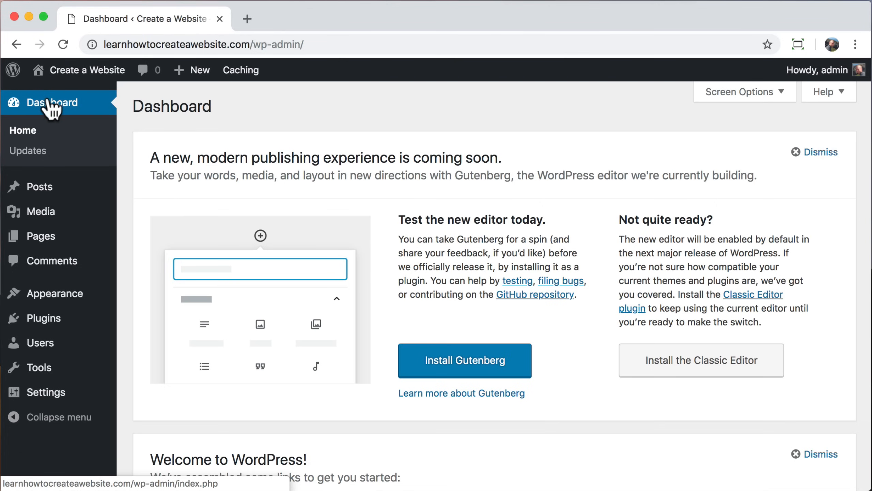
Step: Open Dashboard > Updates to confirm WordPress, plugins and themes are current
{"action": "left_click", "coordinate": [20, 154]}
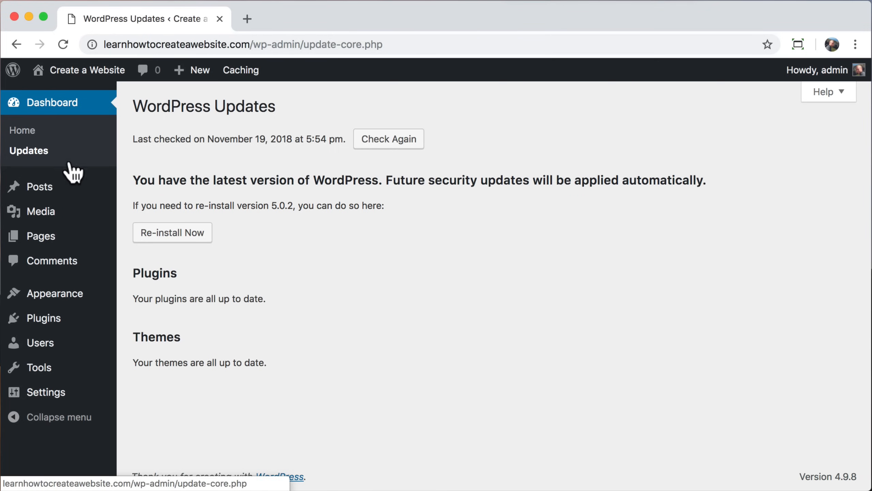
{"action": "mouse_move", "coordinate": [69, 296]}
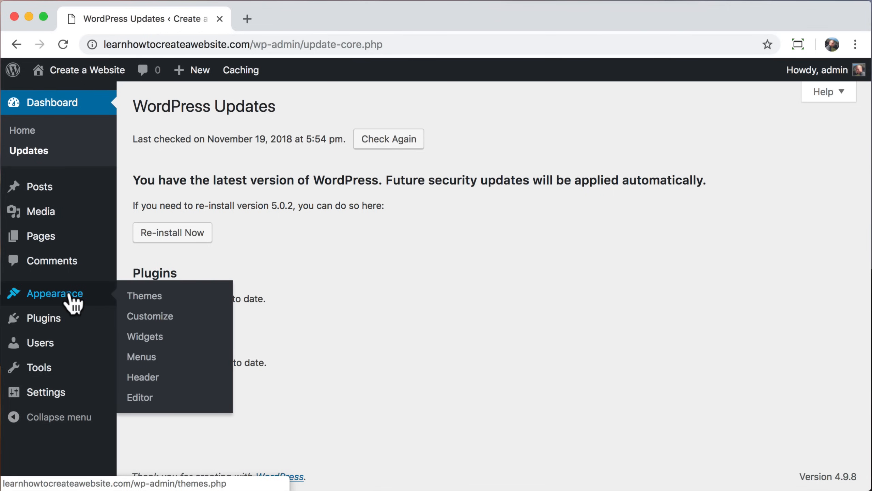
Step: Search the WordPress theme directory for 'astra'
{"action": "left_click", "coordinate": [176, 296]}
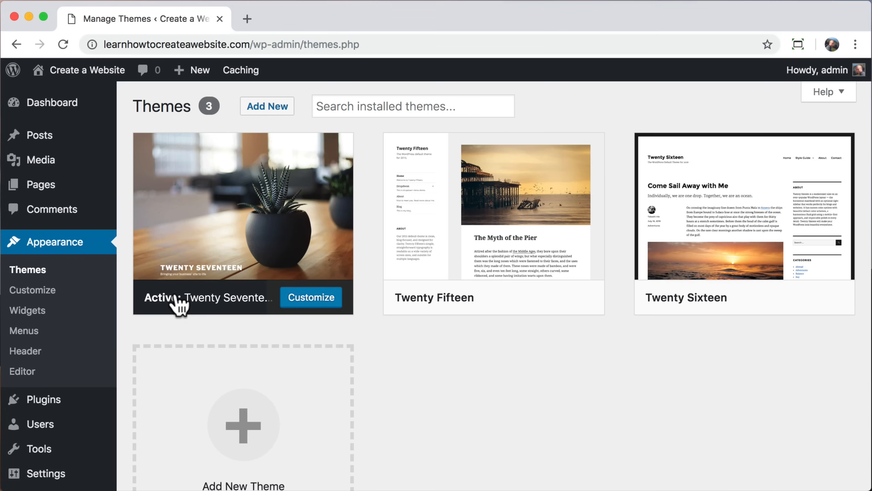
{"action": "left_click", "coordinate": [263, 110]}
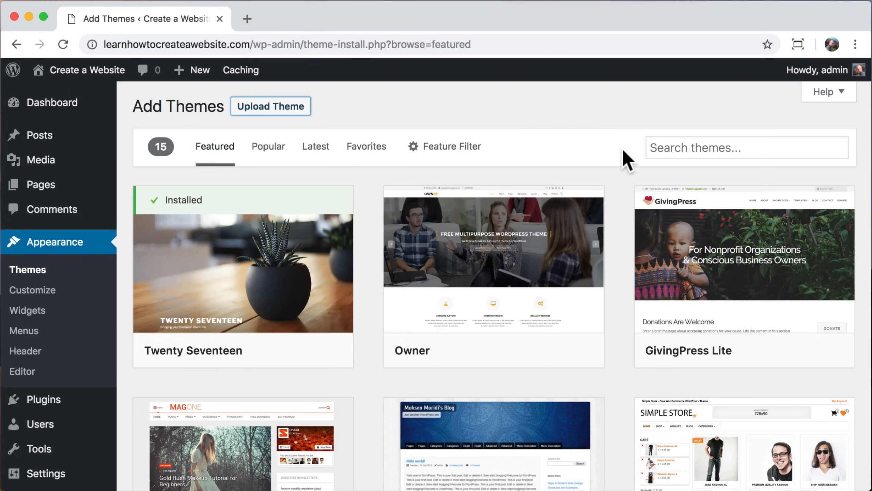
{"action": "left_click", "coordinate": [675, 146]}
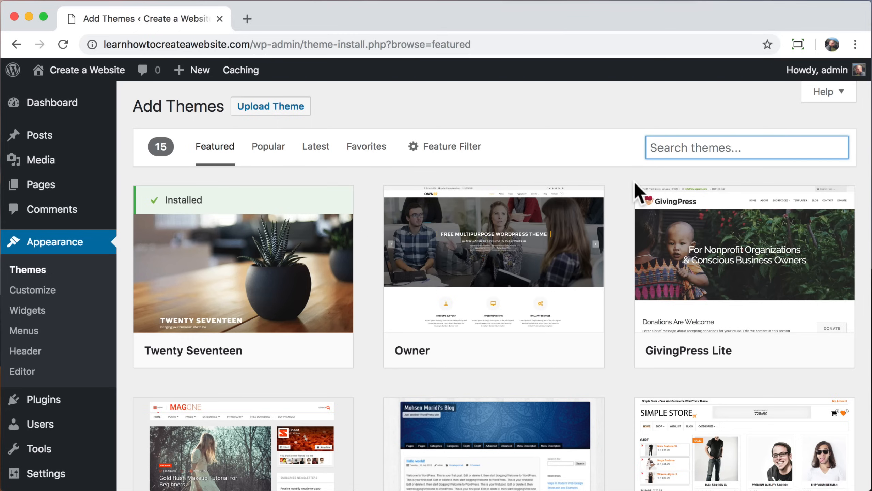
{"action": "type", "text": "astra"}
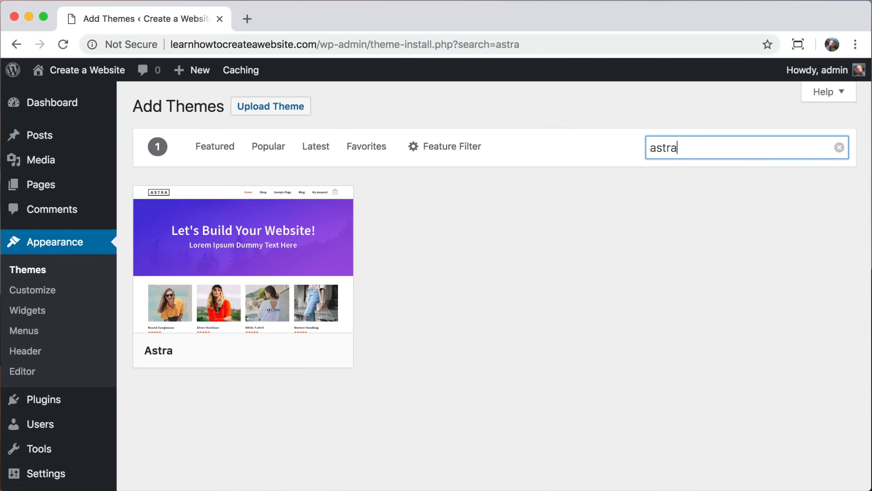
Step: Install and activate the Astra theme, then visit the site's front page
{"action": "mouse_move", "coordinate": [247, 313]}
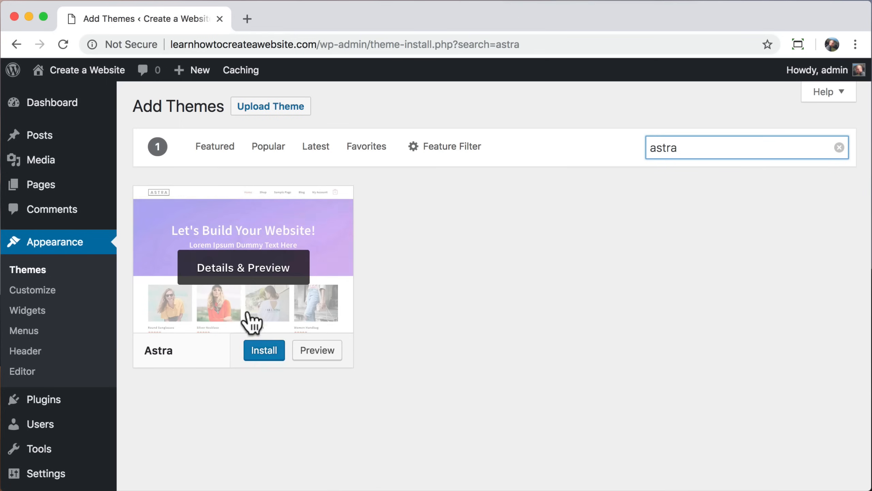
{"action": "left_click", "coordinate": [265, 351]}
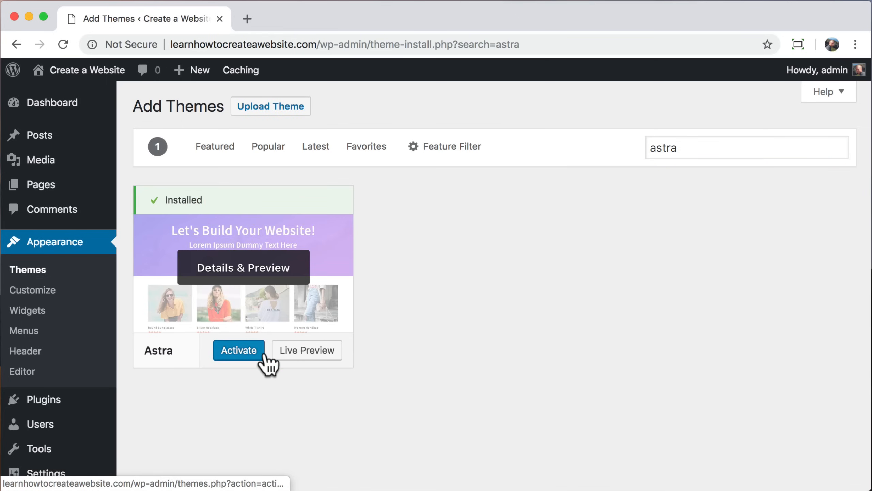
{"action": "left_click", "coordinate": [231, 353]}
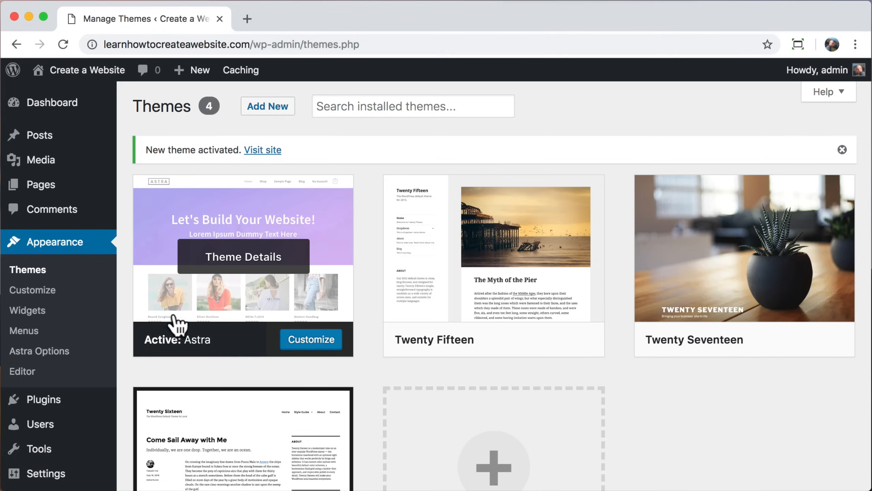
{"action": "mouse_move", "coordinate": [81, 77]}
{"action": "left_click", "coordinate": [76, 102]}
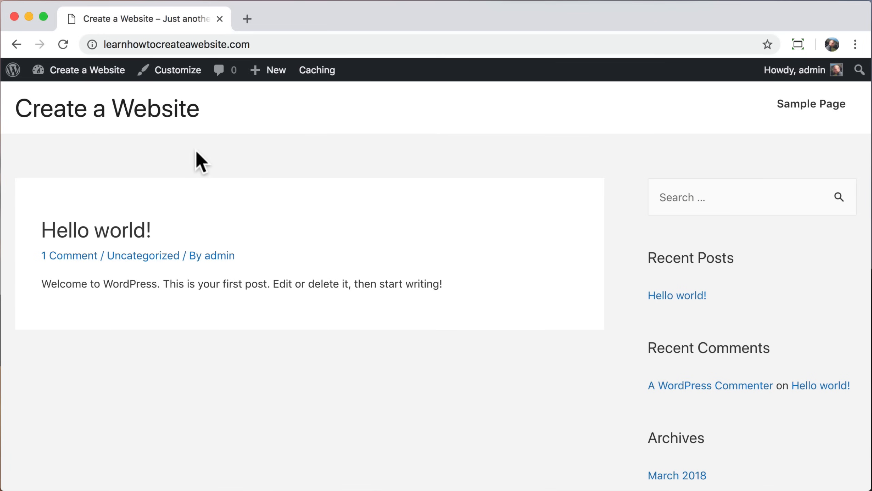
Step: Scroll through the Astra-styled front page, then go back to the admin Dashboard
{"action": "scroll", "coordinate": [212, 145], "scroll_direction": "down", "scroll_amount": 10}
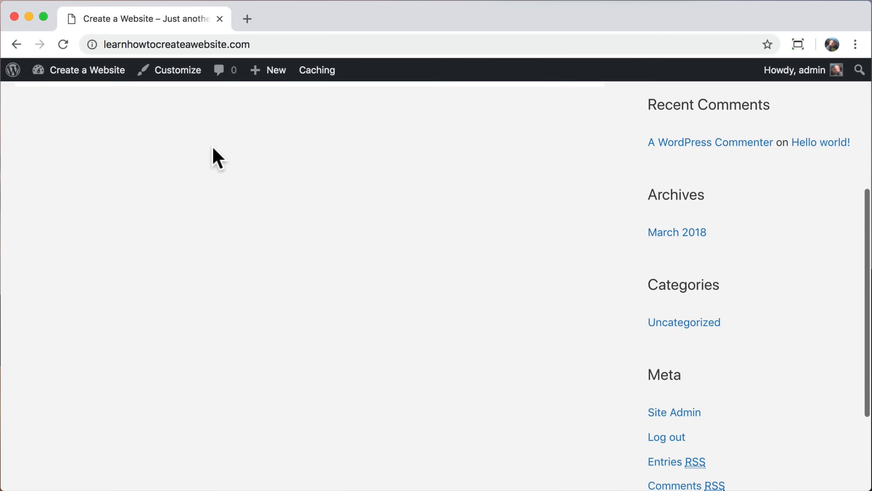
{"action": "scroll", "coordinate": [212, 145], "scroll_direction": "up", "scroll_amount": 10}
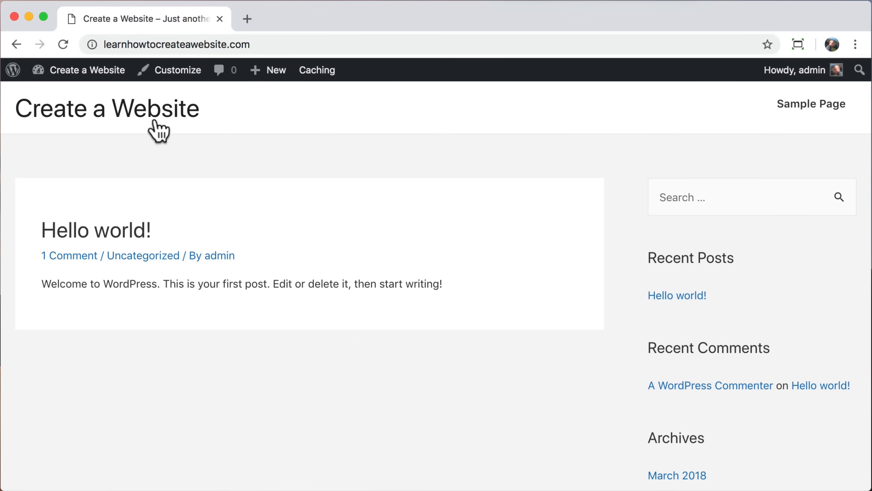
{"action": "mouse_move", "coordinate": [78, 73]}
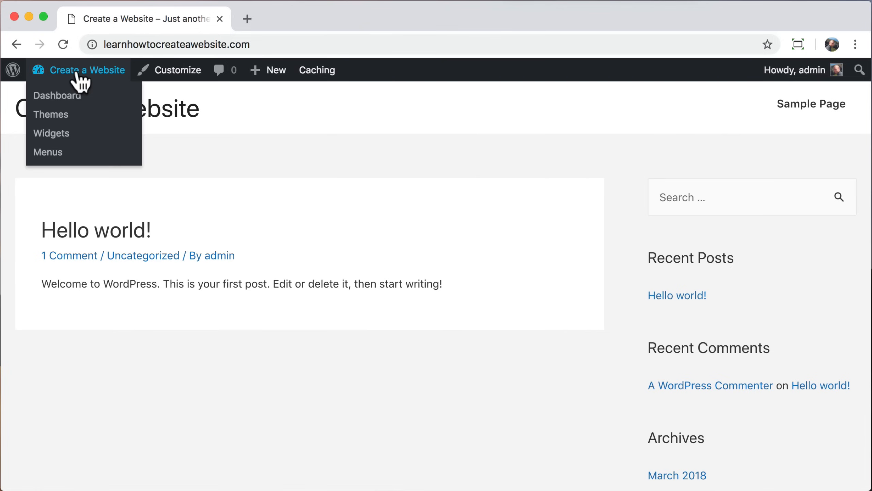
{"action": "left_click", "coordinate": [36, 99]}
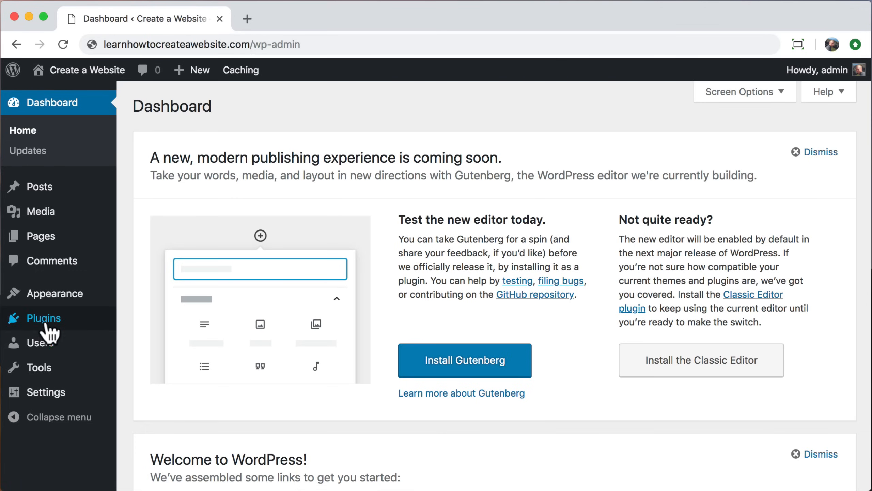
Step: Find 'astra starter sites' among new plugins, install and activate it, then go to Pages
{"action": "left_click", "coordinate": [36, 319]}
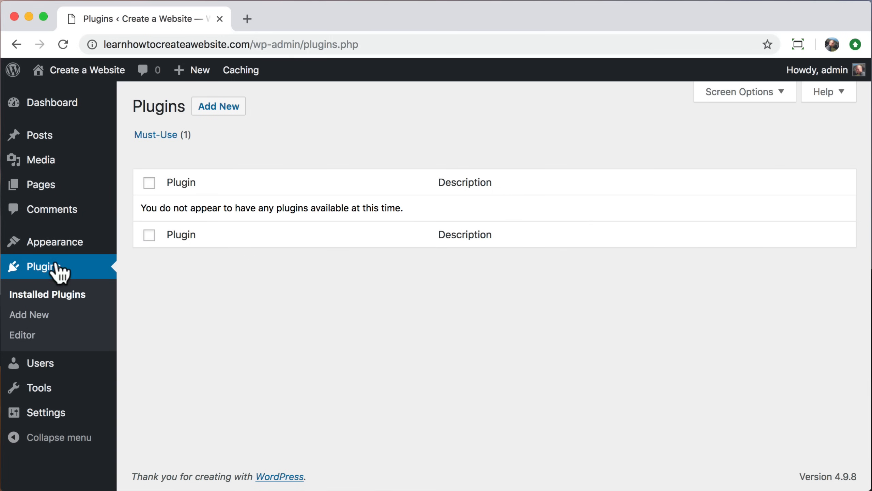
{"action": "left_click", "coordinate": [215, 107]}
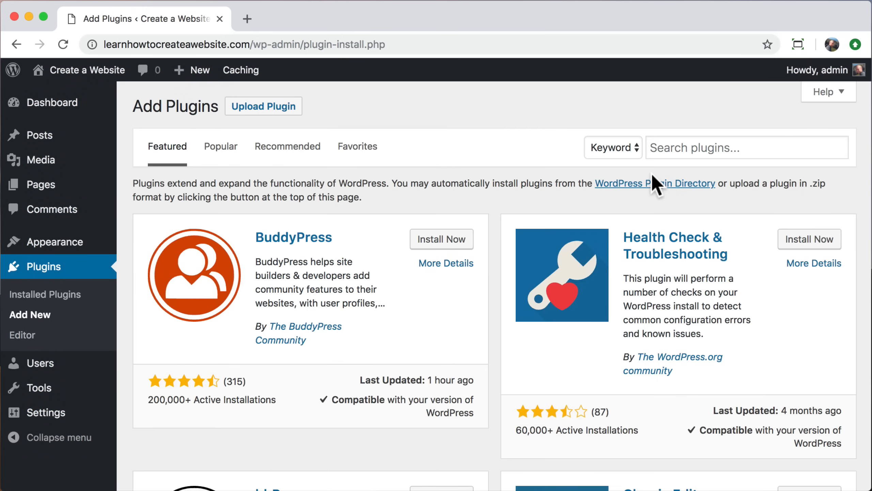
{"action": "left_click", "coordinate": [666, 148]}
{"action": "type", "text": "astra starter sites"}
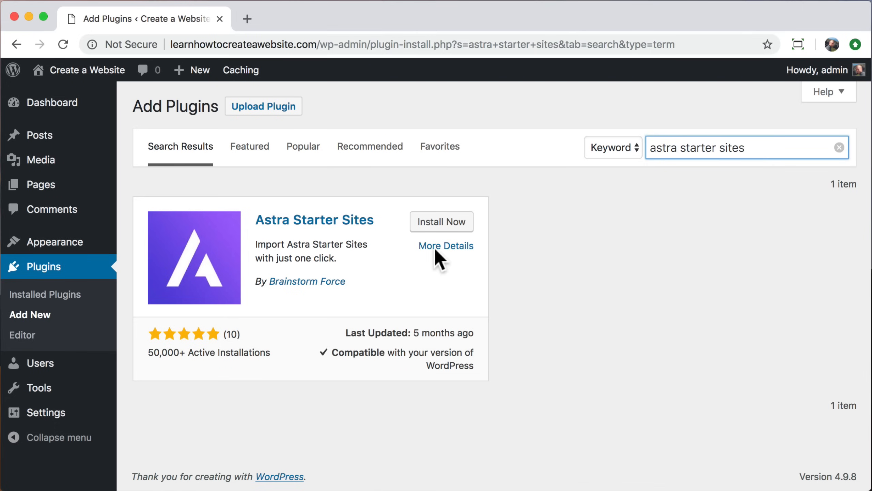
{"action": "left_click", "coordinate": [442, 223]}
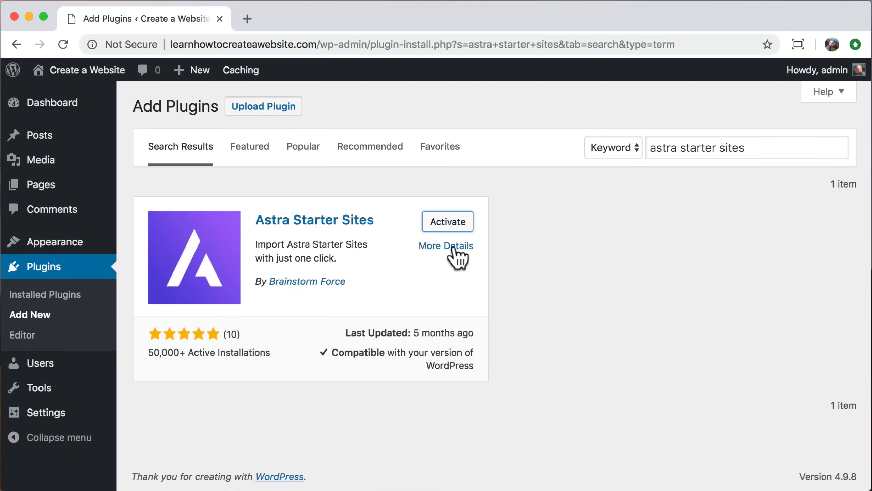
{"action": "left_click", "coordinate": [447, 226]}
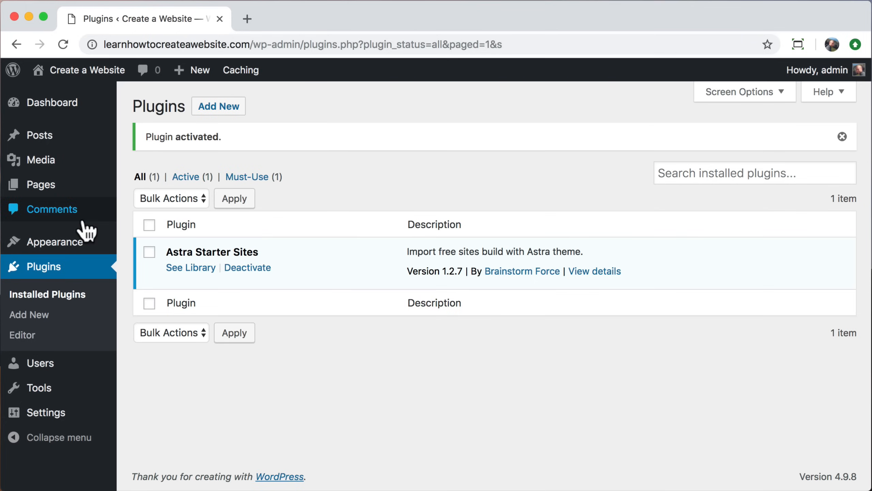
{"action": "left_click", "coordinate": [36, 190]}
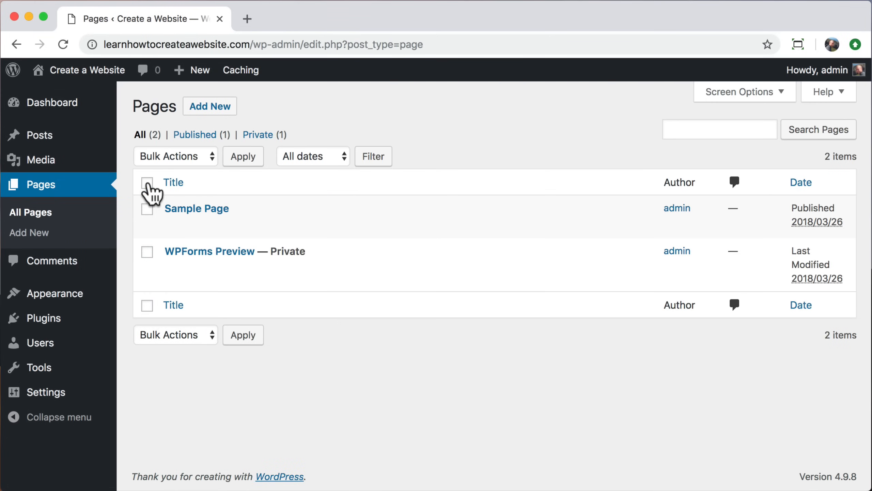
Step: Bulk-move Sample Page and WPForms Preview to the Trash
{"action": "left_click", "coordinate": [203, 159]}
{"action": "left_click", "coordinate": [191, 189]}
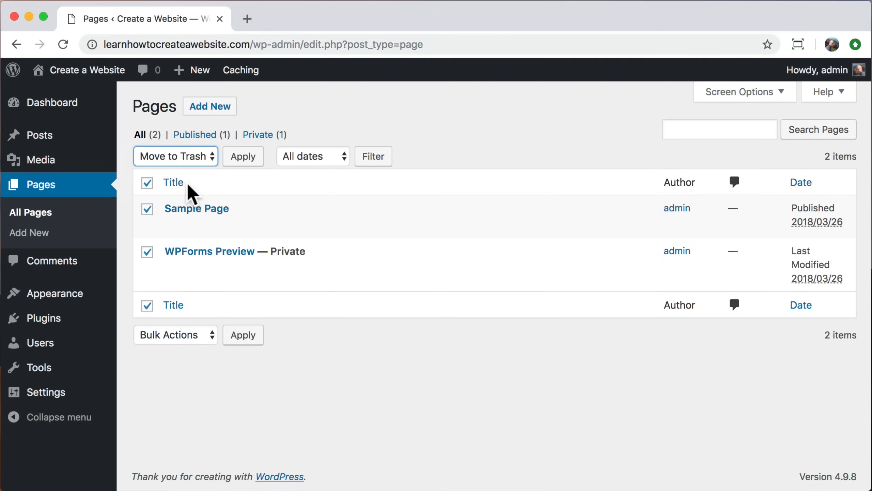
{"action": "left_click", "coordinate": [234, 159]}
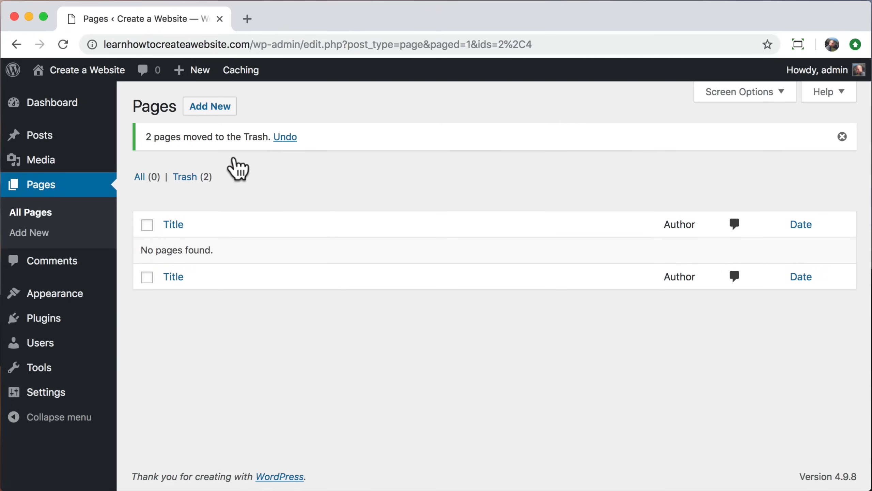
Step: In the Trash, bulk-delete both pages permanently
{"action": "left_click", "coordinate": [188, 177]}
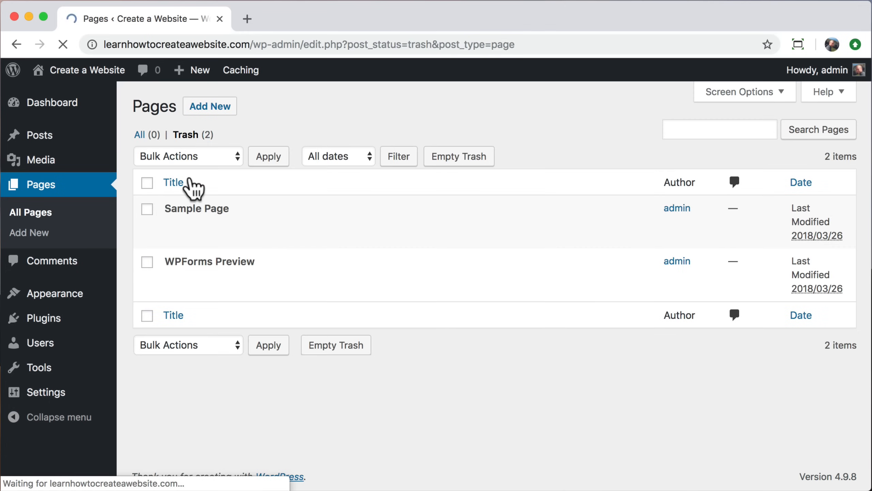
{"action": "left_click", "coordinate": [147, 182]}
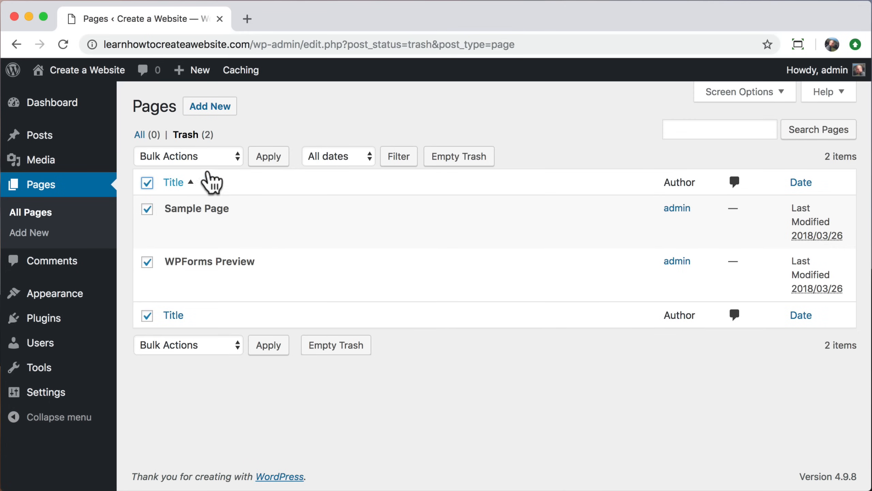
{"action": "left_click", "coordinate": [228, 162]}
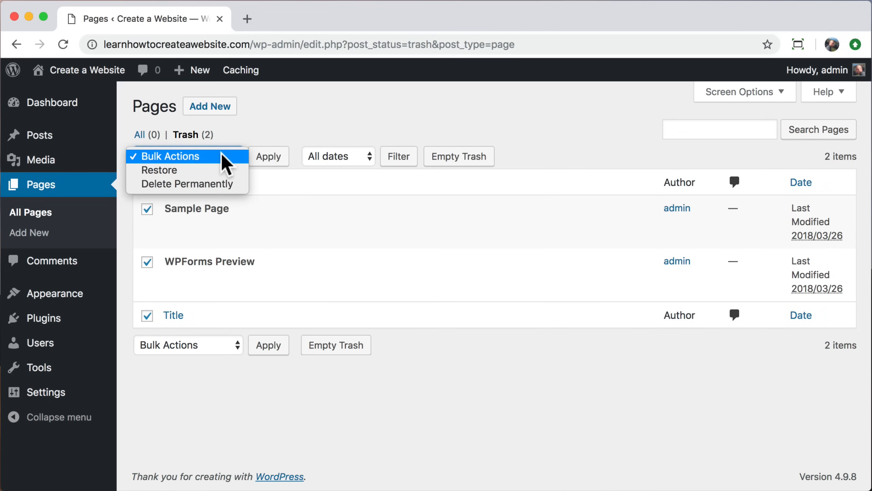
{"action": "left_click", "coordinate": [208, 186]}
{"action": "left_click", "coordinate": [267, 162]}
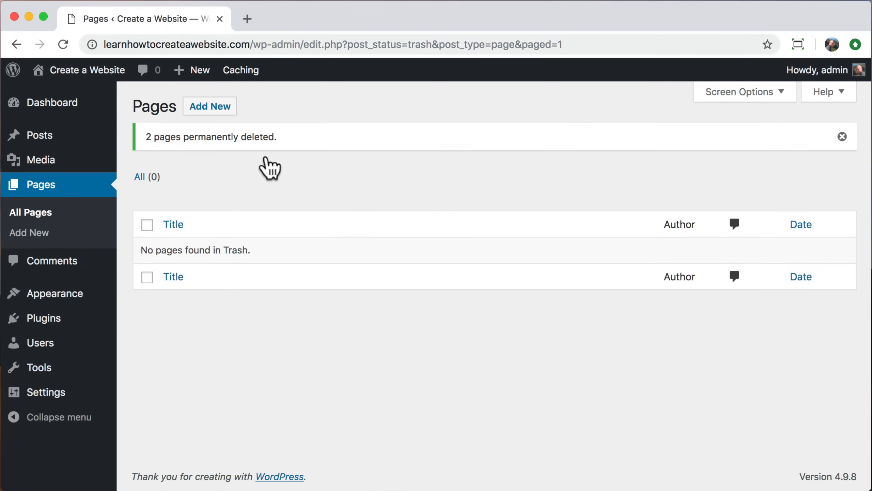
{"action": "mouse_move", "coordinate": [85, 297]}
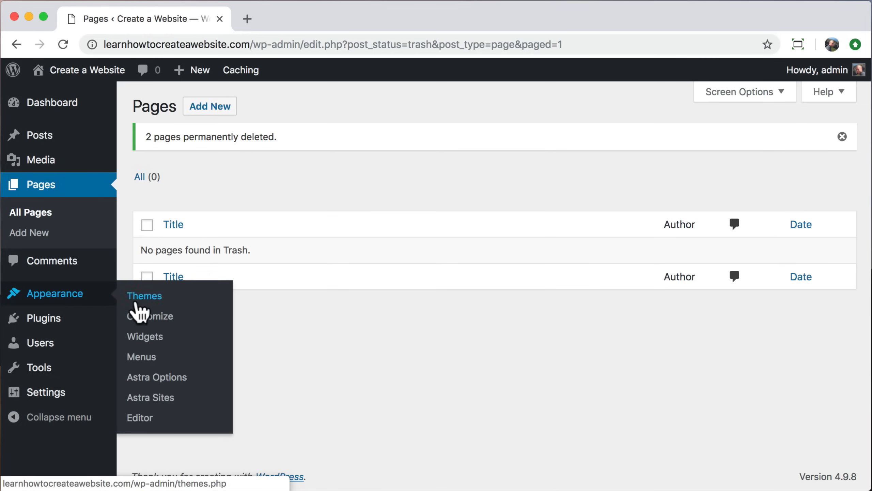
Step: Open Astra Sites, choose Elementor, and filter the library down to the 33 Free sites
{"action": "left_click", "coordinate": [185, 401]}
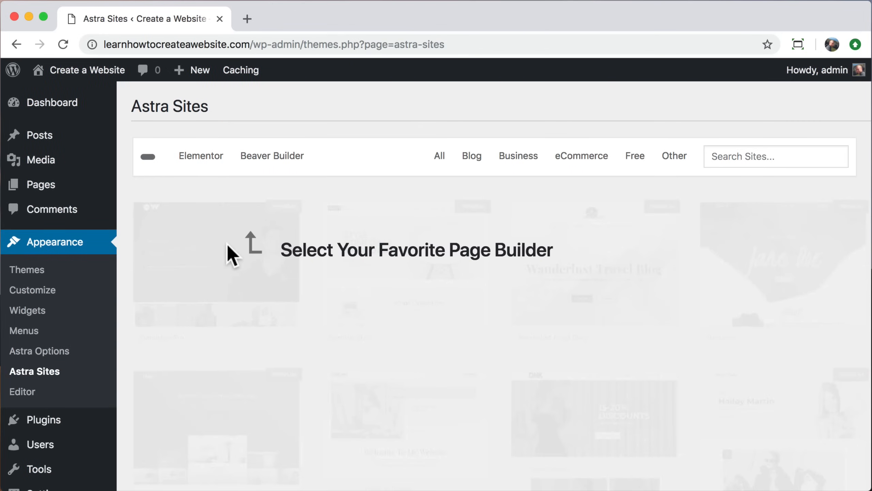
{"action": "left_click", "coordinate": [205, 171]}
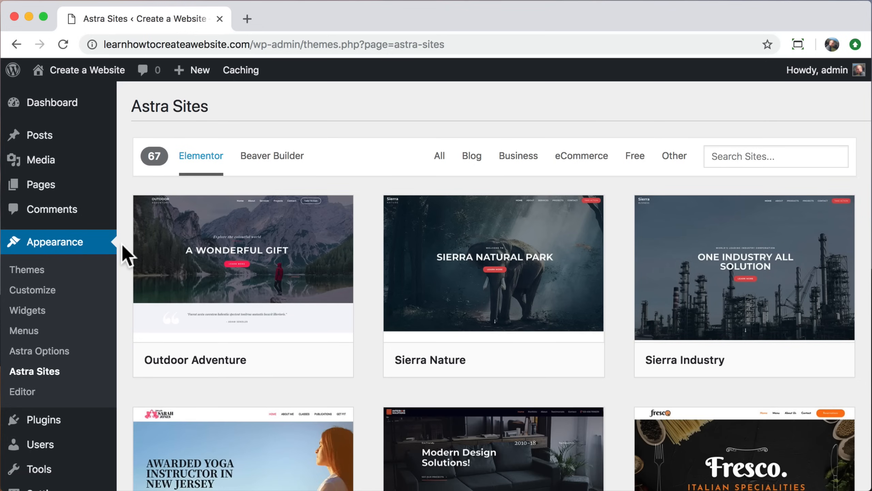
{"action": "scroll", "coordinate": [126, 256], "scroll_direction": "down", "scroll_amount": 20}
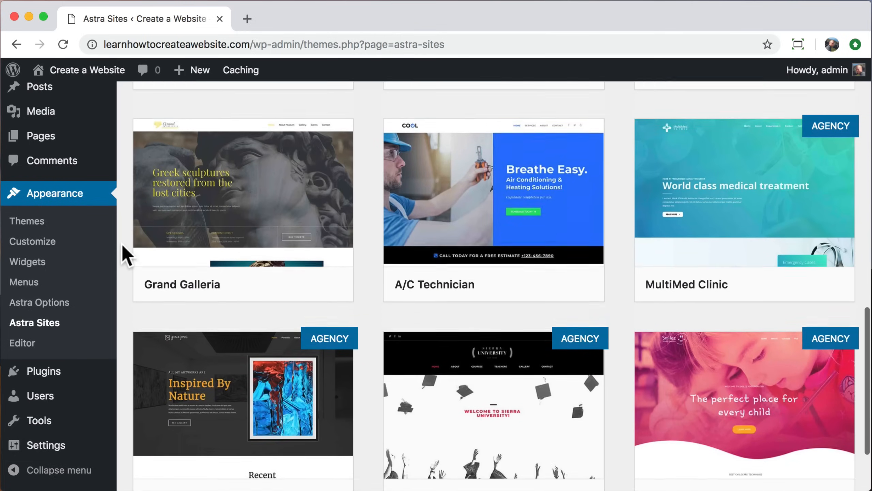
{"action": "scroll", "coordinate": [126, 256], "scroll_direction": "down", "scroll_amount": 15}
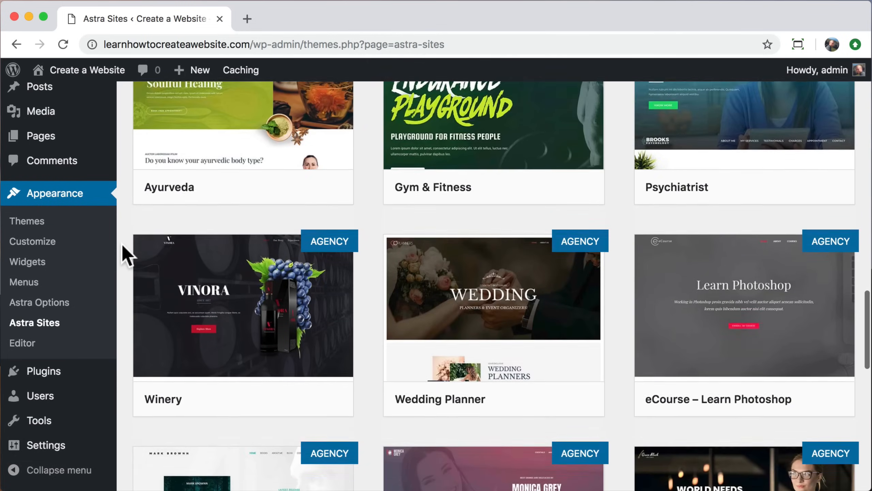
{"action": "scroll", "coordinate": [127, 256], "scroll_direction": "down", "scroll_amount": 15}
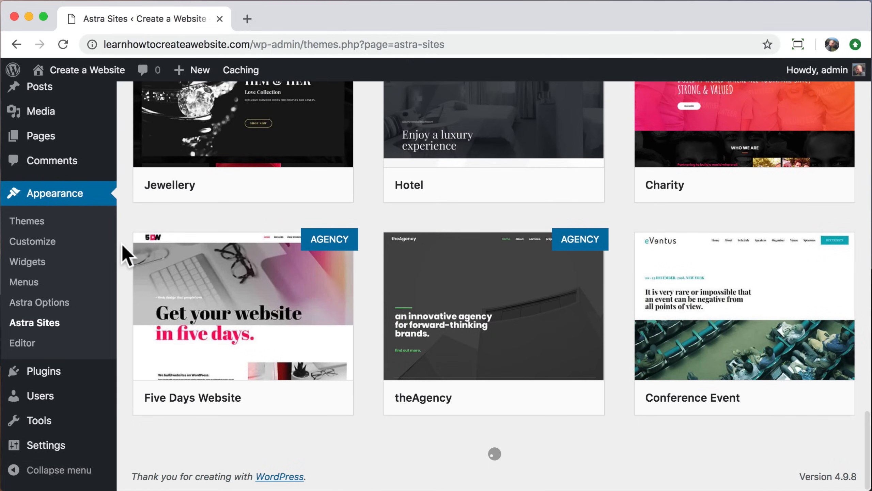
{"action": "scroll", "coordinate": [126, 256], "scroll_direction": "up", "scroll_amount": 20}
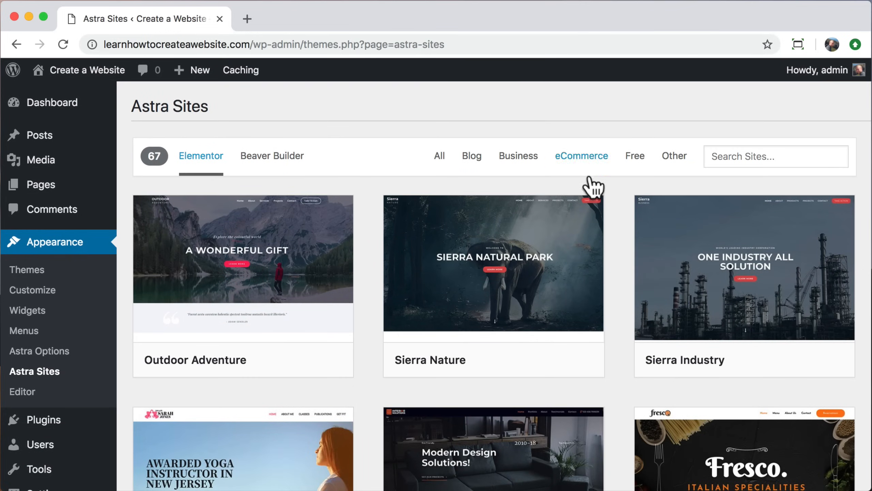
{"action": "left_click", "coordinate": [641, 163]}
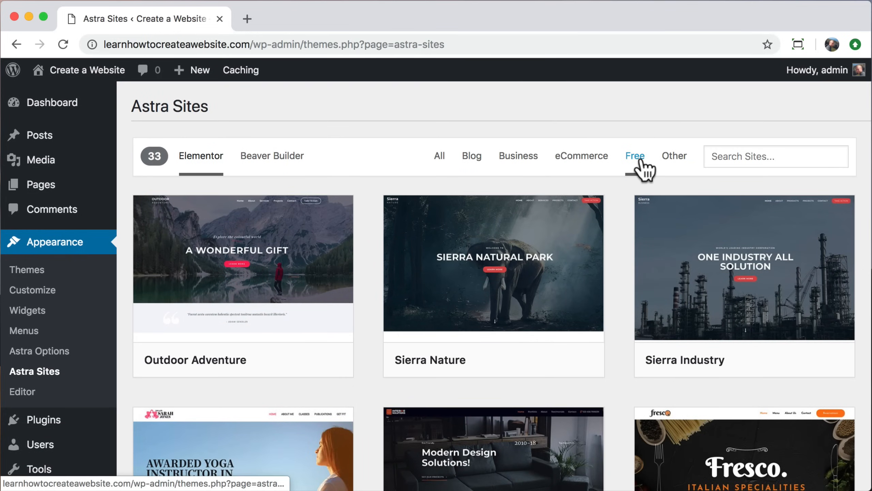
{"action": "scroll", "coordinate": [620, 239], "scroll_direction": "down", "scroll_amount": 7}
{"action": "scroll", "coordinate": [622, 242], "scroll_direction": "up", "scroll_amount": 6}
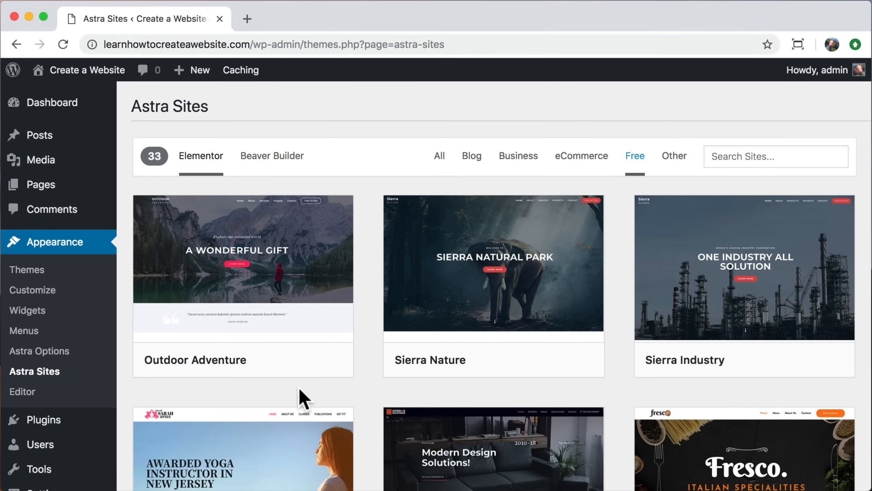
{"action": "mouse_move", "coordinate": [220, 312]}
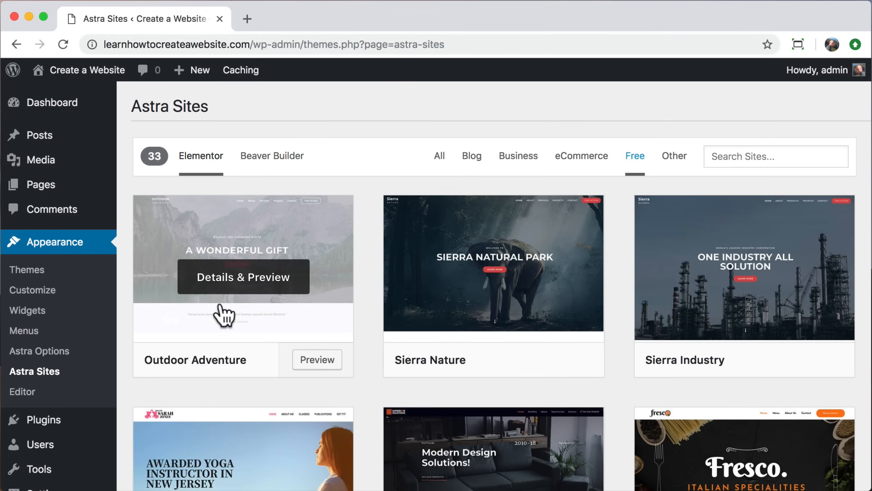
Step: Preview the Outdoor Adventure starter site and review its Required Plugins list
{"action": "left_click", "coordinate": [238, 292]}
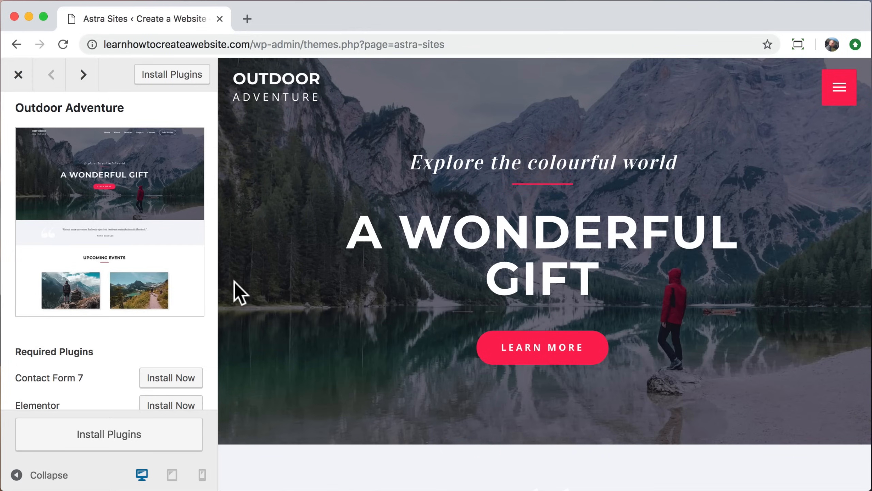
{"action": "scroll", "coordinate": [314, 296], "scroll_direction": "down", "scroll_amount": 20}
{"action": "scroll", "coordinate": [314, 296], "scroll_direction": "up", "scroll_amount": 15}
{"action": "scroll", "coordinate": [315, 295], "scroll_direction": "up", "scroll_amount": 10}
{"action": "scroll", "coordinate": [23, 398], "scroll_direction": "down", "scroll_amount": 3}
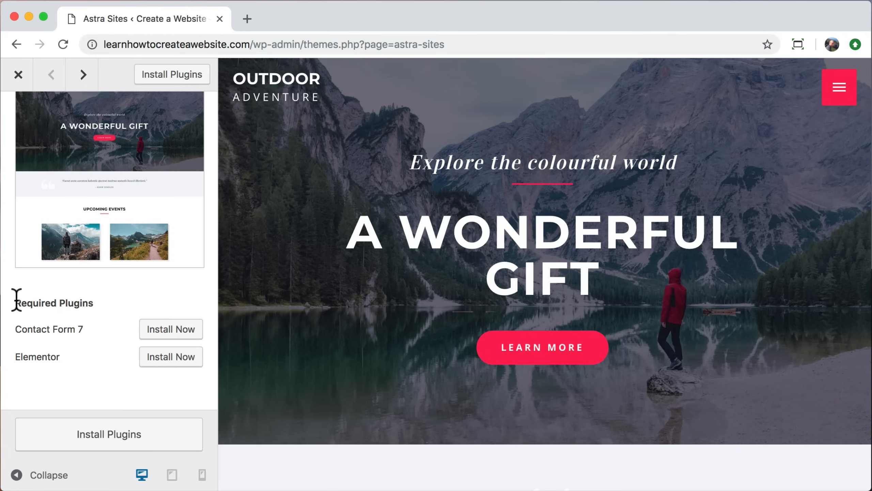
{"action": "left_click_drag", "start_coordinate": [17, 301], "coordinate": [93, 301]}
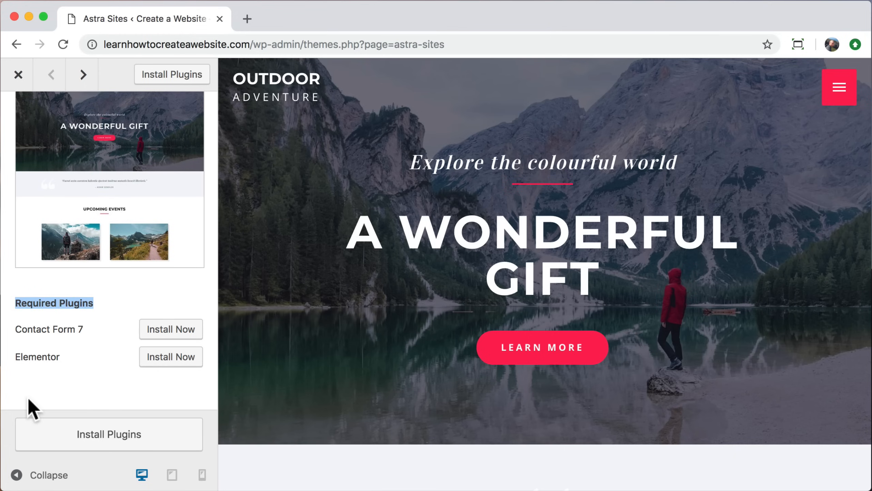
Step: Install the required plugins, import Outdoor Adventure, and view the finished site in a new tab
{"action": "left_click", "coordinate": [74, 434]}
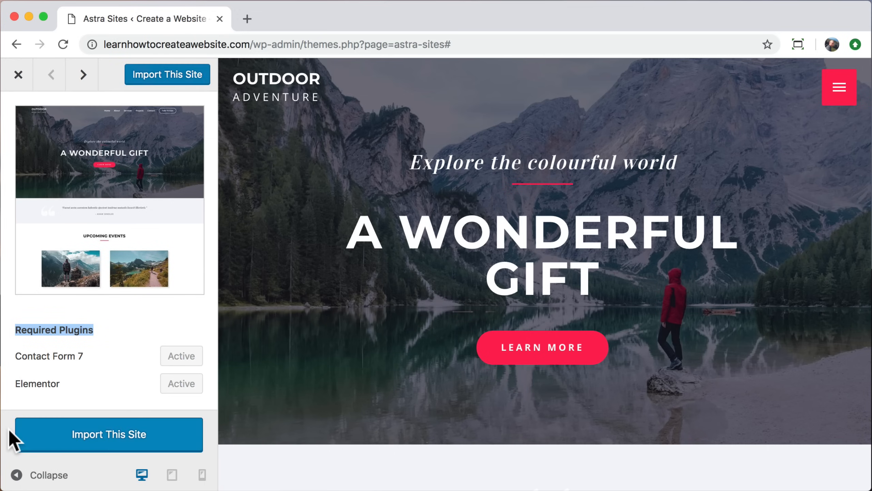
{"action": "left_click", "coordinate": [104, 436]}
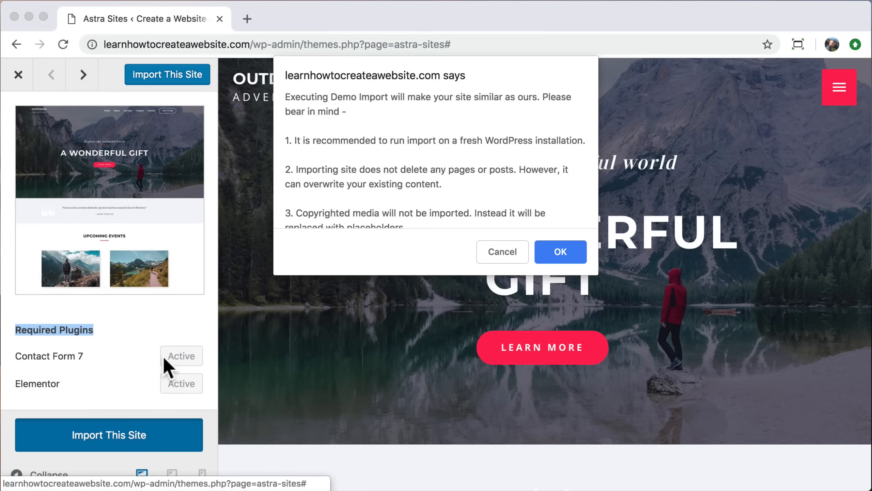
{"action": "left_click", "coordinate": [564, 256]}
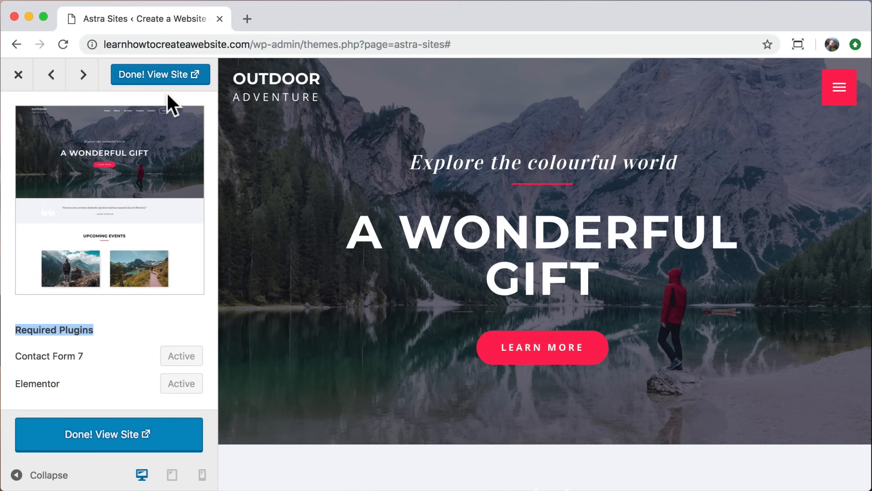
{"action": "left_click", "coordinate": [164, 75]}
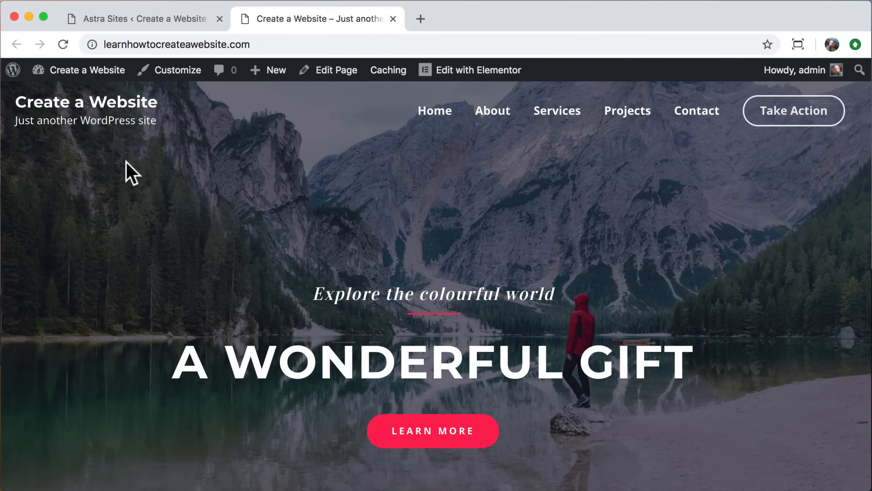
Step: Close the Astra Sites tab and scroll through the imported homepage
{"action": "left_click", "coordinate": [219, 18]}
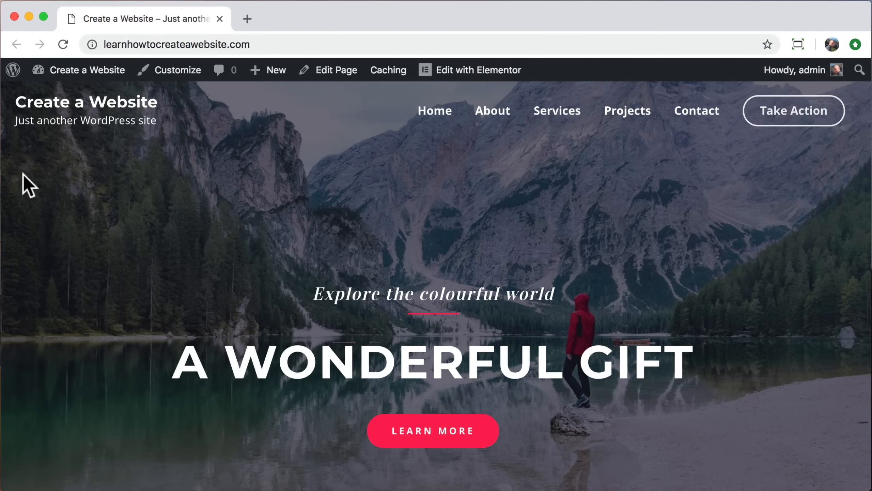
{"action": "scroll", "coordinate": [23, 174], "scroll_direction": "down", "scroll_amount": 15}
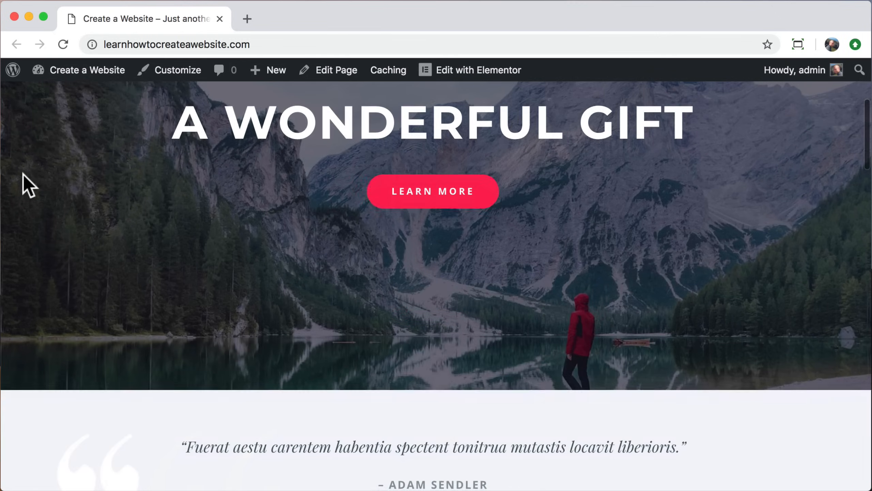
{"action": "scroll", "coordinate": [23, 174], "scroll_direction": "down", "scroll_amount": 15}
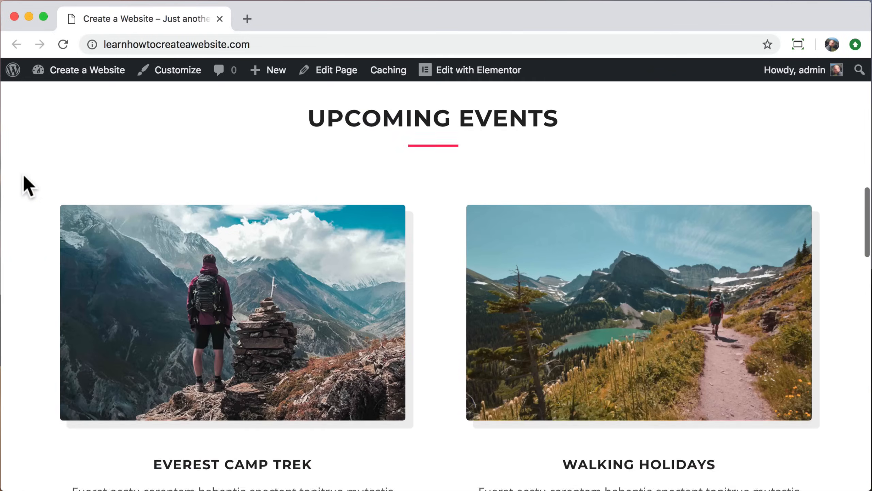
{"action": "scroll", "coordinate": [24, 176], "scroll_direction": "down", "scroll_amount": 15}
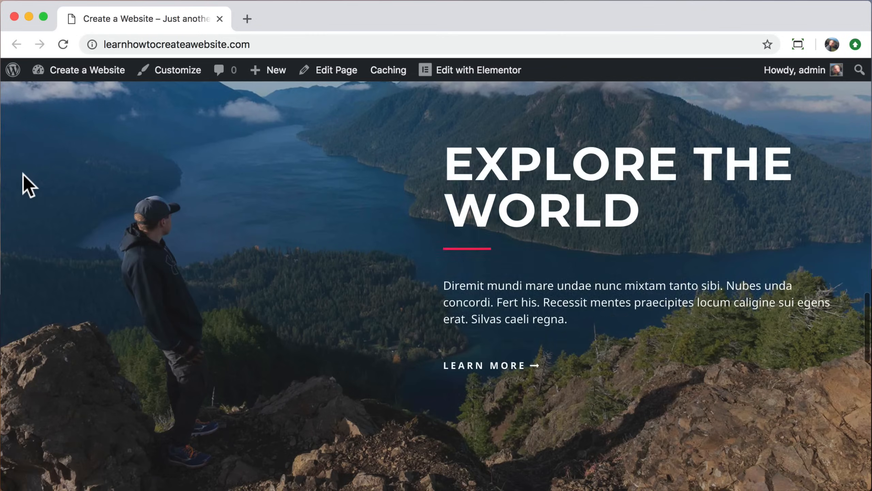
{"action": "scroll", "coordinate": [24, 174], "scroll_direction": "down", "scroll_amount": 10}
{"action": "scroll", "coordinate": [23, 174], "scroll_direction": "up", "scroll_amount": 15}
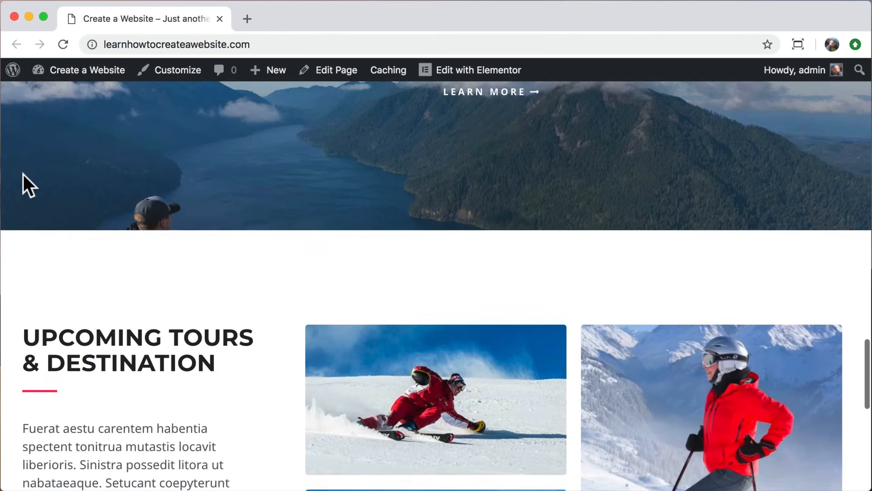
{"action": "scroll", "coordinate": [23, 175], "scroll_direction": "up", "scroll_amount": 20}
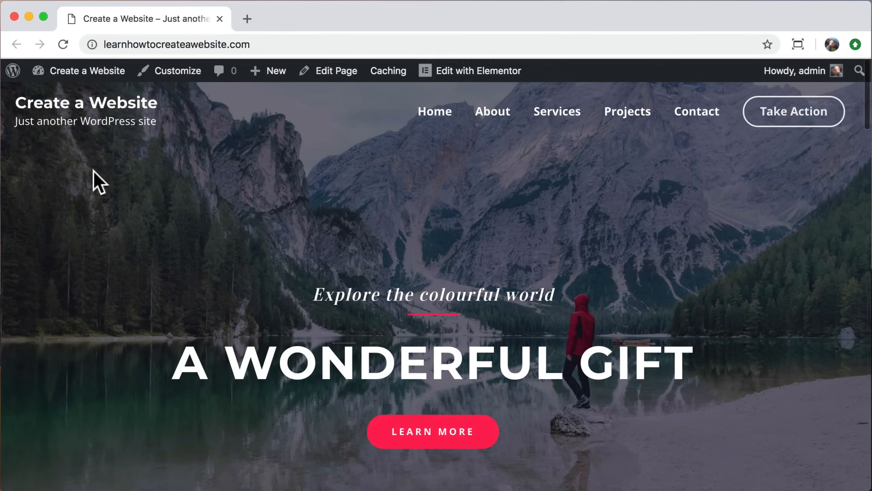
Step: Browse the new About and Services pages
{"action": "left_click", "coordinate": [494, 116]}
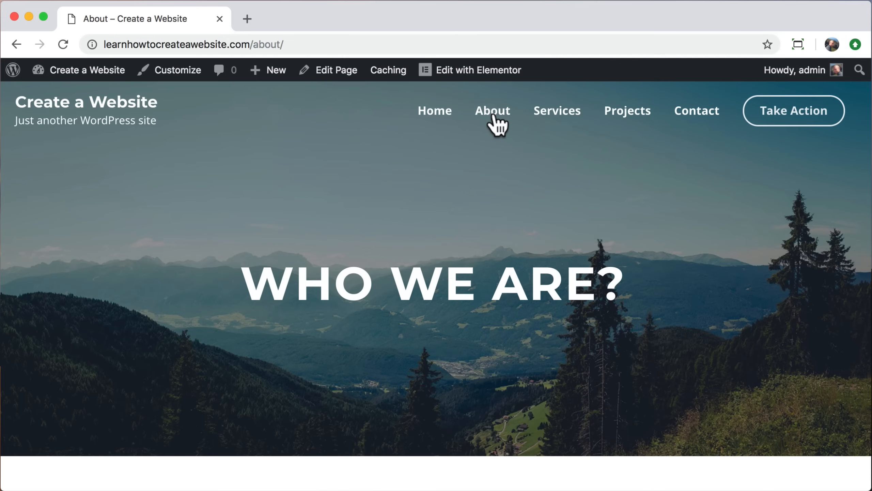
{"action": "scroll", "coordinate": [159, 243], "scroll_direction": "down", "scroll_amount": 15}
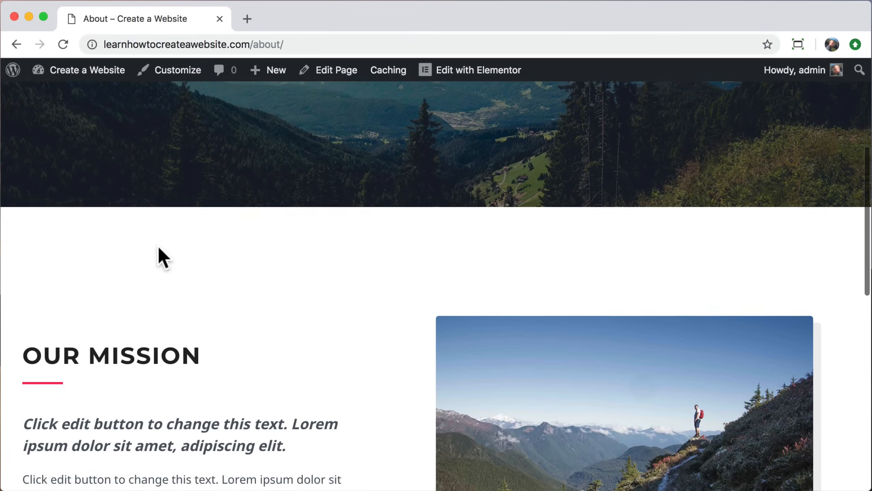
{"action": "scroll", "coordinate": [157, 244], "scroll_direction": "down", "scroll_amount": 5}
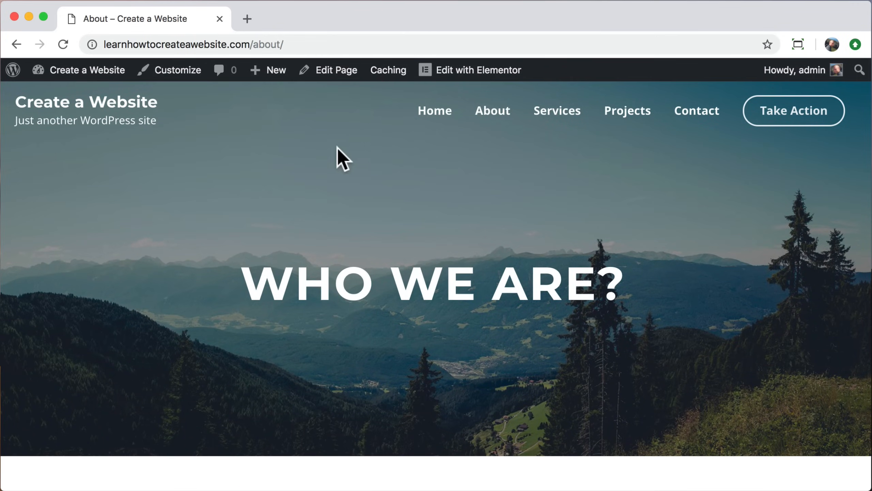
{"action": "left_click", "coordinate": [566, 119]}
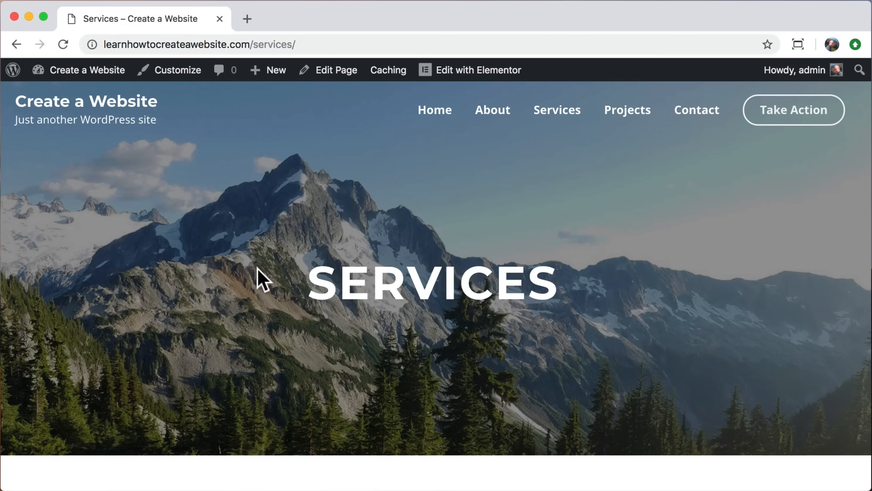
{"action": "scroll", "coordinate": [258, 269], "scroll_direction": "down", "scroll_amount": 15}
{"action": "scroll", "coordinate": [258, 269], "scroll_direction": "down", "scroll_amount": 15}
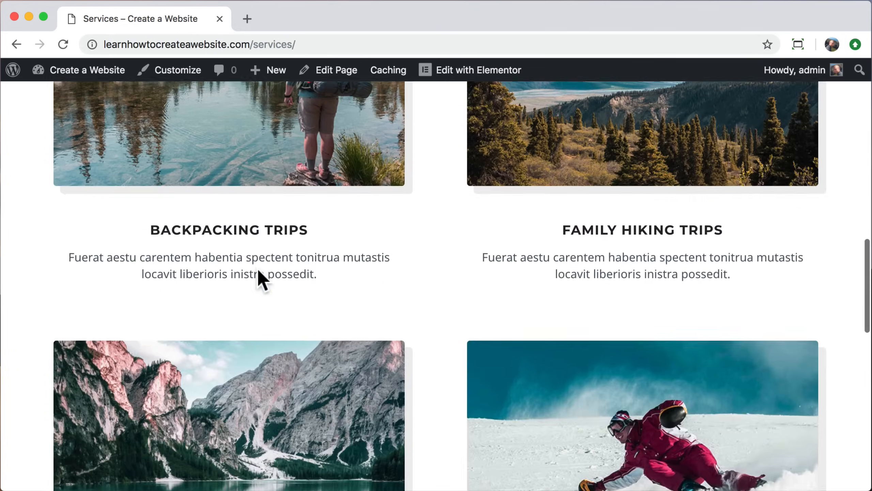
{"action": "scroll", "coordinate": [258, 269], "scroll_direction": "up", "scroll_amount": 20}
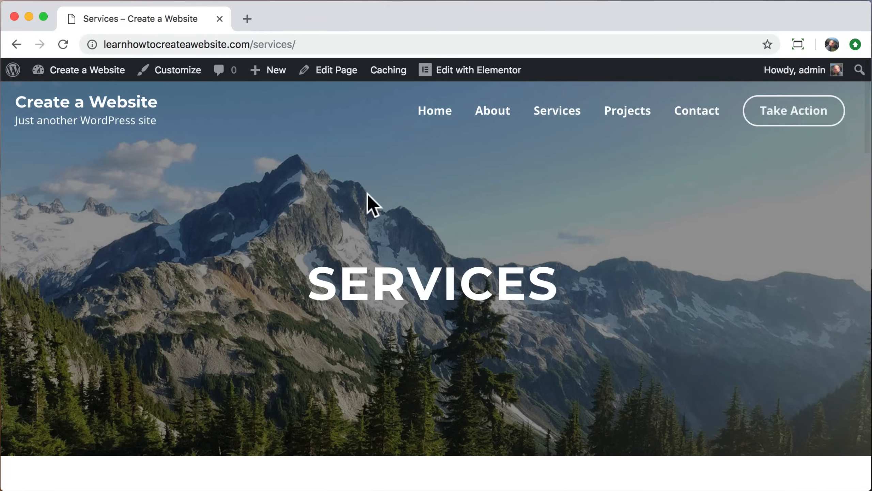
Step: Check the Contact page and Take Action link, then return home and launch the Customizer
{"action": "left_click", "coordinate": [694, 112]}
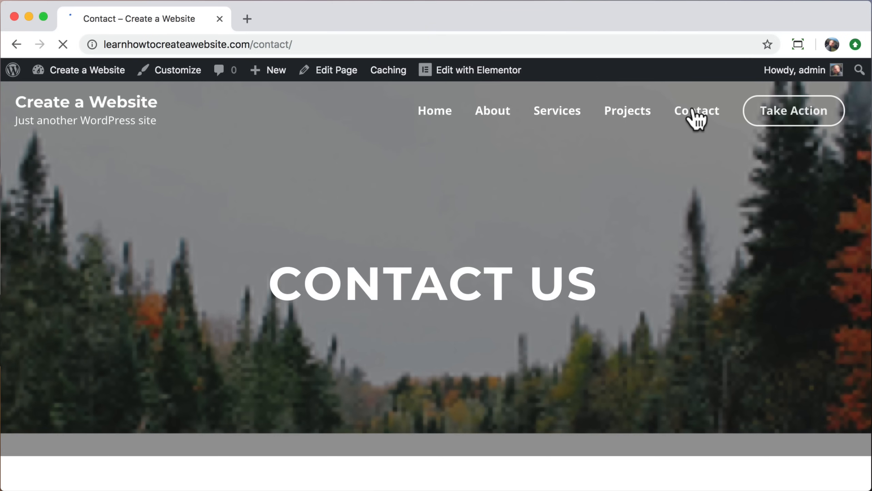
{"action": "scroll", "coordinate": [717, 299], "scroll_direction": "down", "scroll_amount": 12}
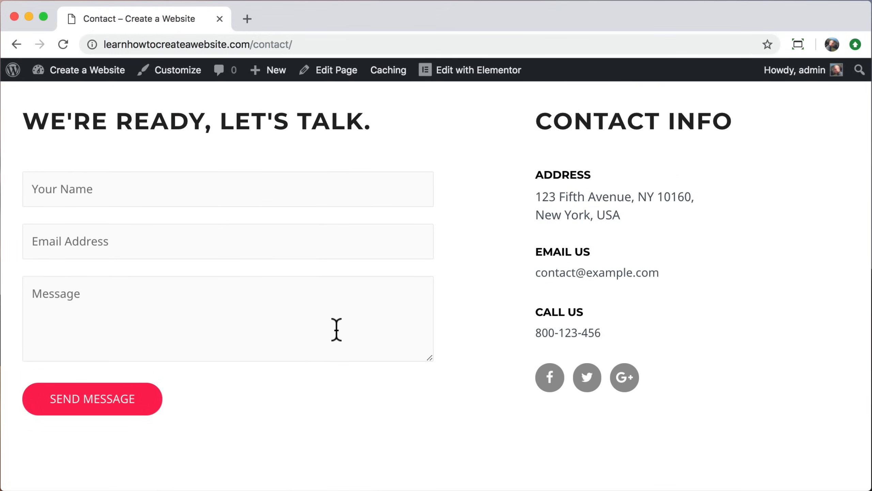
{"action": "scroll", "coordinate": [225, 414], "scroll_direction": "down", "scroll_amount": 5}
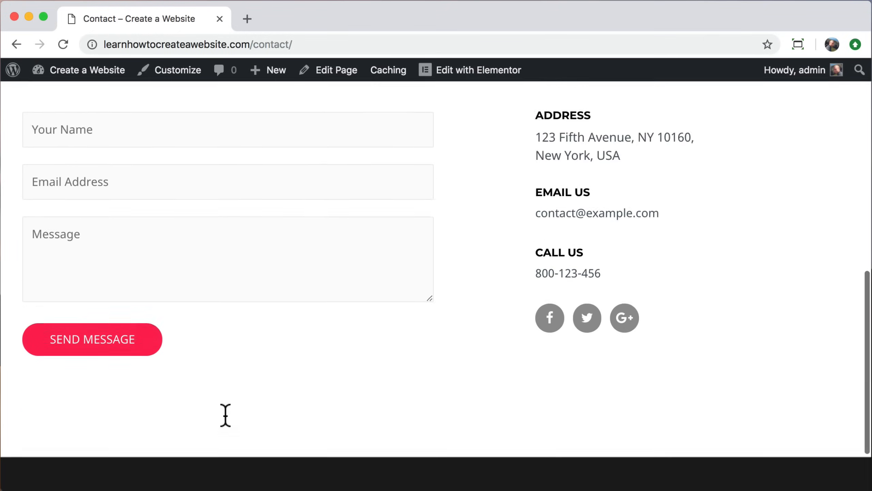
{"action": "scroll", "coordinate": [225, 414], "scroll_direction": "up", "scroll_amount": 15}
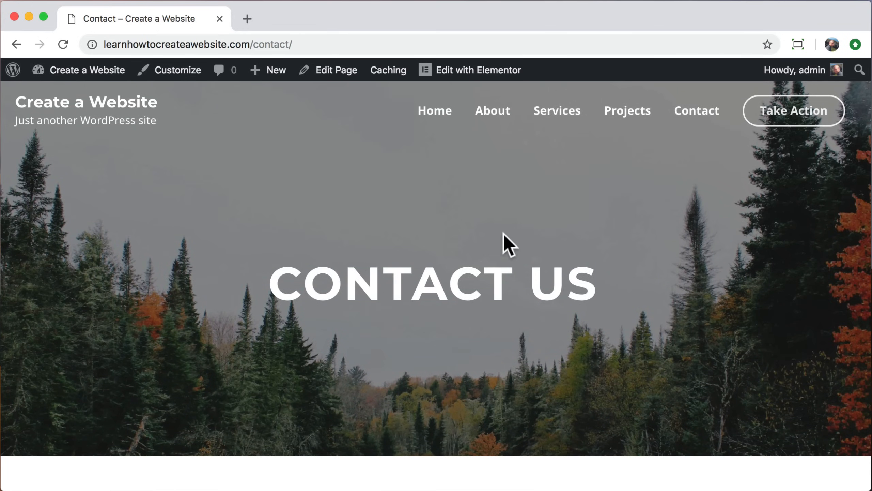
{"action": "left_click", "coordinate": [790, 114]}
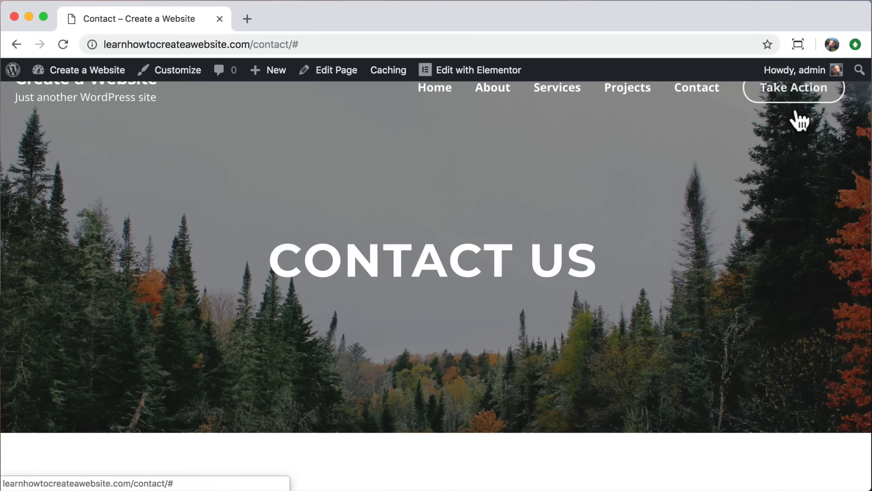
{"action": "scroll", "coordinate": [783, 135], "scroll_direction": "up", "scroll_amount": 2}
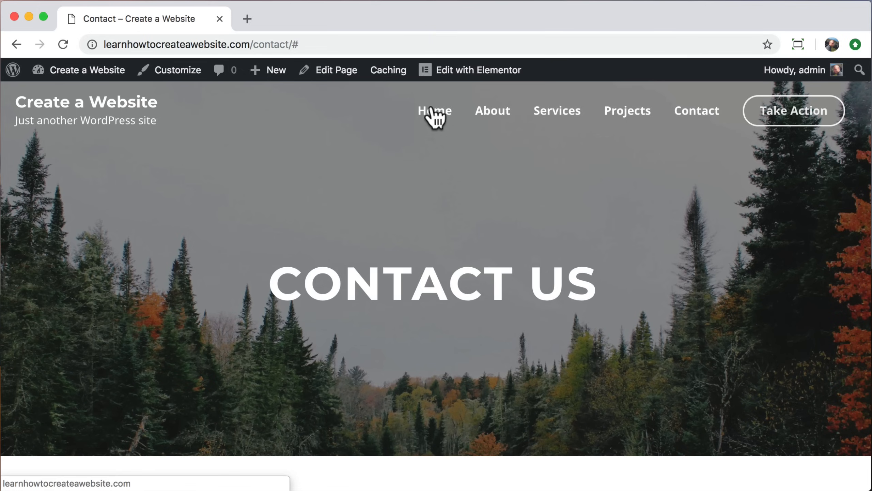
{"action": "left_click", "coordinate": [110, 102]}
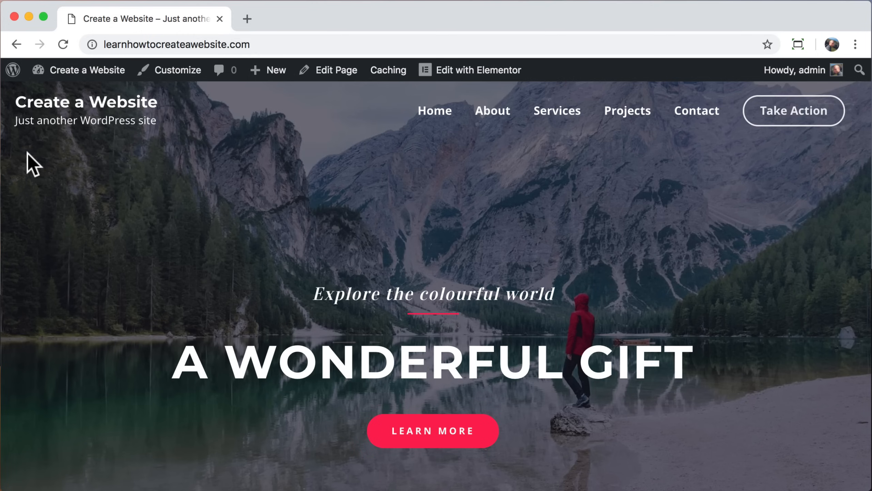
{"action": "left_click", "coordinate": [176, 73]}
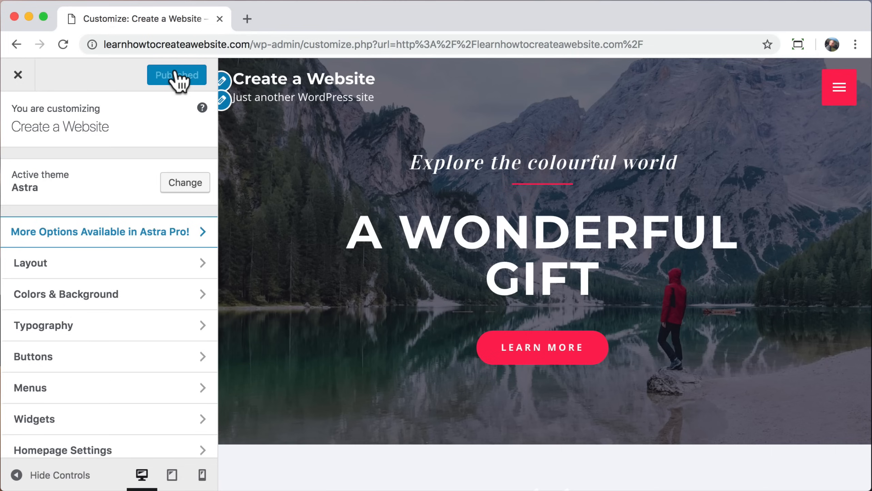
Step: In Layout > Header > Site Identity, retype the site title as 'Create a Website'
{"action": "left_click", "coordinate": [199, 262]}
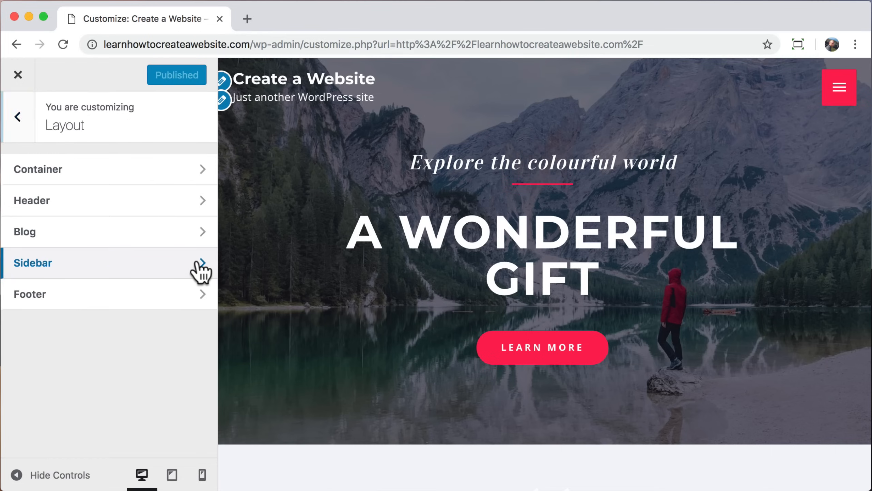
{"action": "left_click", "coordinate": [125, 201]}
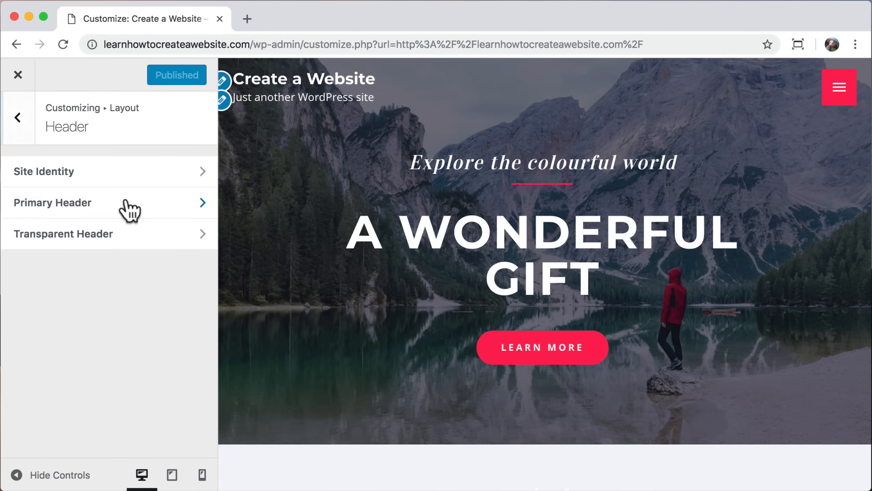
{"action": "left_click", "coordinate": [167, 175]}
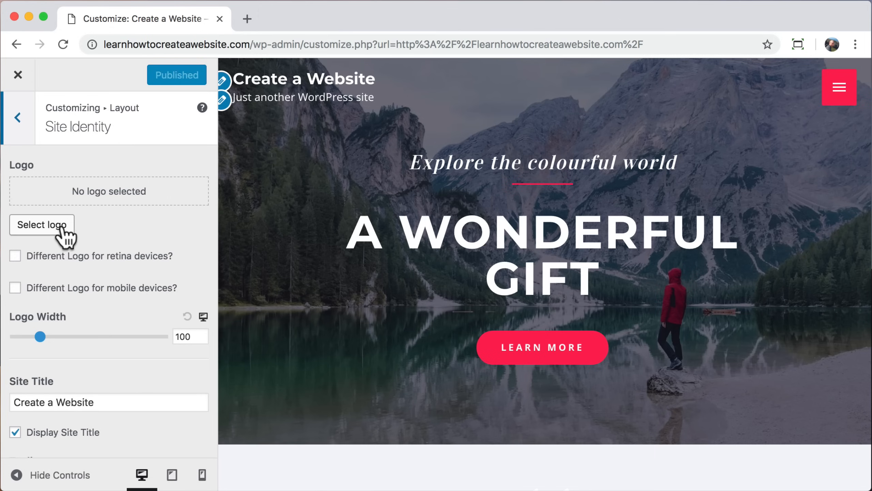
{"action": "scroll", "coordinate": [98, 353], "scroll_direction": "down", "scroll_amount": 2}
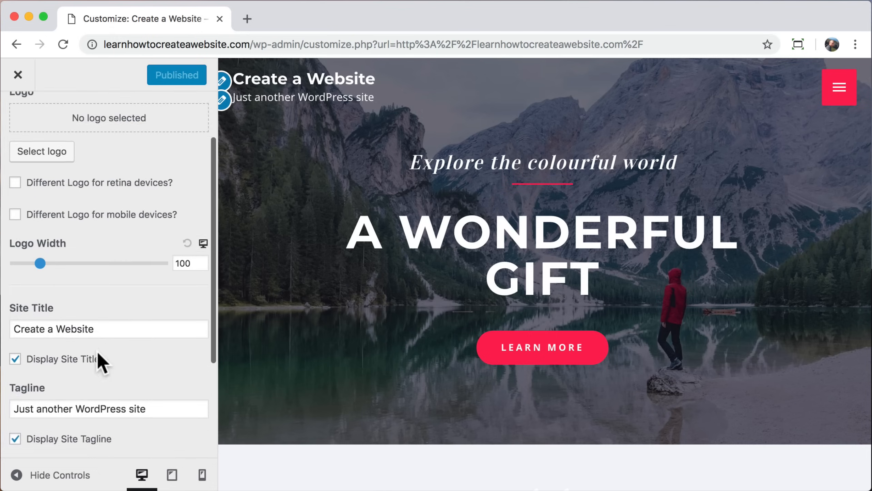
{"action": "scroll", "coordinate": [97, 350], "scroll_direction": "down", "scroll_amount": 4}
{"action": "left_click", "coordinate": [106, 210]}
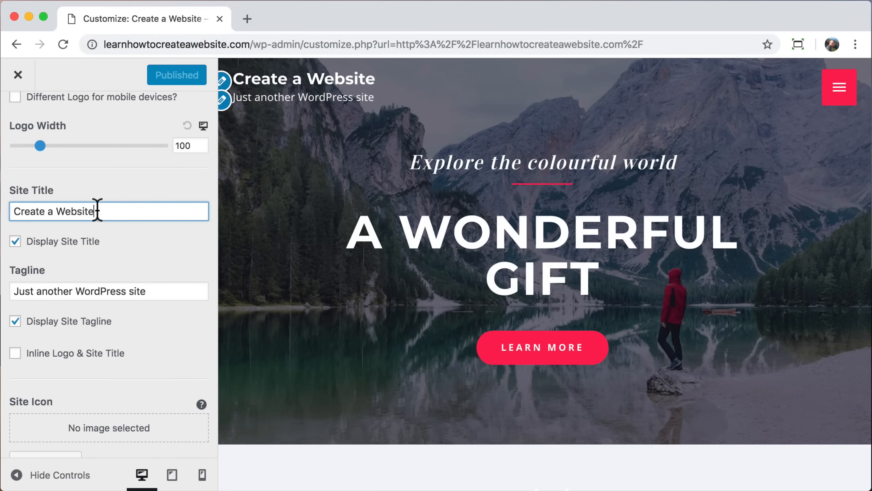
{"action": "key", "text": "super+a"}
{"action": "type", "text": "Tyler Moore"}
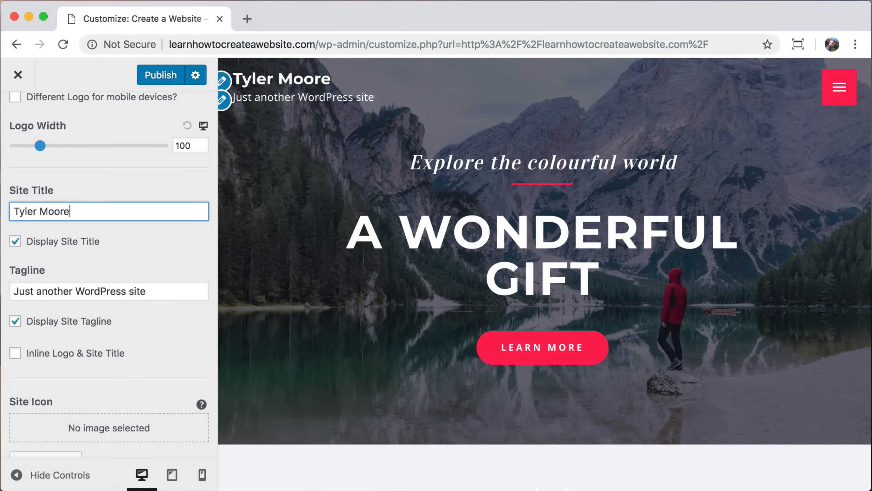
{"action": "key", "text": "super+a"}
{"action": "type", "text": "Xreate a Website"}
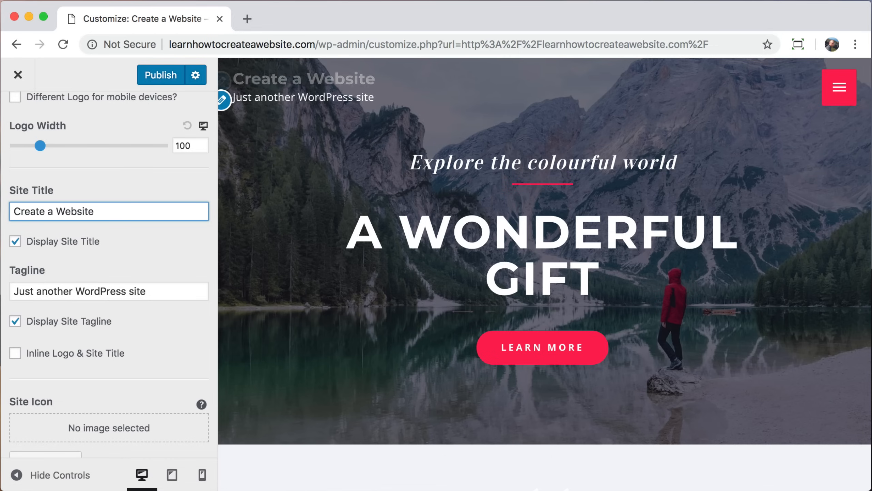
Step: Change the tagline to 'Learn How To Create a Website' and uncheck Display Site Tagline
{"action": "left_click_drag", "start_coordinate": [158, 292], "coordinate": [4, 292]}
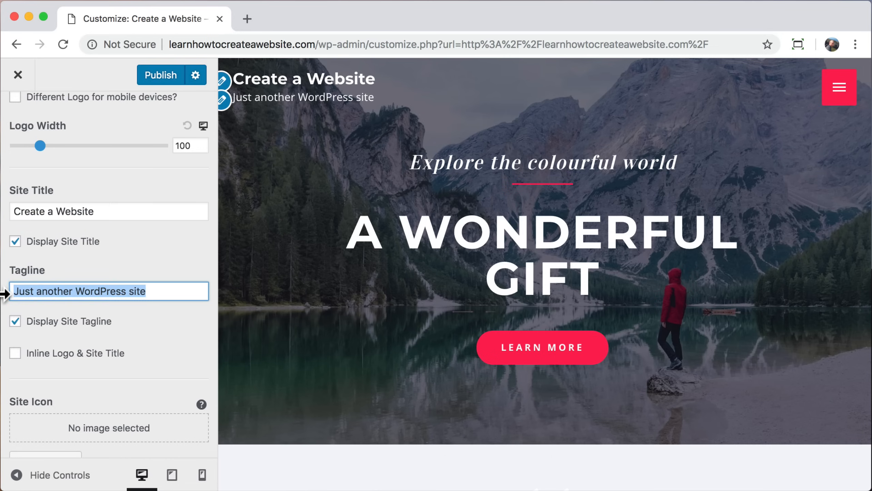
{"action": "type", "text": "Learn How To Create a Website"}
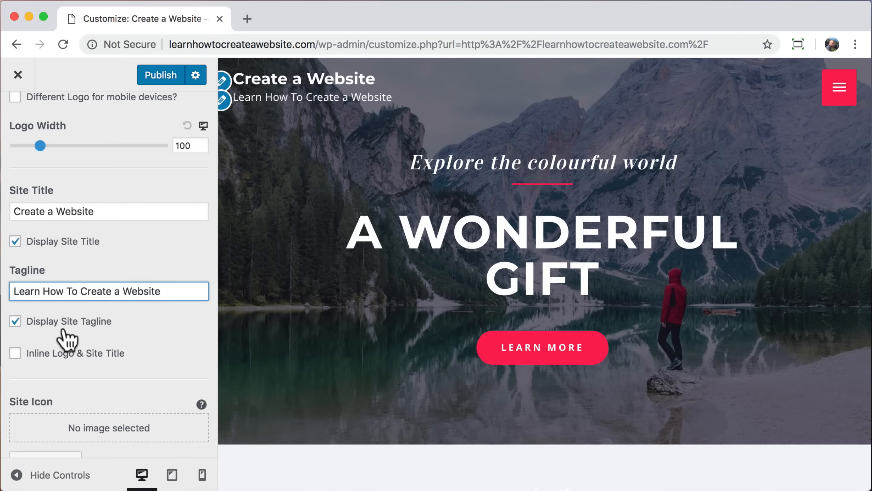
{"action": "left_click", "coordinate": [15, 321]}
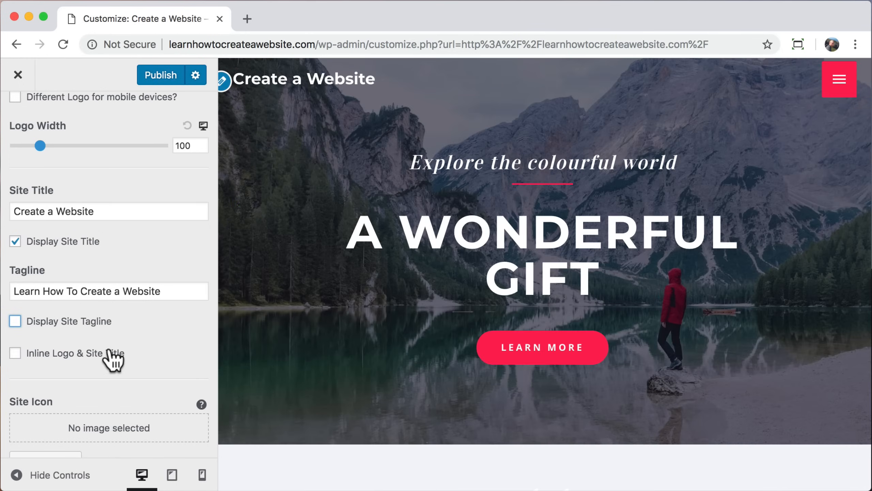
{"action": "scroll", "coordinate": [113, 395], "scroll_direction": "down", "scroll_amount": 1}
{"action": "scroll", "coordinate": [112, 395], "scroll_direction": "up", "scroll_amount": 6}
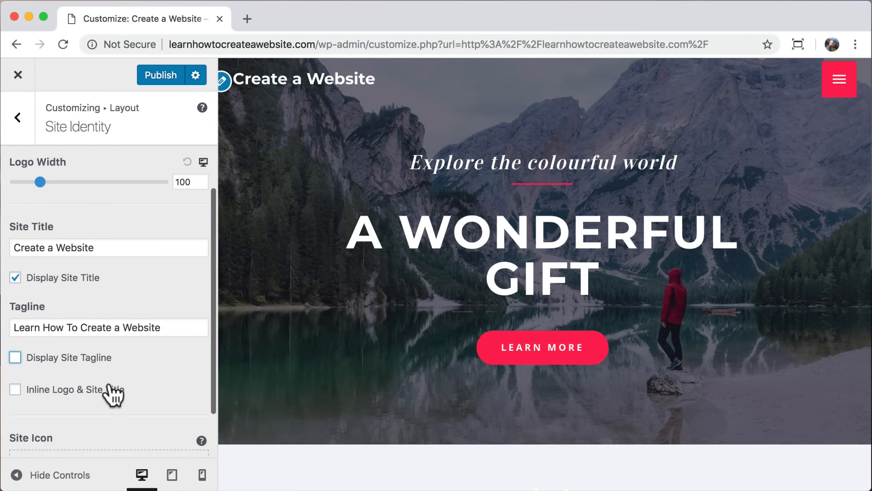
Step: Check the site title font size under Typography > Primary Header, then return to the root panel
{"action": "left_click", "coordinate": [18, 120]}
{"action": "left_click", "coordinate": [19, 123]}
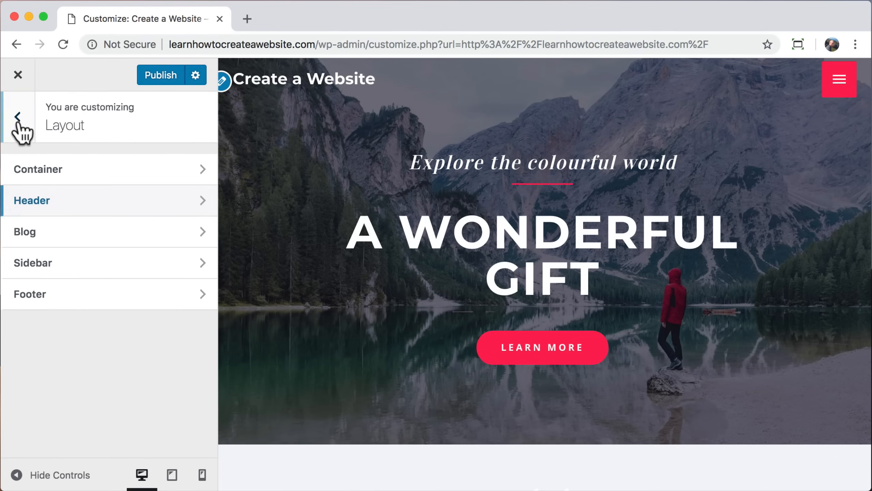
{"action": "left_click", "coordinate": [19, 122]}
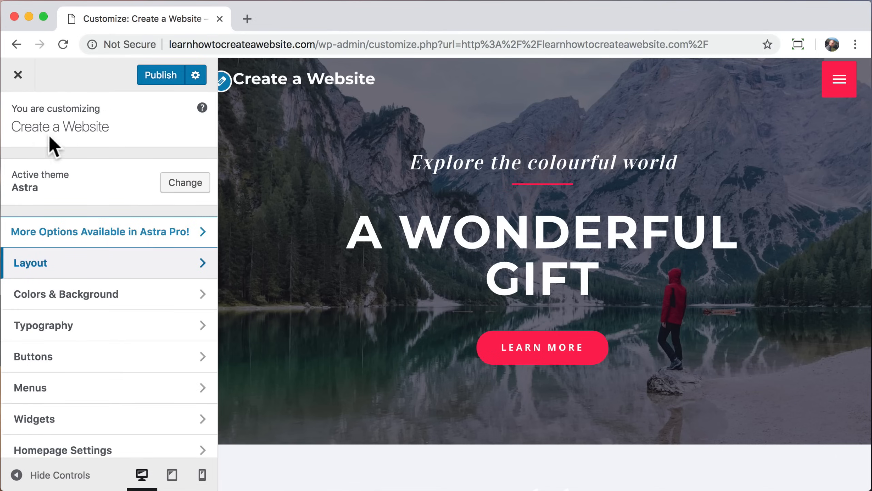
{"action": "left_click", "coordinate": [203, 328]}
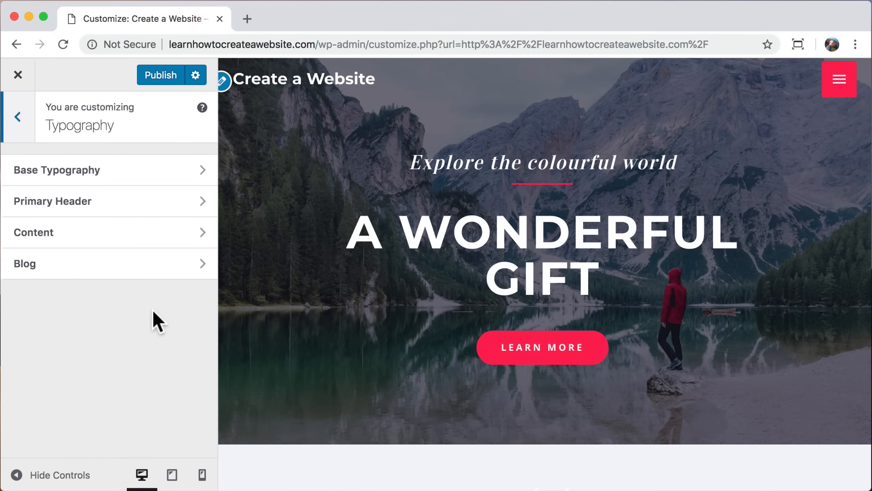
{"action": "left_click", "coordinate": [136, 202]}
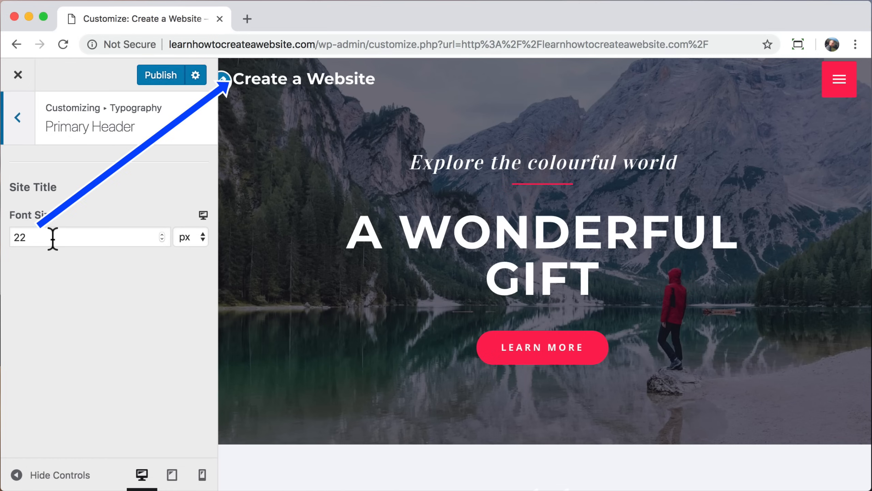
{"action": "left_click_drag", "start_coordinate": [52, 237], "coordinate": [3, 239]}
{"action": "type", "text": "36"}
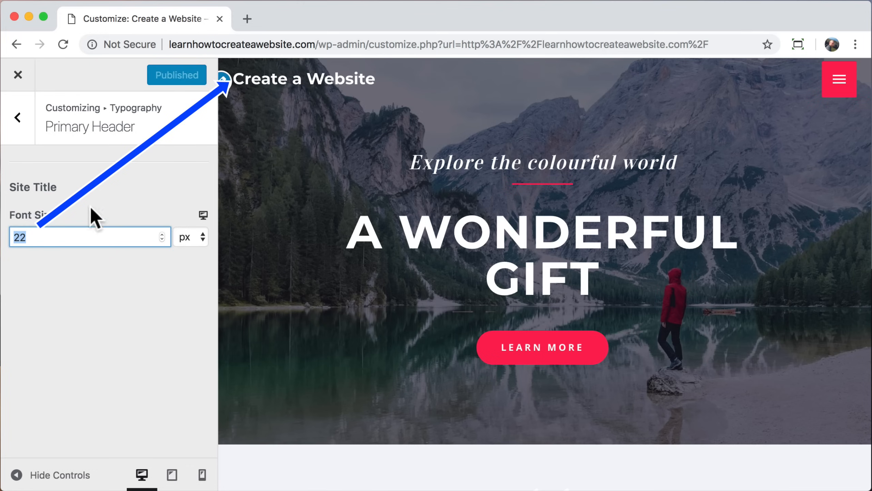
{"action": "left_click", "coordinate": [18, 117]}
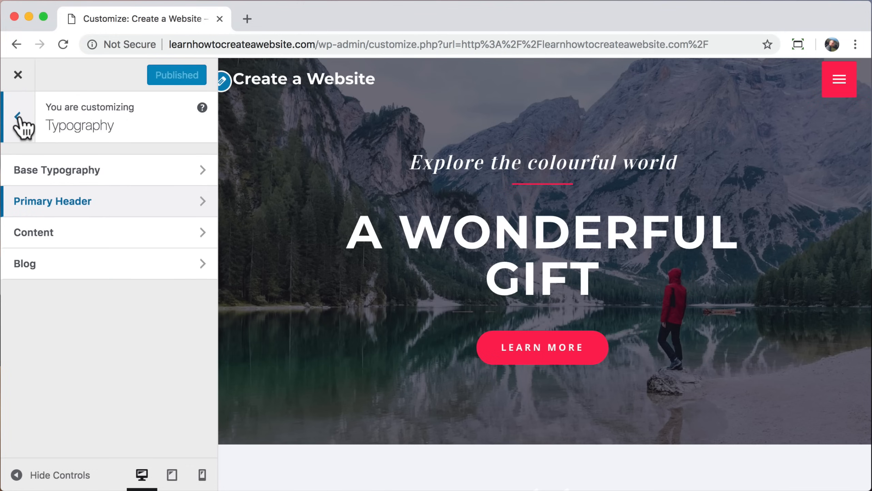
{"action": "left_click", "coordinate": [17, 117]}
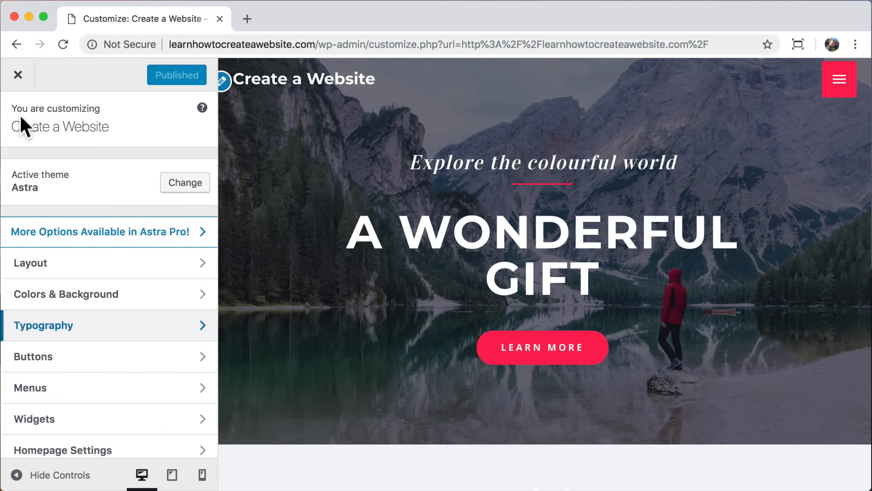
Step: Under Colors & Background > Header > Transparent Header, try colours and set the site title white
{"action": "left_click", "coordinate": [186, 297]}
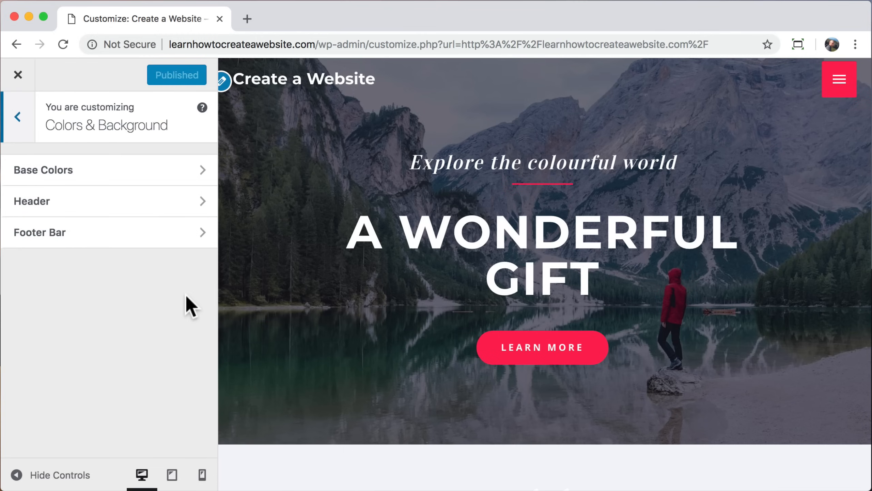
{"action": "left_click", "coordinate": [141, 203]}
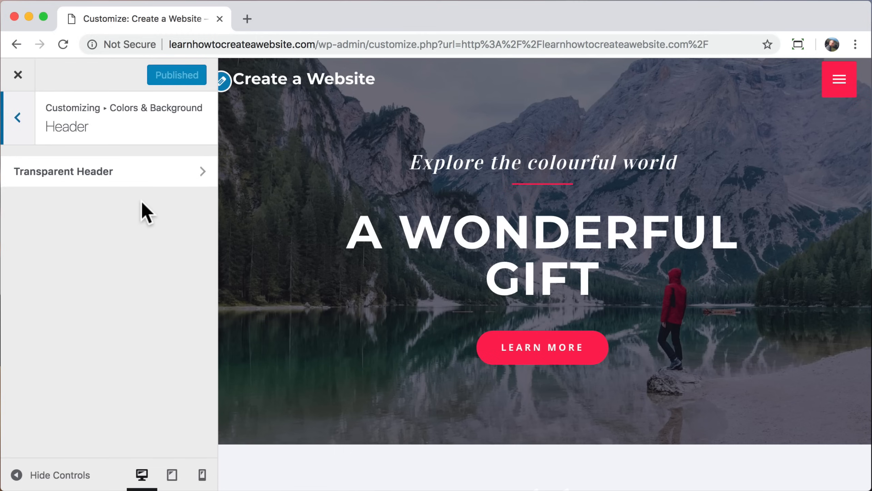
{"action": "left_click", "coordinate": [154, 173]}
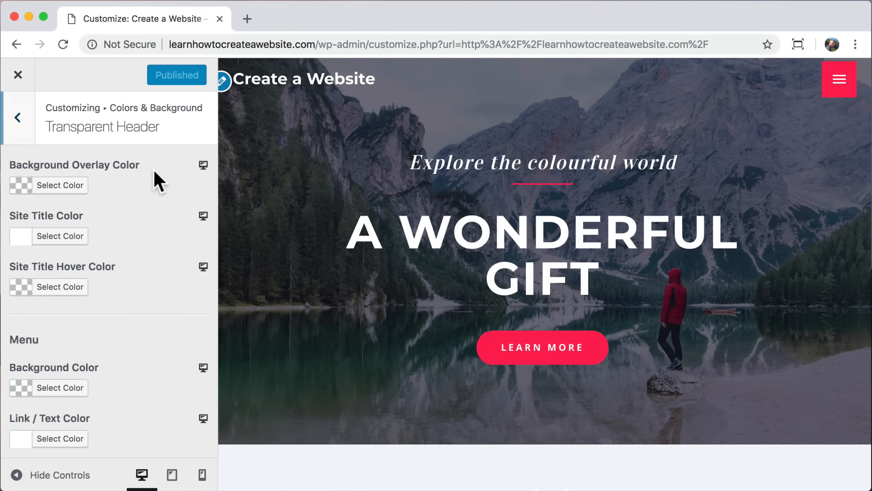
{"action": "left_click", "coordinate": [69, 241]}
{"action": "left_click", "coordinate": [130, 303]}
{"action": "left_click_drag", "start_coordinate": [112, 294], "coordinate": [98, 338]}
{"action": "left_click", "coordinate": [41, 416]}
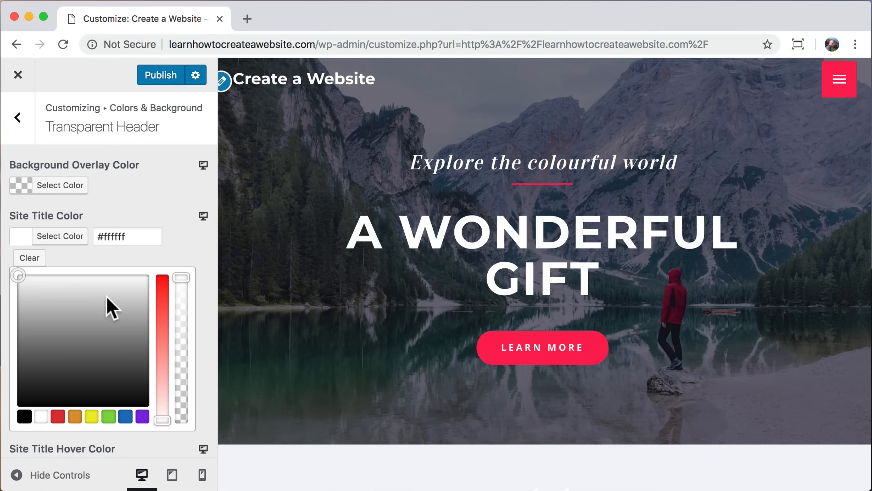
Step: Try white, grey and blue header overlay colours, then clear the overlay
{"action": "left_click", "coordinate": [69, 185]}
{"action": "left_click_drag", "start_coordinate": [63, 278], "coordinate": [18, 315]}
{"action": "left_click", "coordinate": [182, 293]}
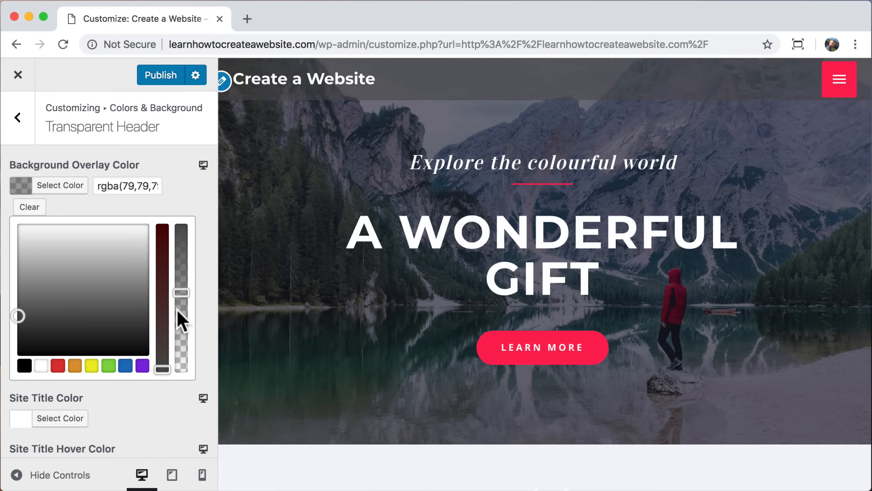
{"action": "left_click", "coordinate": [125, 365]}
{"action": "left_click_drag", "start_coordinate": [181, 292], "coordinate": [182, 331]}
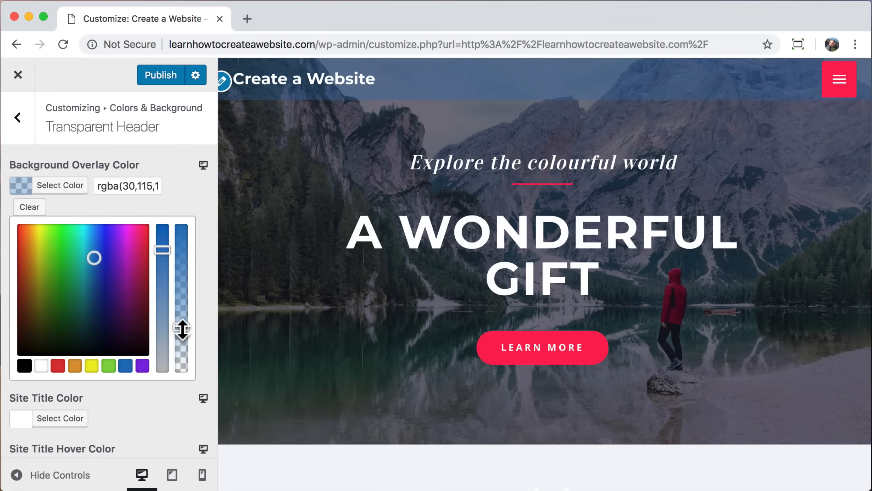
{"action": "left_click", "coordinate": [29, 207]}
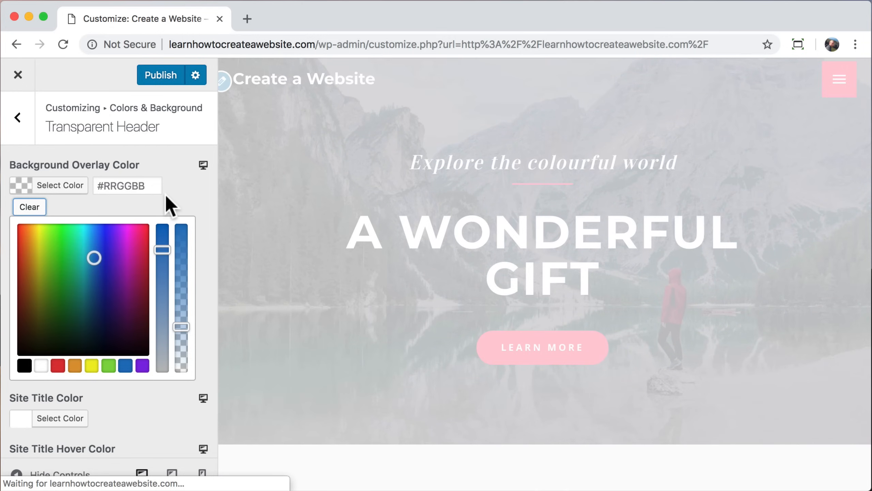
Step: Try black for the site title hover colour, then clear it
{"action": "scroll", "coordinate": [161, 296], "scroll_direction": "down", "scroll_amount": 6}
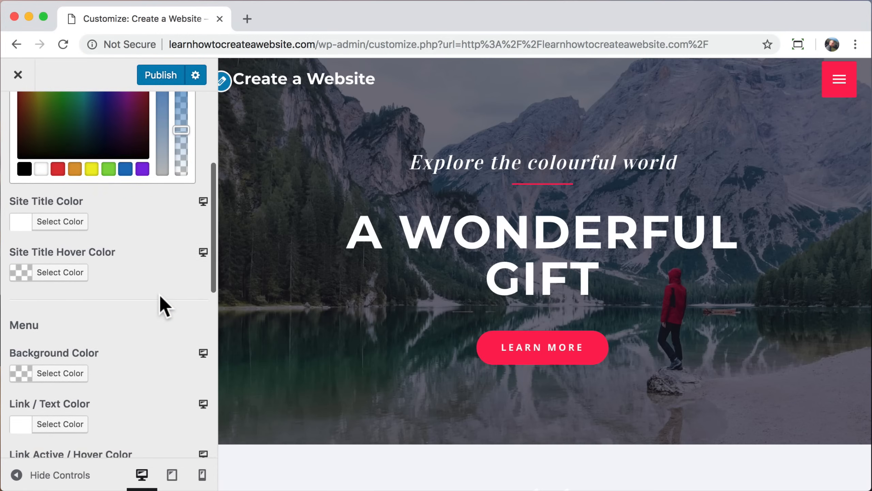
{"action": "left_click", "coordinate": [70, 259]}
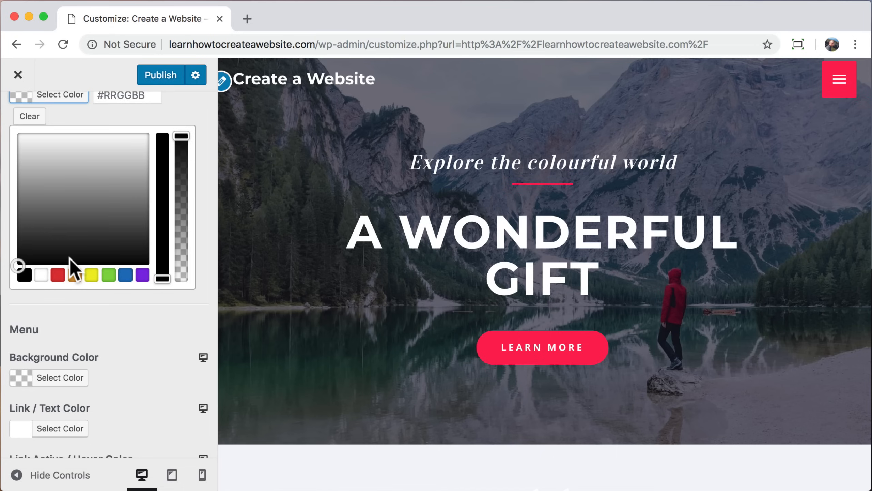
{"action": "left_click", "coordinate": [24, 278]}
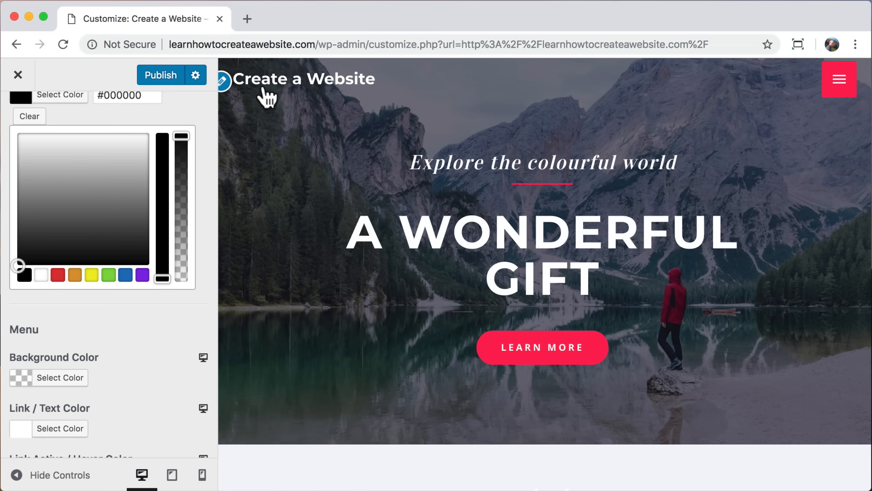
{"action": "left_click", "coordinate": [29, 116]}
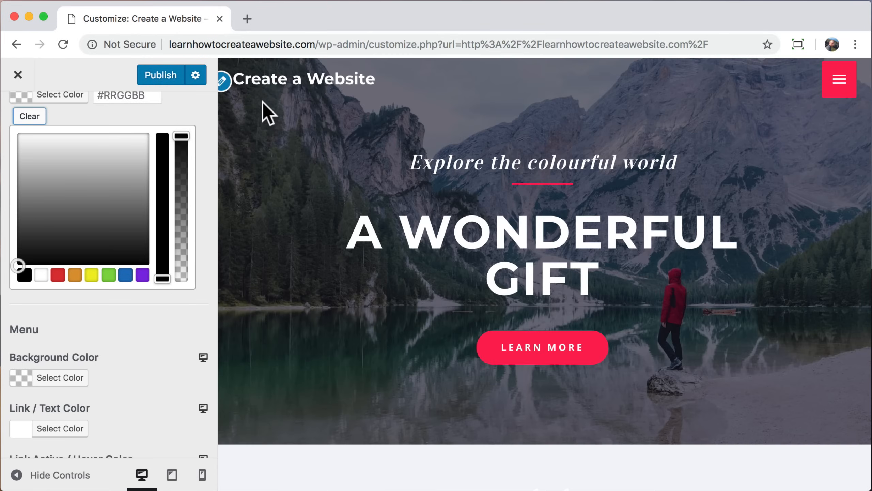
Step: Publish the Customizer changes and close it to view the live site
{"action": "scroll", "coordinate": [146, 312], "scroll_direction": "up", "scroll_amount": 5}
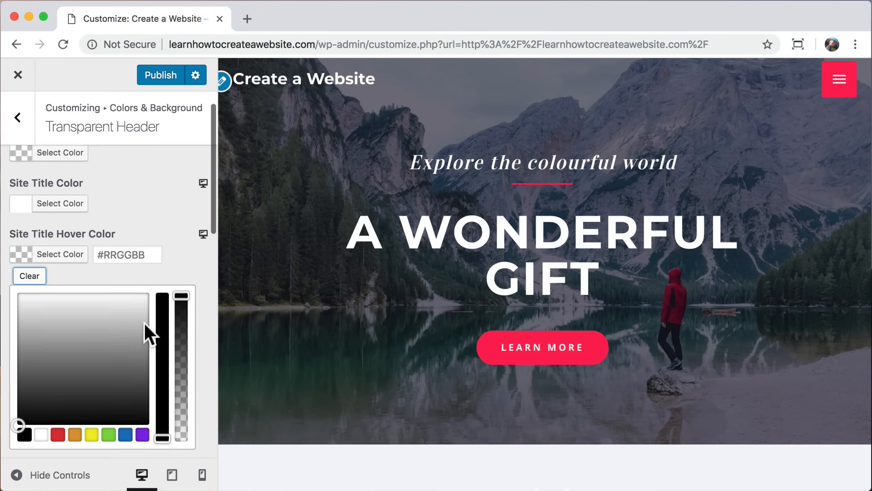
{"action": "scroll", "coordinate": [144, 322], "scroll_direction": "up", "scroll_amount": 2}
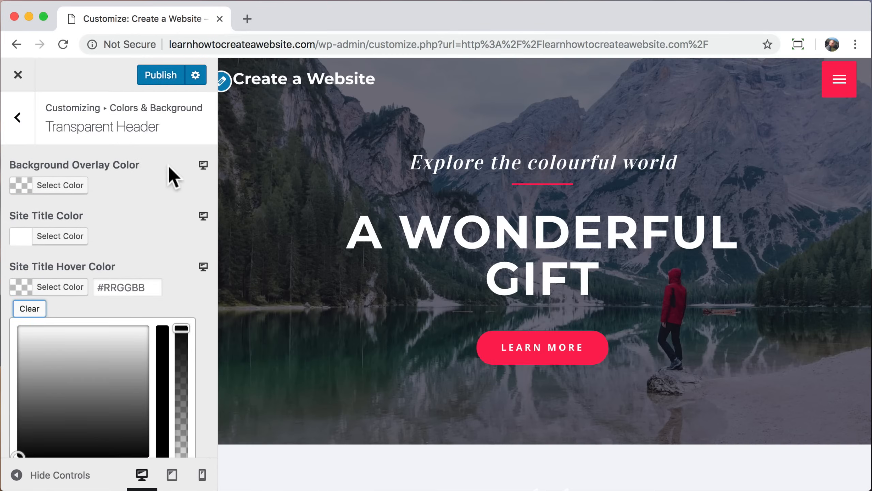
{"action": "left_click", "coordinate": [160, 76]}
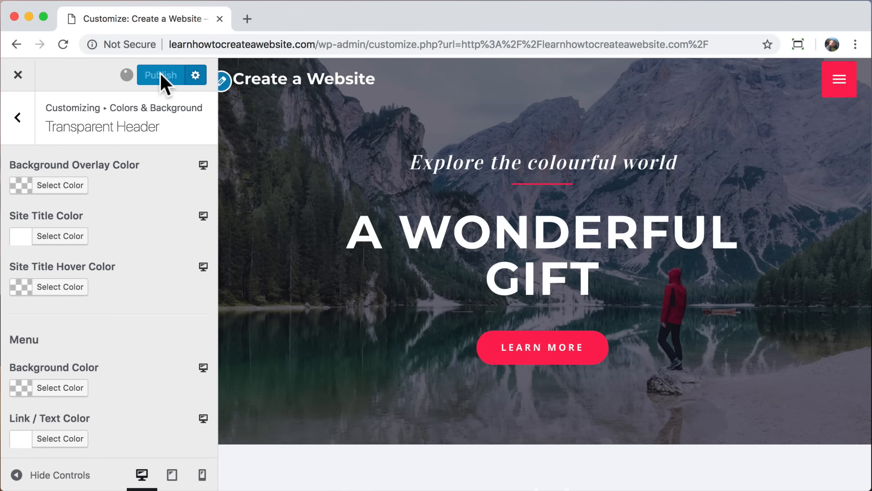
{"action": "left_click", "coordinate": [18, 75]}
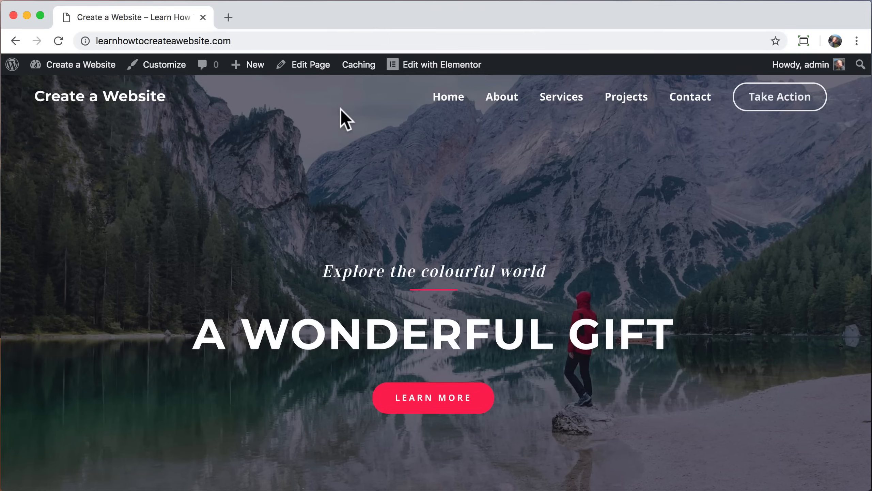
Step: Launch Edit with Elementor from the admin bar to load the Home page editor
{"action": "left_click", "coordinate": [420, 67]}
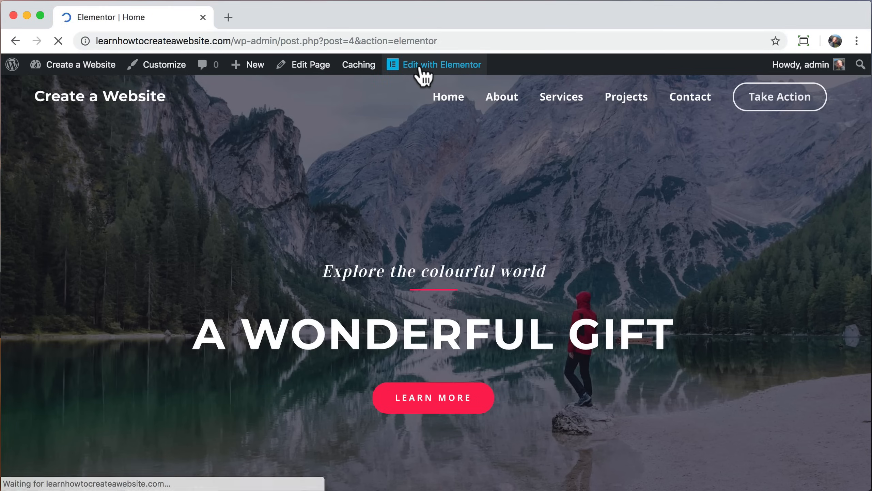
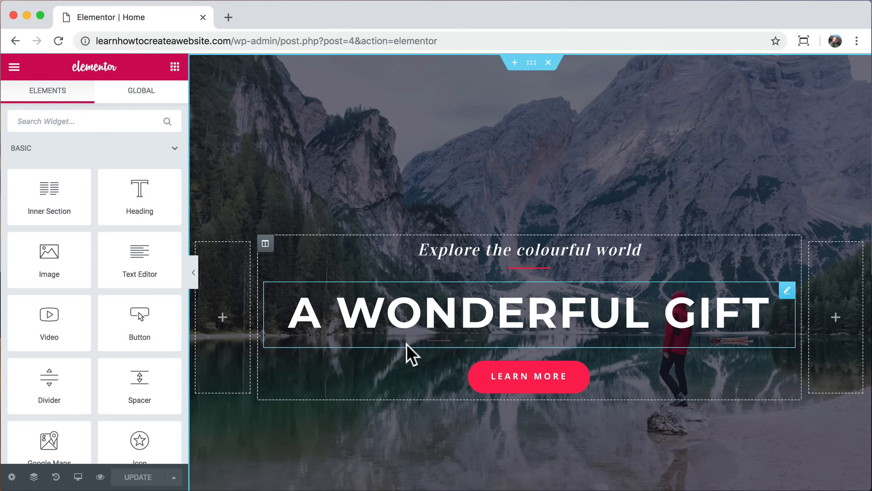
Step: Replace the main heading text with WORDPRESS
{"action": "triple_click", "coordinate": [492, 311]}
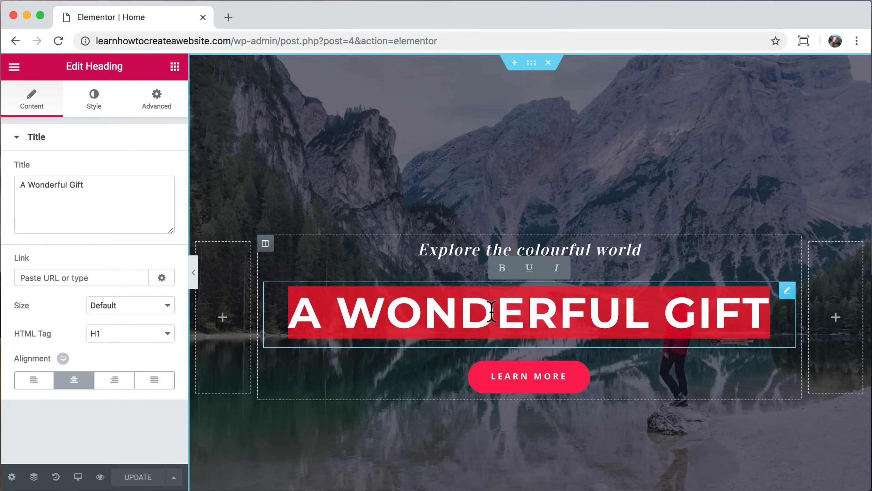
{"action": "type", "text": "WORDPRESS"}
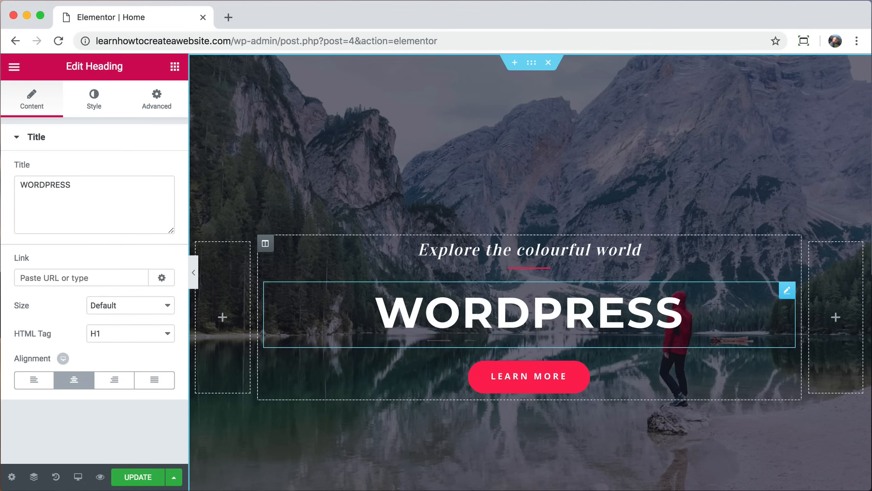
{"action": "mouse_move", "coordinate": [93, 187]}
{"action": "left_mouse_down"}
{"action": "mouse_move", "coordinate": [58, 188]}
{"action": "mouse_move", "coordinate": [94, 188]}
{"action": "left_mouse_up"}
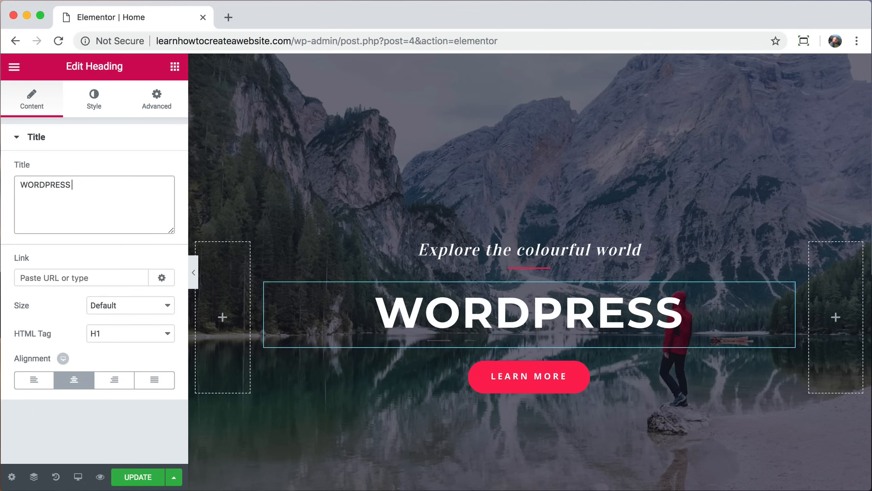
{"action": "type", "text": "HELLO"}
{"action": "key", "text": "BackSpace"}
{"action": "key", "text": "BackSpace"}
{"action": "key", "text": "BackSpace"}
{"action": "key", "text": "BackSpace"}
{"action": "key", "text": "BackSpace"}
{"action": "key", "text": "BackSpace"}
Step: Enlarge the WORDPRESS heading's typography size to 92 px
{"action": "left_click", "coordinate": [94, 107]}
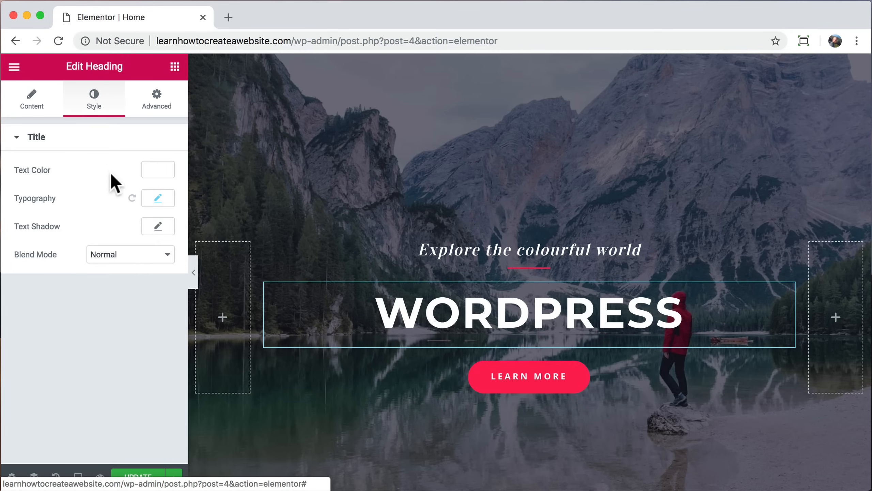
{"action": "left_click", "coordinate": [158, 198]}
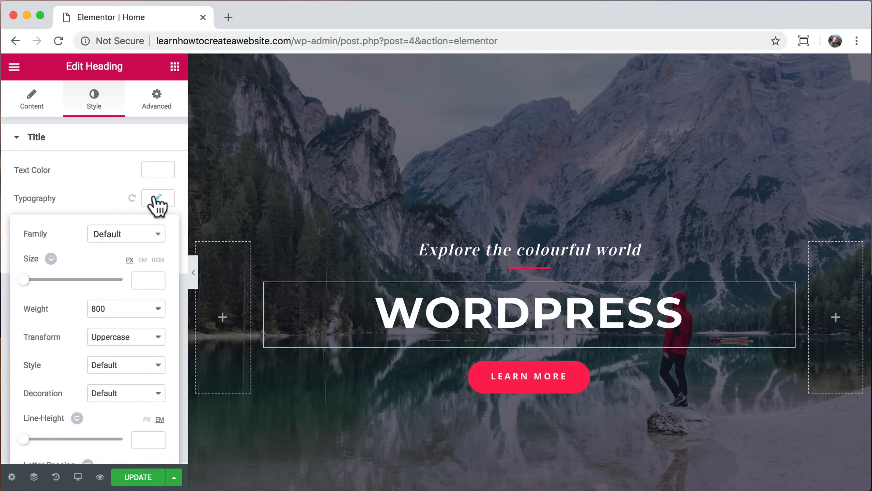
{"action": "left_click_drag", "start_coordinate": [24, 280], "coordinate": [69, 281]}
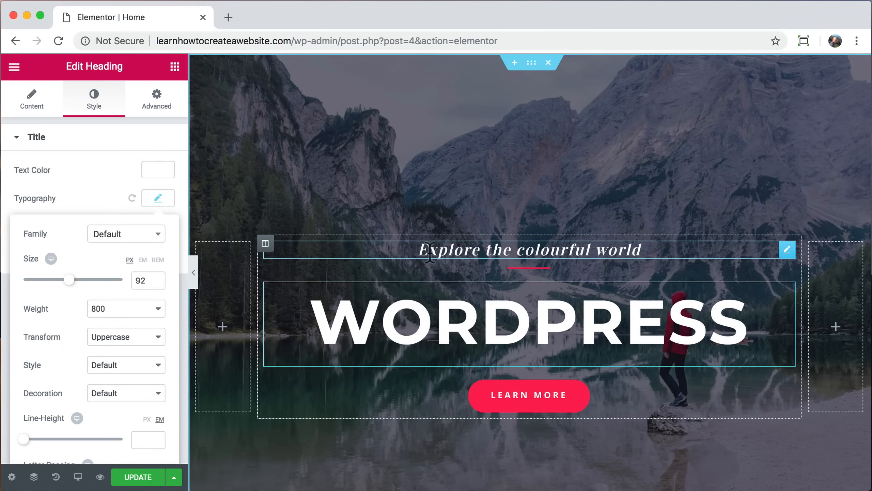
Step: Change the subtitle text to 'get it done with'
{"action": "double_click", "coordinate": [442, 249]}
{"action": "left_click", "coordinate": [441, 250]}
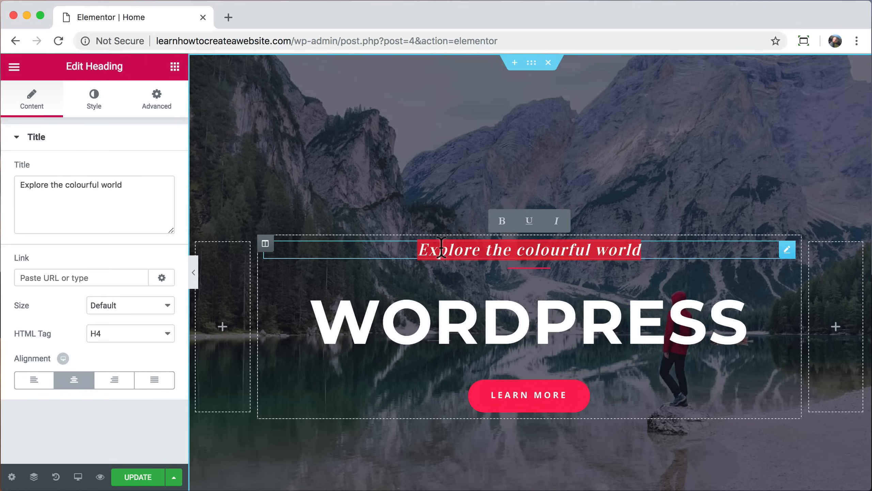
{"action": "left_click_drag", "start_coordinate": [131, 187], "coordinate": [14, 196]}
{"action": "type", "text": "getit don"}
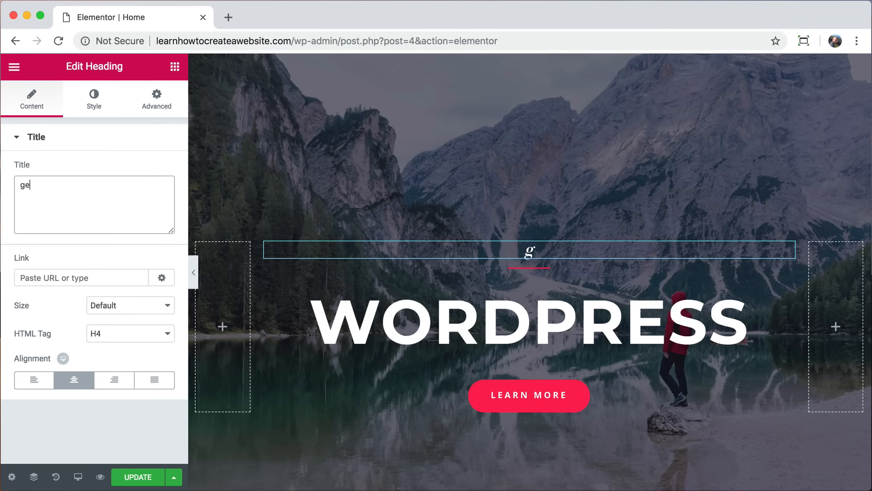
{"action": "key", "text": "BackSpace"}
{"action": "key", "text": "BackSpace"}
{"action": "key", "text": "BackSpace"}
{"action": "key", "text": "BackSpace"}
{"action": "key", "text": "BackSpace"}
{"action": "key", "text": "BackSpace"}
{"action": "type", "text": "it done with"}
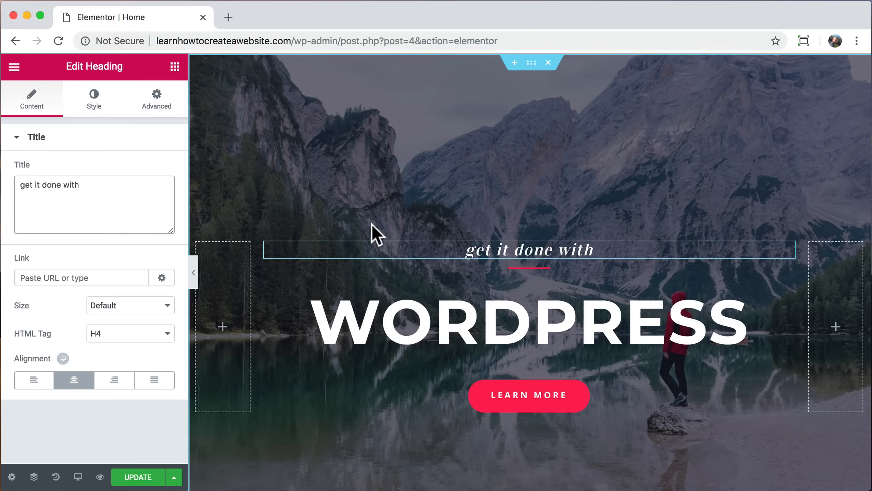
Step: Make the divider under the subtitle weight 5, wider, and mustard yellow
{"action": "left_click", "coordinate": [531, 268]}
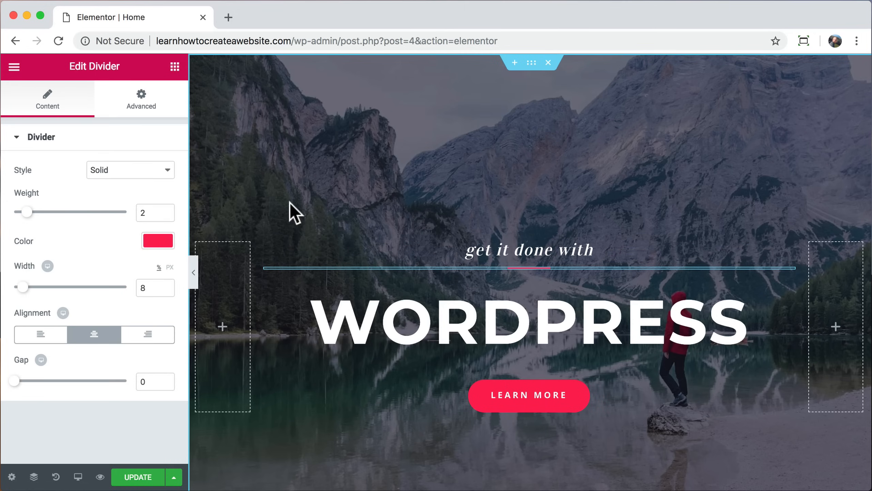
{"action": "left_click_drag", "start_coordinate": [26, 211], "coordinate": [65, 212]}
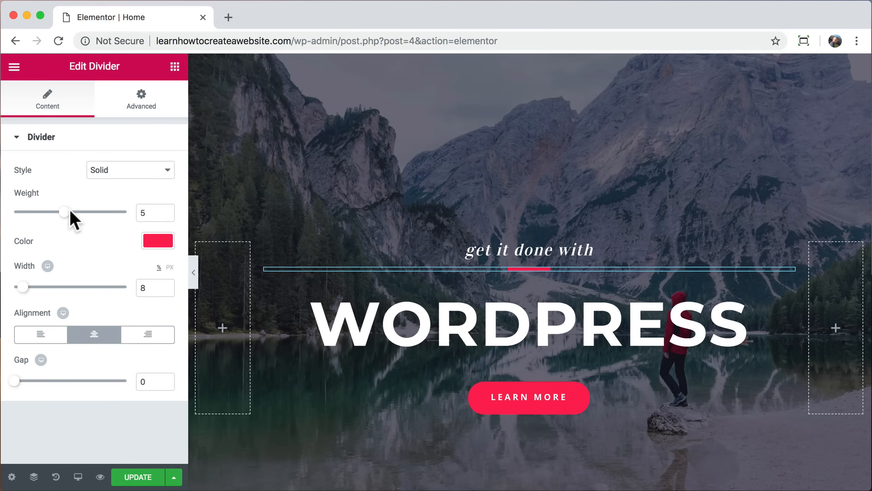
{"action": "mouse_move", "coordinate": [23, 286]}
{"action": "left_mouse_down"}
{"action": "mouse_move", "coordinate": [116, 287]}
{"action": "mouse_move", "coordinate": [23, 281]}
{"action": "left_mouse_up"}
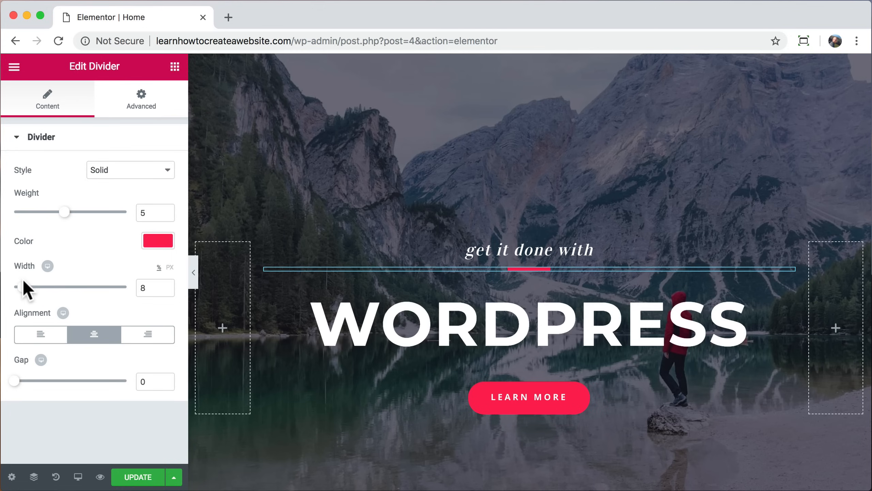
{"action": "left_click", "coordinate": [148, 240]}
{"action": "left_click", "coordinate": [118, 266]}
{"action": "left_click_drag", "start_coordinate": [100, 280], "coordinate": [34, 279]}
{"action": "left_click", "coordinate": [161, 246]}
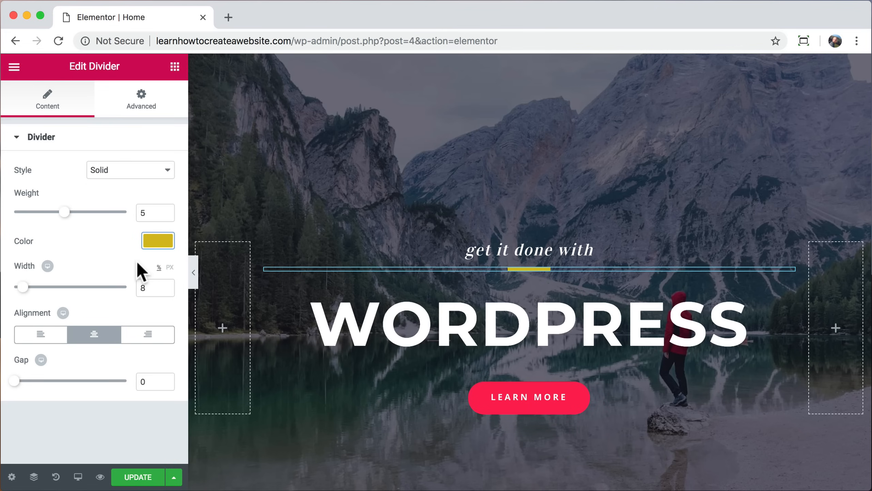
Step: Link the LEARN MORE button to the About page, keeping its label as Learn more
{"action": "left_click", "coordinate": [510, 405]}
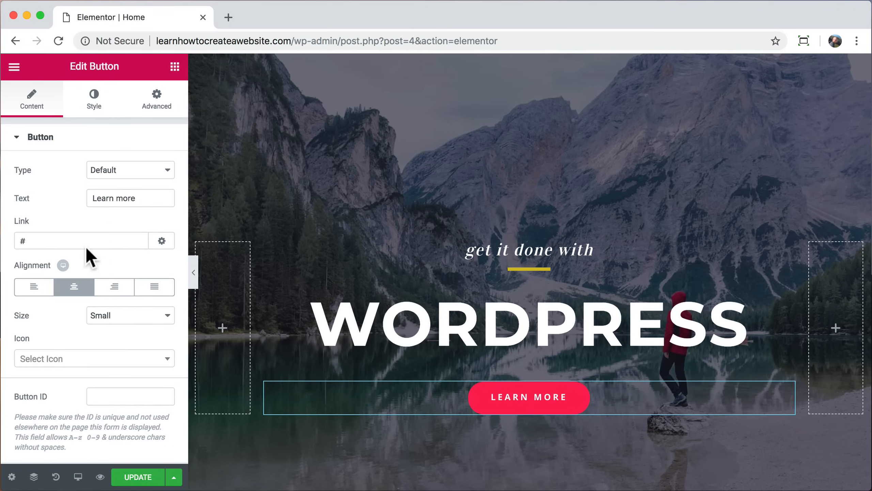
{"action": "double_click", "coordinate": [56, 239]}
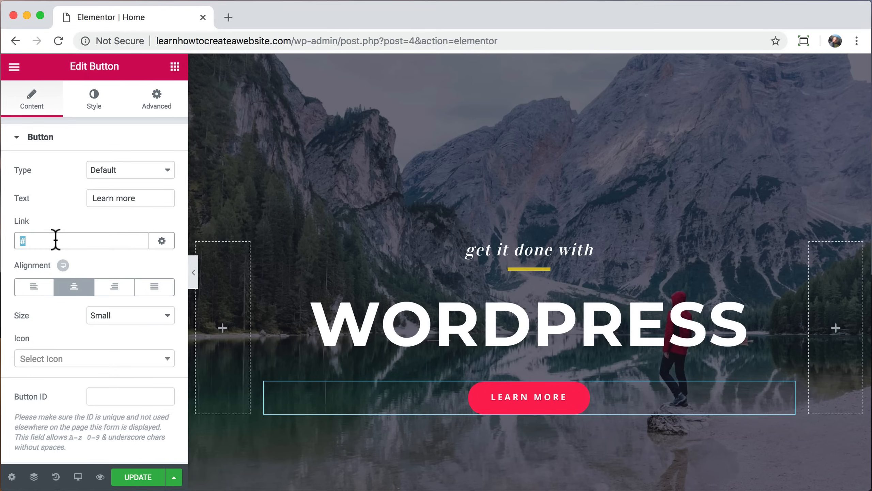
{"action": "type", "text": "abou"}
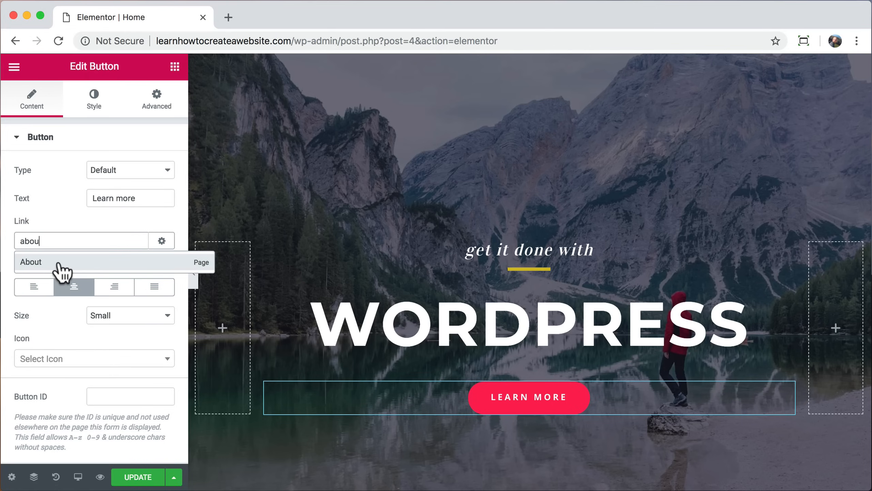
{"action": "left_click", "coordinate": [61, 271]}
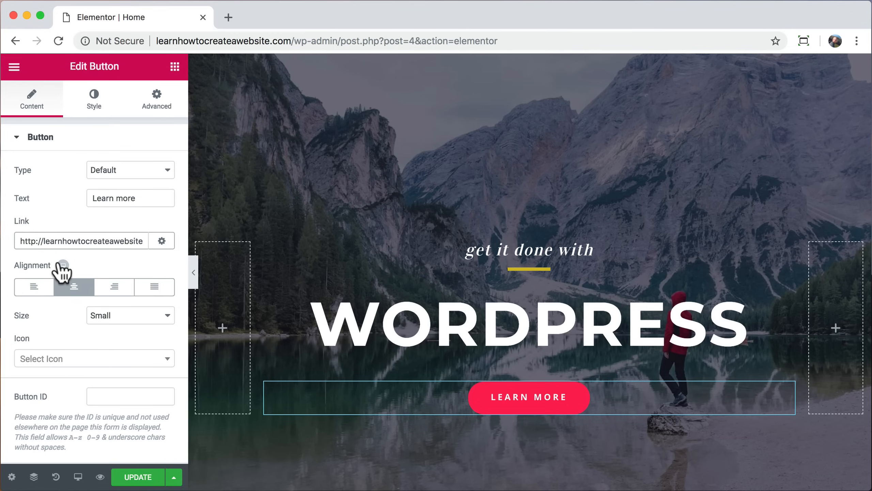
{"action": "left_click", "coordinate": [150, 198]}
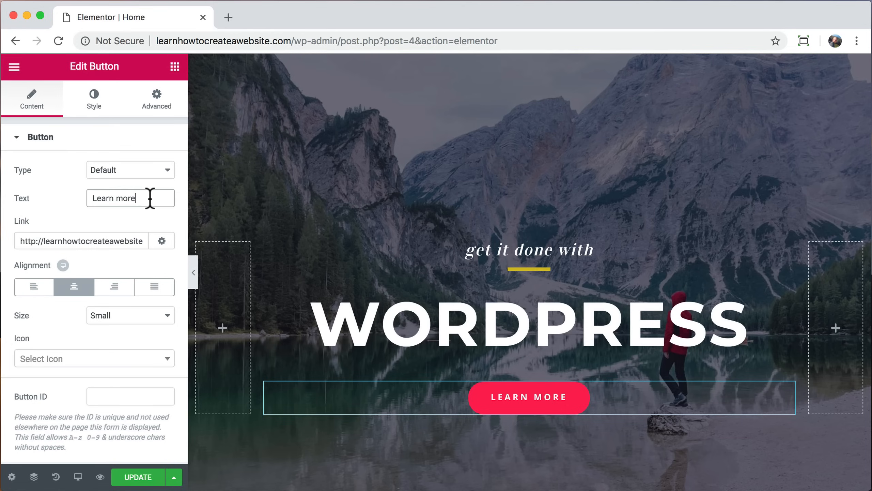
{"action": "type", "text": "about us"}
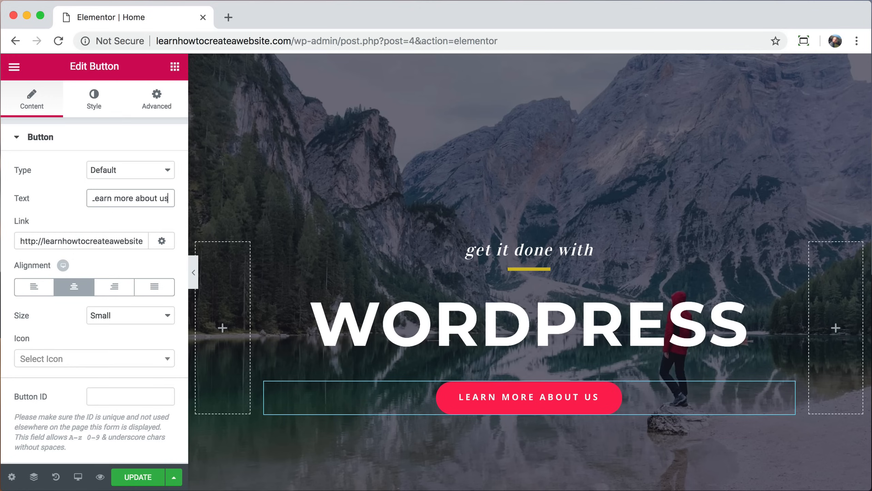
{"action": "key", "text": "BackSpace"}
{"action": "key", "text": "BackSpace"}
{"action": "key", "text": "BackSpace"}
{"action": "key", "text": "BackSpace"}
{"action": "key", "text": "BackSpace"}
{"action": "key", "text": "BackSpace"}
{"action": "key", "text": "BackSpace"}
{"action": "key", "text": "BackSpace"}
{"action": "key", "text": "BackSpace"}
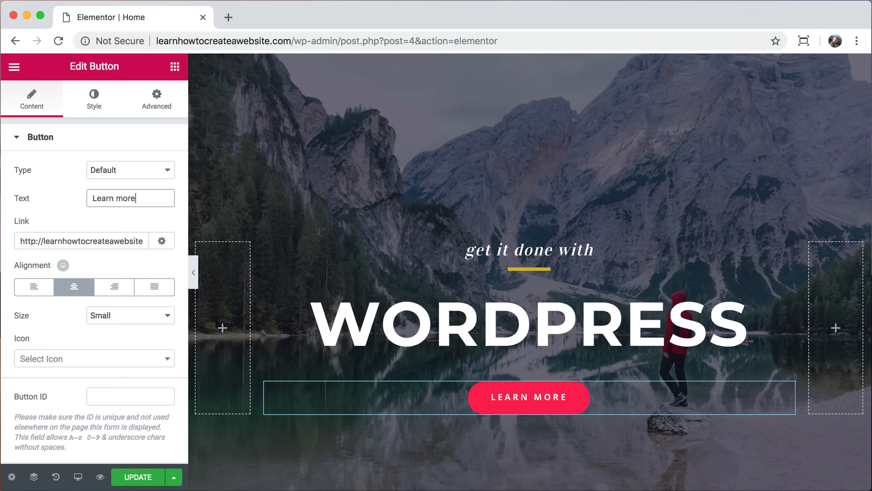
Step: Give the button a light blue background in its normal state
{"action": "left_click", "coordinate": [95, 100]}
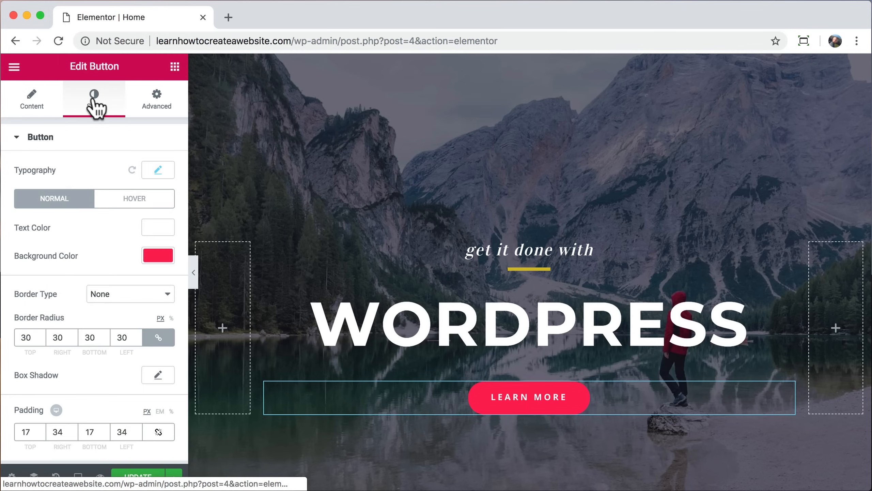
{"action": "left_click", "coordinate": [154, 254]}
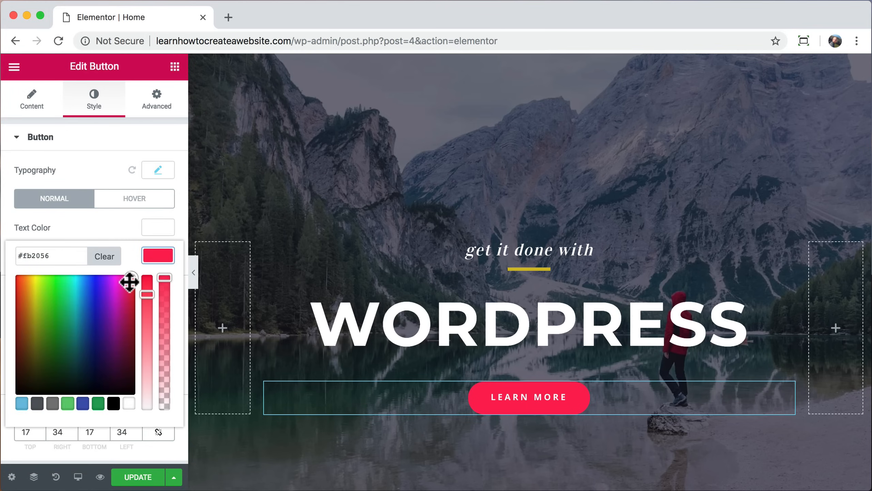
{"action": "left_click_drag", "start_coordinate": [129, 286], "coordinate": [82, 283]}
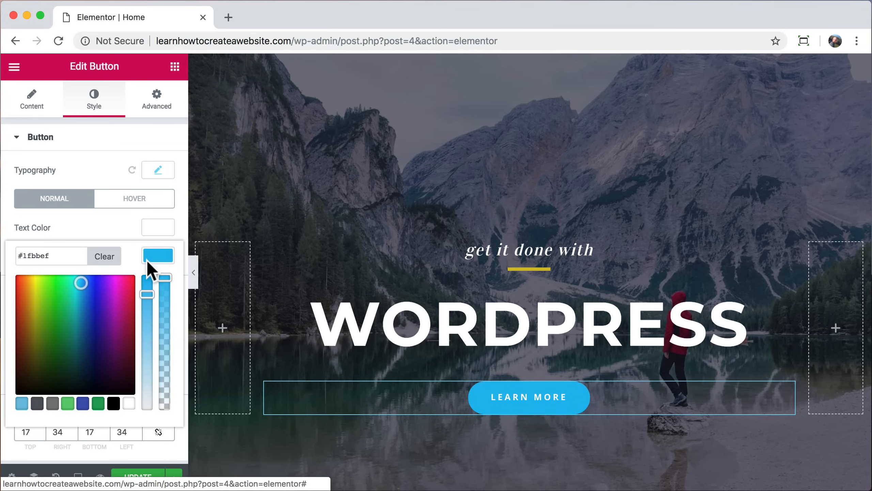
{"action": "left_click", "coordinate": [154, 255]}
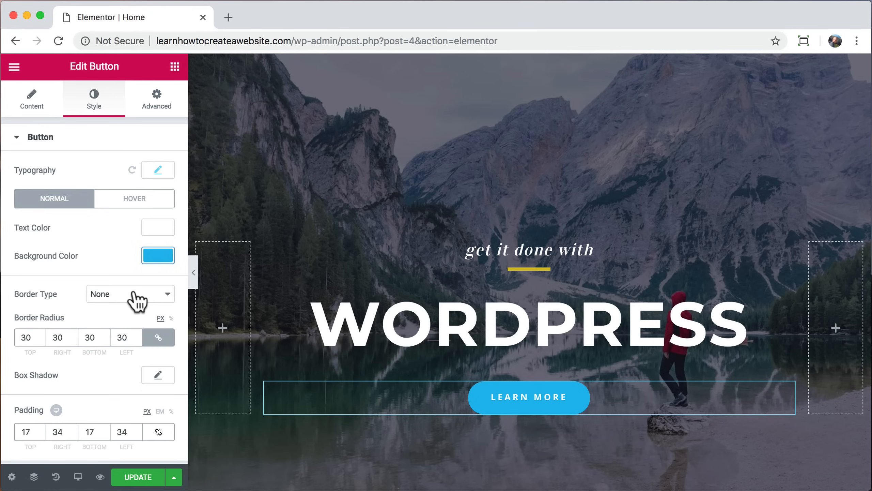
Step: Set the button's hover background to a deeper blue
{"action": "left_click", "coordinate": [135, 199]}
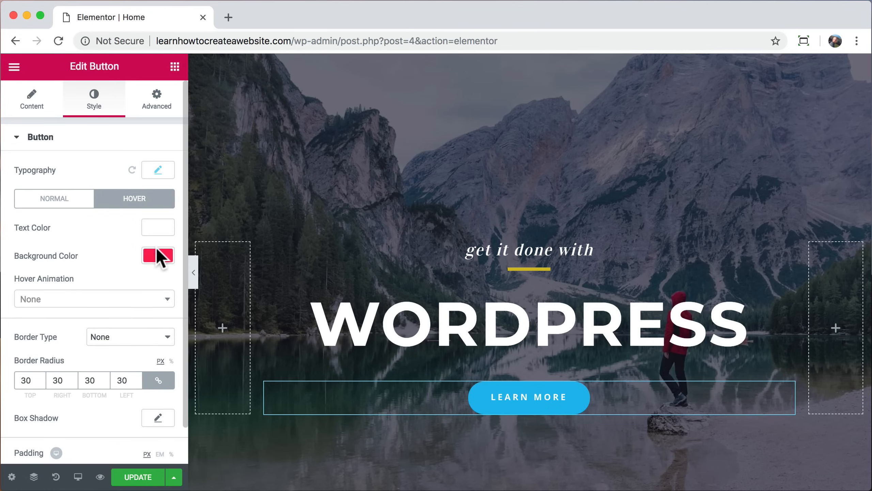
{"action": "left_click", "coordinate": [154, 260]}
{"action": "left_click_drag", "start_coordinate": [131, 279], "coordinate": [90, 283]}
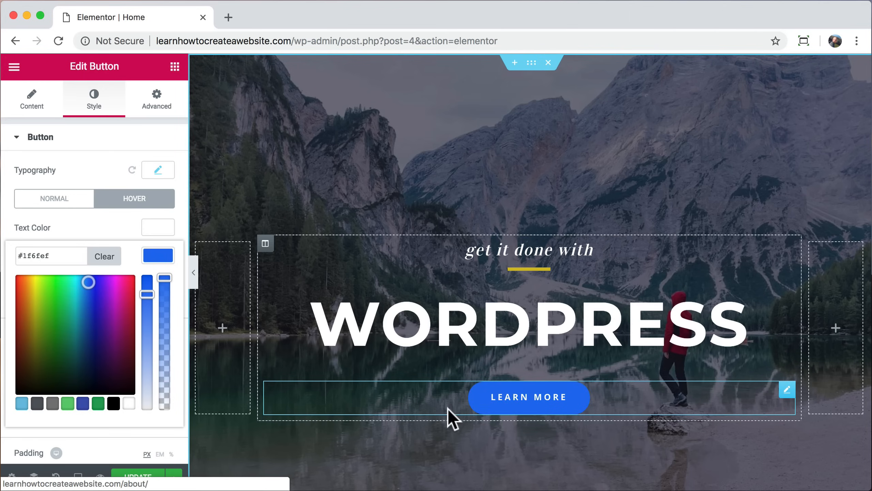
{"action": "left_click", "coordinate": [158, 257]}
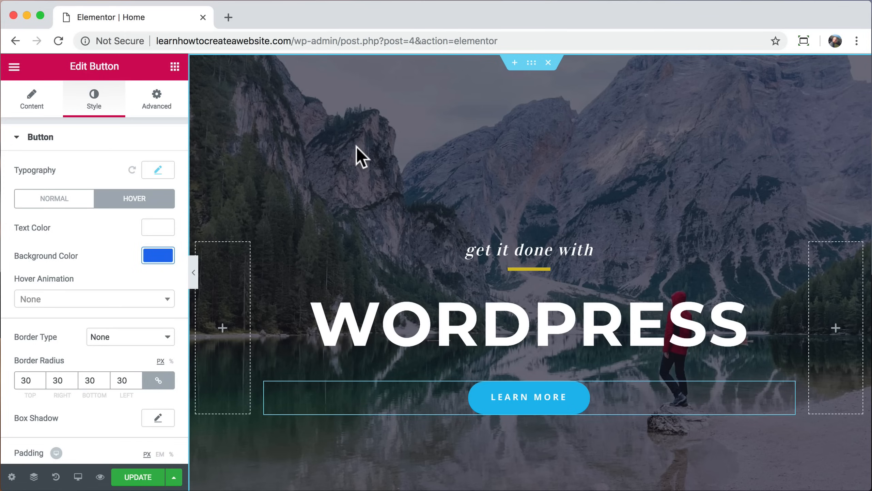
Step: Start uploading a new background image for the hero section, then open a new browser tab
{"action": "left_click", "coordinate": [531, 64]}
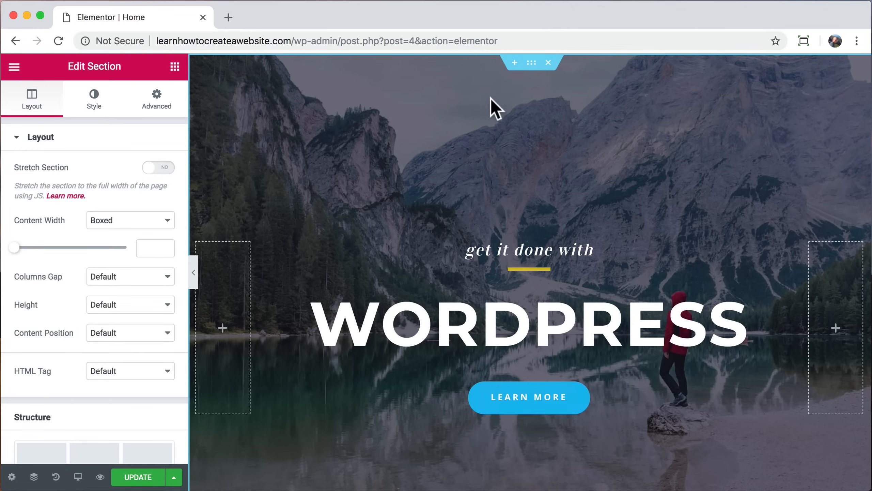
{"action": "right_click", "coordinate": [457, 109]}
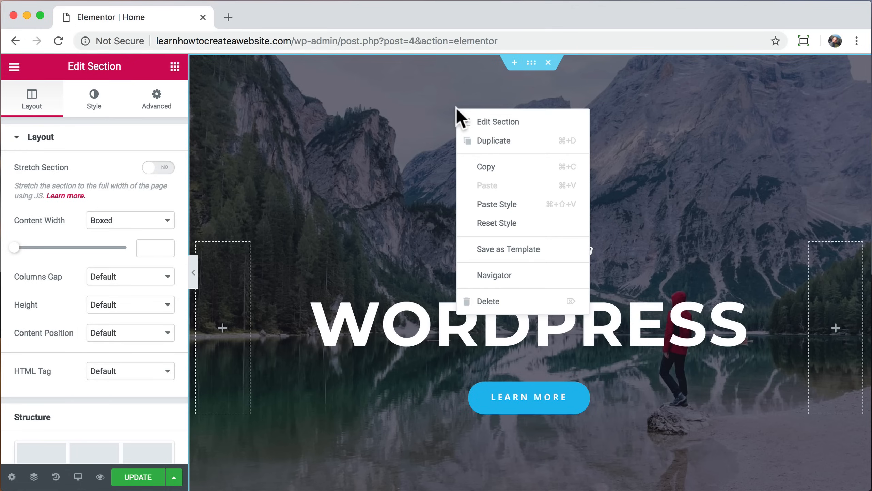
{"action": "left_click", "coordinate": [481, 122]}
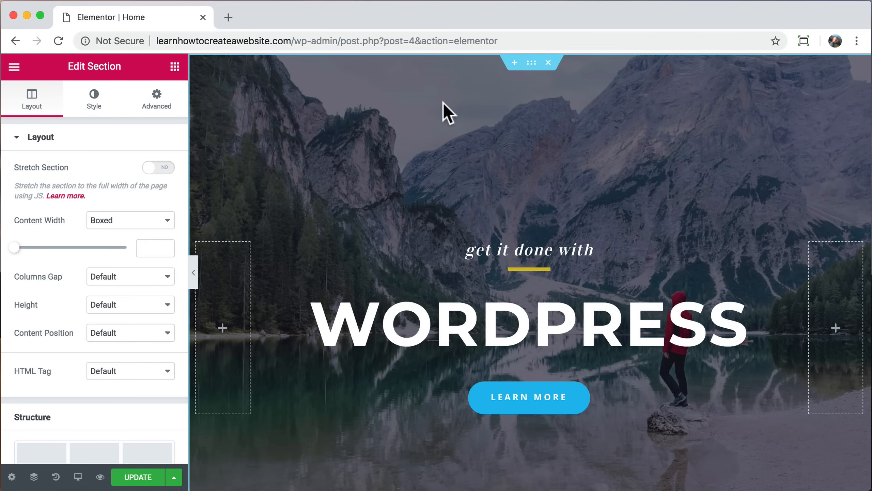
{"action": "left_click", "coordinate": [94, 105]}
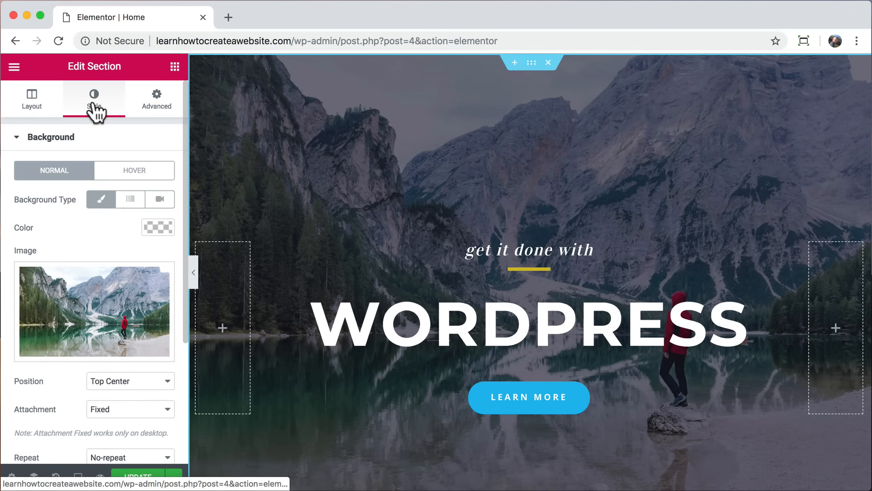
{"action": "left_click", "coordinate": [90, 298]}
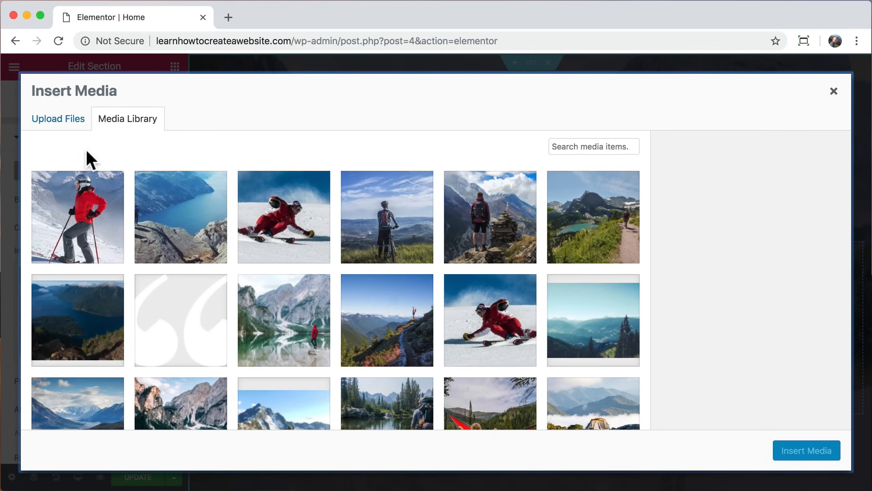
{"action": "left_click", "coordinate": [68, 122]}
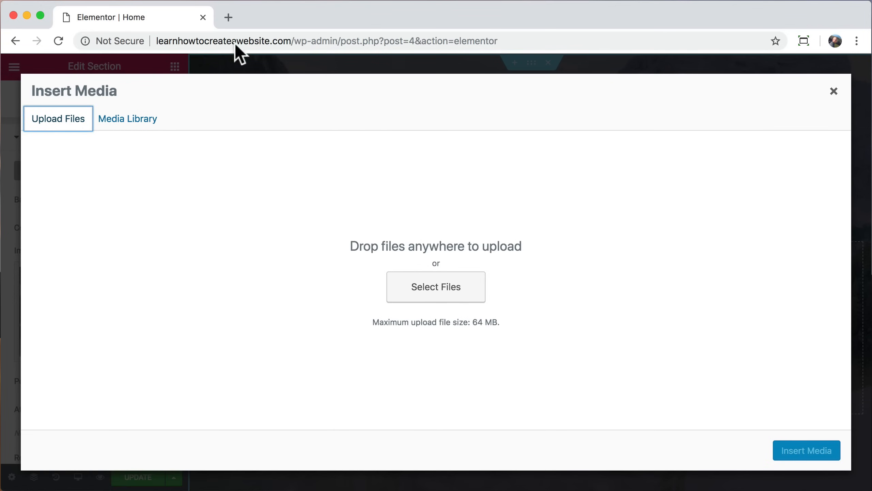
{"action": "left_click", "coordinate": [228, 17]}
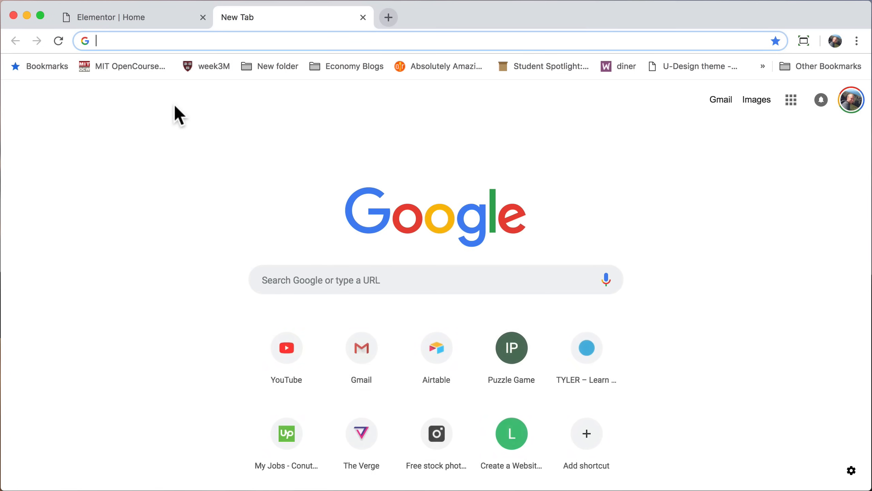
Step: Load pexels.com and search for desert photos
{"action": "type", "text": "pexels."}
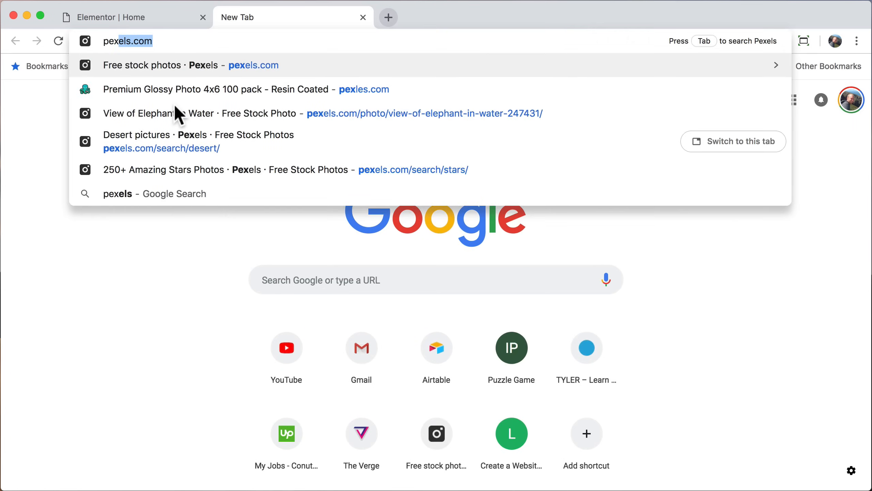
{"action": "type", "text": "com"}
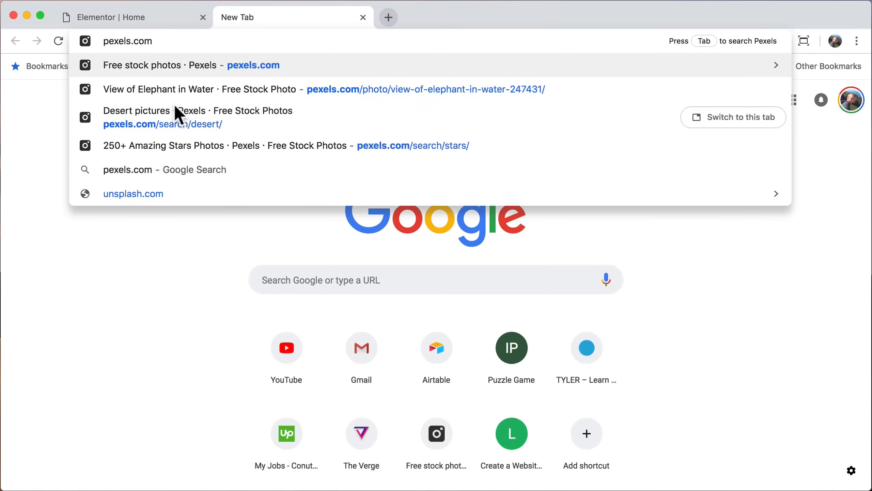
{"action": "key", "text": "Return"}
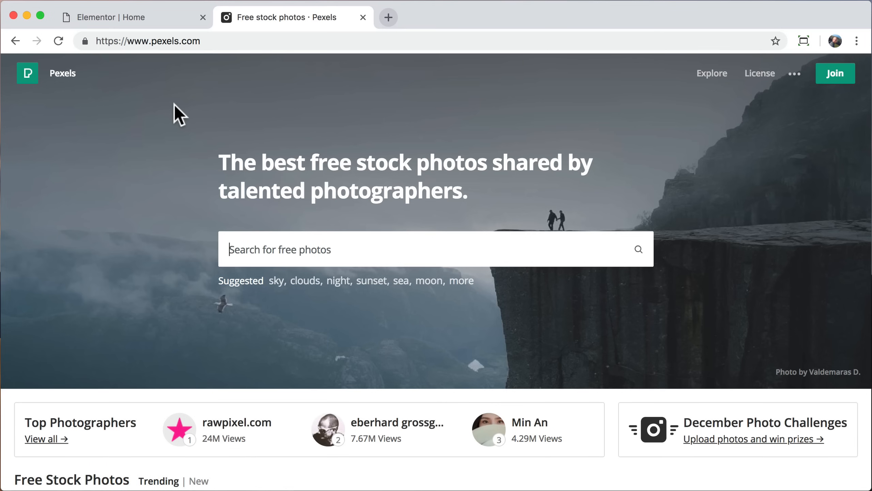
{"action": "scroll", "coordinate": [140, 253], "scroll_direction": "down", "scroll_amount": 15}
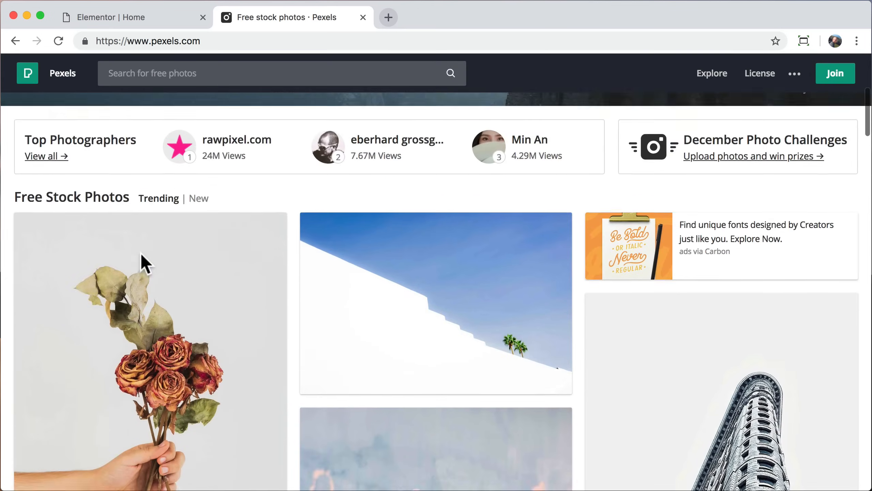
{"action": "scroll", "coordinate": [142, 255], "scroll_direction": "down", "scroll_amount": 20}
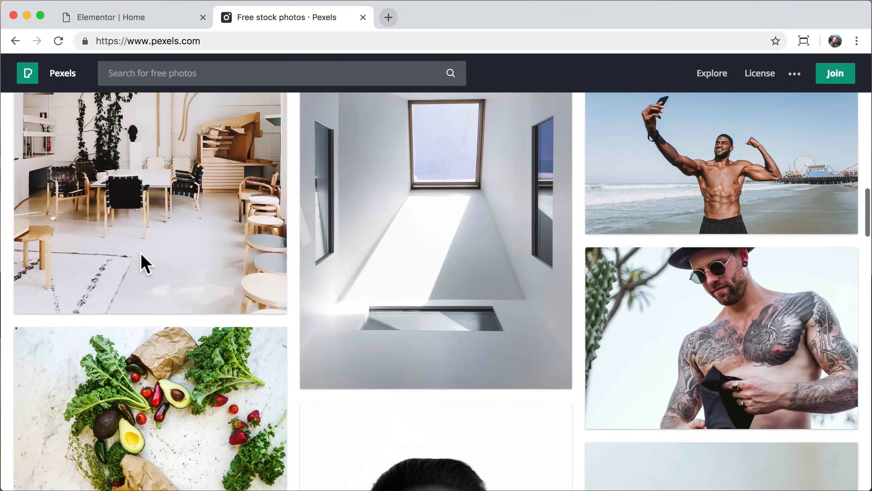
{"action": "scroll", "coordinate": [142, 261], "scroll_direction": "up", "scroll_amount": 20}
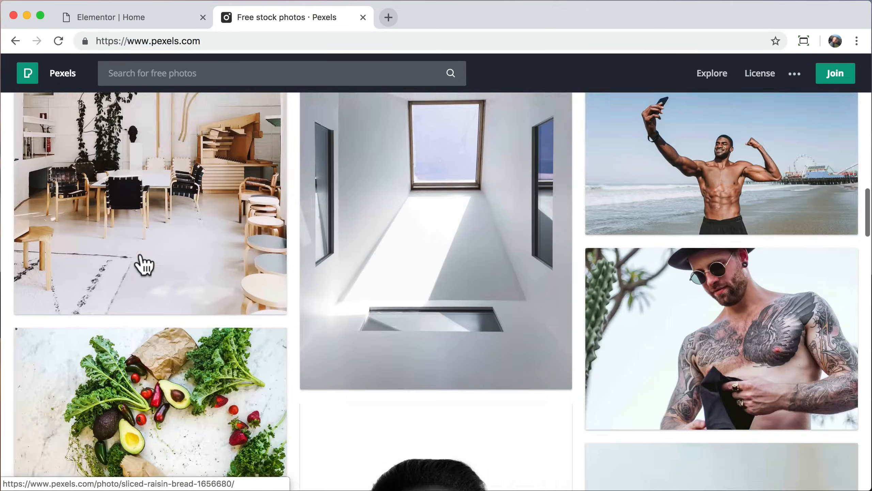
{"action": "scroll", "coordinate": [137, 262], "scroll_direction": "up", "scroll_amount": 3}
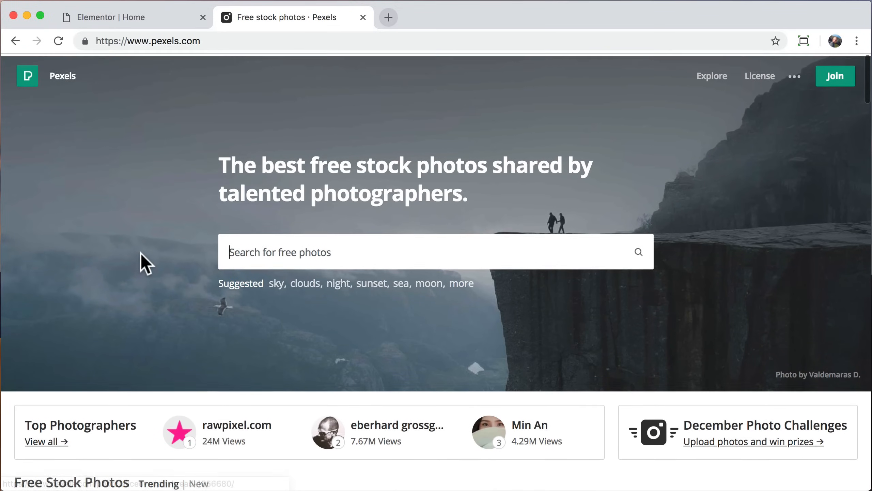
{"action": "type", "text": "desert"}
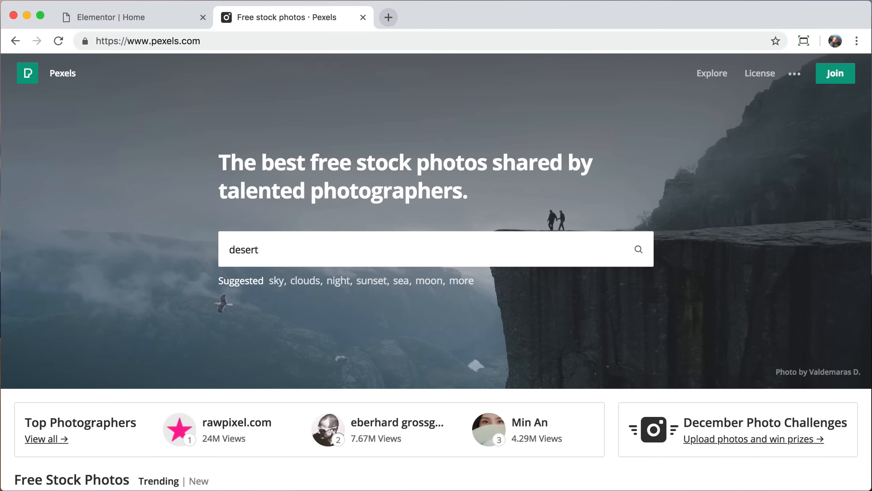
{"action": "key", "text": "Return"}
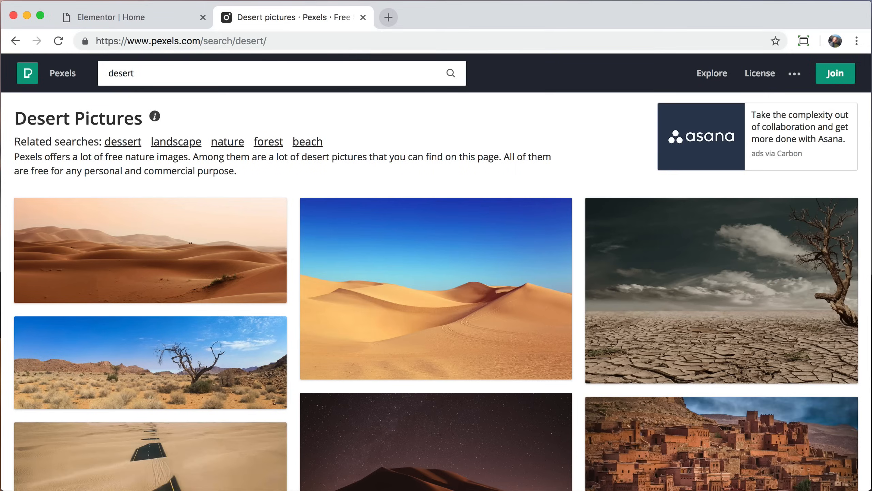
Step: Save the blue-sky dune photo at Large 1920 x 1280 to the Desktop and close the tab
{"action": "mouse_move", "coordinate": [415, 286]}
{"action": "left_click", "coordinate": [454, 287]}
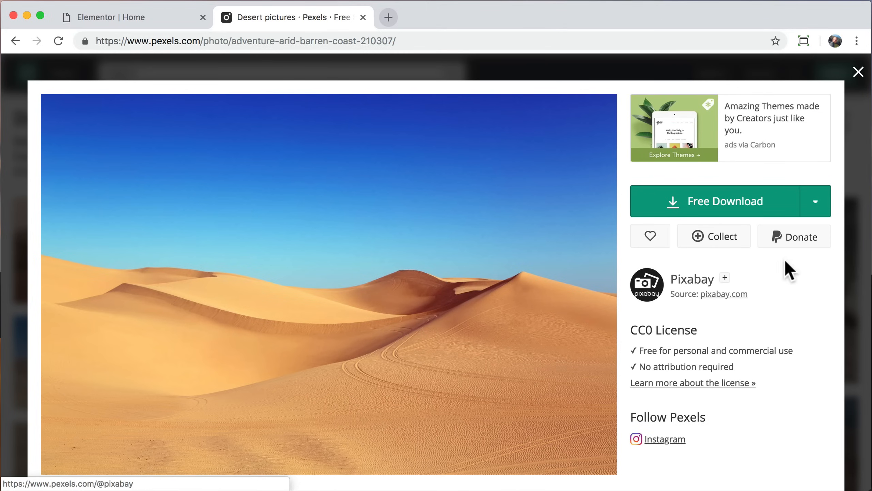
{"action": "left_click", "coordinate": [815, 206]}
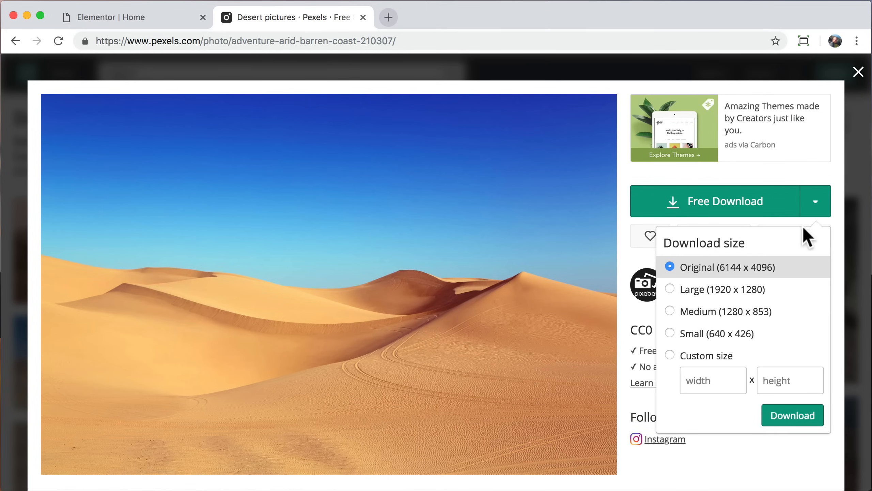
{"action": "left_click", "coordinate": [746, 298]}
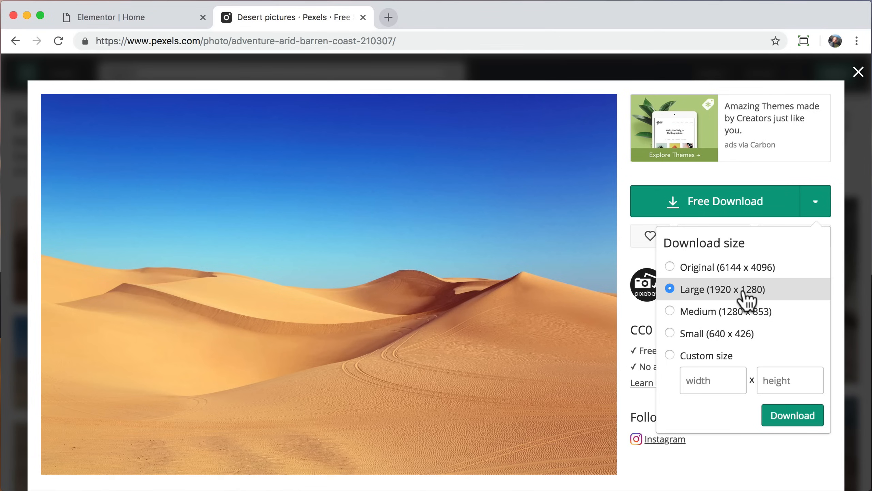
{"action": "left_click", "coordinate": [794, 414]}
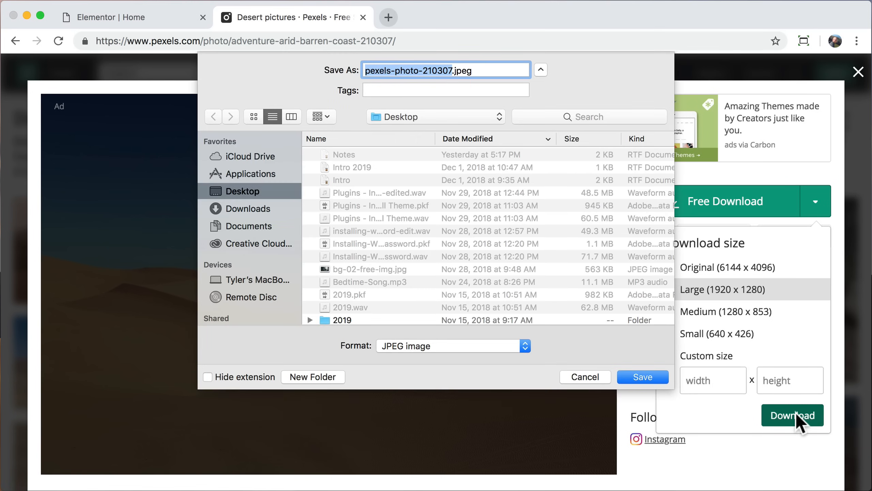
{"action": "left_click", "coordinate": [645, 376]}
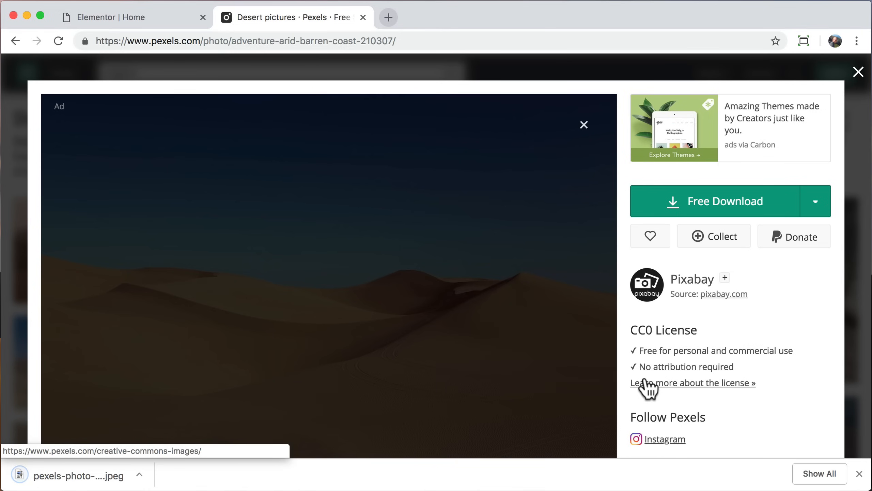
{"action": "left_click", "coordinate": [854, 466]}
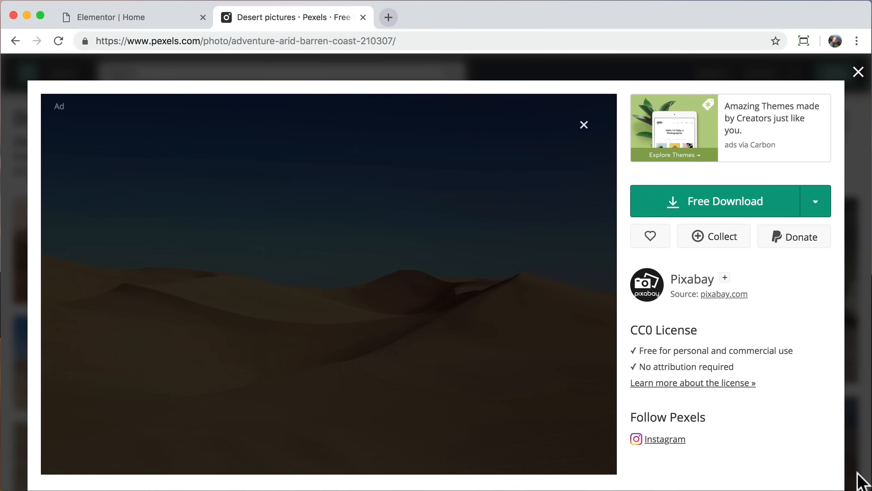
{"action": "left_click", "coordinate": [363, 17]}
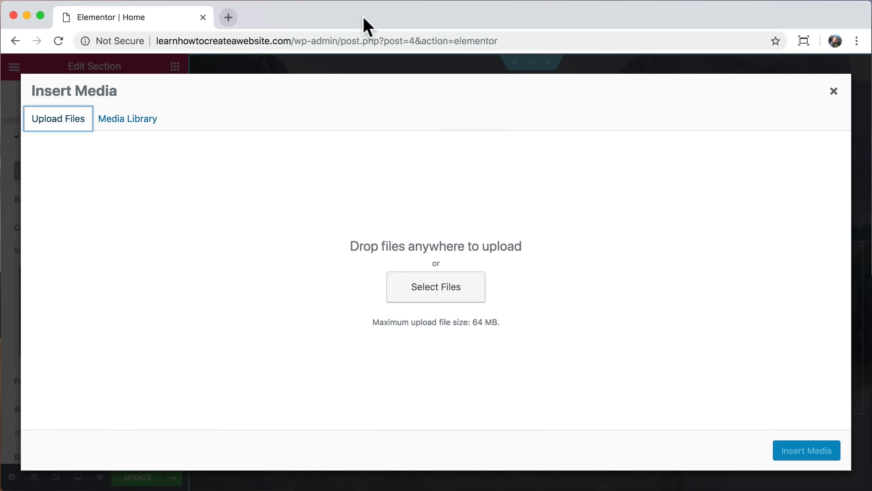
Step: Upload pexels-photo-210307.jpeg and insert it as the section's background image
{"action": "left_click", "coordinate": [446, 302]}
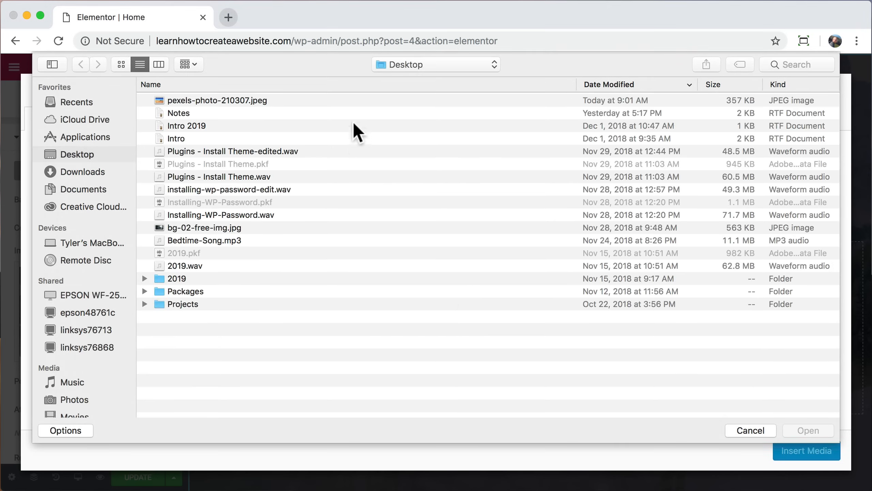
{"action": "left_click", "coordinate": [374, 101]}
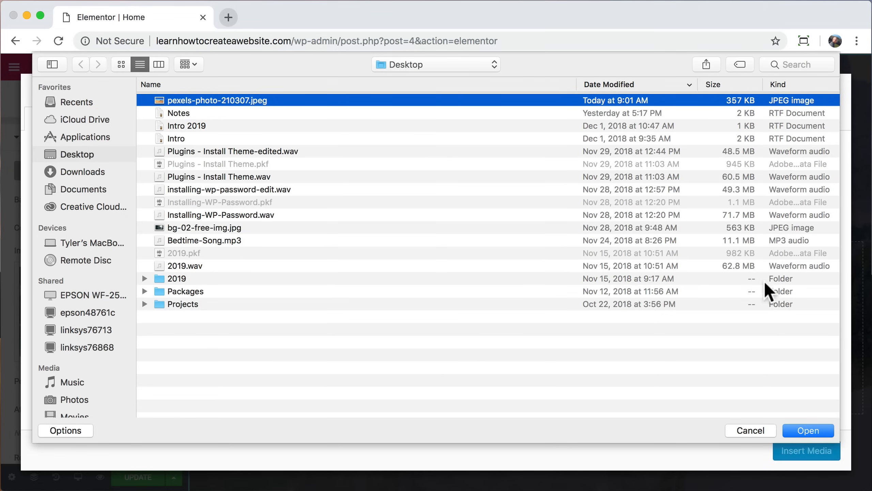
{"action": "left_click", "coordinate": [808, 430]}
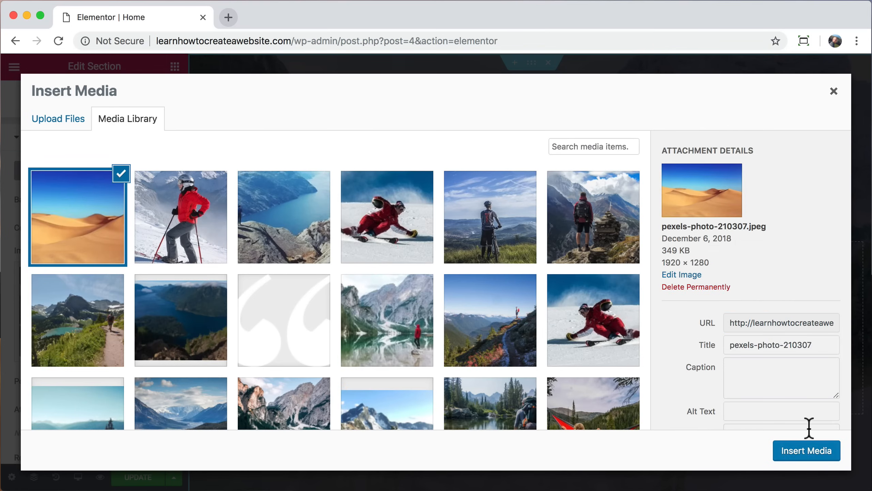
{"action": "left_click", "coordinate": [806, 451]}
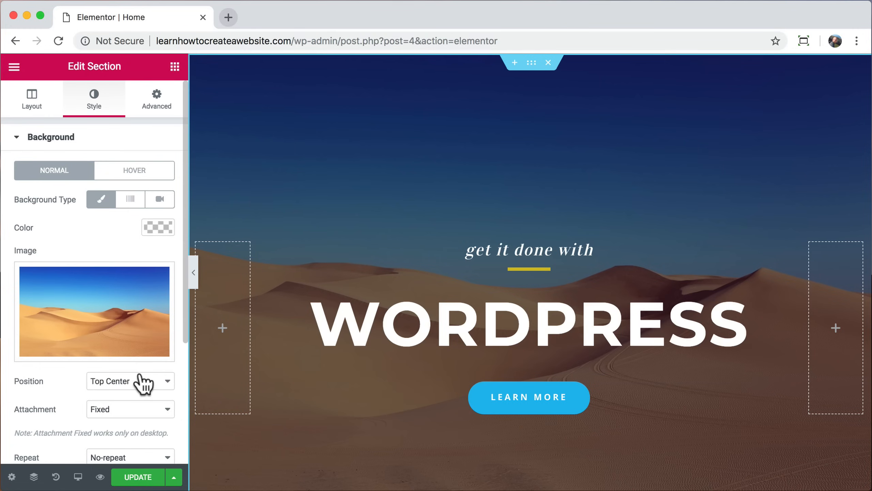
Step: Give the background a black overlay with opacity 0.23
{"action": "scroll", "coordinate": [142, 382], "scroll_direction": "down", "scroll_amount": 5}
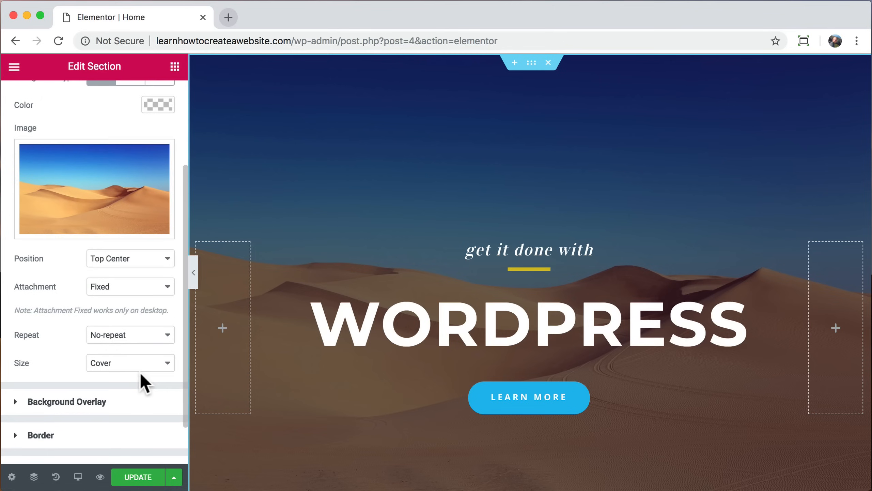
{"action": "left_click", "coordinate": [107, 354]}
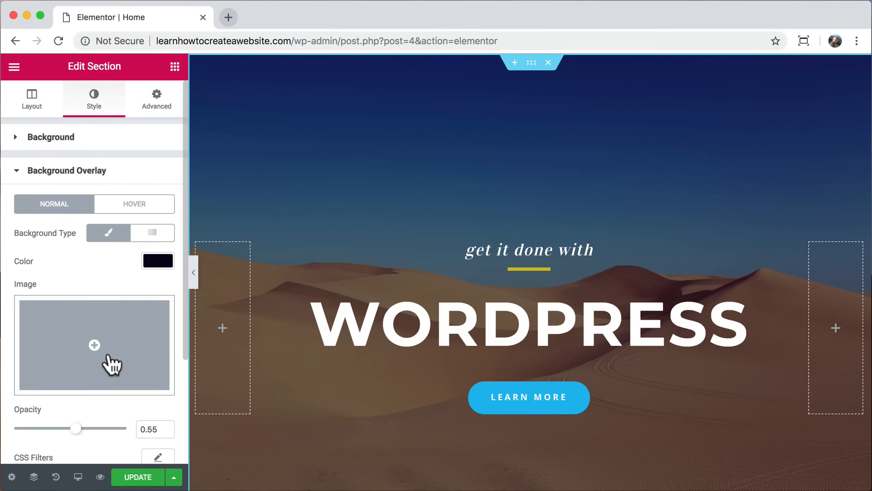
{"action": "scroll", "coordinate": [137, 306], "scroll_direction": "down", "scroll_amount": 1}
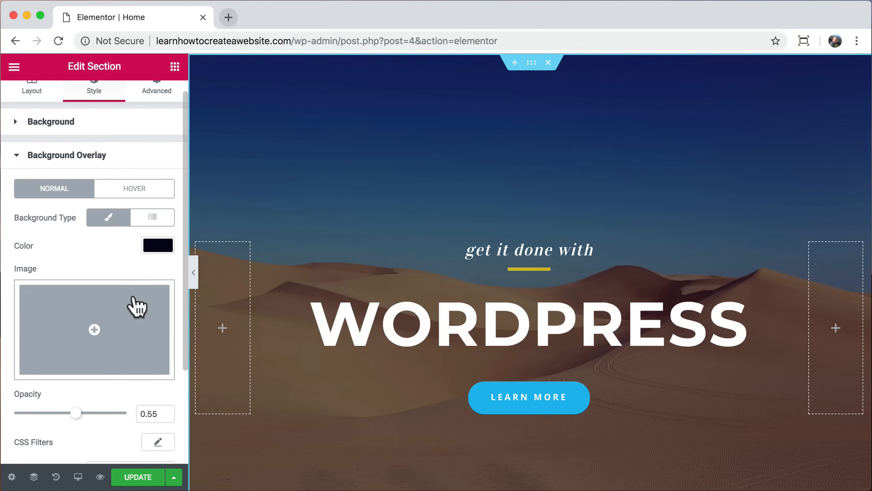
{"action": "left_click", "coordinate": [160, 246]}
{"action": "left_click_drag", "start_coordinate": [114, 287], "coordinate": [104, 310]}
{"action": "left_click", "coordinate": [117, 393]}
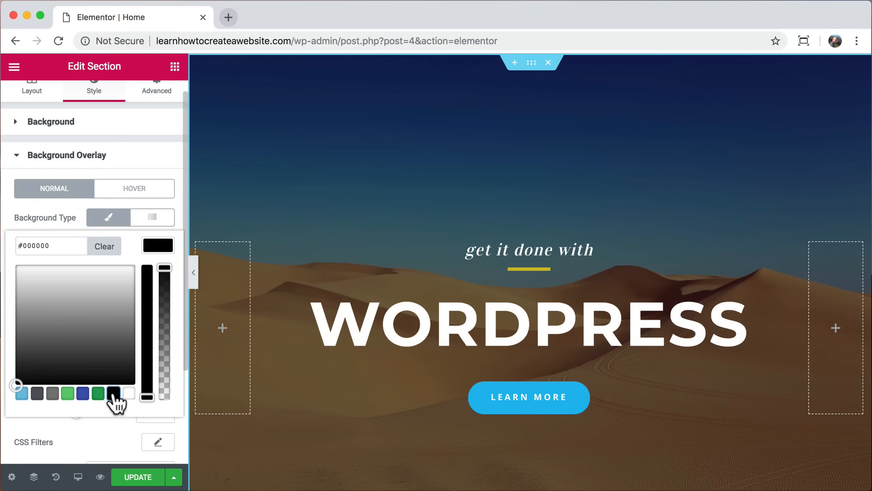
{"action": "left_click", "coordinate": [158, 245]}
{"action": "scroll", "coordinate": [117, 321], "scroll_direction": "down", "scroll_amount": 2}
{"action": "left_click_drag", "start_coordinate": [76, 372], "coordinate": [41, 384]}
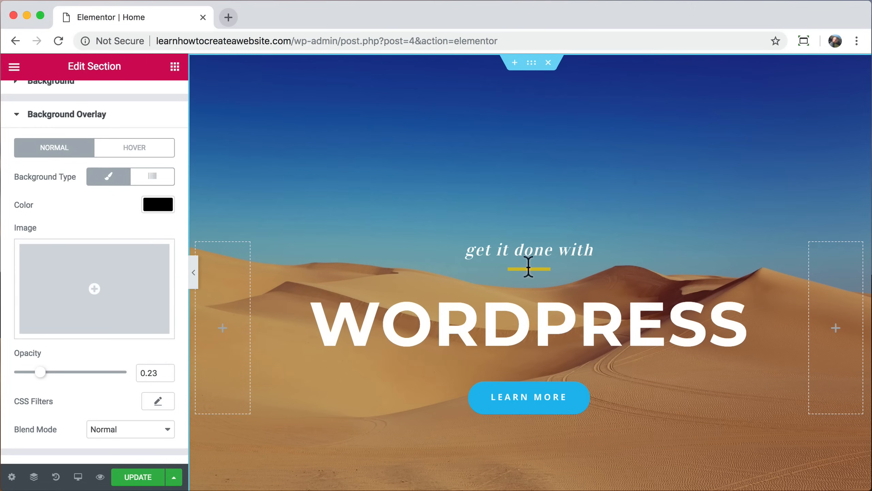
{"action": "scroll", "coordinate": [530, 286], "scroll_direction": "down", "scroll_amount": 3}
{"action": "scroll", "coordinate": [530, 393], "scroll_direction": "up", "scroll_amount": 3}
{"action": "scroll", "coordinate": [129, 146], "scroll_direction": "up", "scroll_amount": 3}
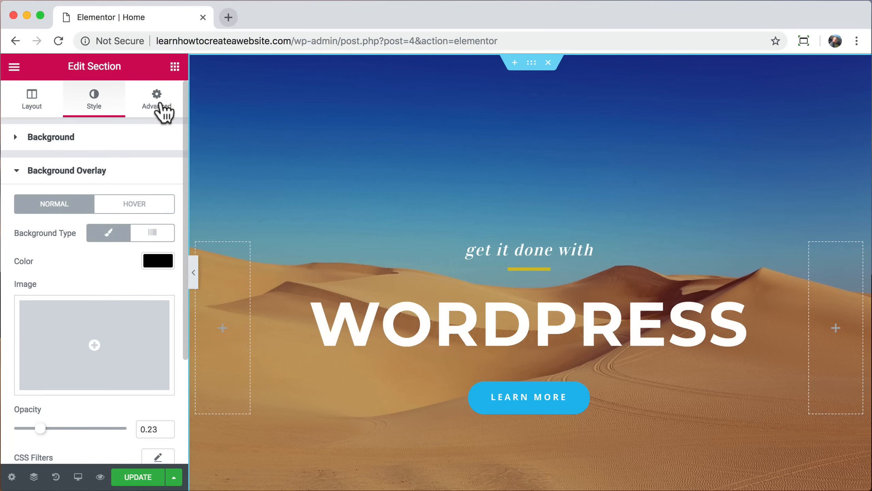
Step: Try section padding of 200 top and 345 bottom and preview the page
{"action": "left_click", "coordinate": [161, 105]}
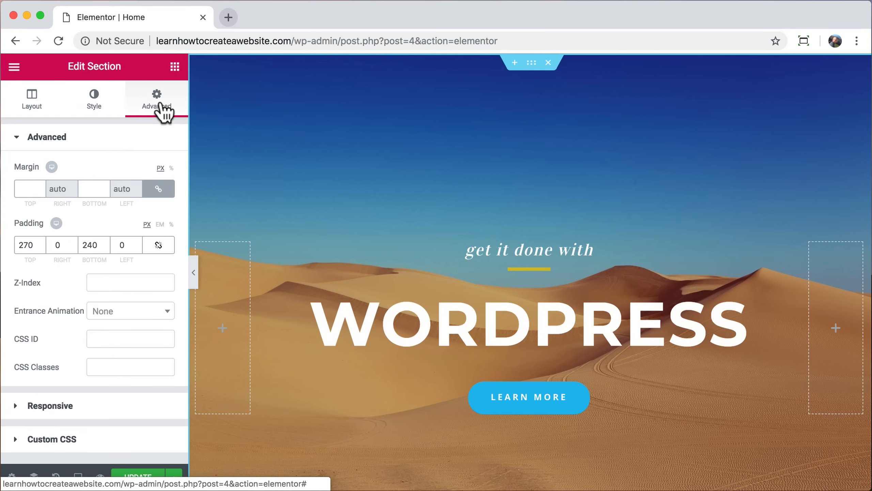
{"action": "double_click", "coordinate": [24, 245]}
{"action": "type", "text": "200"}
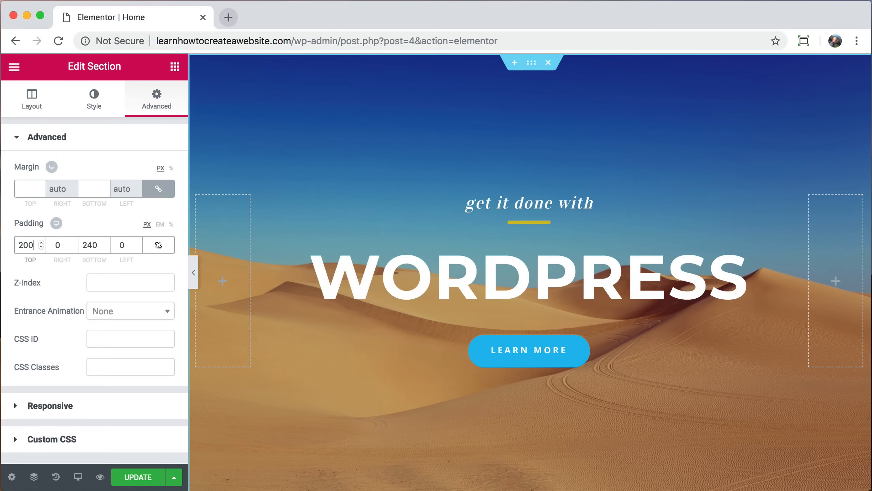
{"action": "double_click", "coordinate": [88, 245]}
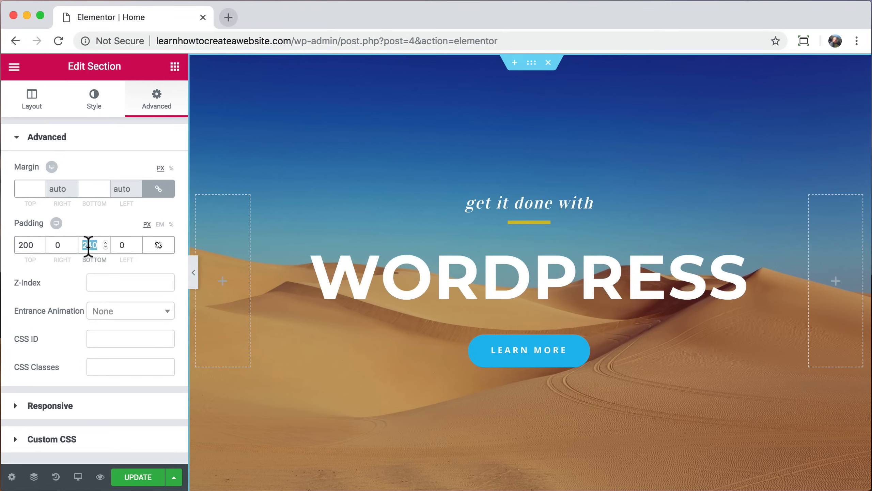
{"action": "type", "text": "345"}
{"action": "left_click", "coordinate": [194, 272]}
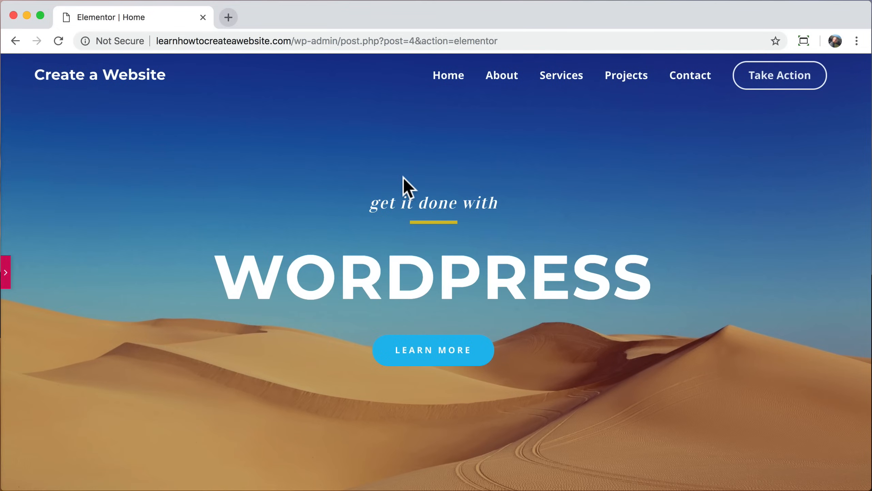
{"action": "left_click", "coordinate": [5, 275]}
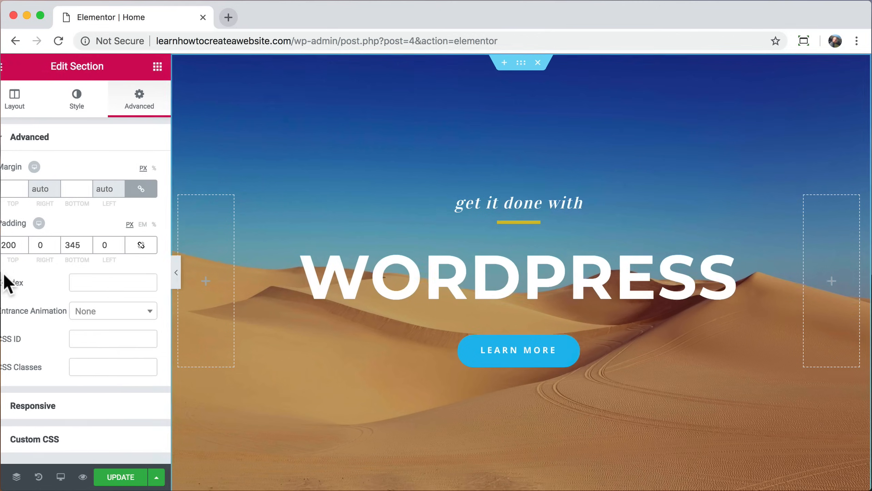
Step: Adjust the padding to 250 px top and 330 px bottom and preview again
{"action": "double_click", "coordinate": [27, 246]}
{"action": "type", "text": "250"}
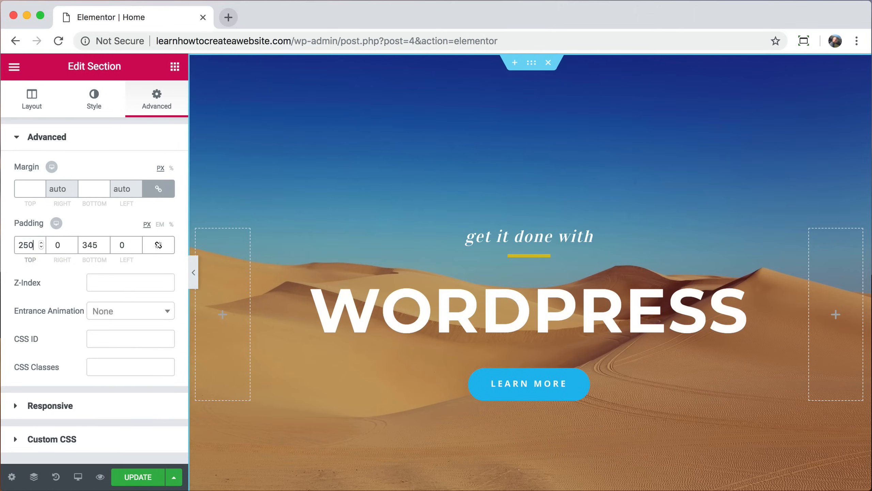
{"action": "double_click", "coordinate": [88, 245]}
{"action": "type", "text": "330"}
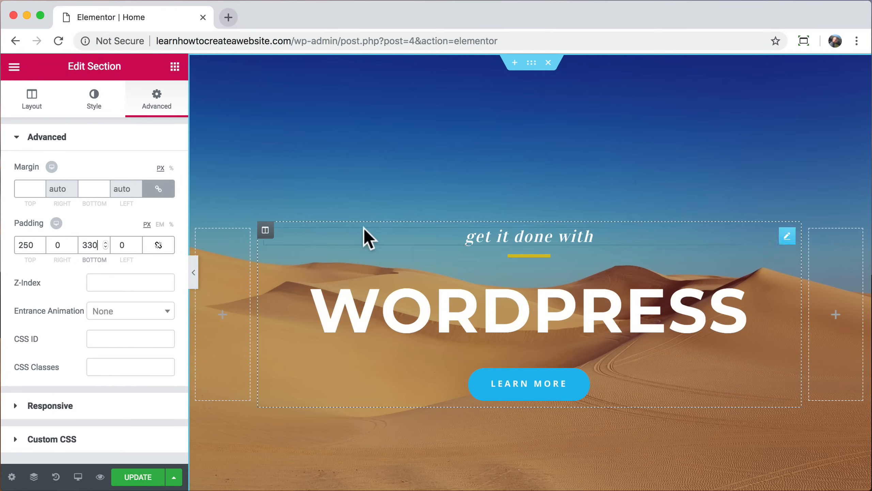
{"action": "left_click", "coordinate": [192, 272]}
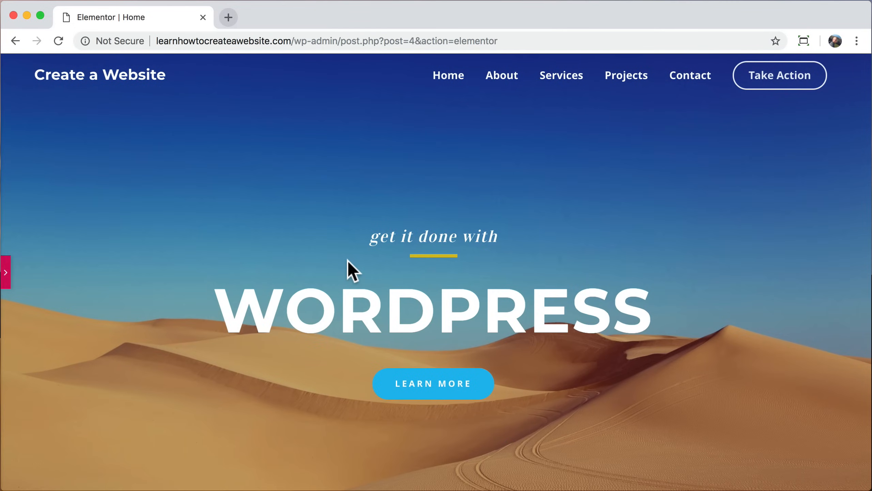
{"action": "scroll", "coordinate": [360, 298], "scroll_direction": "down", "scroll_amount": 8}
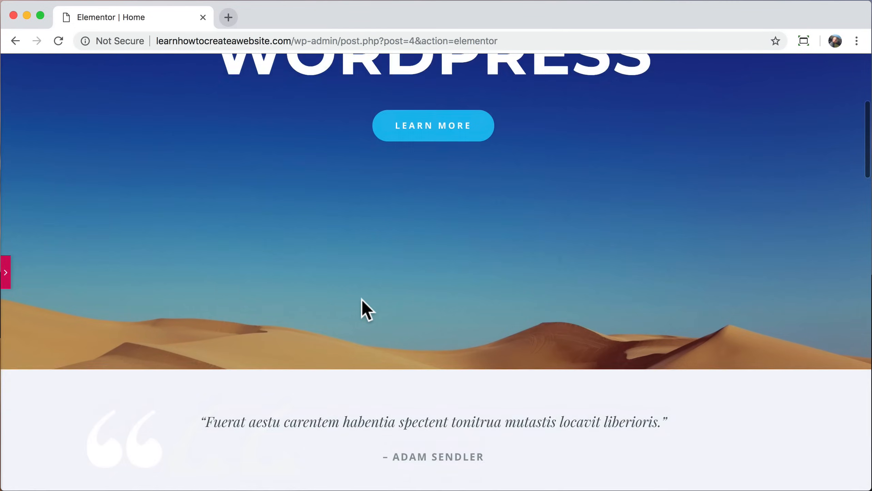
{"action": "scroll", "coordinate": [362, 298], "scroll_direction": "up", "scroll_amount": 8}
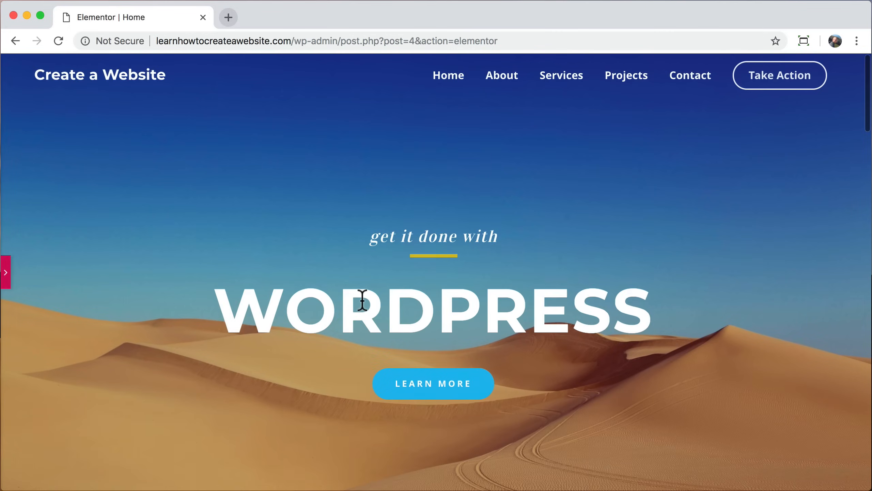
{"action": "left_click", "coordinate": [5, 272]}
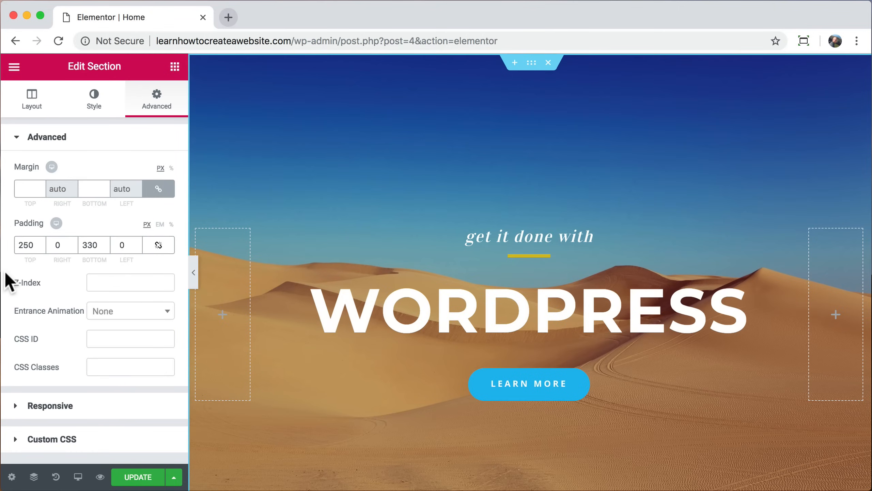
Step: Switch the background attachment to Scroll, then back to Fixed
{"action": "left_click", "coordinate": [92, 109]}
{"action": "scroll", "coordinate": [101, 230], "scroll_direction": "down", "scroll_amount": 4}
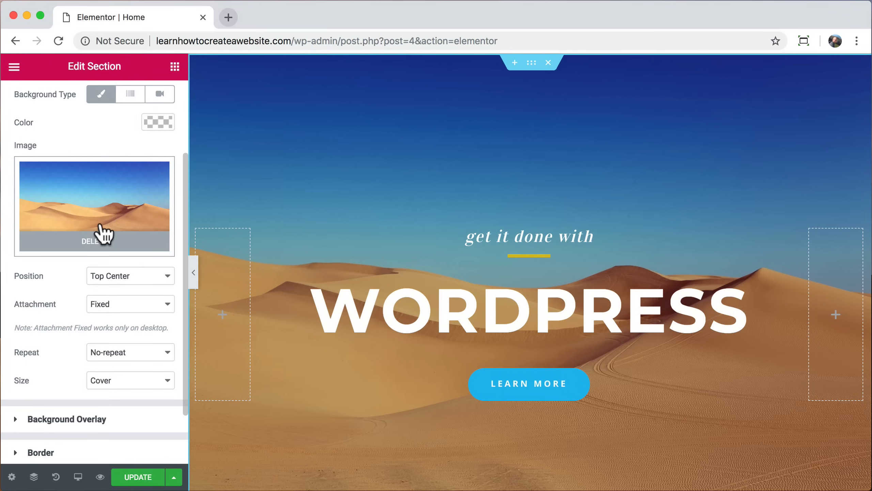
{"action": "scroll", "coordinate": [103, 234], "scroll_direction": "down", "scroll_amount": 1}
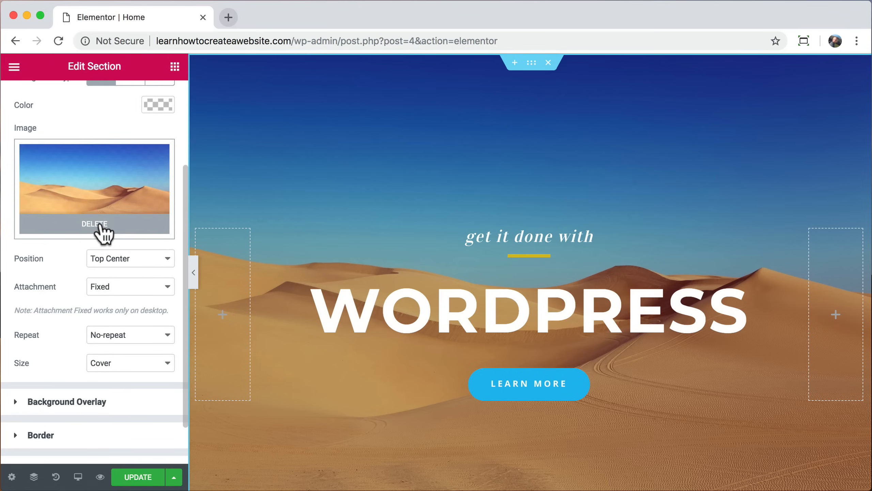
{"action": "left_click", "coordinate": [158, 288]}
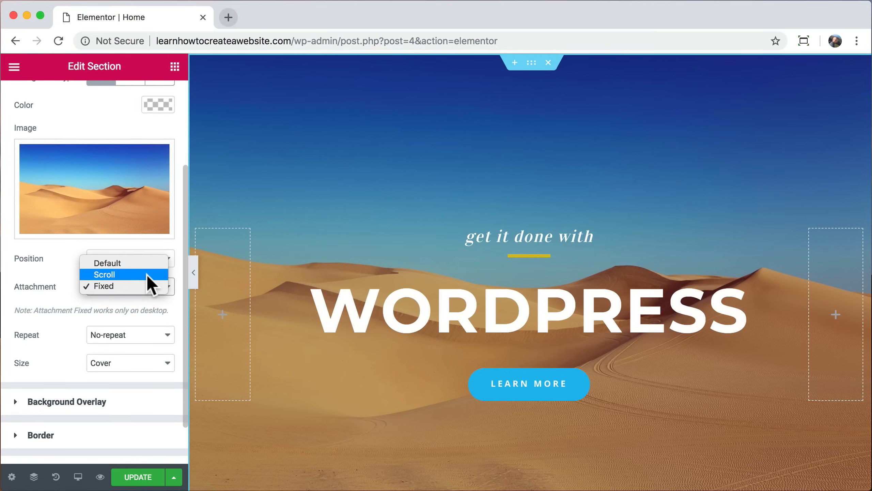
{"action": "left_click", "coordinate": [146, 275]}
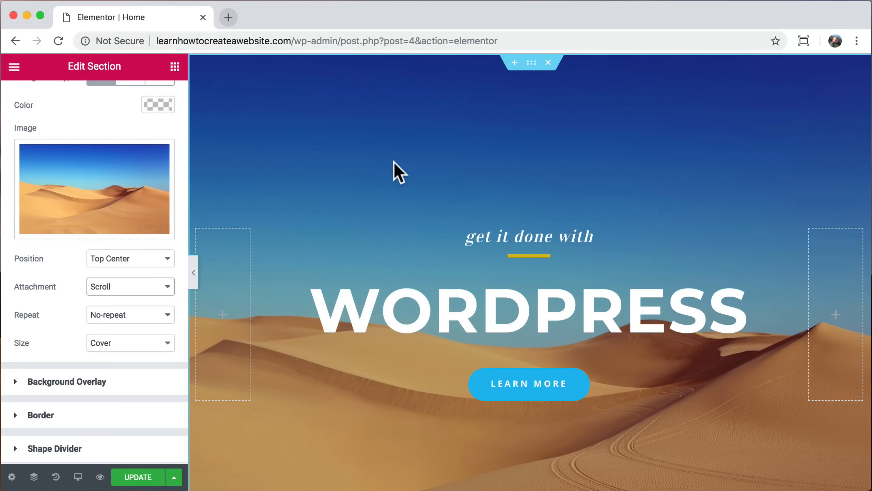
{"action": "scroll", "coordinate": [394, 162], "scroll_direction": "down", "scroll_amount": 4}
{"action": "scroll", "coordinate": [395, 165], "scroll_direction": "down", "scroll_amount": 4}
{"action": "scroll", "coordinate": [394, 168], "scroll_direction": "up", "scroll_amount": 8}
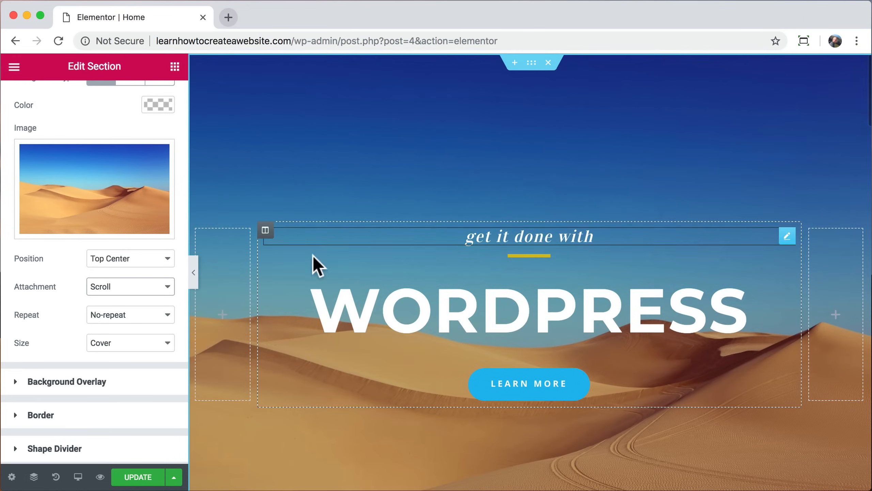
{"action": "left_click", "coordinate": [166, 292]}
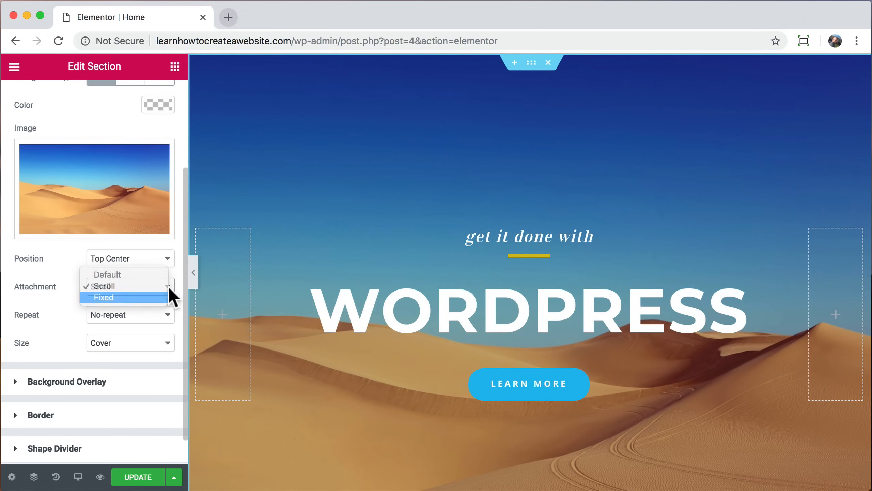
{"action": "left_click", "coordinate": [160, 299]}
{"action": "scroll", "coordinate": [385, 213], "scroll_direction": "down", "scroll_amount": 5}
{"action": "scroll", "coordinate": [384, 212], "scroll_direction": "up", "scroll_amount": 5}
{"action": "scroll", "coordinate": [385, 212], "scroll_direction": "down", "scroll_amount": 5}
{"action": "scroll", "coordinate": [385, 212], "scroll_direction": "up", "scroll_amount": 5}
{"action": "scroll", "coordinate": [384, 212], "scroll_direction": "down", "scroll_amount": 5}
{"action": "scroll", "coordinate": [385, 213], "scroll_direction": "up", "scroll_amount": 5}
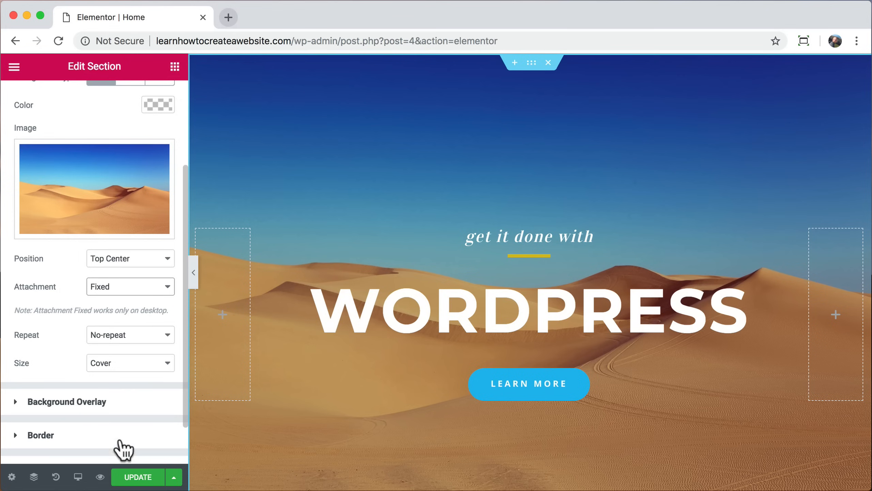
Step: Update the page, check it in a preview tab, then close the preview
{"action": "left_click", "coordinate": [146, 478]}
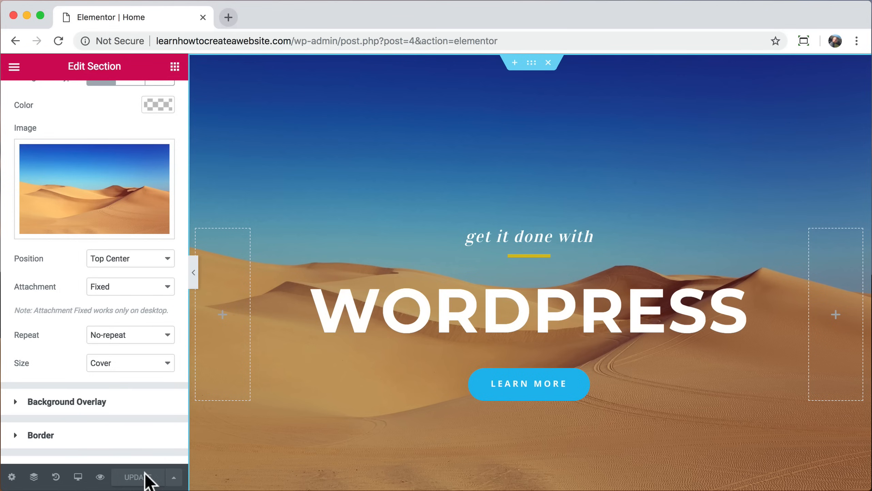
{"action": "left_click", "coordinate": [101, 477]}
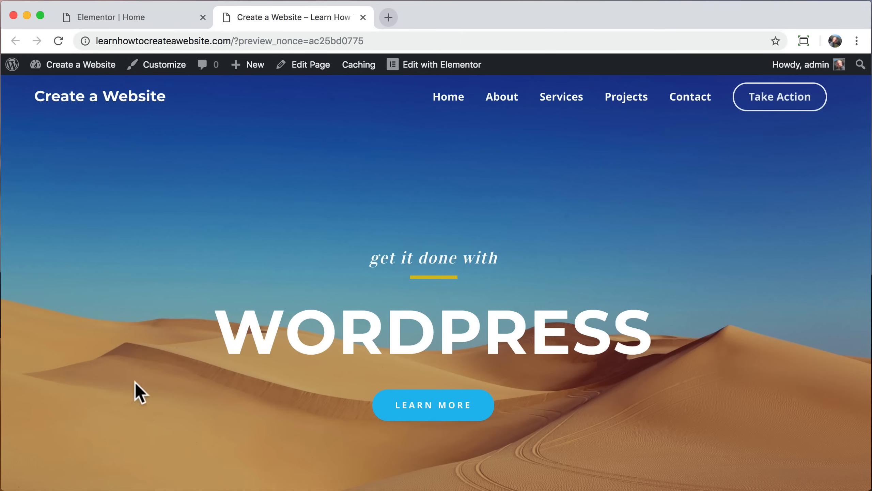
{"action": "scroll", "coordinate": [292, 233], "scroll_direction": "down", "scroll_amount": 5}
{"action": "scroll", "coordinate": [292, 233], "scroll_direction": "up", "scroll_amount": 5}
{"action": "left_click", "coordinate": [363, 17]}
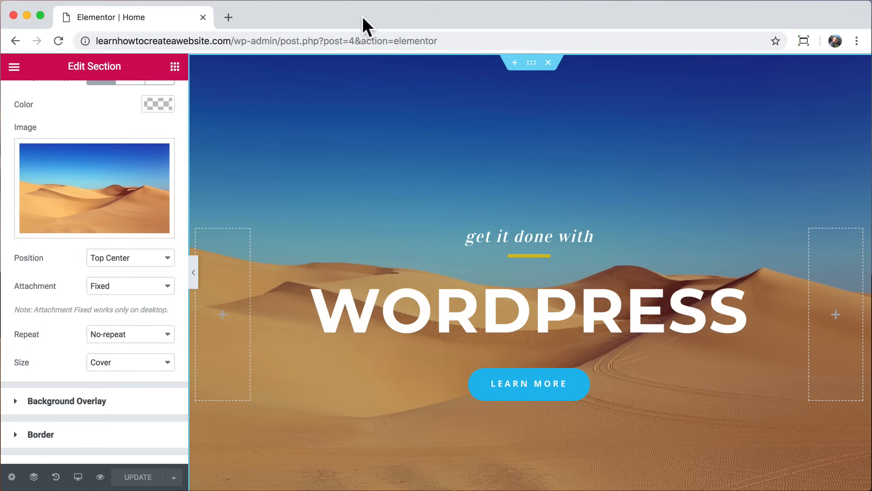
Step: Drag the Everest Camp Trek and Walking Holidays image-box texts above their photos
{"action": "scroll", "coordinate": [290, 196], "scroll_direction": "down", "scroll_amount": 5}
{"action": "scroll", "coordinate": [290, 196], "scroll_direction": "down", "scroll_amount": 10}
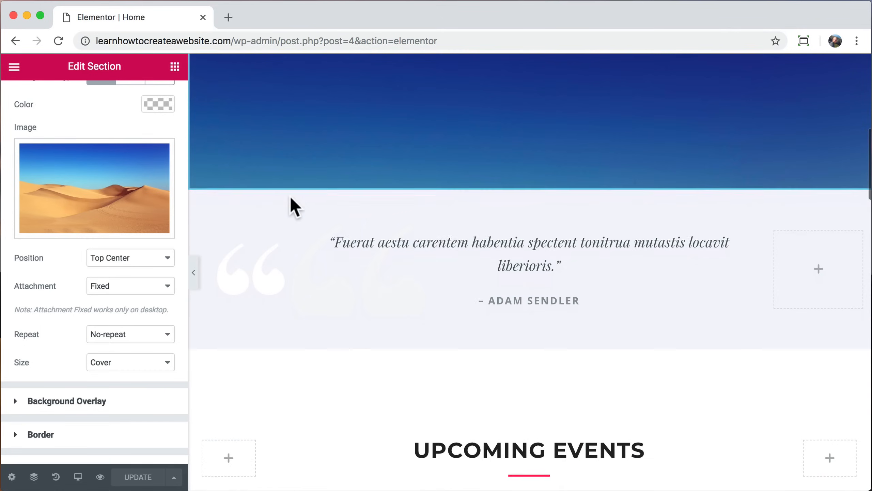
{"action": "scroll", "coordinate": [291, 206], "scroll_direction": "down", "scroll_amount": 1}
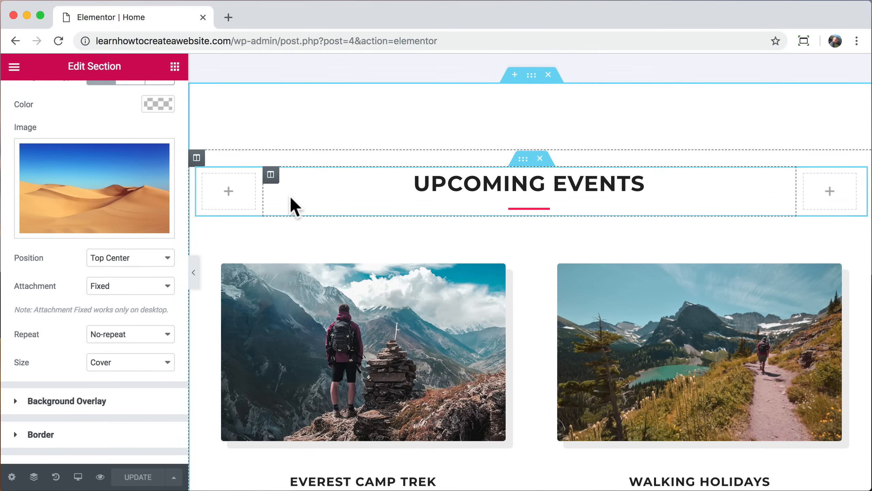
{"action": "scroll", "coordinate": [291, 198], "scroll_direction": "down", "scroll_amount": 5}
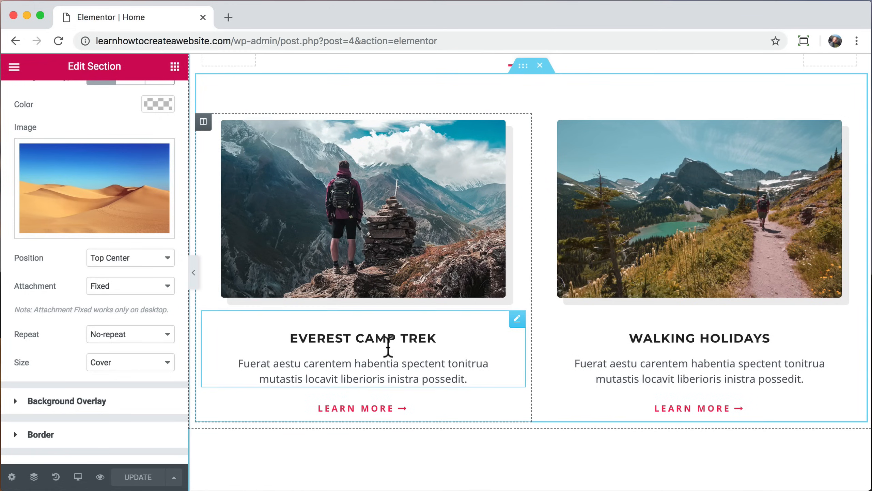
{"action": "mouse_move", "coordinate": [517, 321]}
{"action": "left_mouse_down"}
{"action": "mouse_move", "coordinate": [516, 294]}
{"action": "mouse_move", "coordinate": [458, 135]}
{"action": "mouse_move", "coordinate": [419, 130]}
{"action": "mouse_move", "coordinate": [424, 137]}
{"action": "left_mouse_up"}
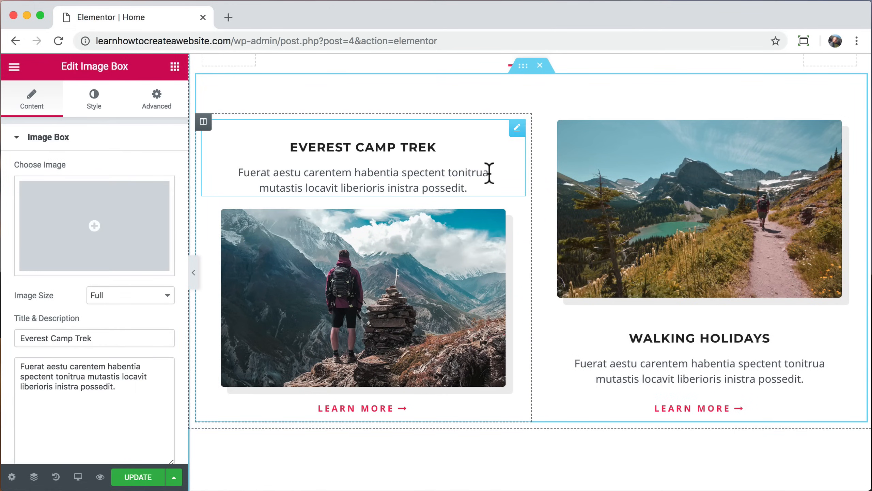
{"action": "left_click_drag", "start_coordinate": [852, 316], "coordinate": [776, 135]}
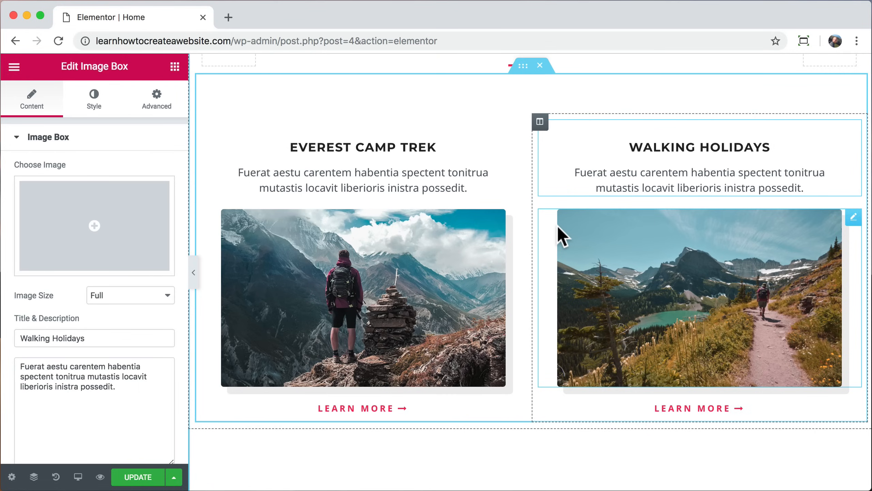
Step: Copy the hero LEARN MORE button and paste its style onto the Everest Camp Trek card's link
{"action": "scroll", "coordinate": [558, 228], "scroll_direction": "up", "scroll_amount": 15}
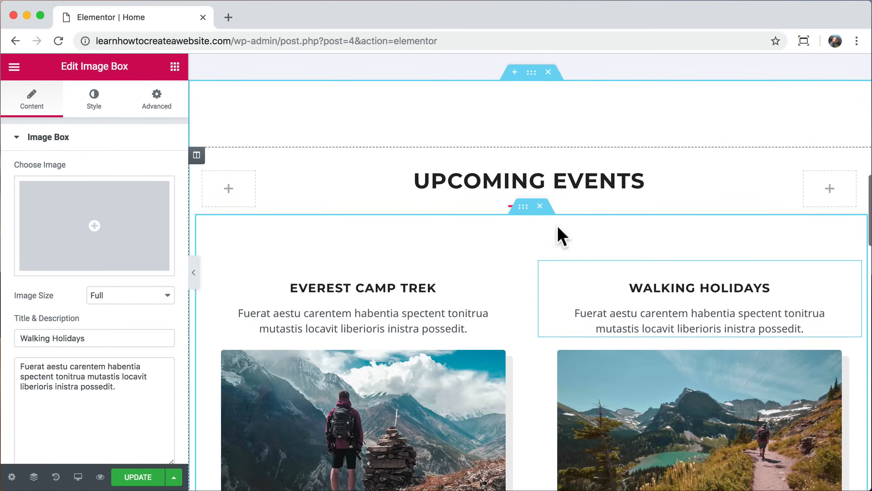
{"action": "scroll", "coordinate": [558, 225], "scroll_direction": "up", "scroll_amount": 5}
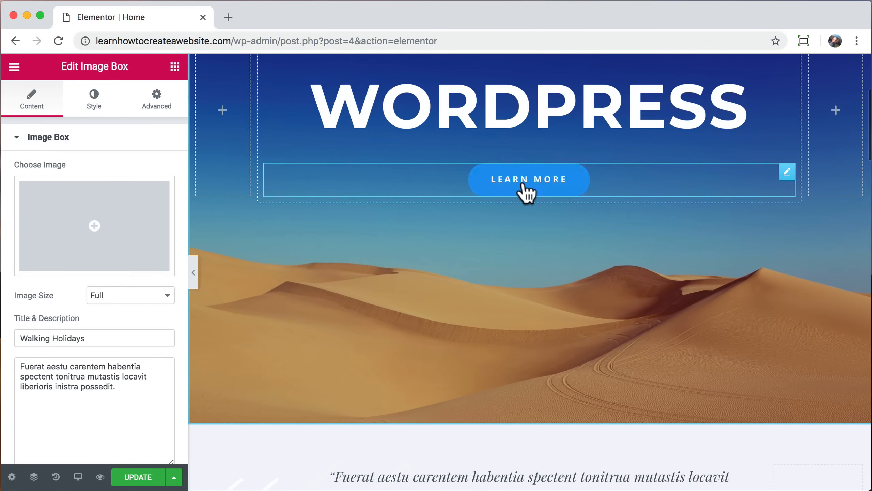
{"action": "right_click", "coordinate": [519, 185]}
{"action": "left_click", "coordinate": [557, 239]}
{"action": "scroll", "coordinate": [485, 255], "scroll_direction": "down", "scroll_amount": 5}
{"action": "scroll", "coordinate": [486, 255], "scroll_direction": "down", "scroll_amount": 10}
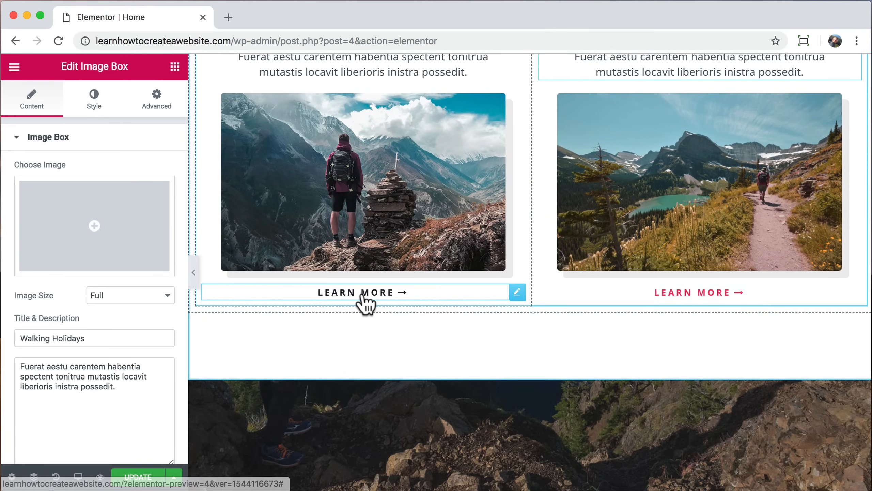
{"action": "right_click", "coordinate": [363, 293]}
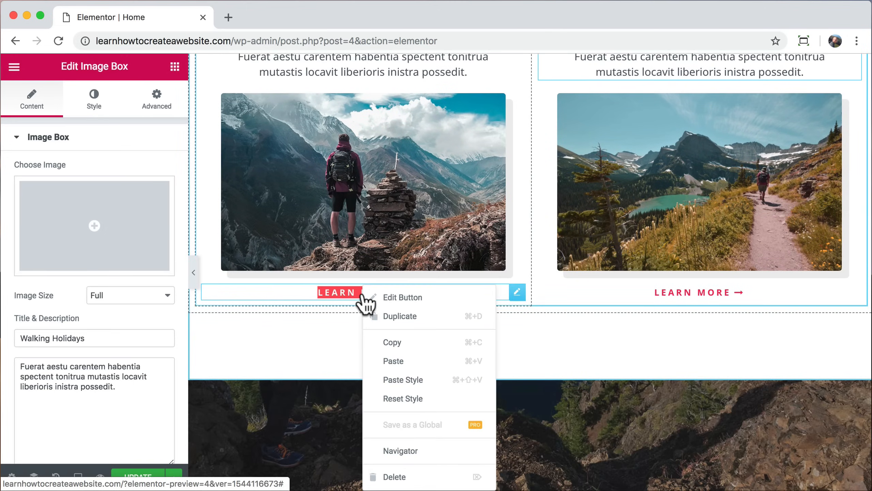
{"action": "left_click", "coordinate": [419, 379]}
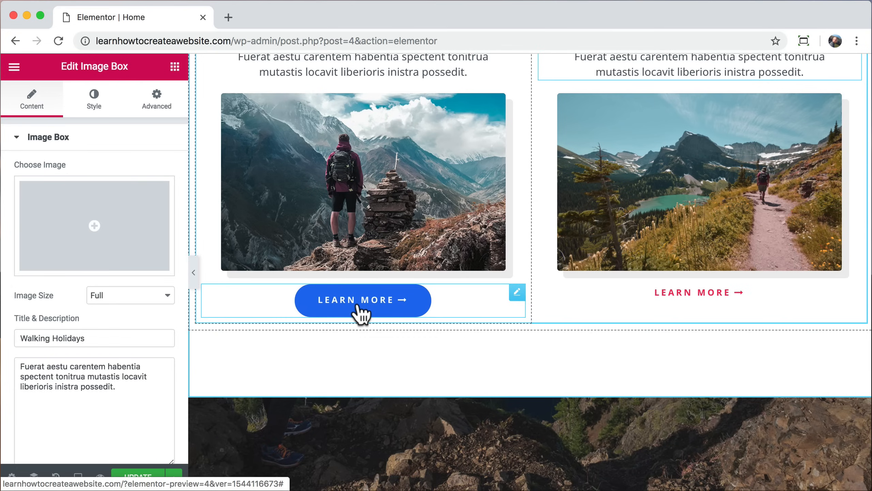
{"action": "left_click", "coordinate": [517, 292]}
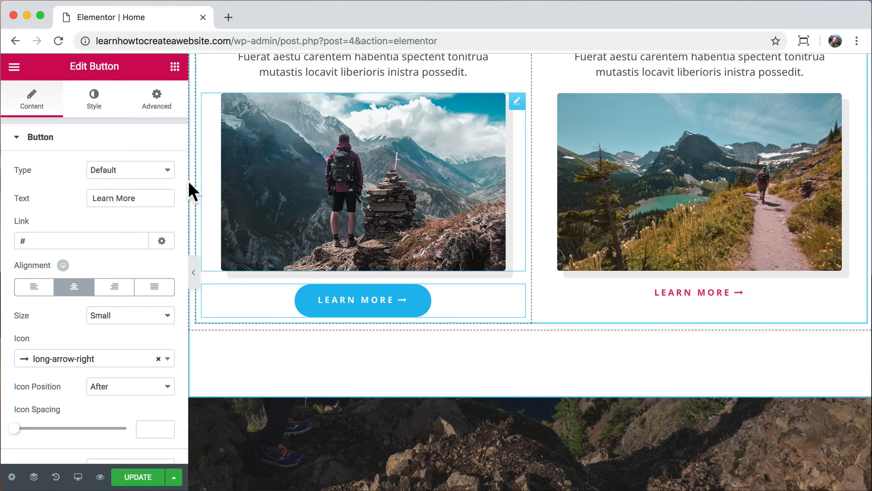
Step: Unlink the Everest LEARN MORE button's margins and give it a 35 px top margin
{"action": "left_click", "coordinate": [158, 101]}
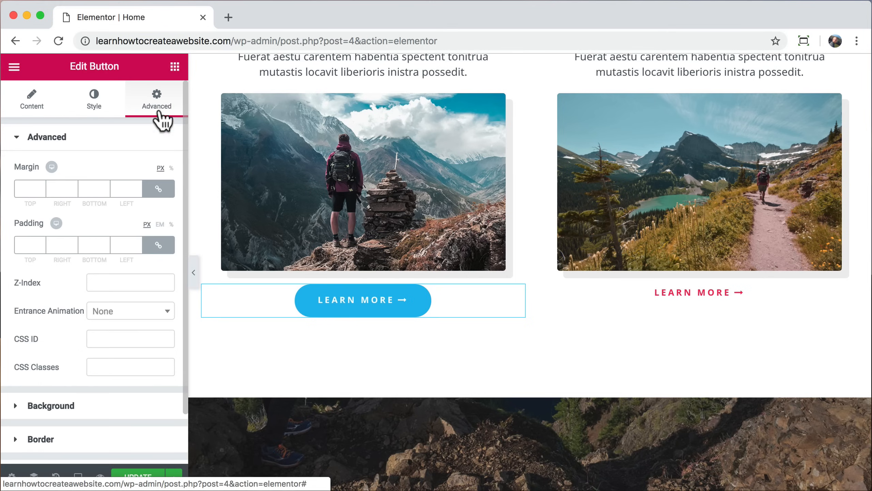
{"action": "left_click", "coordinate": [159, 189]}
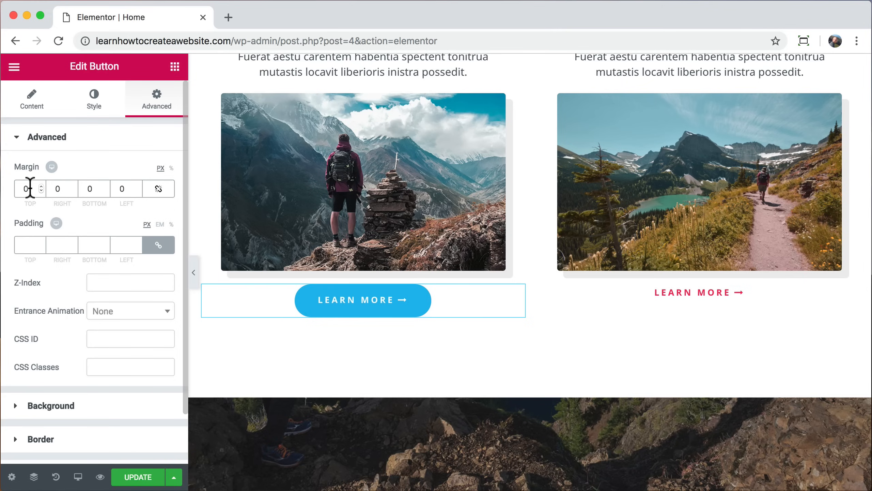
{"action": "type", "text": "90"}
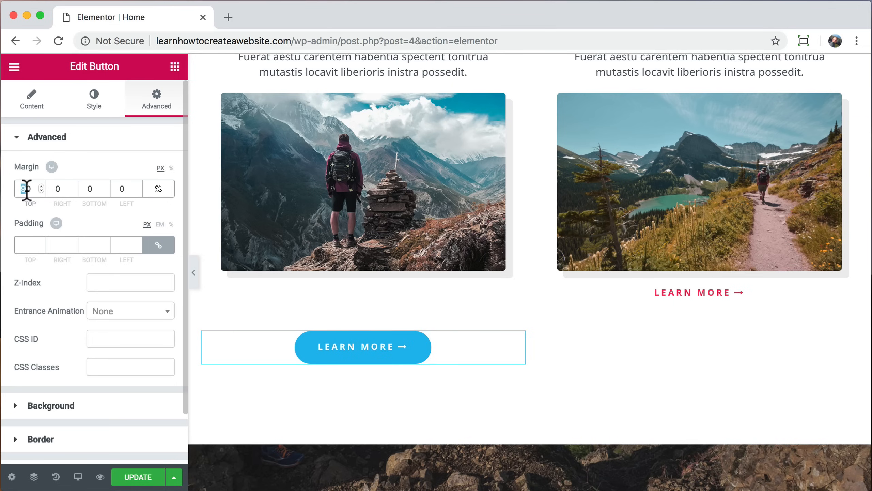
{"action": "type", "text": "35"}
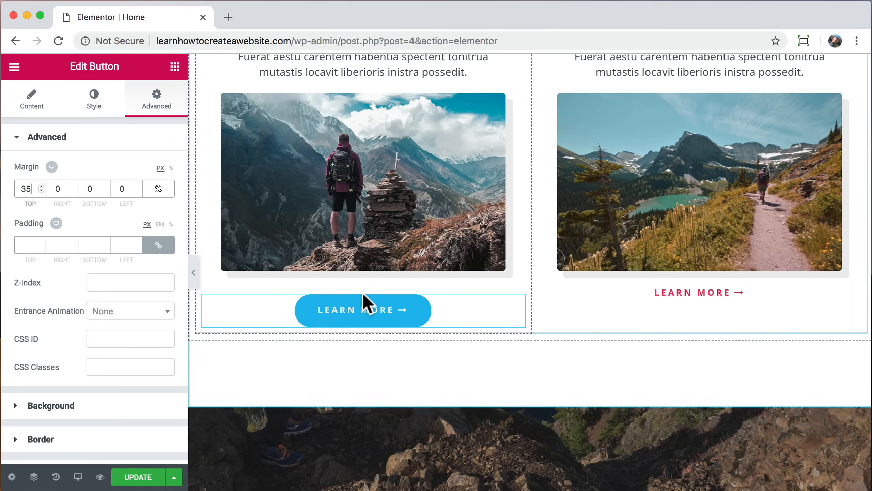
Step: Copy the left LEARN MORE button and paste its style onto the right LEARN MORE button
{"action": "right_click", "coordinate": [365, 301]}
{"action": "left_click", "coordinate": [401, 341]}
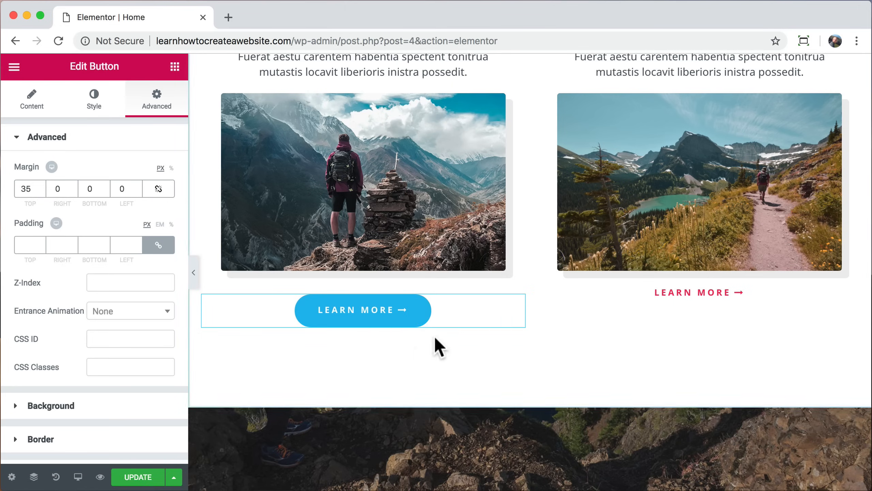
{"action": "right_click", "coordinate": [669, 295]}
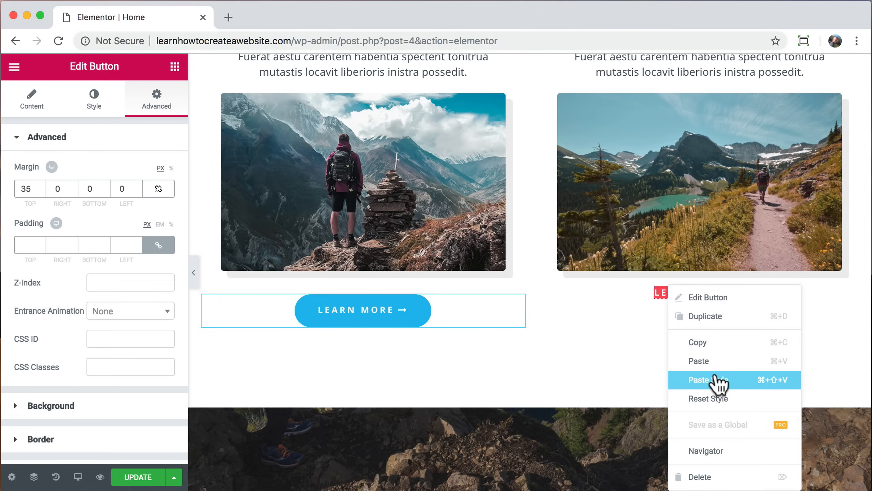
{"action": "left_click", "coordinate": [730, 379]}
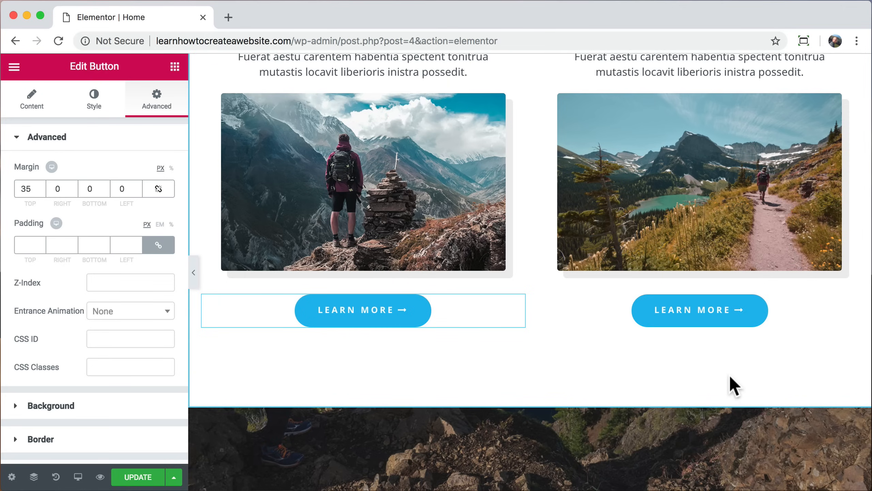
Step: Replace the Everest Camp Trek photo with services-1.jpg, the backpacker in a forest lake
{"action": "scroll", "coordinate": [733, 385], "scroll_direction": "up", "scroll_amount": 2}
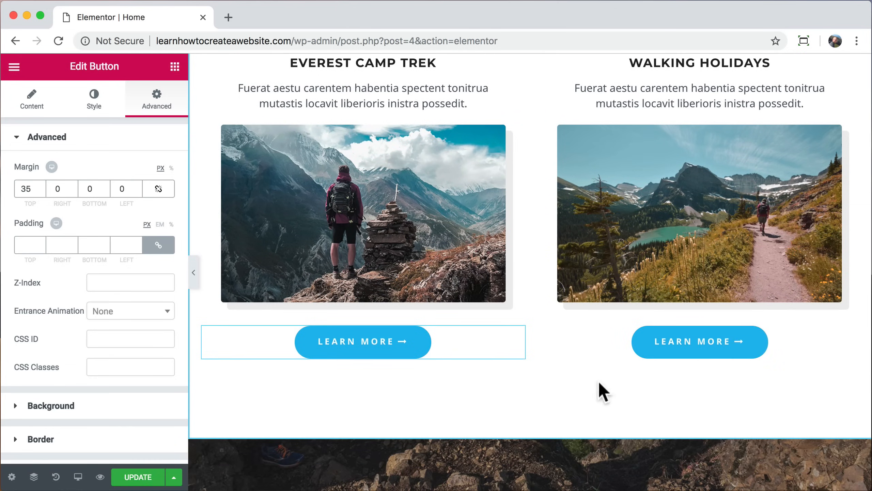
{"action": "left_click", "coordinate": [369, 197]}
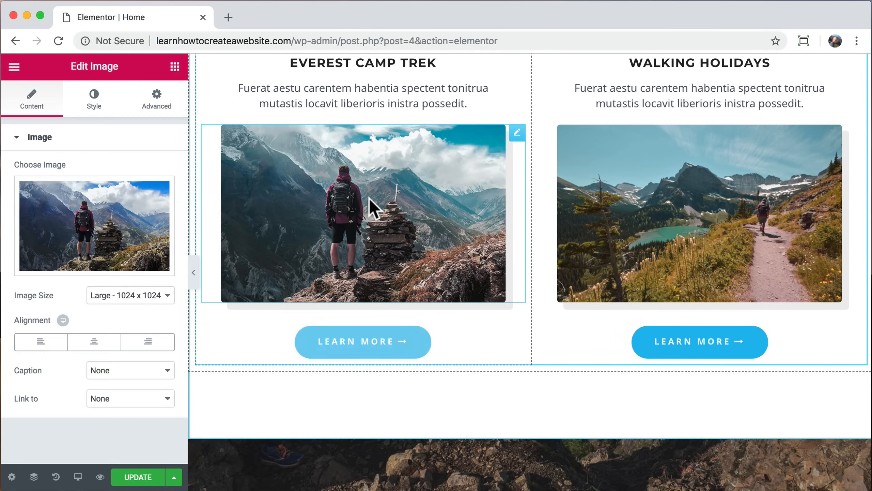
{"action": "left_click", "coordinate": [99, 213]}
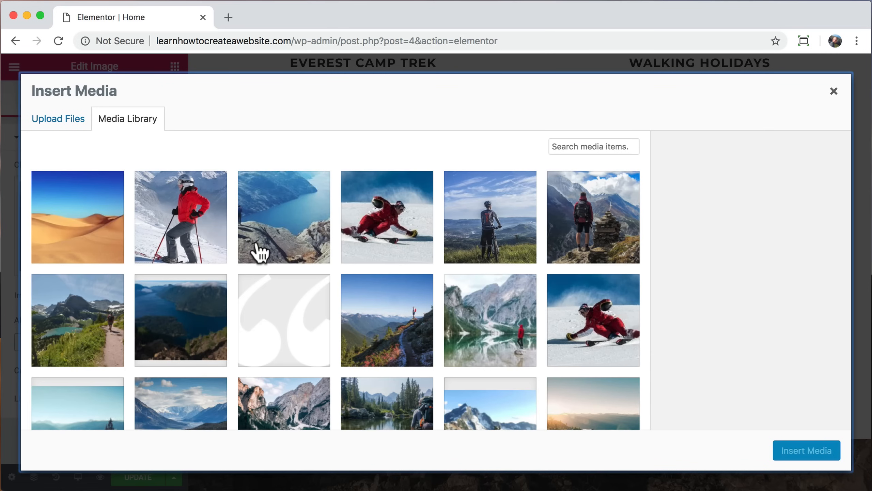
{"action": "scroll", "coordinate": [257, 251], "scroll_direction": "down", "scroll_amount": 3}
{"action": "left_click", "coordinate": [391, 318]}
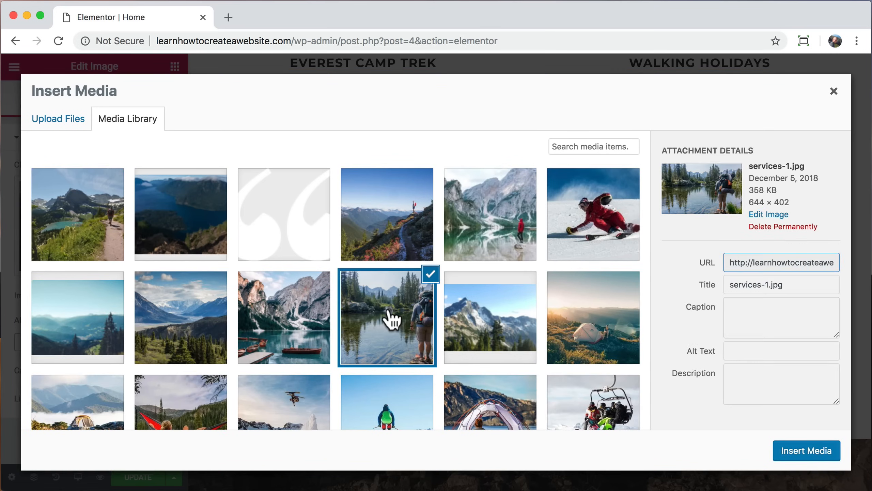
{"action": "left_click", "coordinate": [803, 451]}
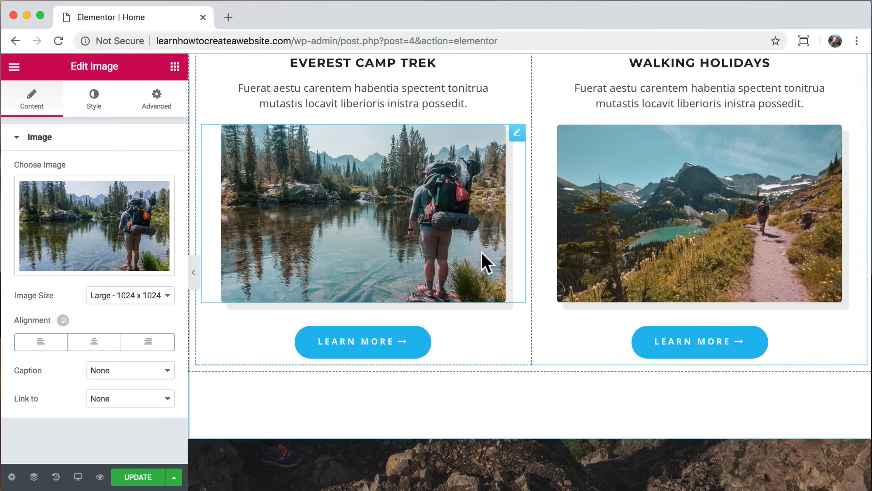
Step: Set the new photo's width to 89% and preview the page with the panel hidden
{"action": "left_click", "coordinate": [95, 101]}
{"action": "mouse_move", "coordinate": [114, 188]}
{"action": "left_mouse_down"}
{"action": "mouse_move", "coordinate": [24, 189]}
{"action": "mouse_move", "coordinate": [116, 175]}
{"action": "left_mouse_up"}
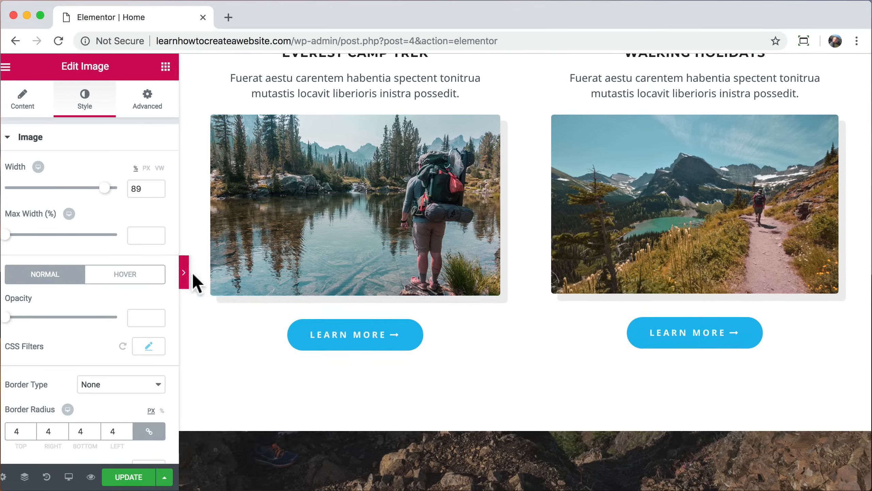
{"action": "left_click", "coordinate": [192, 274]}
{"action": "scroll", "coordinate": [428, 210], "scroll_direction": "up", "scroll_amount": 10}
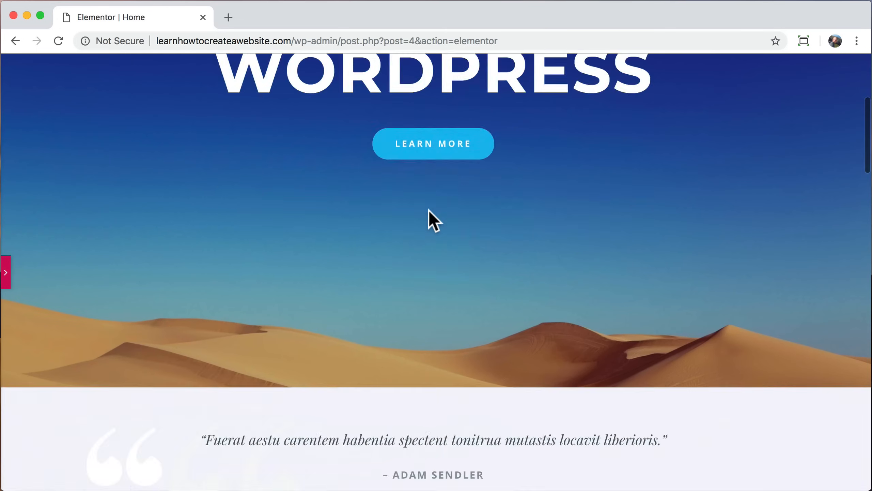
{"action": "scroll", "coordinate": [428, 210], "scroll_direction": "down", "scroll_amount": 10}
{"action": "scroll", "coordinate": [429, 210], "scroll_direction": "up", "scroll_amount": 1}
{"action": "left_click", "coordinate": [5, 271]}
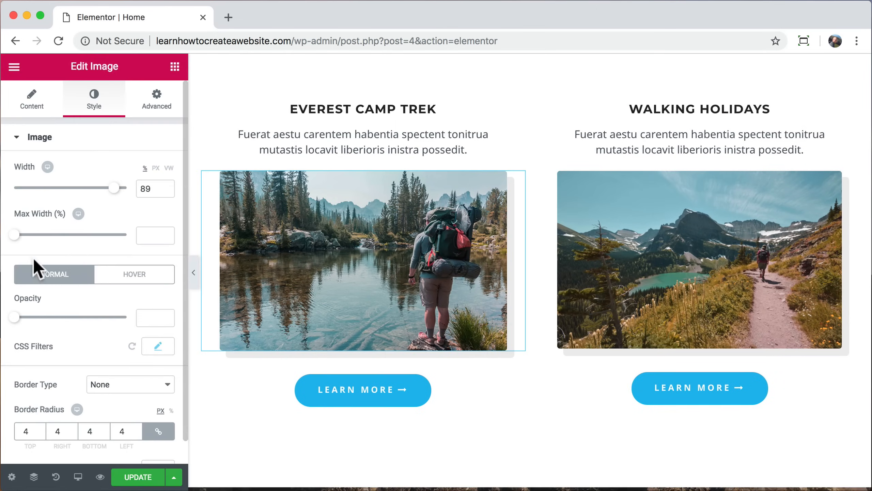
{"action": "scroll", "coordinate": [228, 464], "scroll_direction": "down", "scroll_amount": 10}
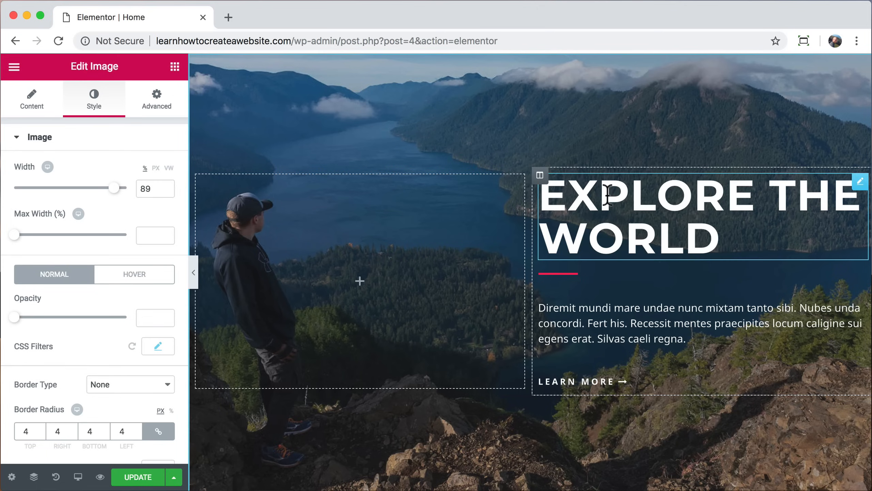
Step: Try a green text colour on the Explore the World heading, then reset it to white
{"action": "left_click", "coordinate": [607, 195]}
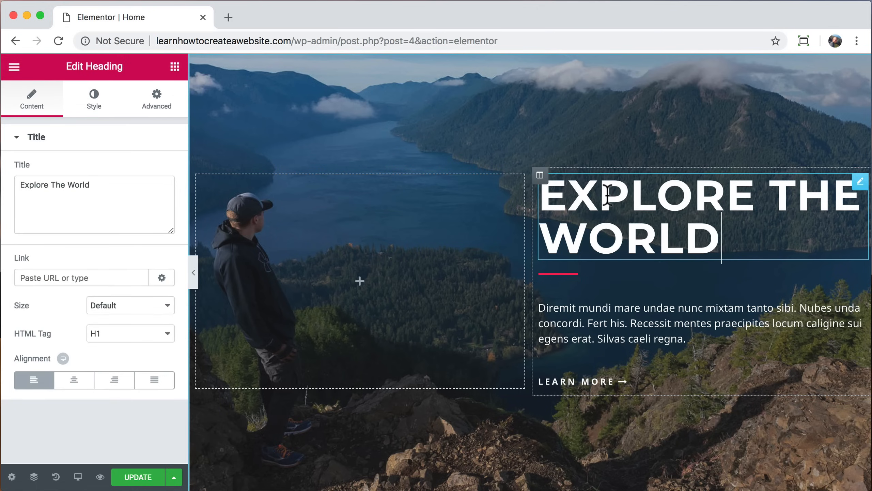
{"action": "left_click", "coordinate": [90, 106]}
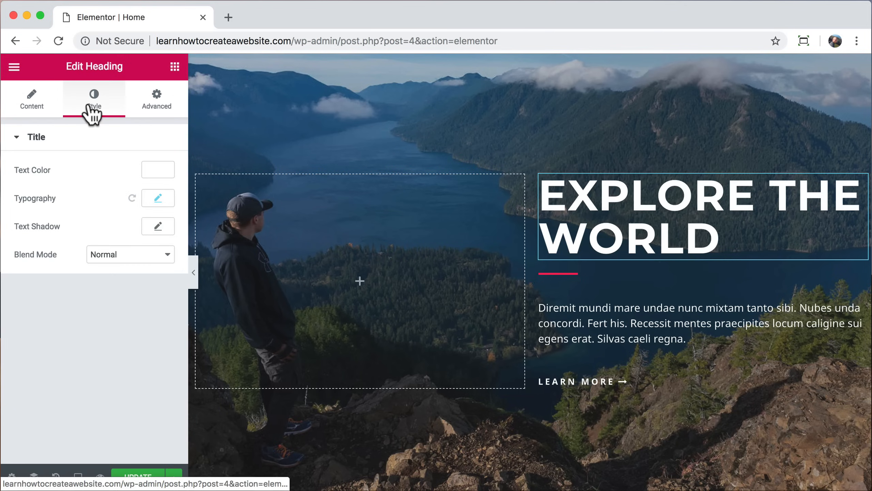
{"action": "left_click", "coordinate": [151, 173]}
{"action": "left_click", "coordinate": [103, 264]}
{"action": "left_click_drag", "start_coordinate": [103, 265], "coordinate": [45, 216]}
{"action": "left_click", "coordinate": [104, 171]}
{"action": "left_click", "coordinate": [128, 317]}
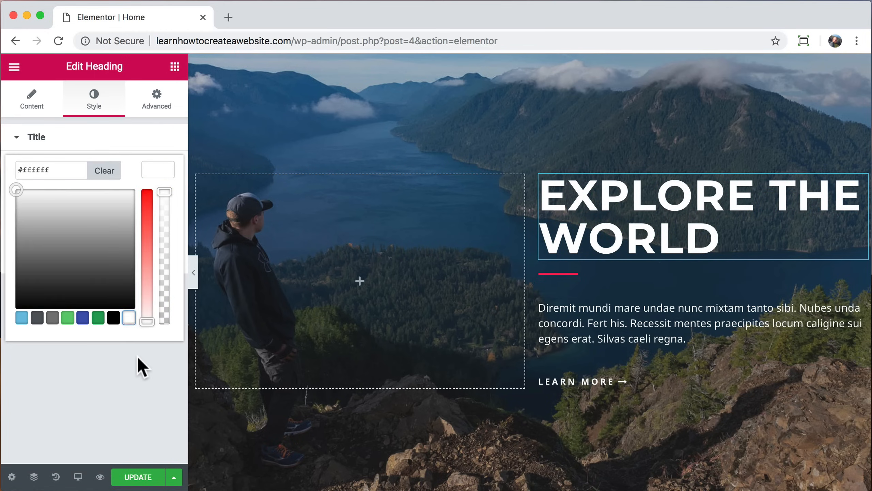
{"action": "left_click", "coordinate": [140, 364]}
Step: Drag a Video widget into the empty left column, then start a new browser tab
{"action": "left_click", "coordinate": [174, 67]}
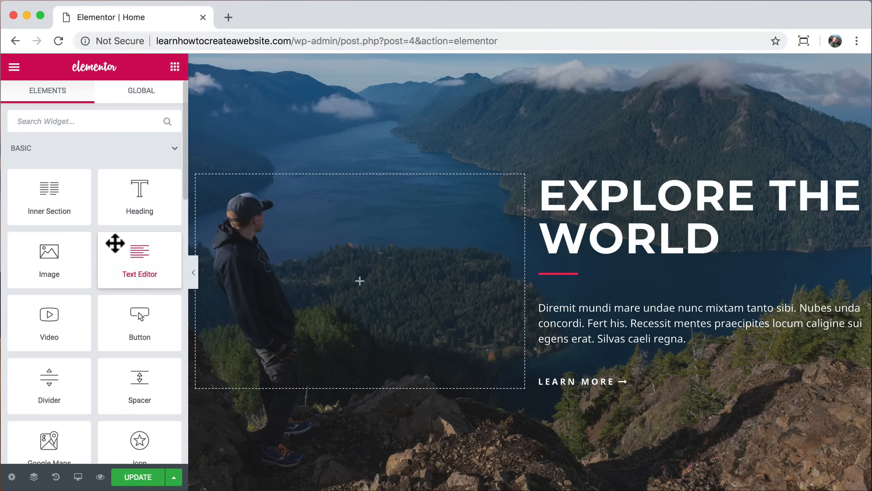
{"action": "left_click_drag", "start_coordinate": [52, 332], "coordinate": [346, 282]}
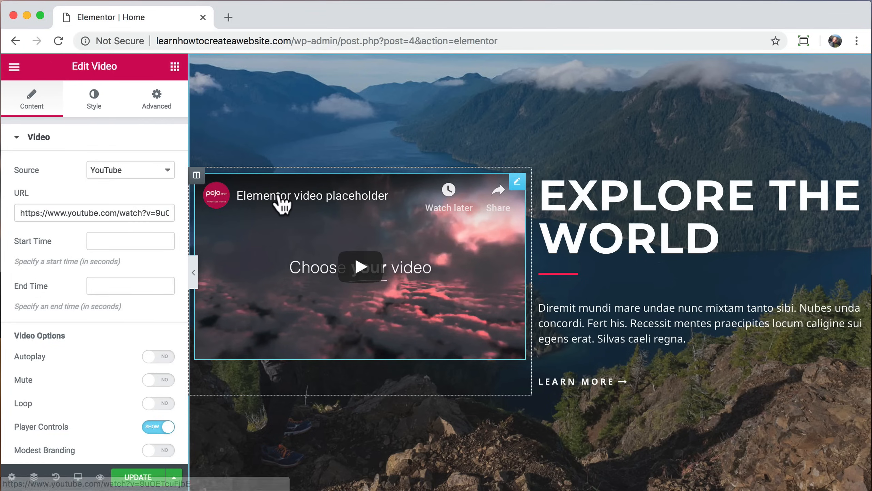
{"action": "left_click", "coordinate": [228, 17]}
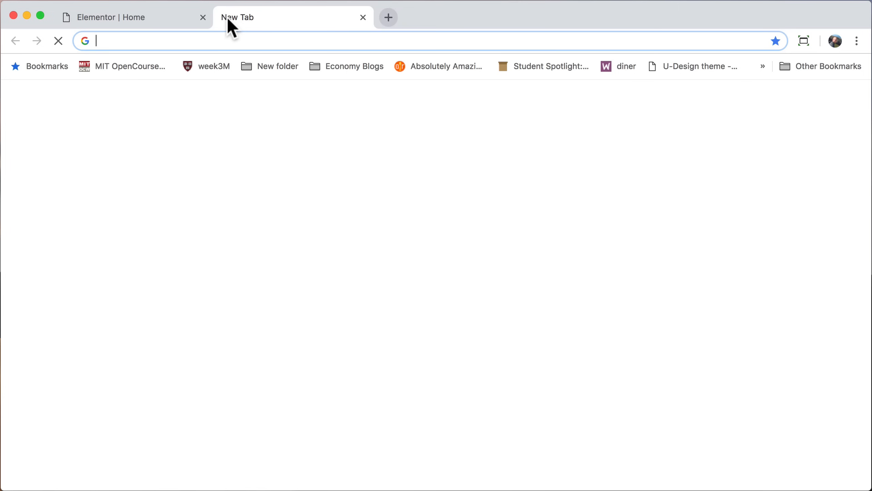
Step: Go to YouTube, search 'gopro surfing', and open the Surfing Mentawai Islands video
{"action": "type", "text": "youtube.com"}
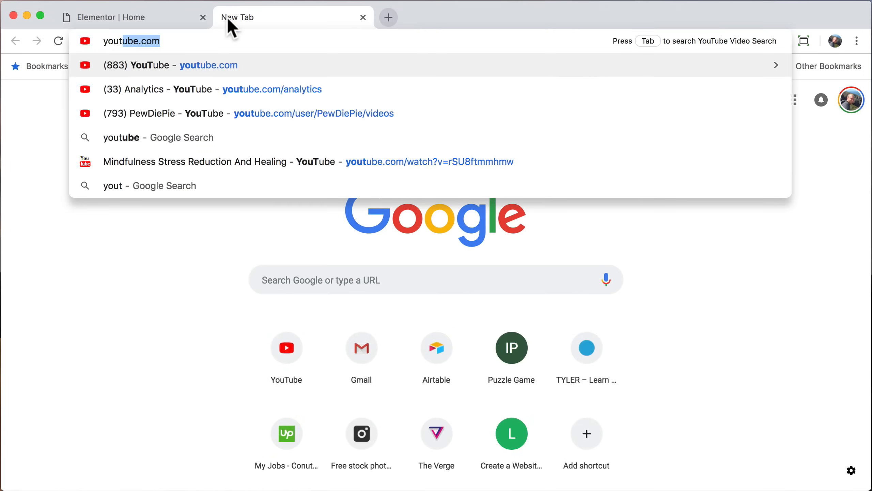
{"action": "key", "text": "Return"}
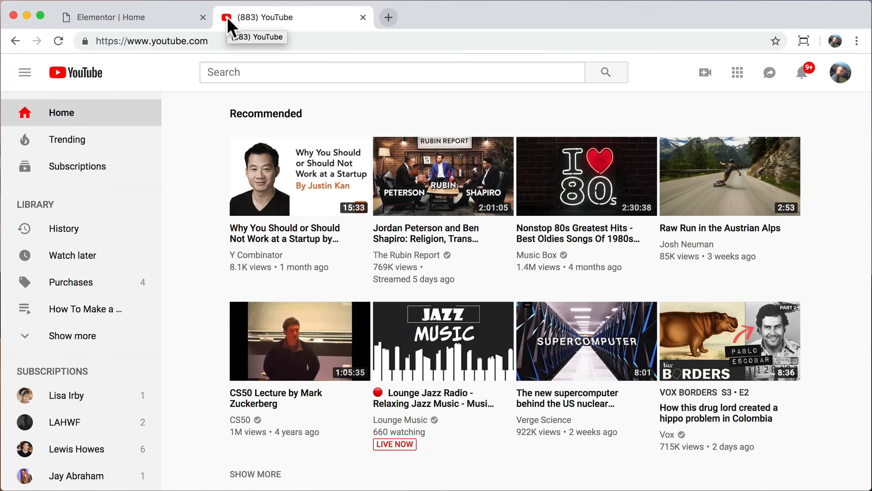
{"action": "left_click", "coordinate": [246, 76]}
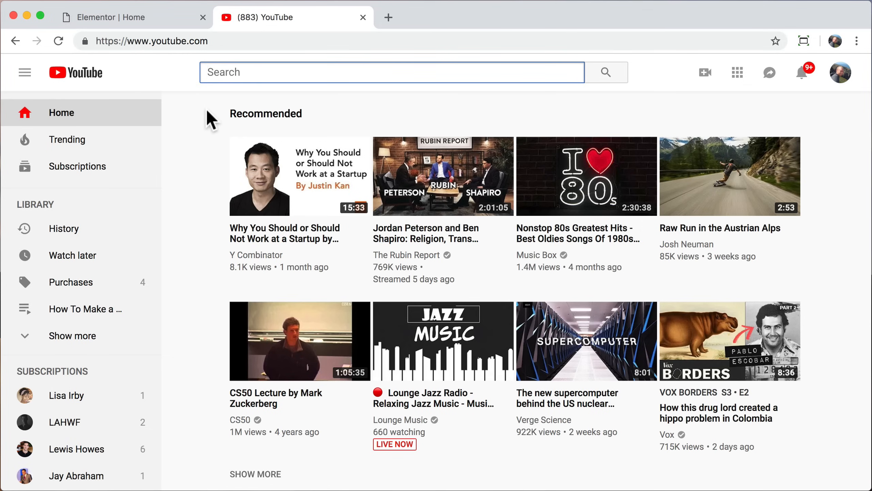
{"action": "type", "text": "gopro surfing"}
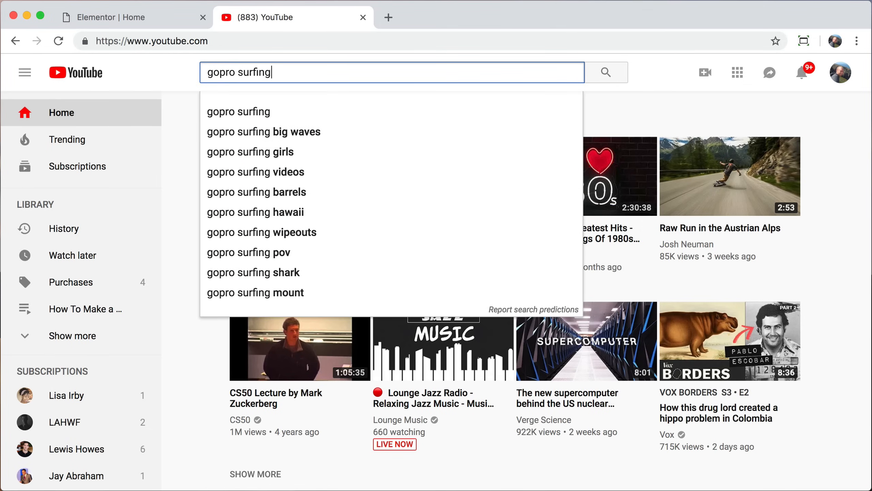
{"action": "key", "text": "Return"}
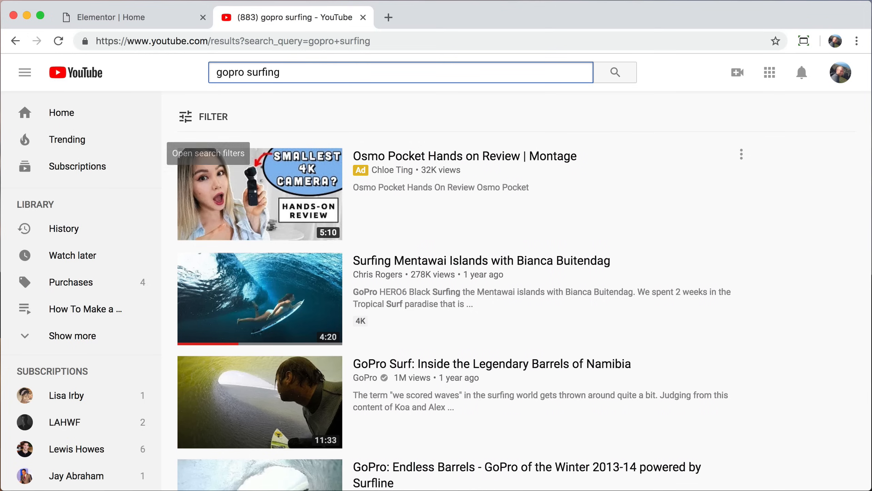
{"action": "left_click", "coordinate": [401, 264]}
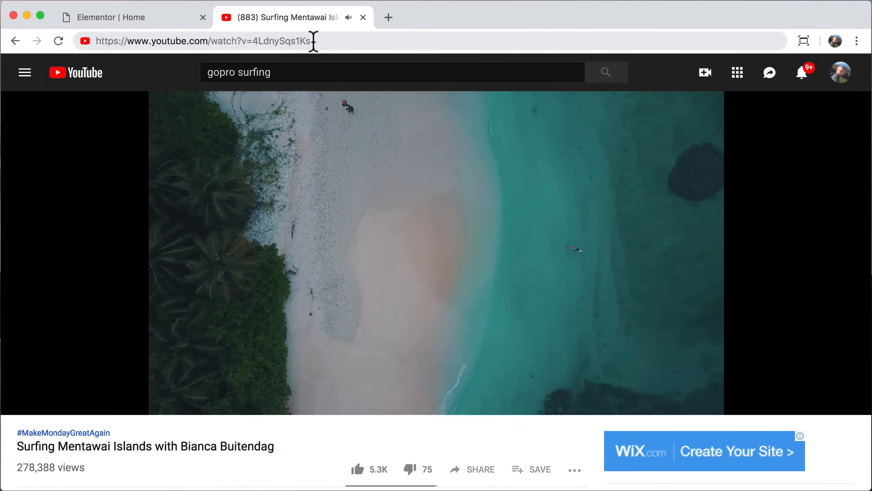
Step: Copy the video's web address from the address bar and close the YouTube tab
{"action": "left_click", "coordinate": [310, 41]}
{"action": "right_click", "coordinate": [243, 41]}
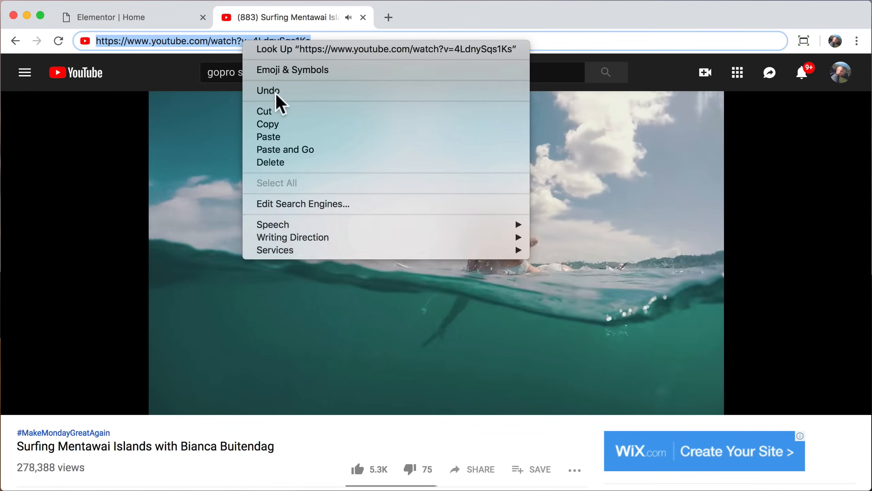
{"action": "left_click", "coordinate": [276, 136]}
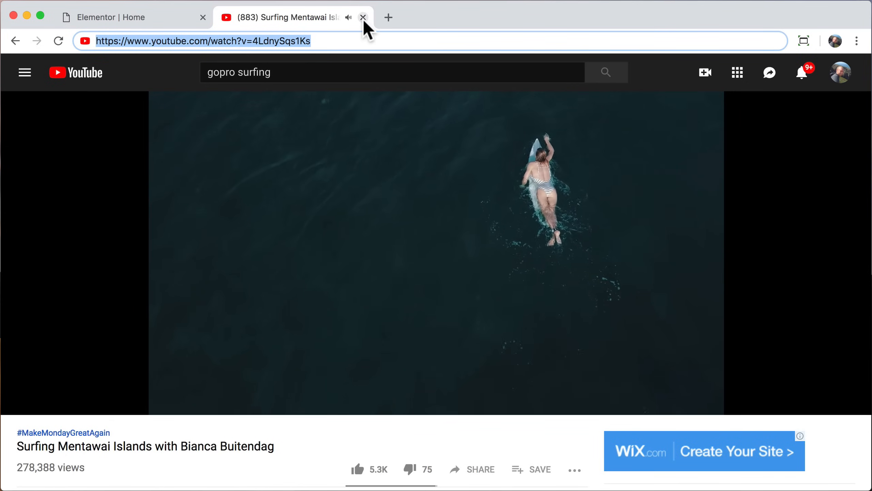
{"action": "left_click", "coordinate": [363, 18]}
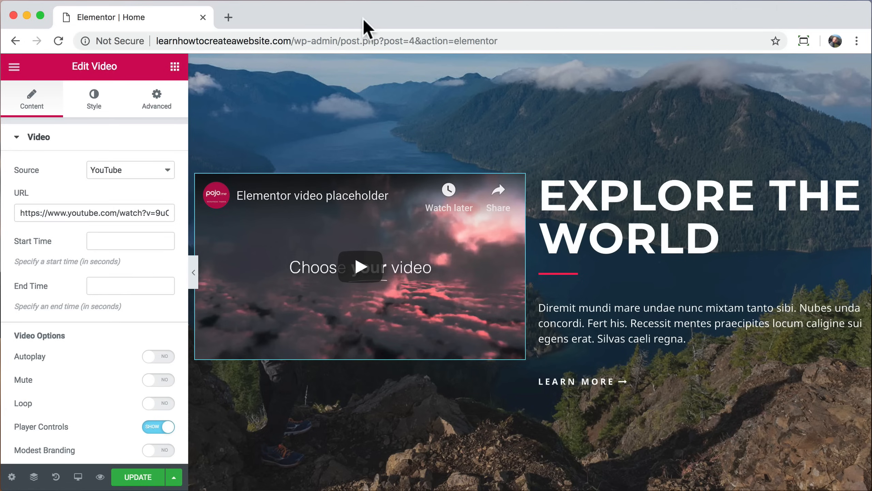
{"action": "left_click", "coordinate": [119, 213]}
{"action": "key", "text": "super+a"}
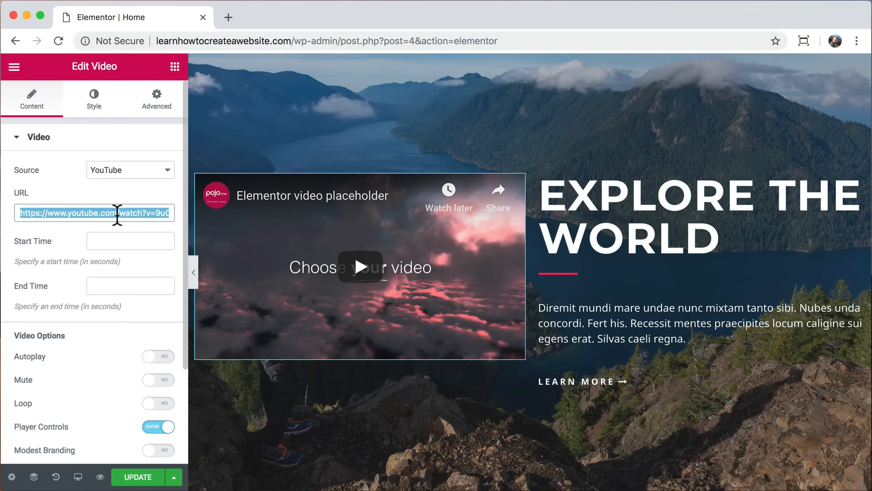
{"action": "right_click", "coordinate": [117, 214]}
{"action": "left_click", "coordinate": [151, 321]}
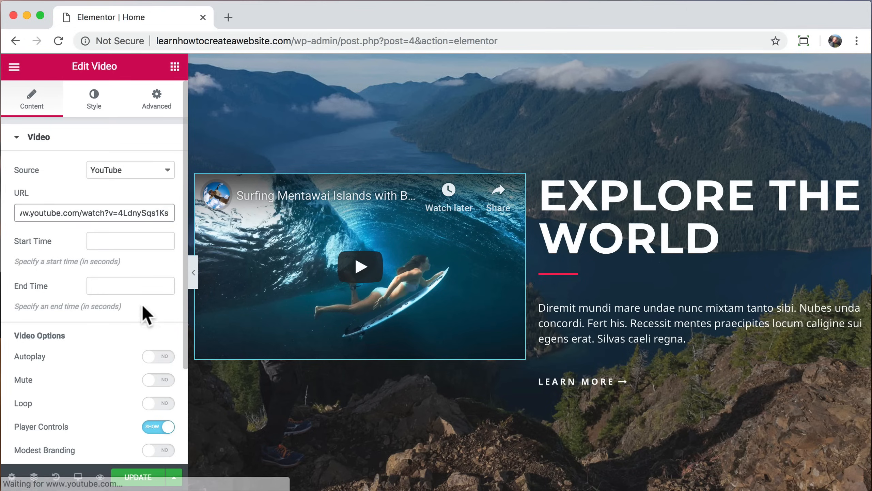
{"action": "left_click", "coordinate": [115, 242]}
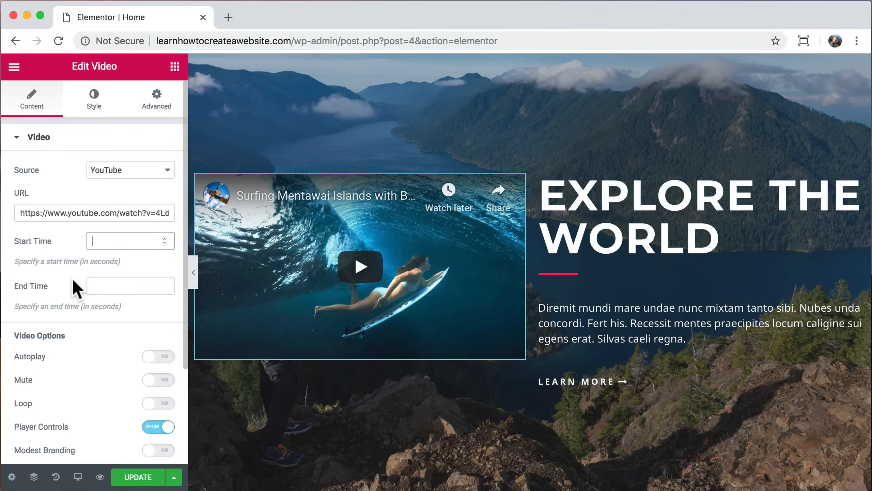
{"action": "type", "text": "70"}
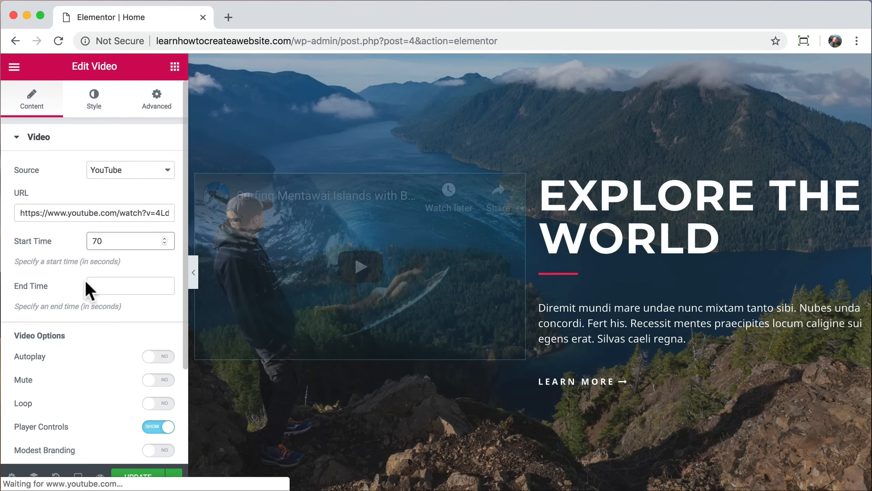
{"action": "left_click", "coordinate": [112, 284]}
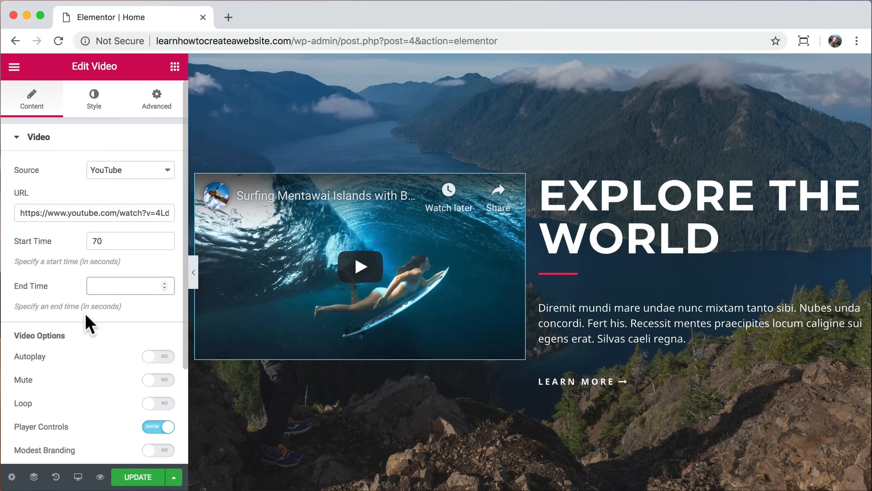
{"action": "left_click", "coordinate": [193, 270]}
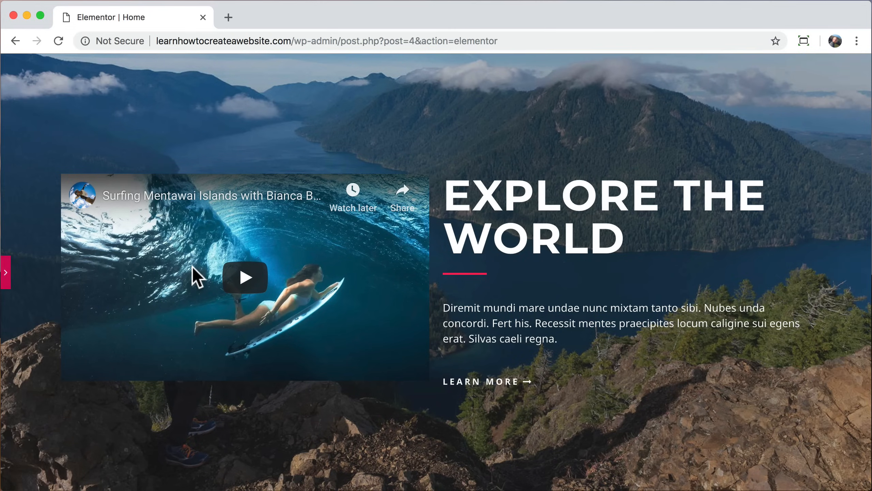
{"action": "left_click", "coordinate": [244, 275]}
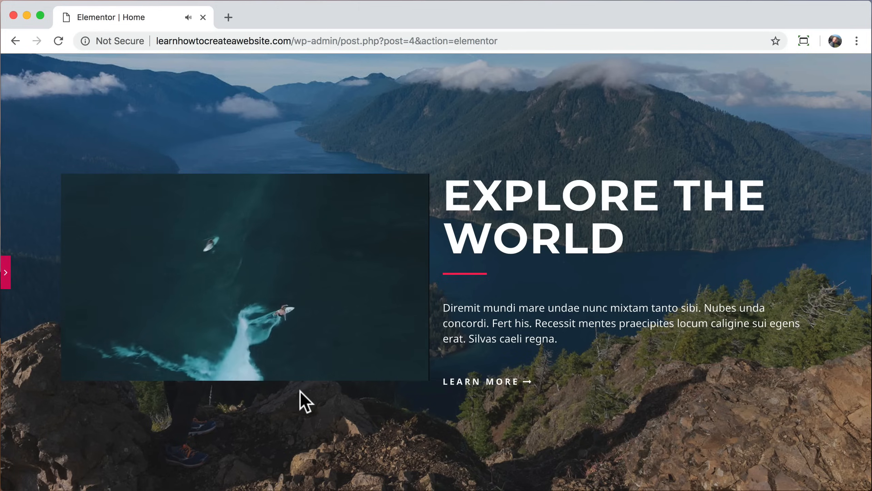
{"action": "scroll", "coordinate": [300, 390], "scroll_direction": "down", "scroll_amount": 1}
{"action": "scroll", "coordinate": [299, 391], "scroll_direction": "down", "scroll_amount": 5}
{"action": "scroll", "coordinate": [300, 391], "scroll_direction": "up", "scroll_amount": 5}
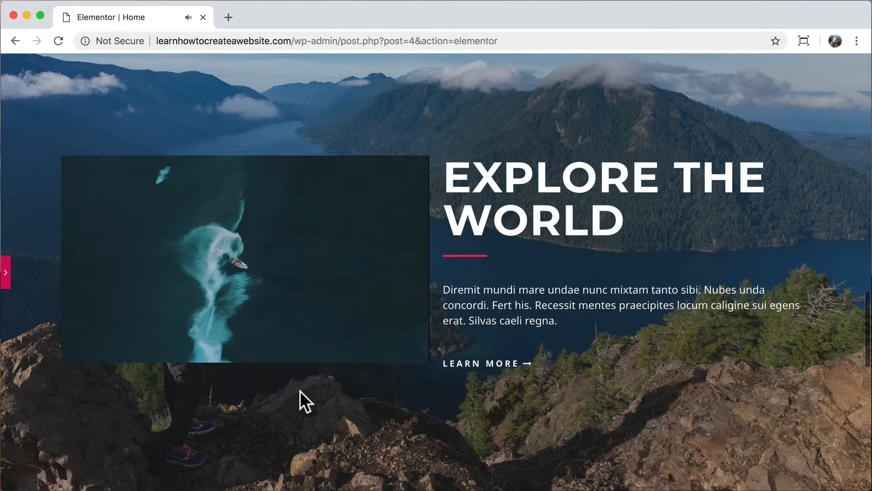
{"action": "scroll", "coordinate": [300, 391], "scroll_direction": "down", "scroll_amount": 3}
{"action": "scroll", "coordinate": [300, 391], "scroll_direction": "up", "scroll_amount": 2}
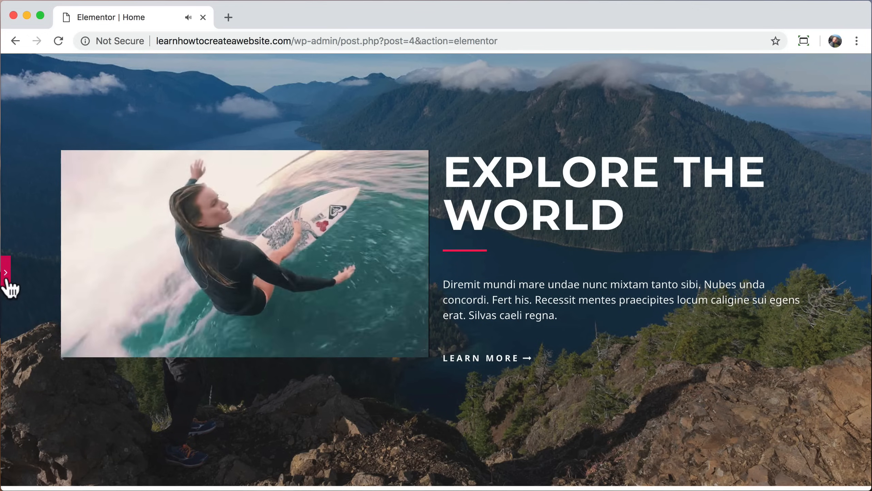
{"action": "left_click", "coordinate": [86, 345]}
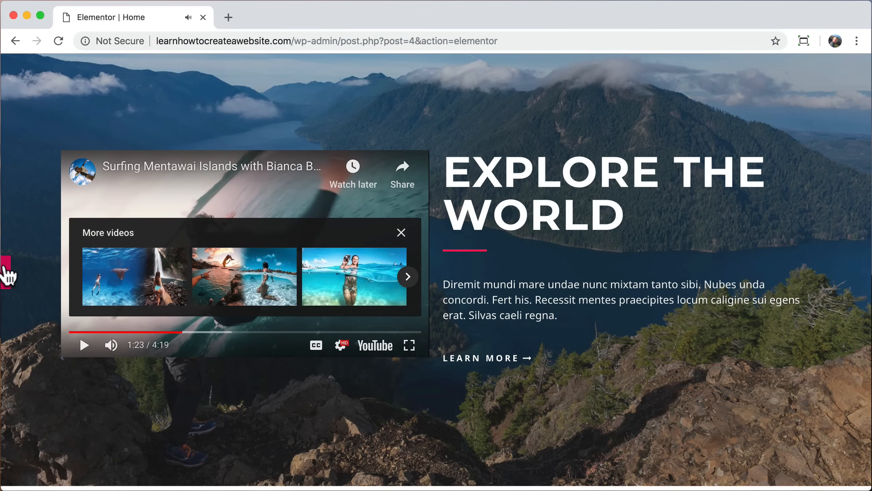
{"action": "left_click", "coordinate": [6, 273]}
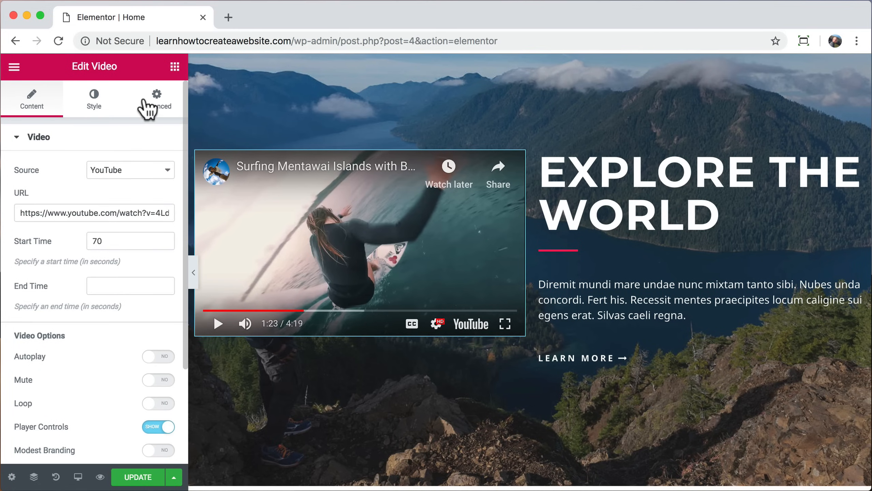
Step: Unlink the video's margins and enter a 50 px right margin
{"action": "left_click", "coordinate": [147, 109]}
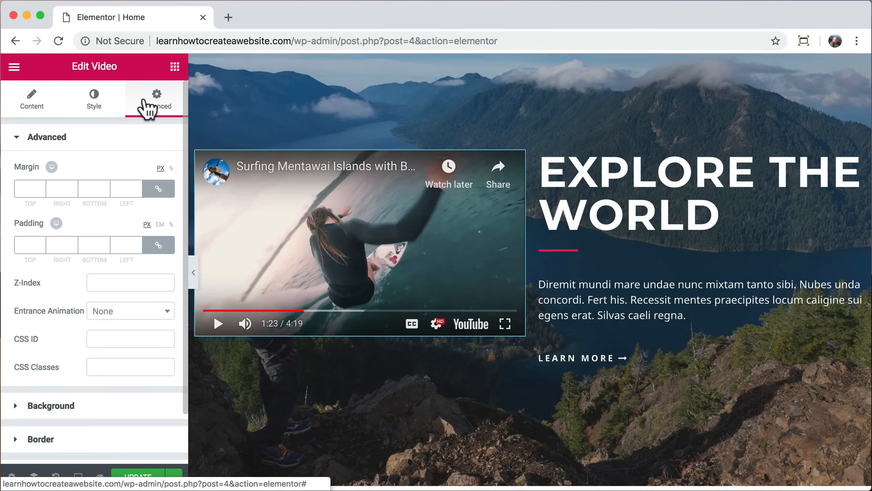
{"action": "left_click", "coordinate": [160, 192]}
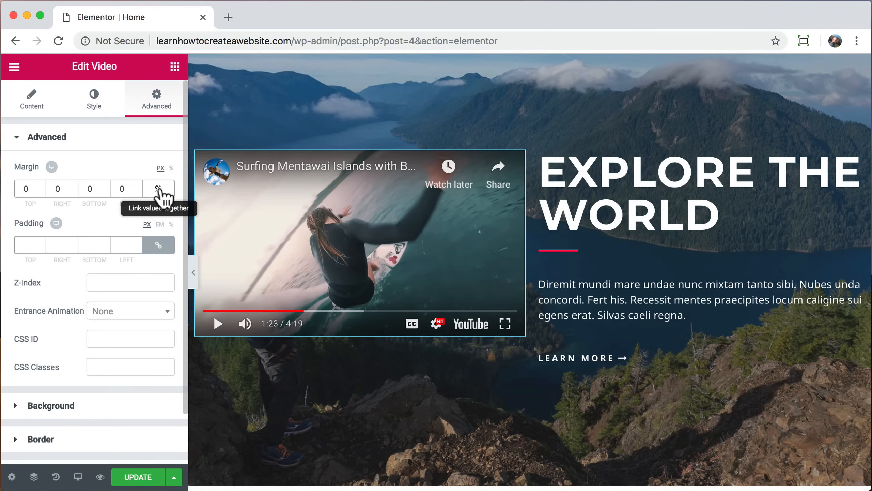
{"action": "left_click", "coordinate": [55, 190]}
{"action": "type", "text": "5"}
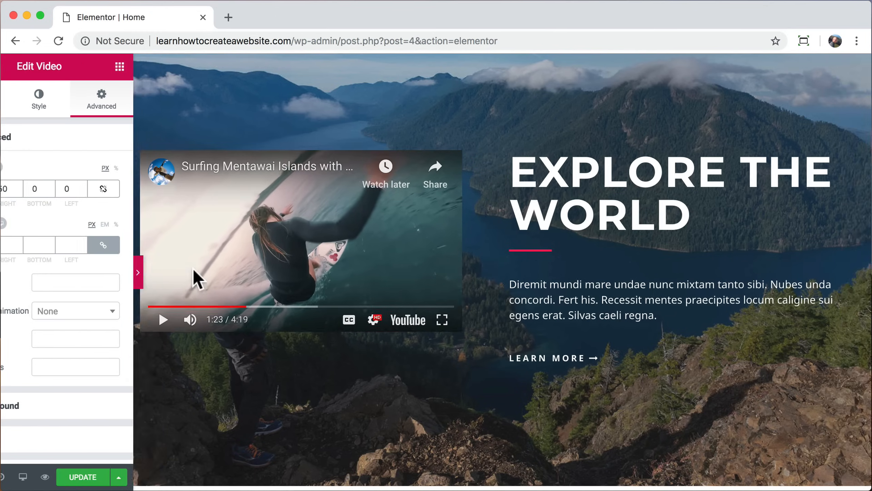
Step: Preview the video with the 50 px margin, then set the right margin back to 0
{"action": "left_click", "coordinate": [193, 272]}
{"action": "left_click", "coordinate": [84, 328]}
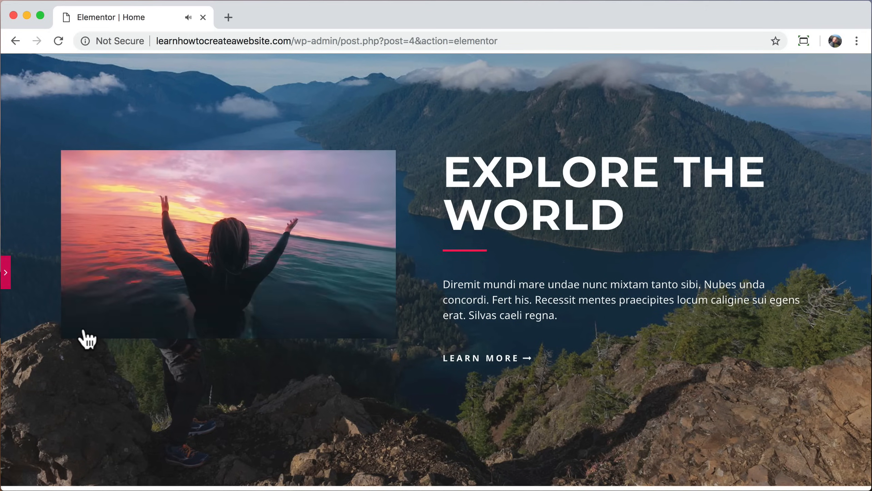
{"action": "left_click", "coordinate": [85, 327]}
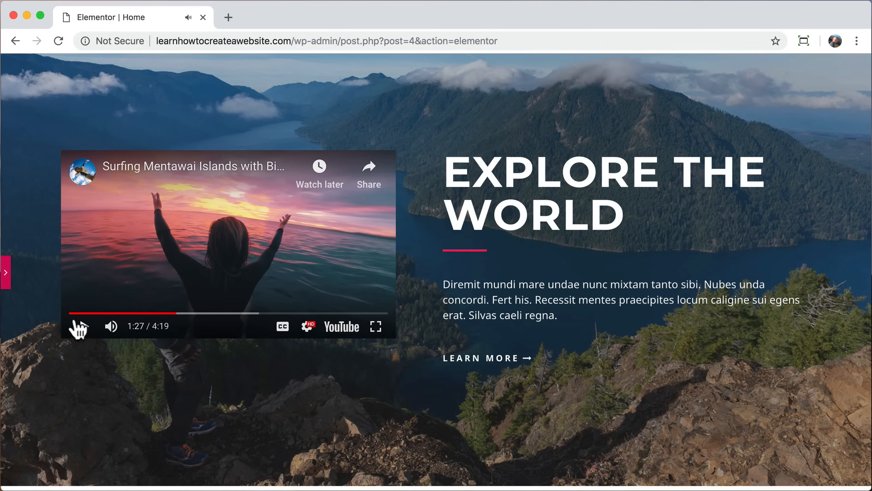
{"action": "left_click", "coordinate": [6, 273]}
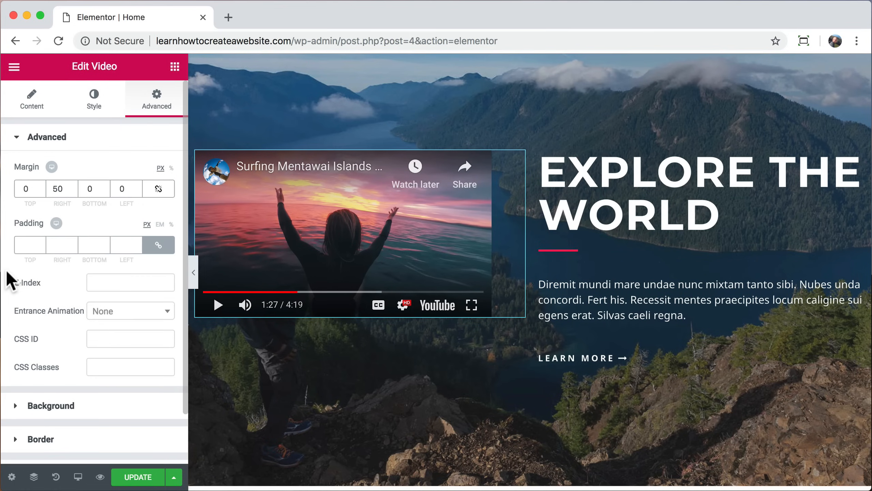
{"action": "left_click", "coordinate": [57, 189]}
{"action": "key", "text": "BackSpace"}
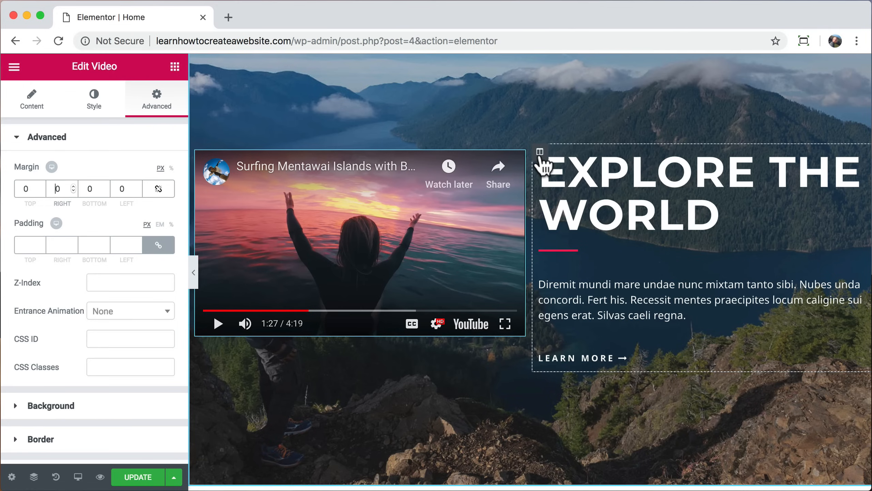
Step: Delete the Explore the World column and preview the surfing video playing at full width
{"action": "left_click", "coordinate": [541, 153]}
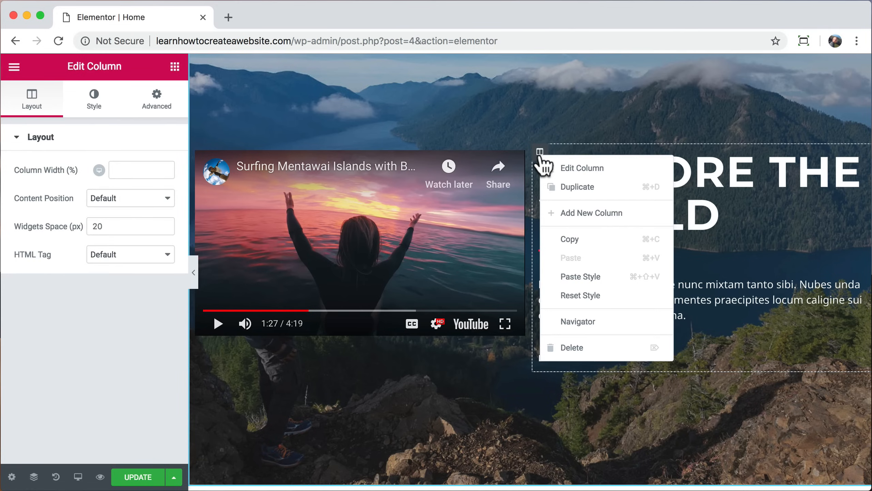
{"action": "left_click", "coordinate": [580, 348]}
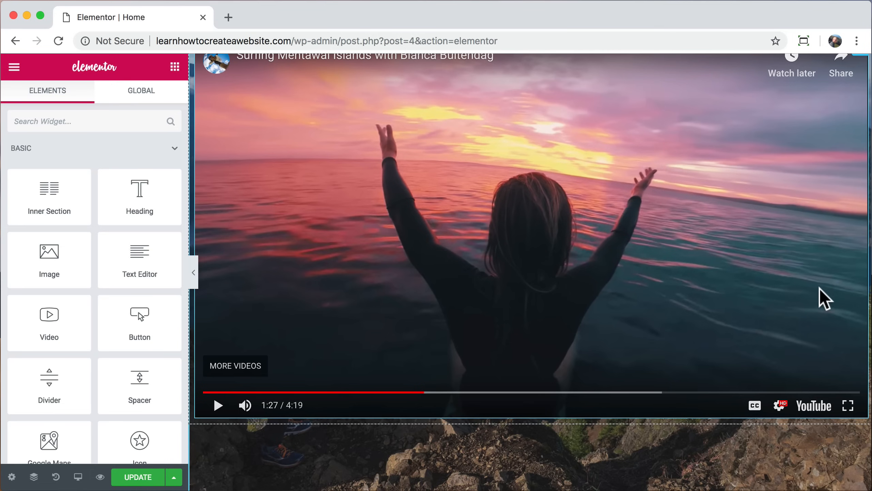
{"action": "left_click_drag", "start_coordinate": [370, 392], "coordinate": [185, 403]}
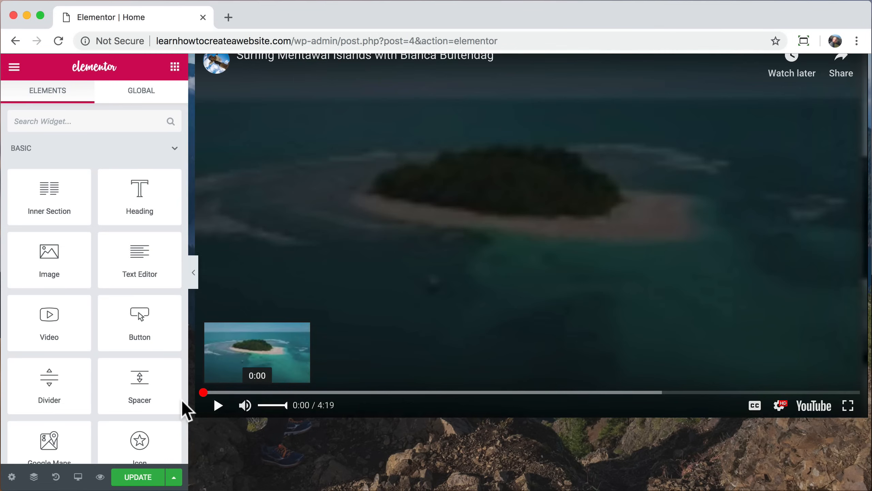
{"action": "left_click", "coordinate": [219, 406]}
{"action": "left_click", "coordinate": [232, 392]}
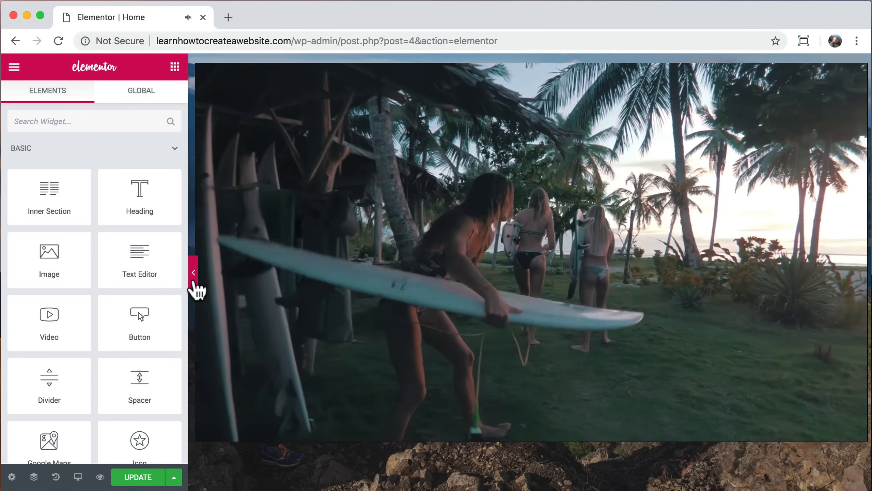
{"action": "left_click", "coordinate": [194, 285]}
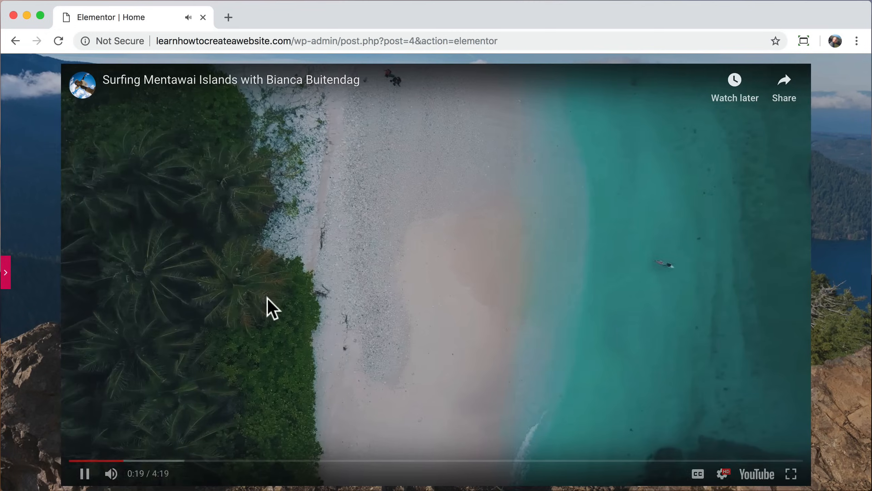
{"action": "left_click", "coordinate": [7, 279]}
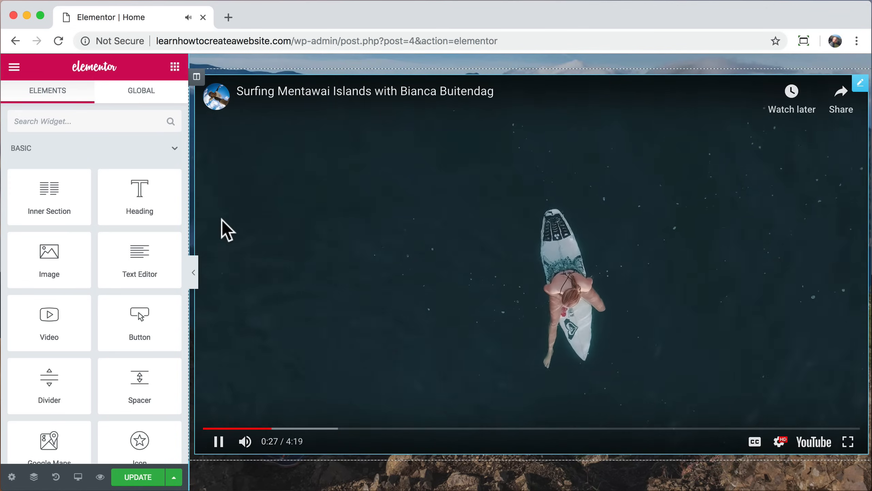
{"action": "left_click", "coordinate": [221, 220]}
{"action": "scroll", "coordinate": [222, 219], "scroll_direction": "up", "scroll_amount": 5}
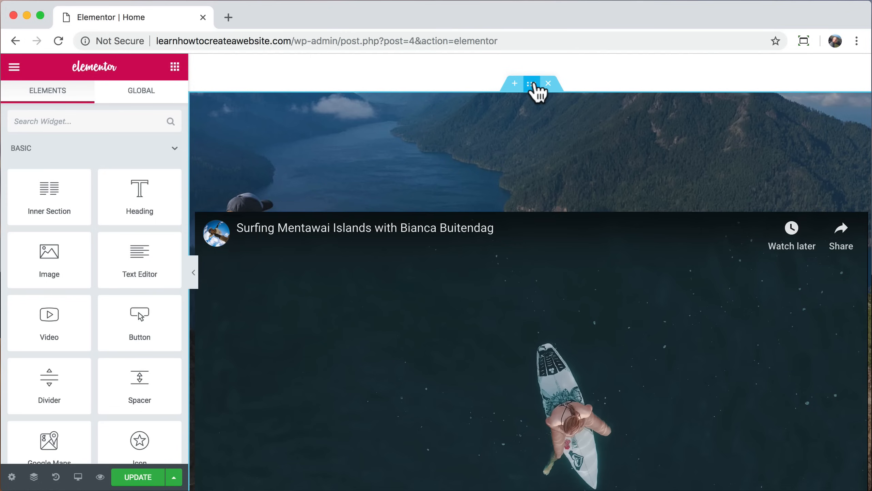
Step: Set the section's boxed content width to 900
{"action": "left_click", "coordinate": [530, 84]}
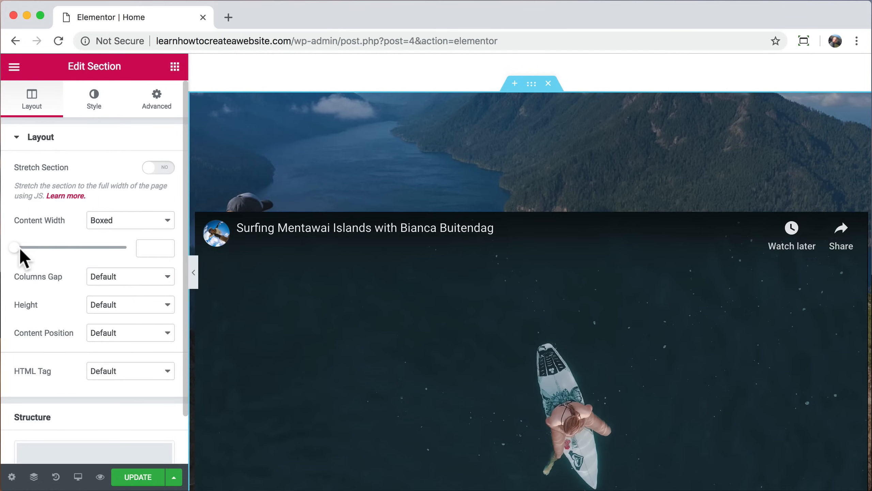
{"action": "left_click_drag", "start_coordinate": [15, 248], "coordinate": [55, 248]}
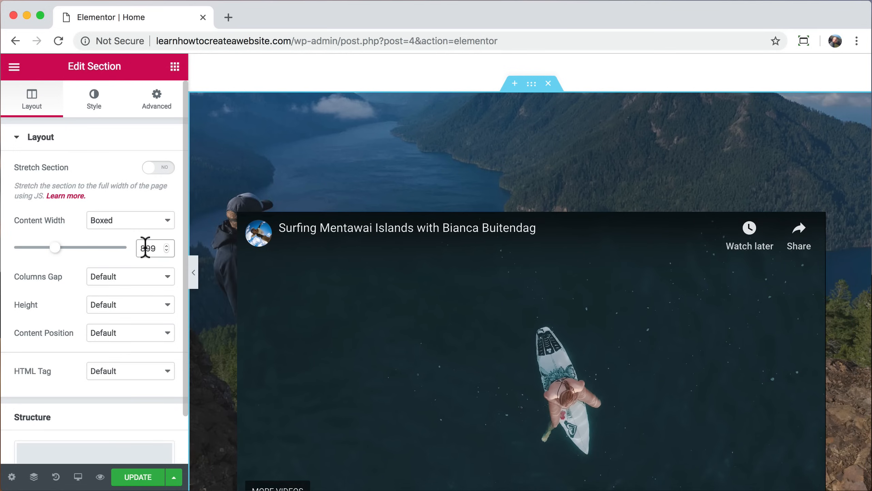
{"action": "type", "text": "900"}
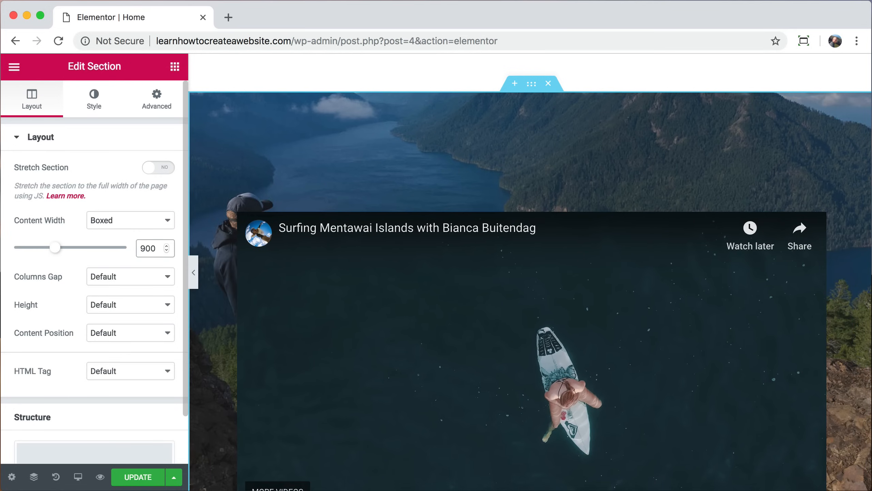
Step: Preview the narrower, centred video over the mountain background, playing and pausing it
{"action": "left_click", "coordinate": [191, 282]}
{"action": "scroll", "coordinate": [277, 275], "scroll_direction": "down", "scroll_amount": 5}
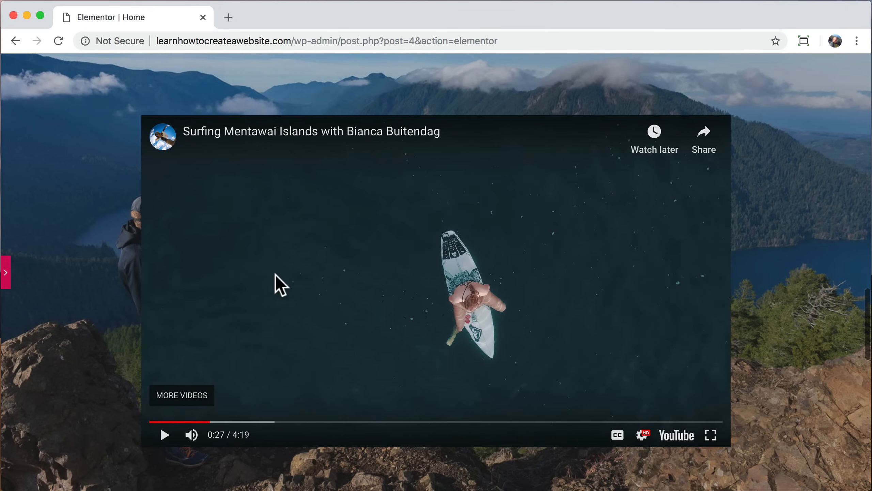
{"action": "left_click", "coordinate": [165, 434]}
{"action": "scroll", "coordinate": [266, 383], "scroll_direction": "down", "scroll_amount": 1}
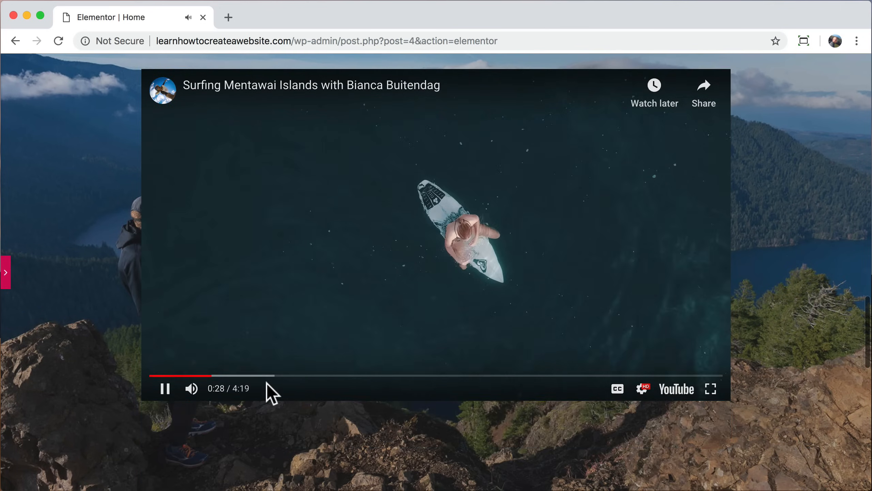
{"action": "scroll", "coordinate": [267, 383], "scroll_direction": "up", "scroll_amount": 3}
{"action": "scroll", "coordinate": [266, 383], "scroll_direction": "down", "scroll_amount": 1}
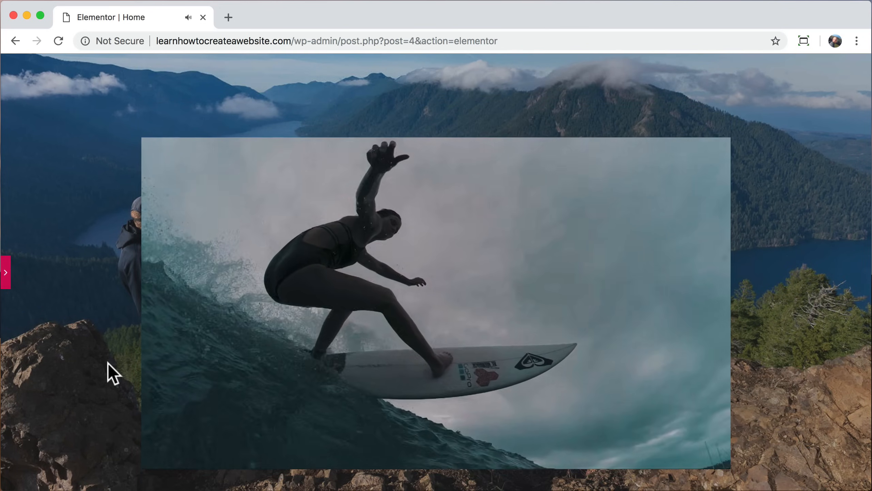
{"action": "scroll", "coordinate": [110, 367], "scroll_direction": "down", "scroll_amount": 1}
{"action": "scroll", "coordinate": [109, 363], "scroll_direction": "down", "scroll_amount": 1}
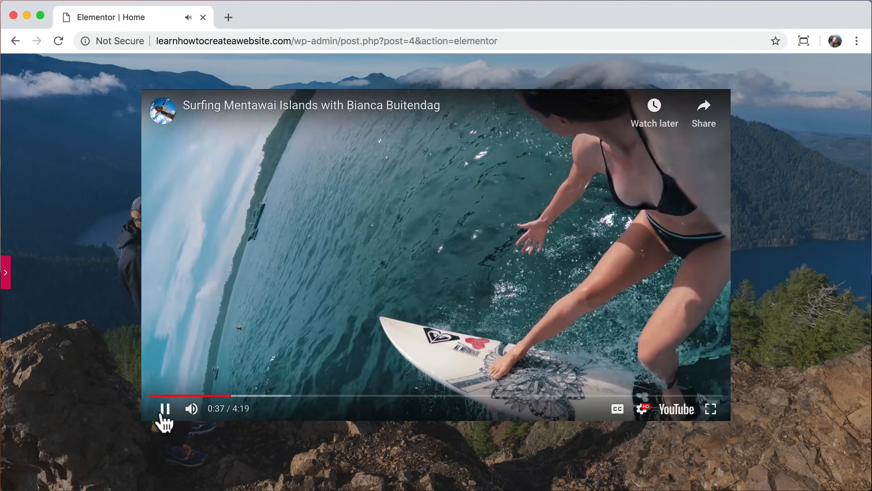
{"action": "left_click", "coordinate": [163, 412]}
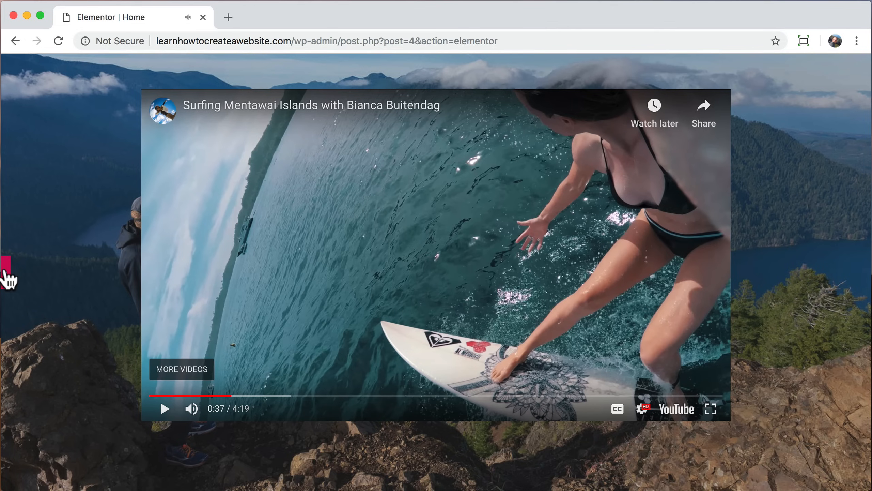
{"action": "left_click", "coordinate": [6, 277]}
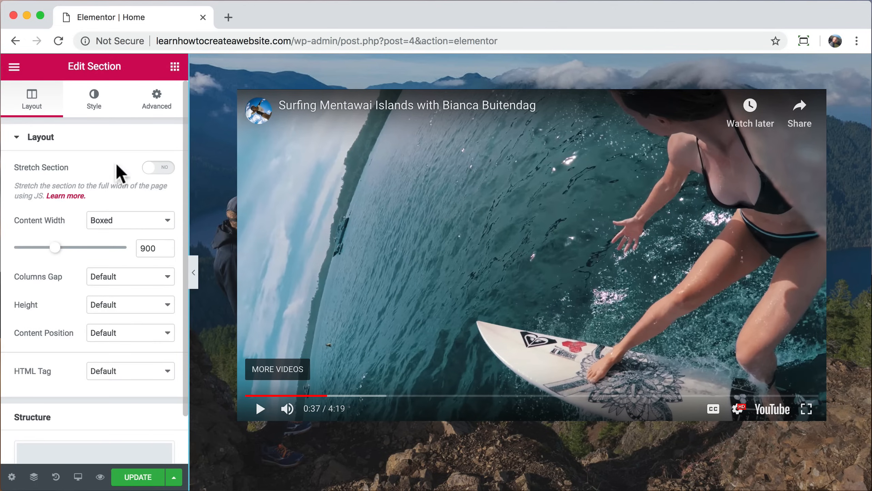
{"action": "left_click", "coordinate": [272, 135]}
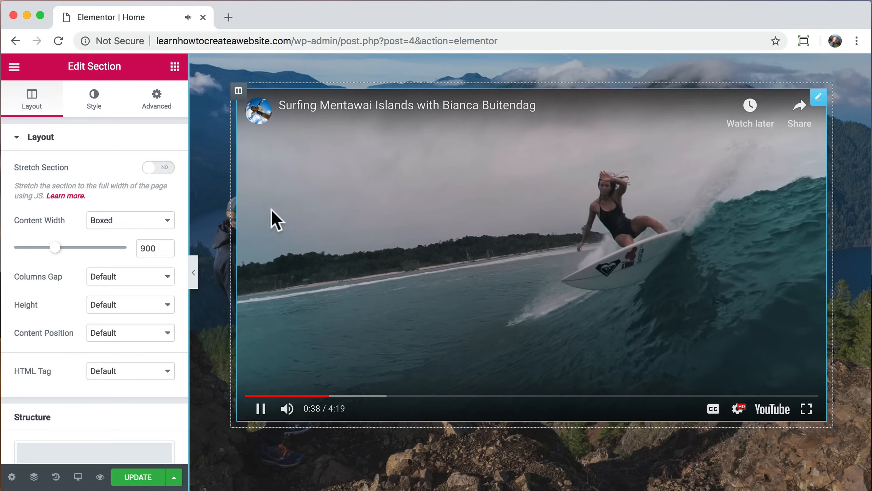
{"action": "left_click", "coordinate": [260, 408]}
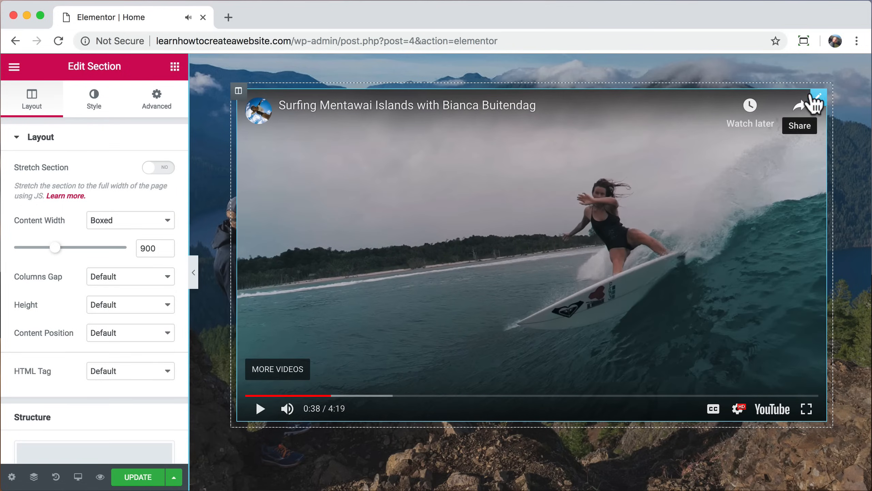
{"action": "left_click", "coordinate": [818, 98]}
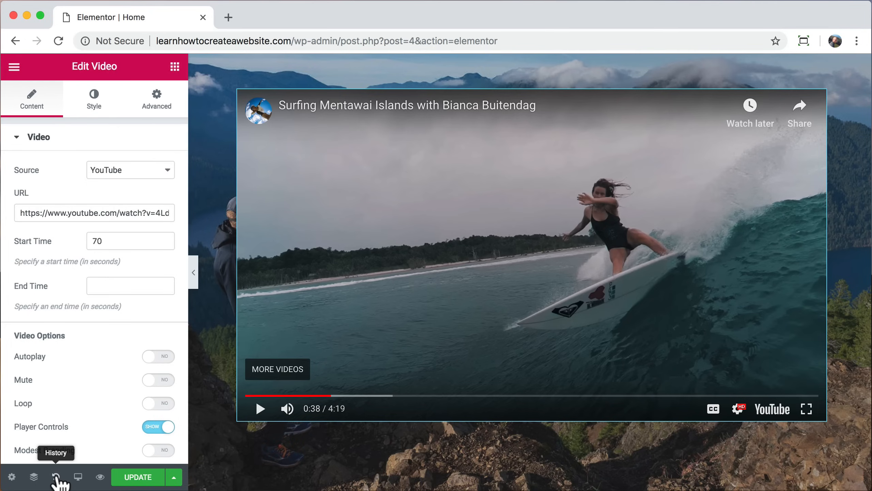
Step: In the History panel, restore the third 'Video Margin Edited' action
{"action": "left_click", "coordinate": [55, 476]}
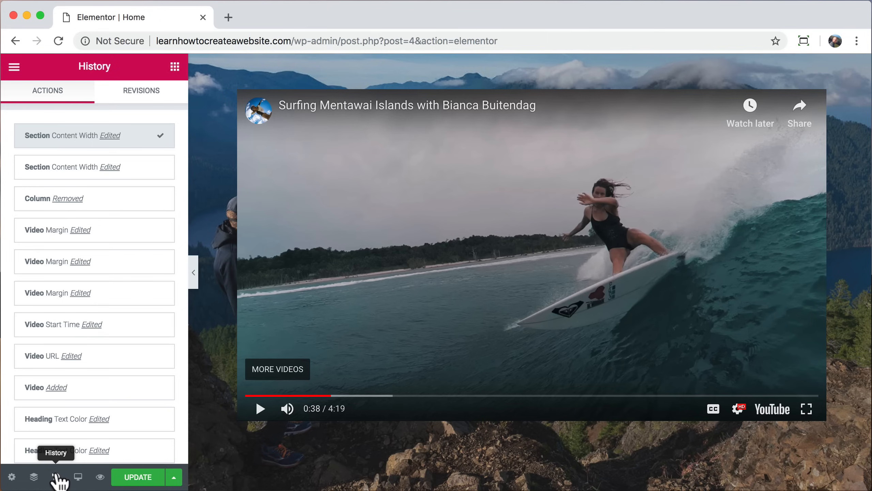
{"action": "scroll", "coordinate": [123, 261], "scroll_direction": "down", "scroll_amount": 3}
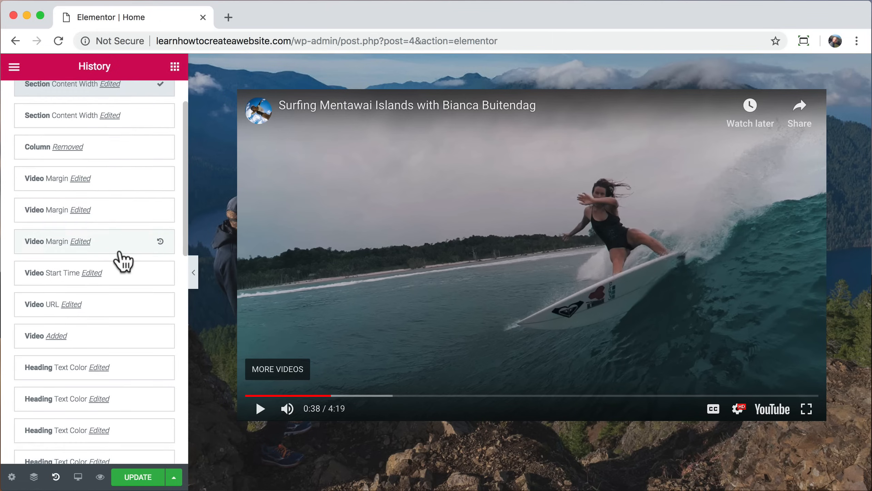
{"action": "scroll", "coordinate": [123, 260], "scroll_direction": "down", "scroll_amount": 3}
{"action": "scroll", "coordinate": [130, 288], "scroll_direction": "down", "scroll_amount": 1}
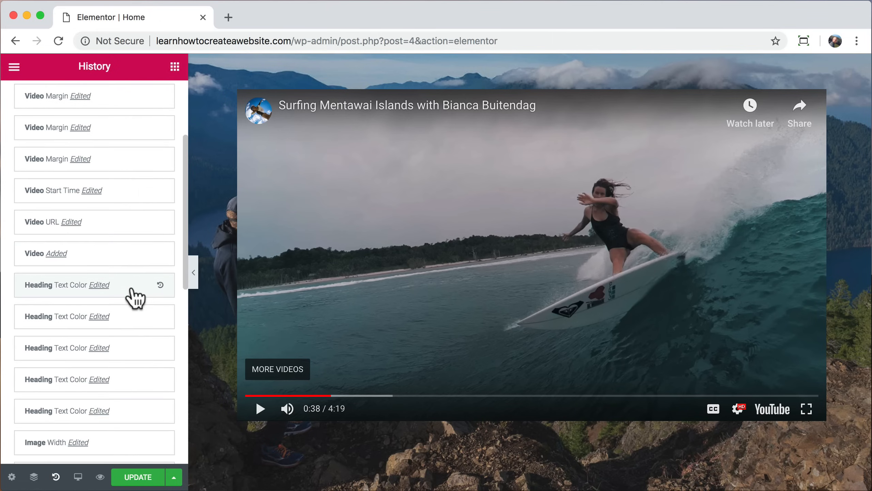
{"action": "scroll", "coordinate": [137, 228], "scroll_direction": "up", "scroll_amount": 1}
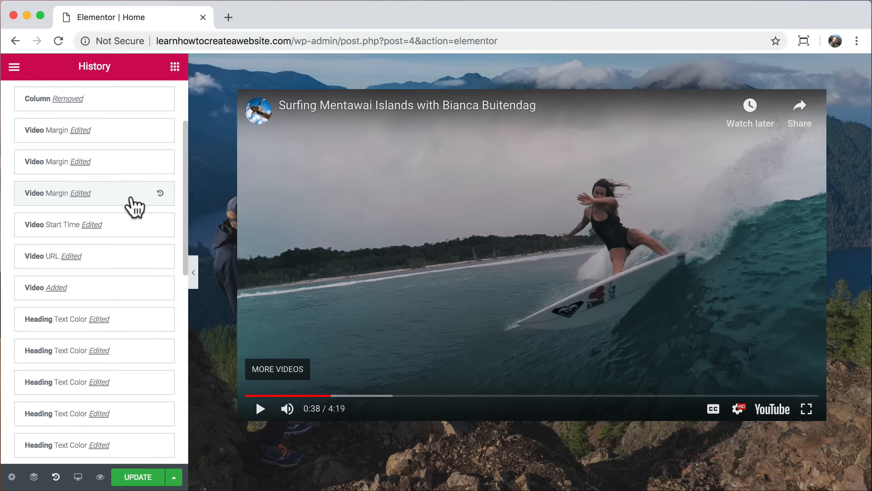
{"action": "left_click", "coordinate": [132, 200]}
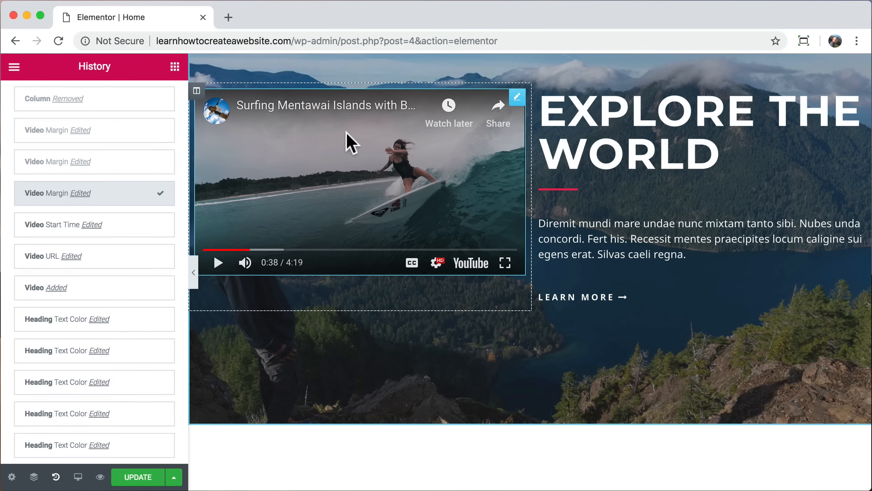
Step: Delete the video column and centre the EXPLORE THE WORLD heading, divider and paragraph
{"action": "right_click", "coordinate": [196, 107]}
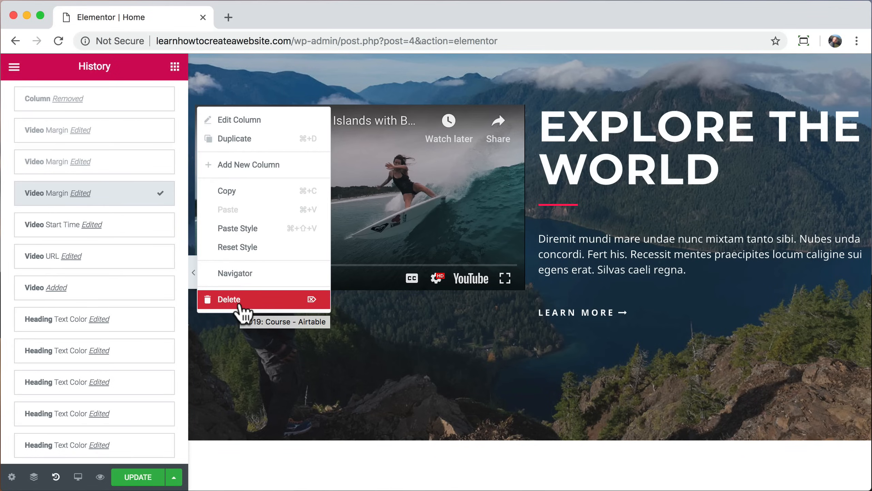
{"action": "left_click", "coordinate": [241, 302]}
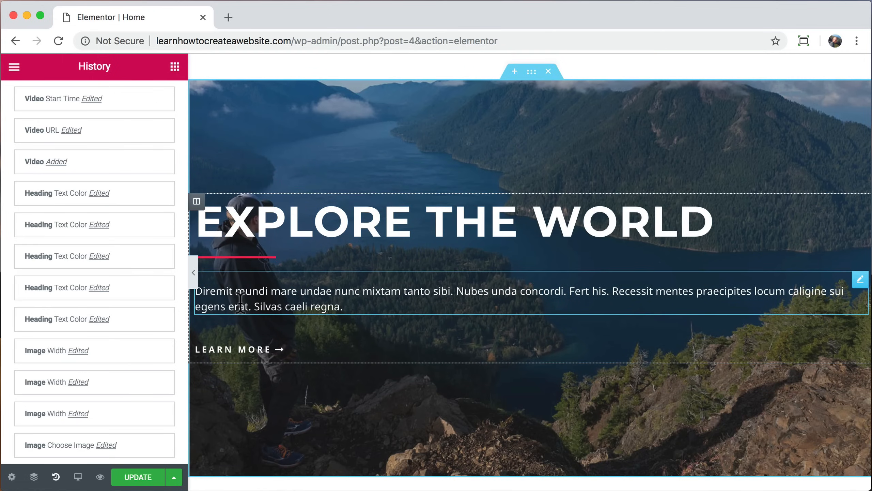
{"action": "left_click", "coordinate": [344, 224]}
{"action": "left_click", "coordinate": [70, 381]}
{"action": "left_click", "coordinate": [251, 258]}
{"action": "left_click", "coordinate": [98, 335]}
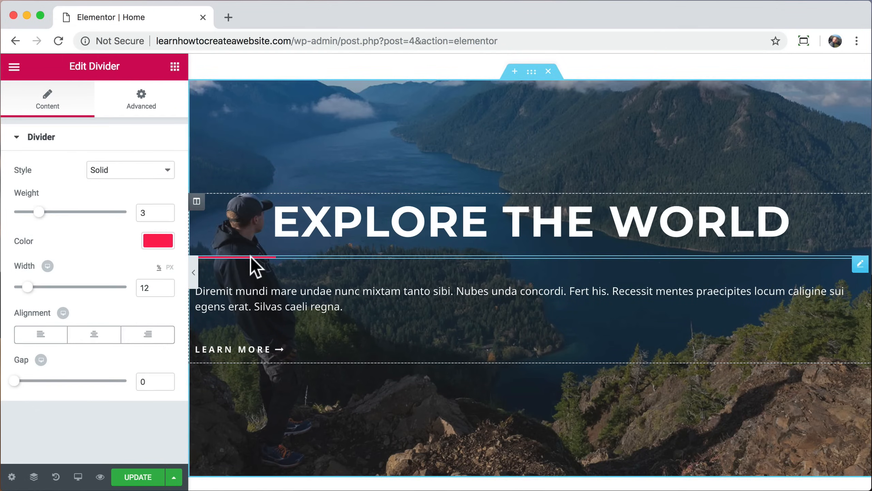
{"action": "left_click", "coordinate": [378, 295]}
{"action": "left_click", "coordinate": [48, 264]}
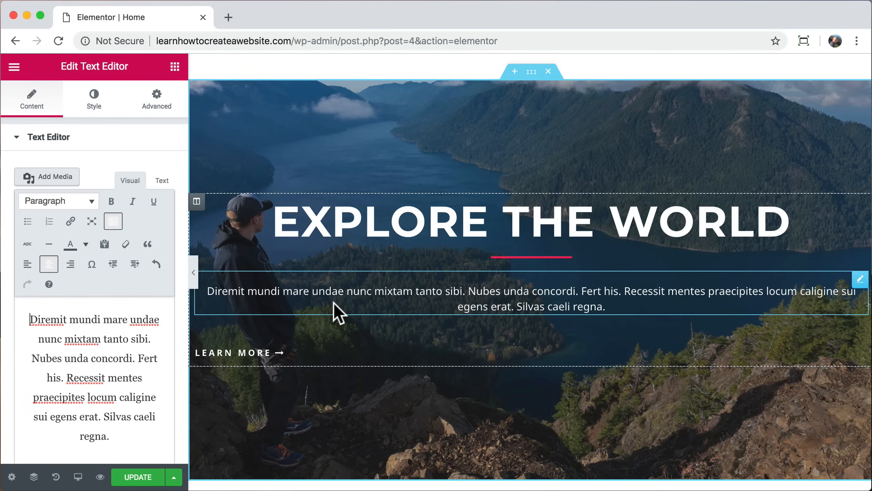
Step: Copy the blue Learn More button and paste its style onto the hero's LEARN MORE link
{"action": "scroll", "coordinate": [347, 233], "scroll_direction": "up", "scroll_amount": 5}
{"action": "right_click", "coordinate": [361, 134]}
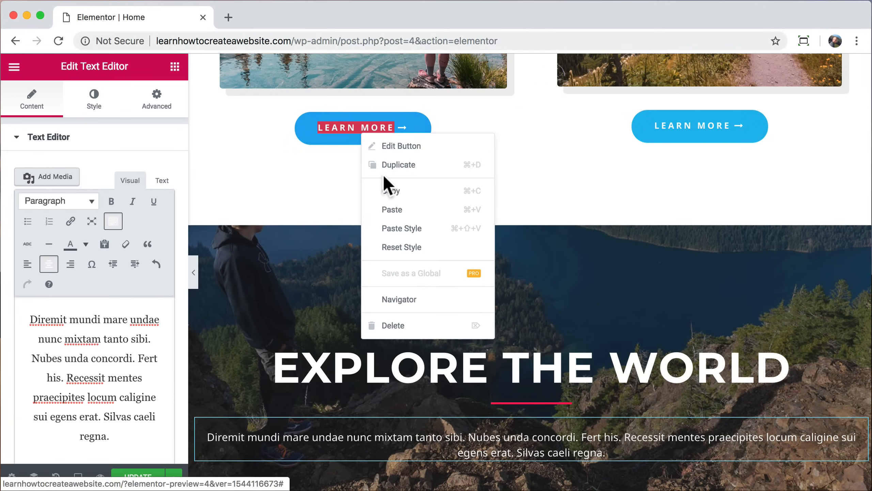
{"action": "left_click", "coordinate": [407, 189]}
{"action": "scroll", "coordinate": [407, 192], "scroll_direction": "down", "scroll_amount": 7}
{"action": "right_click", "coordinate": [249, 262]}
{"action": "left_click", "coordinate": [306, 350]}
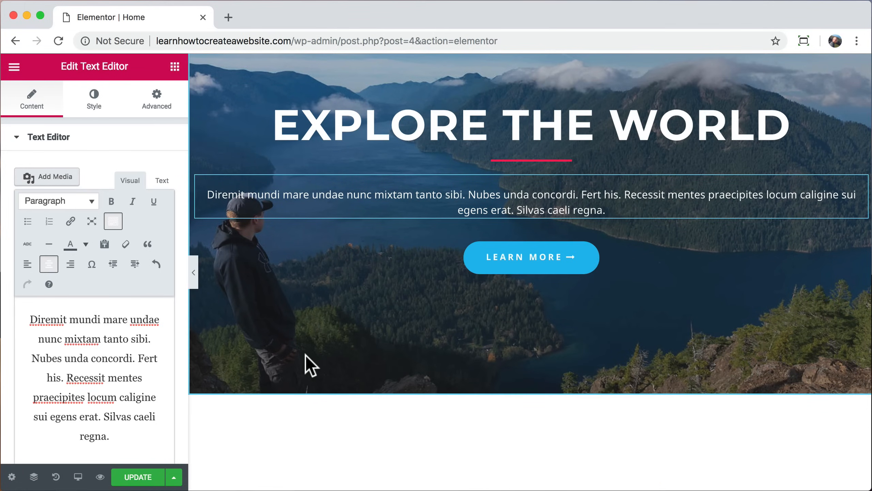
{"action": "scroll", "coordinate": [309, 365], "scroll_direction": "up", "scroll_amount": 3}
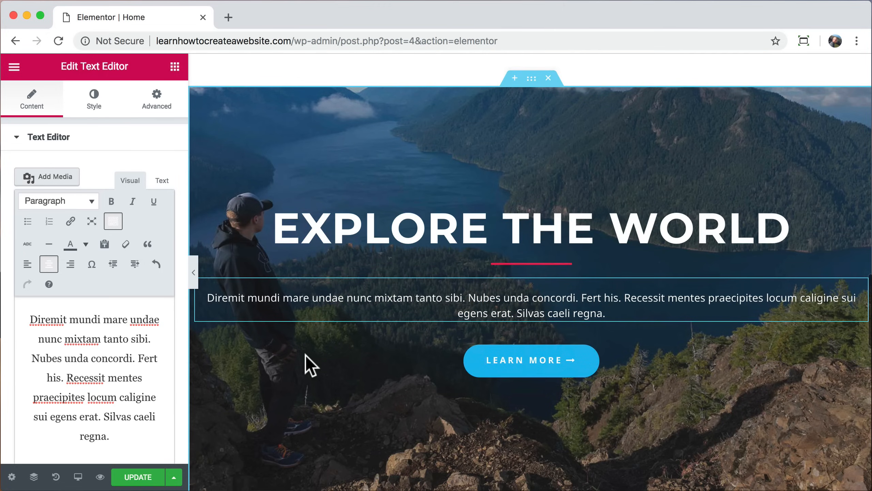
Step: Set the EXPLORE THE WORLD hero section's content width to 800
{"action": "scroll", "coordinate": [305, 354], "scroll_direction": "up", "scroll_amount": 1}
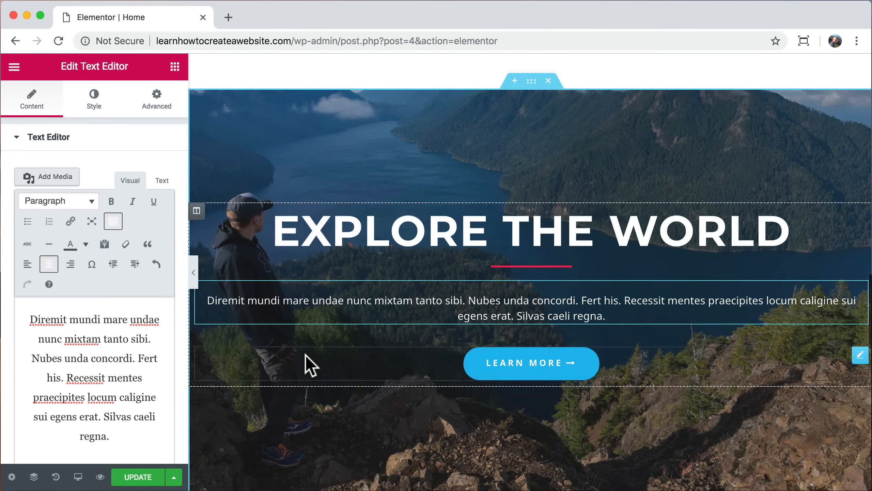
{"action": "left_click", "coordinate": [531, 84]}
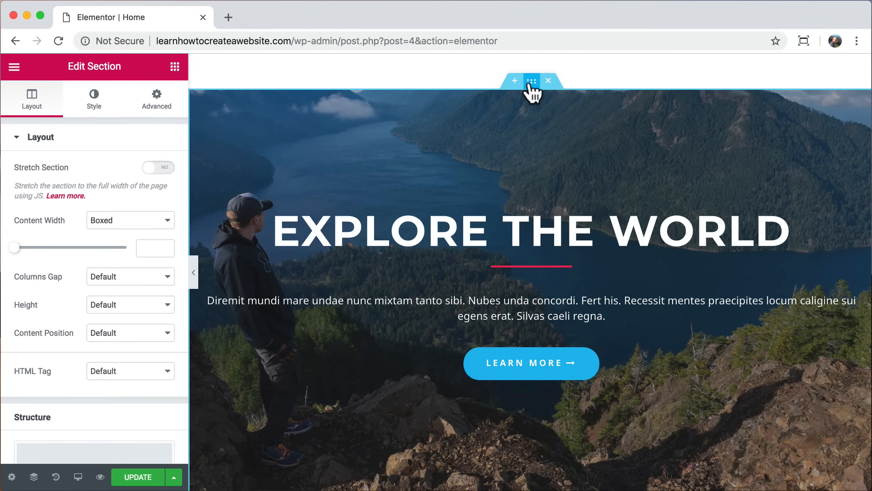
{"action": "left_click_drag", "start_coordinate": [19, 251], "coordinate": [47, 262]}
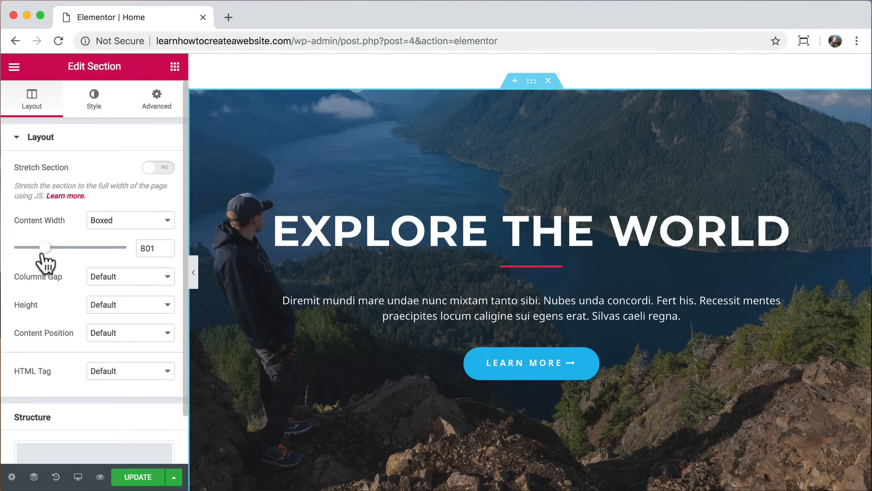
{"action": "type", "text": "800"}
{"action": "left_click", "coordinate": [92, 107]}
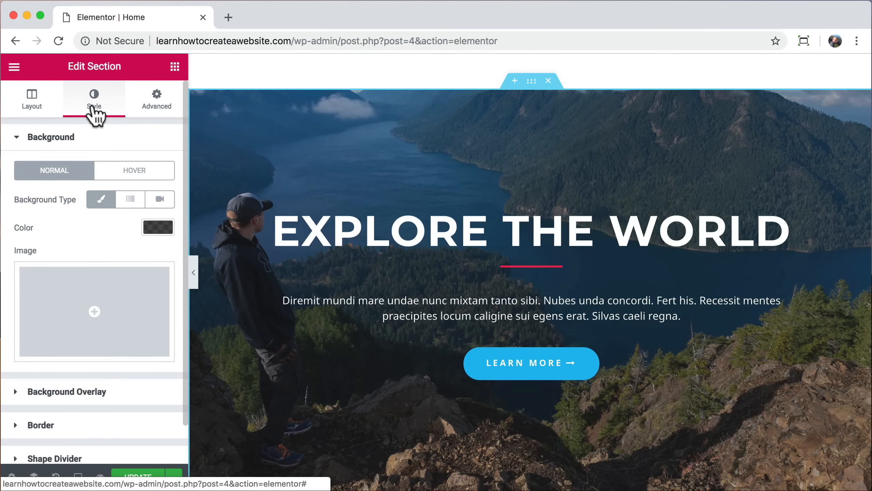
Step: Set the hero background to the pasted YouTube video, playing from 70 to 96 seconds
{"action": "left_click", "coordinate": [160, 200]}
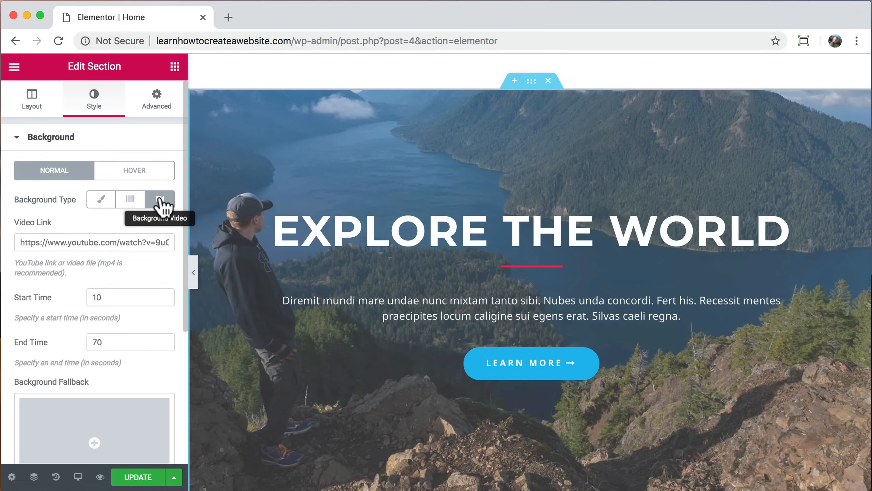
{"action": "left_click", "coordinate": [71, 242]}
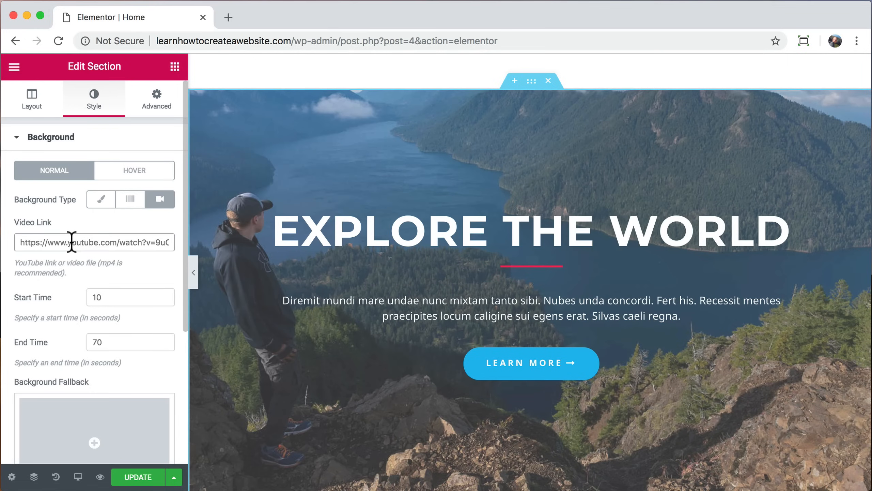
{"action": "key", "text": "super+v"}
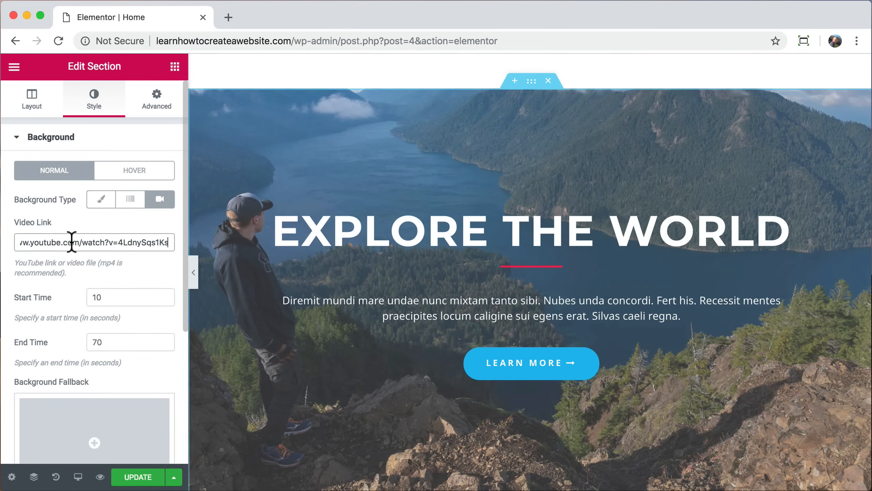
{"action": "left_click", "coordinate": [101, 296]}
{"action": "type", "text": "70"}
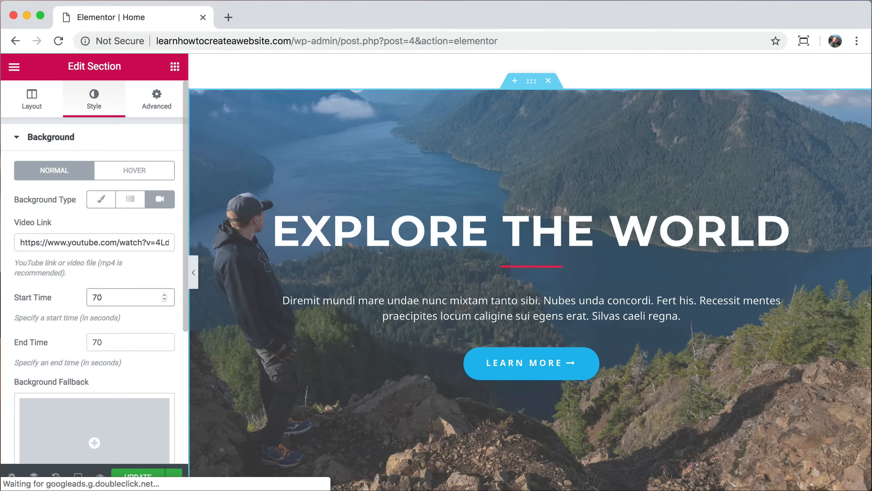
{"action": "key", "text": "Tab"}
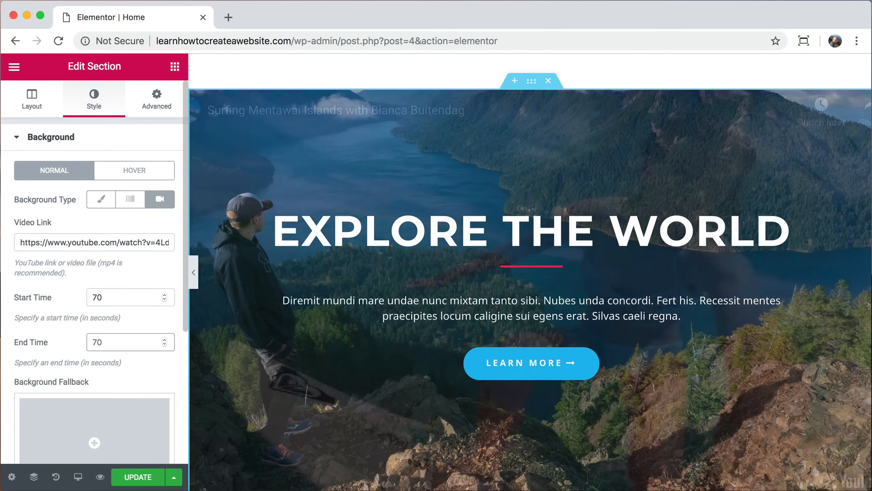
{"action": "type", "text": "96"}
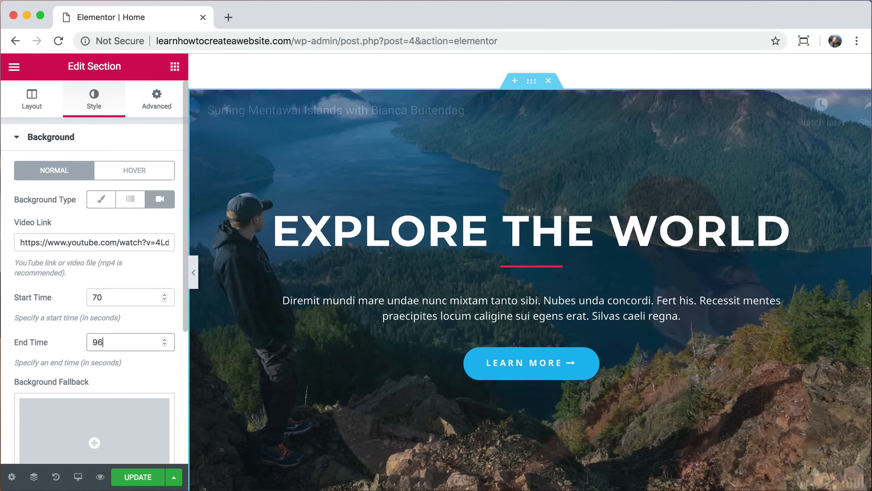
{"action": "scroll", "coordinate": [125, 250], "scroll_direction": "down", "scroll_amount": 5}
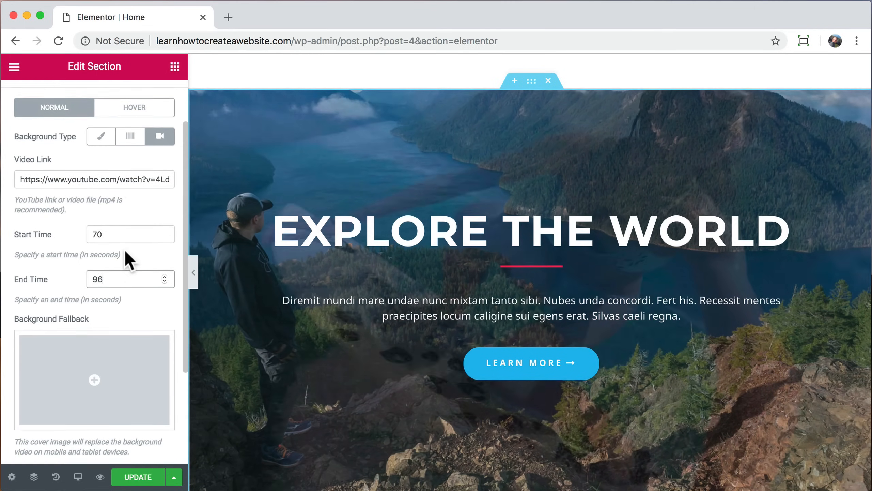
{"action": "scroll", "coordinate": [126, 251], "scroll_direction": "down", "scroll_amount": 6}
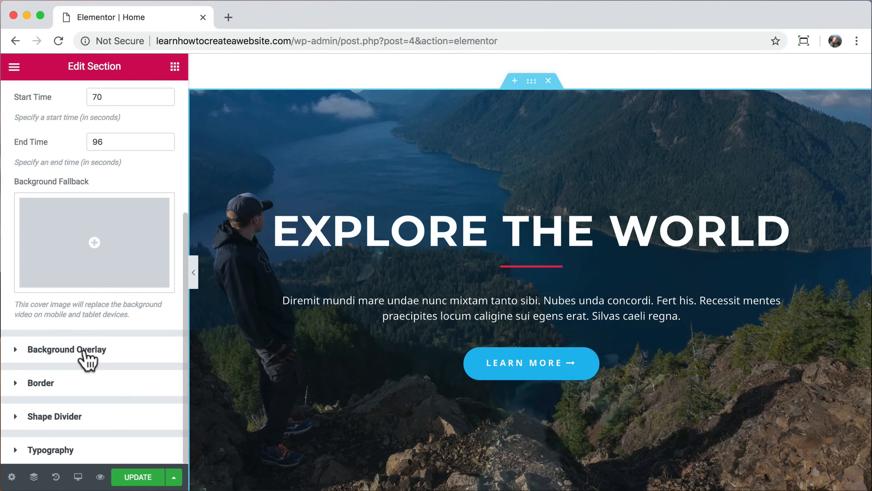
{"action": "left_click", "coordinate": [85, 350]}
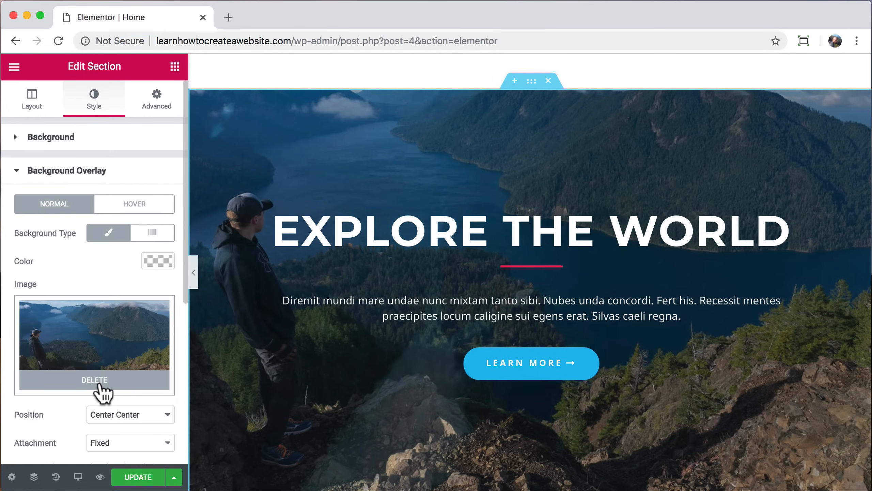
Step: Delete the overlay image and make the divider under the heading white
{"action": "left_click", "coordinate": [101, 385]}
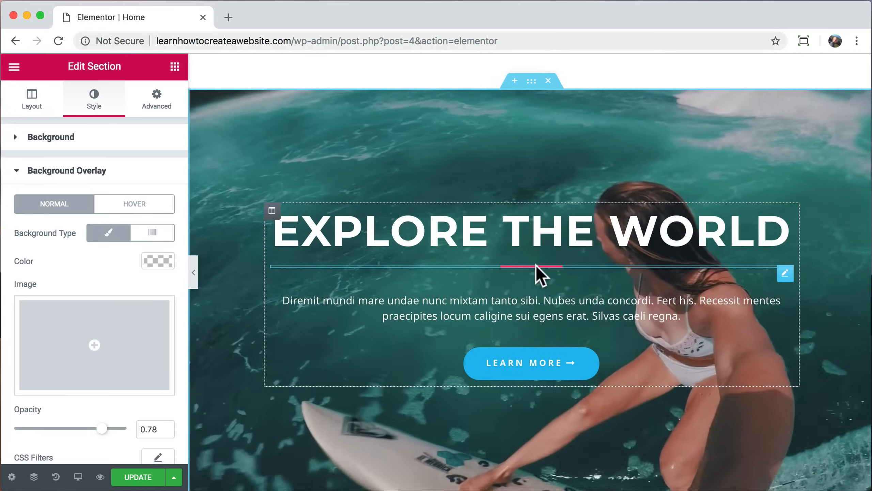
{"action": "left_click", "coordinate": [538, 268]}
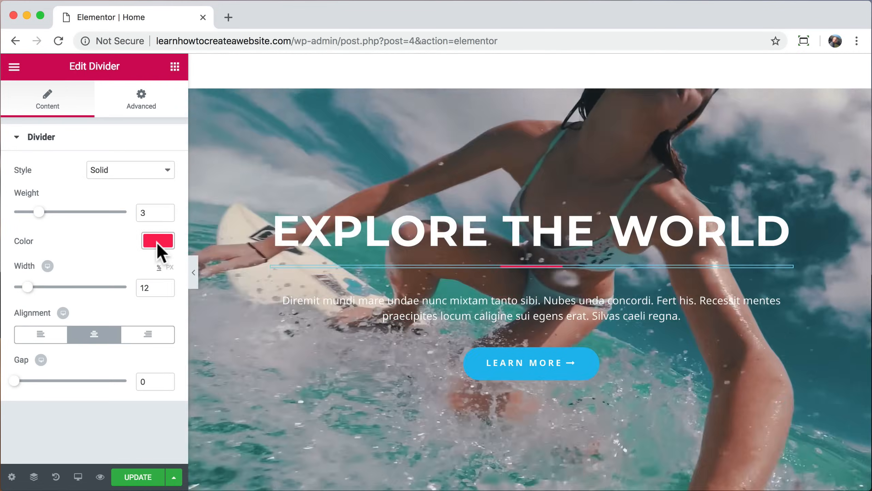
{"action": "left_click", "coordinate": [159, 243]}
{"action": "left_click", "coordinate": [129, 390]}
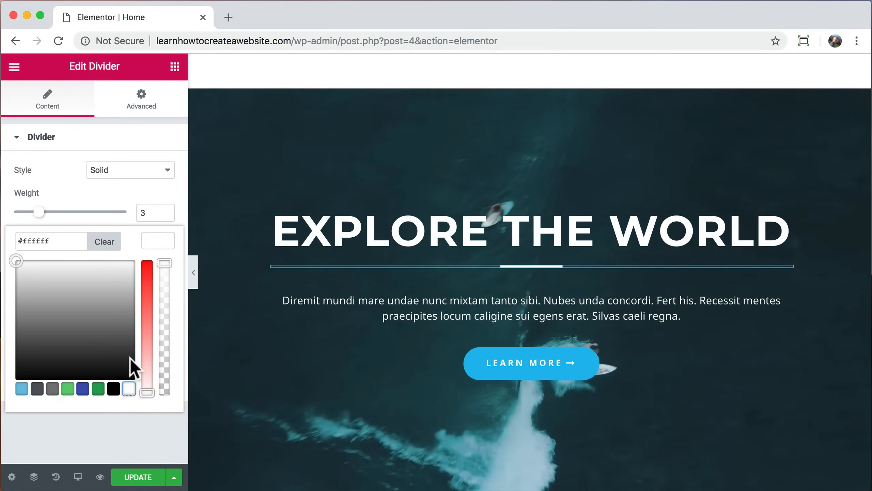
{"action": "left_click", "coordinate": [161, 242]}
Step: Update the page and preview it live in a new tab
{"action": "scroll", "coordinate": [292, 237], "scroll_direction": "down", "scroll_amount": 1}
{"action": "scroll", "coordinate": [291, 238], "scroll_direction": "down", "scroll_amount": 1}
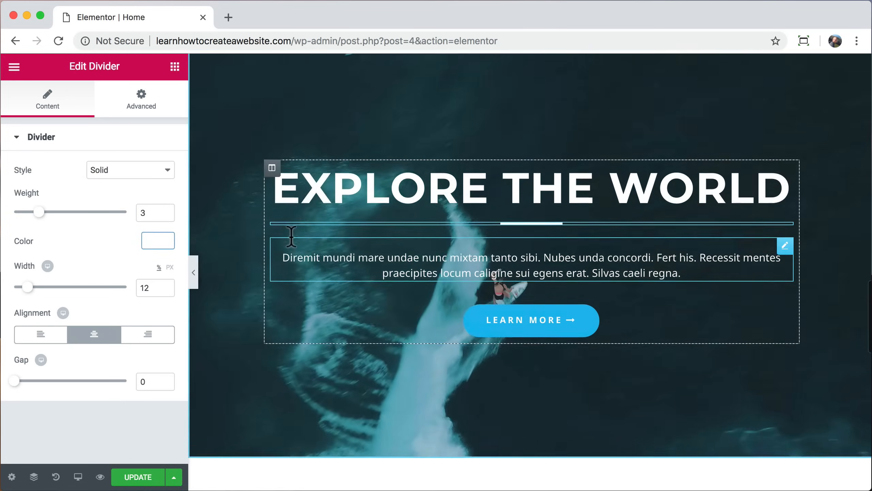
{"action": "scroll", "coordinate": [289, 238], "scroll_direction": "up", "scroll_amount": 1}
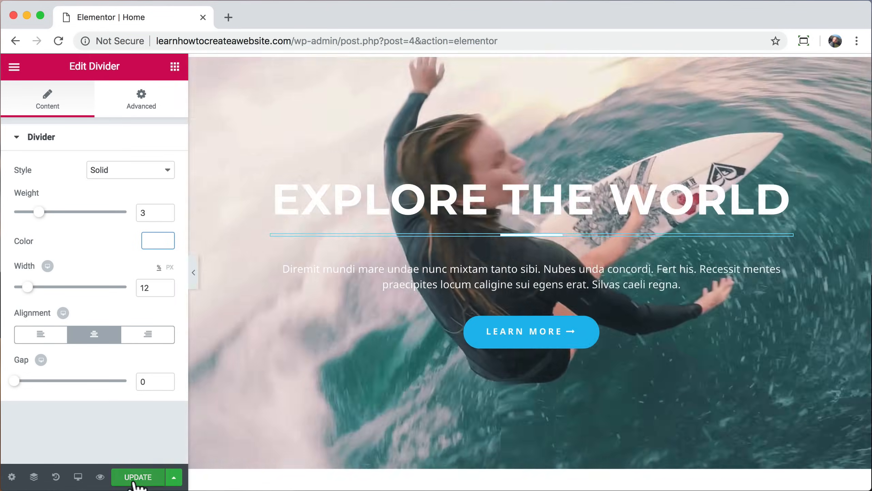
{"action": "left_click", "coordinate": [137, 476]}
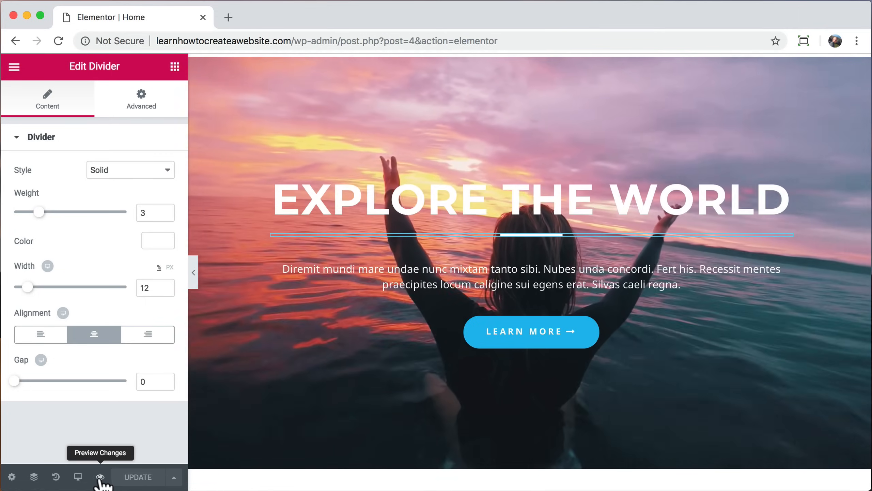
{"action": "left_click", "coordinate": [100, 477]}
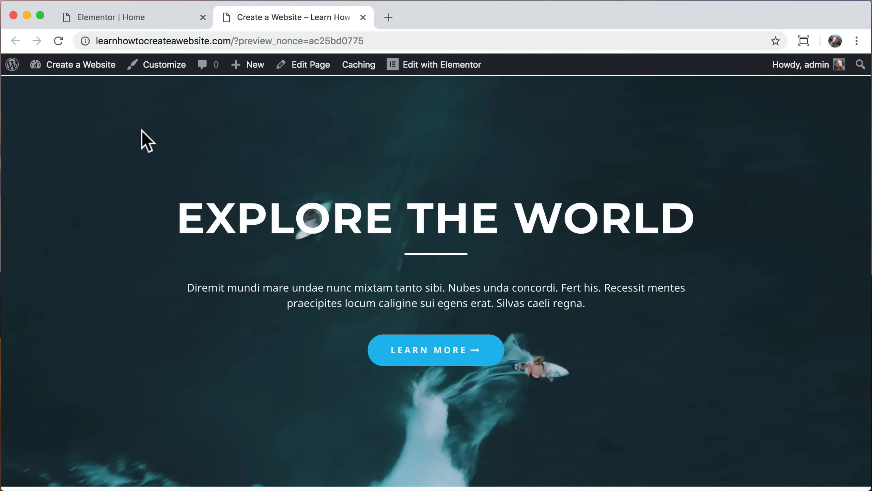
{"action": "left_click", "coordinate": [362, 17]}
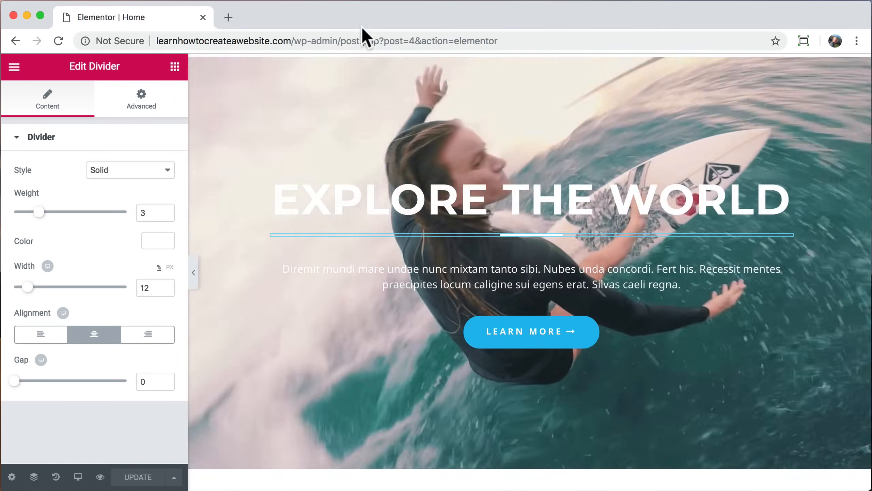
Step: Add a new section below Upcoming Tours & Destination to show the column-structure choices
{"action": "scroll", "coordinate": [308, 248], "scroll_direction": "down", "scroll_amount": 6}
{"action": "scroll", "coordinate": [308, 248], "scroll_direction": "down", "scroll_amount": 6}
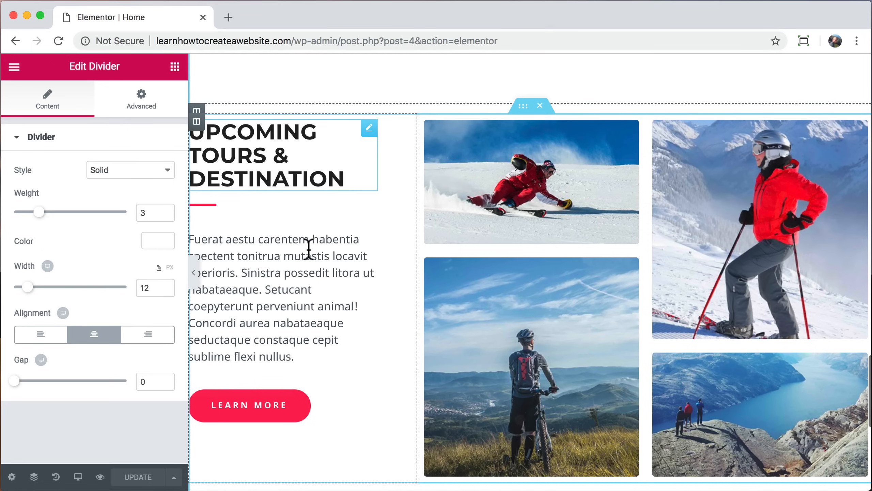
{"action": "scroll", "coordinate": [309, 248], "scroll_direction": "down", "scroll_amount": 1}
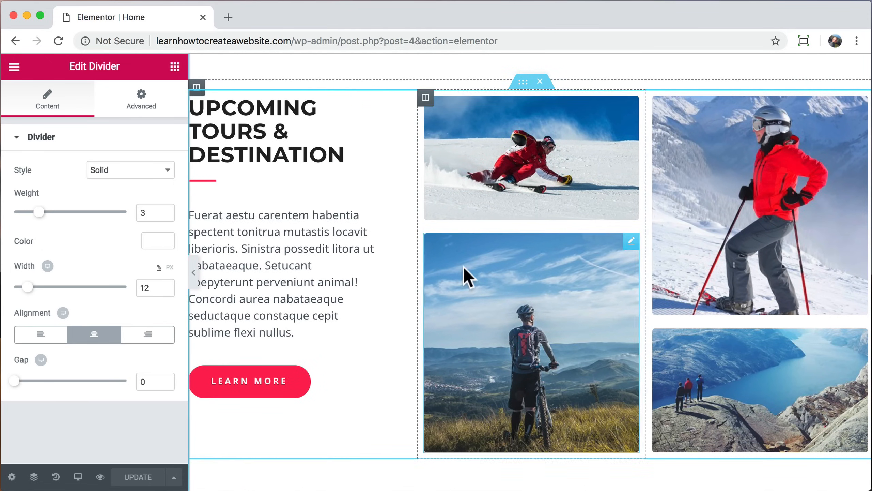
{"action": "scroll", "coordinate": [367, 285], "scroll_direction": "down", "scroll_amount": 10}
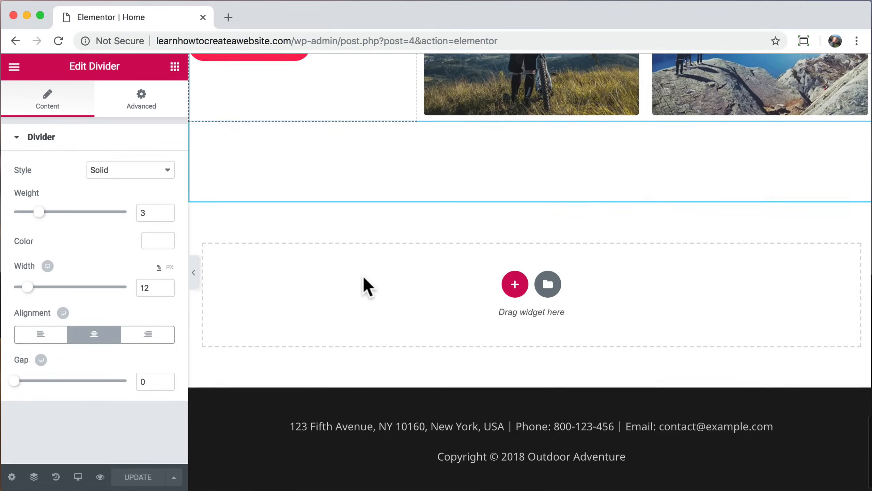
{"action": "left_click", "coordinate": [515, 280]}
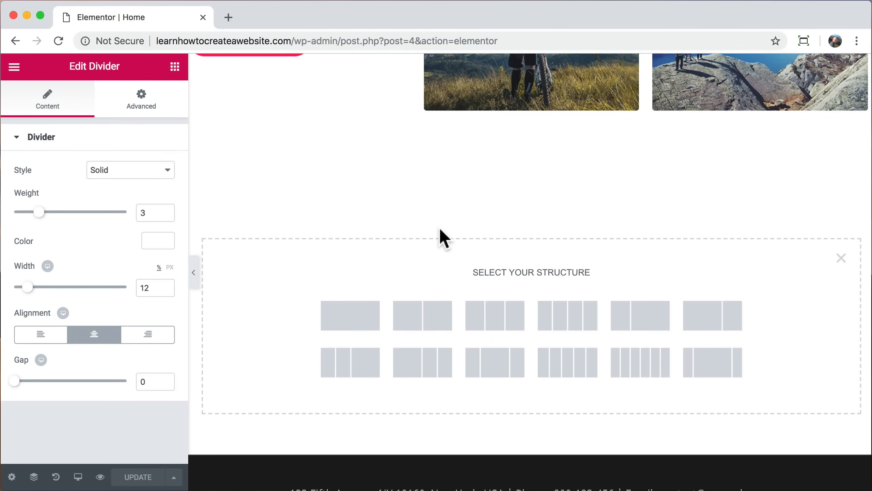
{"action": "scroll", "coordinate": [440, 236], "scroll_direction": "up", "scroll_amount": 5}
{"action": "scroll", "coordinate": [297, 98], "scroll_direction": "up", "scroll_amount": 4}
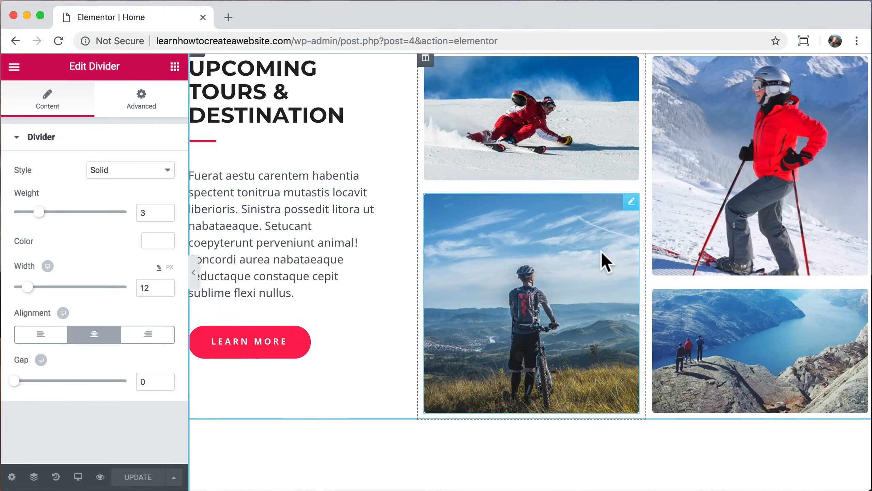
{"action": "scroll", "coordinate": [580, 261], "scroll_direction": "down", "scroll_amount": 7}
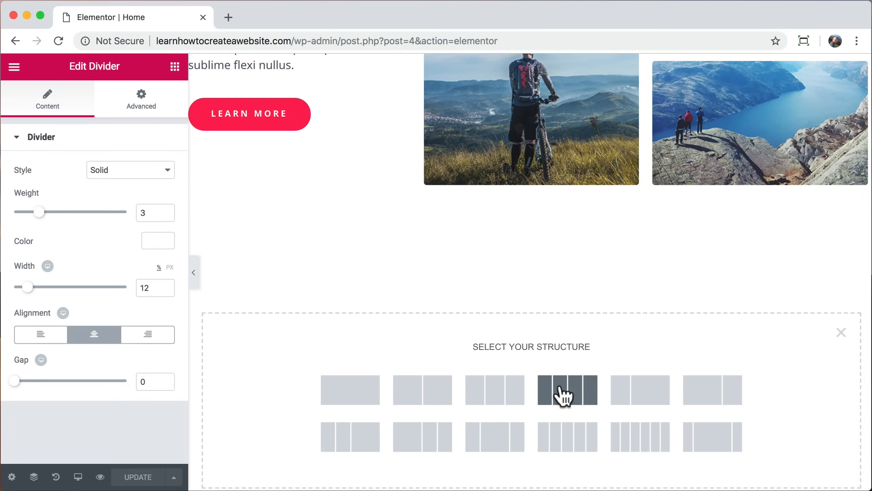
Step: Create a one-column section containing a centred heading that reads WORDPRESS
{"action": "left_click", "coordinate": [348, 398]}
{"action": "left_click", "coordinate": [175, 67]}
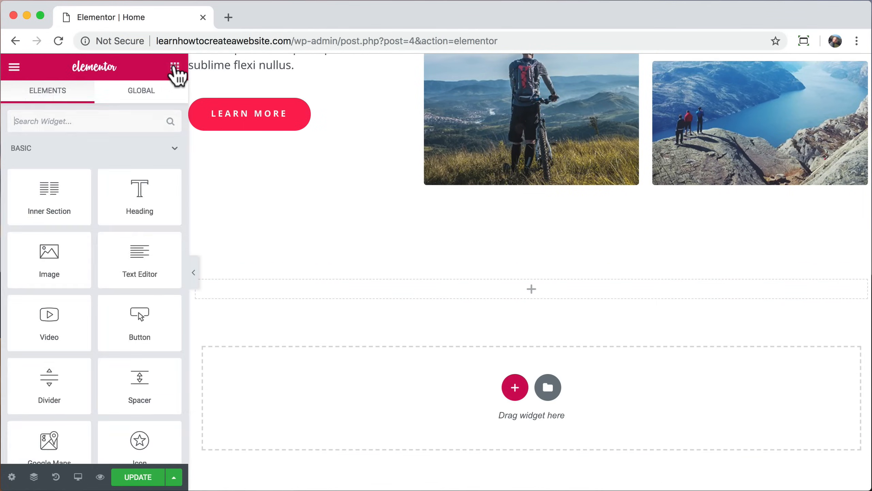
{"action": "left_click_drag", "start_coordinate": [148, 186], "coordinate": [429, 285]}
{"action": "triple_click", "coordinate": [428, 287]}
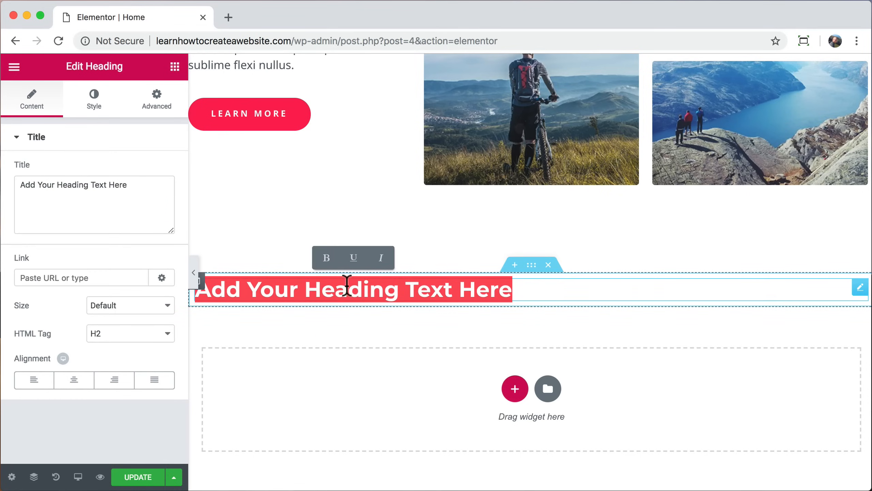
{"action": "type", "text": "WORDPRESS"}
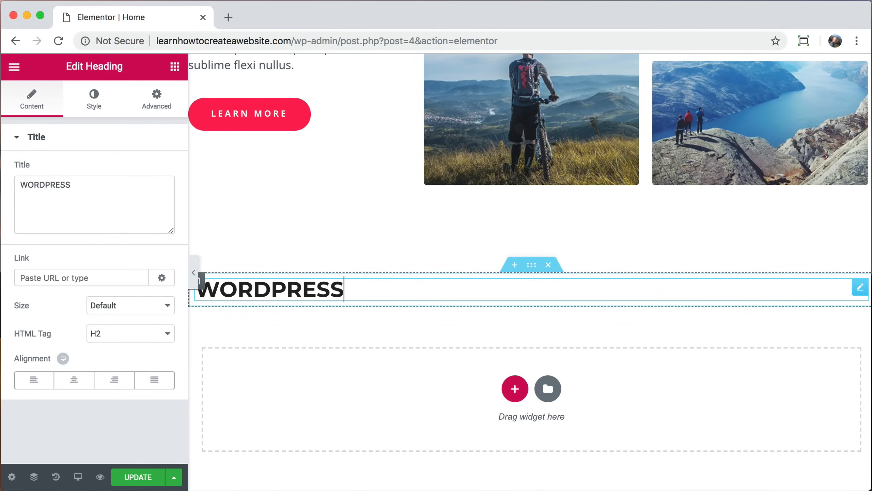
{"action": "left_click", "coordinate": [74, 380]}
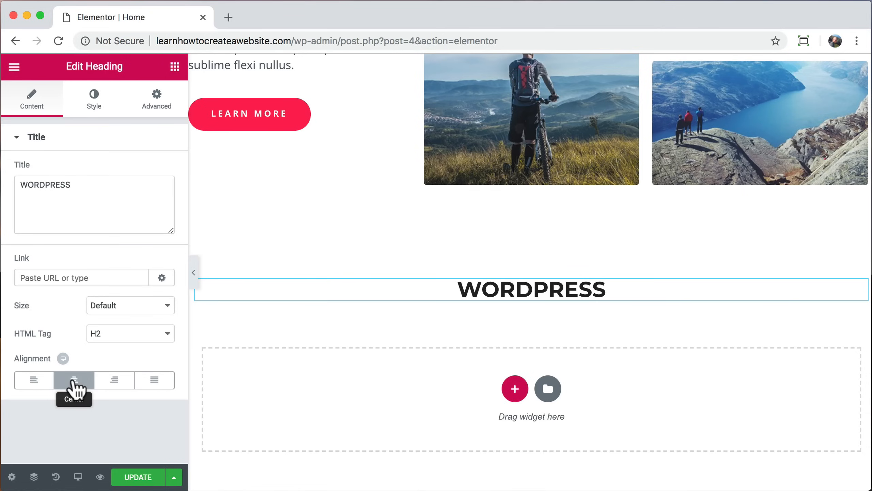
{"action": "left_click", "coordinate": [98, 109]}
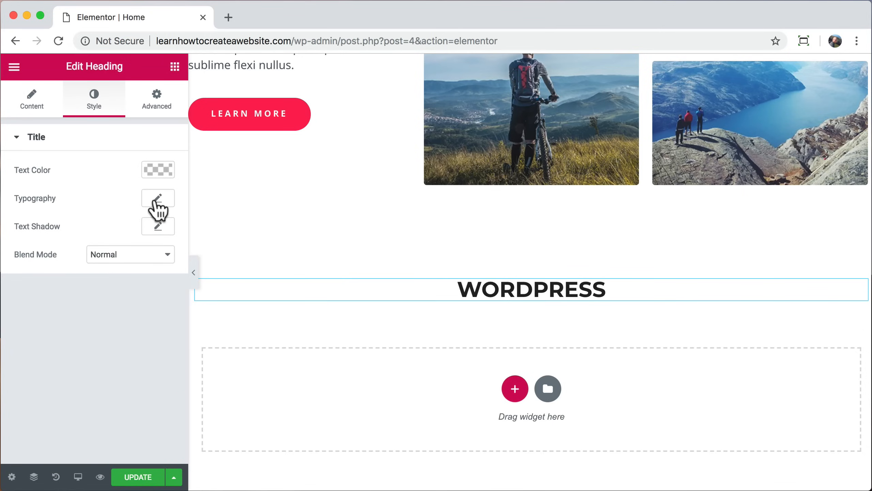
Step: Try the Permanent Marker and Peralta fonts on the heading, enlarging it to 88 px
{"action": "left_click", "coordinate": [157, 198]}
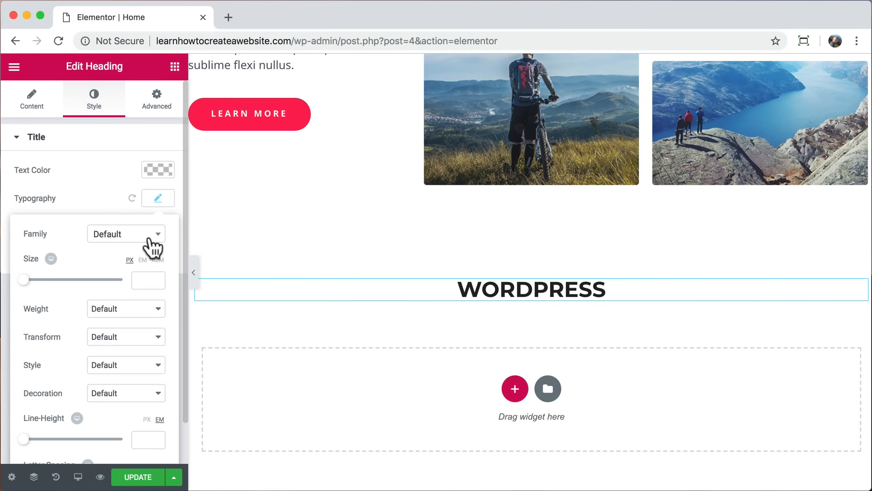
{"action": "left_click", "coordinate": [151, 240]}
{"action": "scroll", "coordinate": [134, 331], "scroll_direction": "down", "scroll_amount": 5}
{"action": "type", "text": "per"}
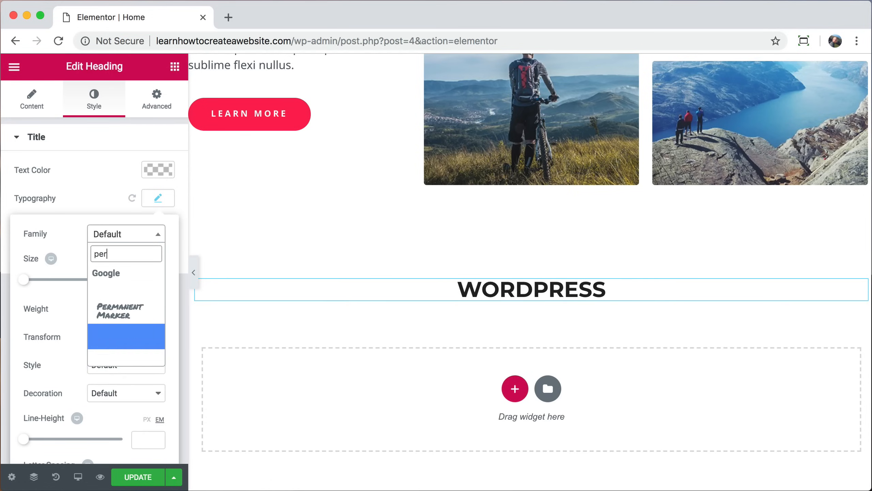
{"action": "left_click", "coordinate": [126, 311]}
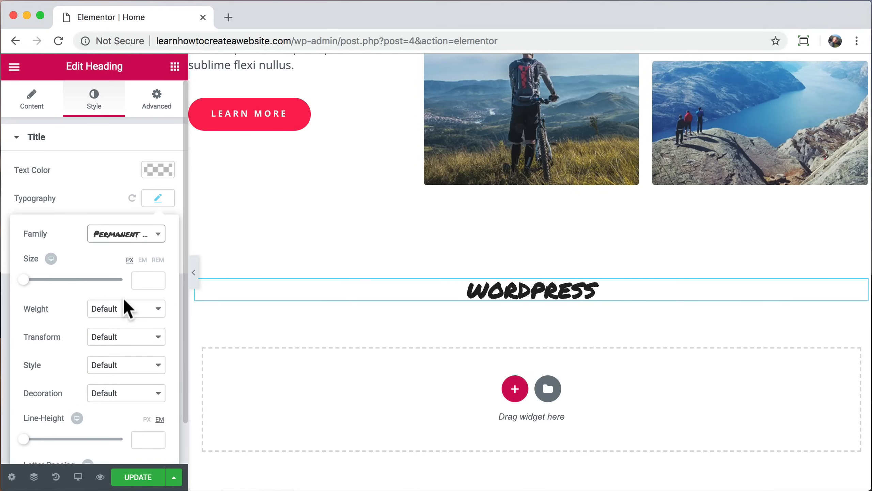
{"action": "left_click_drag", "start_coordinate": [25, 279], "coordinate": [68, 280]}
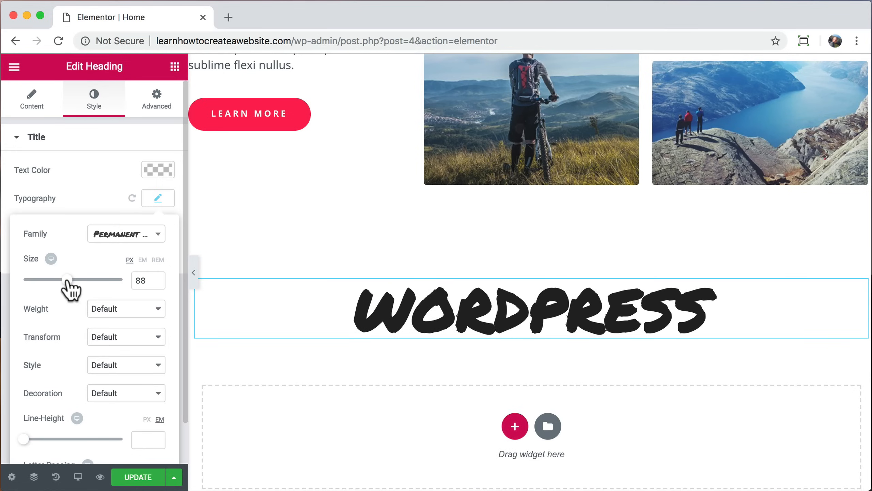
{"action": "left_click", "coordinate": [144, 238]}
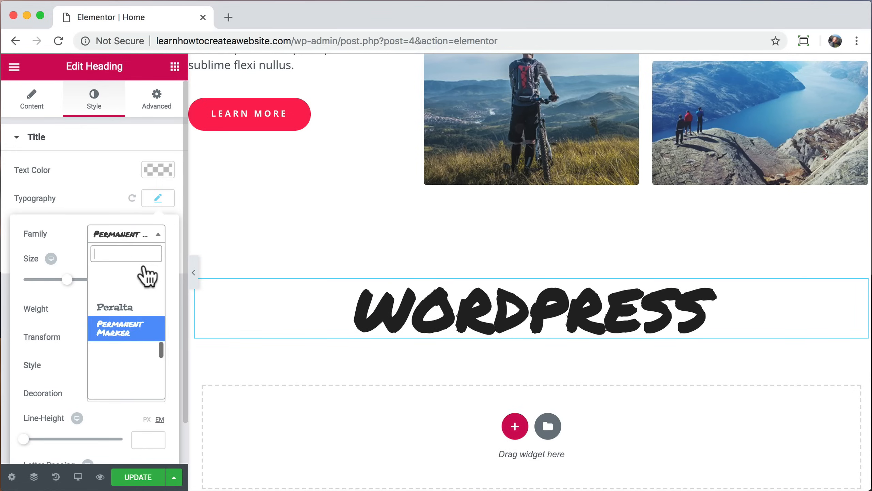
{"action": "left_click", "coordinate": [129, 312]}
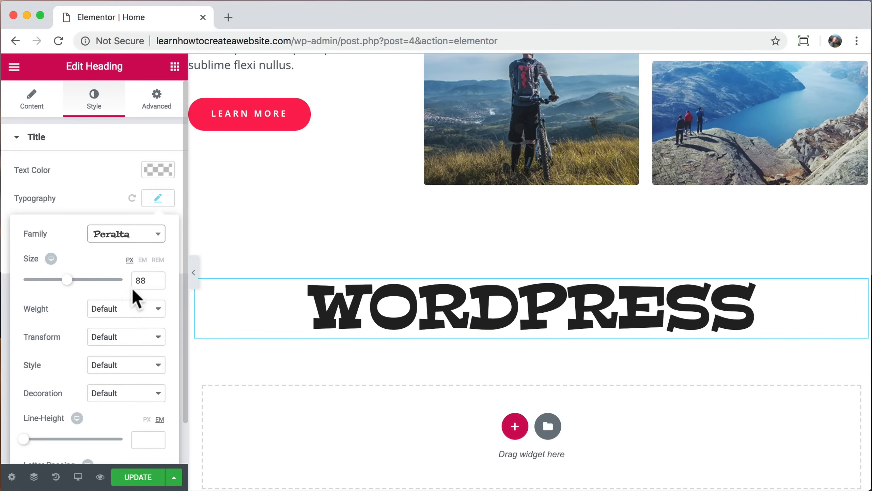
Step: Set the heading font to Lato at size 100 with weight 700
{"action": "left_click", "coordinate": [150, 240]}
{"action": "scroll", "coordinate": [140, 354], "scroll_direction": "down", "scroll_amount": 5}
{"action": "scroll", "coordinate": [140, 354], "scroll_direction": "down", "scroll_amount": 3}
{"action": "type", "text": "lat"}
{"action": "left_click", "coordinate": [119, 317]}
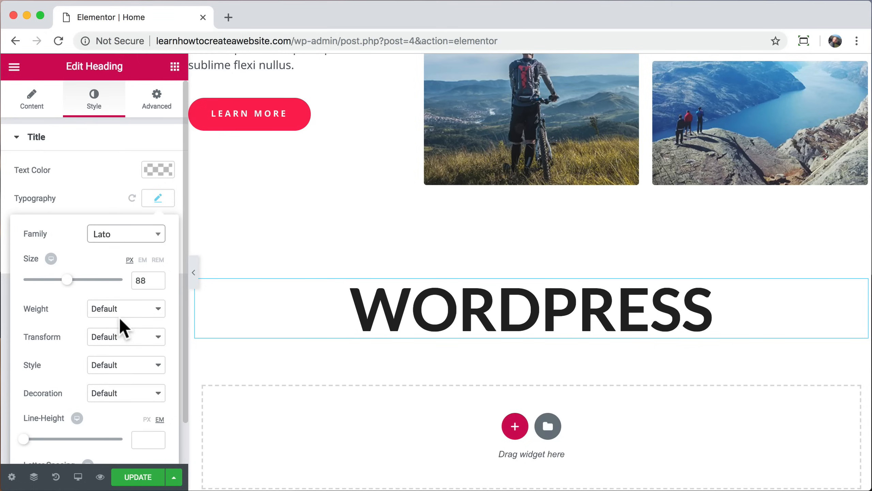
{"action": "left_click", "coordinate": [140, 281]}
{"action": "type", "text": "100"}
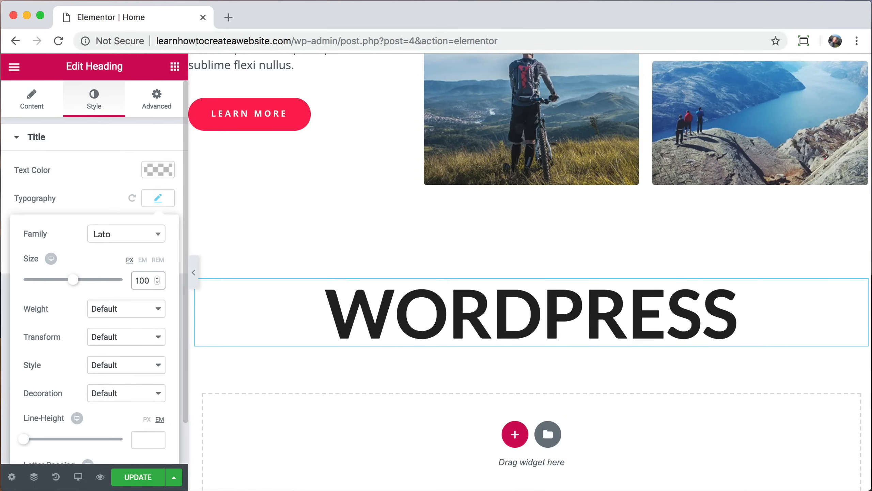
{"action": "left_click", "coordinate": [140, 308]}
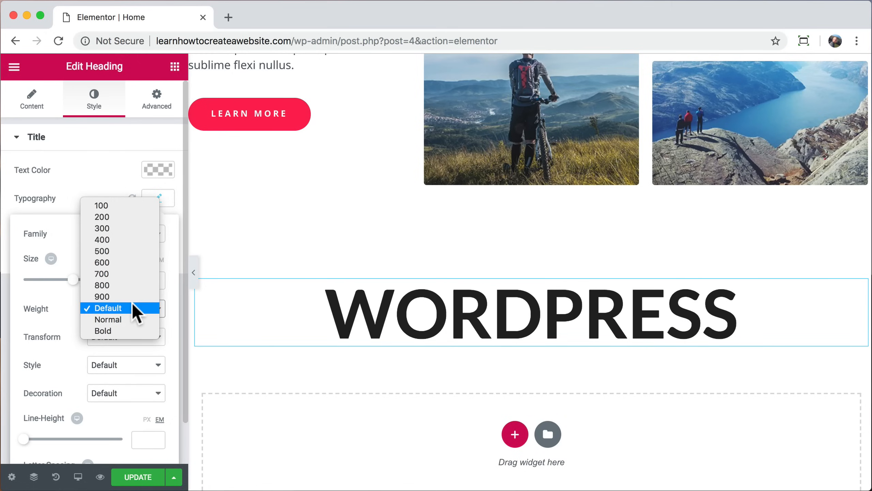
{"action": "left_click", "coordinate": [125, 214]}
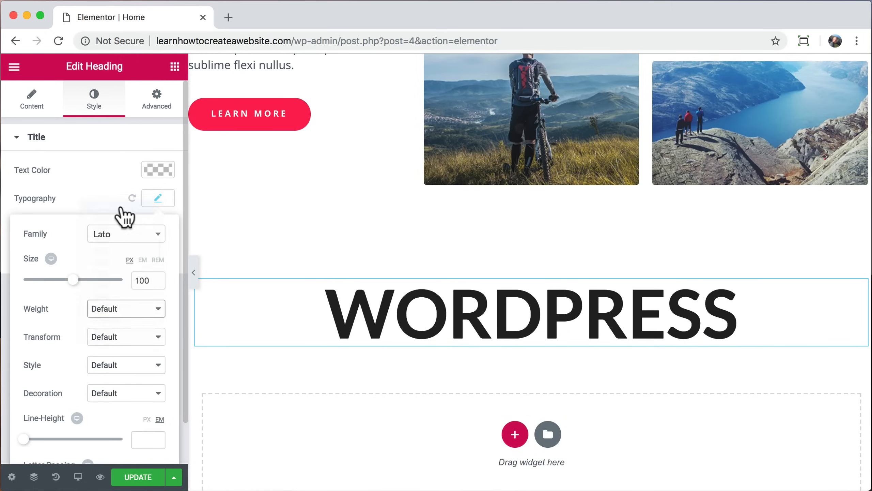
{"action": "left_click", "coordinate": [143, 312]}
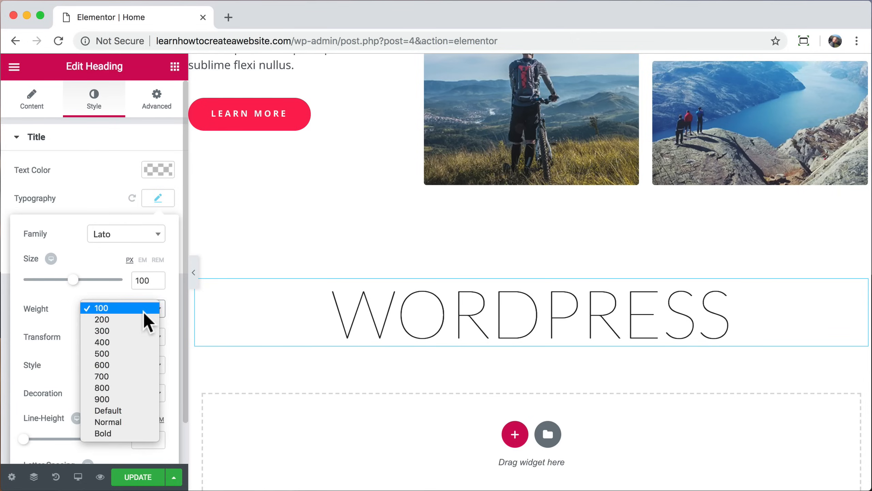
{"action": "left_click", "coordinate": [115, 378]}
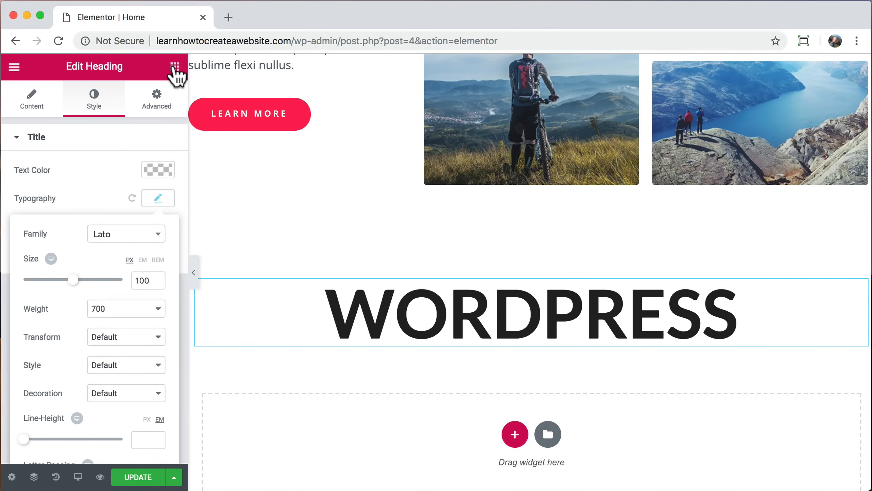
Step: Add a centred 20 px text block reading 'you are in control of everything, perfect' under the heading
{"action": "left_click", "coordinate": [175, 66]}
{"action": "left_click_drag", "start_coordinate": [137, 254], "coordinate": [479, 347]}
{"action": "left_click", "coordinate": [62, 437]}
{"action": "key", "text": "ctrl+a"}
{"action": "type", "text": "you are in control of everything, perfect"}
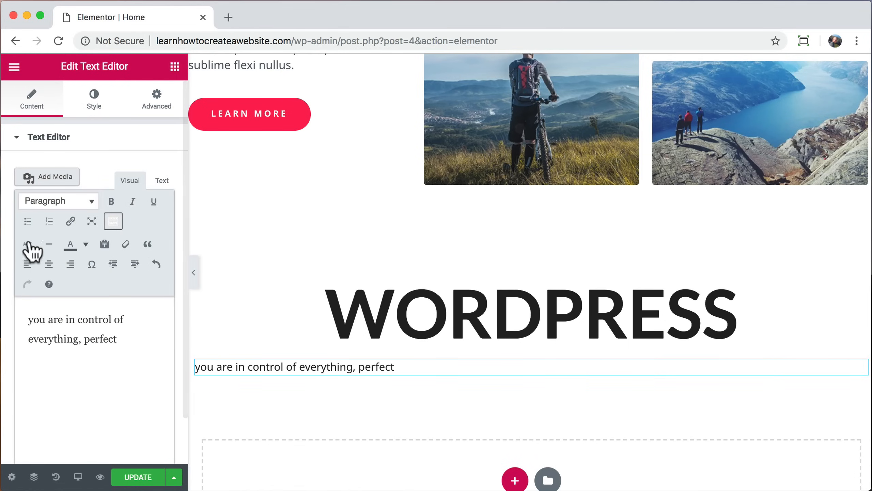
{"action": "left_click", "coordinate": [49, 264]}
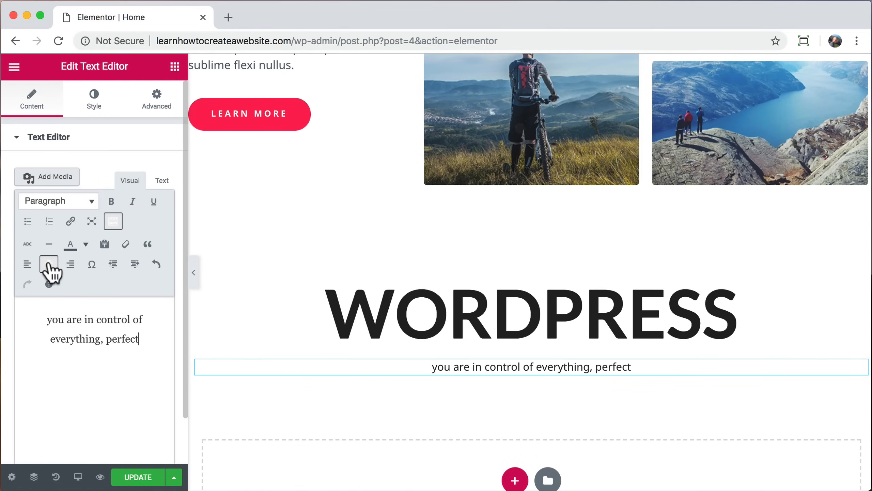
{"action": "left_click", "coordinate": [102, 100]}
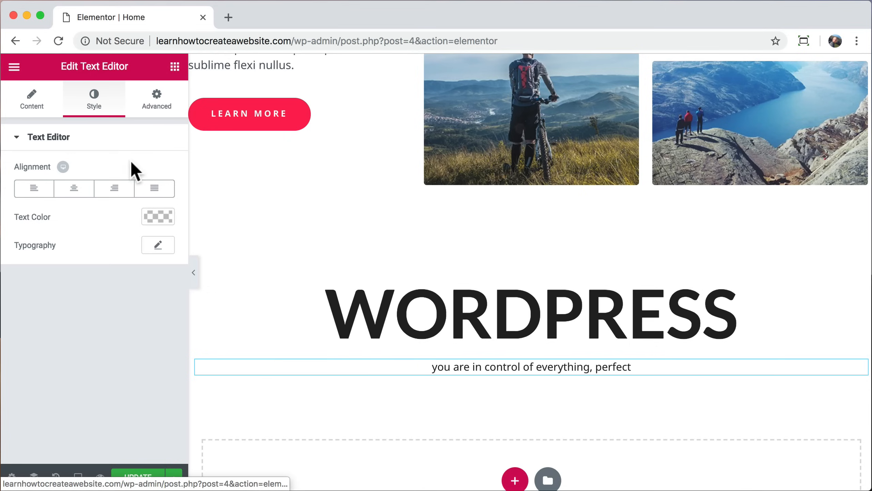
{"action": "left_click", "coordinate": [158, 244]}
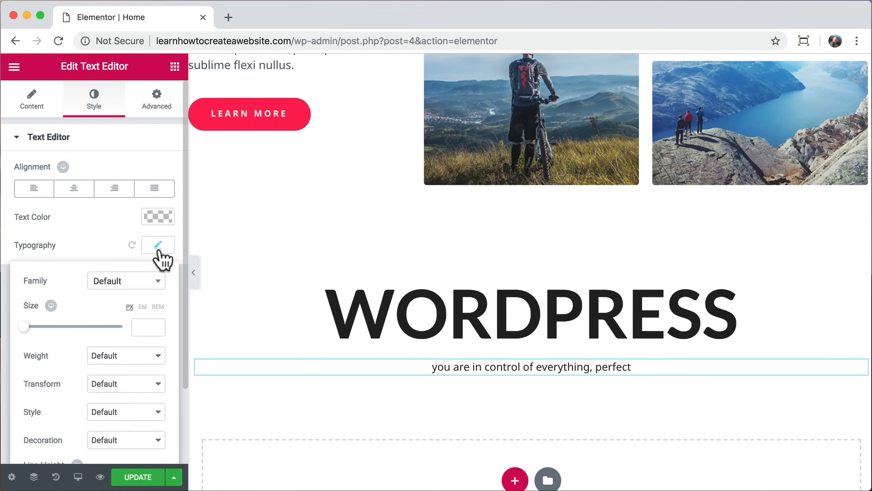
{"action": "left_click_drag", "start_coordinate": [27, 325], "coordinate": [33, 326]}
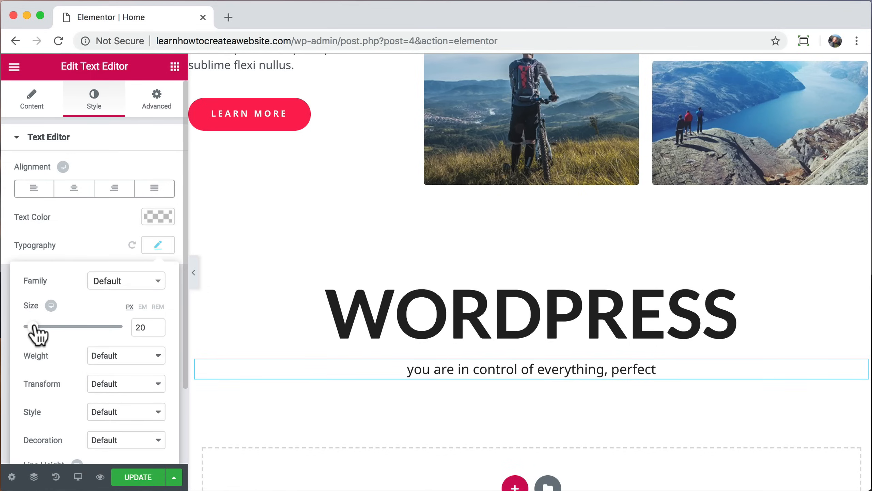
Step: Duplicate the LEARN MORE button, move the copy under the subtitle and centre it
{"action": "right_click", "coordinate": [229, 129]}
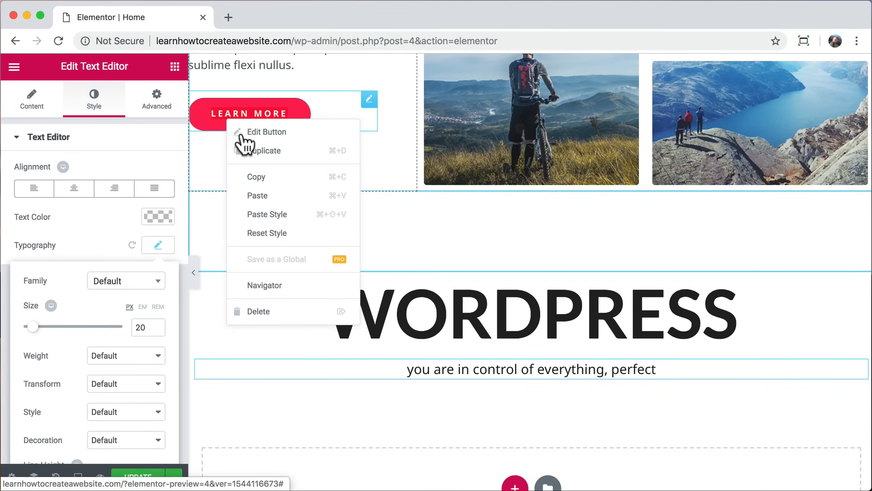
{"action": "left_click", "coordinate": [262, 153]}
{"action": "left_click_drag", "start_coordinate": [371, 156], "coordinate": [492, 395]}
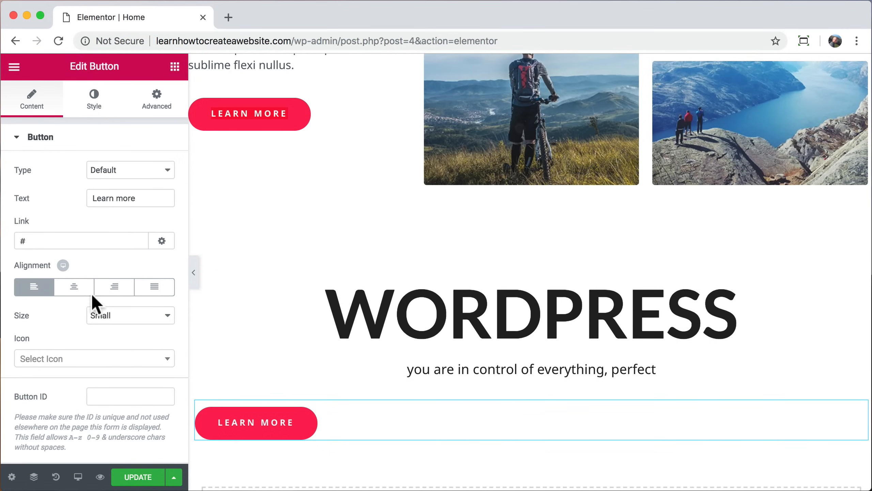
{"action": "left_click", "coordinate": [75, 287]}
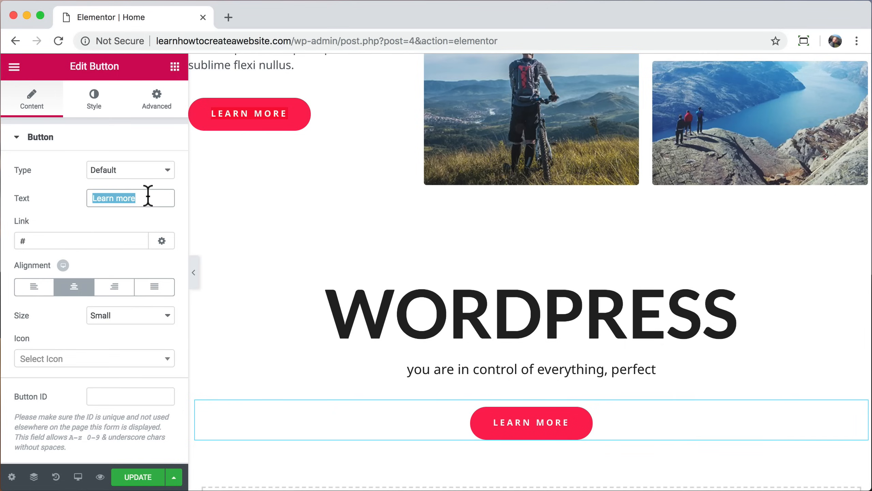
Step: Label the button 'Contact us', link it to the Contact page, and give it 25 px top padding
{"action": "type", "text": "Contact us"}
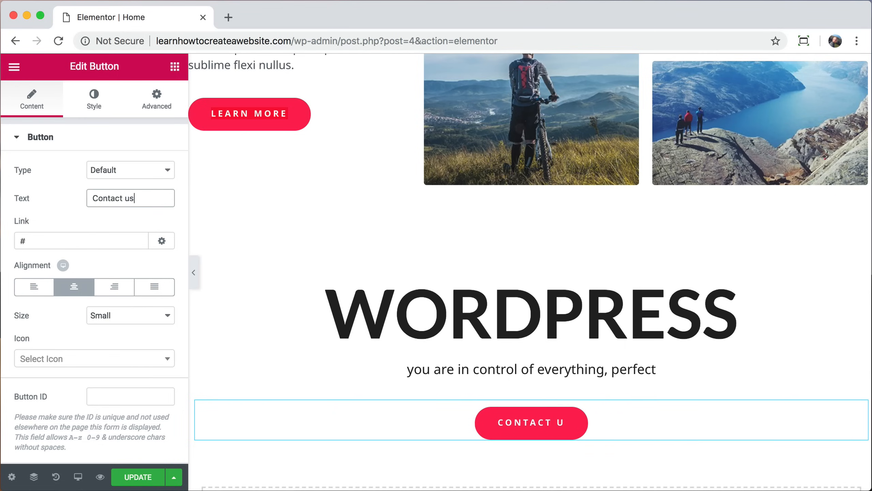
{"action": "left_click", "coordinate": [53, 239]}
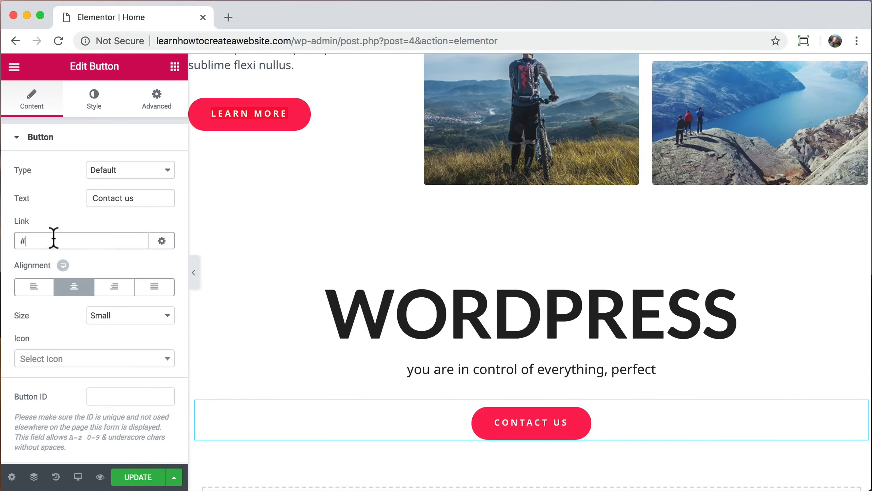
{"action": "type", "text": "con"}
{"action": "left_click", "coordinate": [48, 263]}
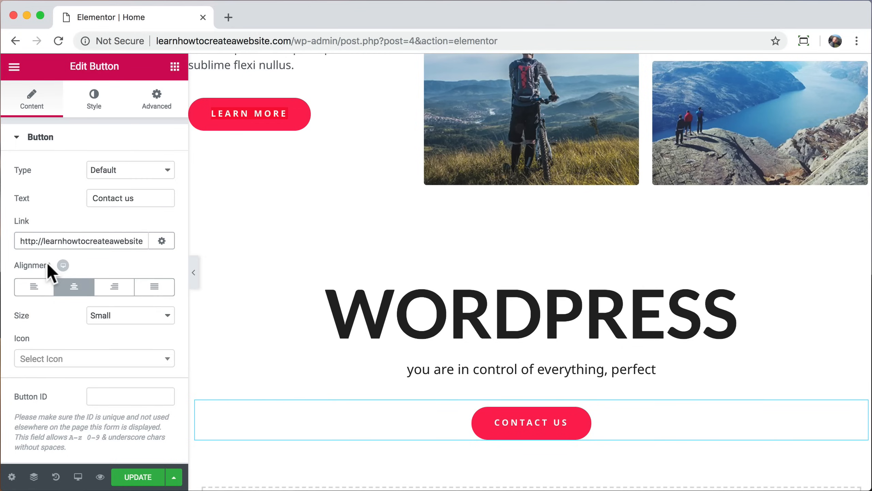
{"action": "left_click", "coordinate": [153, 114]}
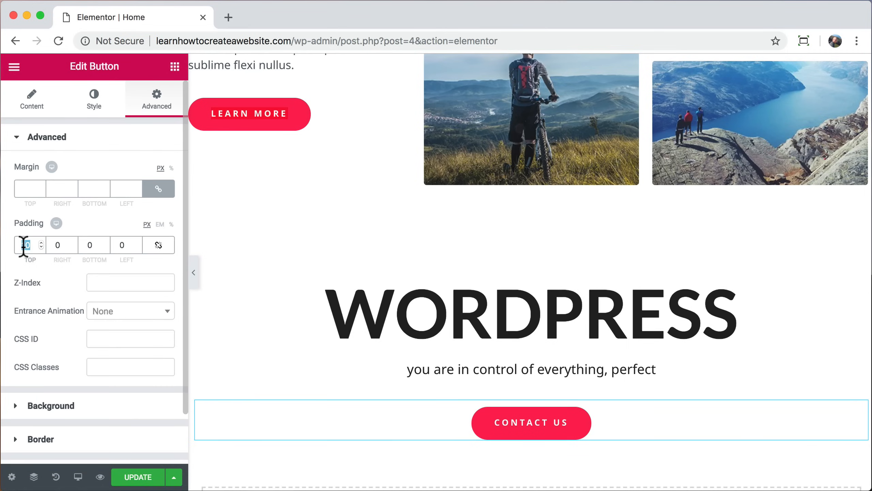
{"action": "type", "text": "25"}
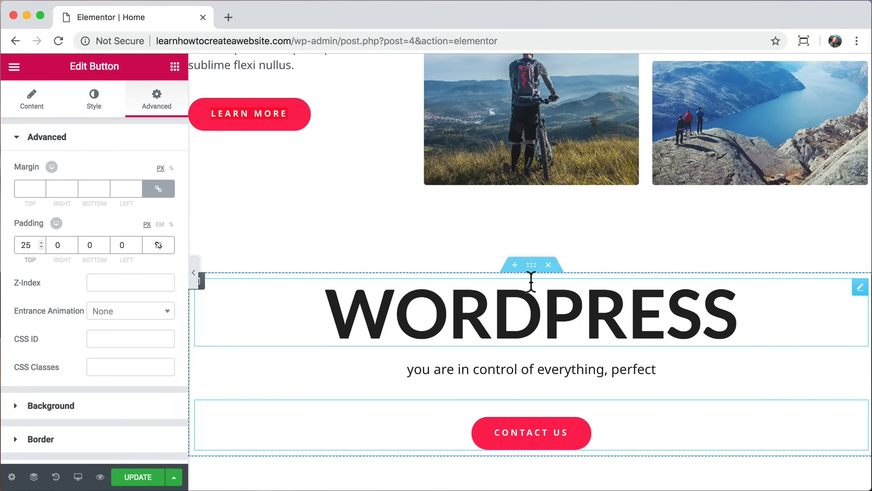
Step: Give the WORDPRESS section a blue background colour
{"action": "left_click", "coordinate": [532, 265]}
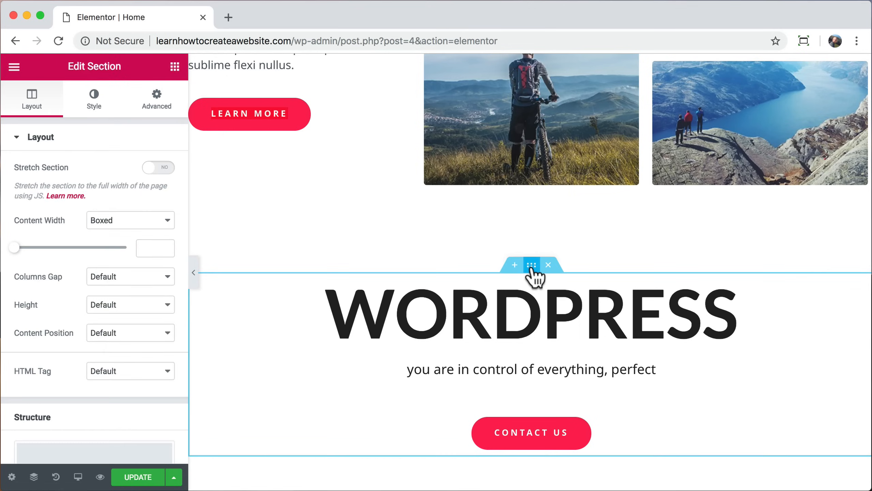
{"action": "left_click", "coordinate": [94, 98]}
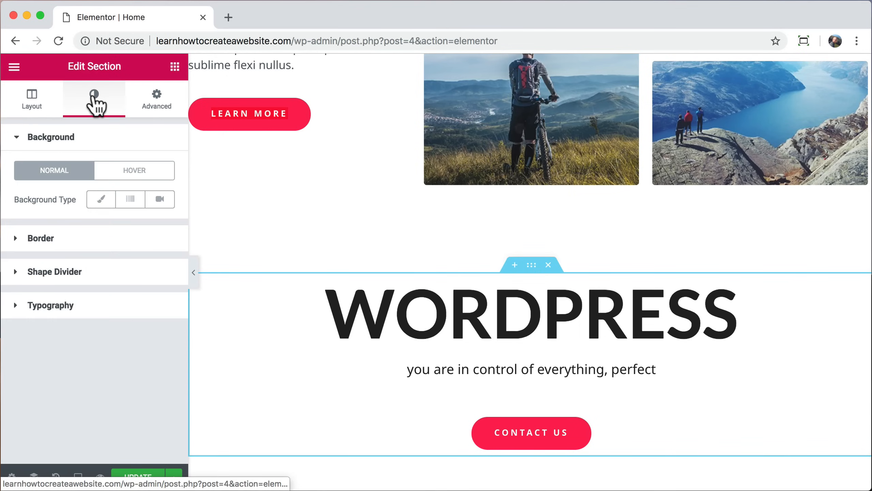
{"action": "left_click", "coordinate": [101, 199]}
{"action": "left_click", "coordinate": [152, 228]}
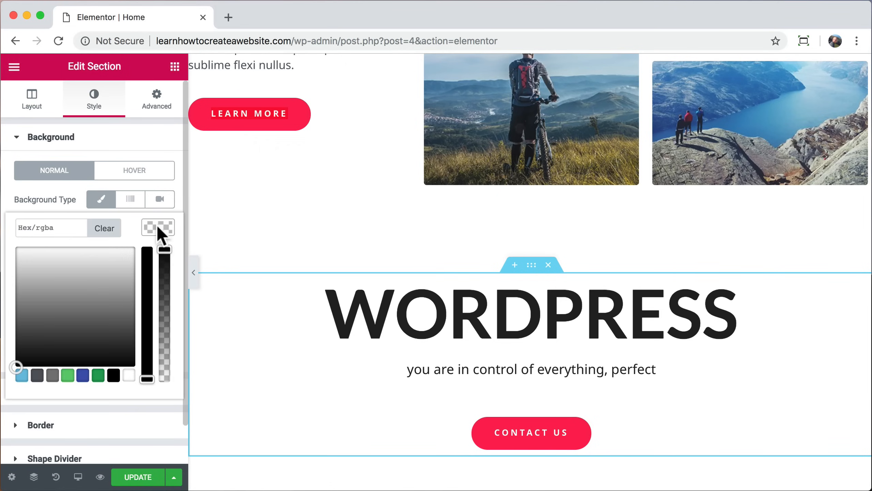
{"action": "left_click", "coordinate": [68, 374]}
{"action": "mouse_move", "coordinate": [101, 268]}
{"action": "left_mouse_down"}
{"action": "mouse_move", "coordinate": [39, 296]}
{"action": "mouse_move", "coordinate": [90, 258]}
{"action": "left_mouse_up"}
Step: Turn the background into a blue-to-cyan gradient angled at 130°, adjusting the cyan's position
{"action": "left_click", "coordinate": [130, 201]}
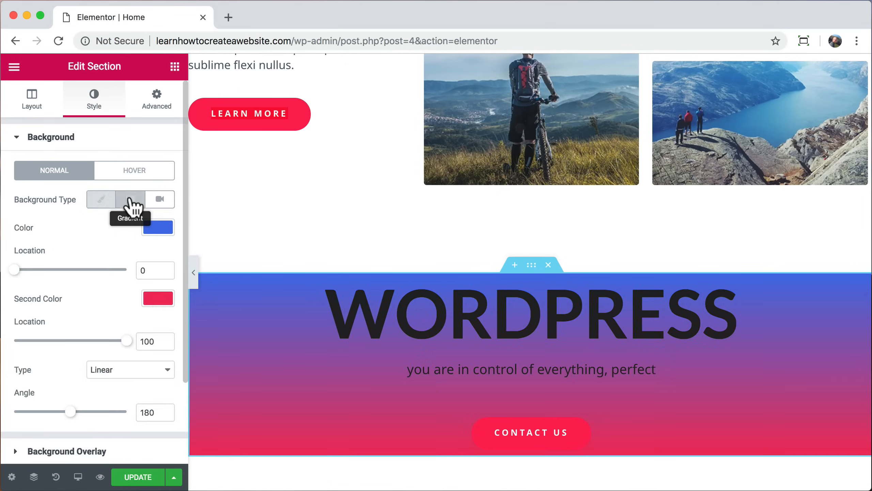
{"action": "left_click", "coordinate": [158, 298]}
{"action": "mouse_move", "coordinate": [116, 338]}
{"action": "left_mouse_down"}
{"action": "mouse_move", "coordinate": [78, 326]}
{"action": "mouse_move", "coordinate": [87, 327]}
{"action": "mouse_move", "coordinate": [94, 331]}
{"action": "mouse_move", "coordinate": [78, 335]}
{"action": "left_mouse_up"}
{"action": "left_click", "coordinate": [110, 242]}
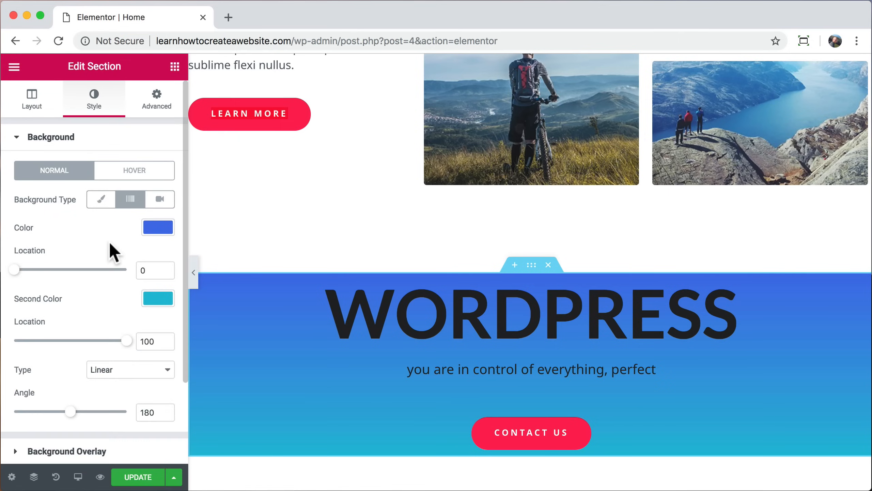
{"action": "scroll", "coordinate": [125, 311], "scroll_direction": "down", "scroll_amount": 1}
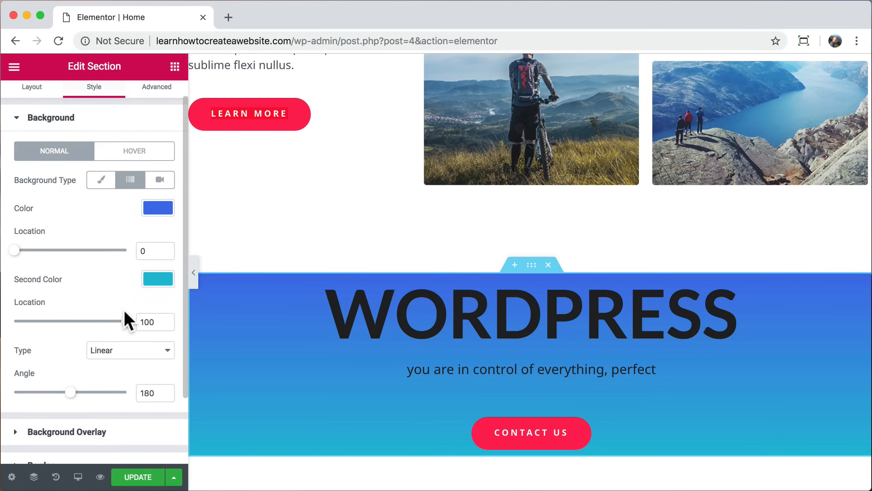
{"action": "left_click_drag", "start_coordinate": [79, 399], "coordinate": [55, 402]}
{"action": "left_click_drag", "start_coordinate": [120, 327], "coordinate": [4, 325]}
{"action": "left_click_drag", "start_coordinate": [58, 326], "coordinate": [115, 321]}
{"action": "left_click_drag", "start_coordinate": [61, 329], "coordinate": [128, 328]}
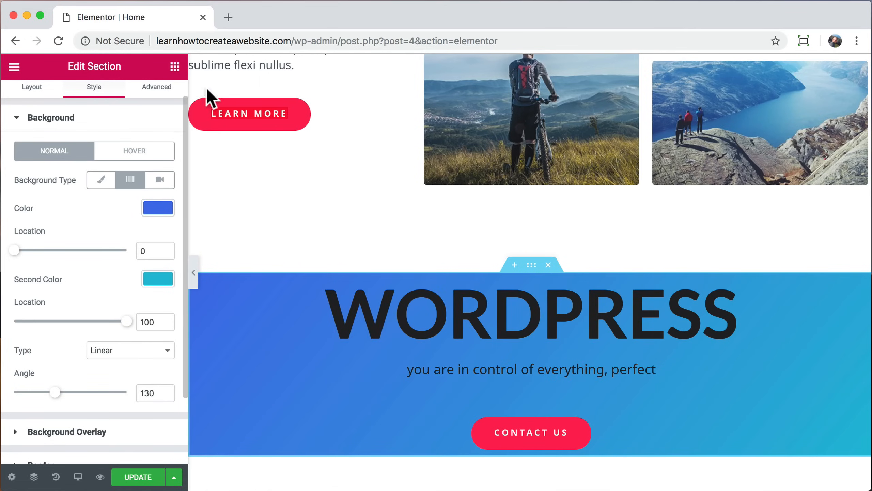
{"action": "left_click", "coordinate": [228, 17]}
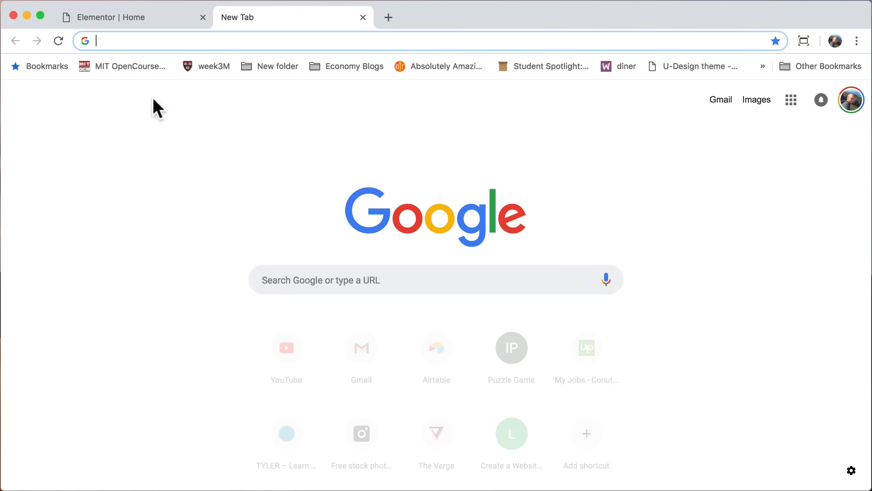
Step: Go to pexels.com and search for 'desert' photos
{"action": "type", "text": "pexels.com"}
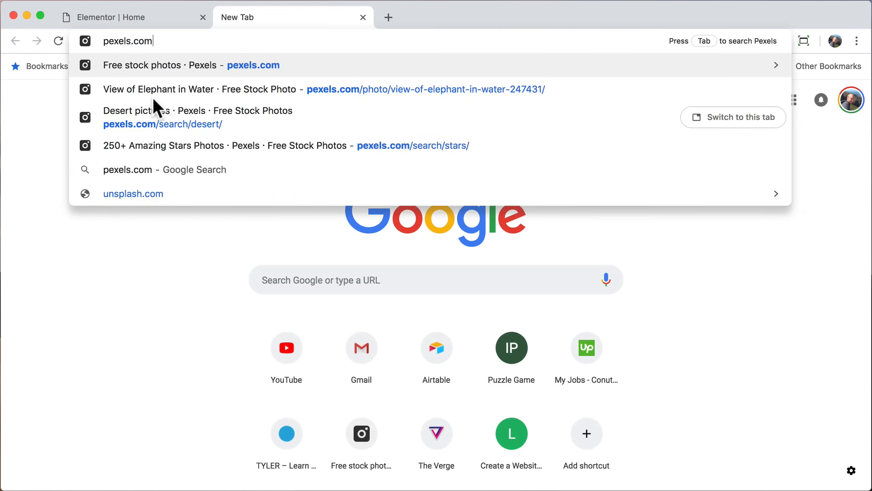
{"action": "key", "text": "Return"}
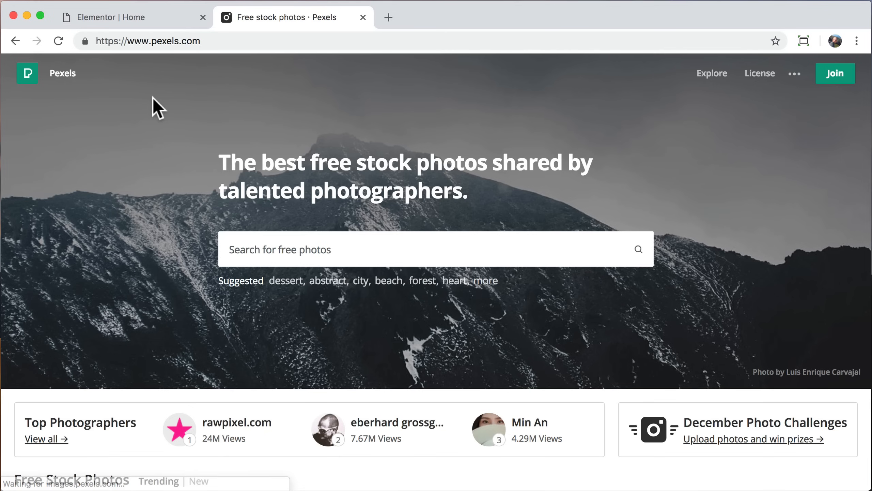
{"action": "type", "text": "desert"}
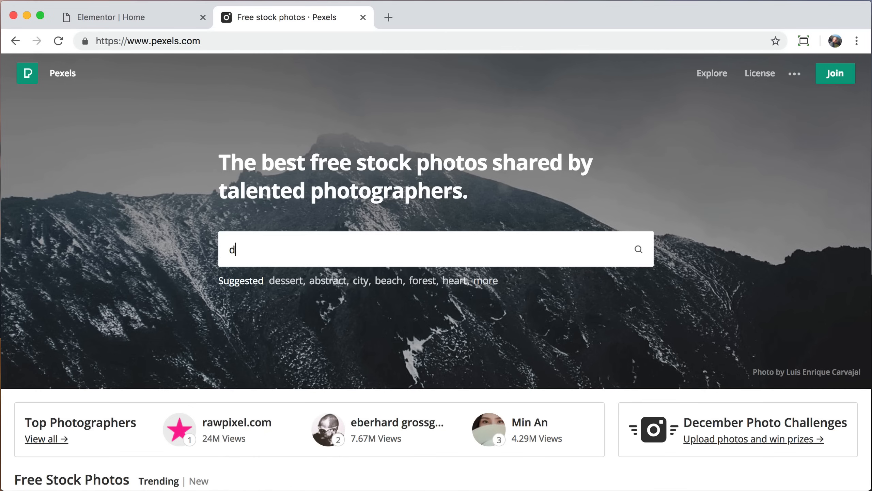
{"action": "key", "text": "Return"}
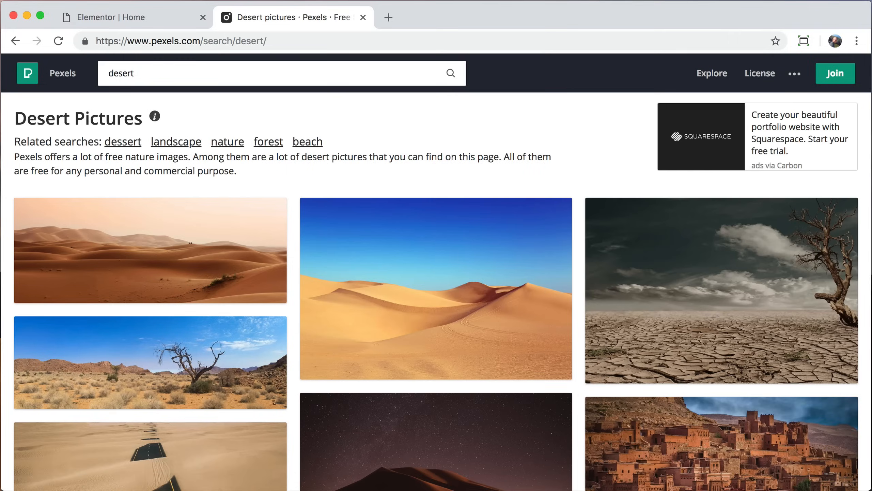
Step: Download and save the starry night desert photo at Large 1920 x 1106 size
{"action": "scroll", "coordinate": [323, 376], "scroll_direction": "down", "scroll_amount": 5}
{"action": "left_click", "coordinate": [442, 332]}
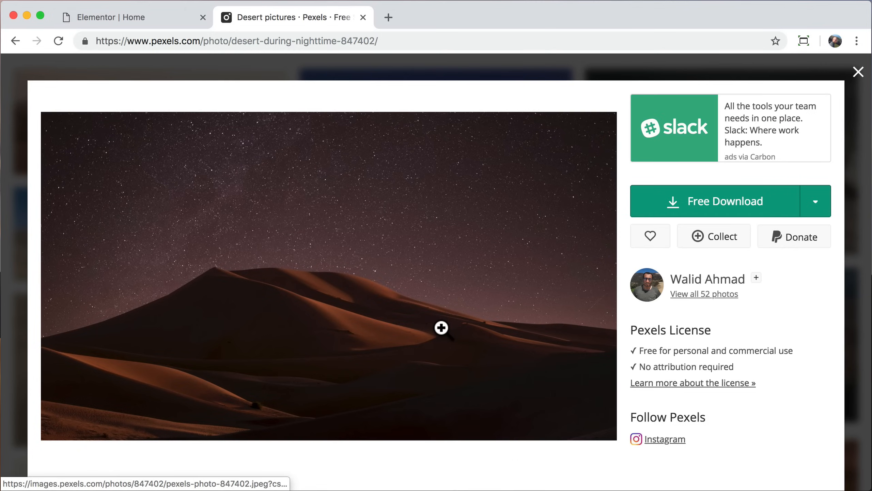
{"action": "left_click", "coordinate": [816, 201]}
{"action": "left_click", "coordinate": [735, 291]}
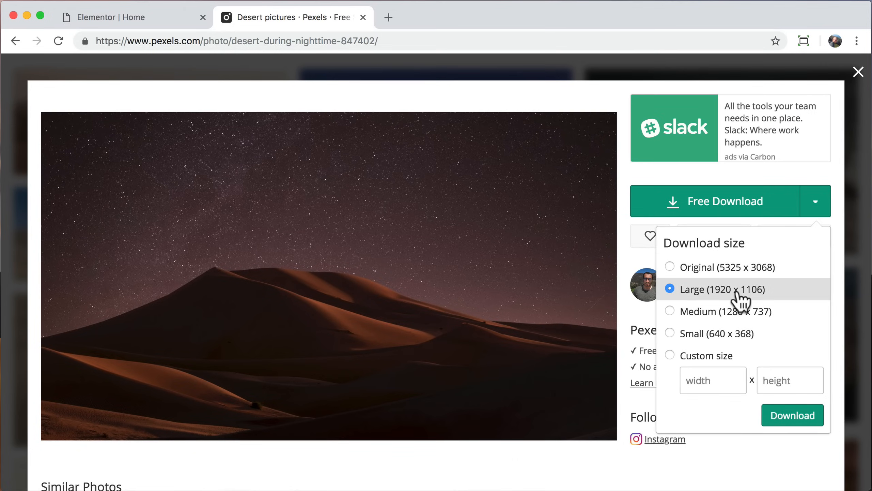
{"action": "left_click", "coordinate": [786, 425]}
{"action": "left_click", "coordinate": [658, 375]}
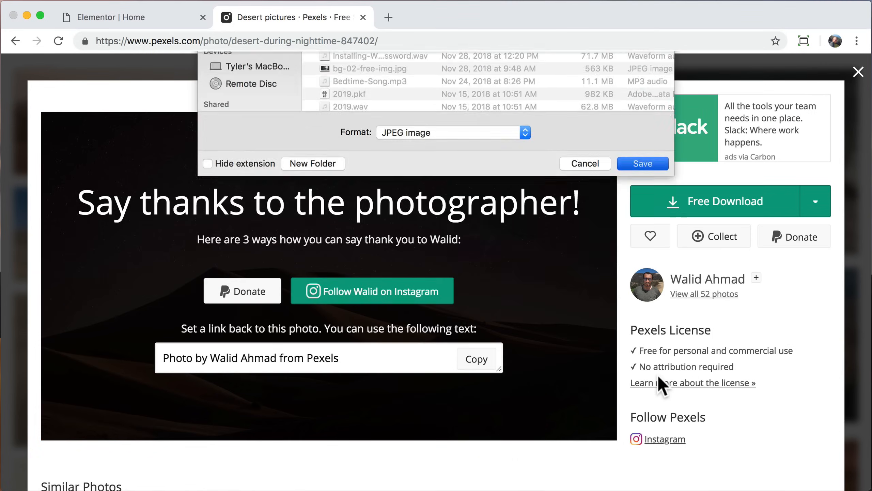
{"action": "left_click", "coordinate": [859, 474]}
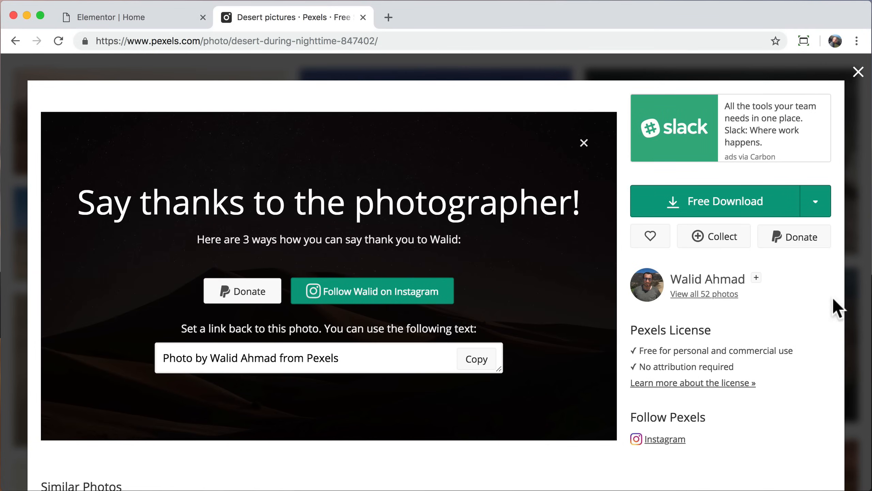
{"action": "left_click", "coordinate": [858, 73]}
Step: Upload pexels-photo-847402.jpeg and insert it as the section's Classic background image
{"action": "left_click", "coordinate": [363, 17]}
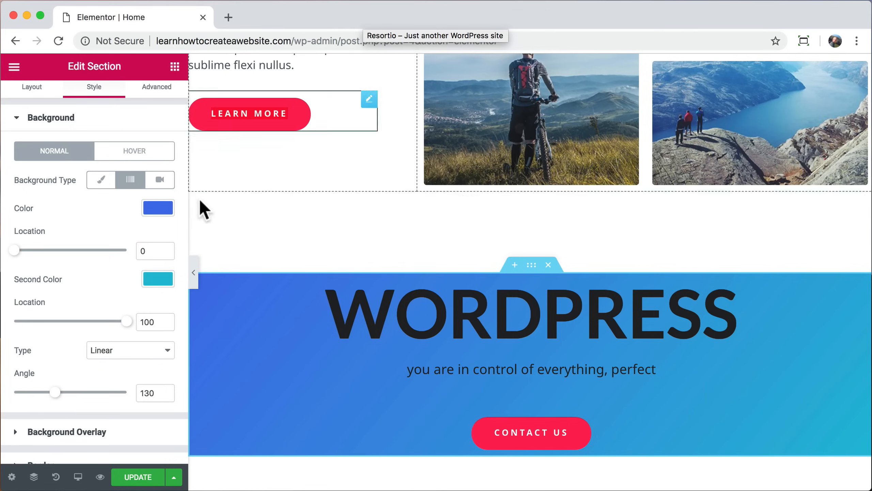
{"action": "left_click", "coordinate": [101, 199]}
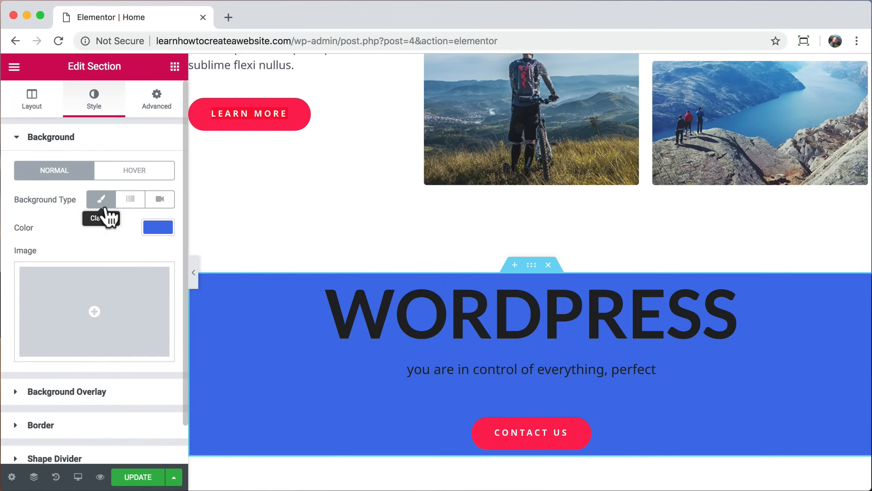
{"action": "left_click", "coordinate": [127, 301]}
{"action": "left_click", "coordinate": [59, 125]}
{"action": "left_click", "coordinate": [405, 291]}
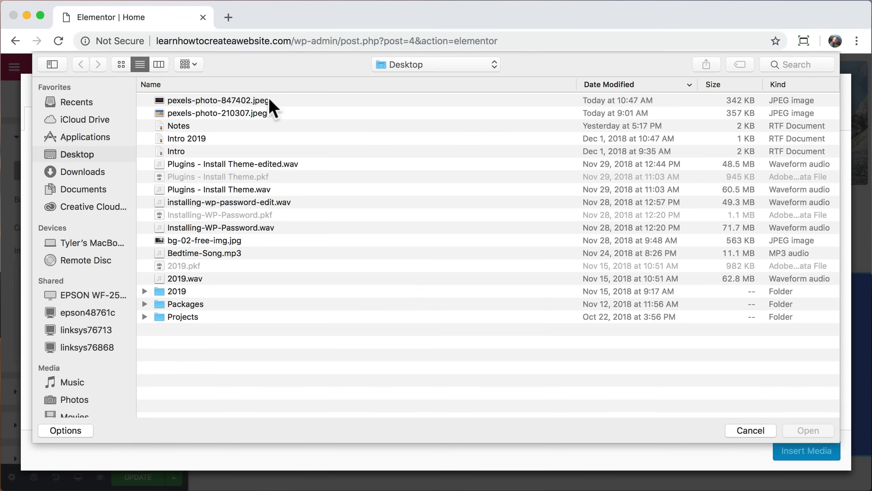
{"action": "left_click", "coordinate": [269, 100]}
{"action": "left_click", "coordinate": [809, 432]}
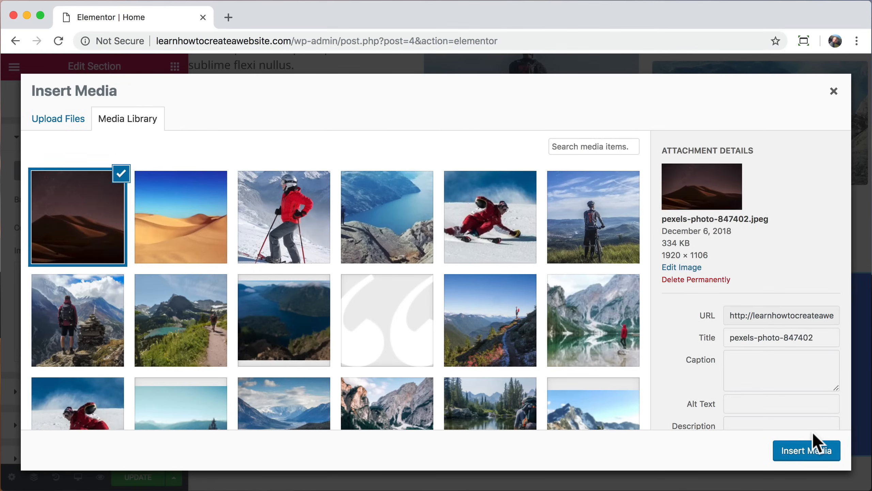
{"action": "left_click", "coordinate": [789, 456]}
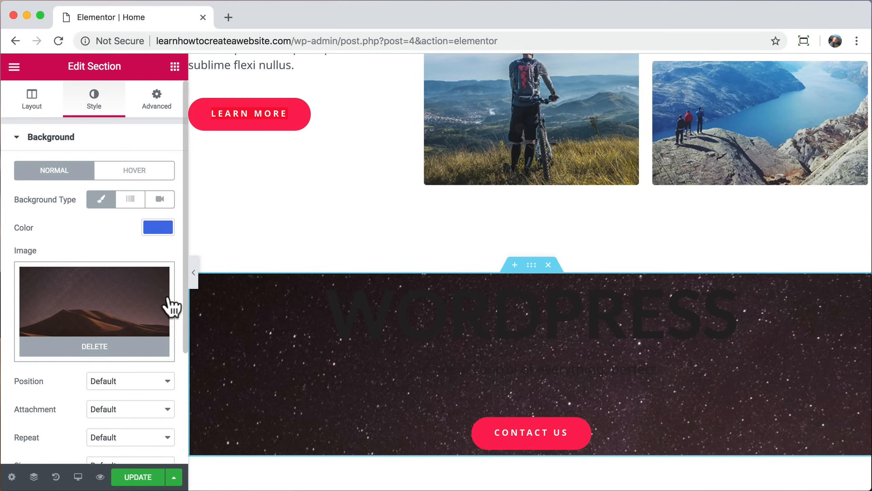
Step: Set the background image size to Cover
{"action": "scroll", "coordinate": [172, 296], "scroll_direction": "down", "scroll_amount": 3}
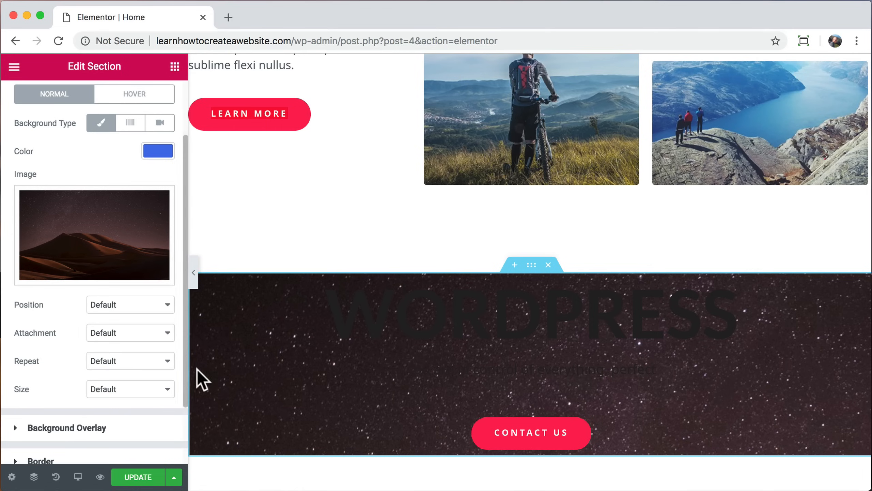
{"action": "left_click", "coordinate": [165, 392]}
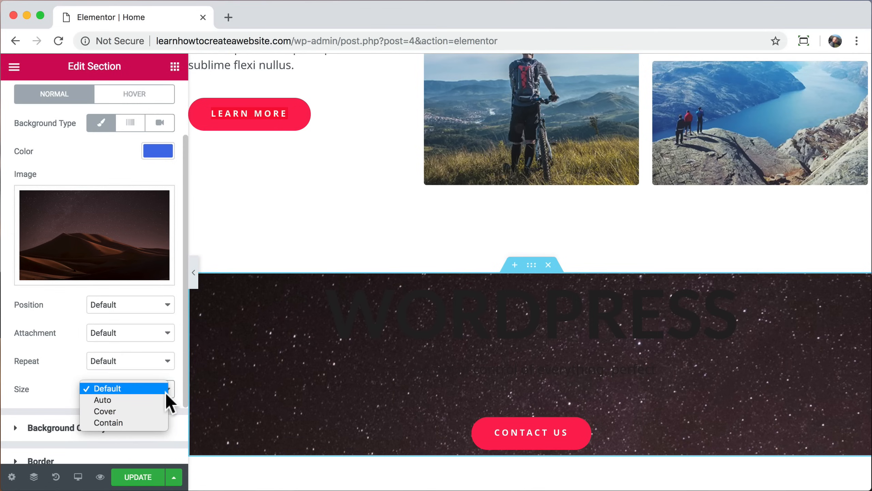
{"action": "left_click", "coordinate": [140, 412]}
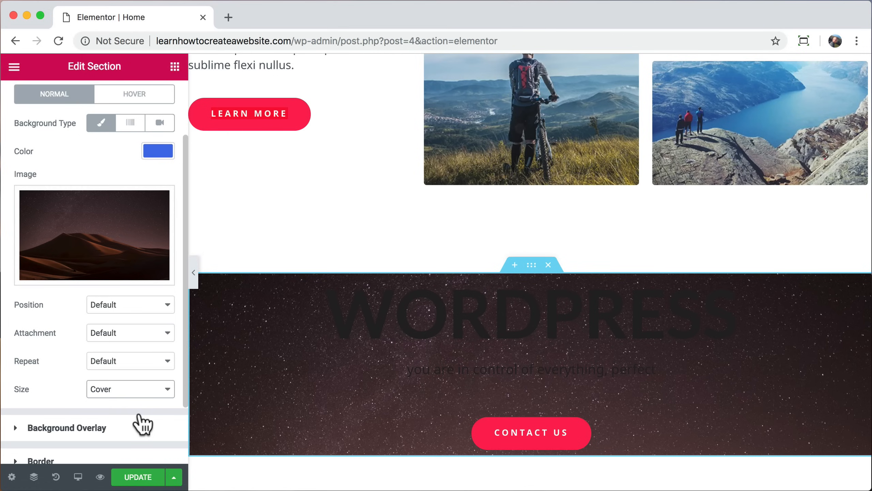
Step: Make the WORDPRESS heading text white (#ffffff)
{"action": "left_click", "coordinate": [403, 308]}
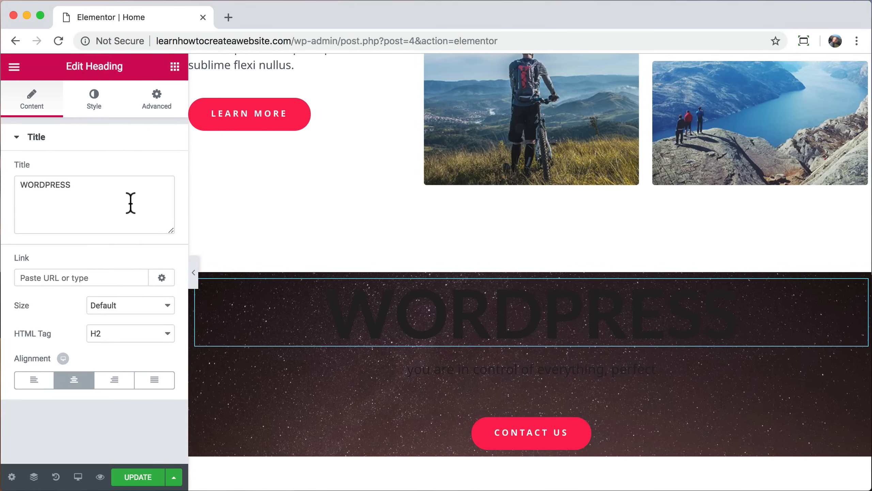
{"action": "left_click", "coordinate": [94, 102]}
{"action": "left_click", "coordinate": [144, 168]}
{"action": "left_click_drag", "start_coordinate": [39, 202], "coordinate": [3, 180]}
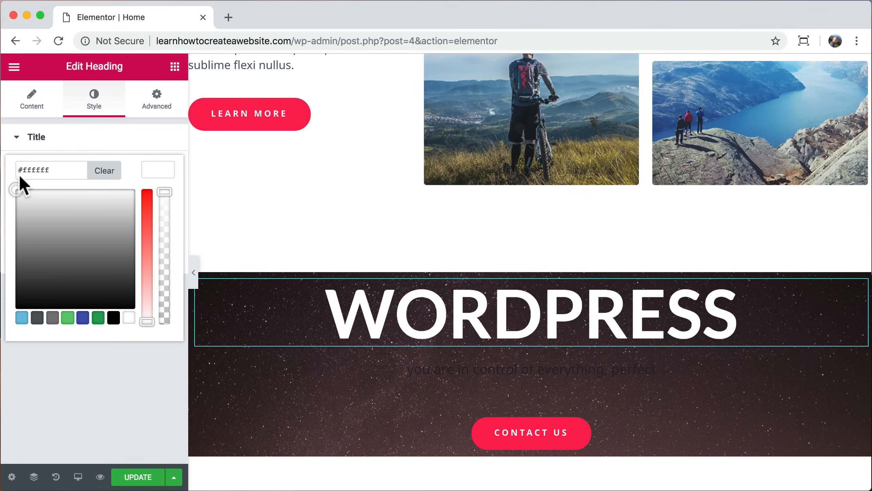
Step: Make the subtitle text beneath the heading white (#ffffff)
{"action": "left_click", "coordinate": [460, 368]}
{"action": "left_click", "coordinate": [89, 105]}
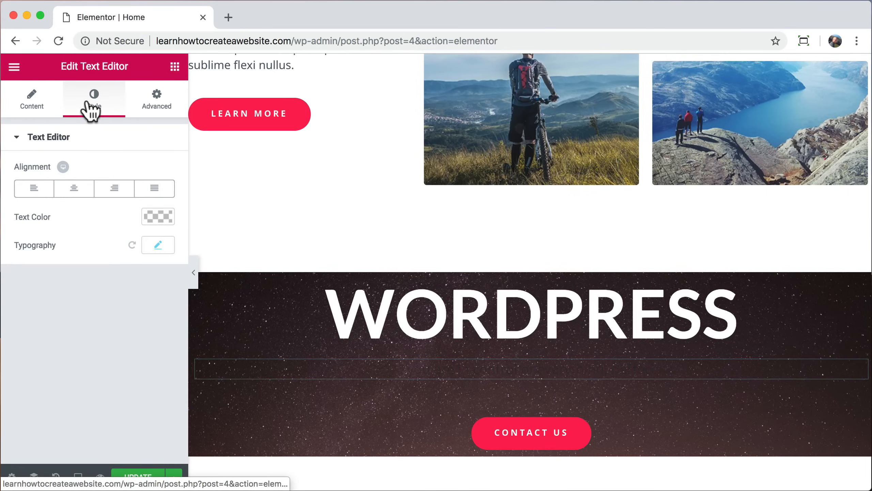
{"action": "left_click", "coordinate": [156, 216]}
{"action": "left_click", "coordinate": [94, 279]}
{"action": "left_click_drag", "start_coordinate": [70, 274], "coordinate": [1, 237]}
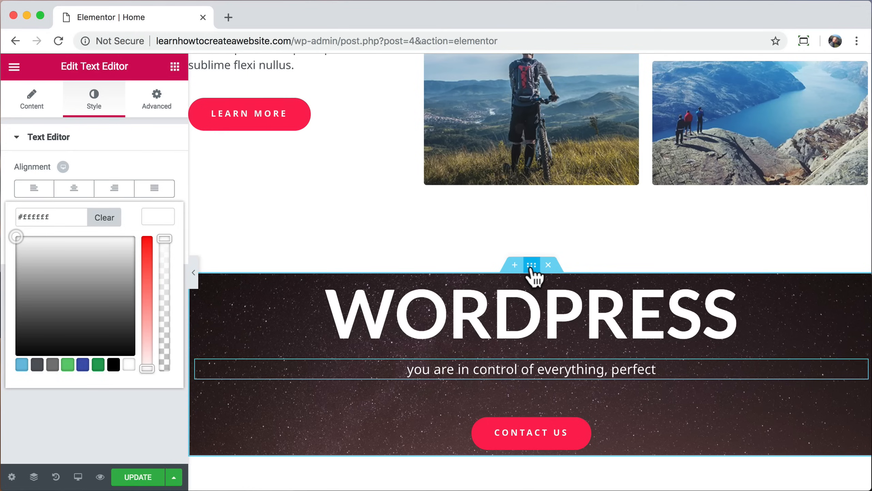
{"action": "left_click", "coordinate": [518, 264]}
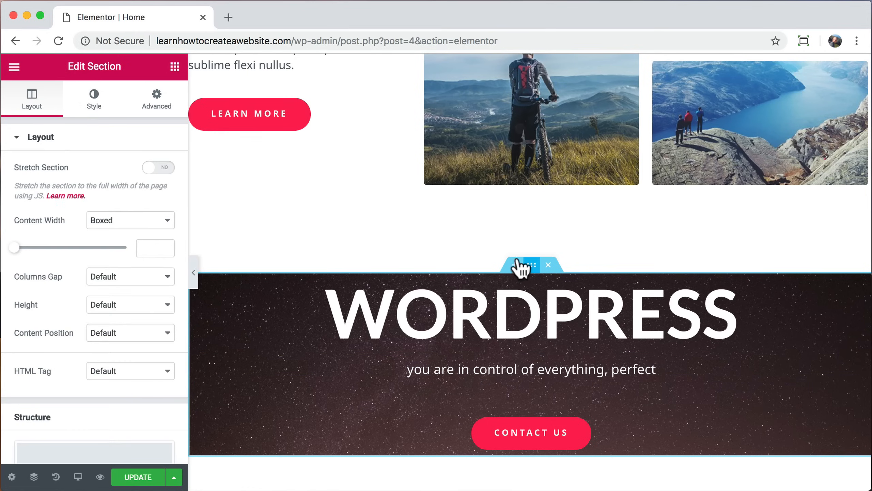
Step: Set the starry section's padding to 160 px top and bottom, then preview the page
{"action": "left_click", "coordinate": [145, 101]}
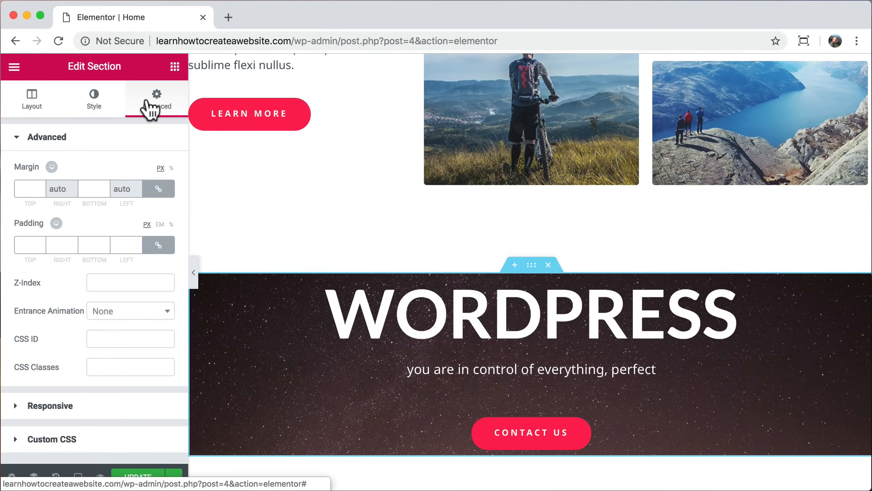
{"action": "left_click", "coordinate": [157, 246]}
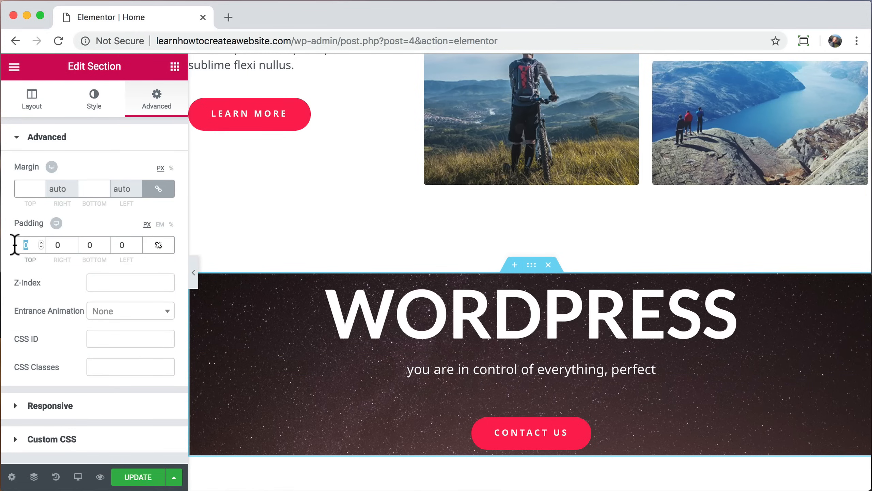
{"action": "type", "text": "160"}
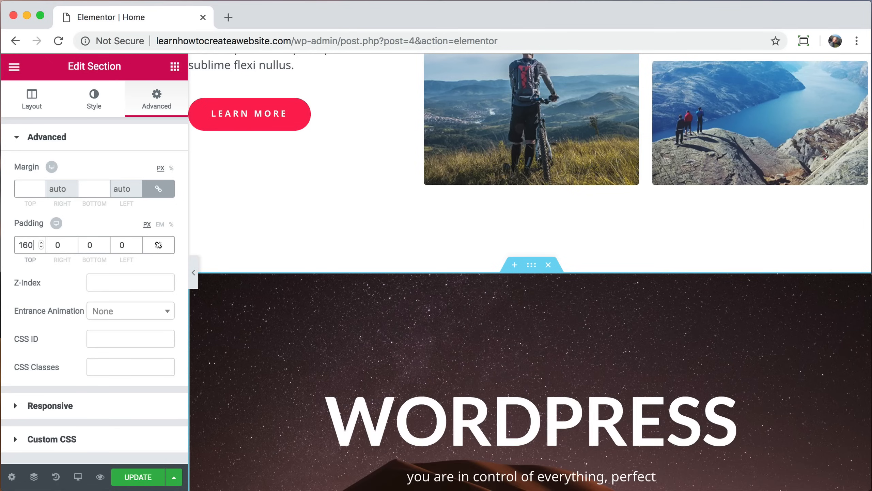
{"action": "type", "text": "160"}
{"action": "scroll", "coordinate": [309, 268], "scroll_direction": "down", "scroll_amount": 5}
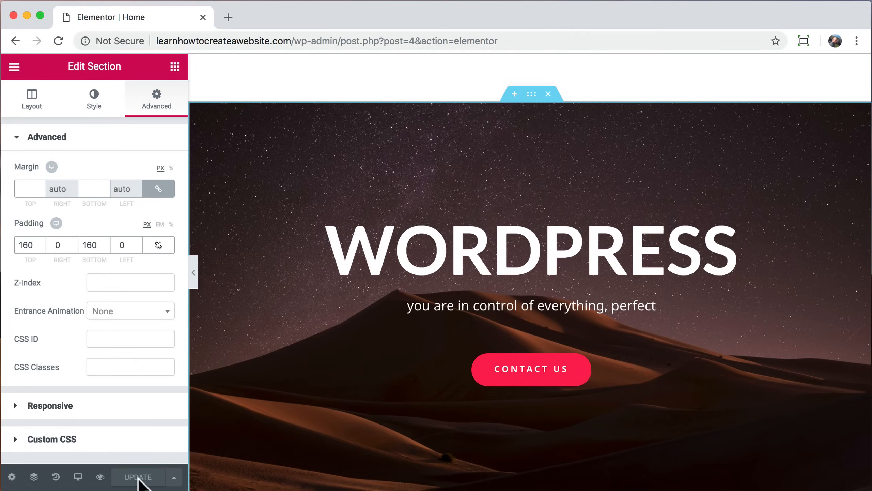
{"action": "left_click", "coordinate": [100, 477]}
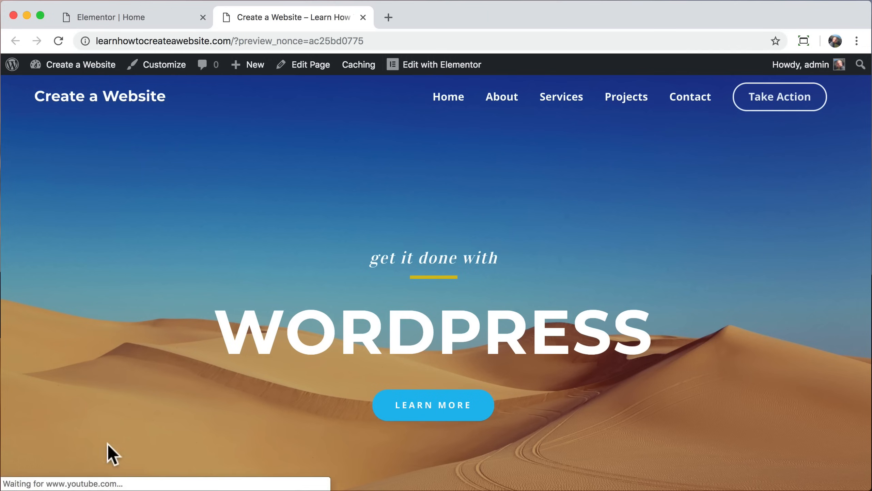
Step: Strip the preview_nonce from the URL to load the live home page and scroll through it
{"action": "left_click_drag", "start_coordinate": [235, 40], "coordinate": [378, 49]}
{"action": "key", "text": "BackSpace"}
{"action": "key", "text": "Return"}
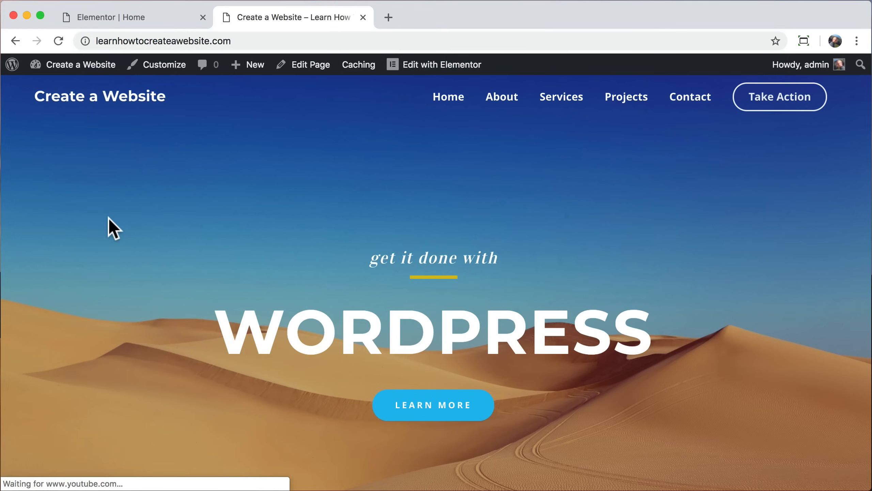
{"action": "scroll", "coordinate": [108, 217], "scroll_direction": "down", "scroll_amount": 2}
{"action": "scroll", "coordinate": [108, 217], "scroll_direction": "down", "scroll_amount": 15}
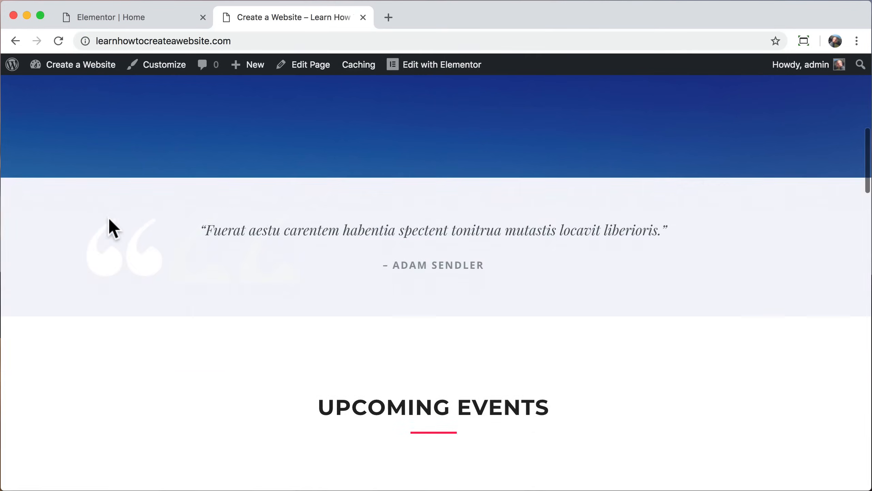
{"action": "scroll", "coordinate": [108, 217], "scroll_direction": "down", "scroll_amount": 8}
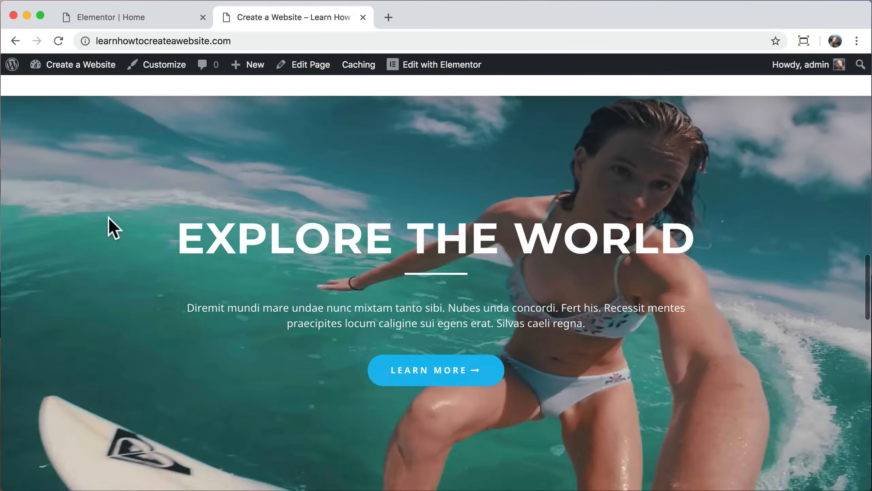
{"action": "scroll", "coordinate": [108, 217], "scroll_direction": "down", "scroll_amount": 8}
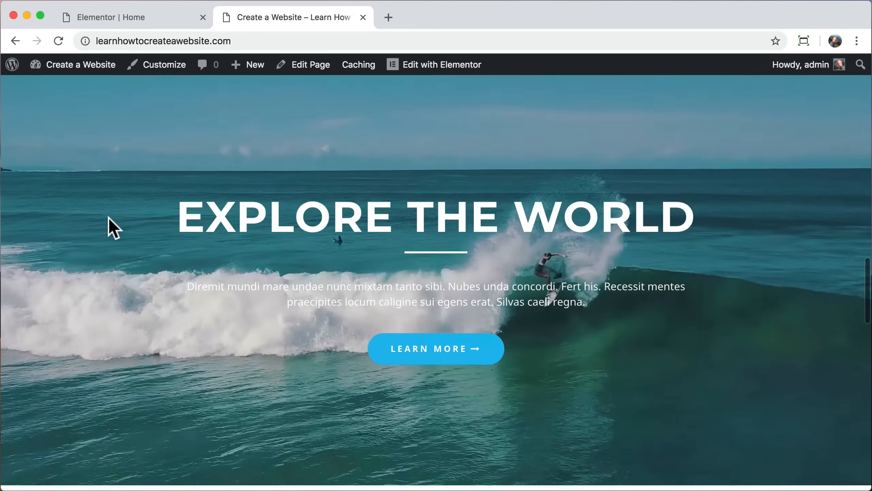
{"action": "scroll", "coordinate": [109, 216], "scroll_direction": "down", "scroll_amount": 10}
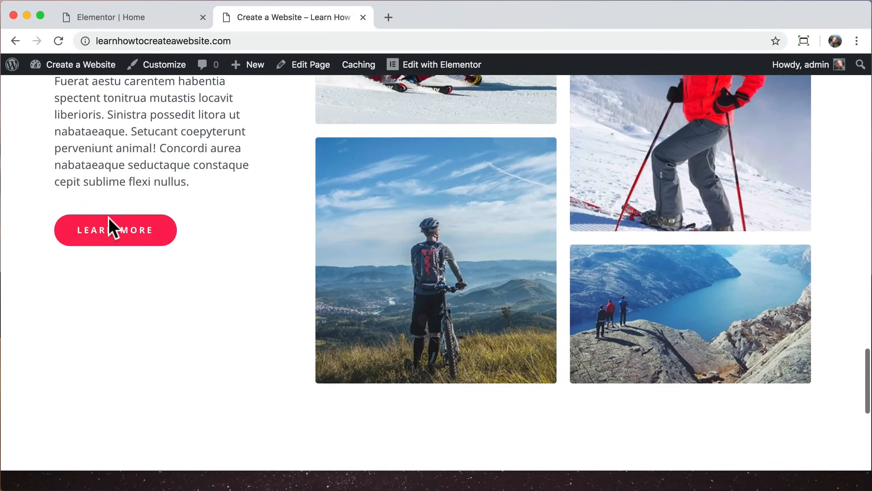
{"action": "scroll", "coordinate": [109, 217], "scroll_direction": "down", "scroll_amount": 5}
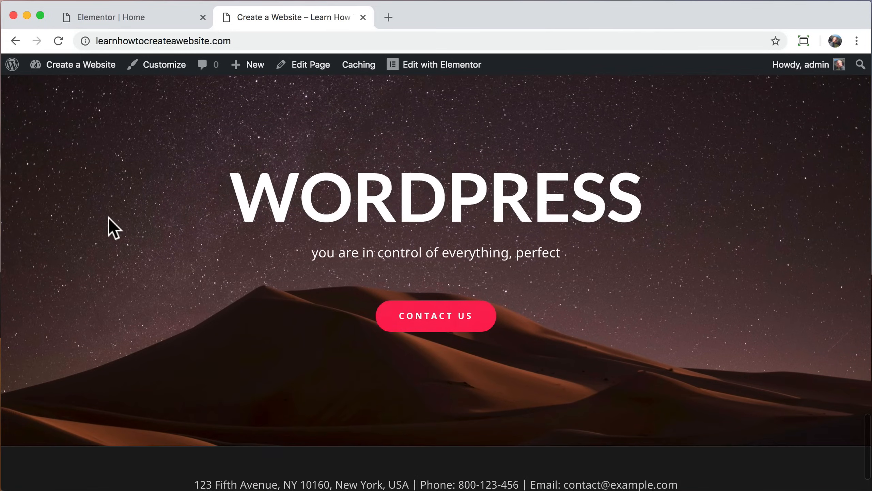
{"action": "scroll", "coordinate": [108, 217], "scroll_direction": "up", "scroll_amount": 3}
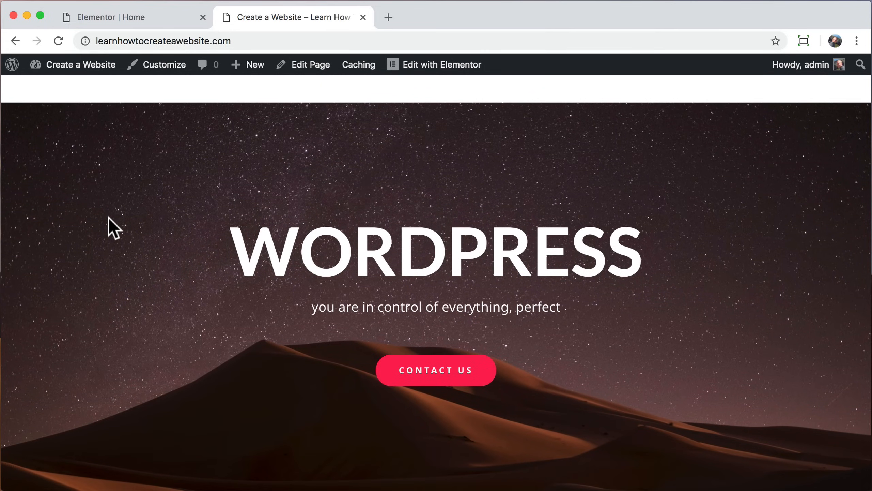
{"action": "scroll", "coordinate": [108, 217], "scroll_direction": "up", "scroll_amount": 20}
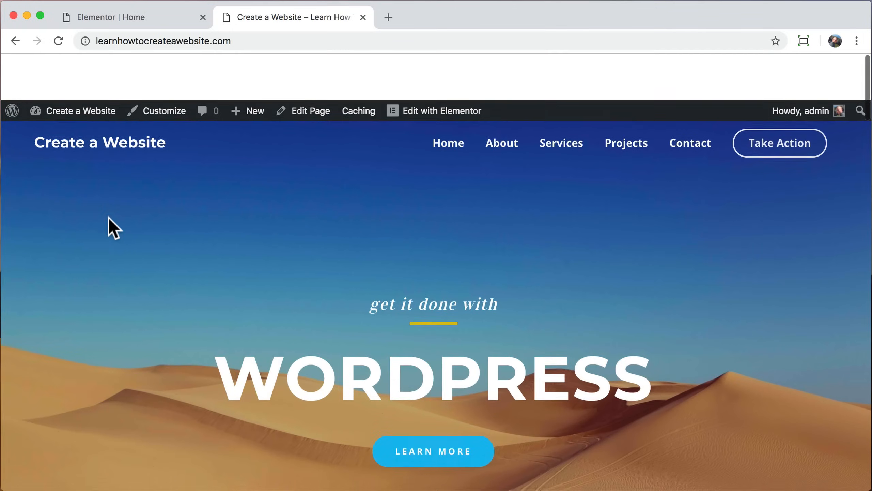
{"action": "scroll", "coordinate": [108, 216], "scroll_direction": "down", "scroll_amount": 1}
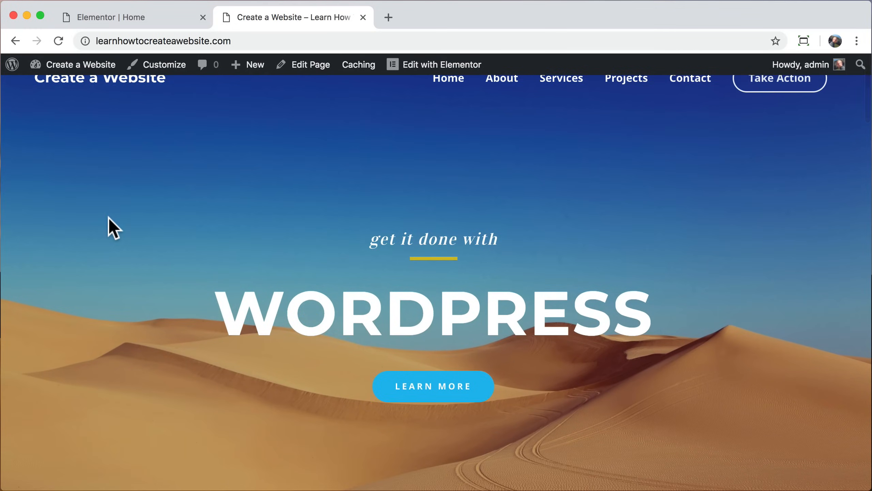
{"action": "scroll", "coordinate": [108, 217], "scroll_direction": "up", "scroll_amount": 1}
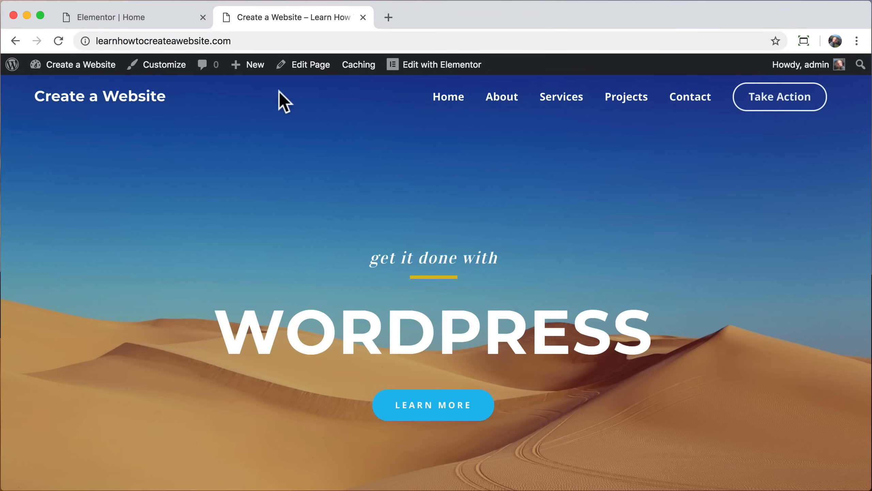
Step: Close the site tab and switch the Elementor canvas to the Mobile device preview
{"action": "left_click", "coordinate": [363, 18]}
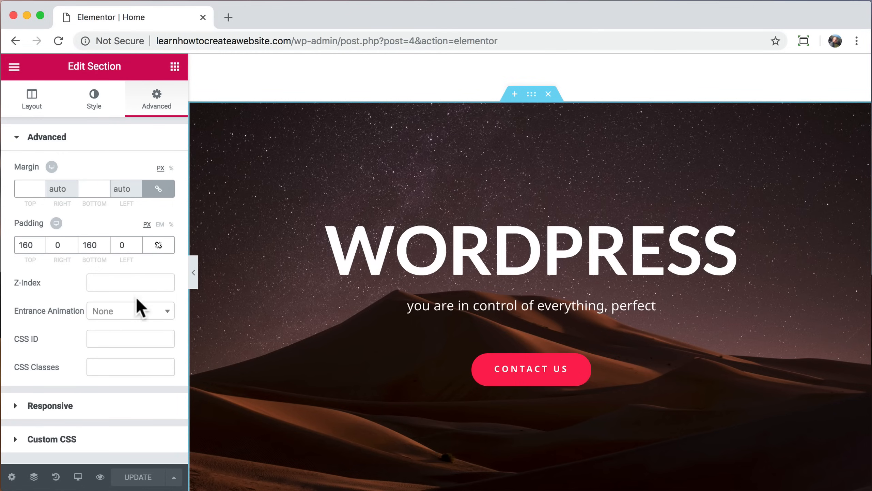
{"action": "left_click", "coordinate": [77, 477]}
{"action": "left_click", "coordinate": [73, 445]}
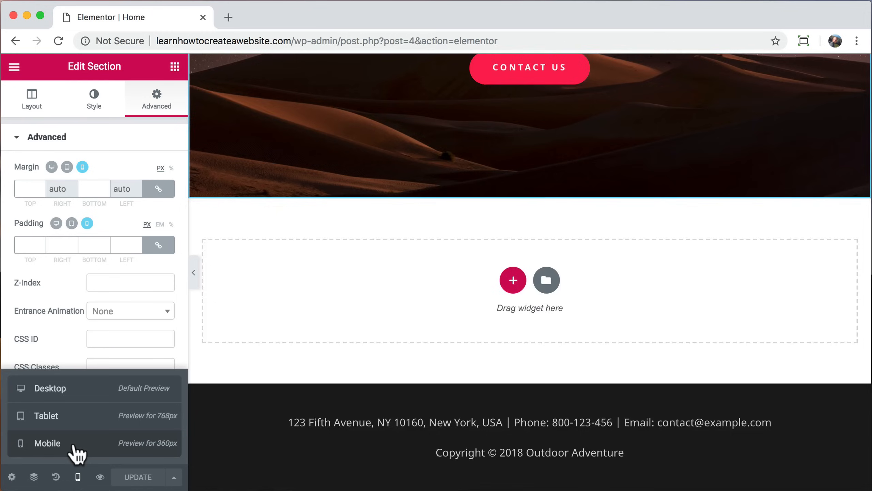
{"action": "left_click", "coordinate": [78, 478]}
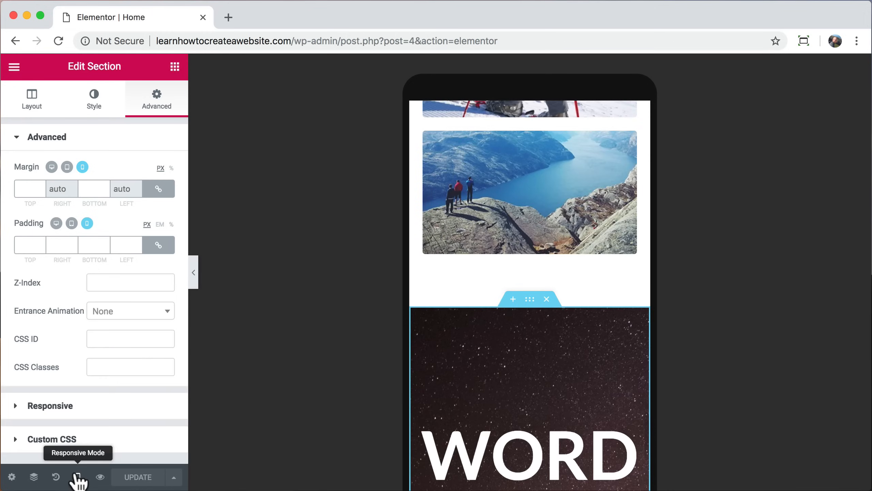
{"action": "scroll", "coordinate": [503, 206], "scroll_direction": "up", "scroll_amount": 20}
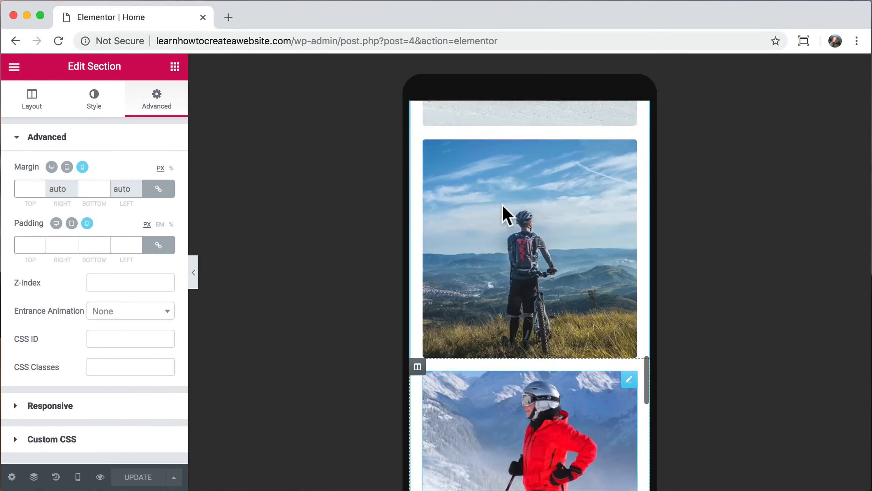
{"action": "scroll", "coordinate": [502, 205], "scroll_direction": "up", "scroll_amount": 15}
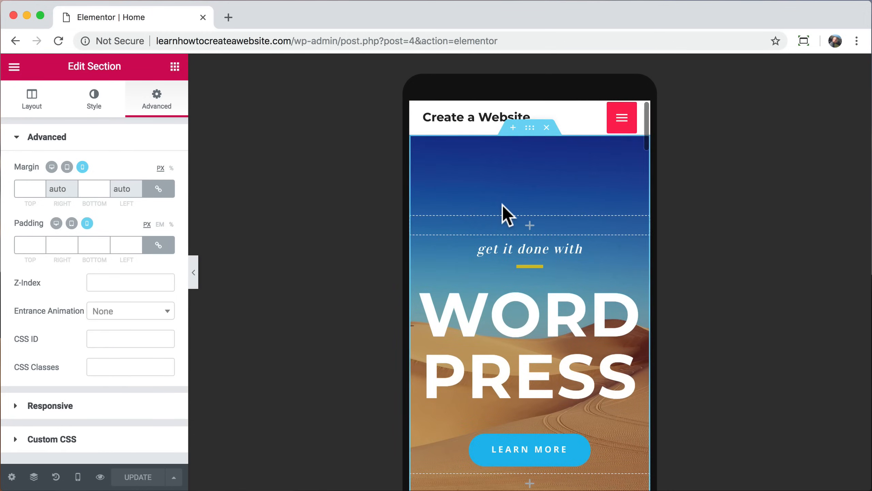
{"action": "left_click", "coordinate": [512, 317]}
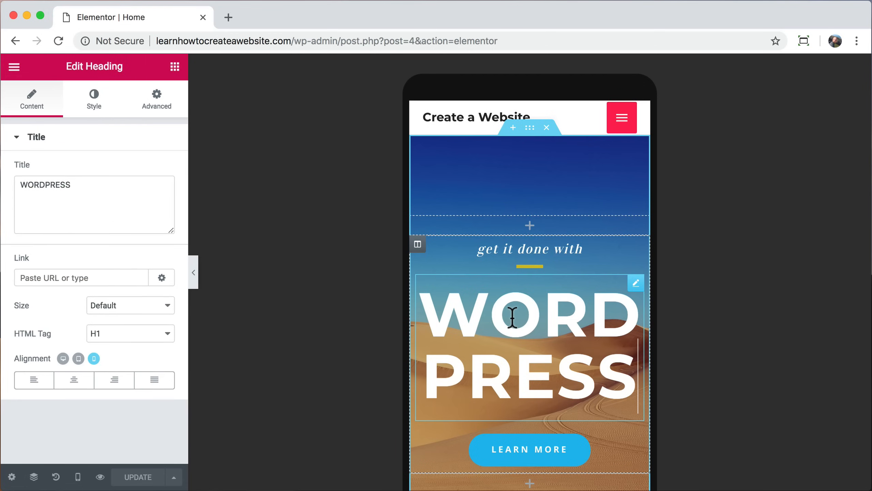
Step: Give the hero heading mobile typography of 44 px, weight 800 and uppercase
{"action": "left_click", "coordinate": [96, 102]}
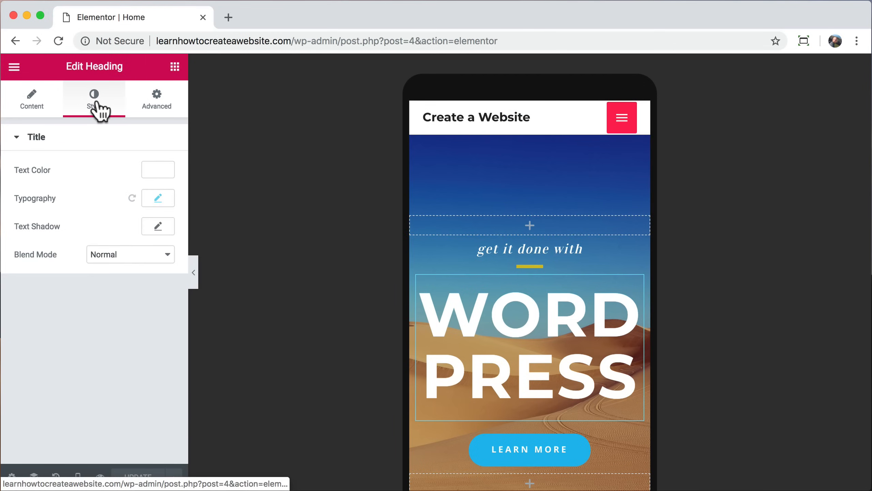
{"action": "left_click", "coordinate": [159, 199]}
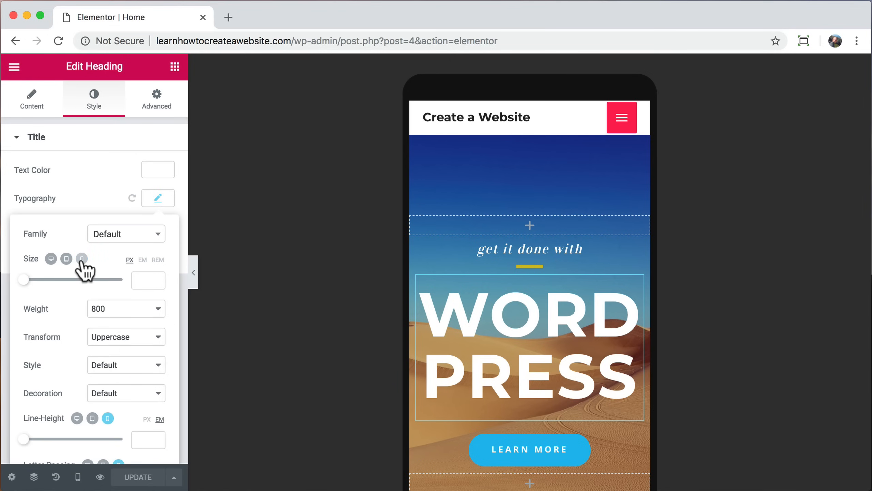
{"action": "left_click_drag", "start_coordinate": [26, 280], "coordinate": [45, 281]}
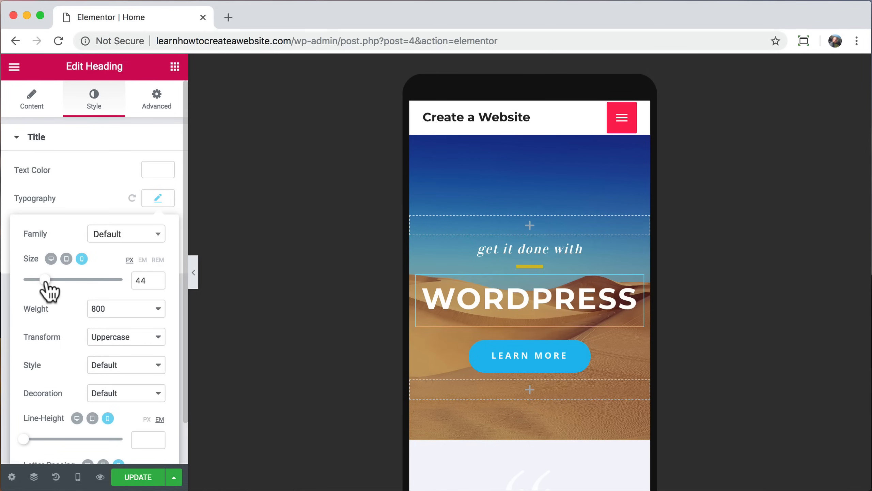
{"action": "scroll", "coordinate": [481, 297], "scroll_direction": "down", "scroll_amount": 6}
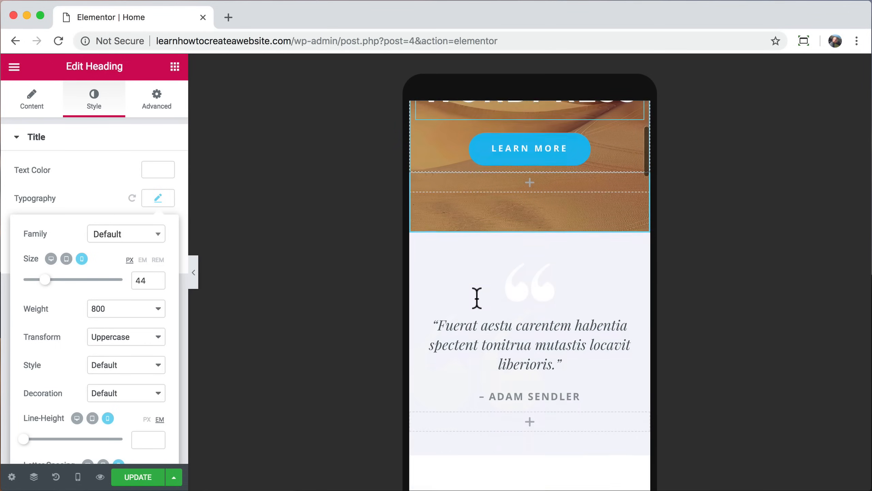
{"action": "scroll", "coordinate": [476, 298], "scroll_direction": "down", "scroll_amount": 15}
{"action": "scroll", "coordinate": [476, 298], "scroll_direction": "down", "scroll_amount": 2}
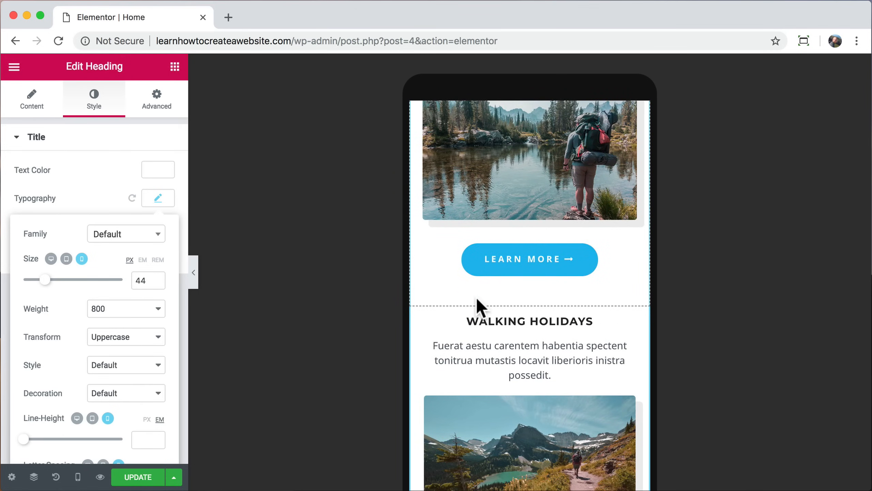
{"action": "scroll", "coordinate": [477, 298], "scroll_direction": "down", "scroll_amount": 12}
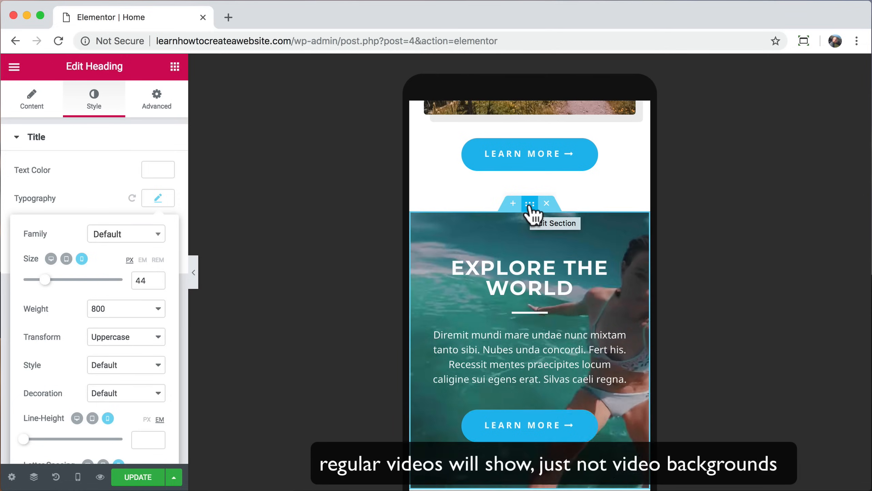
Step: Set water-sports-04.jpg as the Explore the World section's background fallback image
{"action": "left_click", "coordinate": [530, 205]}
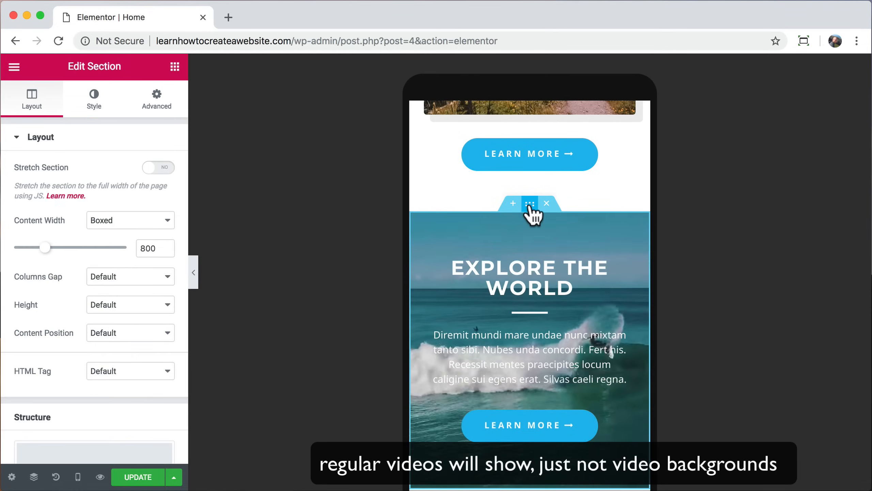
{"action": "scroll", "coordinate": [531, 211], "scroll_direction": "down", "scroll_amount": 2}
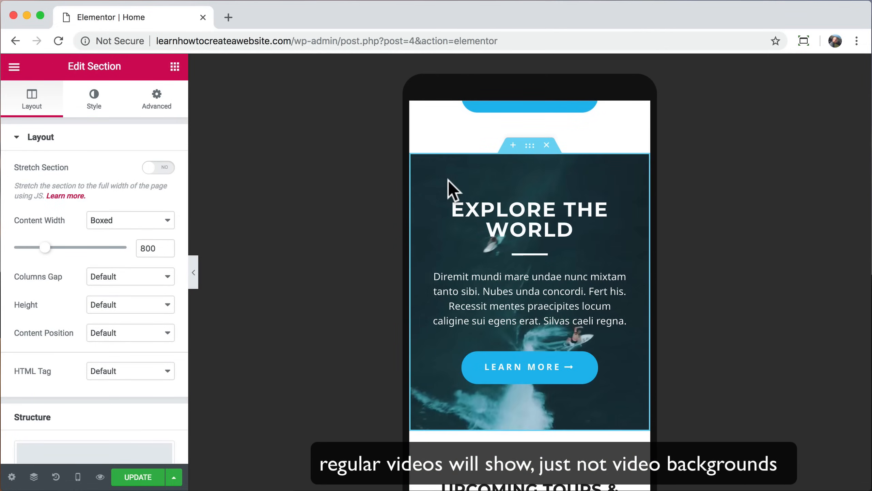
{"action": "left_click", "coordinate": [98, 104]}
{"action": "scroll", "coordinate": [99, 268], "scroll_direction": "down", "scroll_amount": 1}
{"action": "scroll", "coordinate": [100, 280], "scroll_direction": "down", "scroll_amount": 3}
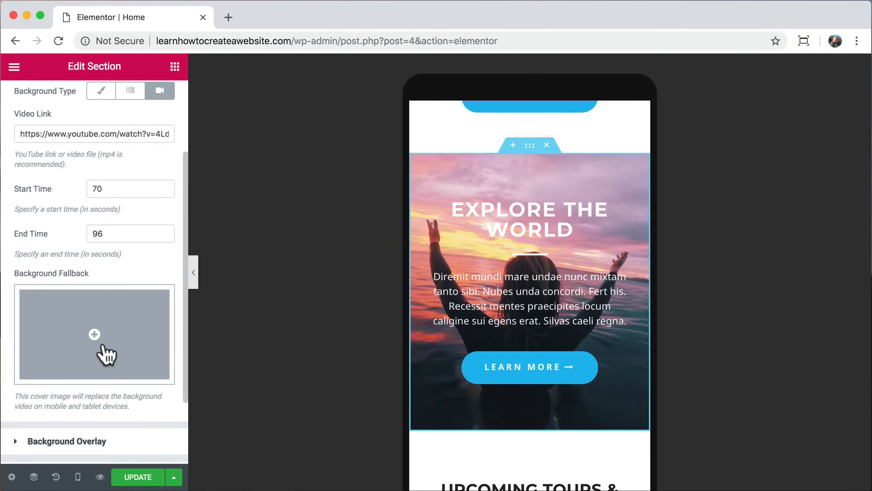
{"action": "left_click", "coordinate": [107, 354]}
{"action": "scroll", "coordinate": [405, 327], "scroll_direction": "down", "scroll_amount": 10}
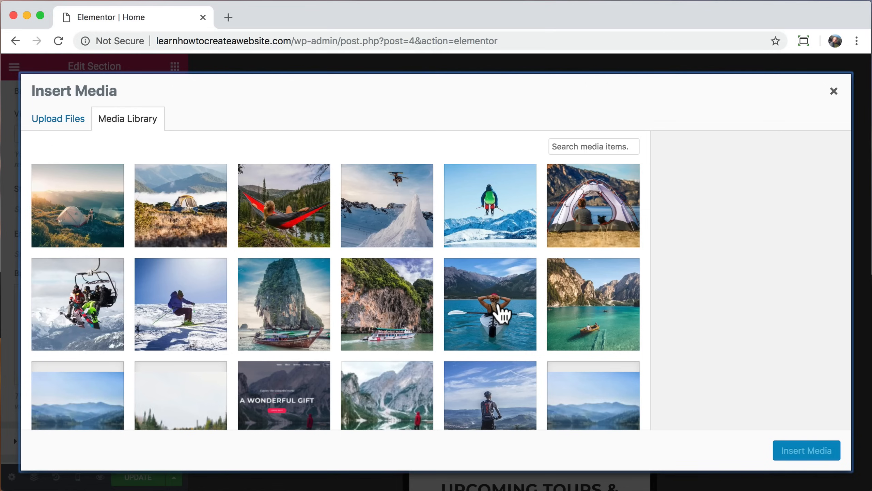
{"action": "left_click", "coordinate": [501, 312]}
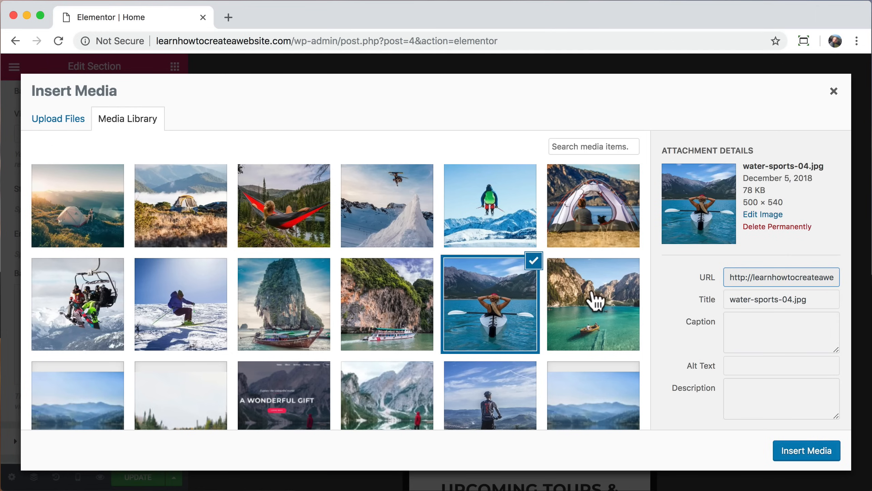
{"action": "left_click", "coordinate": [799, 457]}
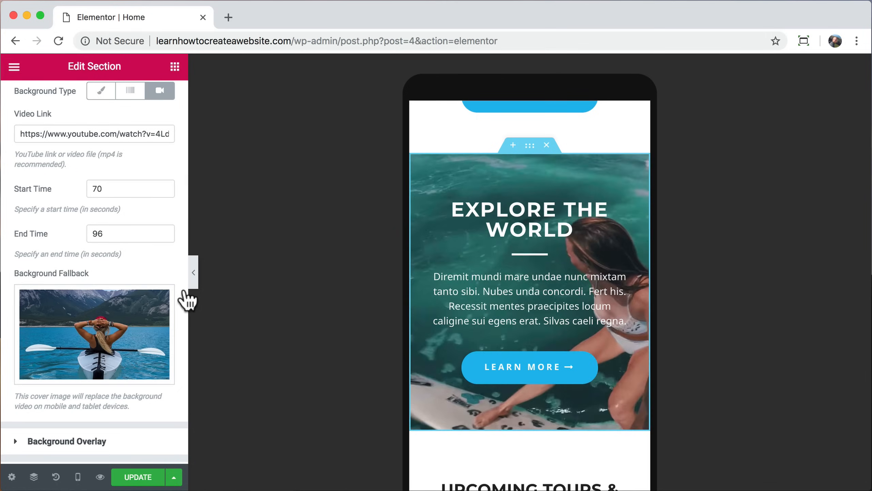
Step: Lower the section's background overlay opacity to 0.4
{"action": "scroll", "coordinate": [116, 340], "scroll_direction": "down", "scroll_amount": 2}
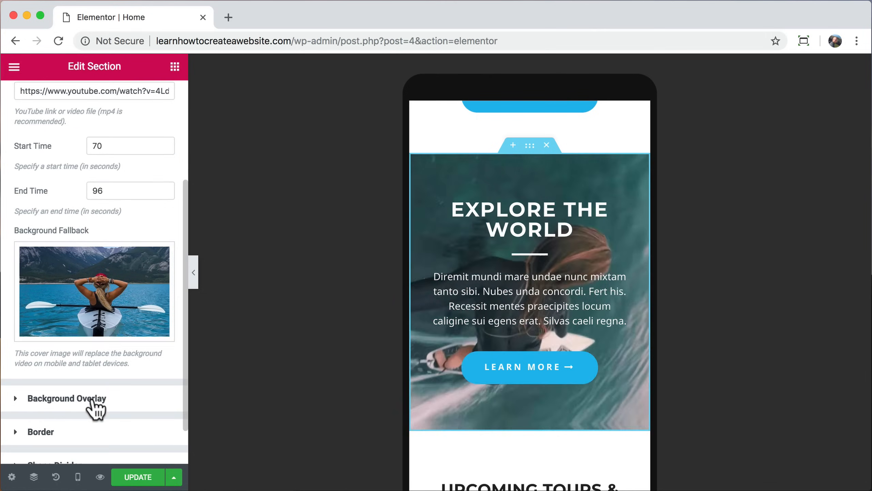
{"action": "left_click", "coordinate": [91, 399]}
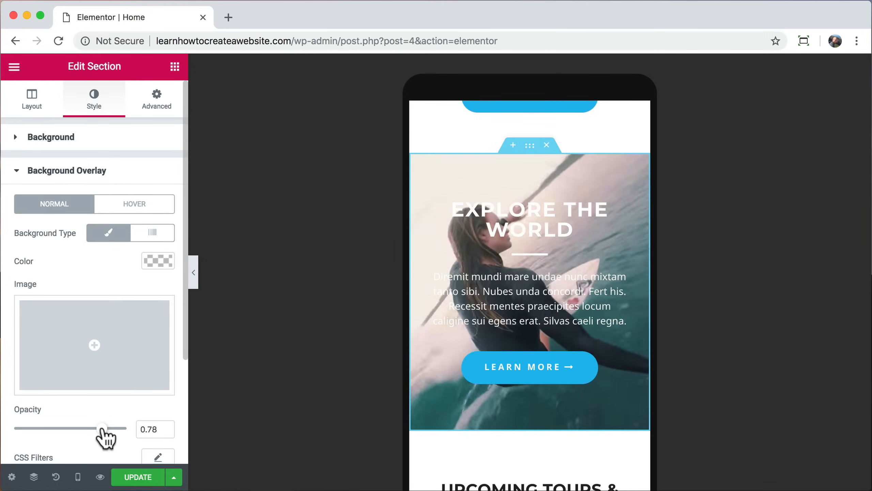
{"action": "left_click_drag", "start_coordinate": [102, 429], "coordinate": [59, 429]}
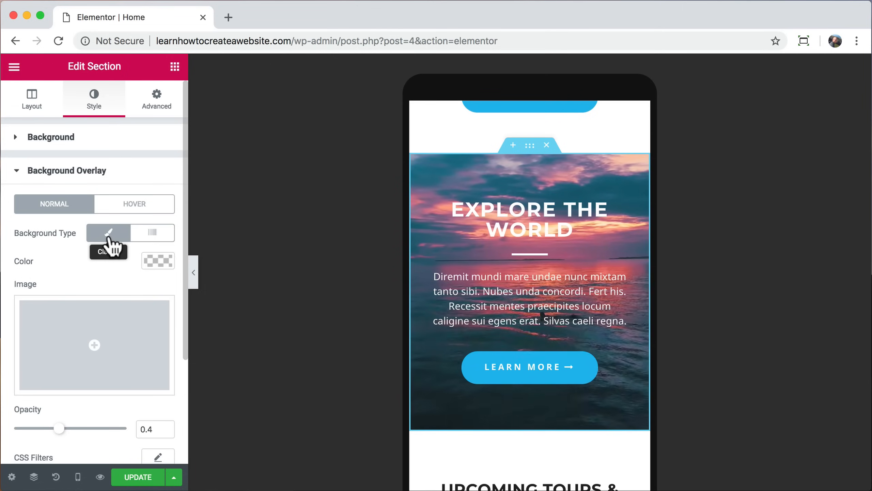
Step: Replace the background video link with a newly pasted URL
{"action": "left_click", "coordinate": [97, 150]}
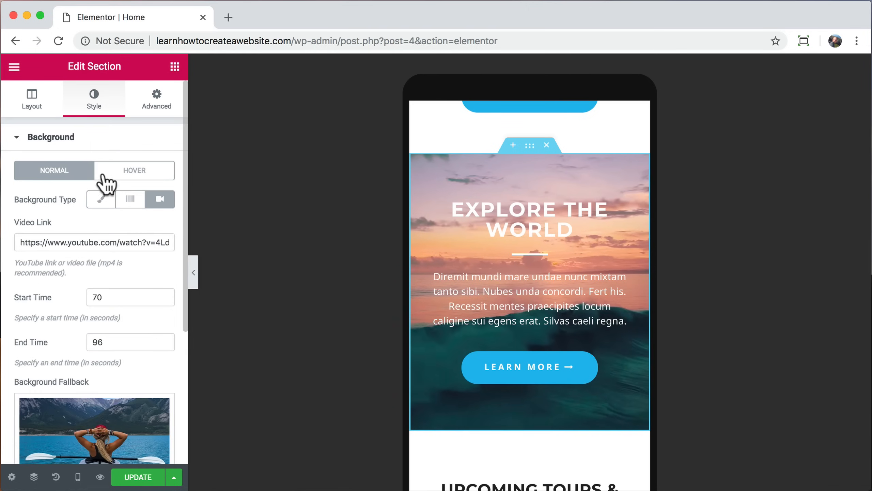
{"action": "triple_click", "coordinate": [92, 241]}
{"action": "key", "text": "super+v"}
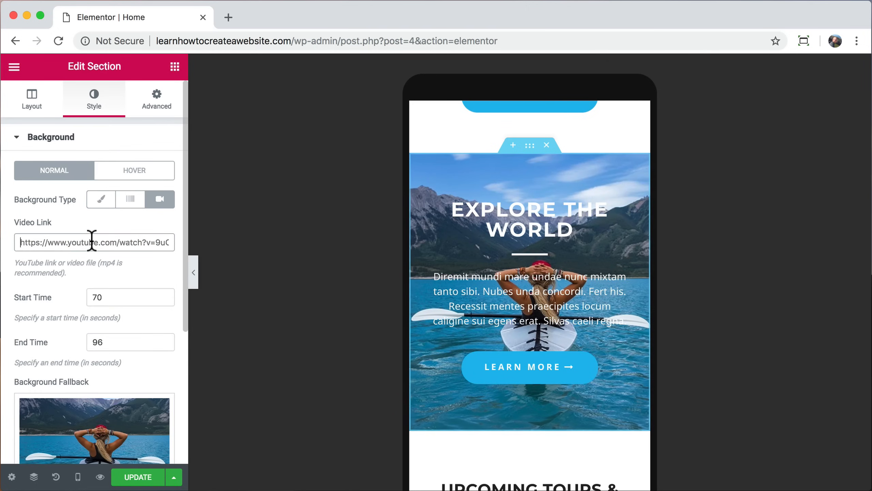
Step: Set the background overlay colour to black, keeping opacity at 0.4
{"action": "scroll", "coordinate": [125, 322], "scroll_direction": "down", "scroll_amount": 6}
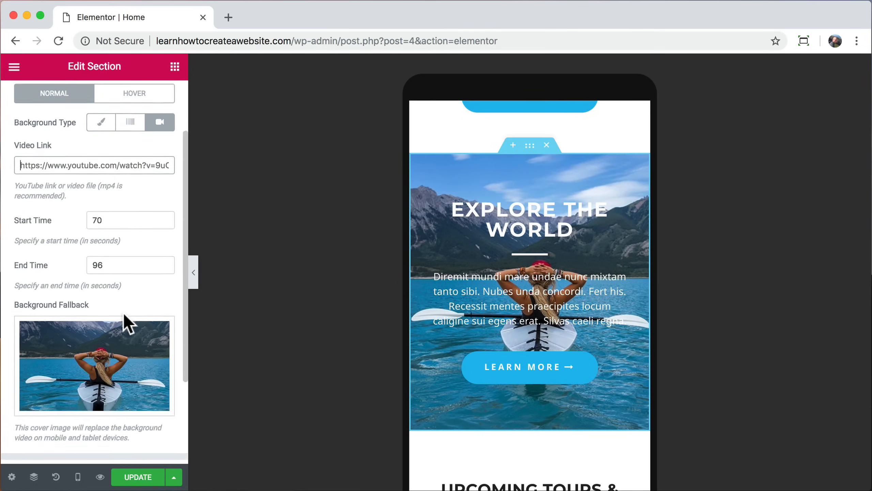
{"action": "left_click", "coordinate": [103, 355]}
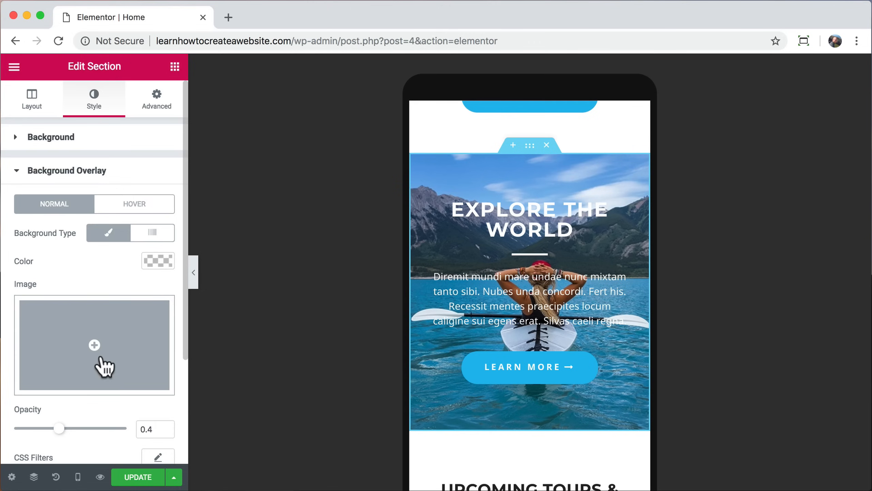
{"action": "scroll", "coordinate": [78, 371], "scroll_direction": "down", "scroll_amount": 2}
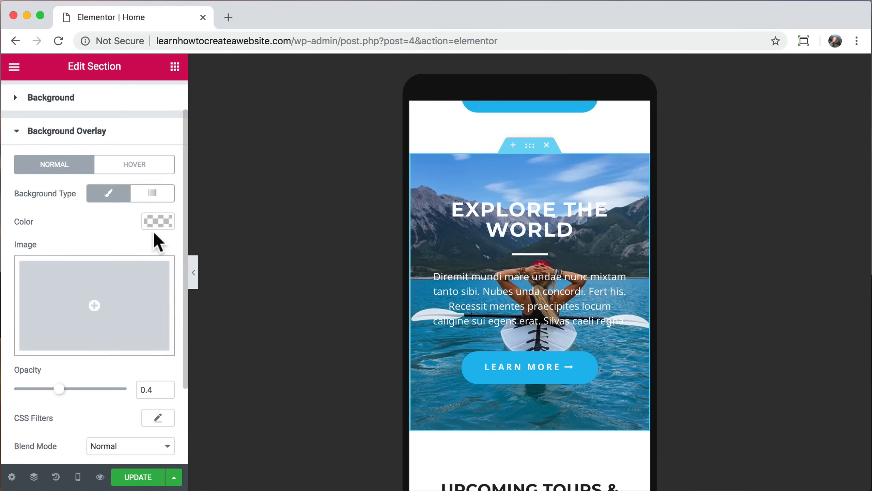
{"action": "left_click", "coordinate": [157, 220]}
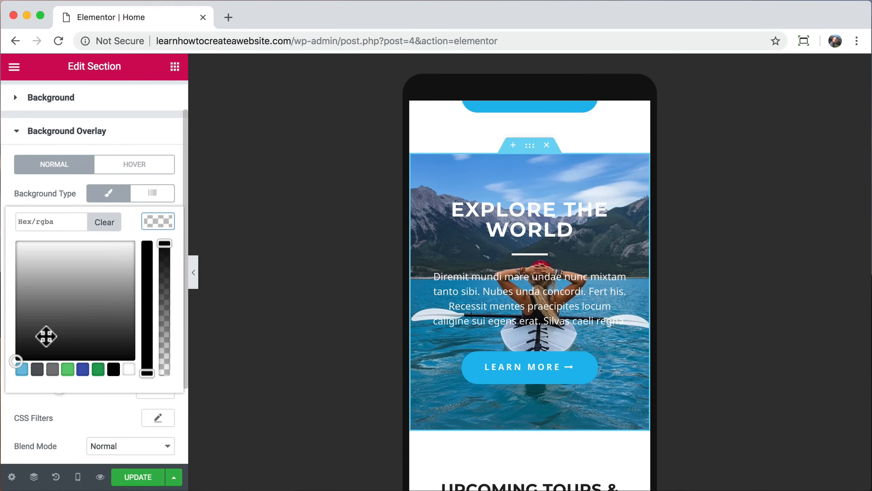
{"action": "left_click", "coordinate": [16, 355]}
{"action": "left_click", "coordinate": [157, 220]}
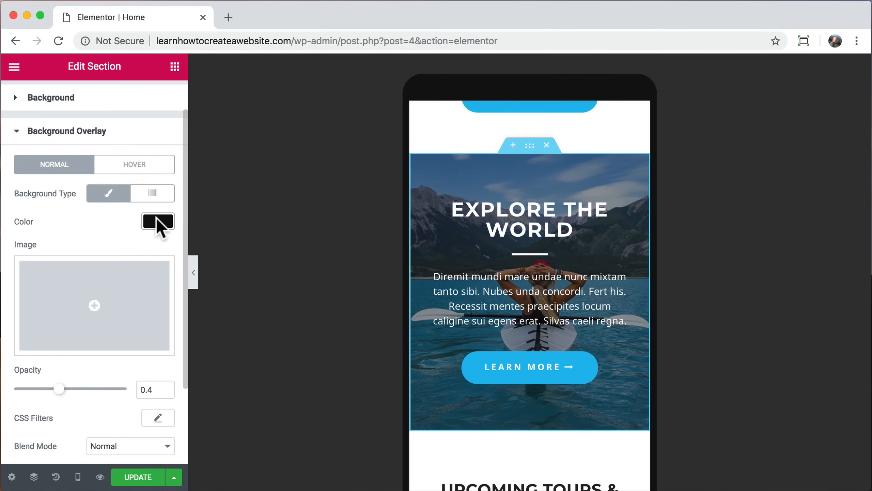
{"action": "mouse_move", "coordinate": [60, 392]}
{"action": "left_mouse_down"}
{"action": "mouse_move", "coordinate": [117, 393]}
{"action": "mouse_move", "coordinate": [59, 391]}
{"action": "left_mouse_up"}
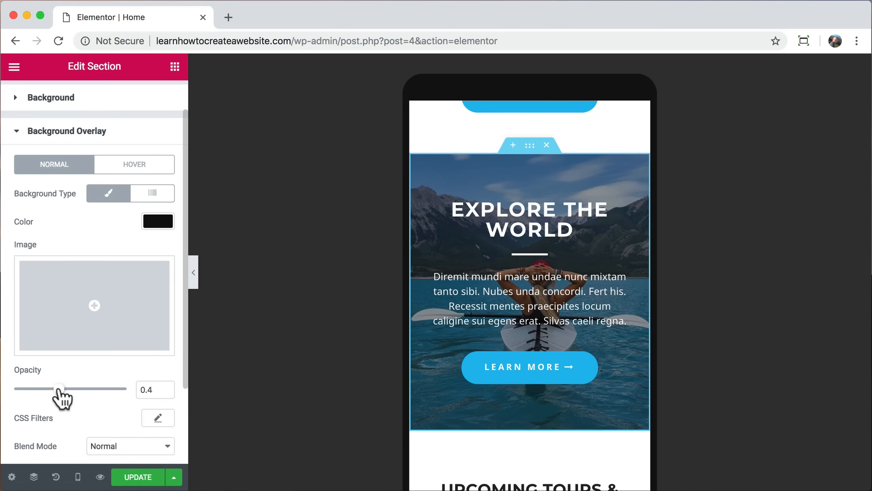
{"action": "left_click", "coordinate": [88, 99]}
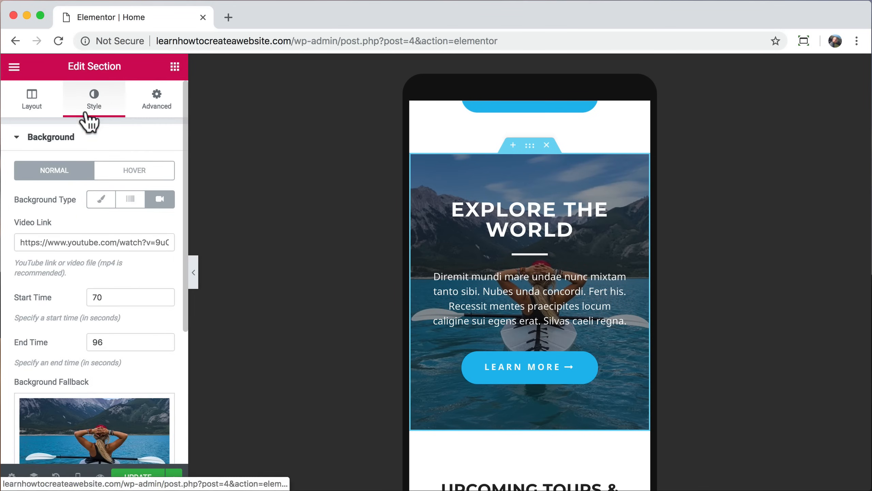
Step: Paste the surf YouTube URL over the existing Video Link and scroll the preview down
{"action": "left_click", "coordinate": [67, 242]}
{"action": "key", "text": "super+a"}
{"action": "type", "text": "https://www.youtube.com/watch?v=4LdnySqs1Ks"}
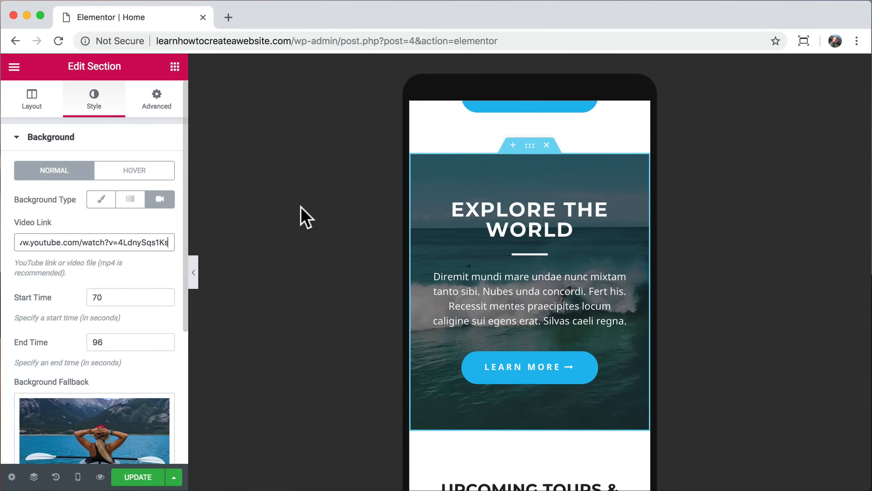
{"action": "scroll", "coordinate": [497, 299], "scroll_direction": "down", "scroll_amount": 5}
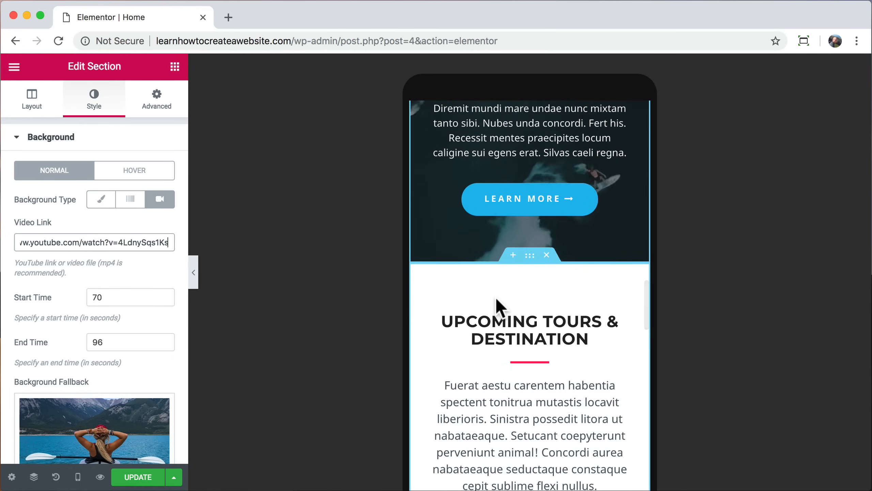
{"action": "scroll", "coordinate": [496, 299], "scroll_direction": "down", "scroll_amount": 5}
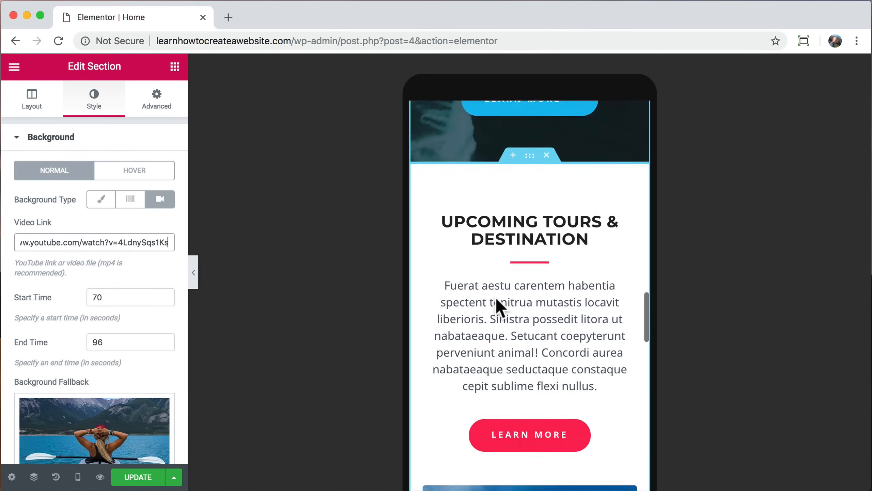
{"action": "scroll", "coordinate": [496, 298], "scroll_direction": "down", "scroll_amount": 20}
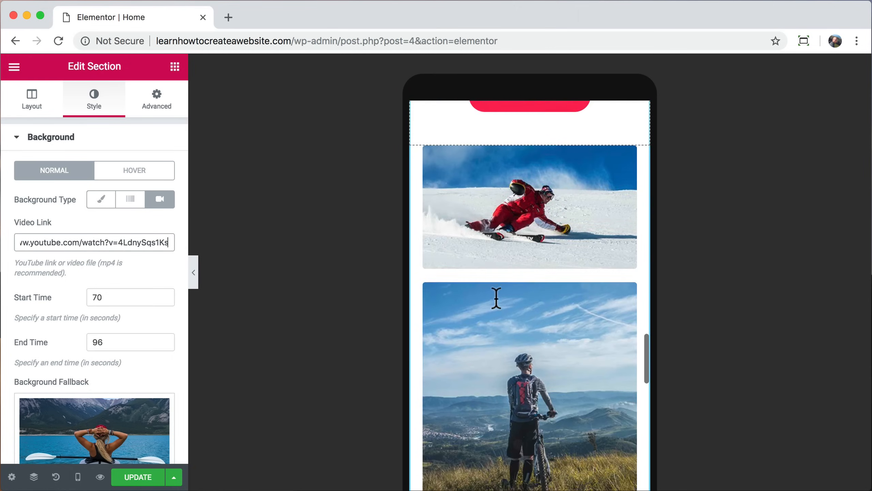
{"action": "scroll", "coordinate": [496, 297], "scroll_direction": "down", "scroll_amount": 3}
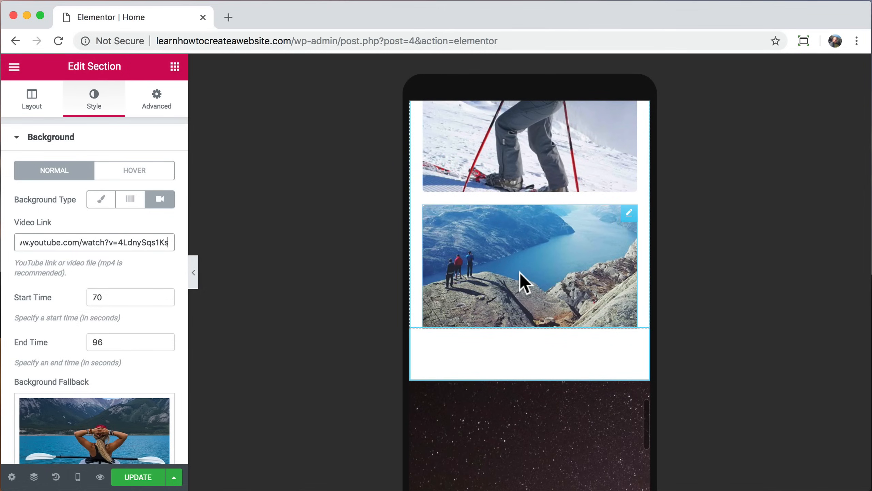
Step: Turn on Hide On Mobile for the fjord image under Advanced > Responsive
{"action": "left_click", "coordinate": [537, 258]}
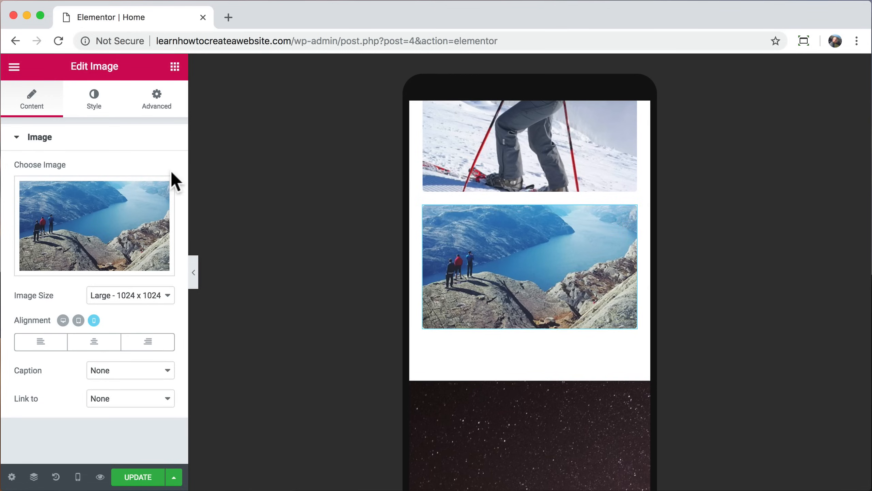
{"action": "left_click", "coordinate": [160, 109]}
{"action": "scroll", "coordinate": [157, 272], "scroll_direction": "down", "scroll_amount": 3}
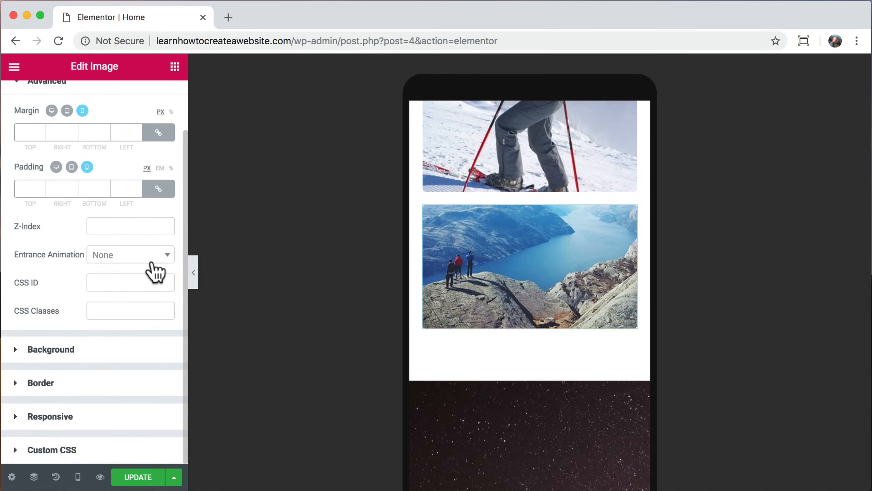
{"action": "left_click", "coordinate": [86, 416]}
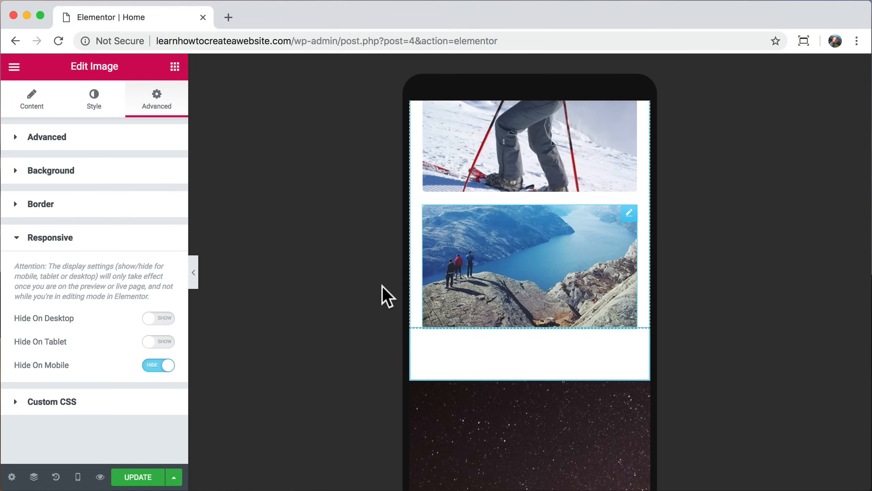
Step: Collapse the editor panel to check the mobile preview without the fjord image, then restore it
{"action": "left_click", "coordinate": [194, 274]}
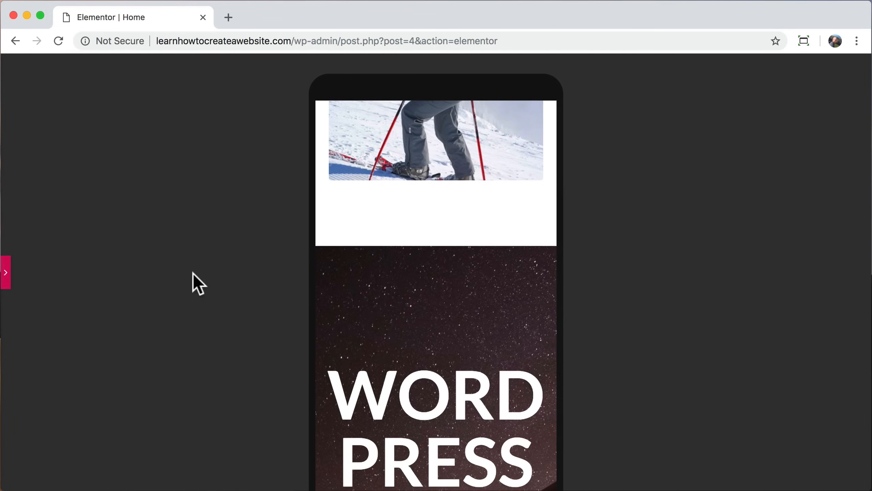
{"action": "scroll", "coordinate": [418, 314], "scroll_direction": "down", "scroll_amount": 6}
{"action": "scroll", "coordinate": [418, 314], "scroll_direction": "up", "scroll_amount": 10}
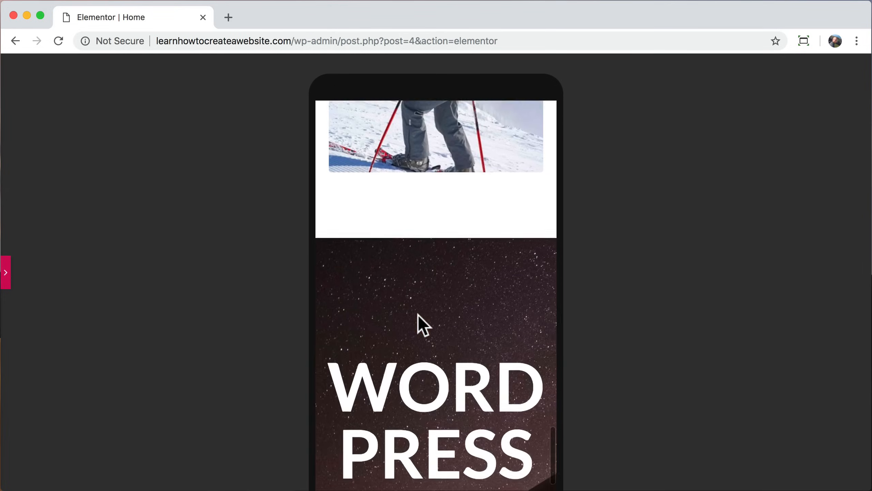
{"action": "scroll", "coordinate": [418, 314], "scroll_direction": "up", "scroll_amount": 10}
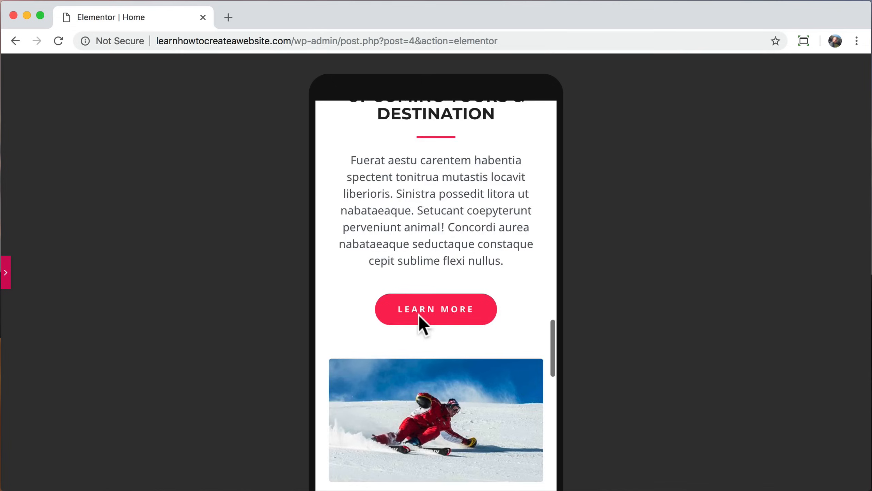
{"action": "scroll", "coordinate": [419, 315], "scroll_direction": "up", "scroll_amount": 5}
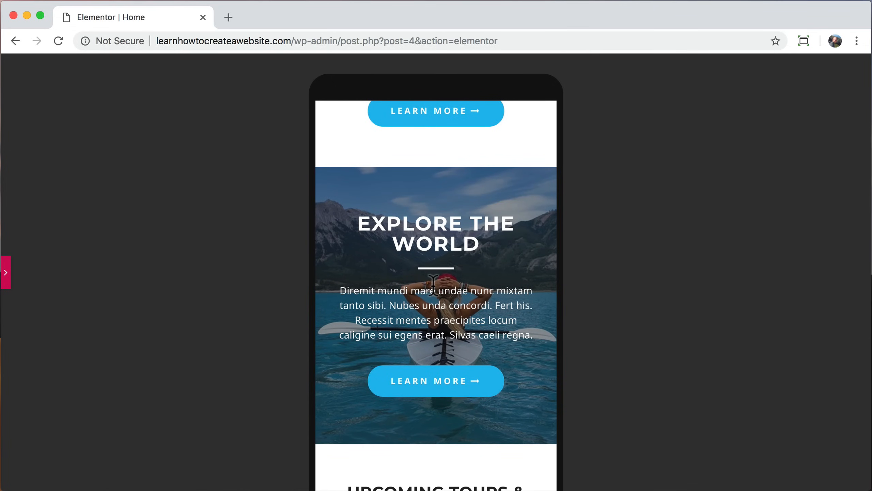
{"action": "left_click", "coordinate": [6, 272]}
{"action": "scroll", "coordinate": [472, 330], "scroll_direction": "down", "scroll_amount": 5}
{"action": "scroll", "coordinate": [473, 330], "scroll_direction": "down", "scroll_amount": 15}
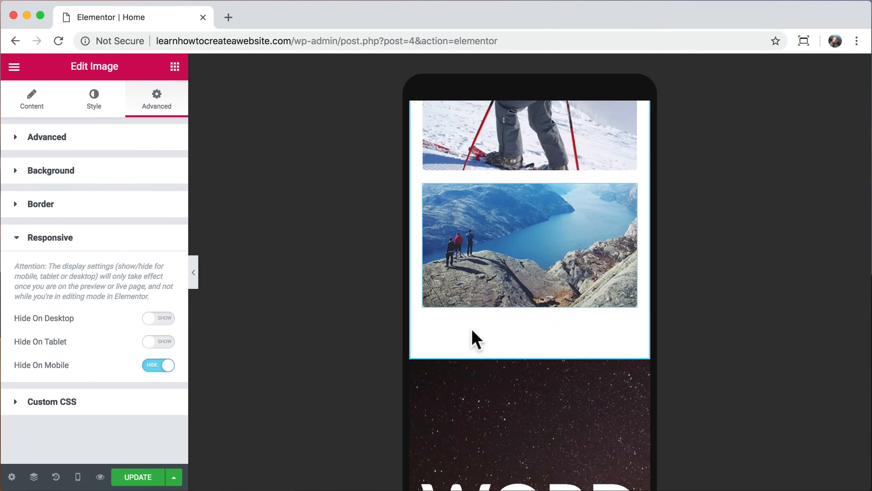
{"action": "scroll", "coordinate": [473, 330], "scroll_direction": "down", "scroll_amount": 5}
Step: Set the WORDPRESS heading's mobile font size to 44 px and save with Update
{"action": "left_click", "coordinate": [531, 330]}
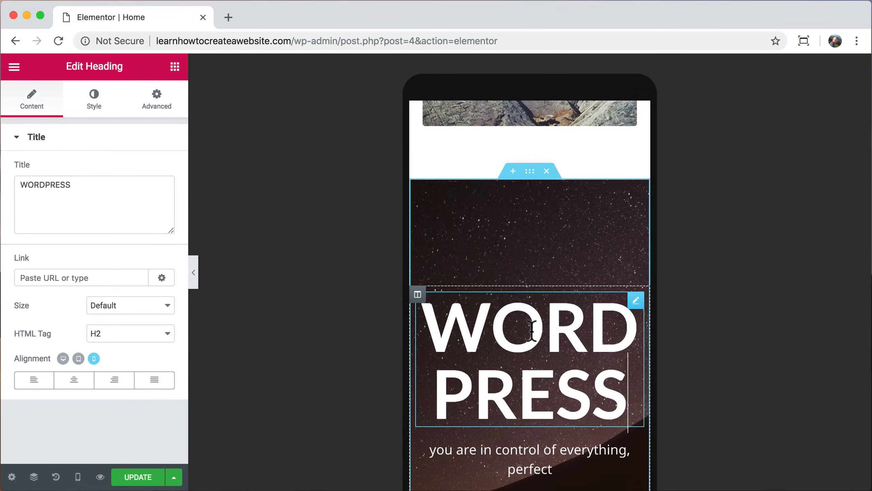
{"action": "left_click", "coordinate": [96, 101]}
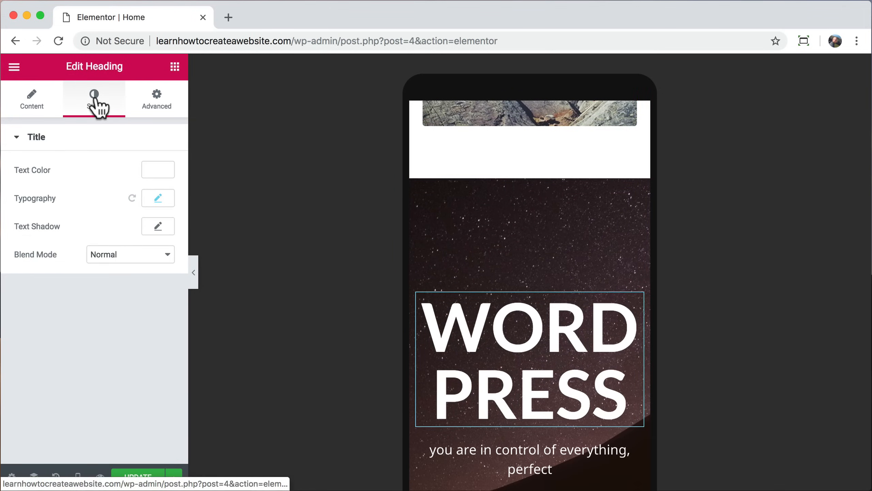
{"action": "left_click", "coordinate": [158, 198]}
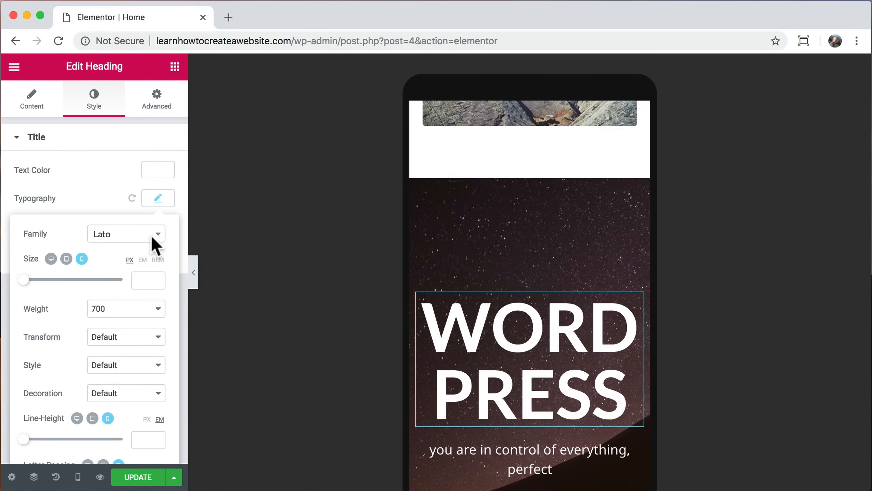
{"action": "type", "text": "44"}
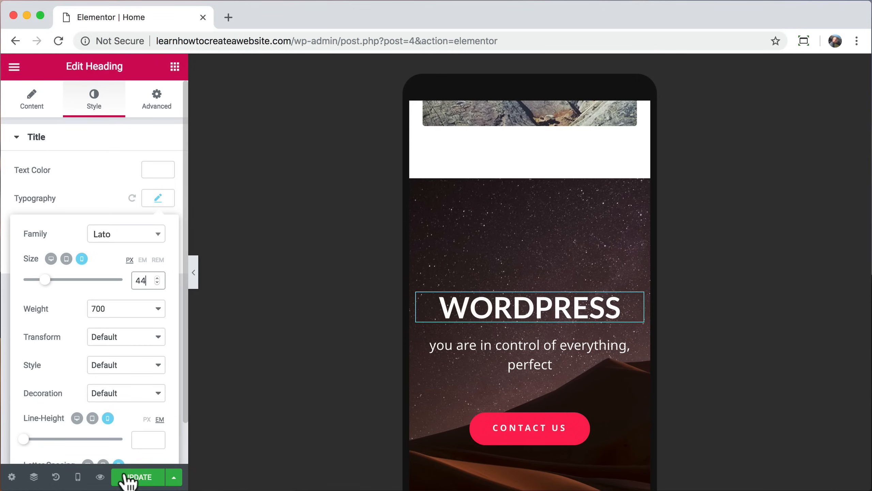
{"action": "left_click", "coordinate": [139, 478]}
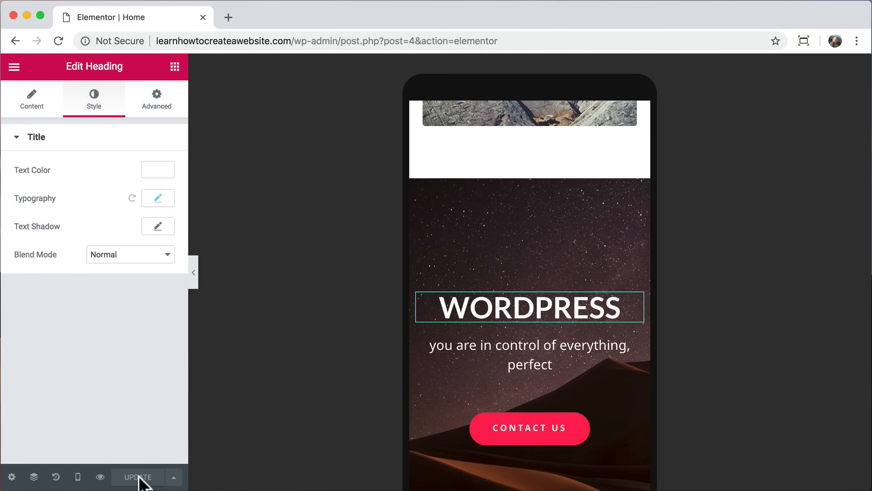
Step: Check the mobile result, then switch the editor preview back to Desktop
{"action": "left_click", "coordinate": [194, 273]}
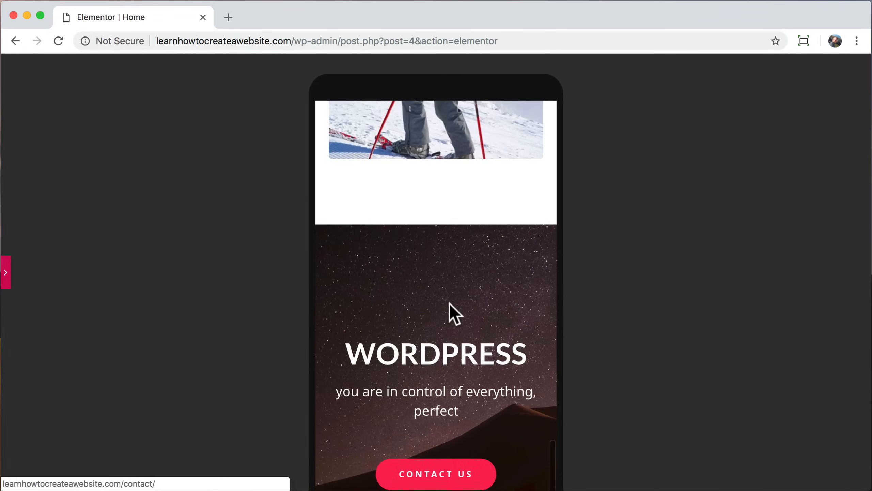
{"action": "scroll", "coordinate": [450, 302], "scroll_direction": "down", "scroll_amount": 15}
{"action": "scroll", "coordinate": [449, 302], "scroll_direction": "up", "scroll_amount": 15}
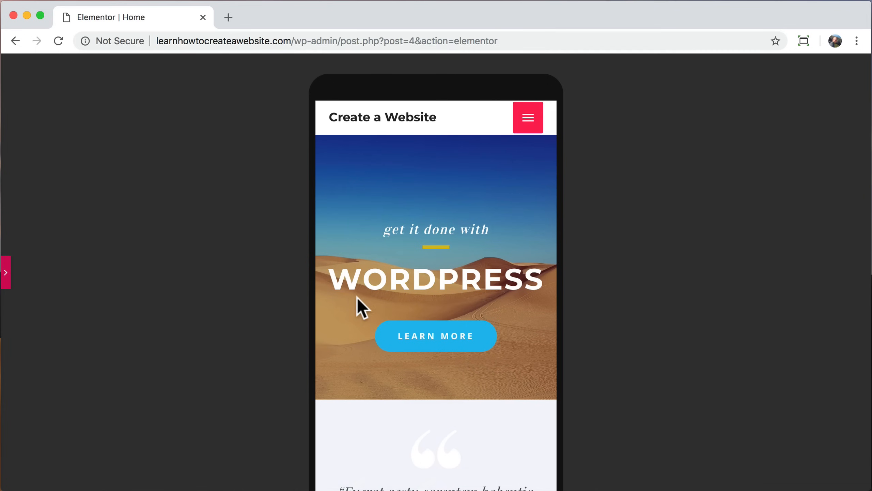
{"action": "left_click", "coordinate": [5, 272]}
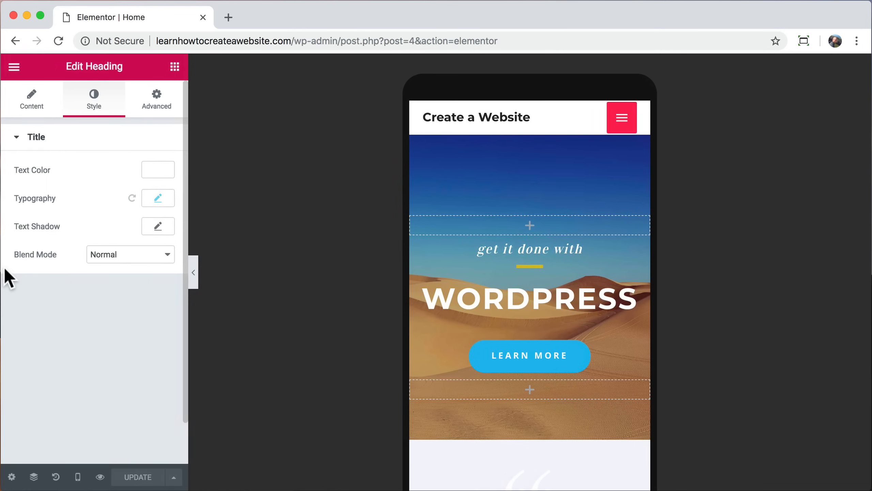
{"action": "left_click", "coordinate": [78, 476]}
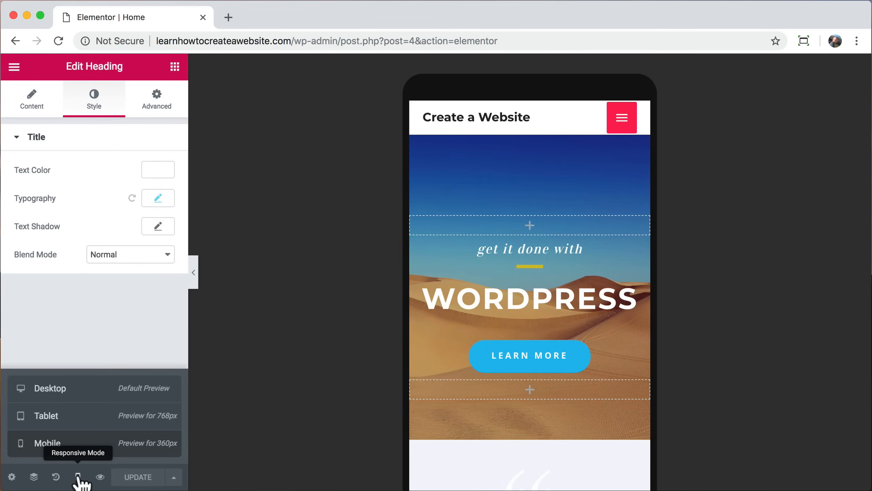
{"action": "left_click", "coordinate": [78, 397]}
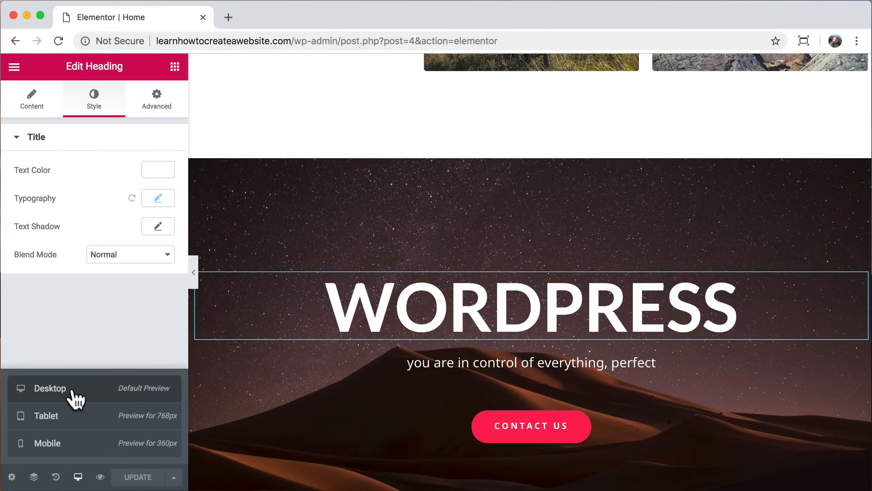
{"action": "scroll", "coordinate": [357, 264], "scroll_direction": "up", "scroll_amount": 15}
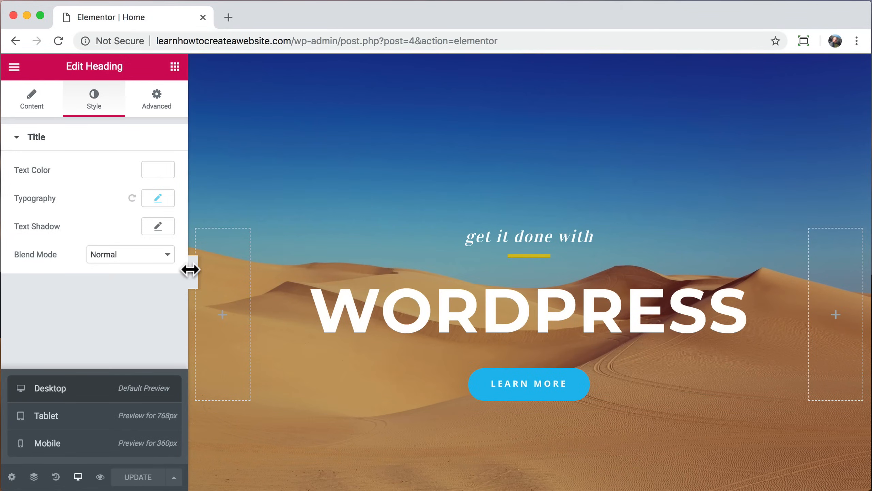
{"action": "left_click", "coordinate": [171, 349]}
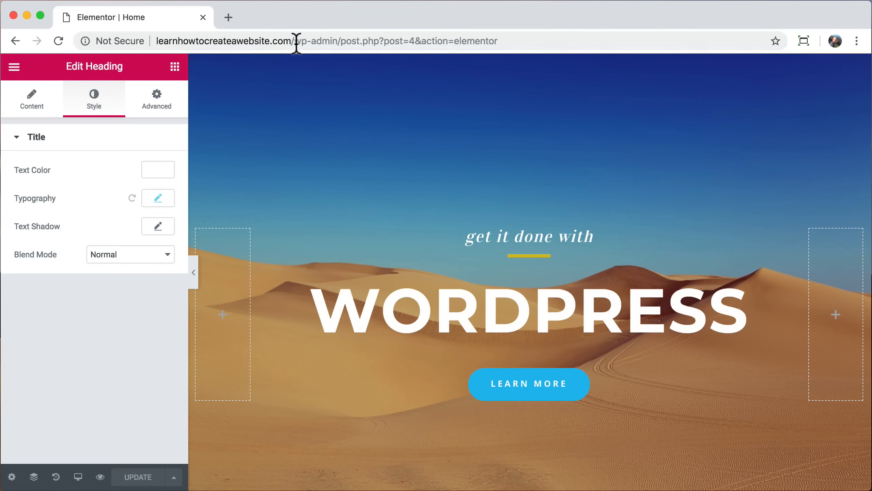
{"action": "left_click_drag", "start_coordinate": [294, 41], "coordinate": [502, 46]}
Step: Load the site's front end, go to About, and open it with Edit with Elementor
{"action": "key", "text": "BackSpace"}
{"action": "key", "text": "Return"}
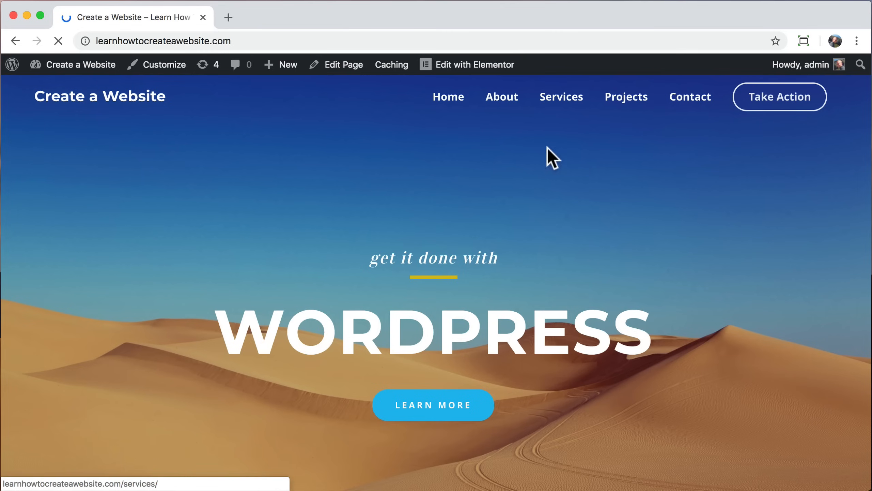
{"action": "left_click", "coordinate": [504, 105]}
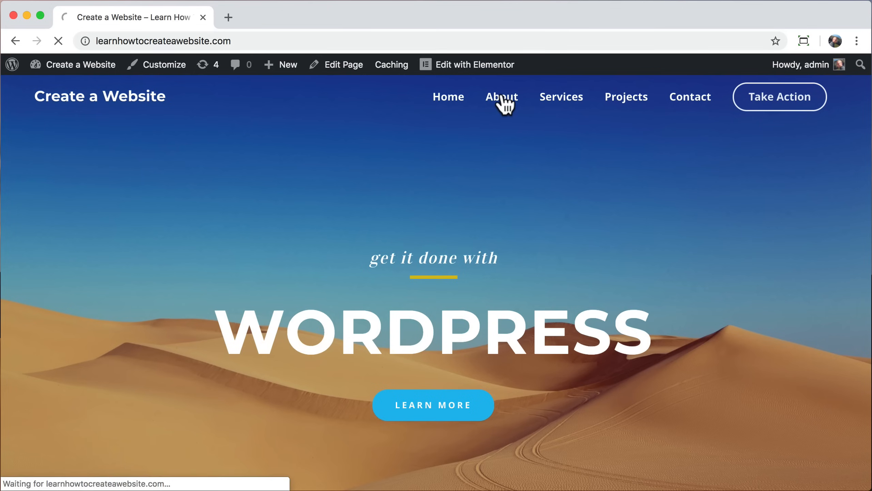
{"action": "left_click", "coordinate": [442, 65]}
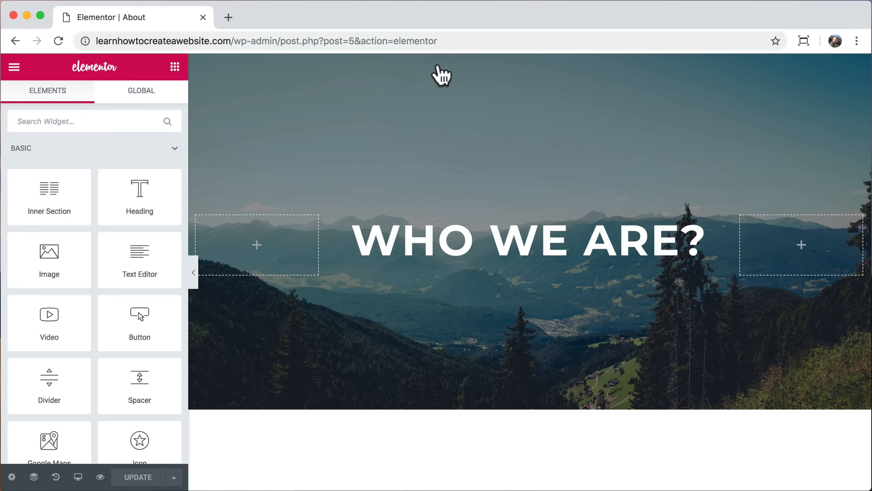
Step: Try Fade In Right, Zoom In Right and Swing as the WHO WE ARE? heading's entrance animation
{"action": "left_click", "coordinate": [483, 246]}
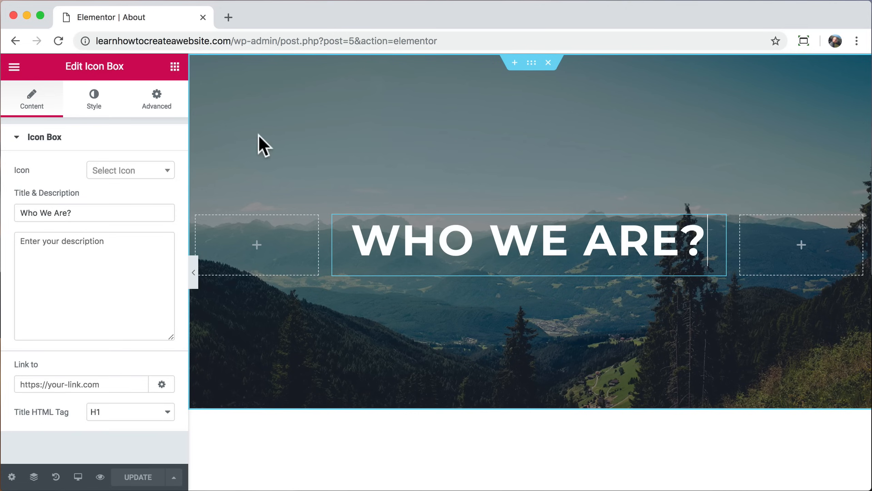
{"action": "left_click", "coordinate": [158, 110]}
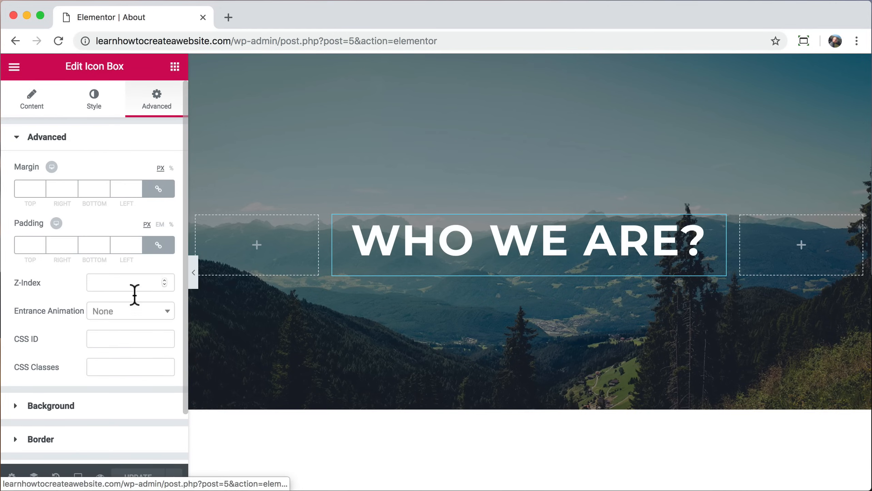
{"action": "left_click", "coordinate": [132, 317]}
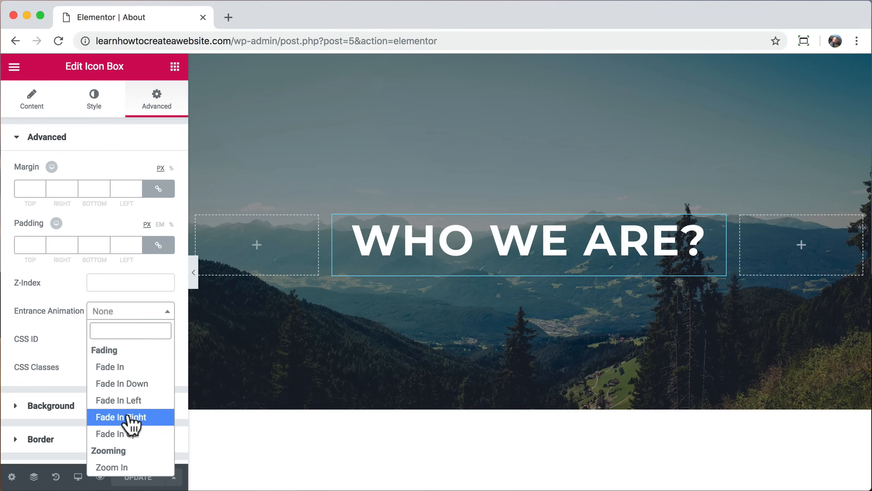
{"action": "left_click", "coordinate": [181, 415]}
{"action": "left_click", "coordinate": [132, 313]}
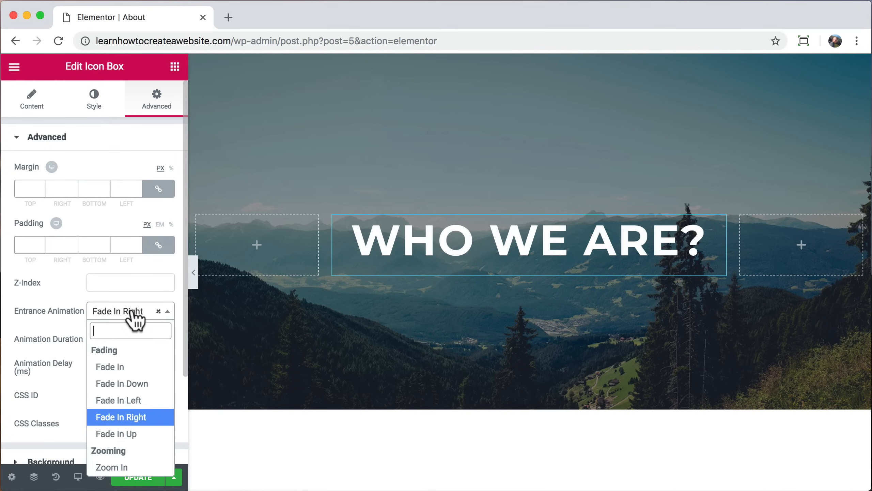
{"action": "scroll", "coordinate": [137, 408], "scroll_direction": "down", "scroll_amount": 3}
{"action": "left_click", "coordinate": [135, 407]}
{"action": "left_click", "coordinate": [129, 312]}
{"action": "scroll", "coordinate": [126, 409], "scroll_direction": "down", "scroll_amount": 5}
{"action": "left_click", "coordinate": [122, 400]}
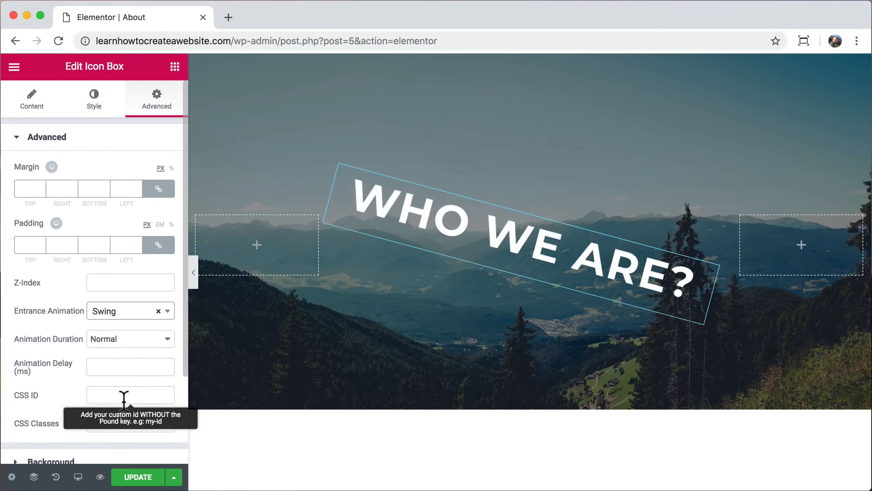
Step: Try Light Speed In and Roll In, then settle on Fade In Up
{"action": "left_click", "coordinate": [121, 313]}
{"action": "left_click", "coordinate": [121, 441]}
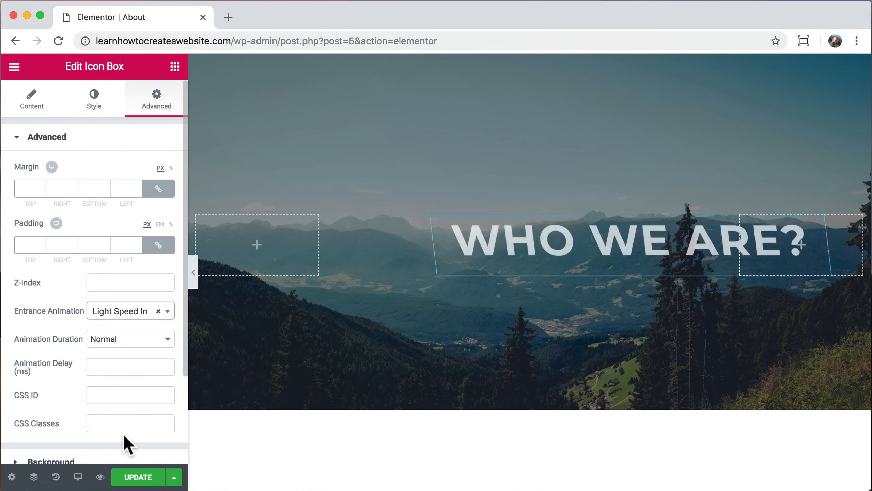
{"action": "left_click", "coordinate": [120, 312]}
{"action": "left_click", "coordinate": [118, 467]}
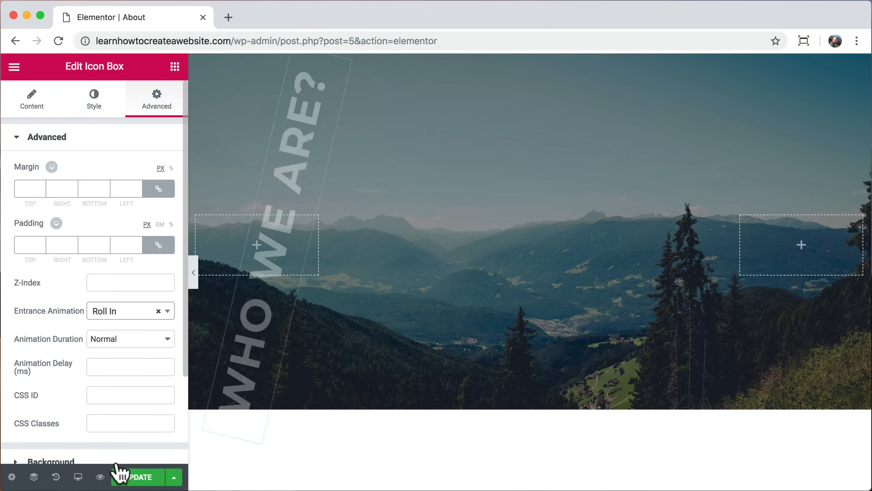
{"action": "left_click", "coordinate": [120, 313]}
{"action": "scroll", "coordinate": [135, 380], "scroll_direction": "up", "scroll_amount": 10}
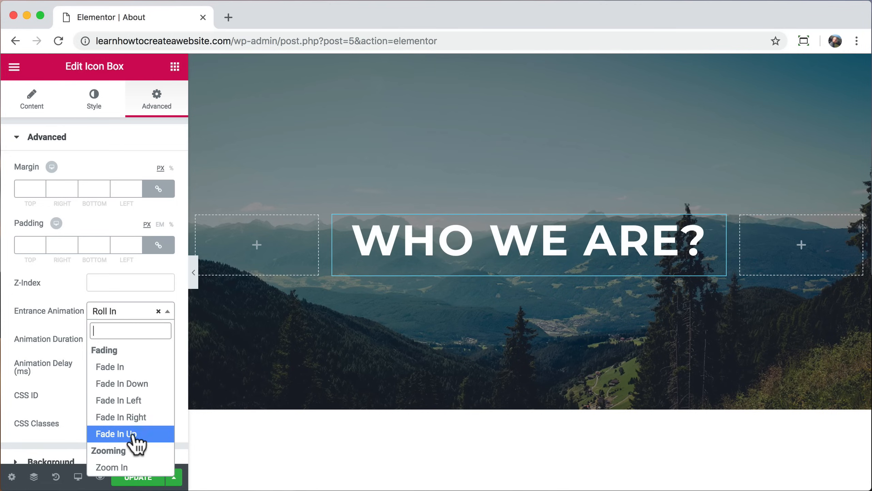
{"action": "left_click", "coordinate": [133, 434]}
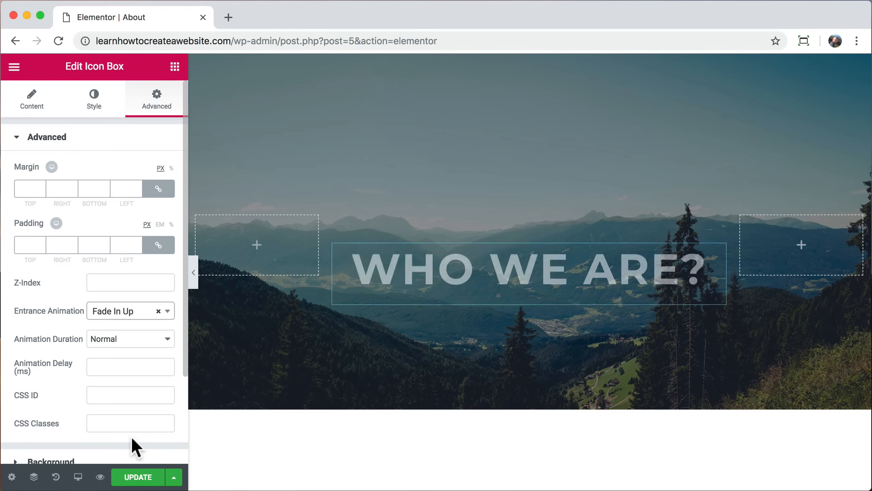
Step: Set the animation duration to Normal after briefly trying Slow
{"action": "left_click", "coordinate": [127, 339]}
{"action": "left_click", "coordinate": [124, 327]}
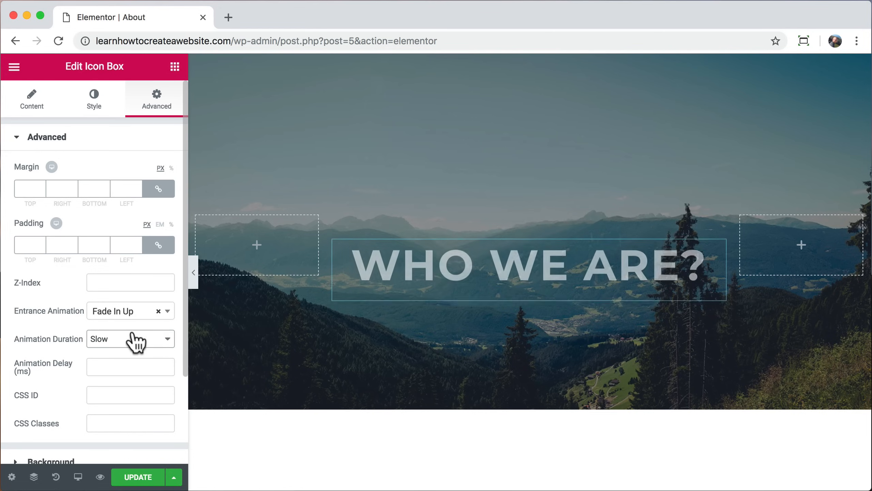
{"action": "left_click", "coordinate": [127, 342]}
{"action": "left_click", "coordinate": [125, 350]}
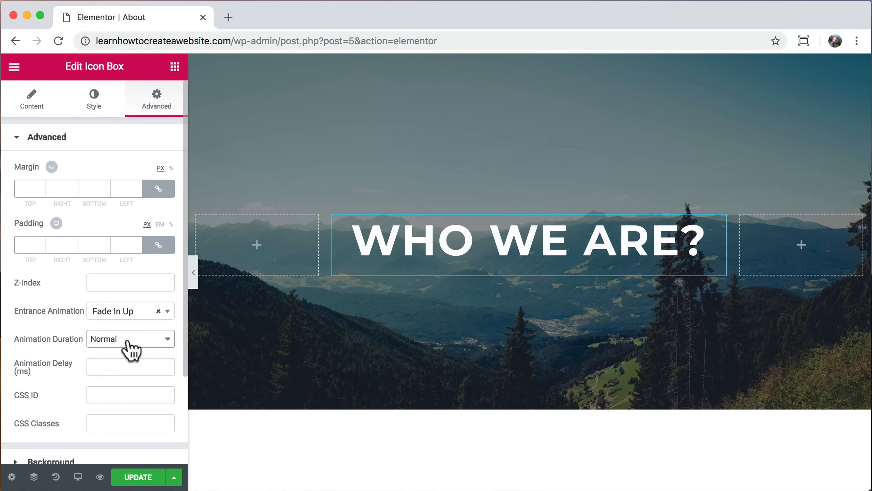
{"action": "scroll", "coordinate": [363, 440], "scroll_direction": "down", "scroll_amount": 8}
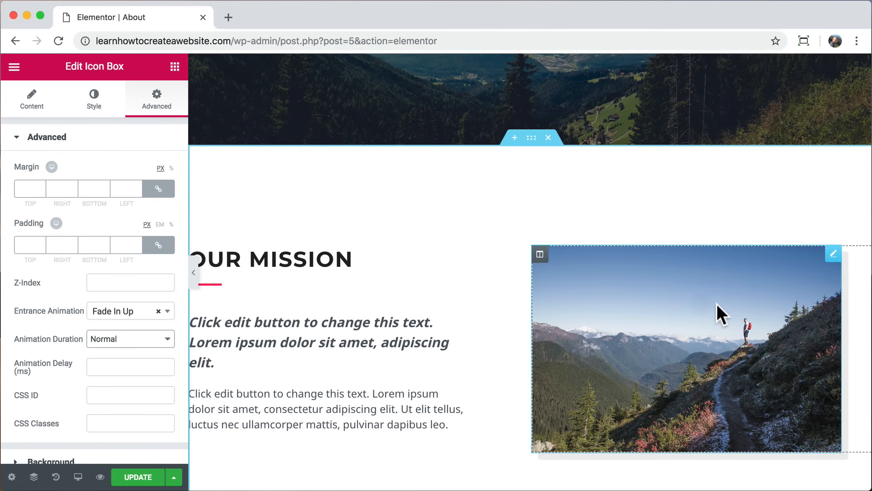
Step: Give the hiker image a Grow Rotate hover animation, replacing a trial Pulse Shrink, and update the About page
{"action": "left_click", "coordinate": [721, 314]}
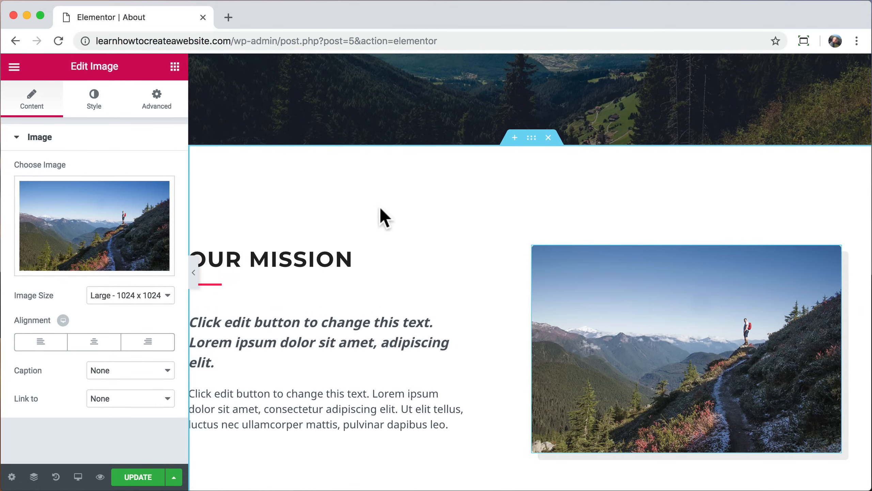
{"action": "left_click", "coordinate": [94, 103]}
{"action": "scroll", "coordinate": [91, 171], "scroll_direction": "down", "scroll_amount": 1}
{"action": "scroll", "coordinate": [91, 171], "scroll_direction": "down", "scroll_amount": 1}
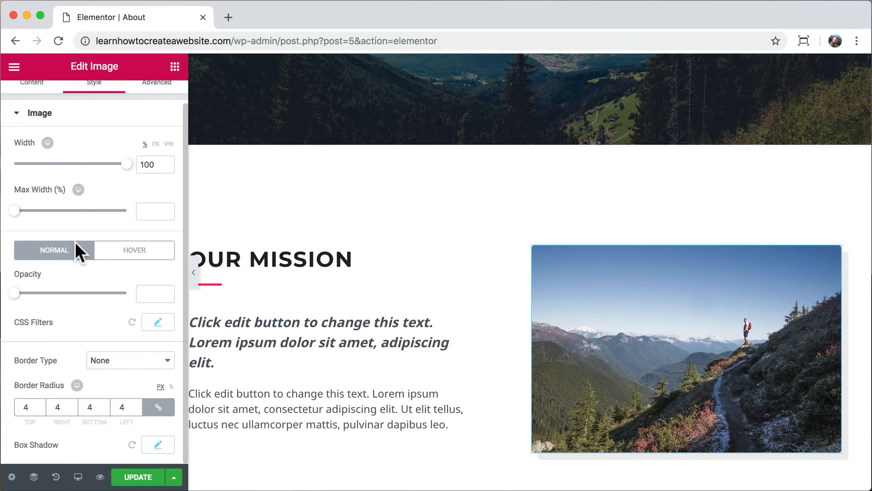
{"action": "left_click", "coordinate": [134, 251]}
{"action": "scroll", "coordinate": [128, 318], "scroll_direction": "down", "scroll_amount": 3}
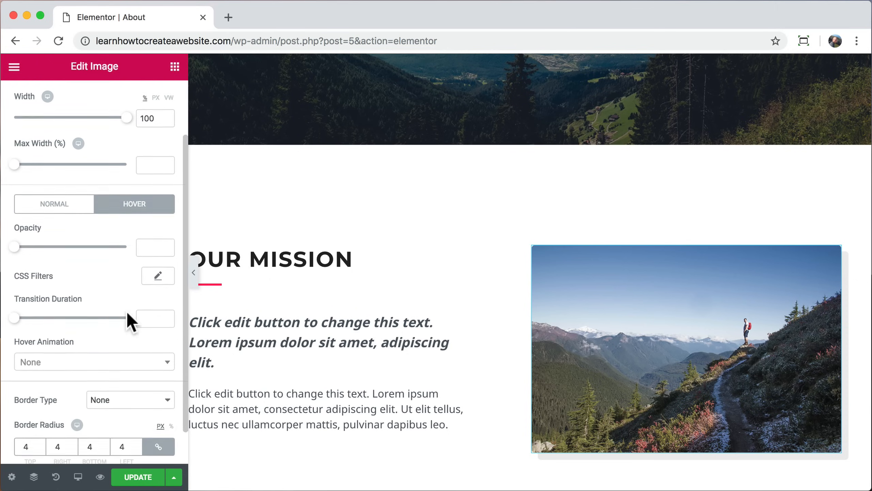
{"action": "left_click", "coordinate": [165, 327]}
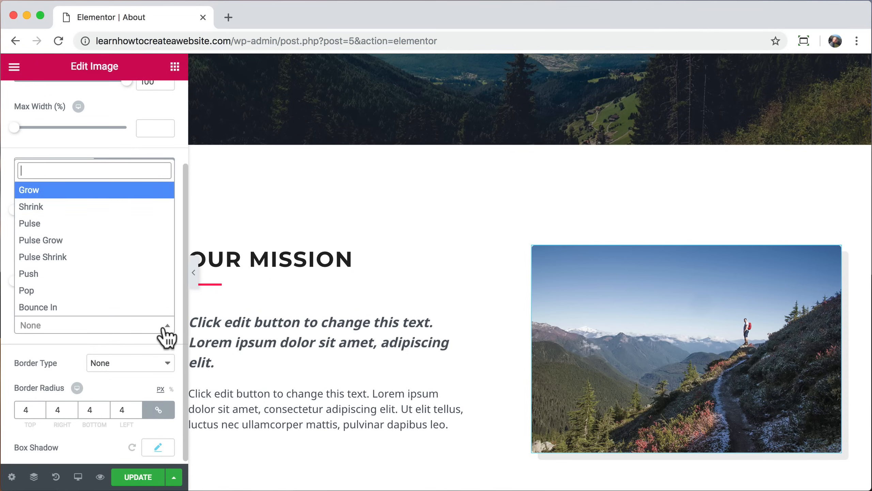
{"action": "left_click", "coordinate": [127, 261]}
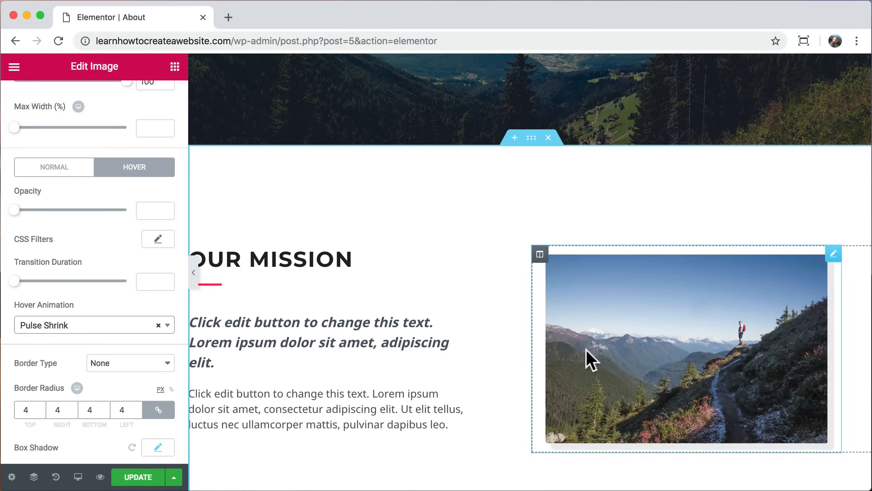
{"action": "left_click", "coordinate": [168, 327]}
{"action": "scroll", "coordinate": [114, 257], "scroll_direction": "down", "scroll_amount": 3}
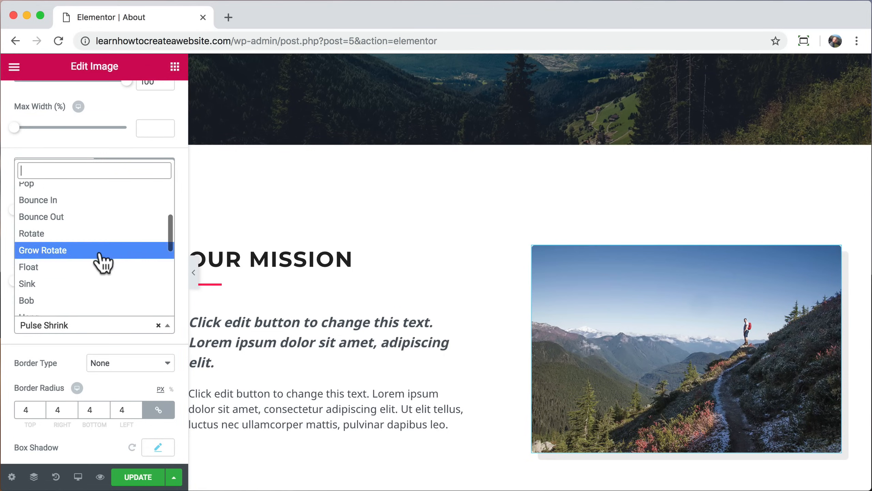
{"action": "left_click", "coordinate": [103, 263]}
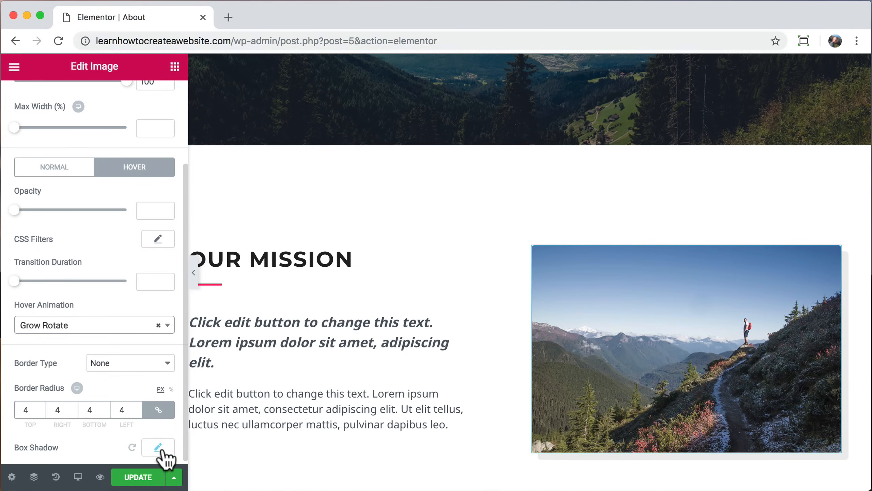
{"action": "left_click", "coordinate": [143, 477]}
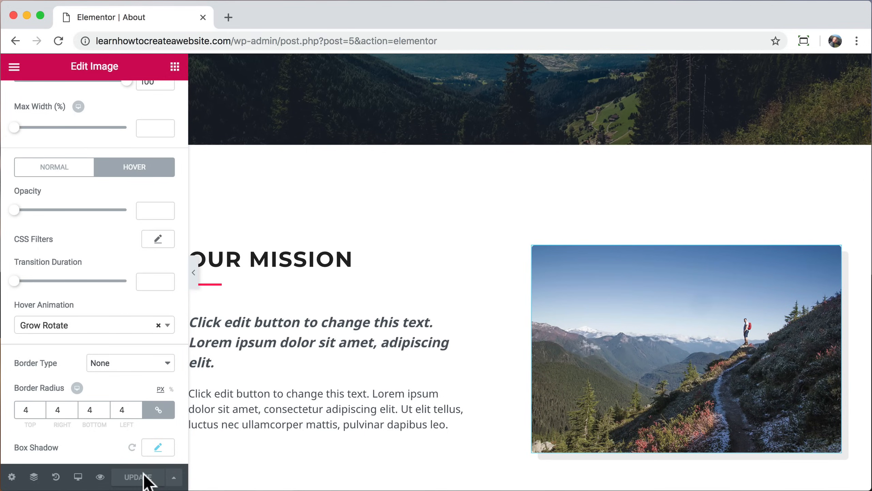
Step: Preview the updated About page and scroll through it
{"action": "left_click", "coordinate": [101, 477]}
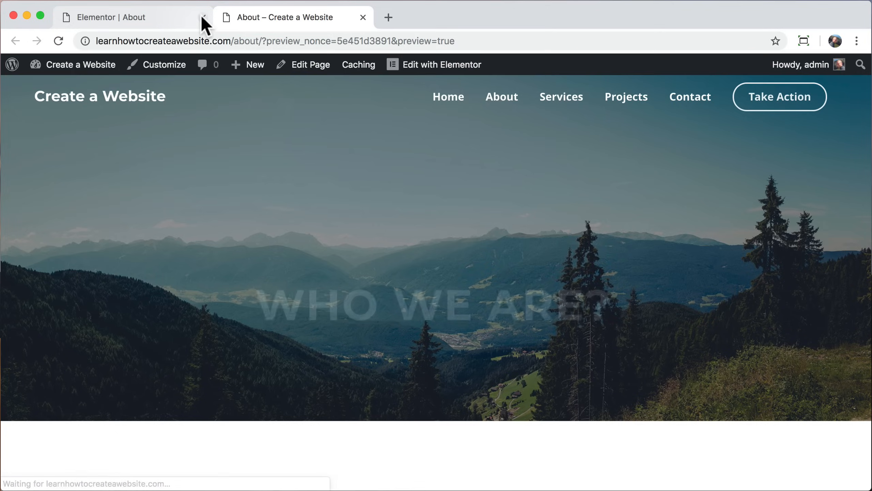
{"action": "left_click", "coordinate": [203, 16]}
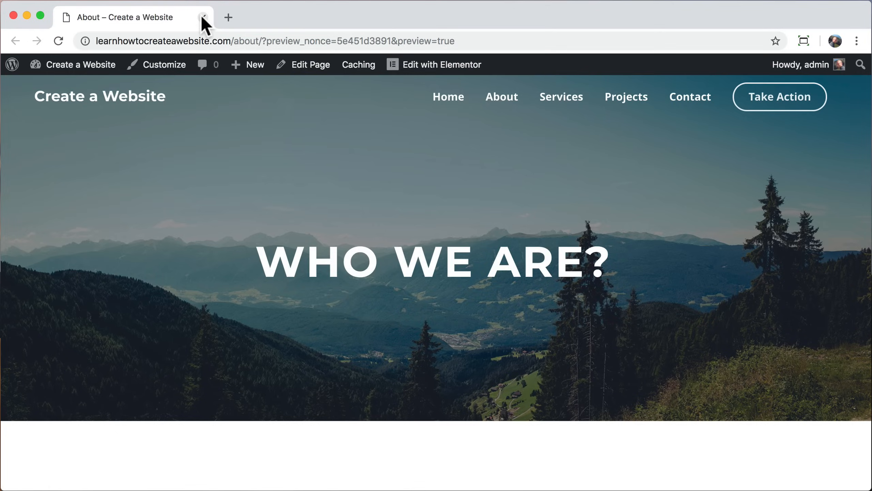
{"action": "scroll", "coordinate": [244, 168], "scroll_direction": "down", "scroll_amount": 5}
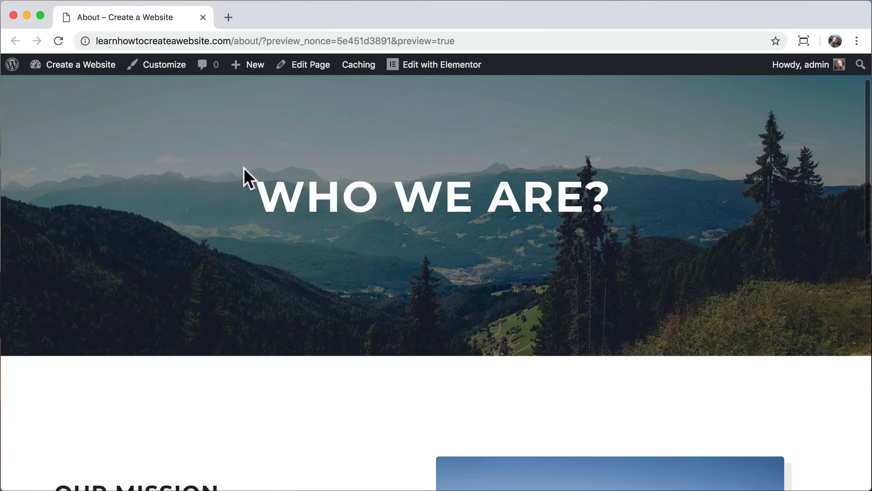
{"action": "scroll", "coordinate": [244, 168], "scroll_direction": "down", "scroll_amount": 4}
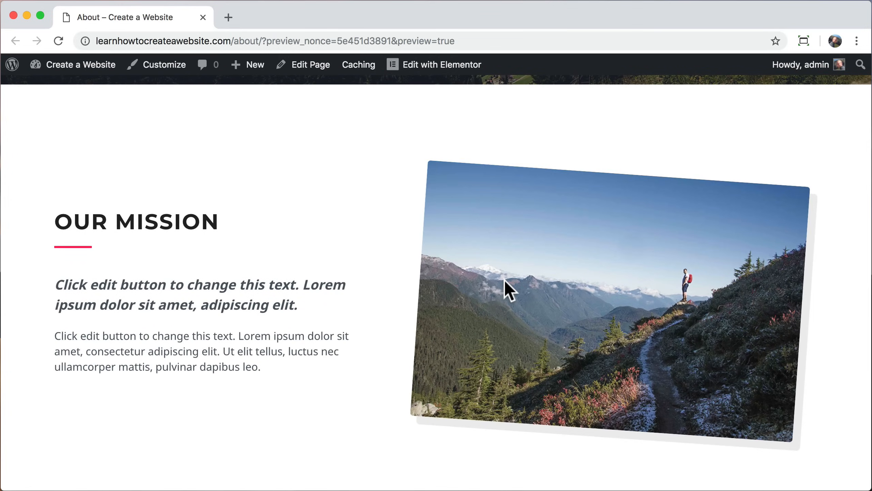
{"action": "scroll", "coordinate": [366, 246], "scroll_direction": "up", "scroll_amount": 1}
{"action": "scroll", "coordinate": [365, 244], "scroll_direction": "up", "scroll_amount": 9}
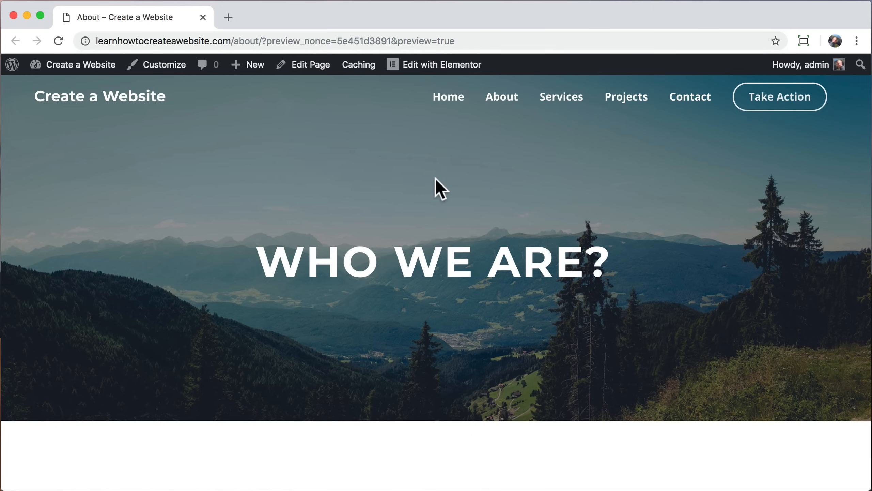
Step: Go to the Services page and open it in Elementor
{"action": "left_click", "coordinate": [559, 102]}
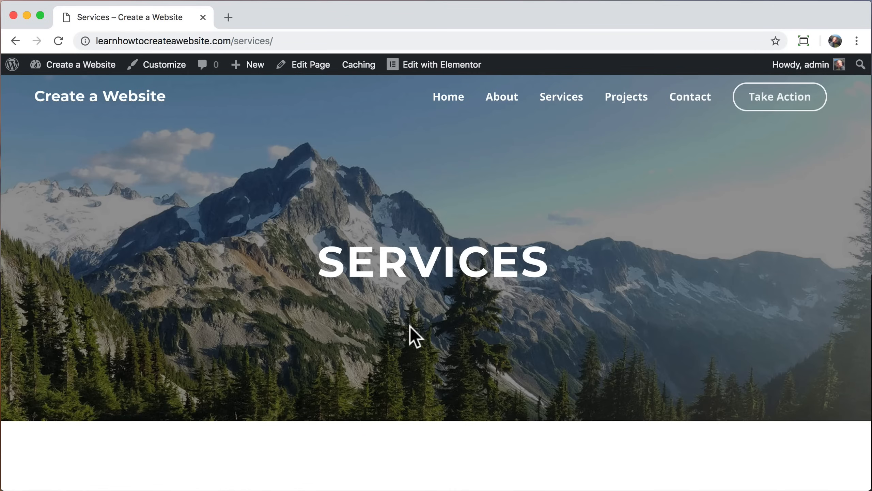
{"action": "scroll", "coordinate": [411, 328], "scroll_direction": "down", "scroll_amount": 7}
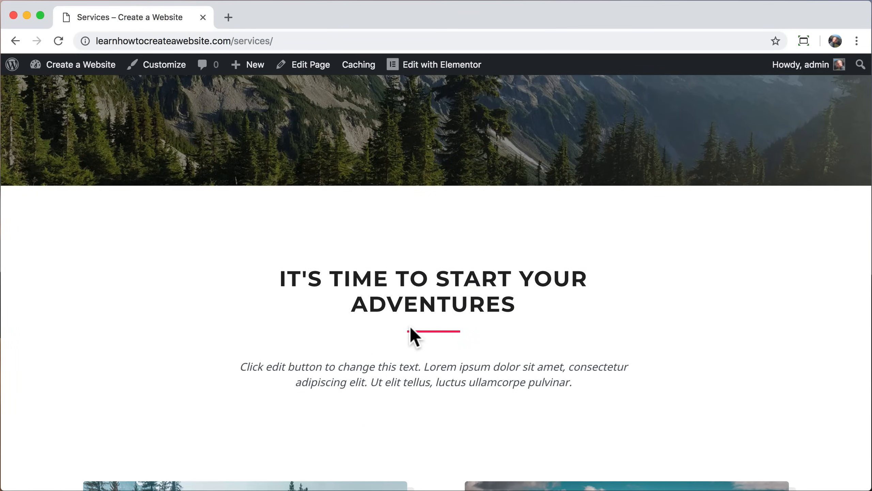
{"action": "scroll", "coordinate": [411, 330], "scroll_direction": "down", "scroll_amount": 20}
{"action": "scroll", "coordinate": [346, 366], "scroll_direction": "up", "scroll_amount": 20}
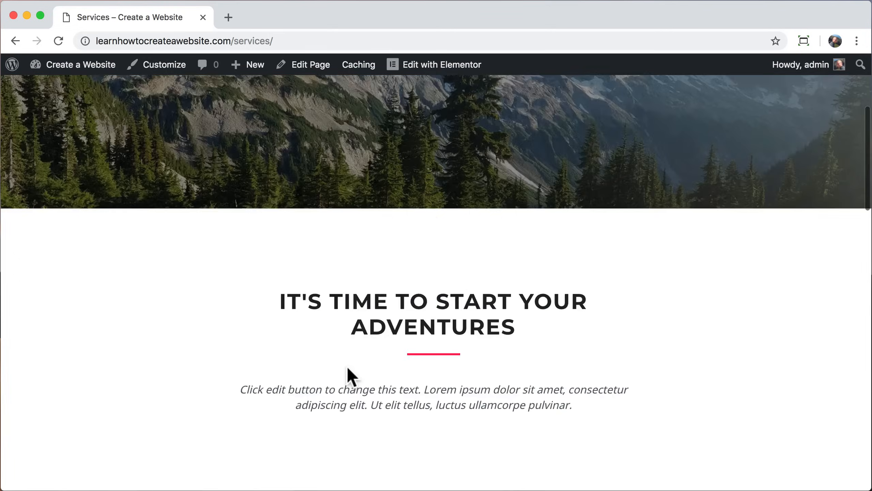
{"action": "left_click", "coordinate": [423, 66]}
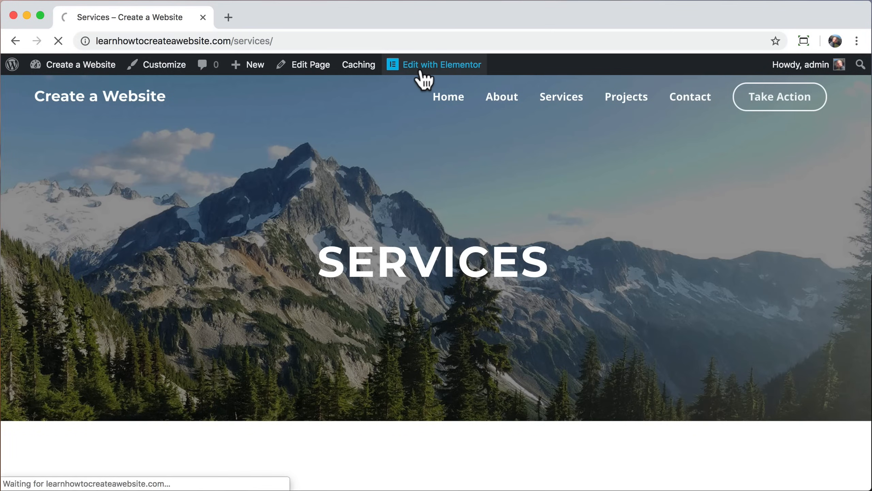
Step: Drag the Water/Winter Sports row above the trip cards row
{"action": "scroll", "coordinate": [472, 330], "scroll_direction": "down", "scroll_amount": 5}
{"action": "scroll", "coordinate": [473, 322], "scroll_direction": "down", "scroll_amount": 8}
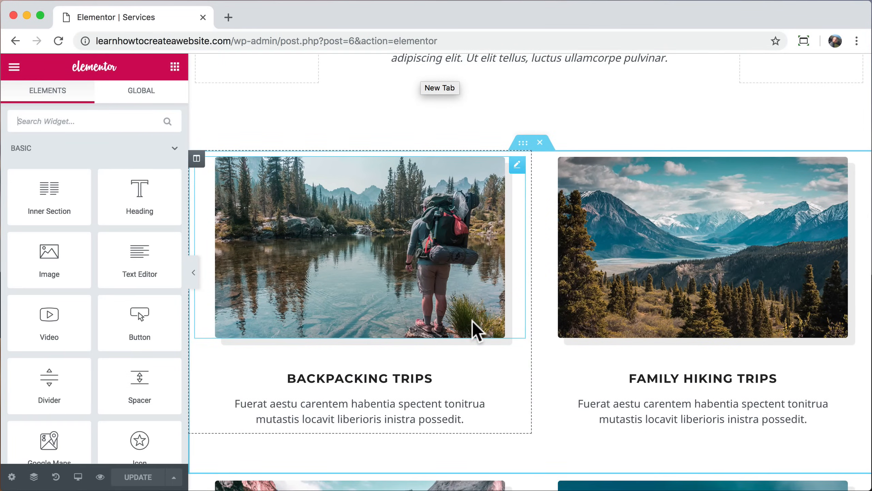
{"action": "scroll", "coordinate": [473, 321], "scroll_direction": "down", "scroll_amount": 5}
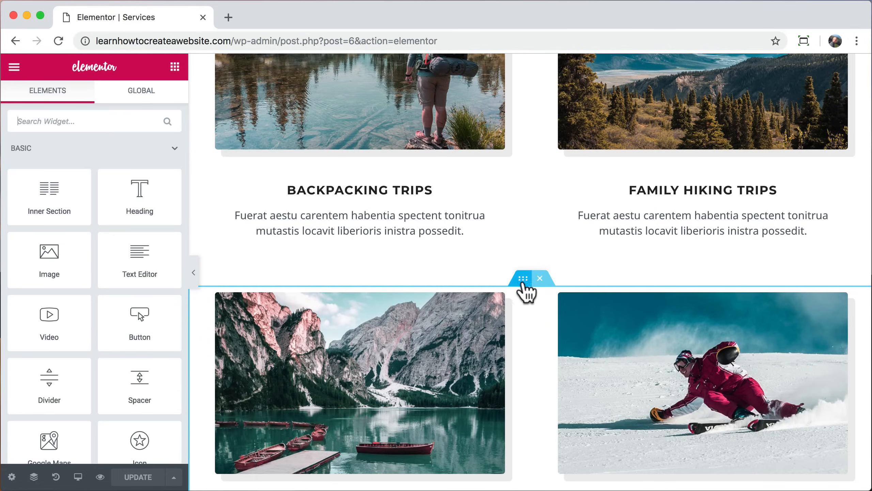
{"action": "left_click_drag", "start_coordinate": [523, 286], "coordinate": [505, 231]}
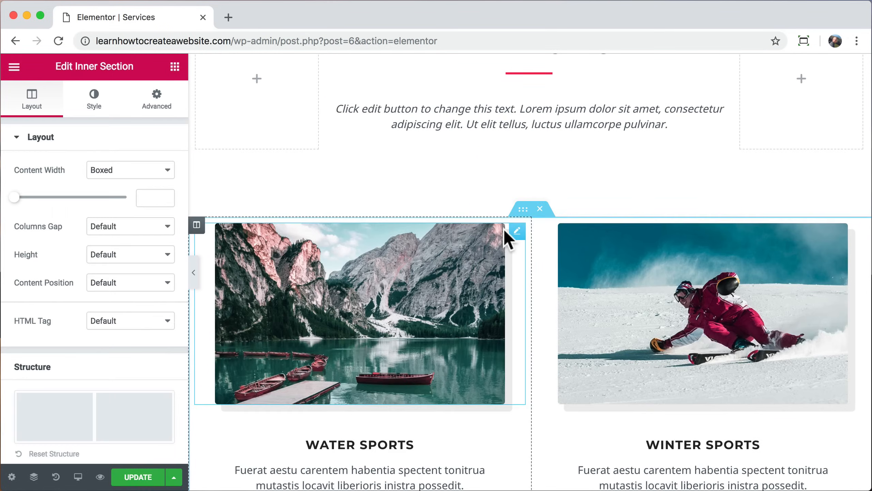
{"action": "scroll", "coordinate": [531, 296], "scroll_direction": "down", "scroll_amount": 6}
{"action": "scroll", "coordinate": [534, 295], "scroll_direction": "up", "scroll_amount": 4}
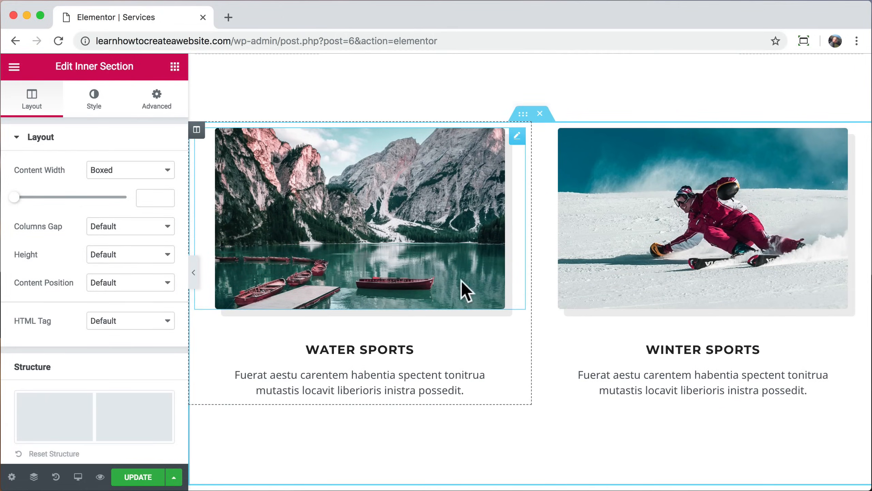
Step: Swap columns so Winter Sports precedes Water Sports and Family Hiking precedes Backpacking Trips
{"action": "left_click_drag", "start_coordinate": [196, 130], "coordinate": [638, 176]}
{"action": "scroll", "coordinate": [573, 239], "scroll_direction": "down", "scroll_amount": 5}
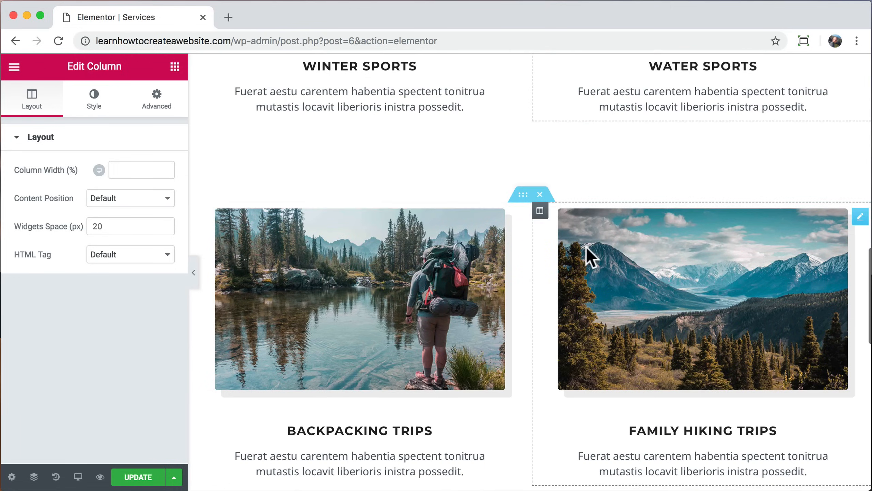
{"action": "left_click_drag", "start_coordinate": [537, 210], "coordinate": [266, 255]}
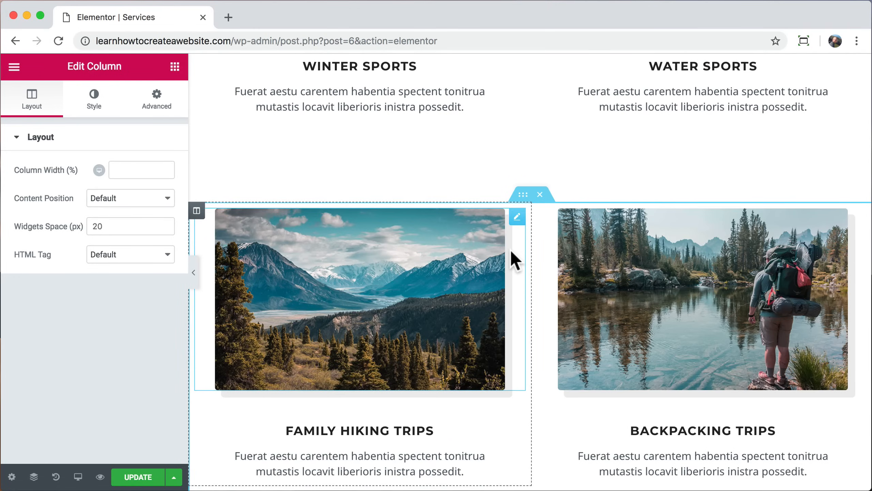
{"action": "scroll", "coordinate": [510, 249], "scroll_direction": "up", "scroll_amount": 6}
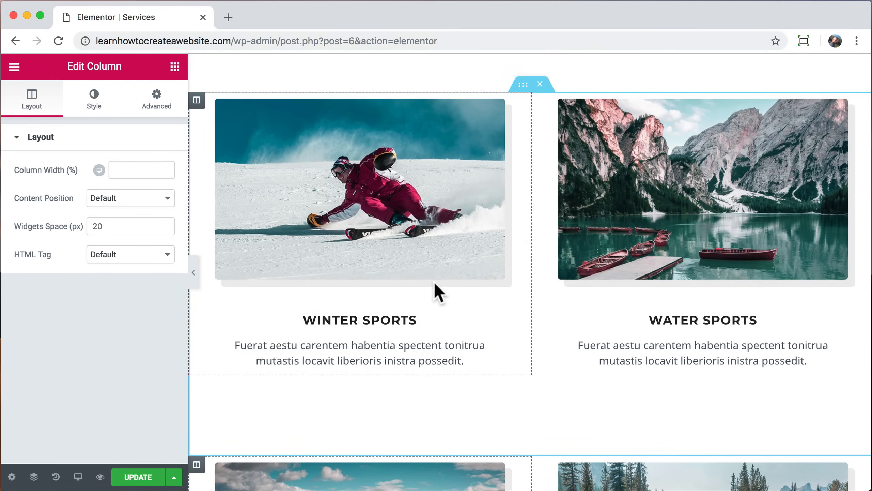
Step: Set the skier photo's CSS filters to blur 0, brightness 101, contrast 100, saturation 129, hue 360, and update
{"action": "left_click", "coordinate": [382, 210]}
{"action": "left_click", "coordinate": [90, 107]}
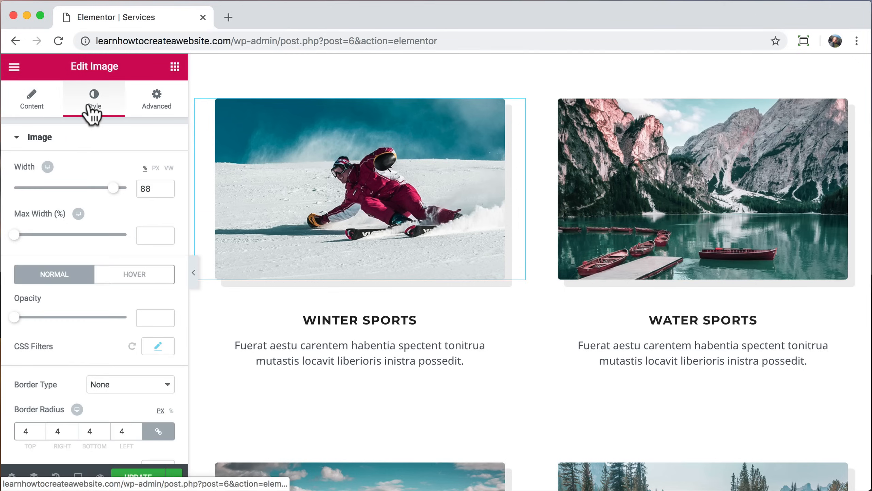
{"action": "scroll", "coordinate": [104, 291], "scroll_direction": "down", "scroll_amount": 1}
{"action": "left_click", "coordinate": [158, 346]}
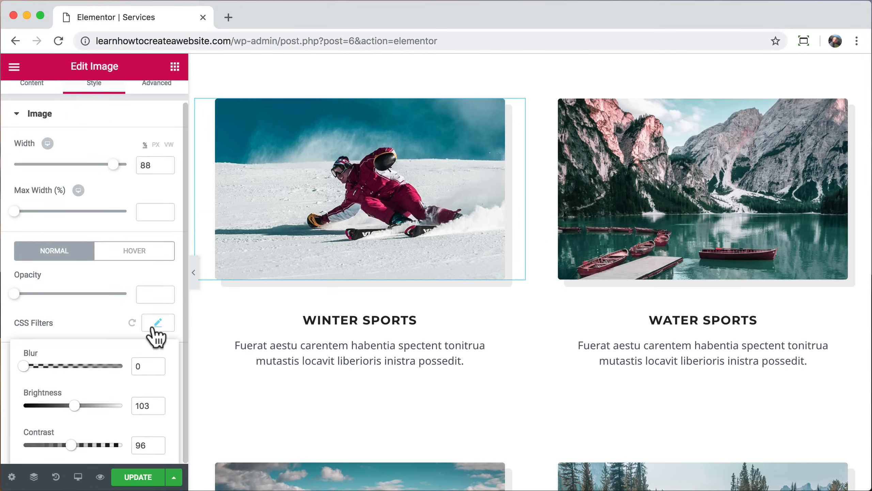
{"action": "scroll", "coordinate": [156, 331], "scroll_direction": "down", "scroll_amount": 3}
{"action": "left_click_drag", "start_coordinate": [78, 283], "coordinate": [16, 287]}
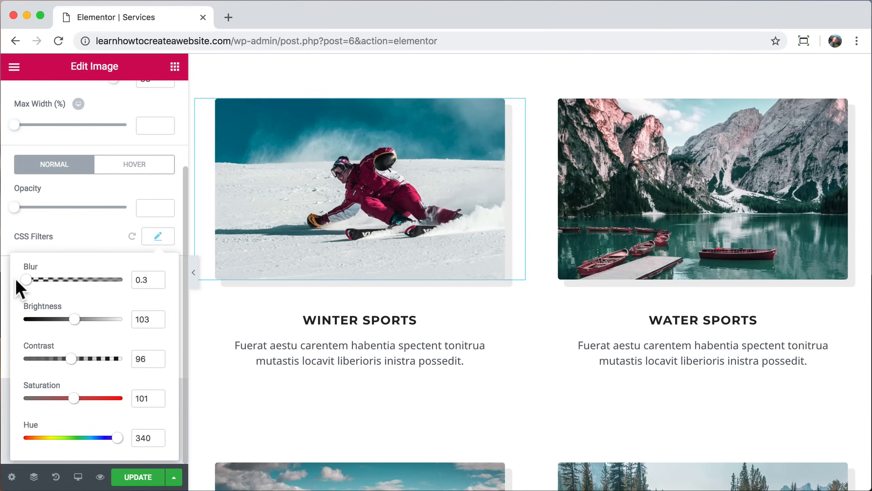
{"action": "mouse_move", "coordinate": [77, 322]}
{"action": "left_mouse_down"}
{"action": "mouse_move", "coordinate": [87, 323]}
{"action": "mouse_move", "coordinate": [61, 320]}
{"action": "mouse_move", "coordinate": [73, 321]}
{"action": "left_mouse_up"}
{"action": "mouse_move", "coordinate": [71, 359]}
{"action": "left_mouse_down"}
{"action": "mouse_move", "coordinate": [90, 359]}
{"action": "mouse_move", "coordinate": [63, 360]}
{"action": "mouse_move", "coordinate": [73, 360]}
{"action": "left_mouse_up"}
{"action": "left_click_drag", "start_coordinate": [73, 399], "coordinate": [115, 404]}
{"action": "left_click_drag", "start_coordinate": [117, 438], "coordinate": [133, 460]}
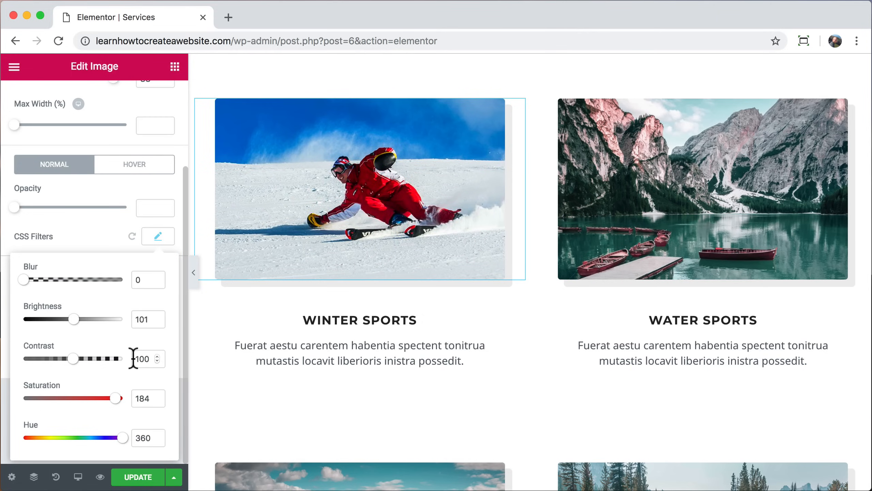
{"action": "left_click_drag", "start_coordinate": [96, 400], "coordinate": [88, 401]}
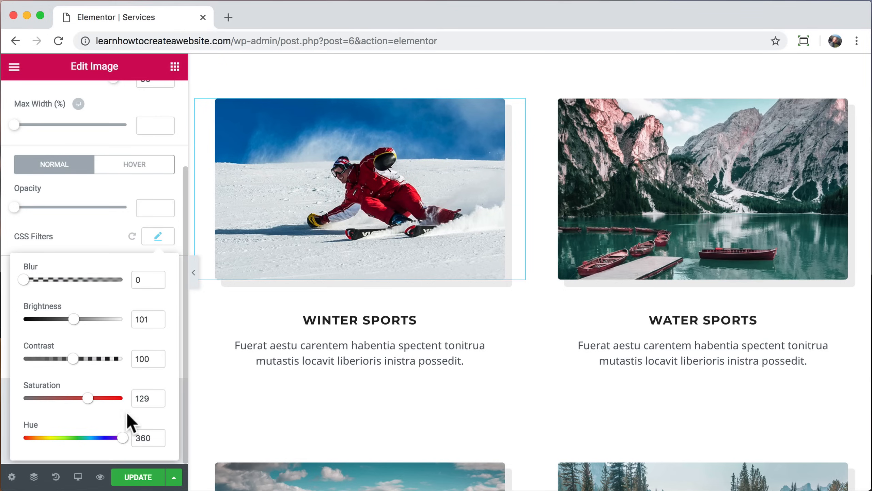
{"action": "left_click", "coordinate": [141, 476]}
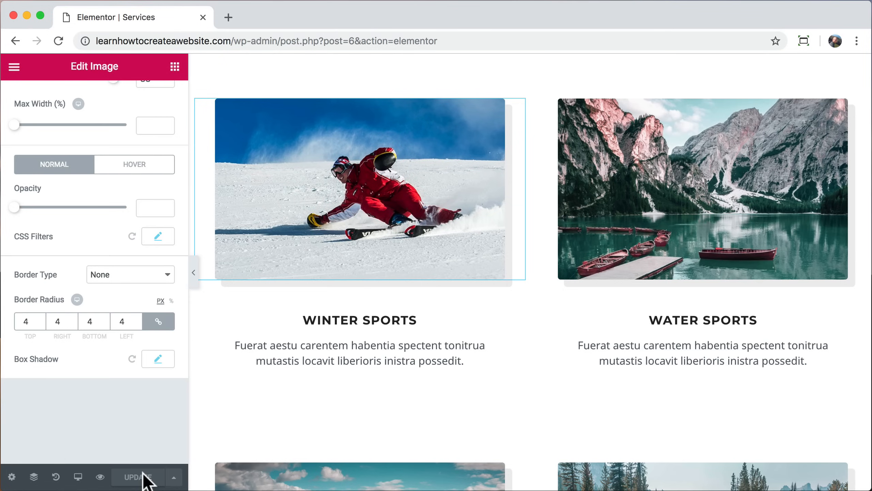
Step: Preview the updated Services page and scroll through it
{"action": "left_click", "coordinate": [100, 477]}
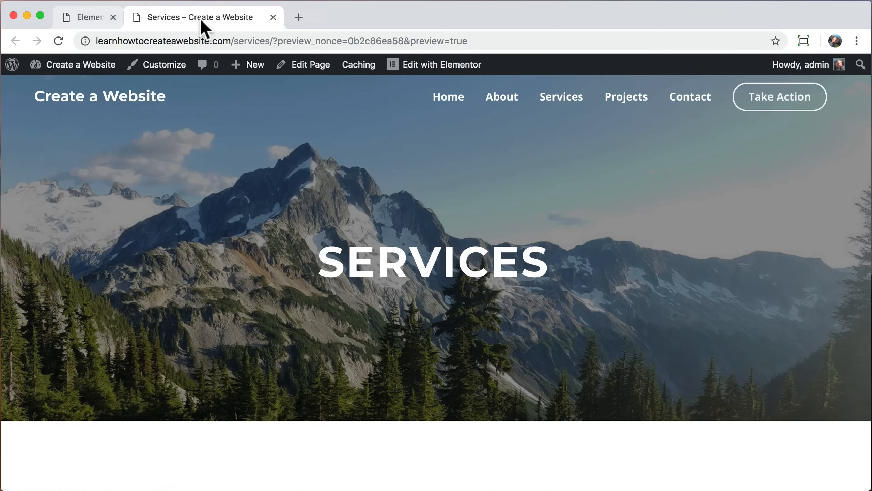
{"action": "left_click", "coordinate": [203, 17]}
{"action": "scroll", "coordinate": [210, 216], "scroll_direction": "down", "scroll_amount": 15}
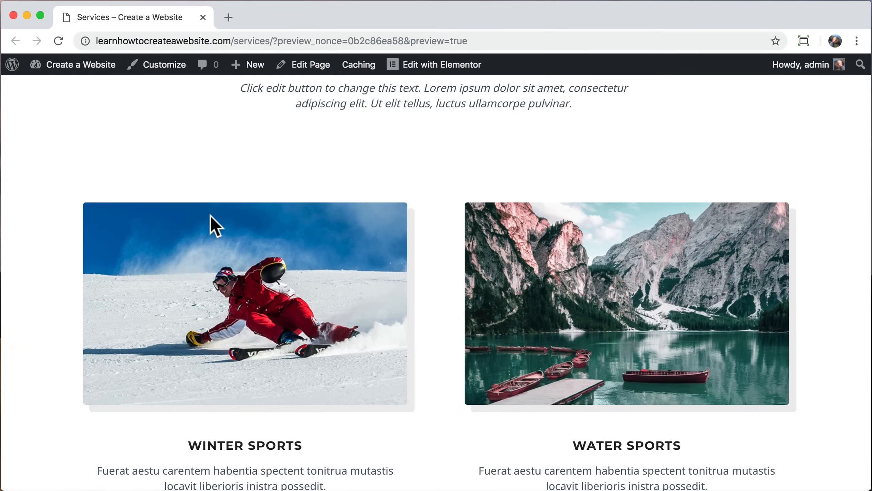
{"action": "scroll", "coordinate": [210, 215], "scroll_direction": "down", "scroll_amount": 5}
{"action": "scroll", "coordinate": [210, 216], "scroll_direction": "up", "scroll_amount": 20}
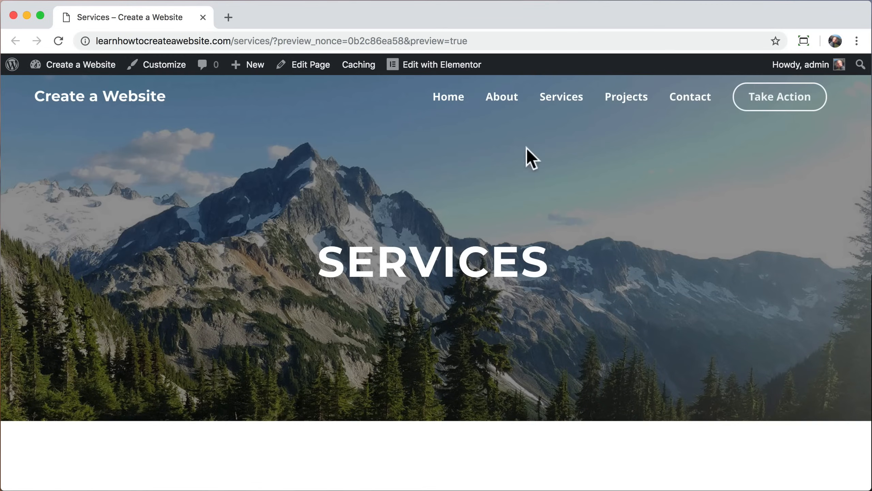
Step: Go to the Projects page, browse the Water Sports carousel, and open it in Elementor
{"action": "left_click", "coordinate": [627, 107]}
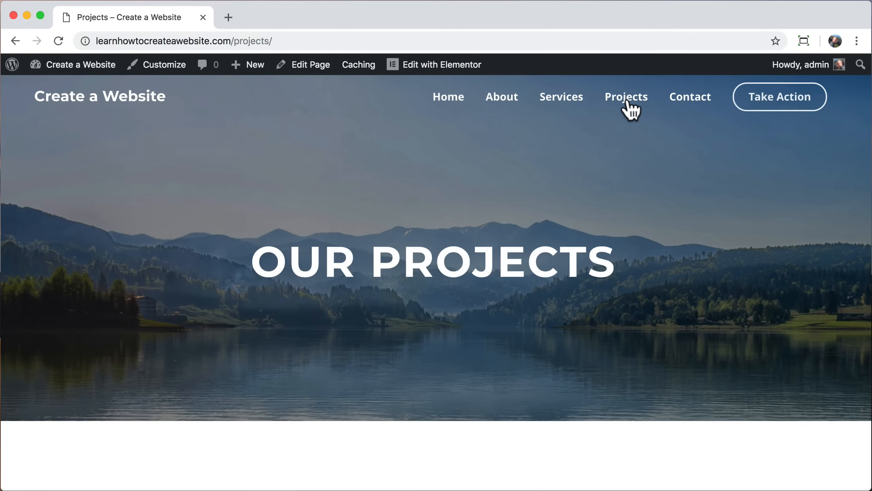
{"action": "scroll", "coordinate": [648, 320], "scroll_direction": "down", "scroll_amount": 10}
{"action": "scroll", "coordinate": [649, 320], "scroll_direction": "down", "scroll_amount": 4}
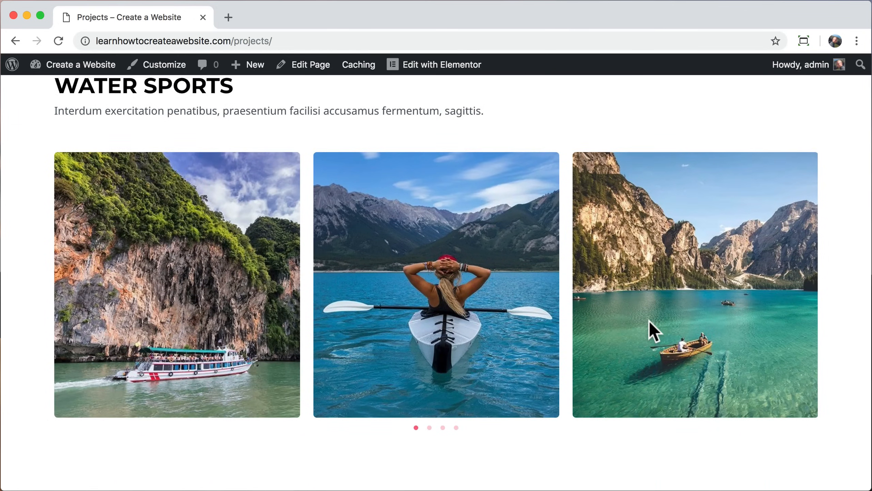
{"action": "left_click", "coordinate": [429, 427]}
{"action": "left_click", "coordinate": [443, 427]}
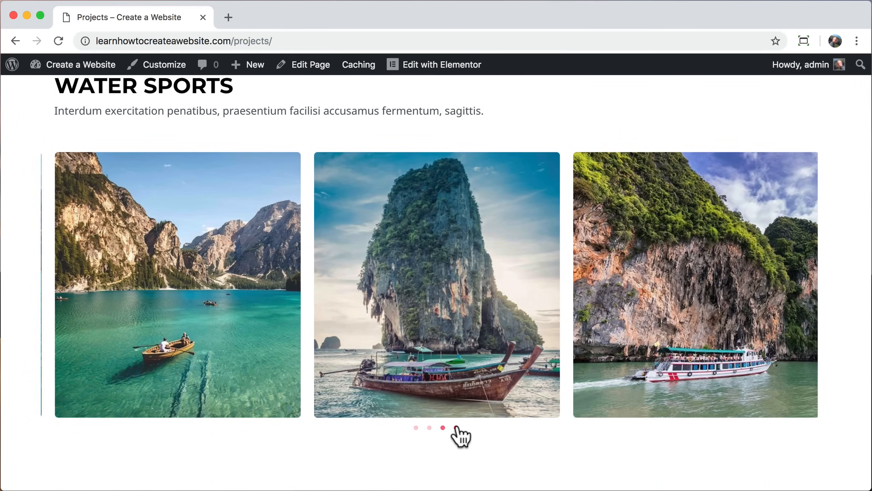
{"action": "scroll", "coordinate": [497, 308], "scroll_direction": "up", "scroll_amount": 9}
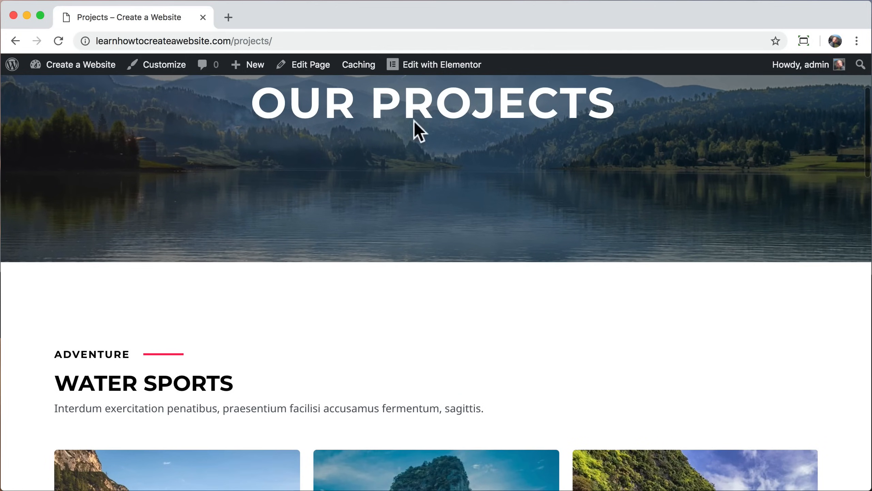
{"action": "left_click", "coordinate": [430, 68]}
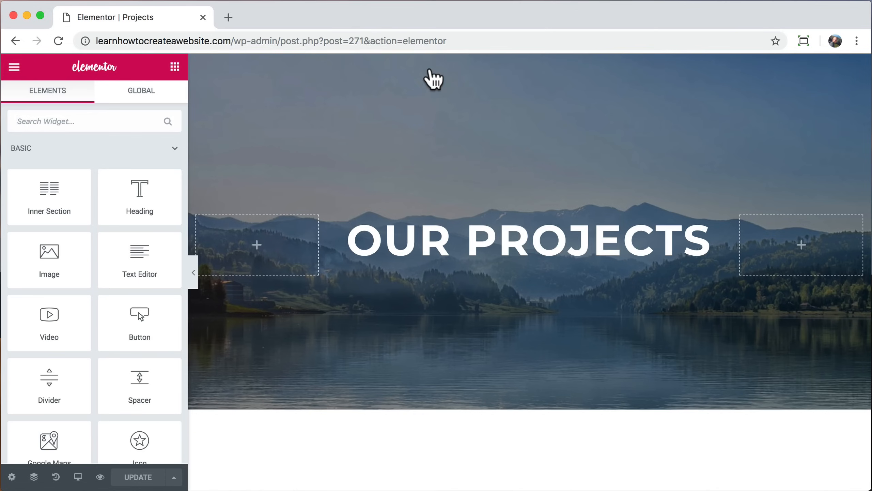
Step: Open the Water Sports carousel's Add Images media library alongside a new browser tab
{"action": "scroll", "coordinate": [431, 282], "scroll_direction": "down", "scroll_amount": 12}
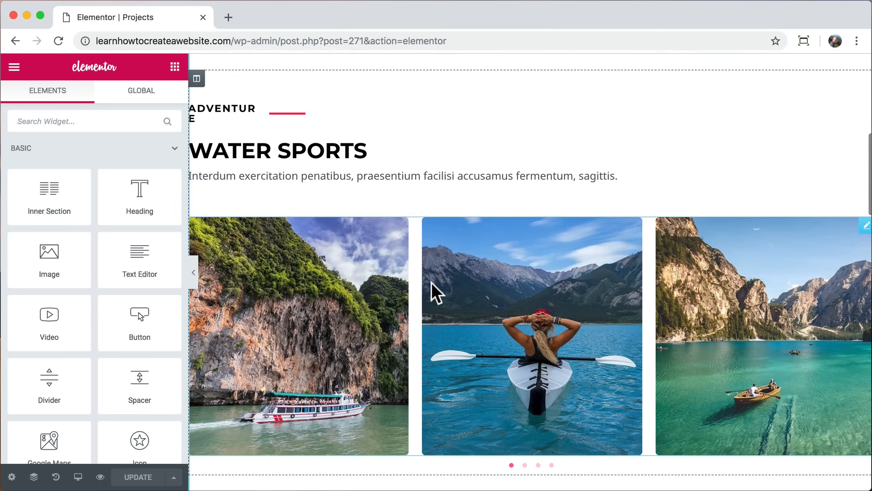
{"action": "left_click", "coordinate": [355, 298]}
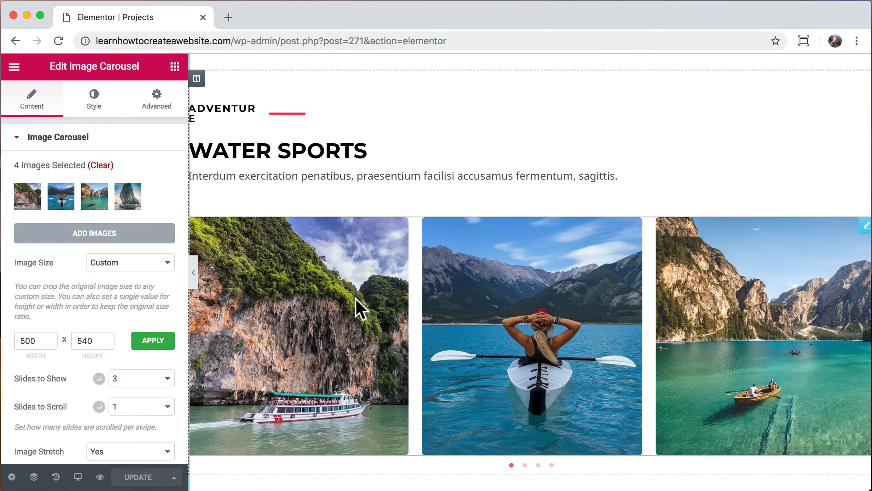
{"action": "left_click", "coordinate": [98, 233]}
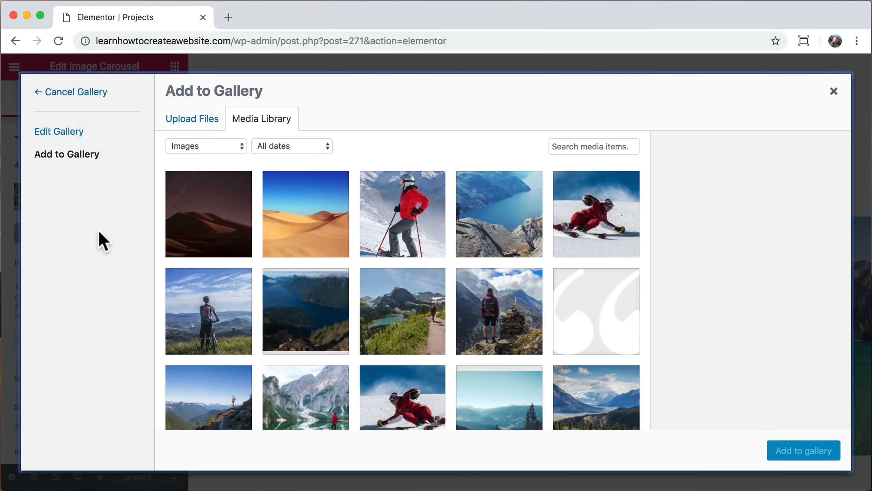
{"action": "left_click", "coordinate": [228, 19]}
Step: Search Pexels for kayak photos and open the aerial three-kayak photo
{"action": "type", "text": "pexels.com"}
{"action": "key", "text": "Return"}
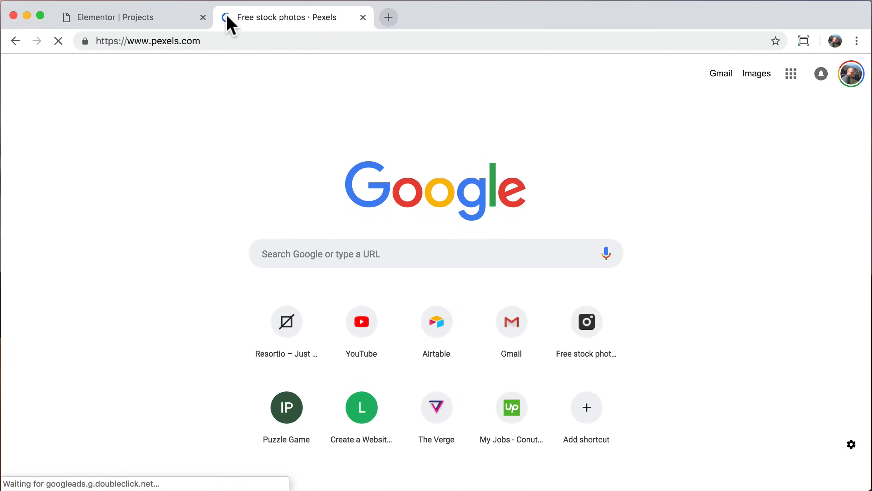
{"action": "type", "text": "kayaking"}
{"action": "key", "text": "Return"}
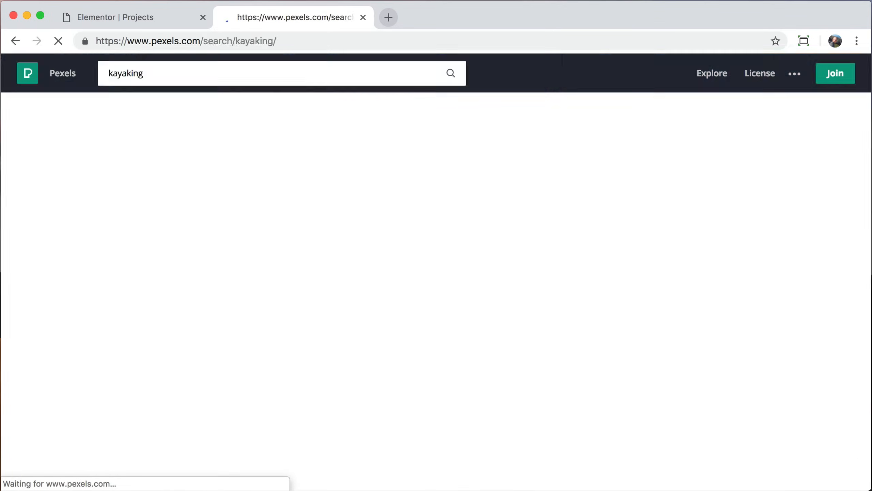
{"action": "left_click", "coordinate": [668, 292]}
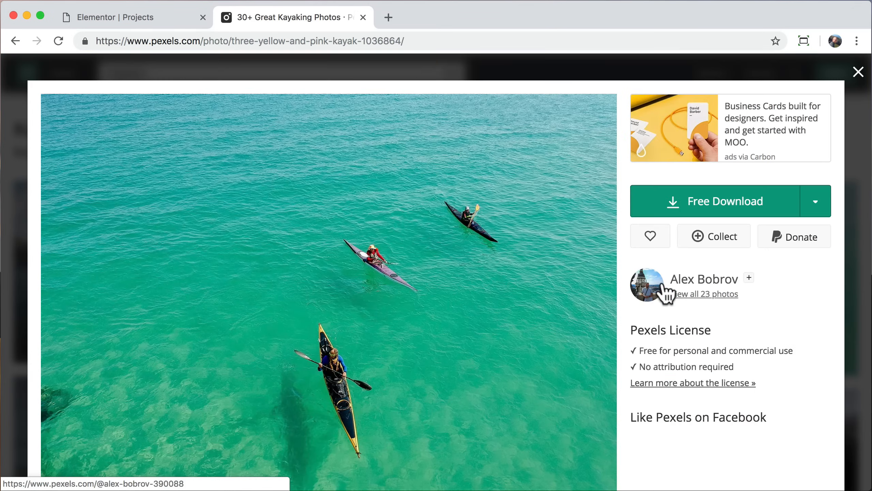
Step: Download the photo at Large 1920 x 1369 and return to the WordPress editor
{"action": "left_click", "coordinate": [815, 202]}
{"action": "left_click", "coordinate": [742, 290]}
{"action": "left_click", "coordinate": [792, 415]}
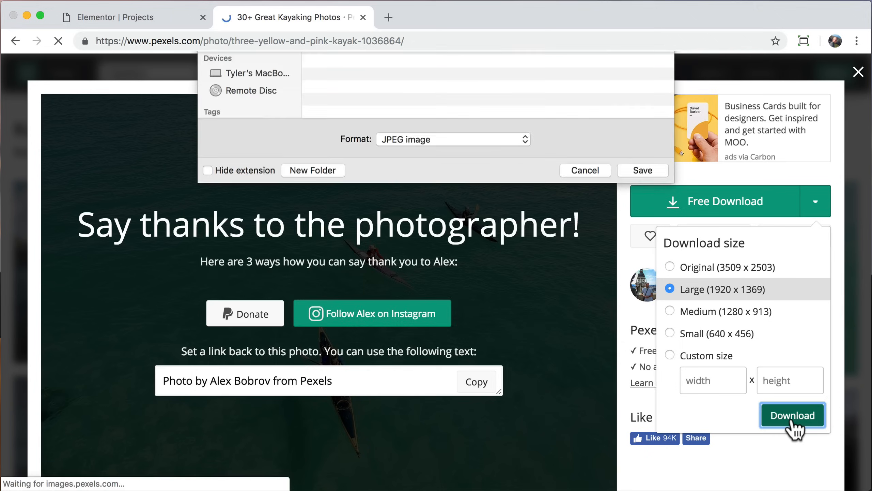
{"action": "left_click", "coordinate": [642, 376]}
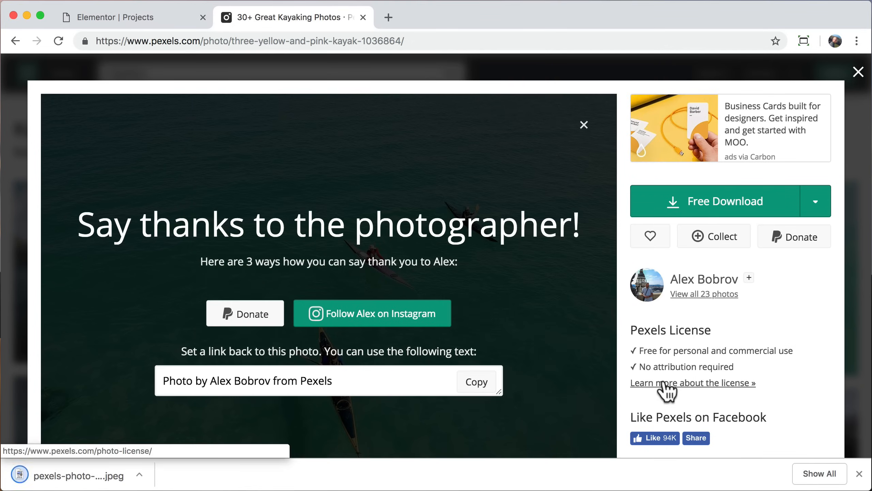
{"action": "left_click", "coordinate": [859, 474]}
{"action": "left_click", "coordinate": [363, 18]}
{"action": "left_click", "coordinate": [198, 120]}
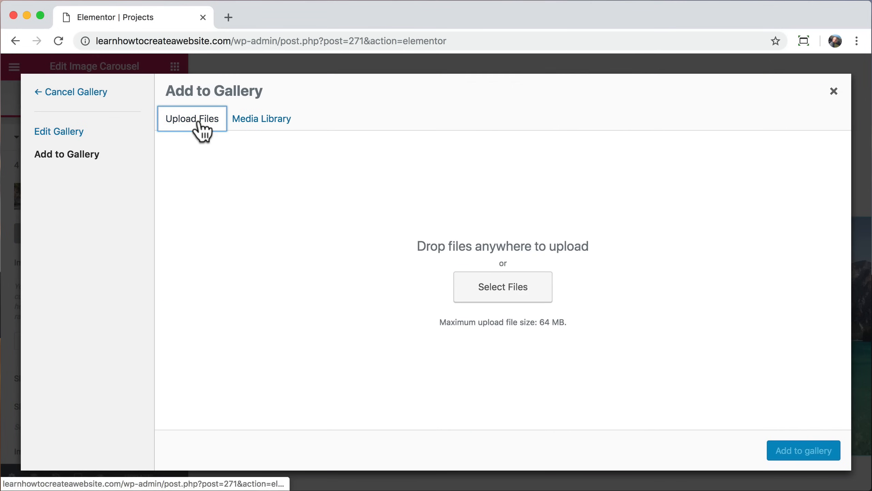
Step: Upload pexels-photo-1036864.jpeg from the Desktop and open it in the image editor
{"action": "left_click", "coordinate": [503, 289]}
{"action": "left_click", "coordinate": [316, 101]}
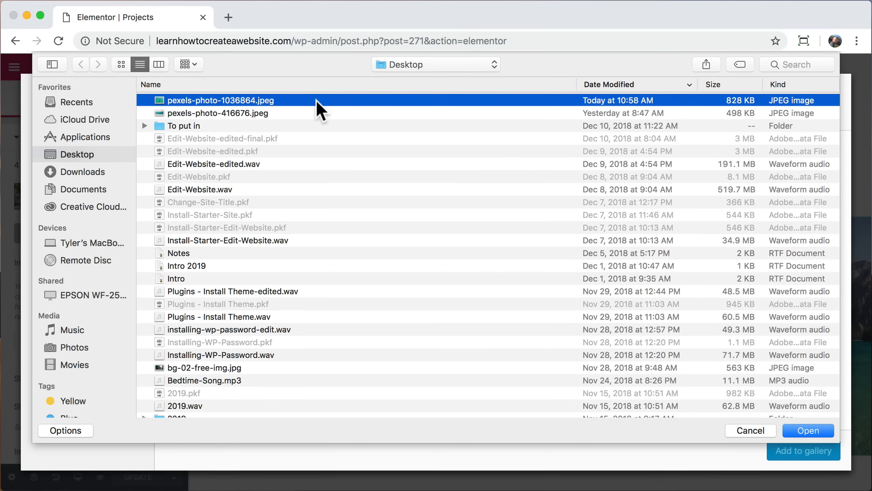
{"action": "left_click", "coordinate": [806, 428]}
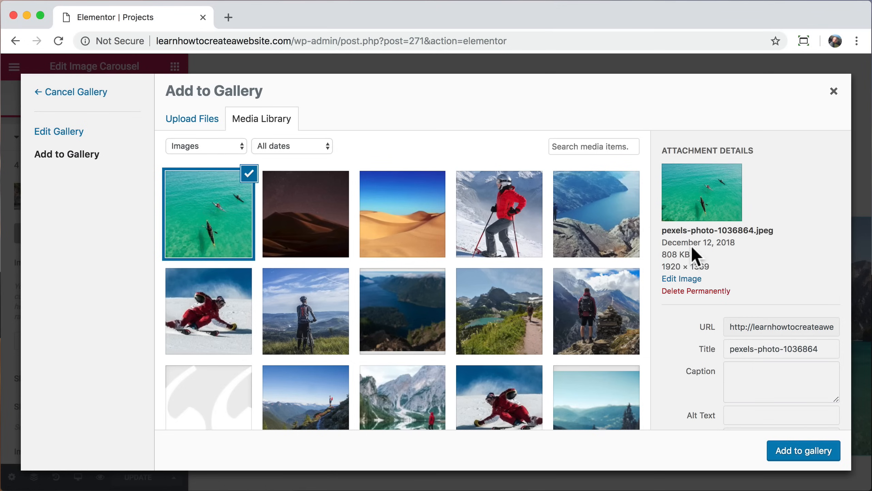
{"action": "left_click_drag", "start_coordinate": [662, 253], "coordinate": [678, 254]}
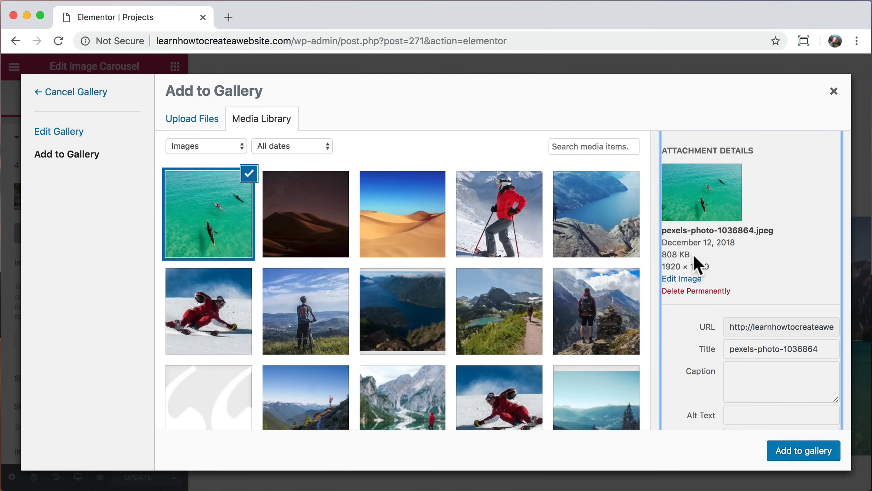
{"action": "left_click", "coordinate": [680, 279]}
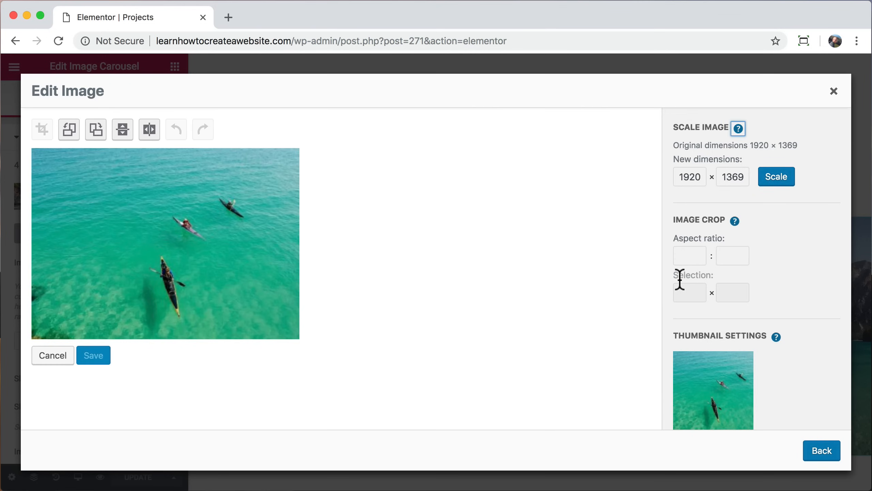
Step: Scale the kayak photo to 900 × 642 and return to the media library
{"action": "double_click", "coordinate": [690, 177]}
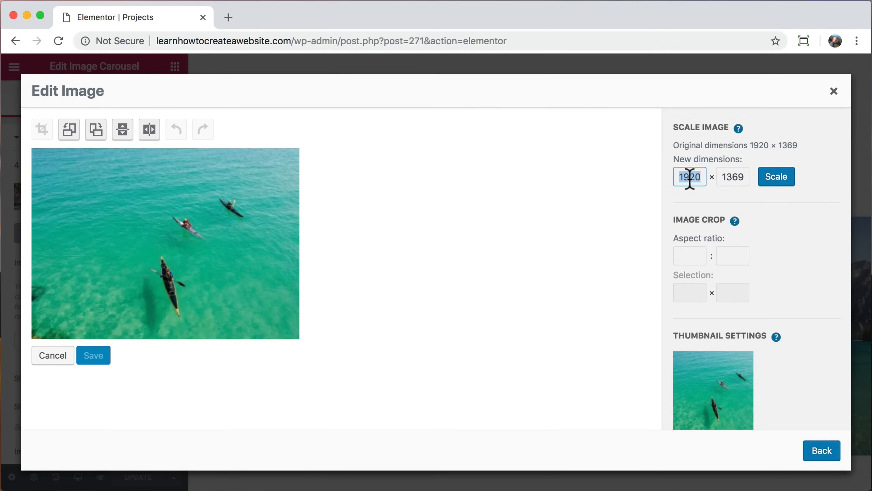
{"action": "type", "text": "90"}
{"action": "left_click", "coordinate": [775, 175]}
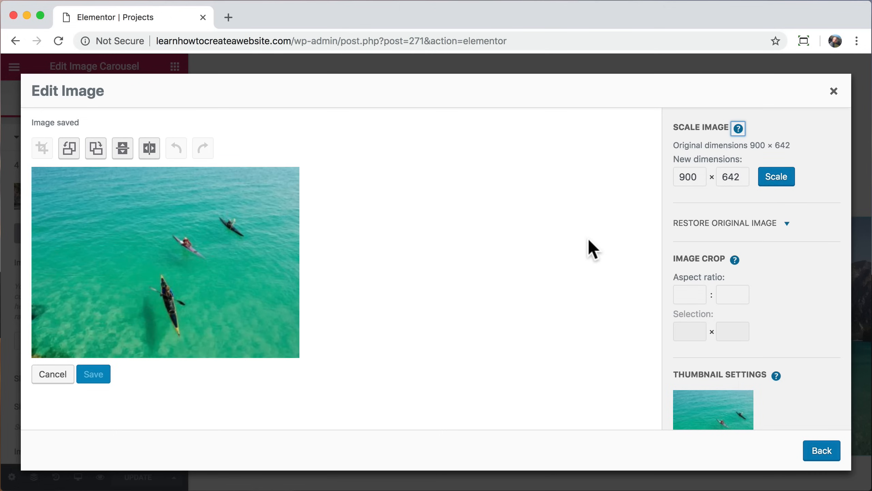
{"action": "scroll", "coordinate": [722, 266], "scroll_direction": "down", "scroll_amount": 4}
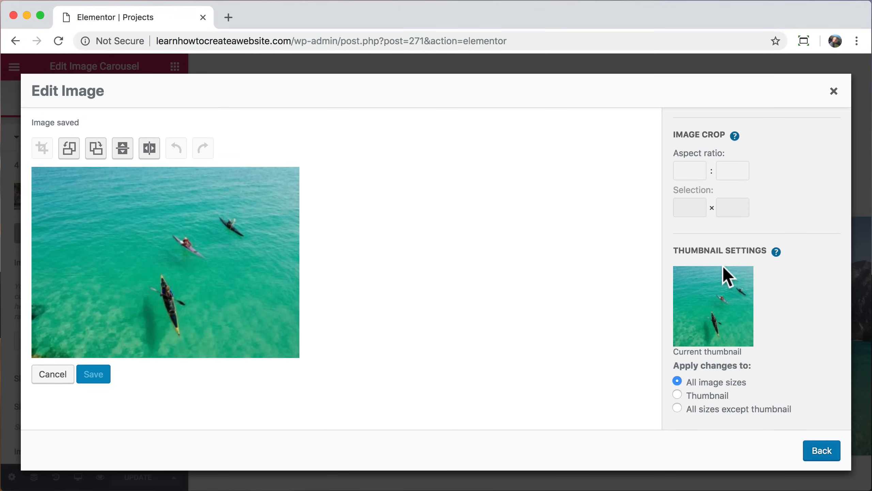
{"action": "left_click", "coordinate": [820, 455]}
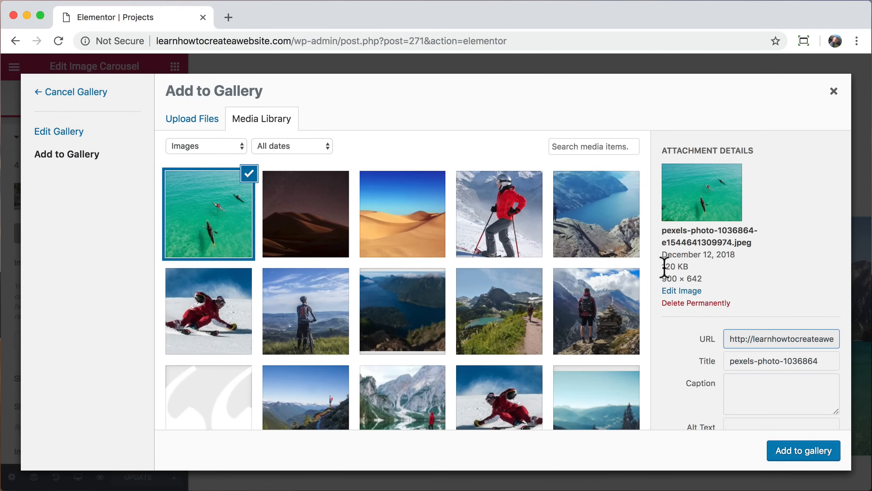
Step: Insert the aerial kayak photo as the third of five Water Sports carousel images and preview the page
{"action": "left_click_drag", "start_coordinate": [664, 267], "coordinate": [689, 268]}
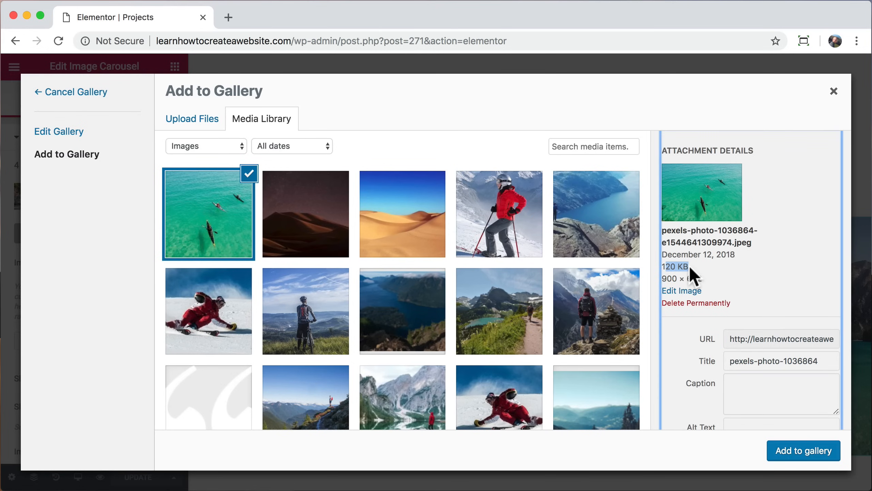
{"action": "left_click", "coordinate": [803, 450]}
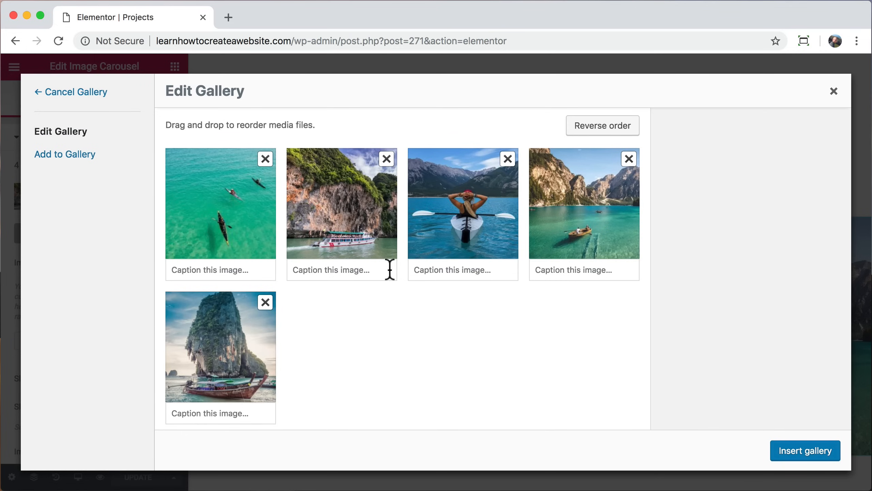
{"action": "left_click_drag", "start_coordinate": [235, 204], "coordinate": [487, 211]}
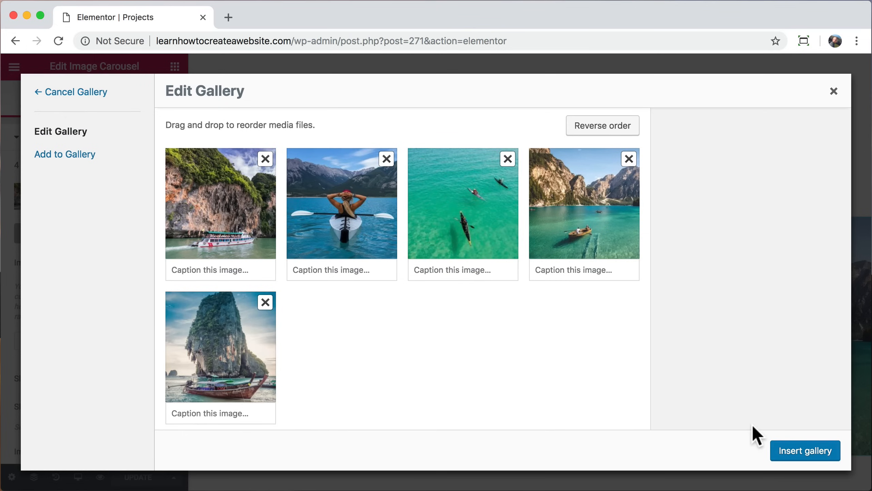
{"action": "left_click", "coordinate": [800, 453]}
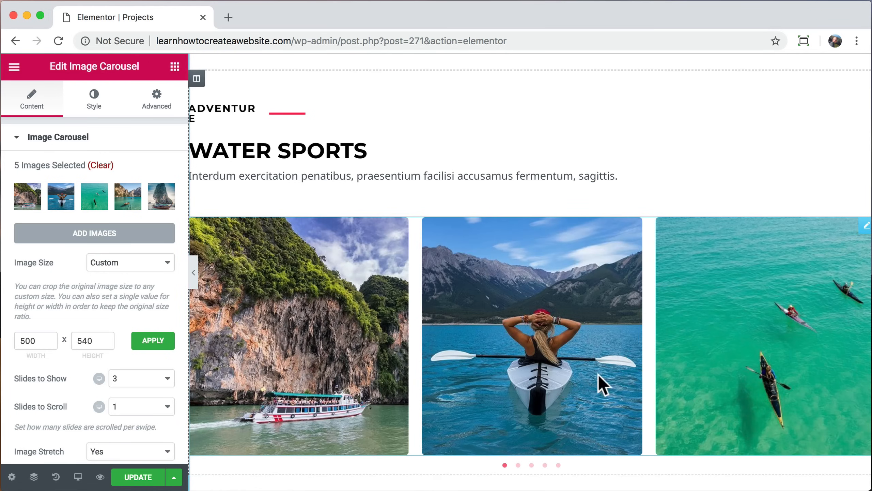
{"action": "left_click", "coordinate": [100, 477]}
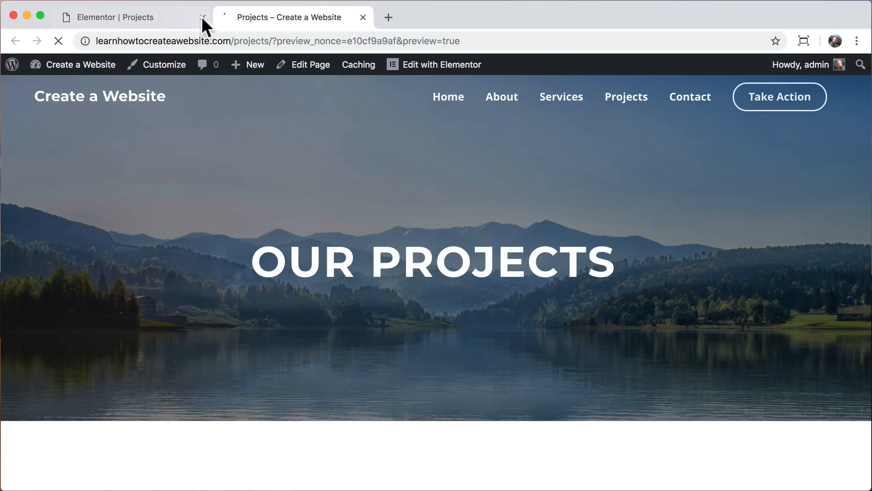
Step: Browse the Projects preview's carousel slides to check the new kayak image
{"action": "left_click", "coordinate": [202, 17]}
{"action": "scroll", "coordinate": [265, 273], "scroll_direction": "down", "scroll_amount": 5}
{"action": "scroll", "coordinate": [265, 273], "scroll_direction": "down", "scroll_amount": 5}
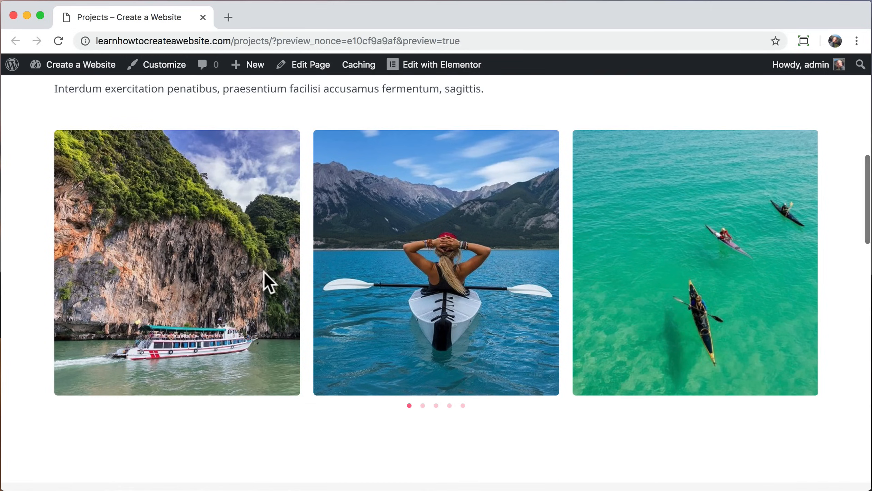
{"action": "left_click", "coordinate": [422, 405]}
{"action": "left_click", "coordinate": [436, 406]}
{"action": "left_click", "coordinate": [449, 405]}
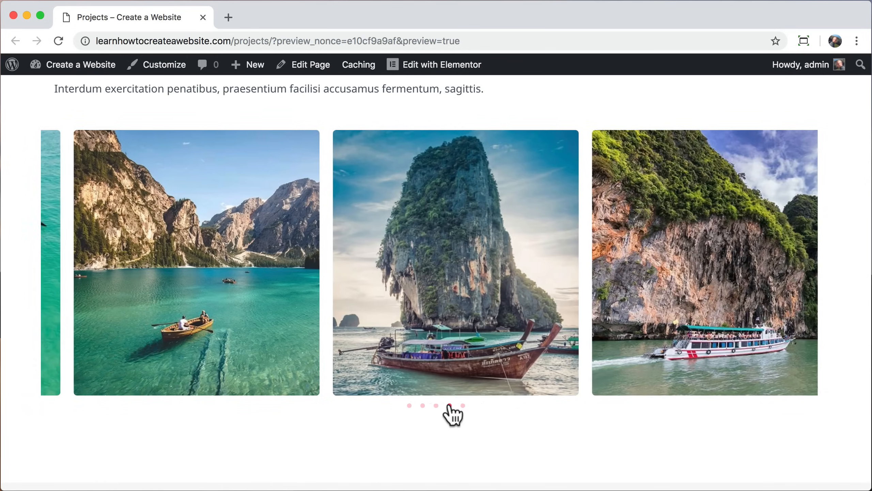
{"action": "left_click_drag", "start_coordinate": [329, 285], "coordinate": [402, 277]}
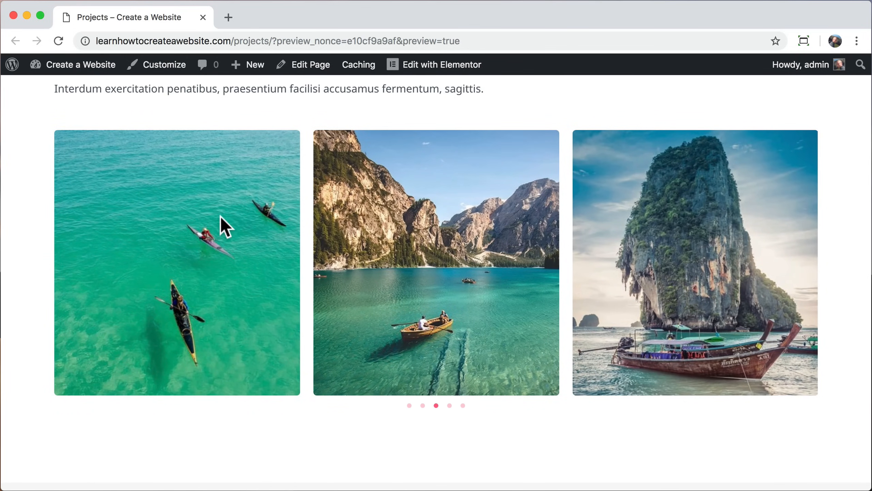
{"action": "left_click_drag", "start_coordinate": [220, 217], "coordinate": [405, 223]}
{"action": "scroll", "coordinate": [405, 223], "scroll_direction": "up", "scroll_amount": 3}
{"action": "scroll", "coordinate": [405, 227], "scroll_direction": "up", "scroll_amount": 10}
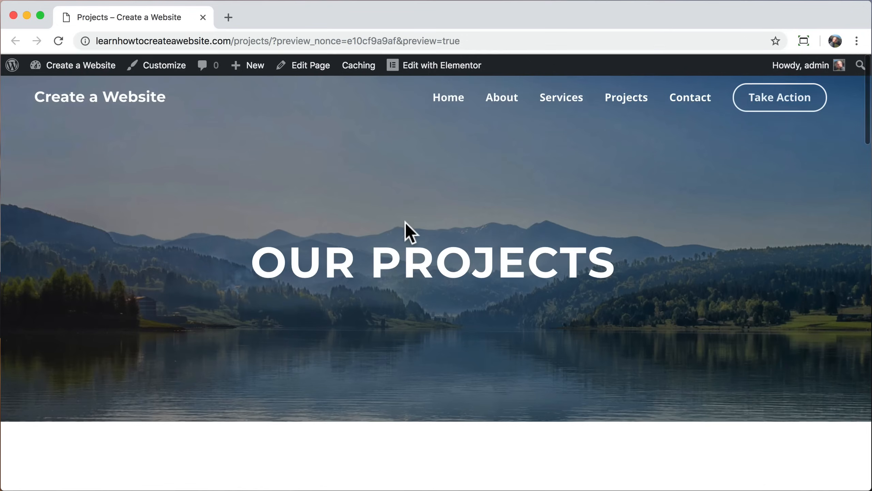
Step: Go to the Contact page and open it for visual editing
{"action": "left_click", "coordinate": [691, 98]}
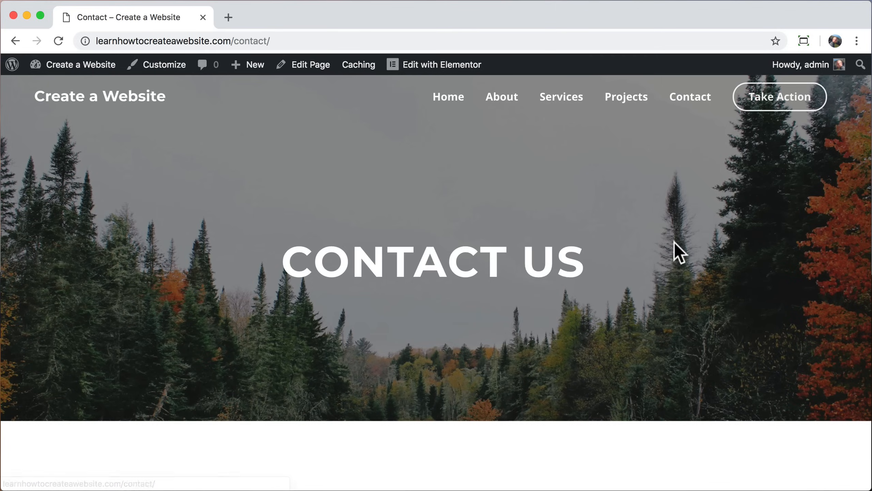
{"action": "scroll", "coordinate": [647, 263], "scroll_direction": "down", "scroll_amount": 5}
{"action": "scroll", "coordinate": [647, 261], "scroll_direction": "down", "scroll_amount": 6}
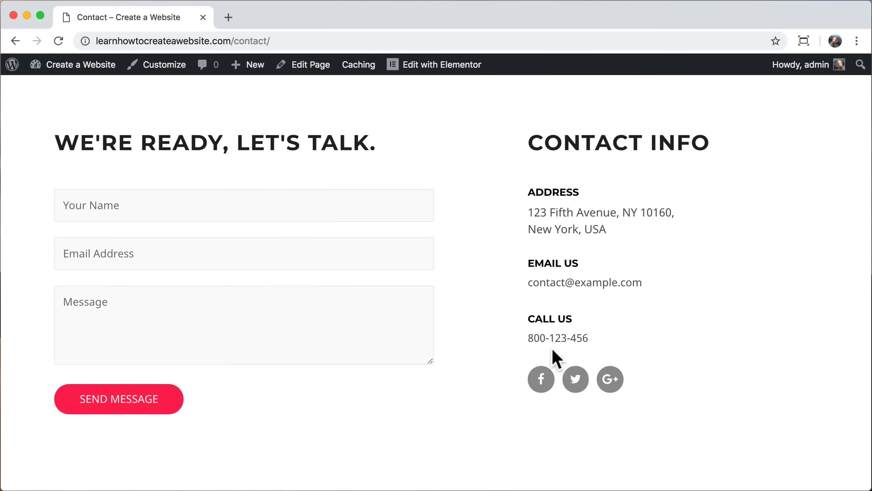
{"action": "left_click", "coordinate": [442, 66]}
Step: Replace the Address contact box text with the new street address
{"action": "scroll", "coordinate": [545, 216], "scroll_direction": "down", "scroll_amount": 10}
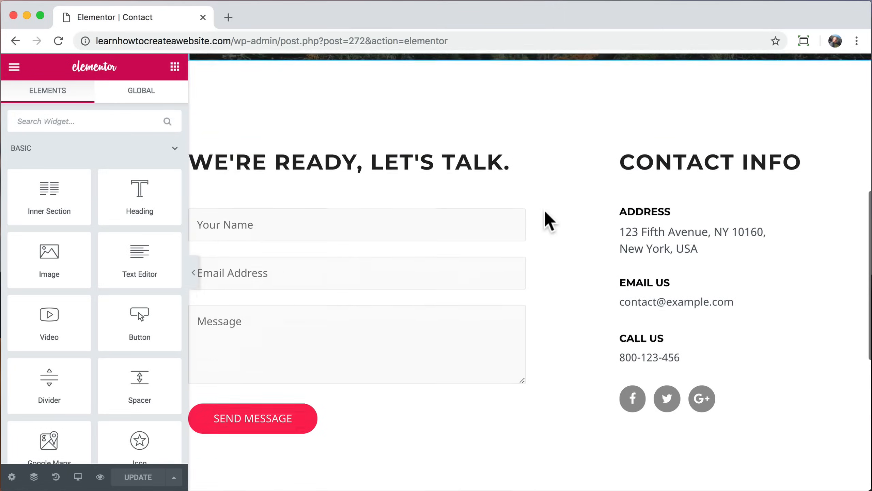
{"action": "left_click", "coordinate": [627, 221]}
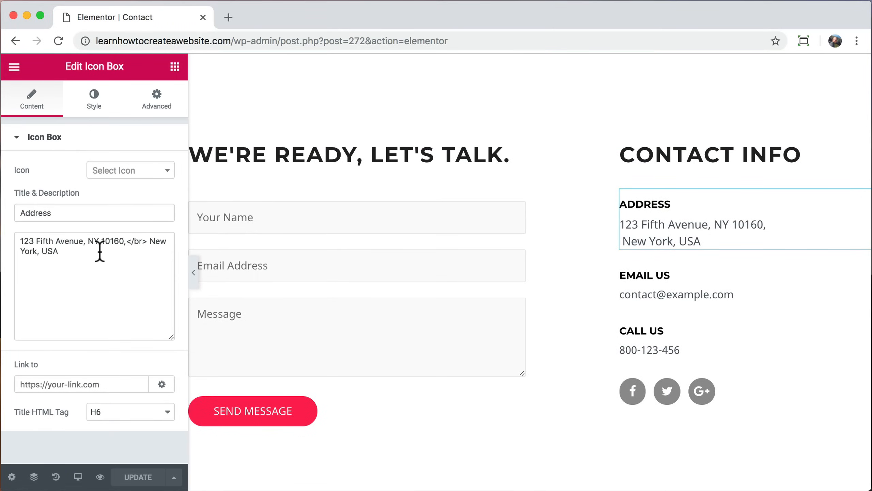
{"action": "left_click_drag", "start_coordinate": [99, 251], "coordinate": [1, 229]}
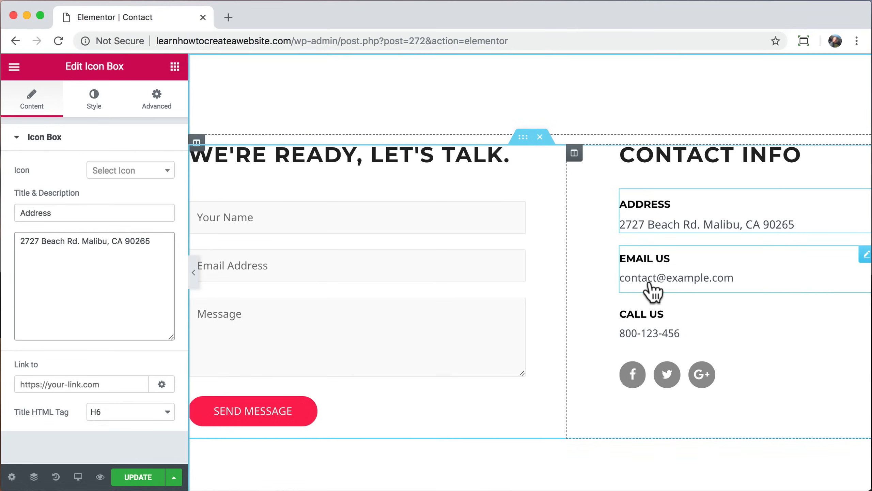
Step: Replace the Email Us address and Call Us phone number with the owner's contact details
{"action": "left_click", "coordinate": [595, 280]}
{"action": "left_click_drag", "start_coordinate": [68, 272], "coordinate": [19, 238]}
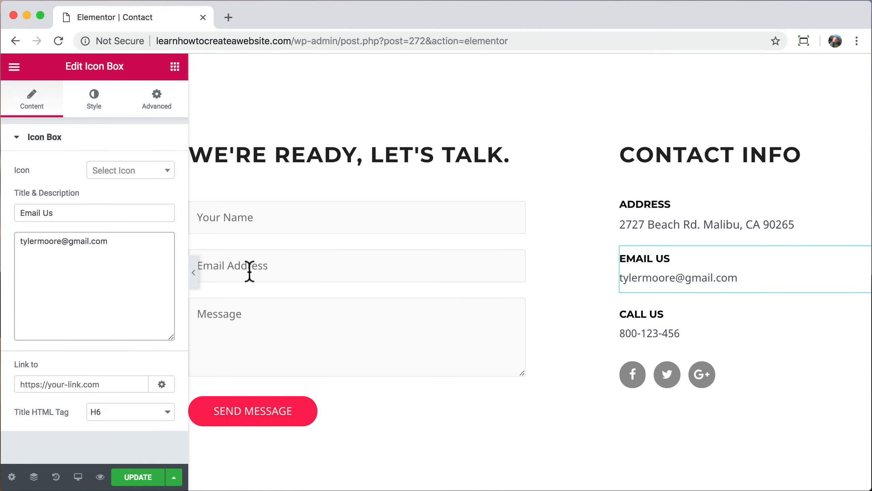
{"action": "left_click", "coordinate": [638, 334]}
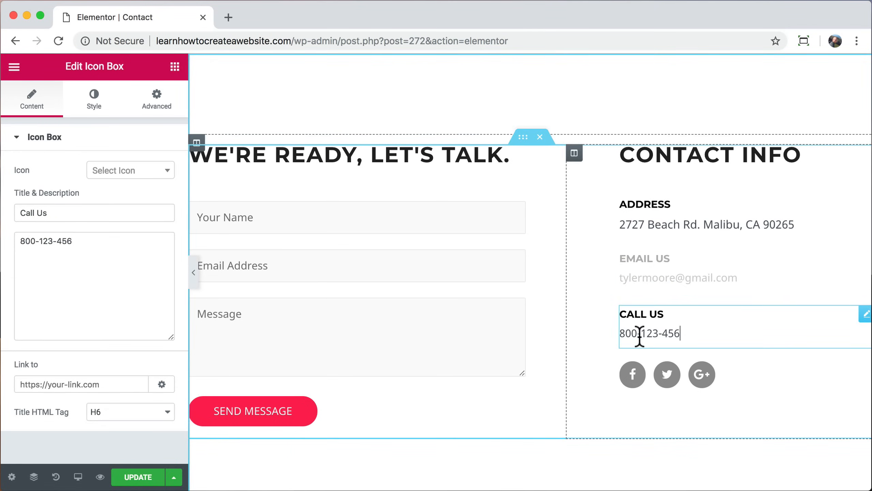
{"action": "left_click", "coordinate": [93, 246]}
{"action": "key", "text": "super+a"}
{"action": "type", "text": "310"}
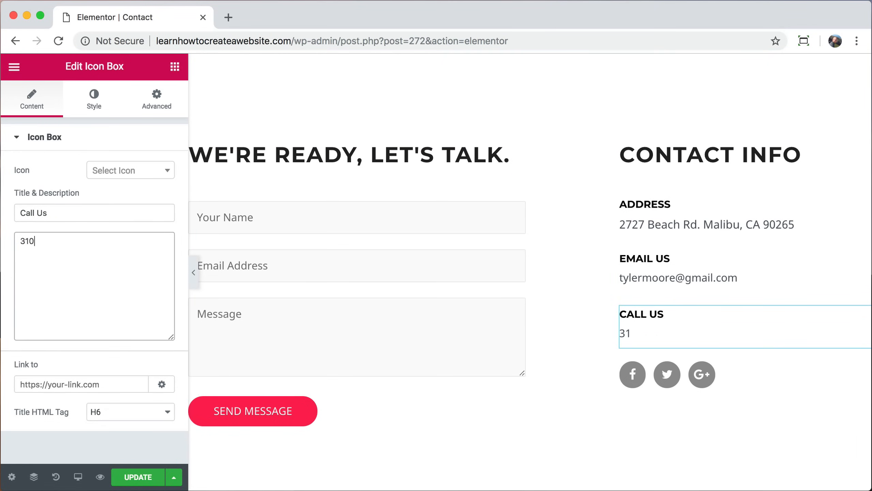
Step: Clear the Facebook social icon's link and save the Contact page
{"action": "left_click", "coordinate": [634, 378]}
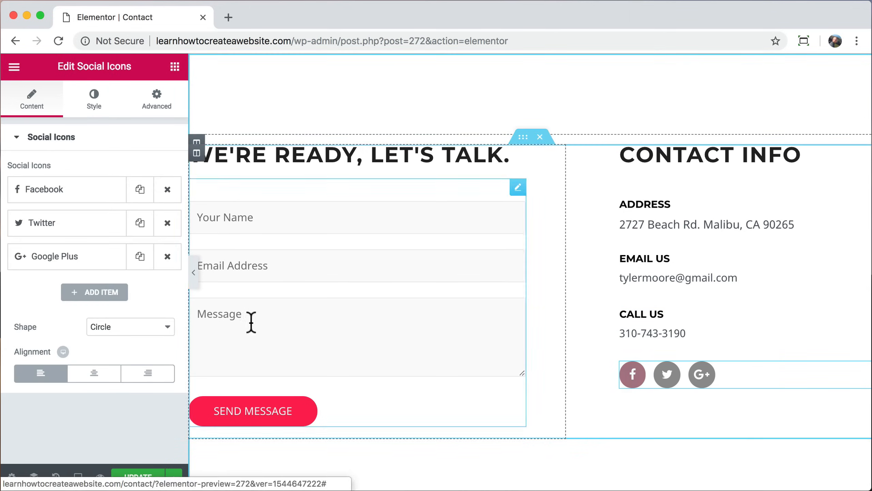
{"action": "left_click", "coordinate": [103, 191]}
{"action": "double_click", "coordinate": [64, 279]}
{"action": "type", "text": "facebook"}
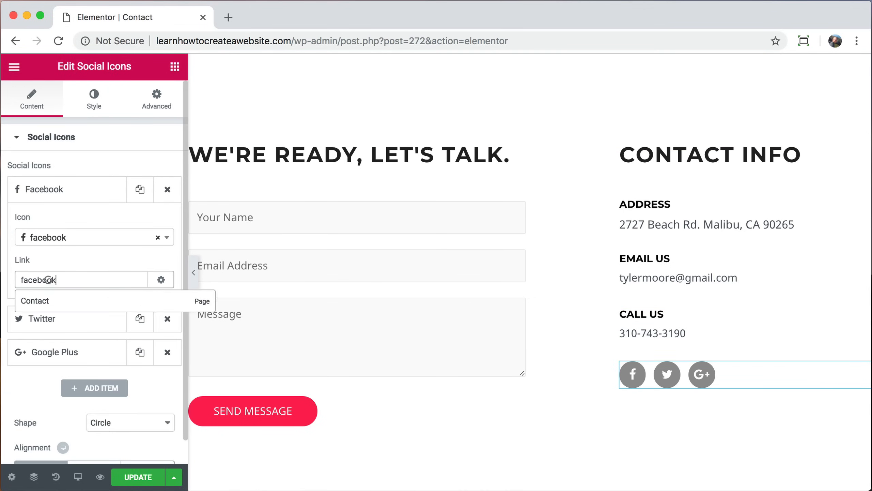
{"action": "type", "text": ".com/somethin"}
{"action": "key", "text": "BackSpace"}
{"action": "key", "text": "BackSpace"}
{"action": "key", "text": "BackSpace"}
{"action": "key", "text": "BackSpace"}
{"action": "key", "text": "BackSpace"}
{"action": "key", "text": "BackSpace"}
{"action": "key", "text": "BackSpace"}
{"action": "key", "text": "BackSpace"}
{"action": "key", "text": "BackSpace"}
{"action": "key", "text": "BackSpace"}
{"action": "key", "text": "BackSpace"}
{"action": "key", "text": "BackSpace"}
{"action": "key", "text": "BackSpace"}
{"action": "key", "text": "BackSpace"}
{"action": "key", "text": "BackSpace"}
{"action": "key", "text": "BackSpace"}
{"action": "key", "text": "BackSpace"}
{"action": "key", "text": "BackSpace"}
{"action": "key", "text": "BackSpace"}
{"action": "key", "text": "BackSpace"}
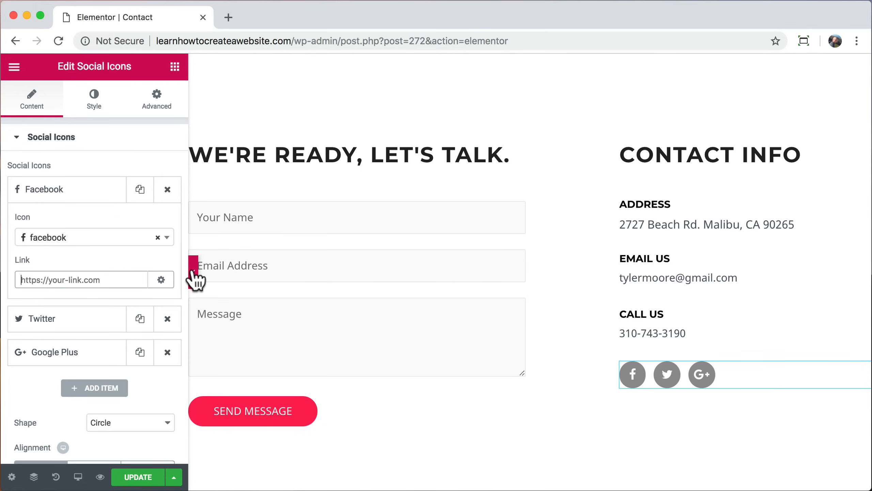
{"action": "left_click", "coordinate": [309, 215]}
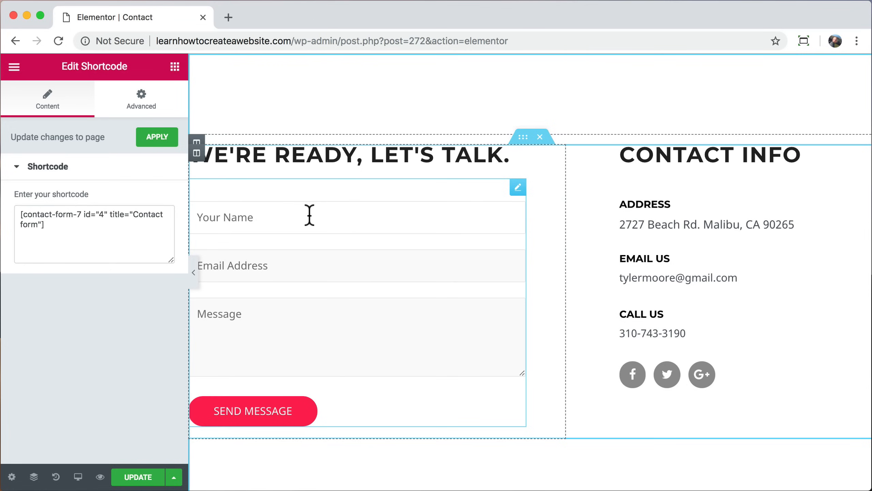
{"action": "left_click", "coordinate": [141, 478]}
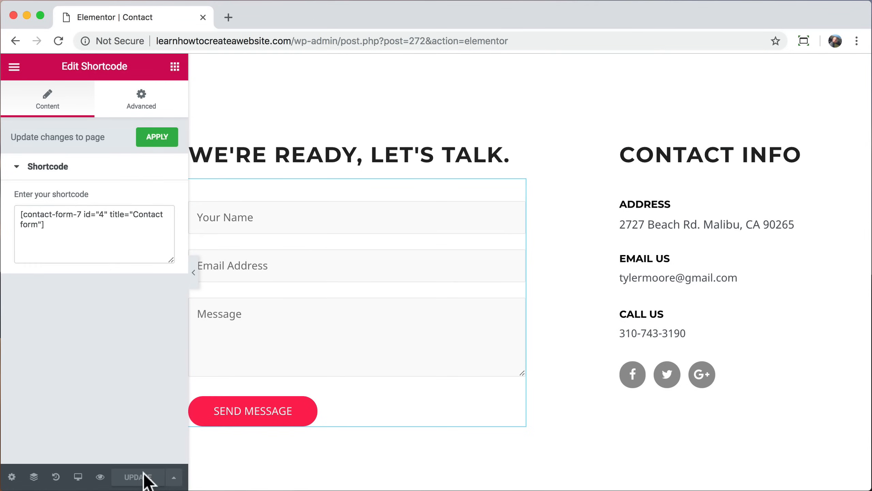
Step: Return to the dashboard via /wp-admin and open the Contact form in Contact Form 7
{"action": "scroll", "coordinate": [217, 220], "scroll_direction": "up", "scroll_amount": 10}
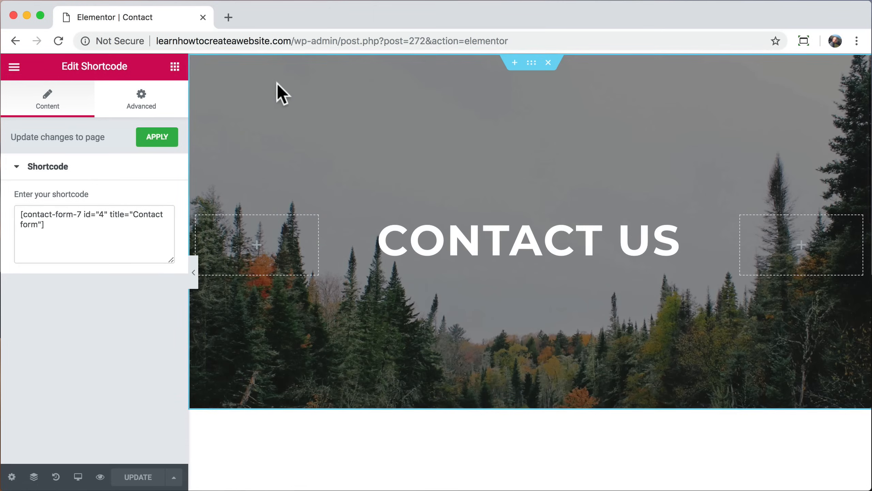
{"action": "left_click_drag", "start_coordinate": [338, 40], "coordinate": [462, 55]}
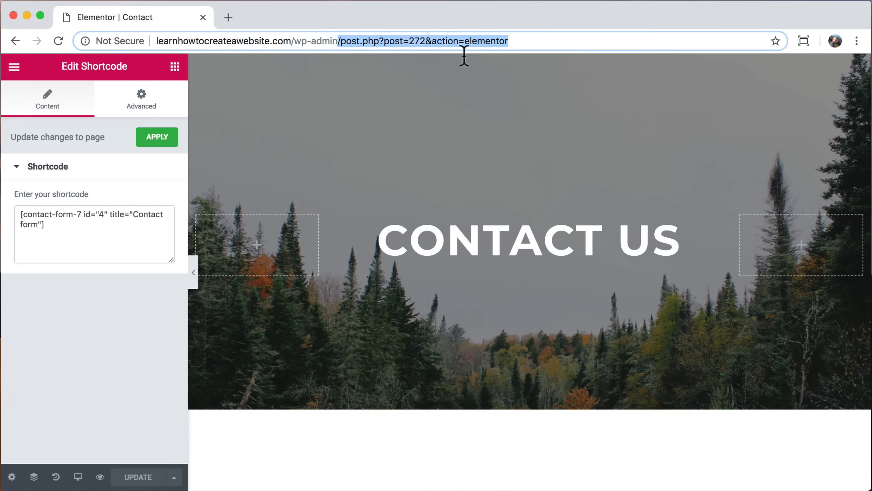
{"action": "key", "text": "BackSpace"}
{"action": "key", "text": "Return"}
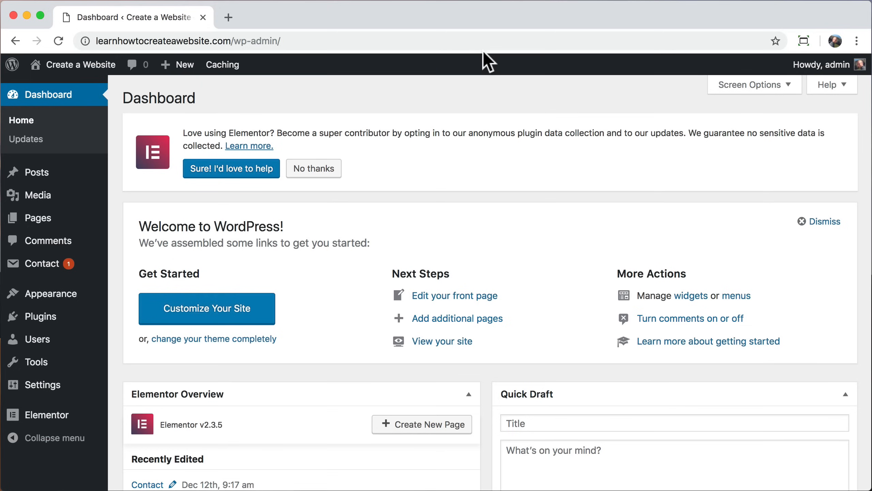
{"action": "left_click", "coordinate": [56, 267]}
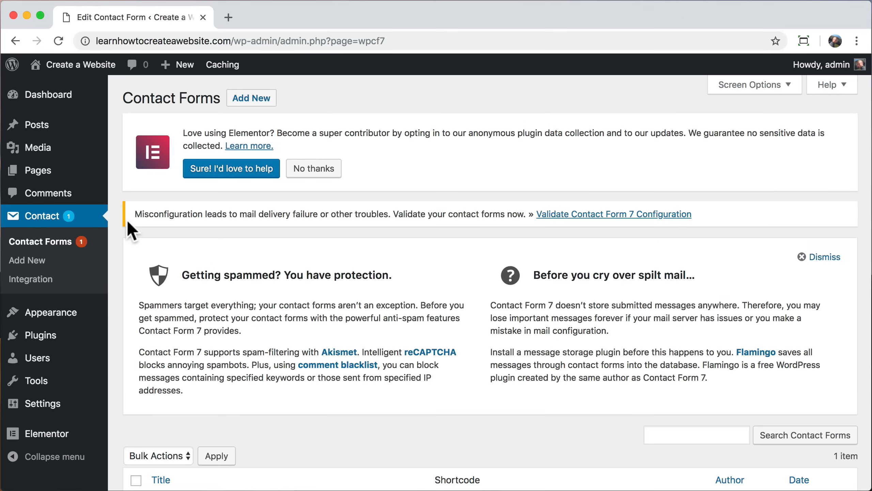
{"action": "left_click_drag", "start_coordinate": [134, 214], "coordinate": [529, 214]}
{"action": "scroll", "coordinate": [421, 352], "scroll_direction": "down", "scroll_amount": 5}
{"action": "left_click", "coordinate": [160, 384]}
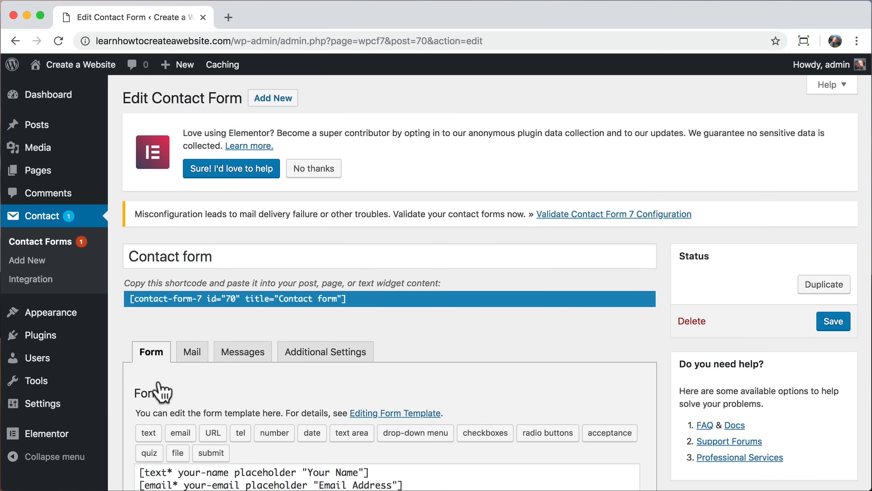
{"action": "scroll", "coordinate": [161, 391], "scroll_direction": "down", "scroll_amount": 5}
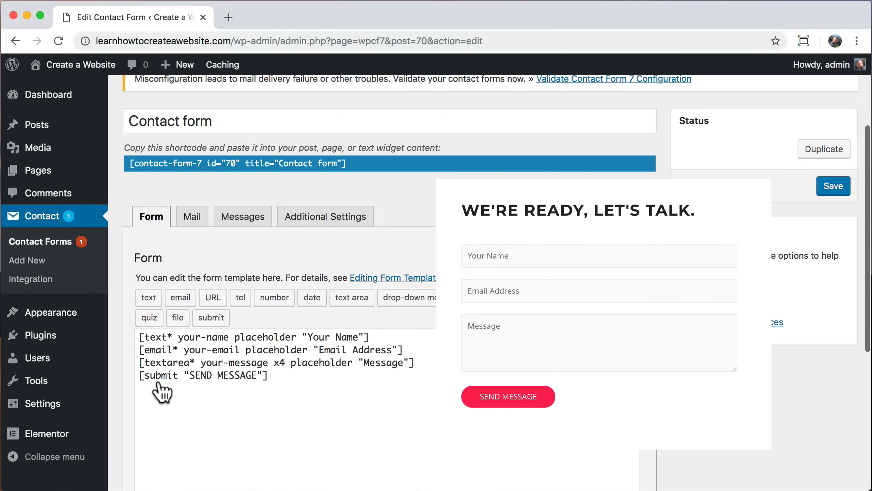
Step: Review the Contact form's Mail tab with its recipient, sender, subject and reply-to fields
{"action": "left_click", "coordinate": [193, 220]}
{"action": "scroll", "coordinate": [193, 343], "scroll_direction": "down", "scroll_amount": 5}
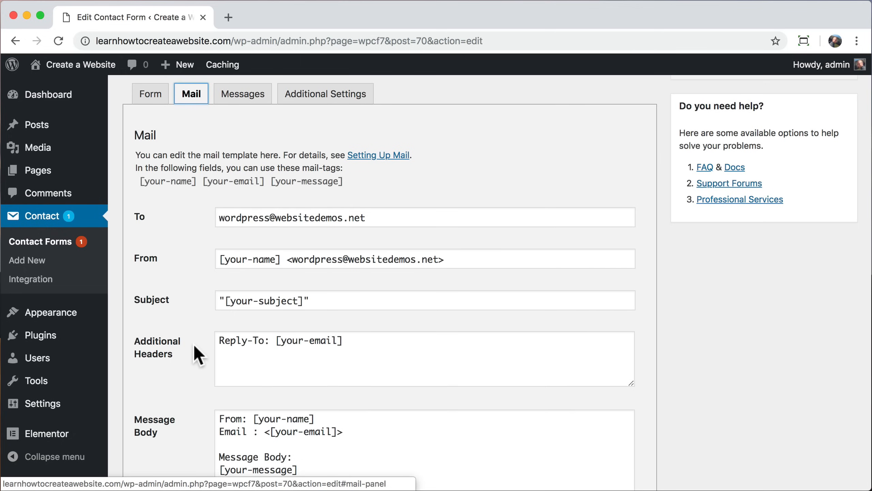
{"action": "scroll", "coordinate": [194, 343], "scroll_direction": "up", "scroll_amount": 4}
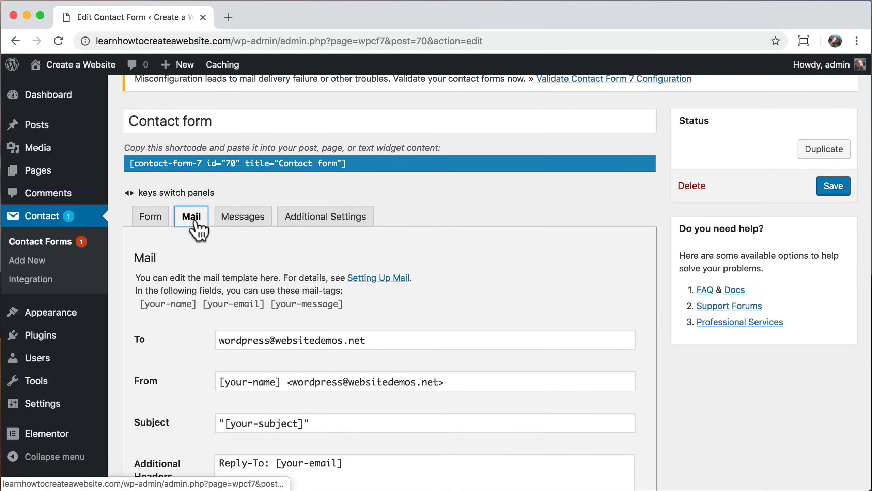
{"action": "key", "text": "Left"}
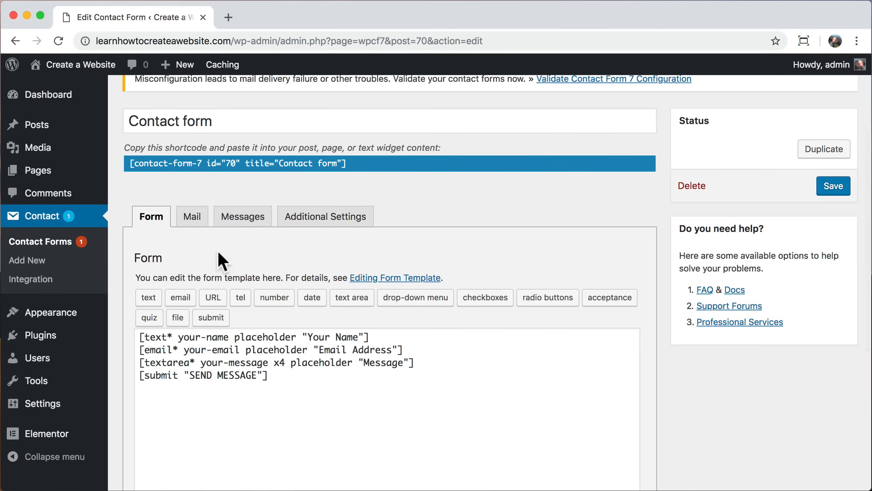
{"action": "left_click", "coordinate": [194, 220]}
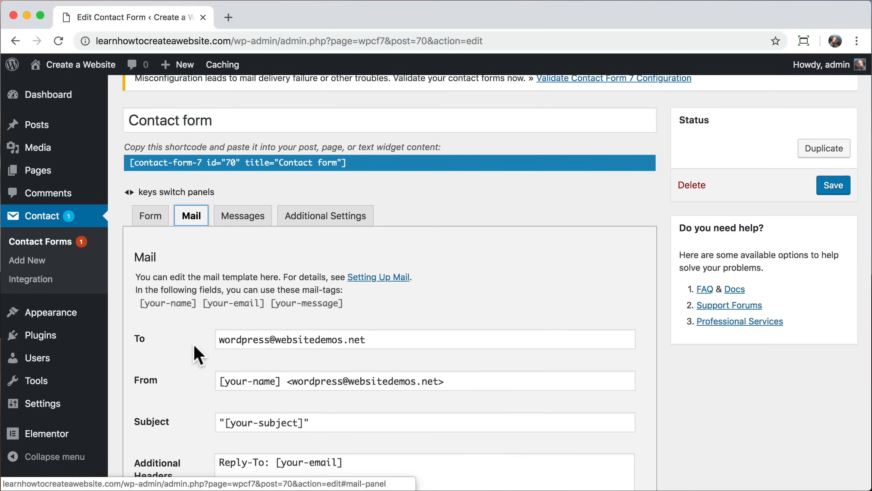
{"action": "scroll", "coordinate": [193, 343], "scroll_direction": "down", "scroll_amount": 5}
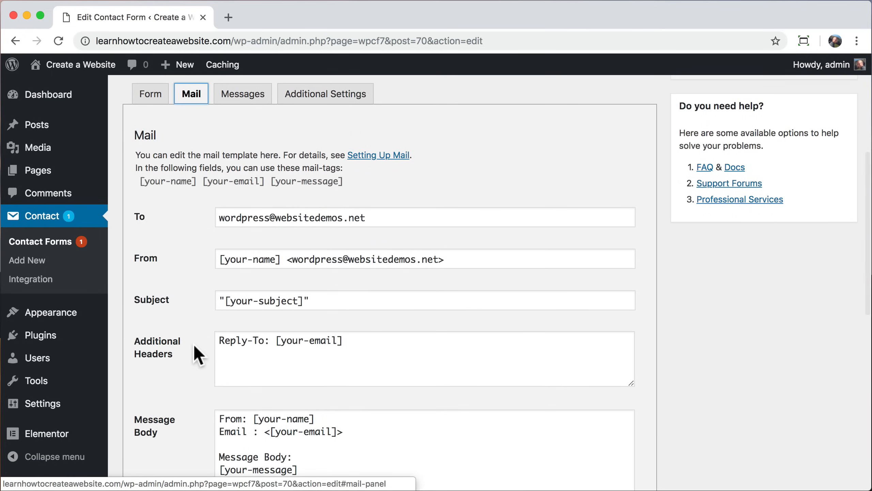
Step: Set the mail recipient to the owner's e-mail and the sender domain to learnhowtocreateawebsite.com
{"action": "left_click_drag", "start_coordinate": [375, 218], "coordinate": [194, 240]}
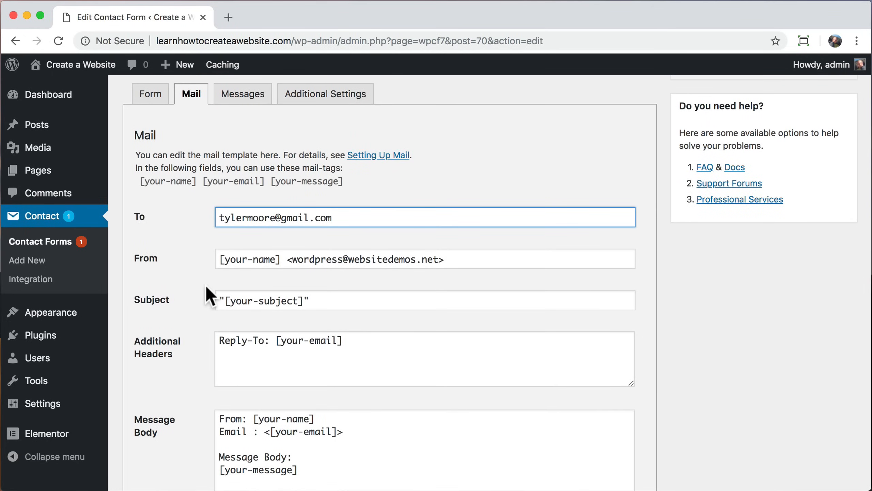
{"action": "left_click_drag", "start_coordinate": [438, 260], "coordinate": [292, 238]}
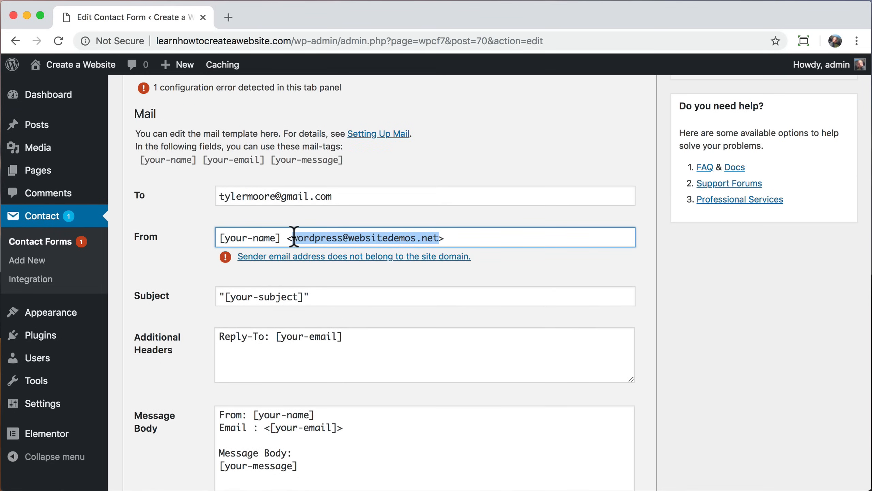
{"action": "double_click", "coordinate": [387, 238]}
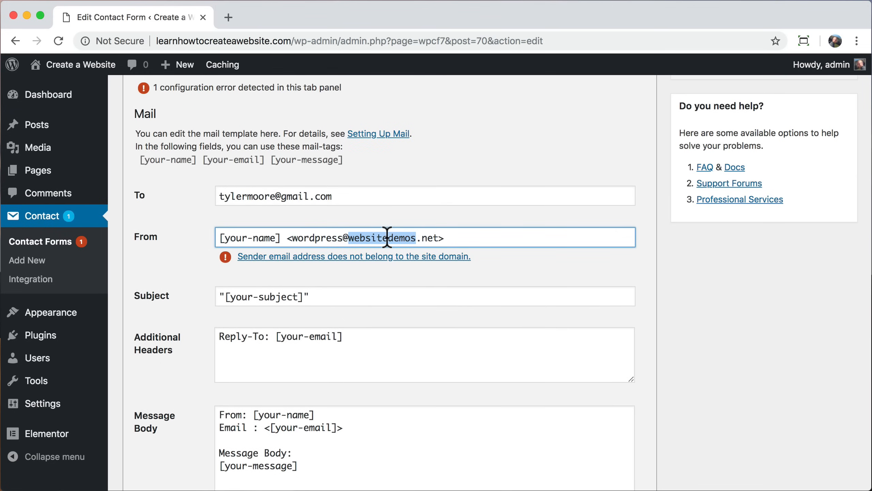
{"action": "left_click_drag", "start_coordinate": [439, 238], "coordinate": [352, 243]}
{"action": "type", "text": "learnho"}
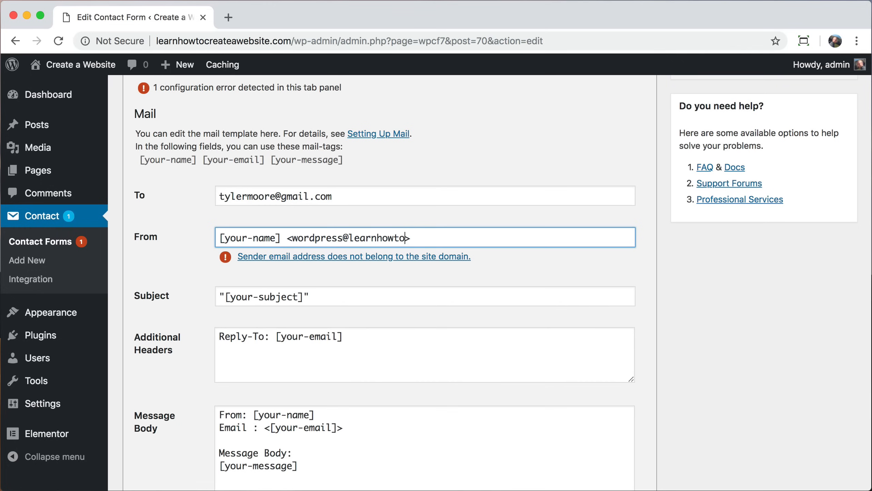
{"action": "type", "text": "wtocreateawebsite.com"}
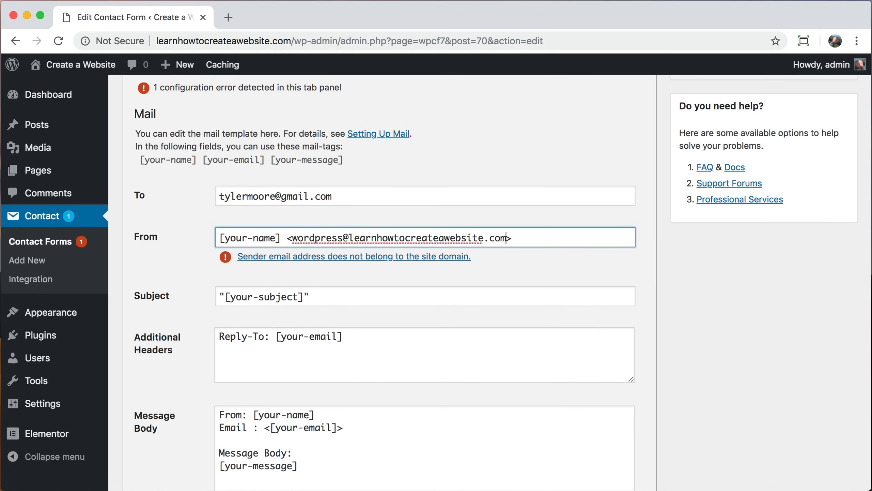
{"action": "key", "text": "Return"}
Step: Change the mail subject to the [your-name] tag
{"action": "left_click", "coordinate": [302, 299]}
{"action": "left_click_drag", "start_coordinate": [303, 300], "coordinate": [225, 299]}
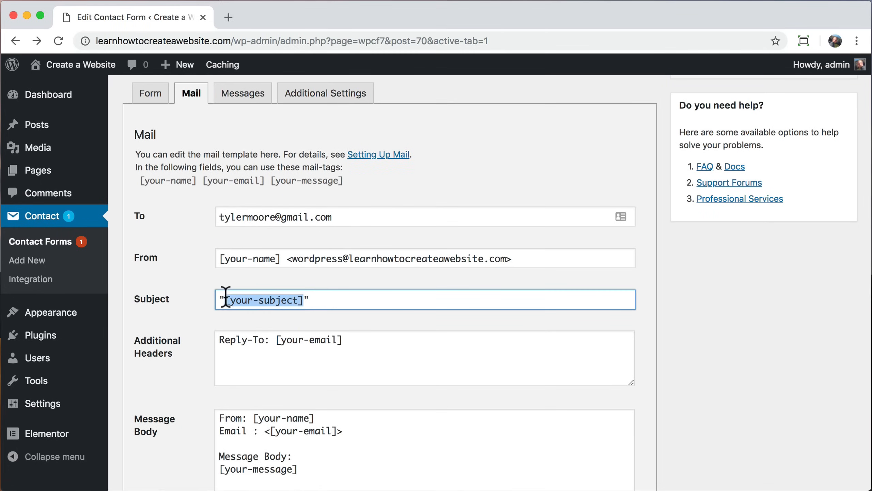
{"action": "type", "text": "your-name"}
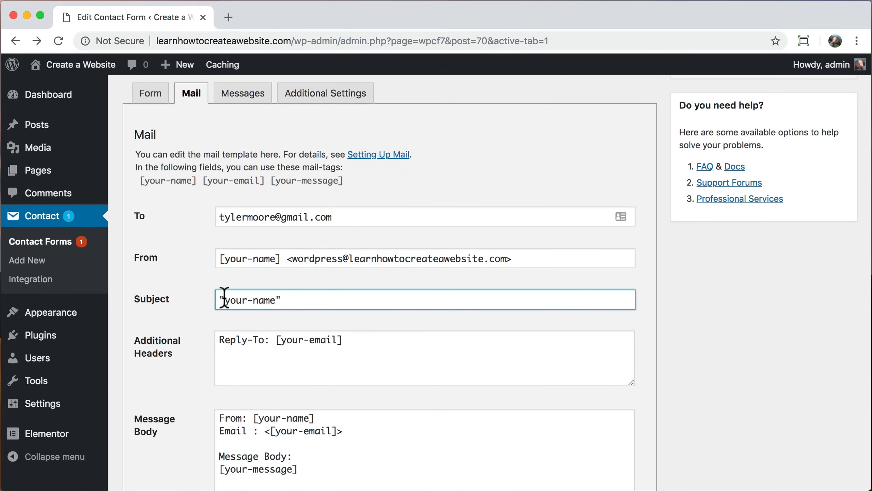
{"action": "key", "text": "super+z"}
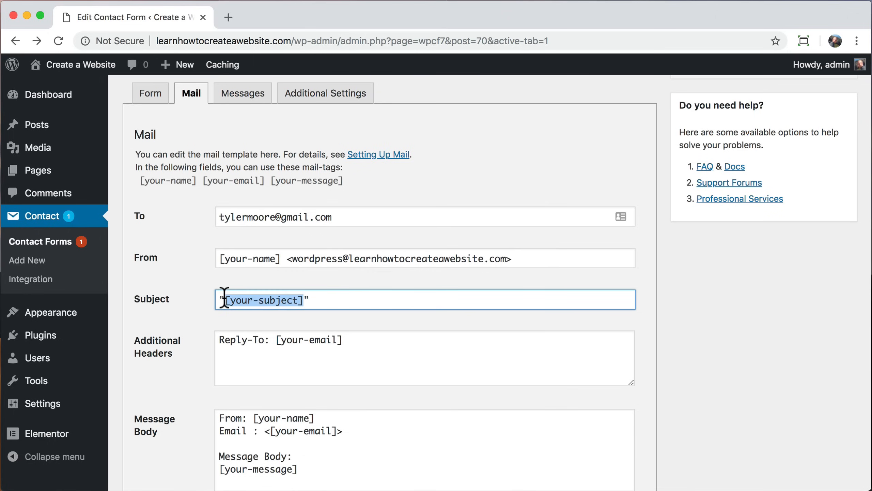
{"action": "left_click", "coordinate": [282, 300]}
{"action": "left_click_drag", "start_coordinate": [297, 300], "coordinate": [233, 299]}
{"action": "type", "text": "your-name"}
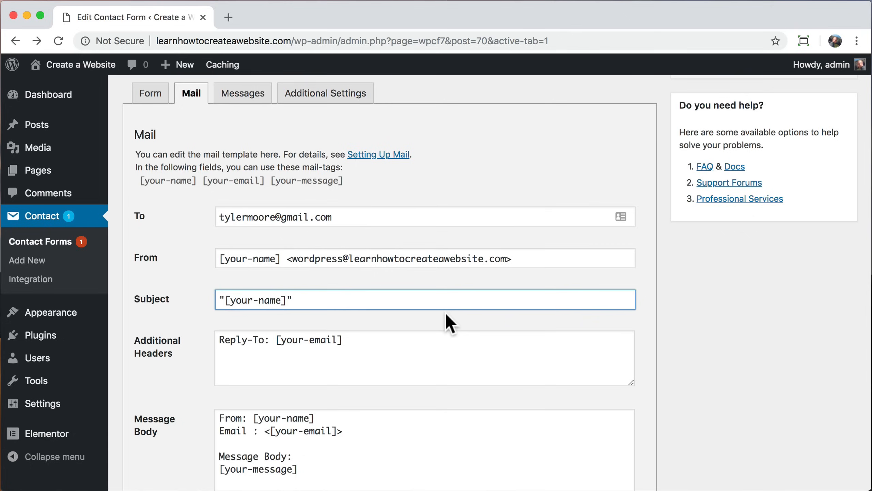
Step: Save the Contact form and visit the live site's front page
{"action": "scroll", "coordinate": [447, 313], "scroll_direction": "down", "scroll_amount": 3}
{"action": "scroll", "coordinate": [445, 313], "scroll_direction": "down", "scroll_amount": 1}
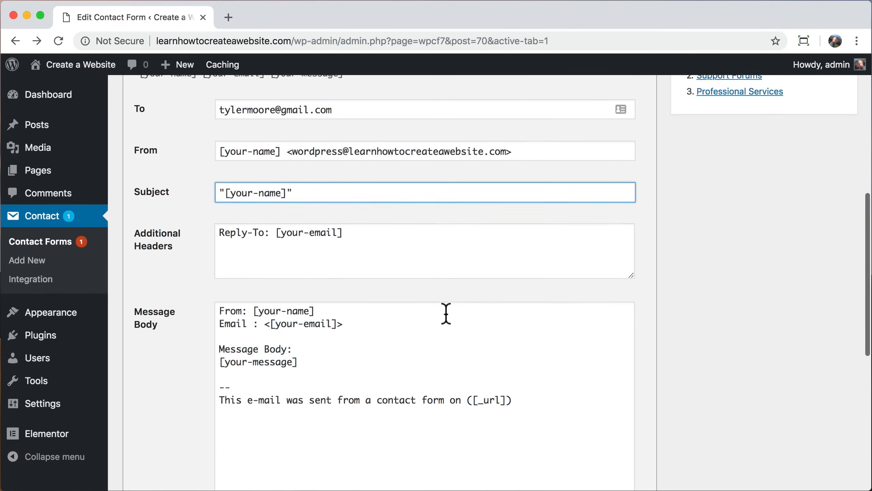
{"action": "scroll", "coordinate": [446, 314], "scroll_direction": "down", "scroll_amount": 2}
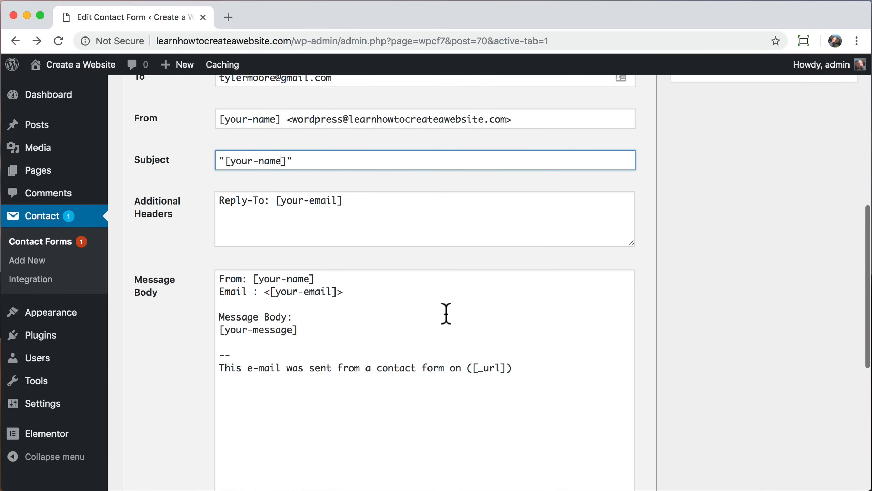
{"action": "scroll", "coordinate": [446, 313], "scroll_direction": "up", "scroll_amount": 12}
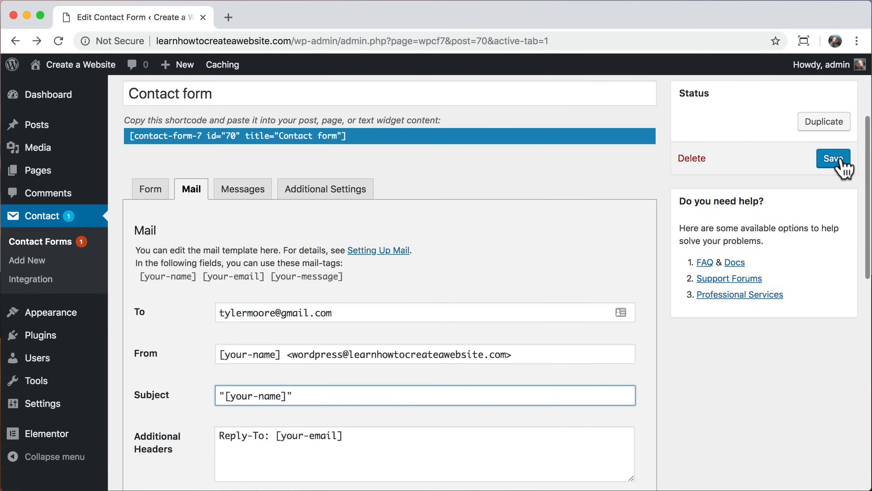
{"action": "left_click", "coordinate": [834, 159]}
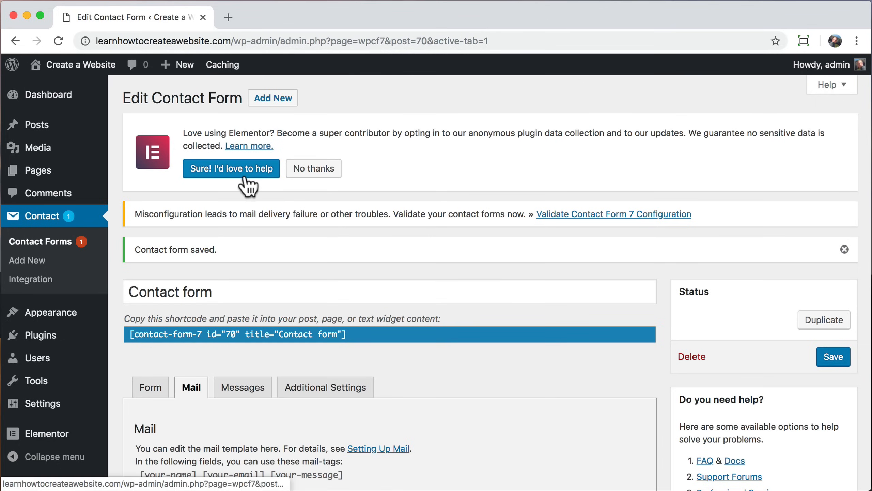
{"action": "mouse_move", "coordinate": [86, 69]}
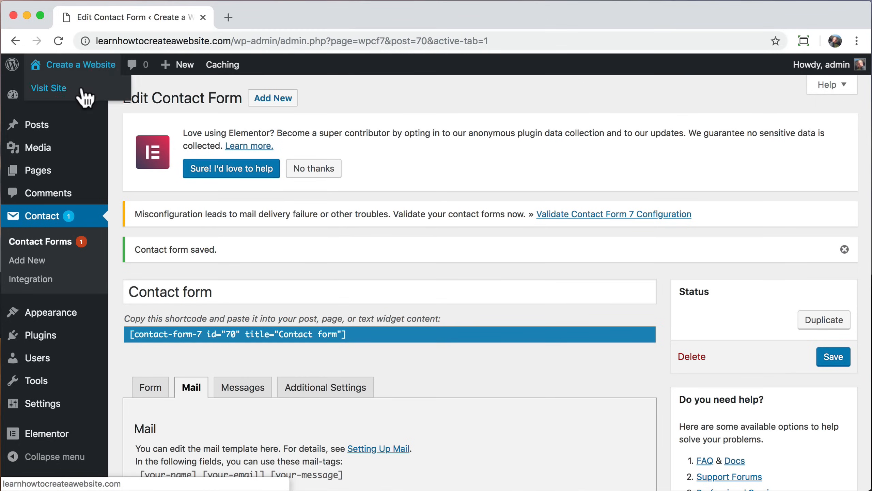
{"action": "left_click", "coordinate": [82, 88]}
Step: Send the test message 'this is better!!!' with a name and e-mail via the Contact form
{"action": "left_click", "coordinate": [683, 103]}
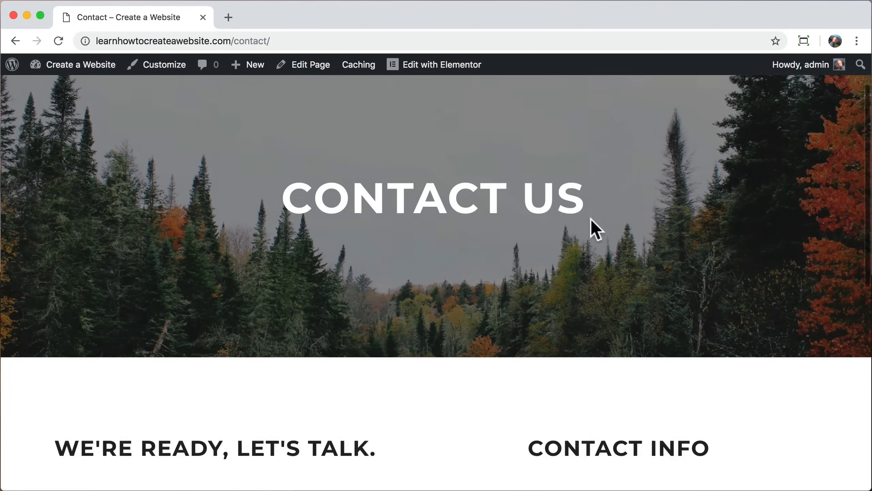
{"action": "scroll", "coordinate": [590, 218], "scroll_direction": "down", "scroll_amount": 9}
{"action": "left_click", "coordinate": [207, 194]}
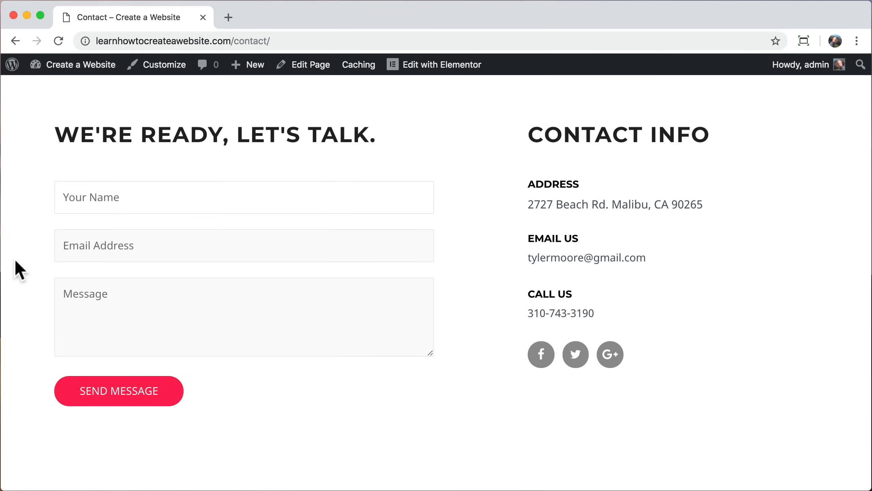
{"action": "type", "text": "Tyler MMMMM"}
{"action": "key", "text": "Tab"}
{"action": "key", "text": "Tab"}
{"action": "type", "text": "this is better!!!"}
{"action": "left_click", "coordinate": [116, 394]}
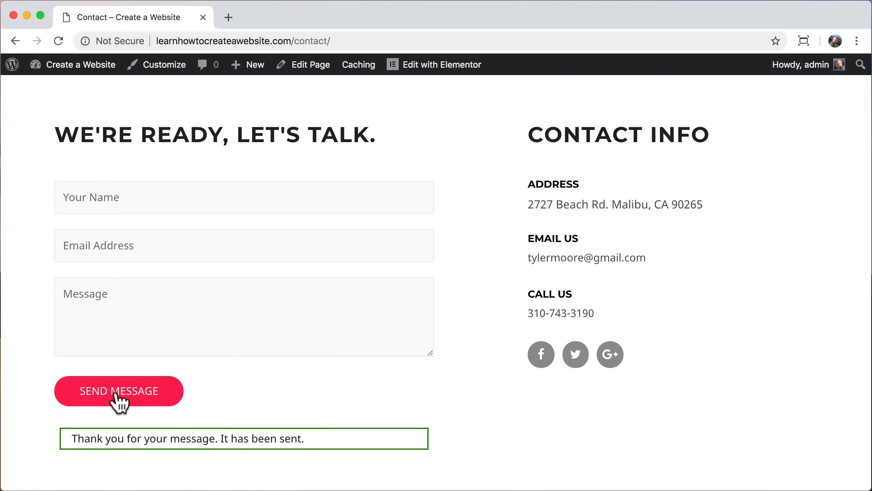
{"action": "left_click", "coordinate": [228, 17]}
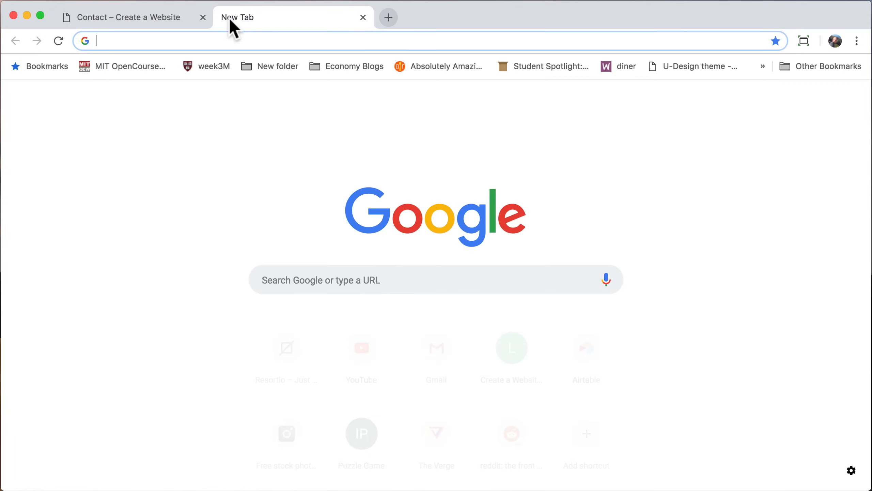
Step: Open Gmail, inspect the received contact-form email with its trimmed content, then close the tab
{"action": "type", "text": "gmail.com"}
{"action": "key", "text": "Return"}
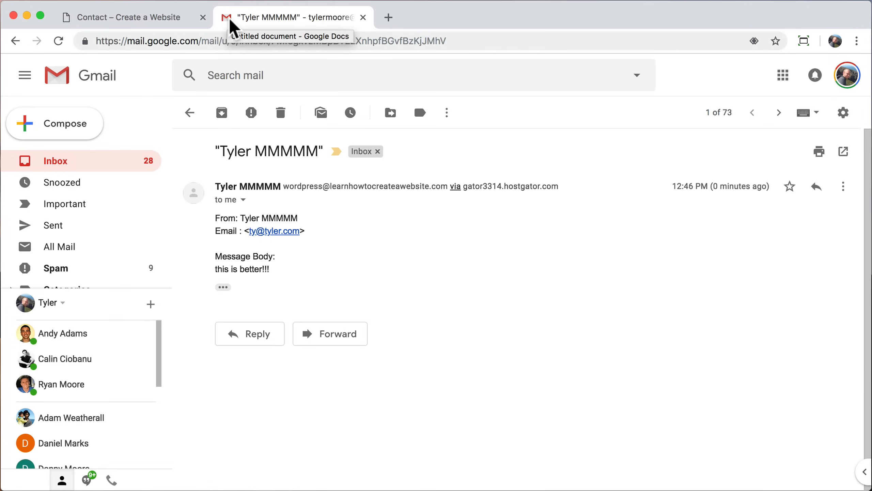
{"action": "left_click_drag", "start_coordinate": [220, 152], "coordinate": [319, 151]}
{"action": "left_click", "coordinate": [319, 170]}
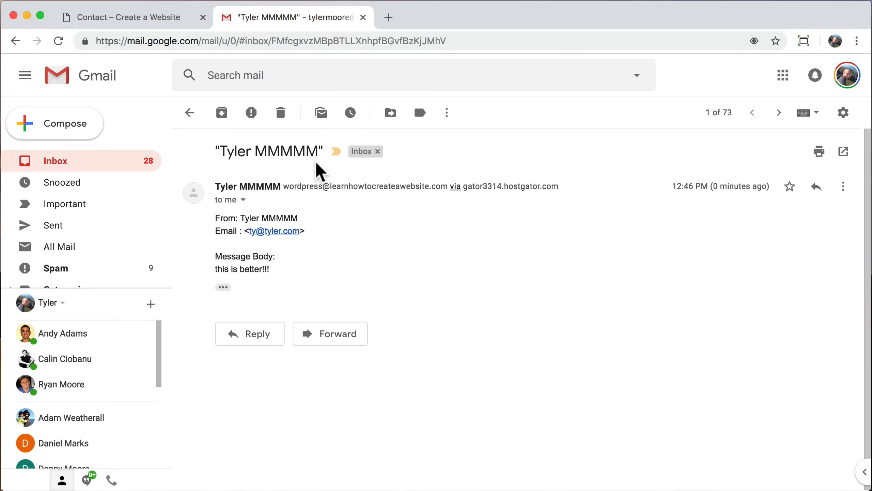
{"action": "left_click", "coordinate": [223, 287]}
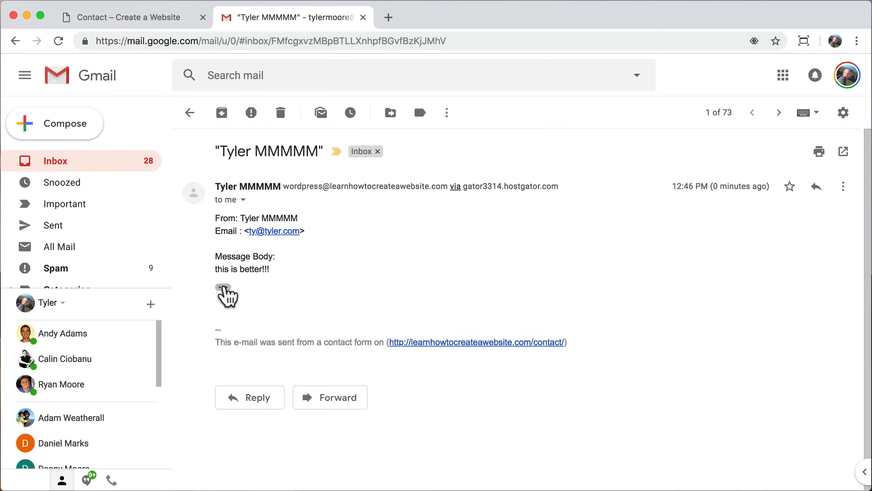
{"action": "left_click", "coordinate": [363, 17]}
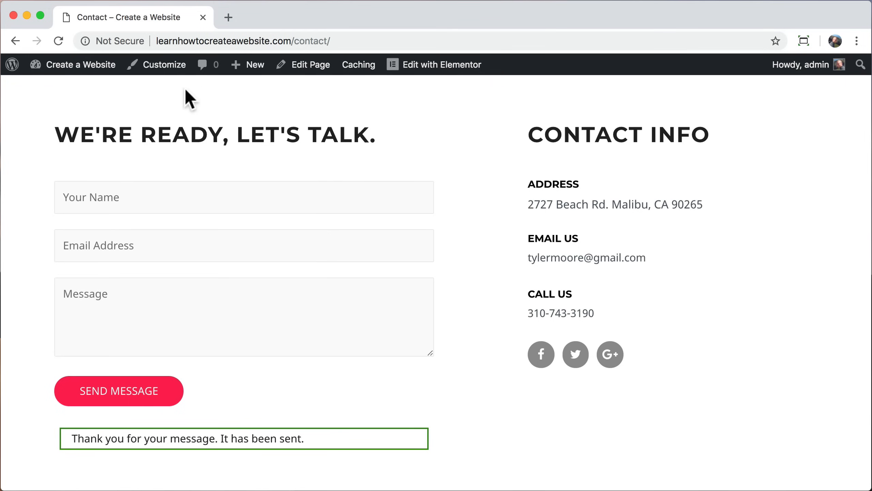
Step: Go to the dashboard's Pages list and start a new page, dismissing the block tip
{"action": "mouse_move", "coordinate": [76, 67]}
{"action": "left_click", "coordinate": [73, 90]}
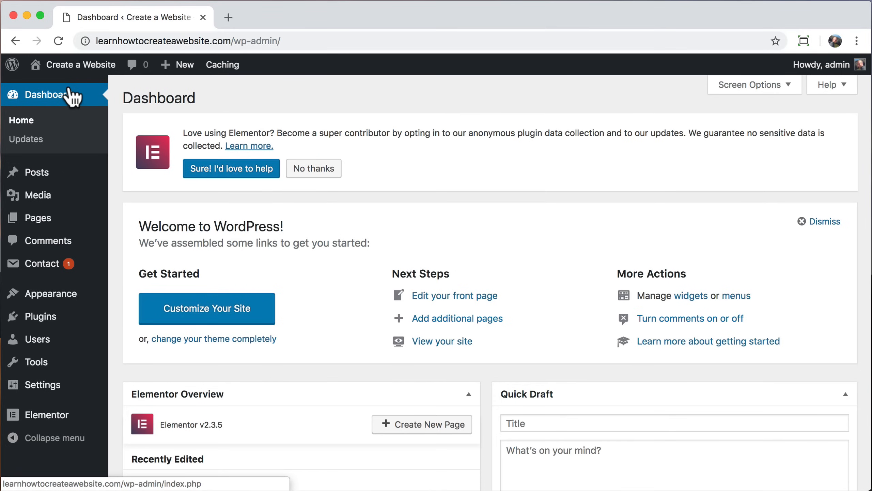
{"action": "left_click", "coordinate": [58, 223]}
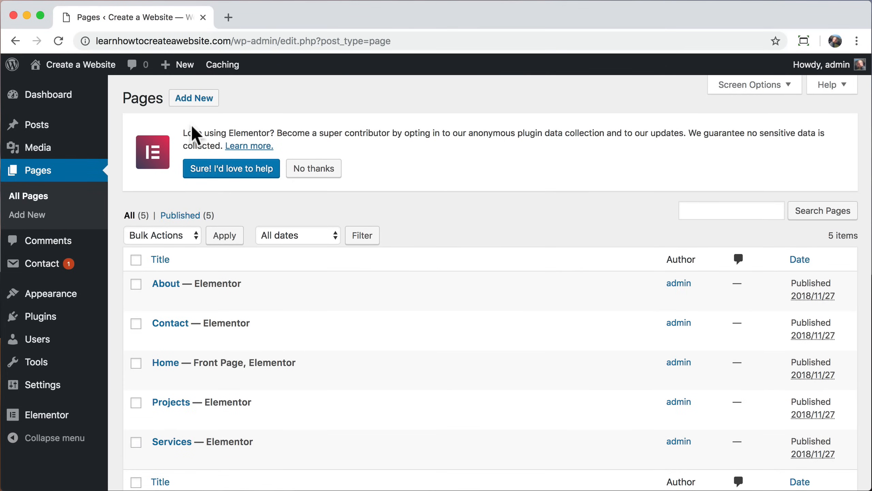
{"action": "left_click", "coordinate": [197, 99]}
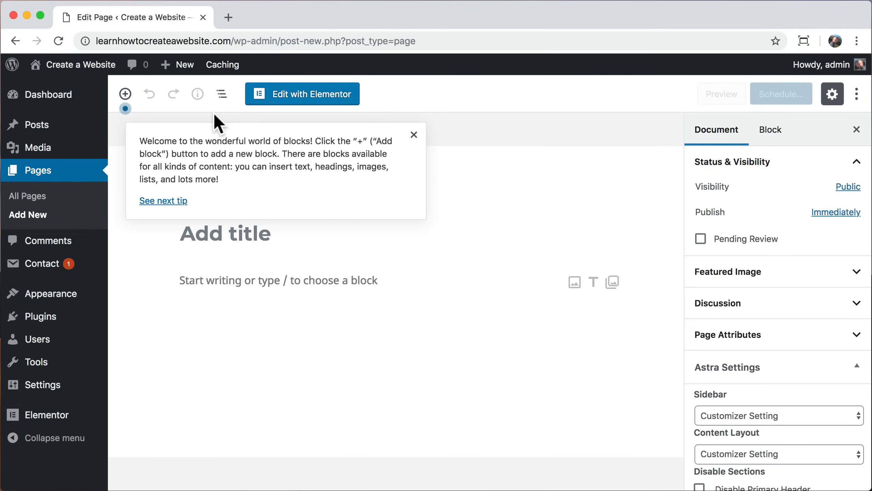
{"action": "left_click", "coordinate": [414, 135]}
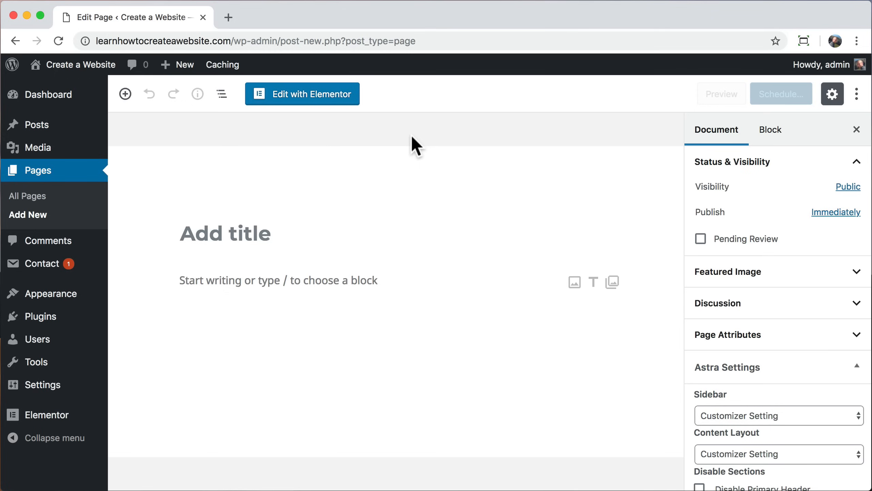
Step: Title the new page 'Why Us?' and open it in Elementor
{"action": "left_click", "coordinate": [213, 234]}
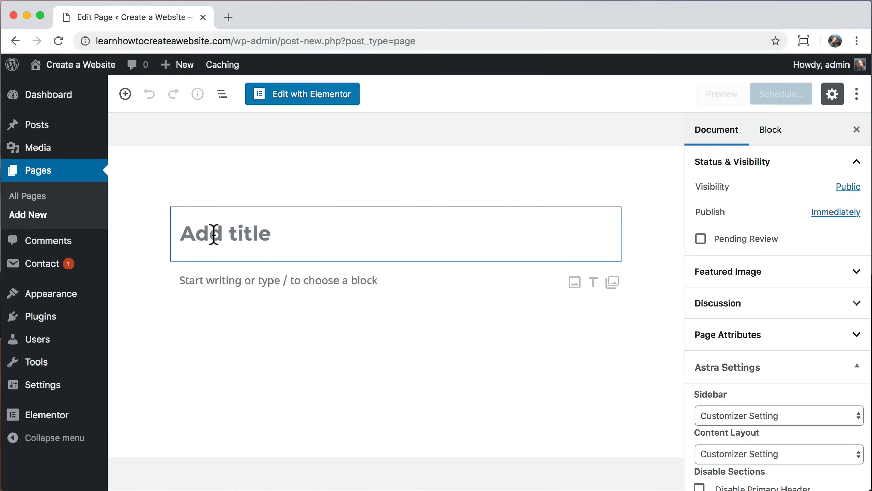
{"action": "type", "text": "WHY"}
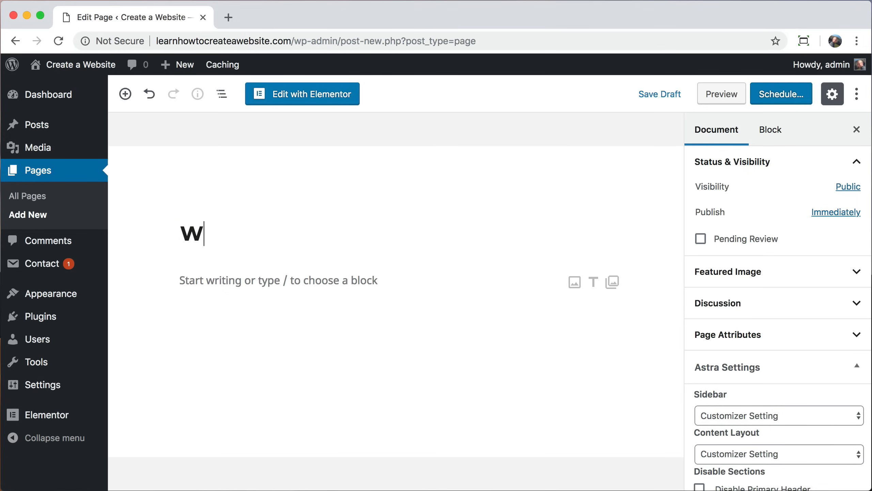
{"action": "key", "text": "BackSpace"}
{"action": "key", "text": "BackSpace"}
{"action": "type", "text": "hy Us?"}
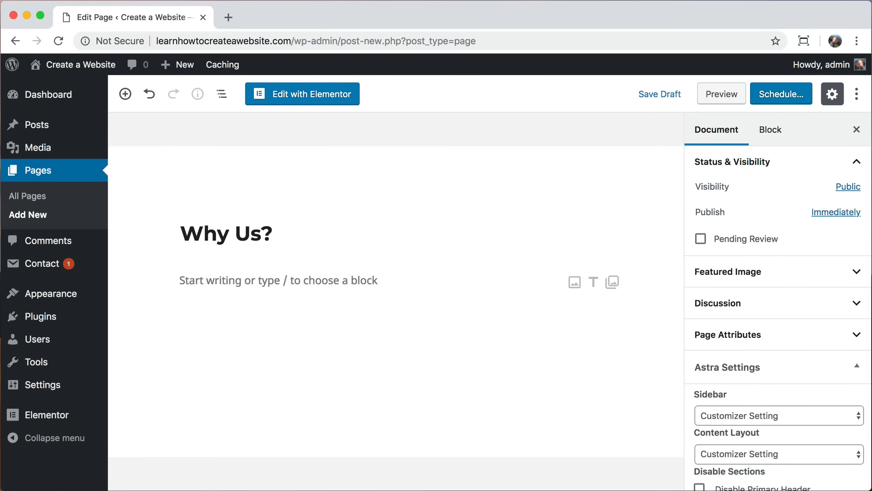
{"action": "left_click", "coordinate": [307, 100]}
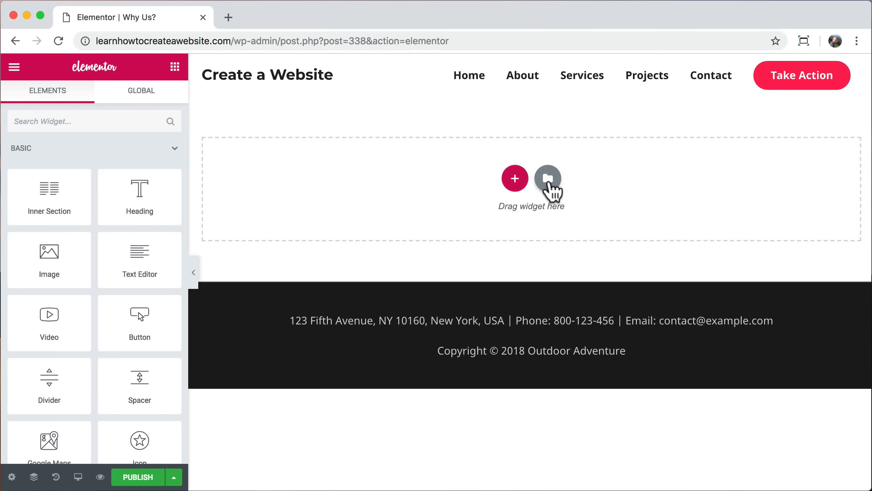
{"action": "left_click", "coordinate": [549, 181]}
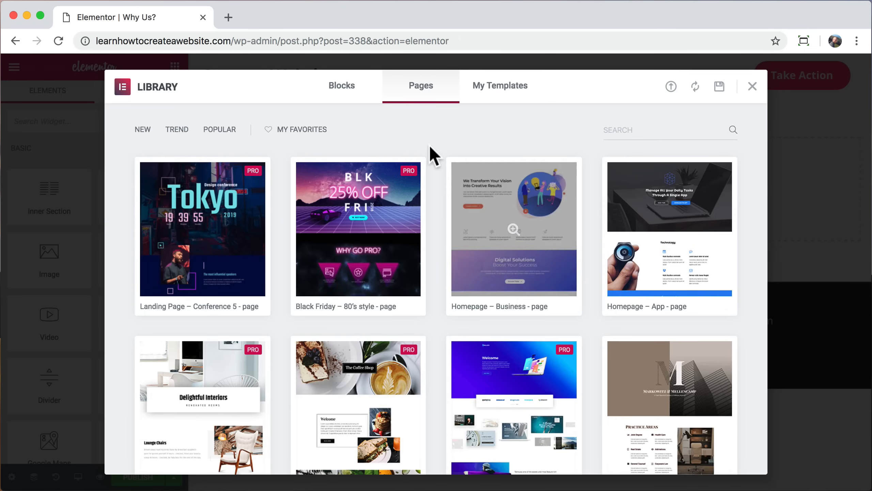
{"action": "scroll", "coordinate": [440, 169], "scroll_direction": "down", "scroll_amount": 20}
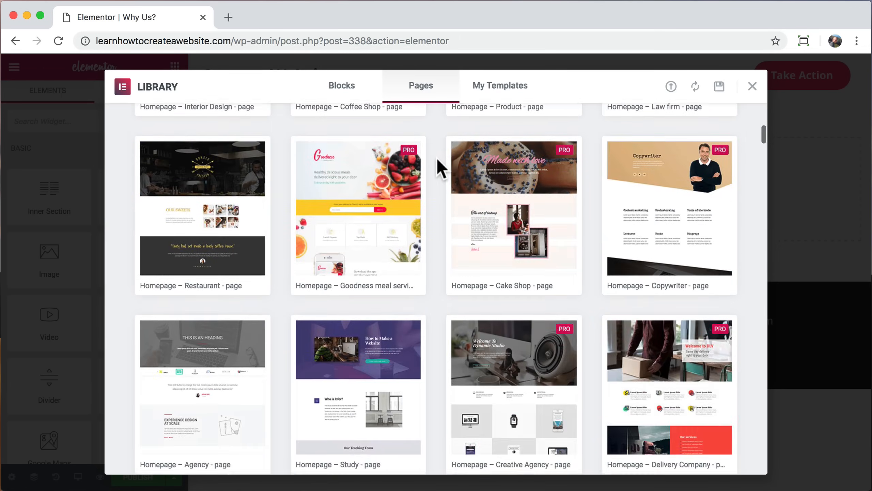
{"action": "scroll", "coordinate": [441, 168], "scroll_direction": "down", "scroll_amount": 10}
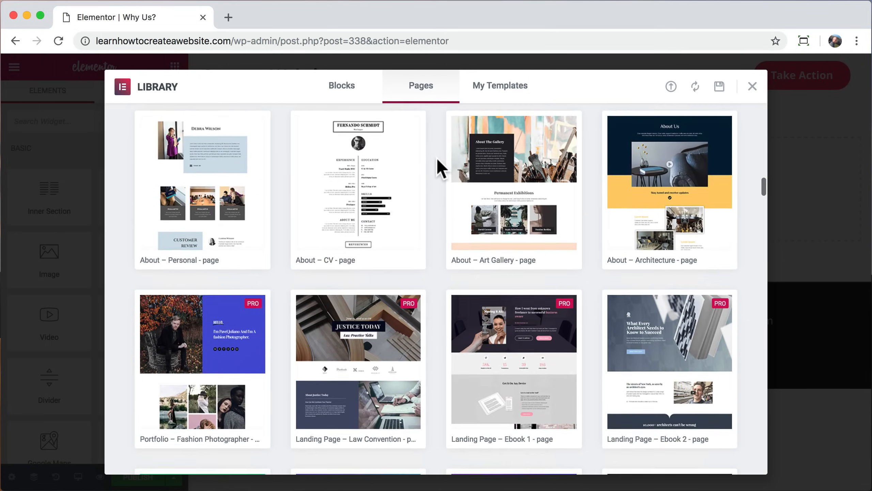
{"action": "scroll", "coordinate": [441, 168], "scroll_direction": "up", "scroll_amount": 3}
{"action": "scroll", "coordinate": [441, 168], "scroll_direction": "down", "scroll_amount": 5}
{"action": "scroll", "coordinate": [441, 169], "scroll_direction": "up", "scroll_amount": 20}
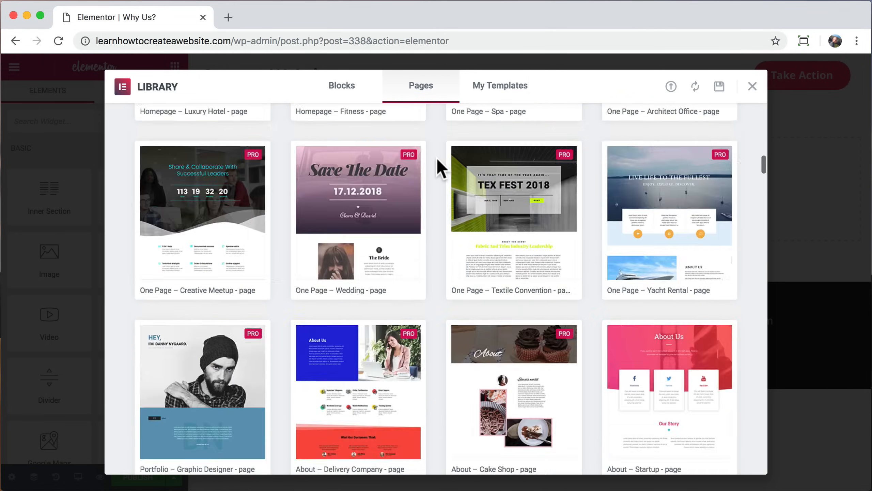
{"action": "scroll", "coordinate": [440, 168], "scroll_direction": "up", "scroll_amount": 3}
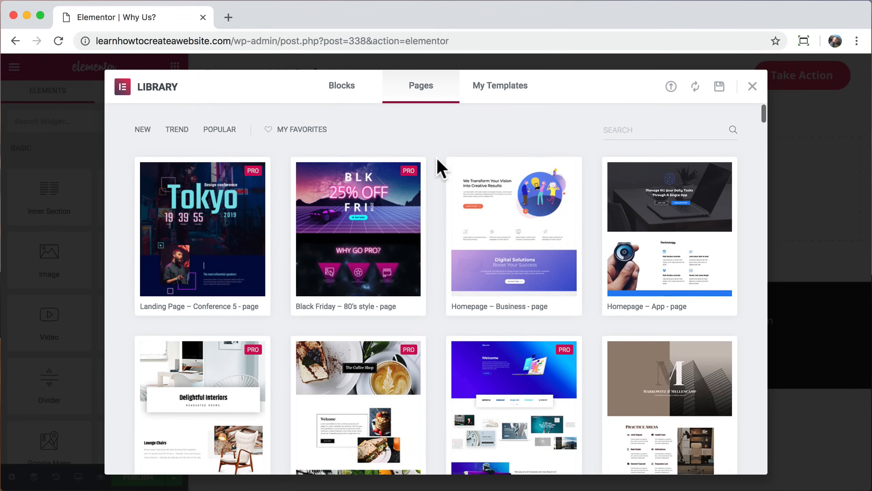
{"action": "left_click", "coordinate": [515, 243]}
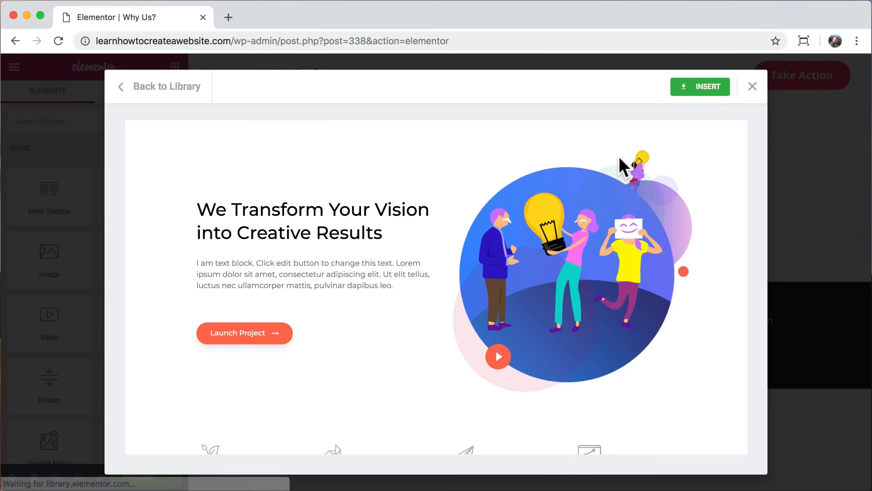
{"action": "scroll", "coordinate": [624, 163], "scroll_direction": "down", "scroll_amount": 3}
{"action": "scroll", "coordinate": [623, 168], "scroll_direction": "up", "scroll_amount": 3}
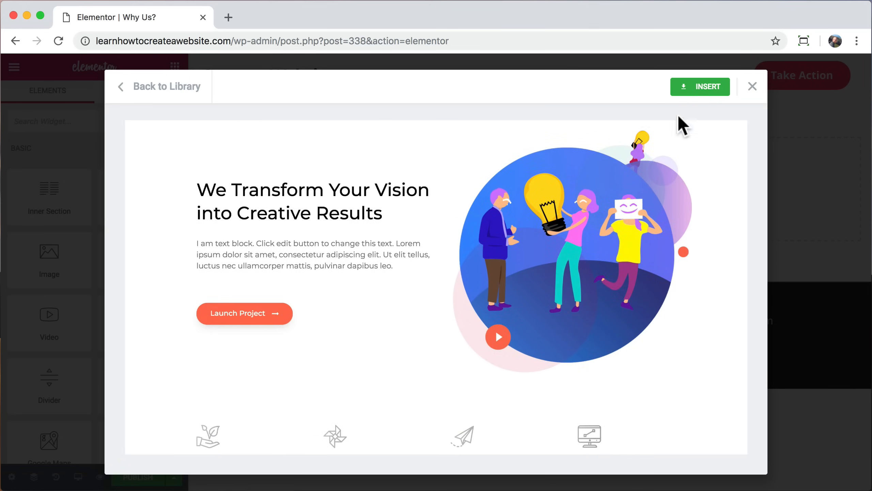
{"action": "left_click", "coordinate": [704, 91]}
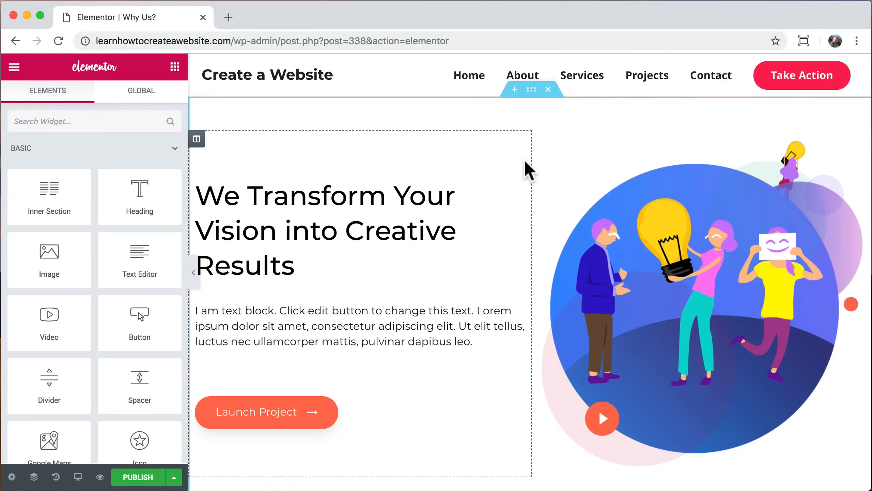
{"action": "scroll", "coordinate": [525, 160], "scroll_direction": "down", "scroll_amount": 20}
{"action": "scroll", "coordinate": [524, 159], "scroll_direction": "up", "scroll_amount": 8}
{"action": "scroll", "coordinate": [524, 159], "scroll_direction": "up", "scroll_amount": 12}
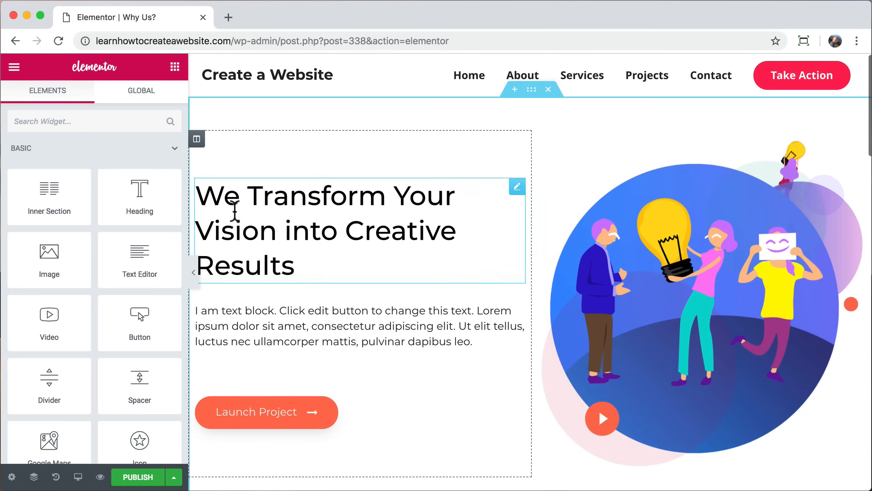
{"action": "left_click", "coordinate": [193, 272]}
{"action": "scroll", "coordinate": [484, 263], "scroll_direction": "down", "scroll_amount": 15}
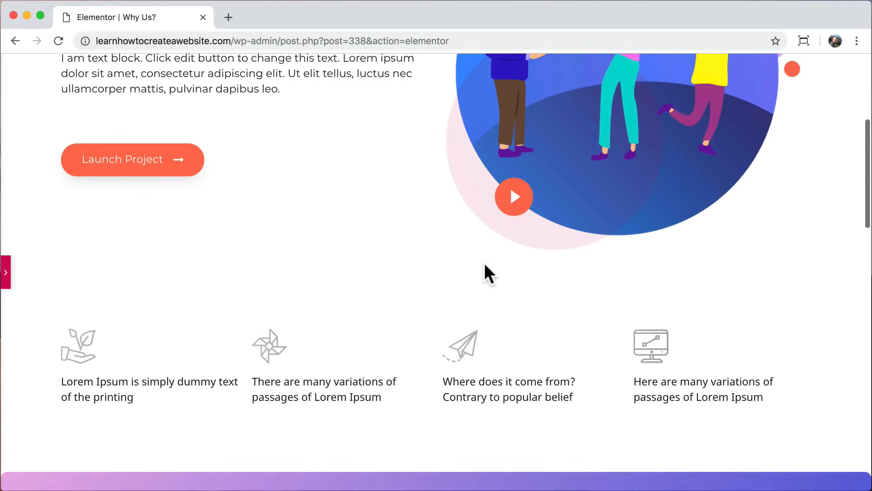
{"action": "scroll", "coordinate": [485, 266], "scroll_direction": "down", "scroll_amount": 5}
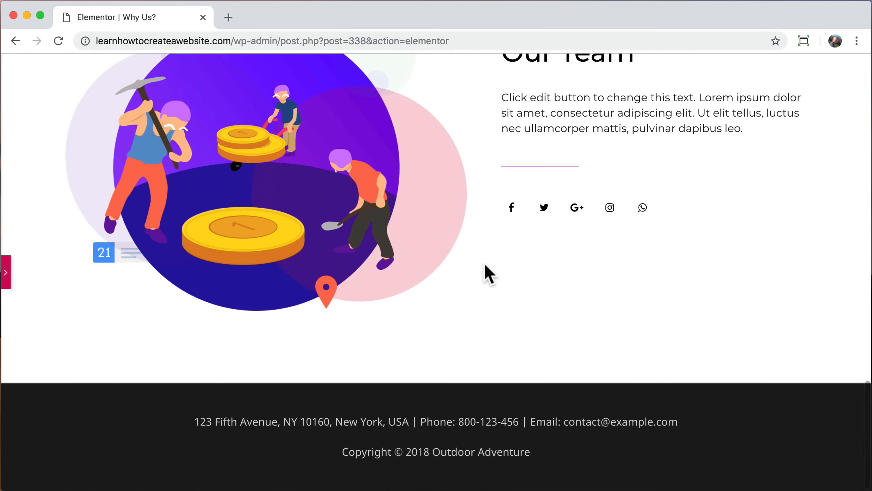
{"action": "scroll", "coordinate": [485, 265], "scroll_direction": "up", "scroll_amount": 20}
{"action": "left_click", "coordinate": [6, 273]}
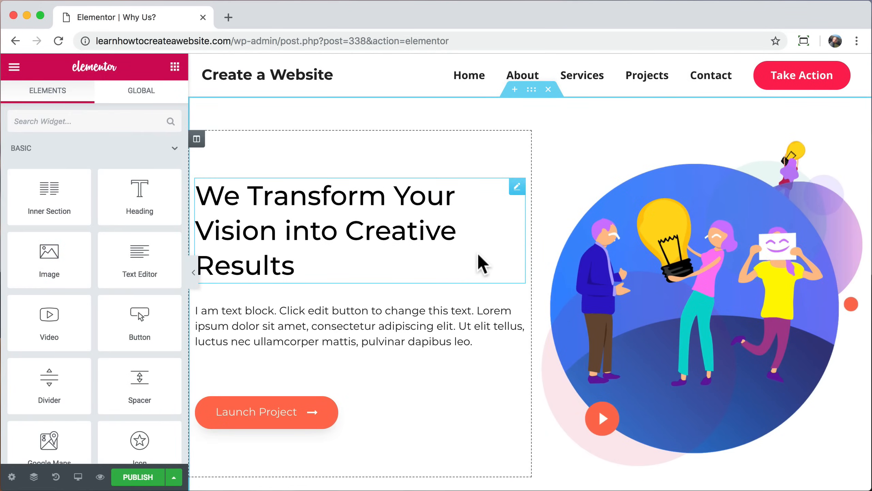
{"action": "scroll", "coordinate": [482, 261], "scroll_direction": "down", "scroll_amount": 20}
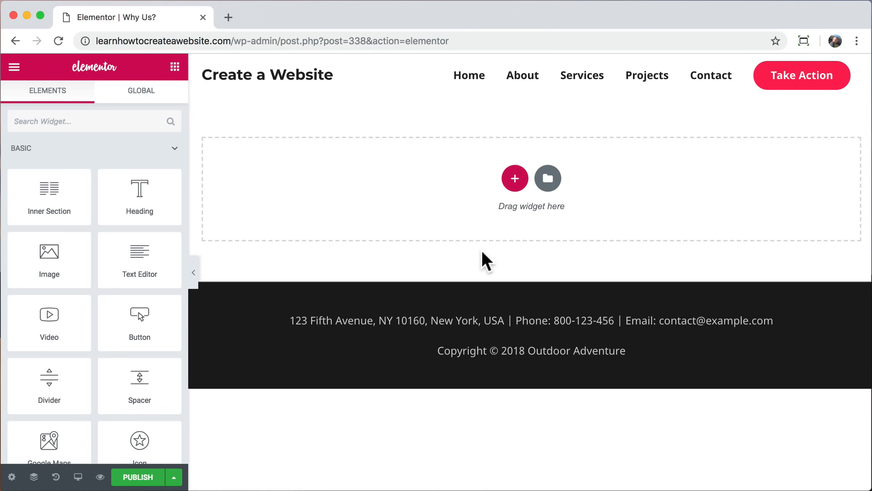
Step: Insert the '17 travel inventions we need right now' block from the Library's Hero category
{"action": "left_click", "coordinate": [548, 178]}
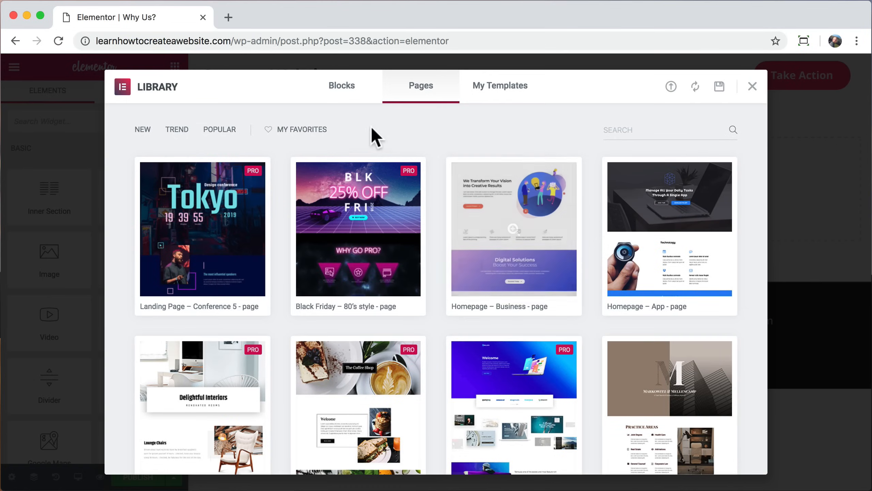
{"action": "left_click", "coordinate": [349, 100]}
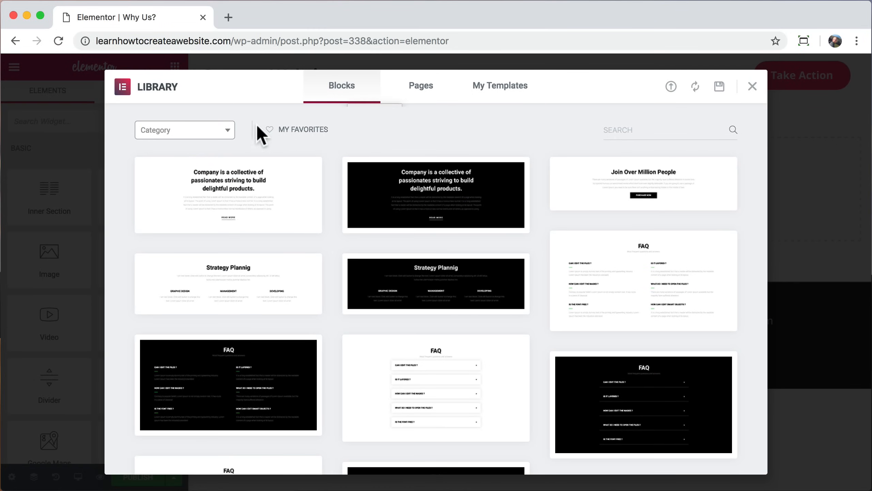
{"action": "left_click", "coordinate": [227, 134]}
{"action": "scroll", "coordinate": [196, 236], "scroll_direction": "down", "scroll_amount": 2}
{"action": "scroll", "coordinate": [200, 244], "scroll_direction": "down", "scroll_amount": 1}
{"action": "left_click", "coordinate": [190, 250]}
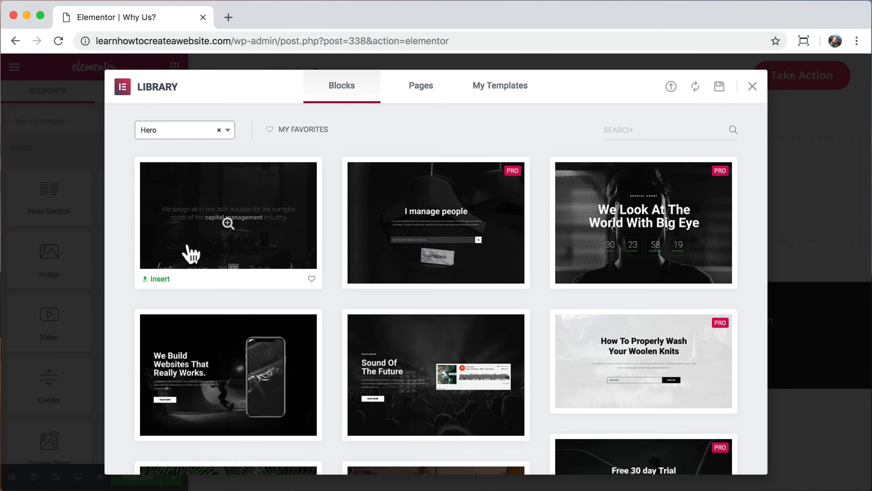
{"action": "scroll", "coordinate": [121, 255], "scroll_direction": "down", "scroll_amount": 6}
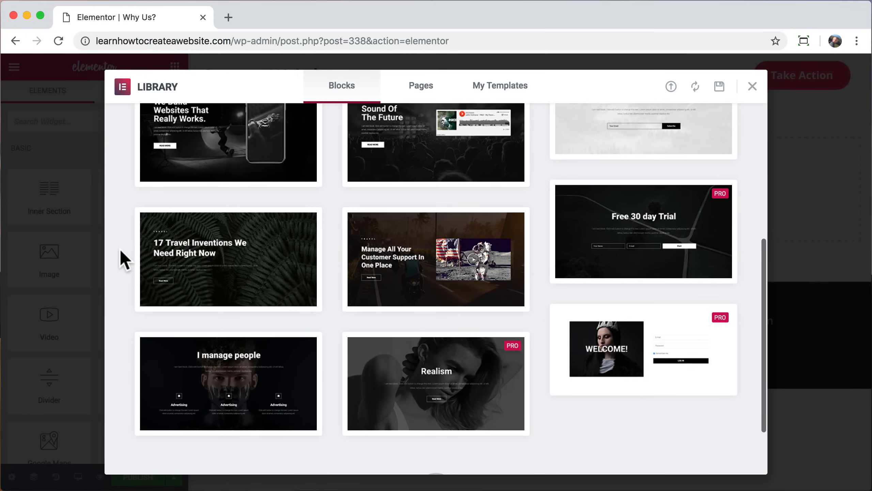
{"action": "left_click", "coordinate": [228, 254]}
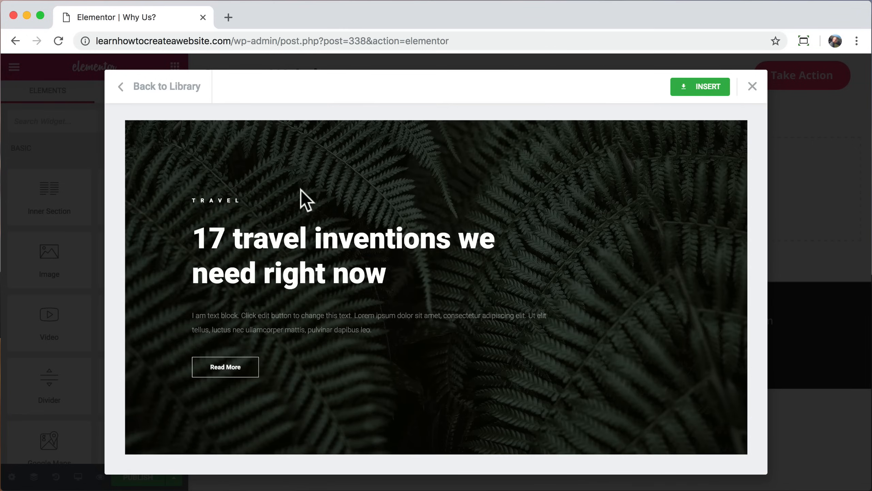
{"action": "left_click", "coordinate": [701, 88]}
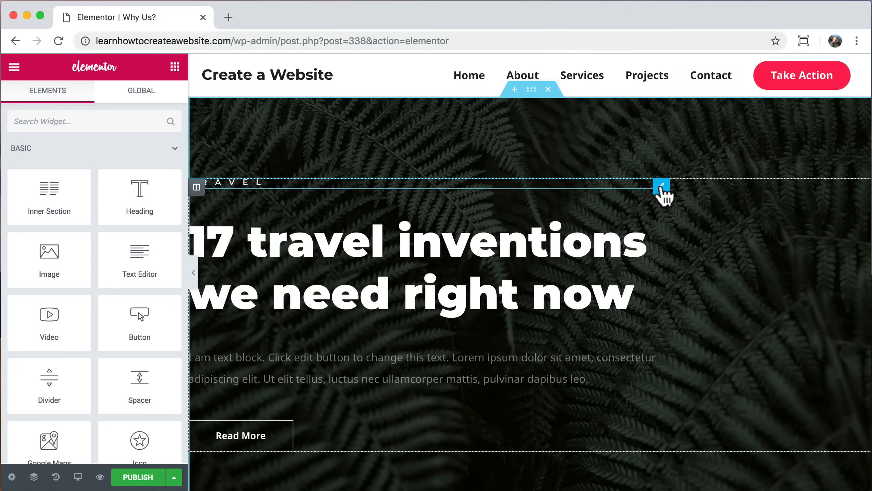
Step: Delete the TRAVEL label and retitle the main hero heading 'Why Us?', centred
{"action": "left_click", "coordinate": [662, 187]}
{"action": "right_click", "coordinate": [662, 186]}
{"action": "left_click", "coordinate": [690, 378]}
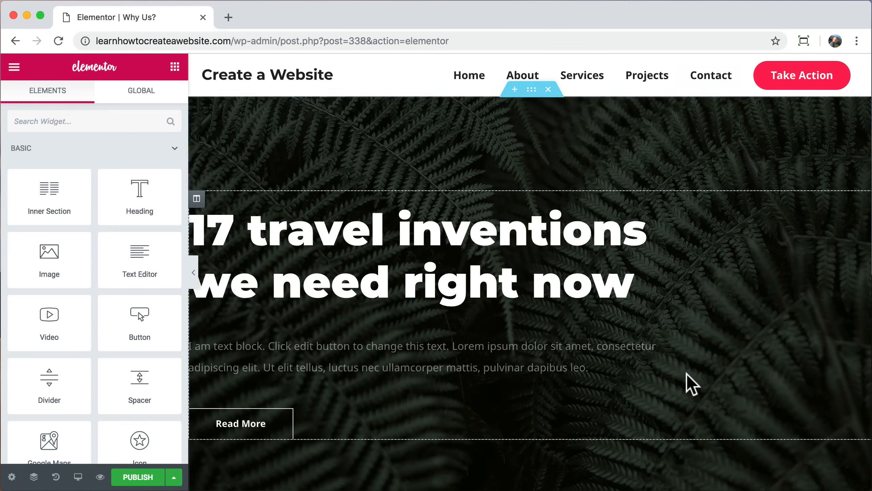
{"action": "left_click", "coordinate": [439, 231]}
{"action": "left_click_drag", "start_coordinate": [116, 195], "coordinate": [1, 177]}
{"action": "type", "text": "Why Us?"}
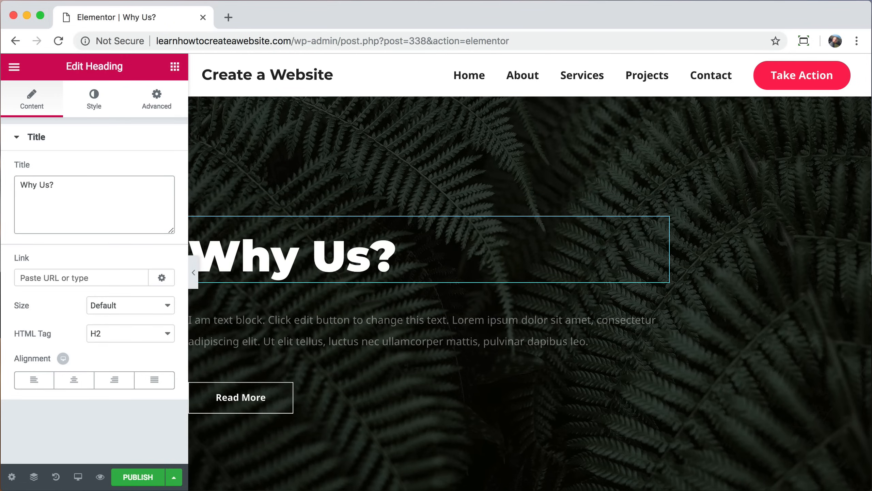
{"action": "left_click", "coordinate": [74, 380]}
Step: Centre the hero paragraph and make its text colour white
{"action": "left_click", "coordinate": [378, 330]}
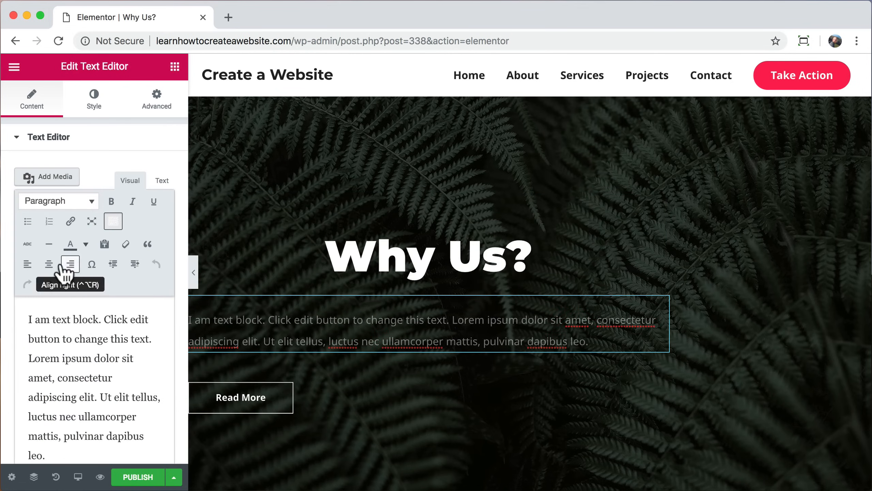
{"action": "left_click", "coordinate": [49, 263]}
{"action": "left_click", "coordinate": [94, 103]}
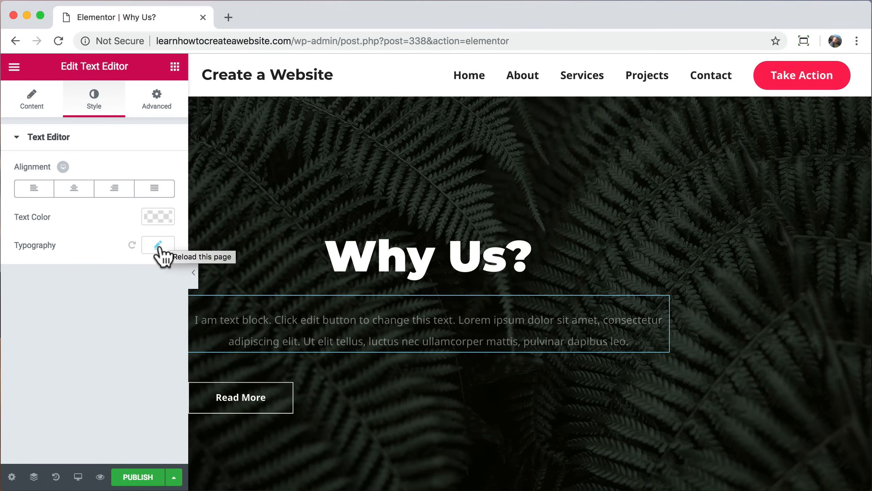
{"action": "left_click", "coordinate": [158, 218]}
{"action": "left_click", "coordinate": [167, 222]}
{"action": "left_click", "coordinate": [167, 223]}
{"action": "left_click_drag", "start_coordinate": [164, 298], "coordinate": [162, 220]}
{"action": "left_click", "coordinate": [162, 219]}
Step: Centre the Read More button and preview the updated hero
{"action": "left_click", "coordinate": [246, 409]}
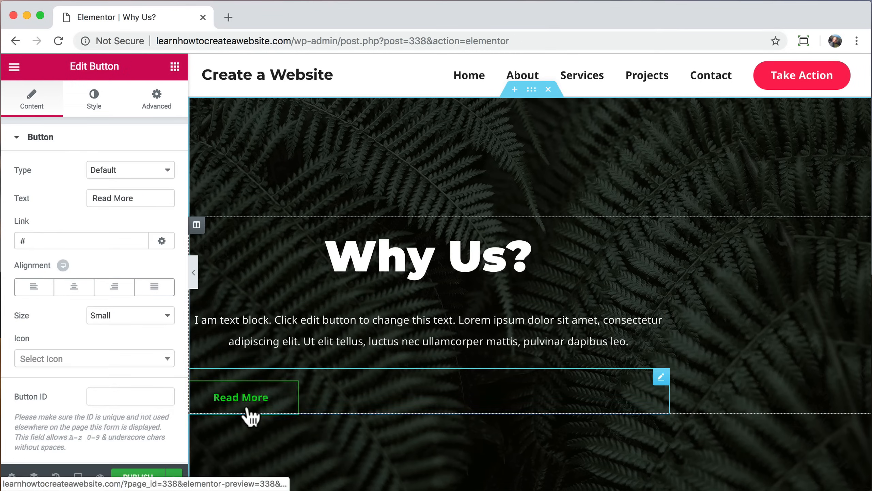
{"action": "left_click", "coordinate": [74, 287]}
{"action": "left_click", "coordinate": [193, 273]}
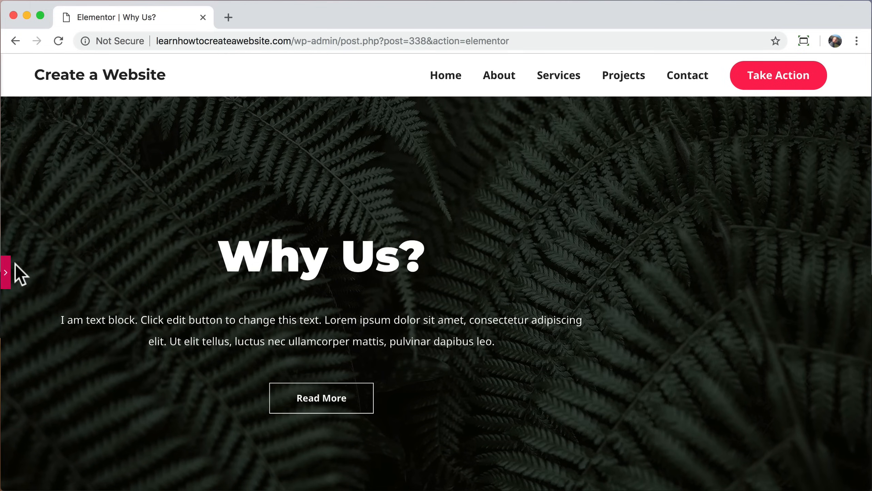
{"action": "left_click", "coordinate": [10, 278]}
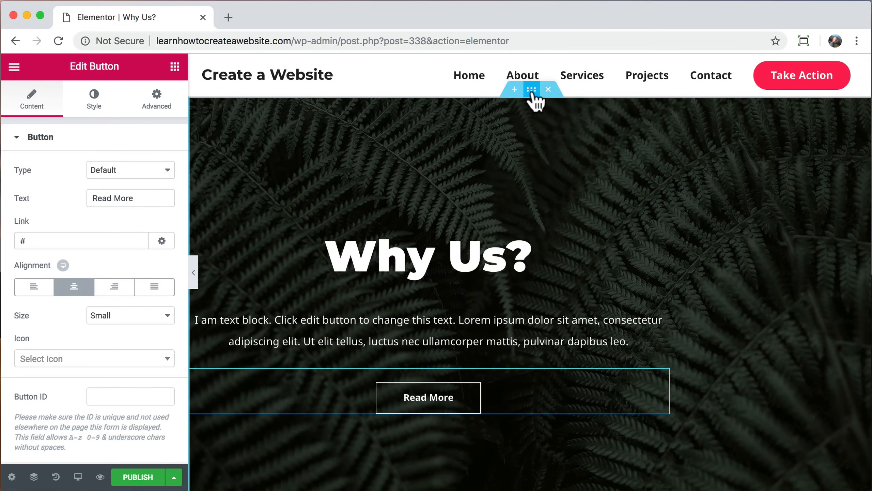
{"action": "left_click", "coordinate": [532, 90]}
{"action": "left_click", "coordinate": [154, 110]}
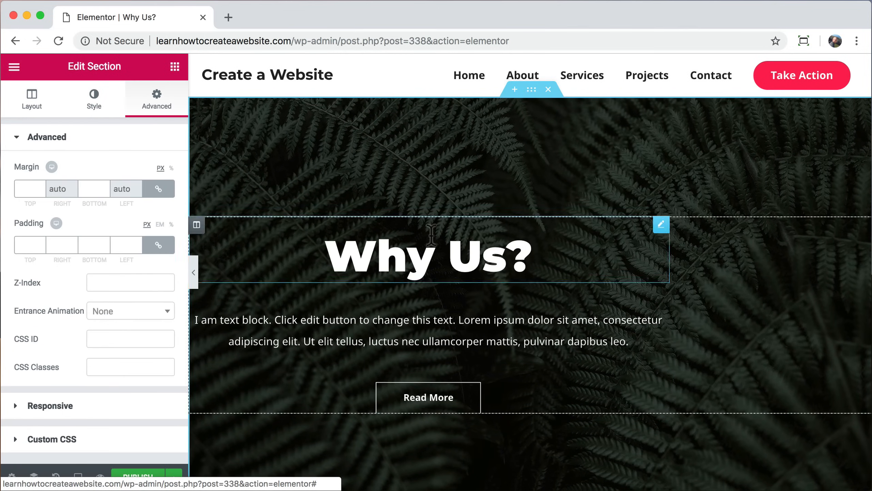
Step: Give the hero column padding of 0 top and bottom, 15 left and right
{"action": "left_click", "coordinate": [196, 225]}
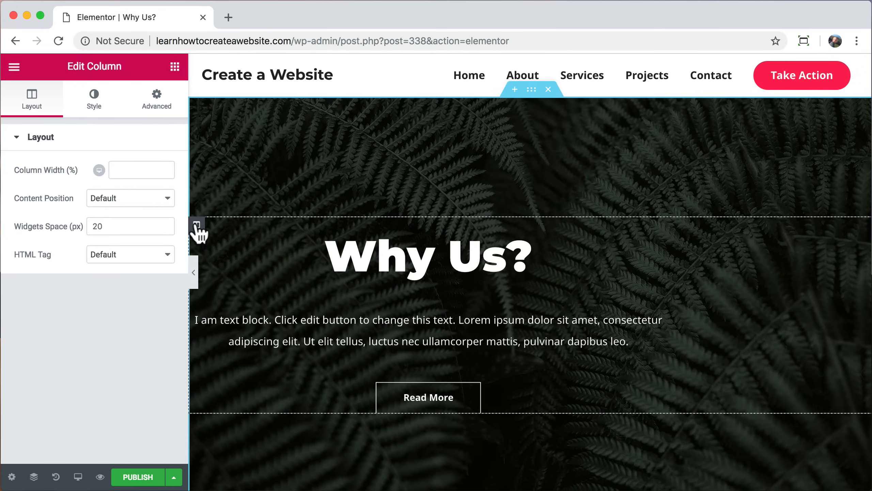
{"action": "left_click", "coordinate": [157, 103]}
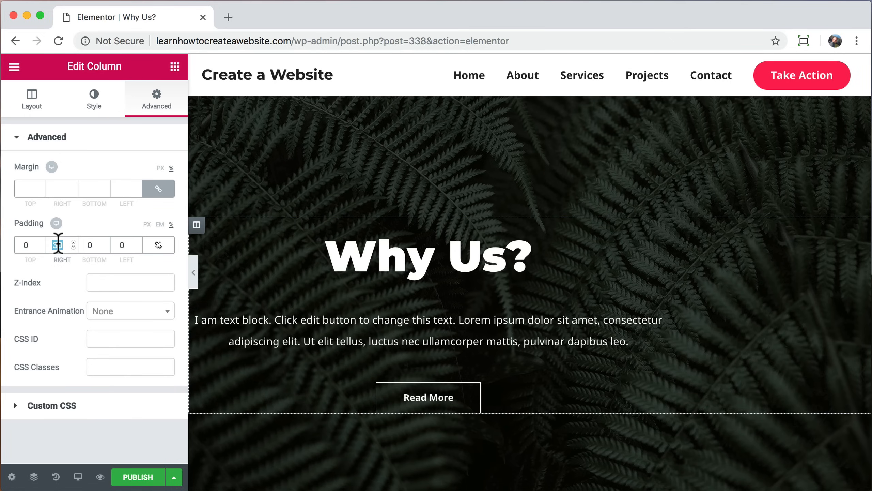
{"action": "type", "text": "0"}
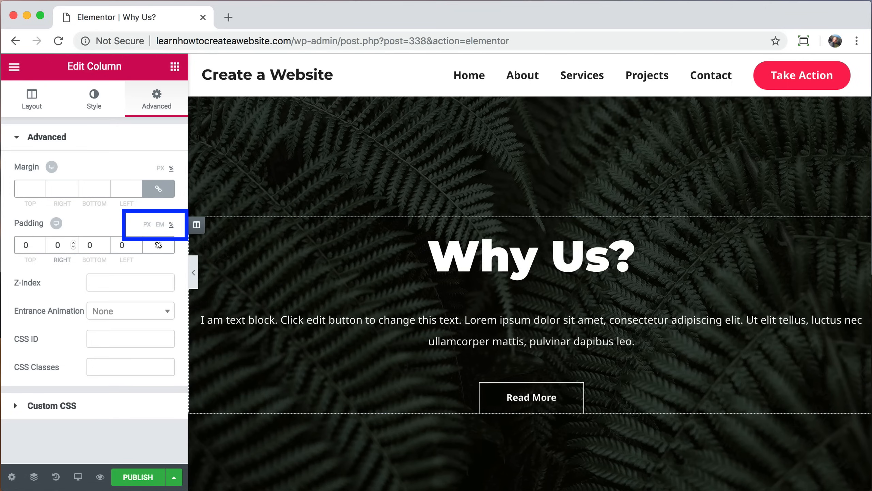
{"action": "type", "text": "15"}
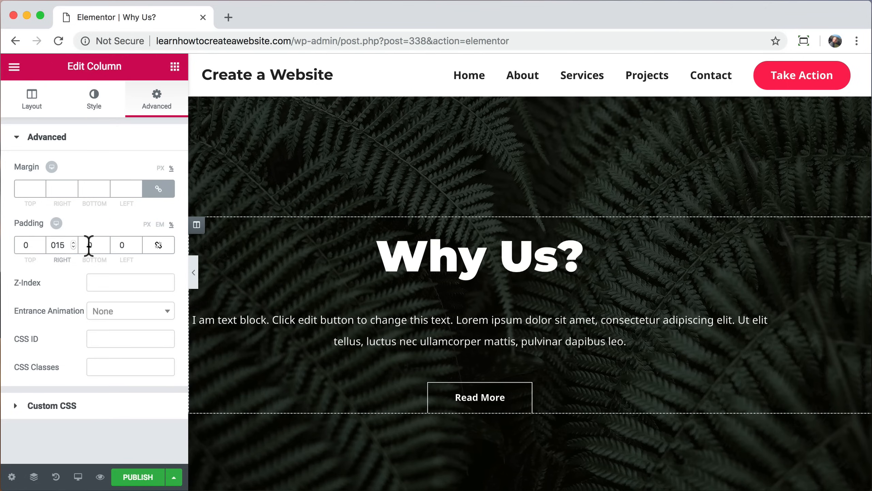
{"action": "left_click", "coordinate": [121, 245]}
{"action": "type", "text": "15"}
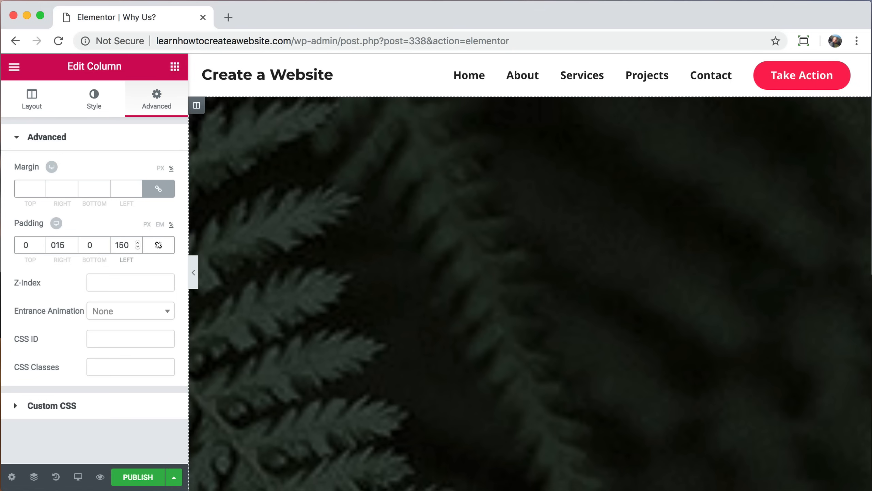
{"action": "key", "text": "BackSpace"}
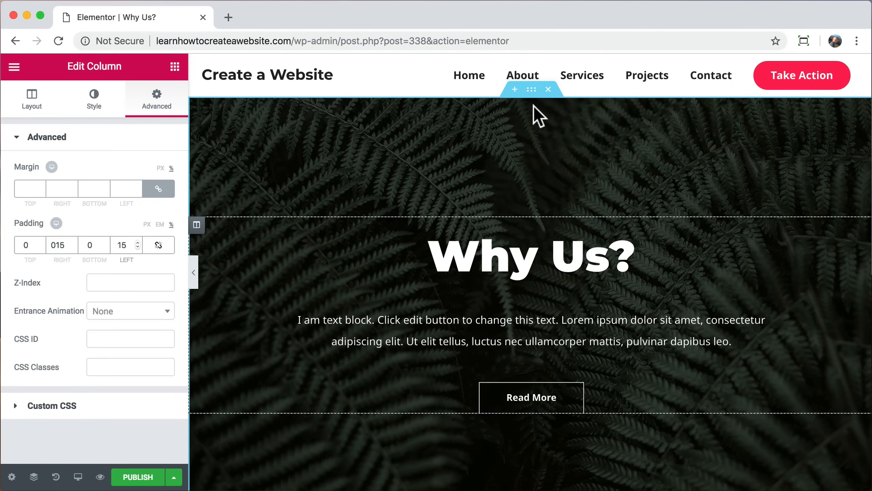
{"action": "left_click", "coordinate": [531, 90]}
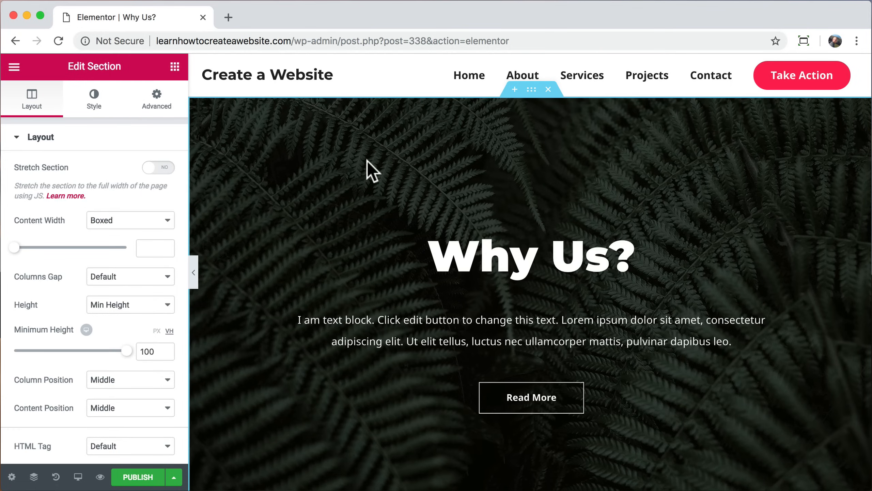
Step: Swap the hero's fern background image for the aerial kayak photo
{"action": "left_click", "coordinate": [93, 105]}
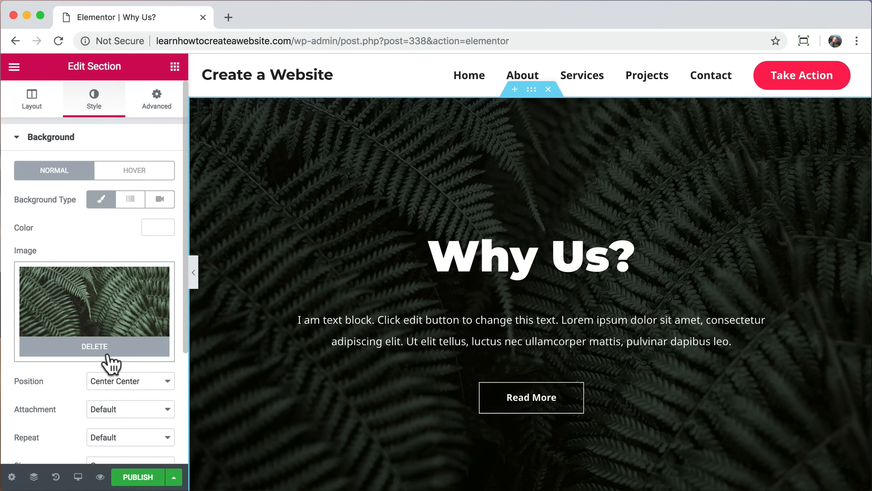
{"action": "left_click", "coordinate": [109, 353]}
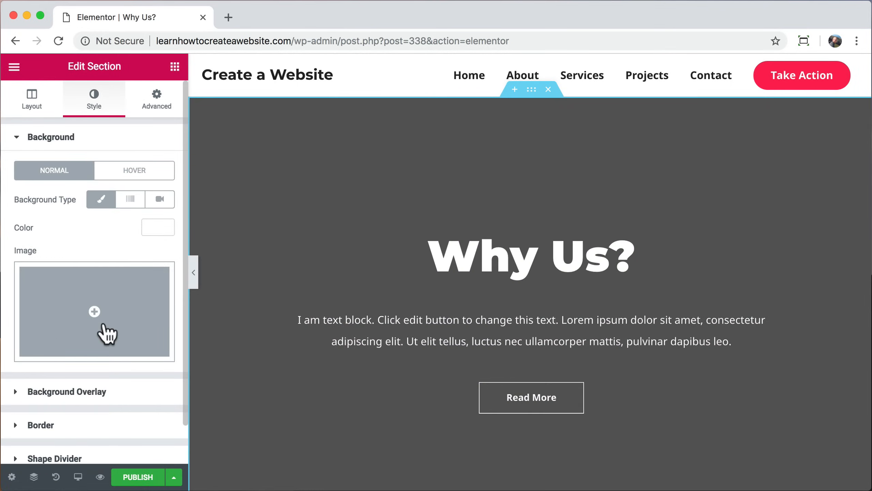
{"action": "left_click", "coordinate": [107, 331]}
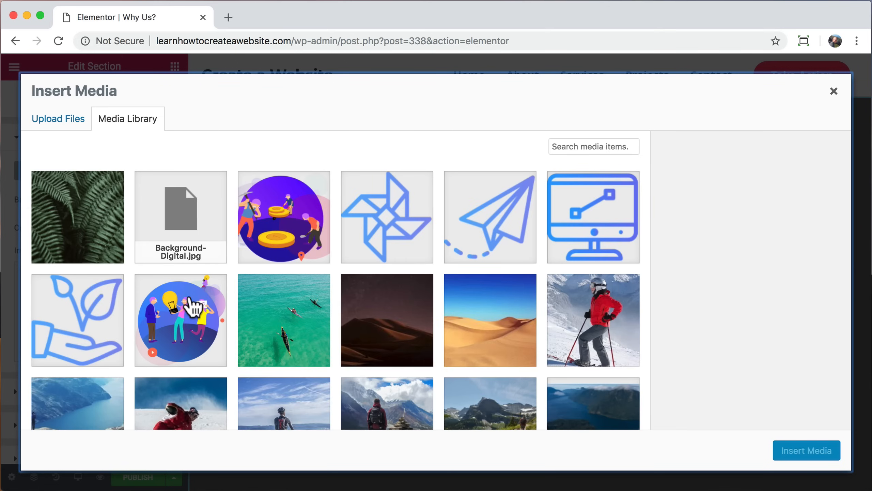
{"action": "left_click", "coordinate": [272, 322]}
{"action": "left_click", "coordinate": [803, 451]}
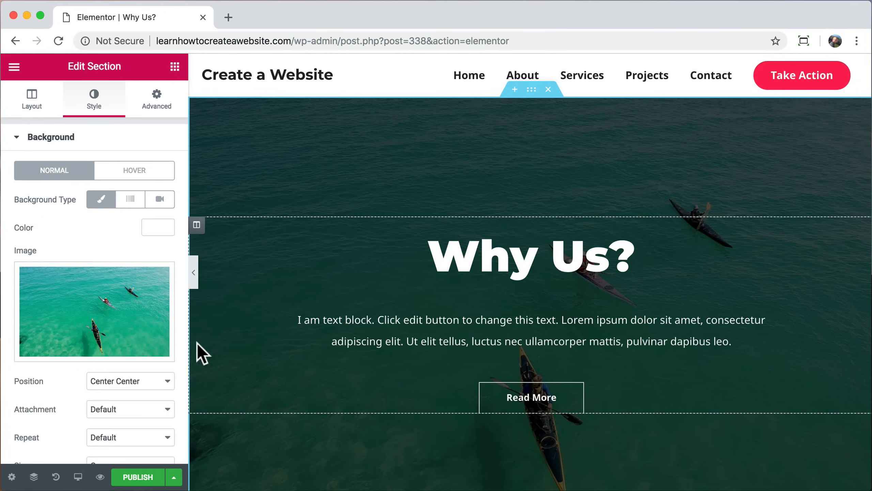
Step: Lower the hero's background overlay opacity to 0.44
{"action": "scroll", "coordinate": [145, 358], "scroll_direction": "down", "scroll_amount": 5}
{"action": "left_click", "coordinate": [142, 350]}
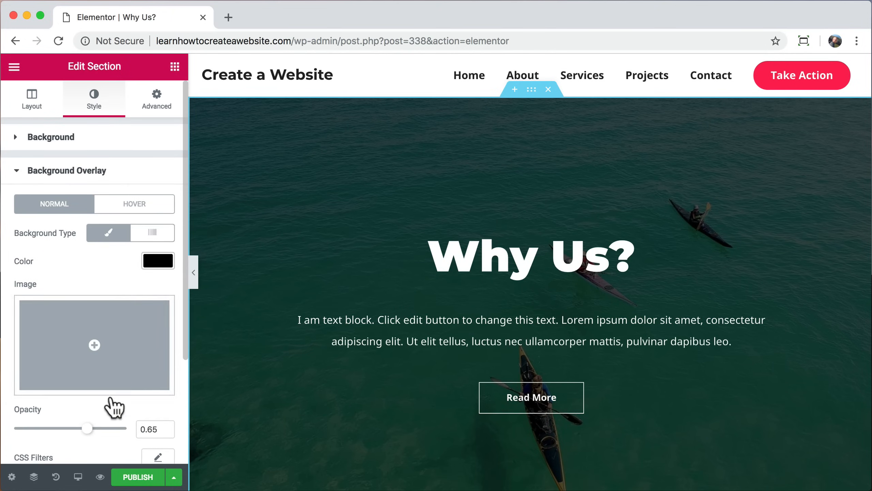
{"action": "left_click_drag", "start_coordinate": [90, 428], "coordinate": [64, 428]}
{"action": "scroll", "coordinate": [242, 352], "scroll_direction": "down", "scroll_amount": 8}
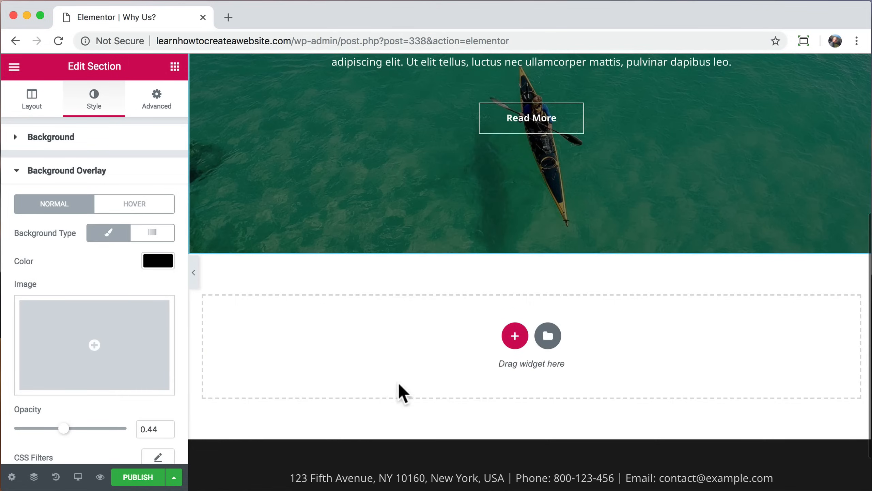
Step: Insert the 'Check Out Our Testimonials' block from the Testimonials block library into the empty section
{"action": "left_click", "coordinate": [547, 336]}
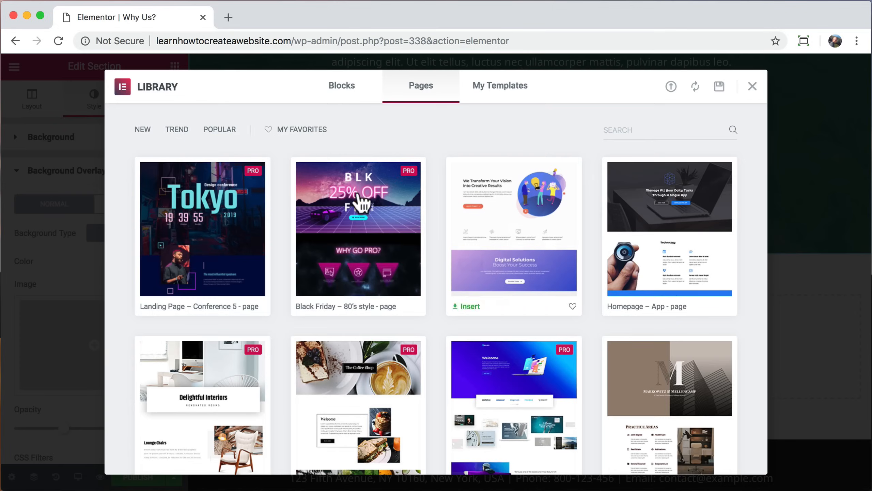
{"action": "left_click", "coordinate": [343, 86]}
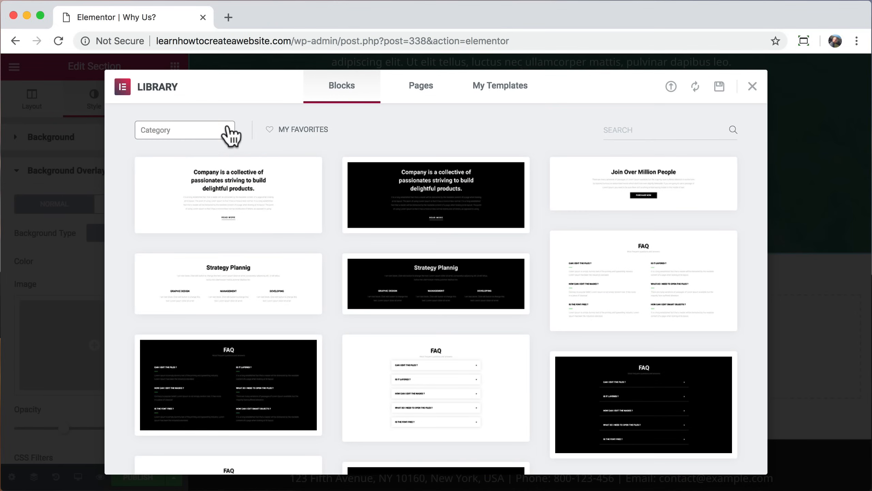
{"action": "left_click", "coordinate": [231, 134]}
{"action": "scroll", "coordinate": [208, 239], "scroll_direction": "down", "scroll_amount": 5}
{"action": "scroll", "coordinate": [206, 240], "scroll_direction": "down", "scroll_amount": 2}
{"action": "left_click", "coordinate": [173, 288]}
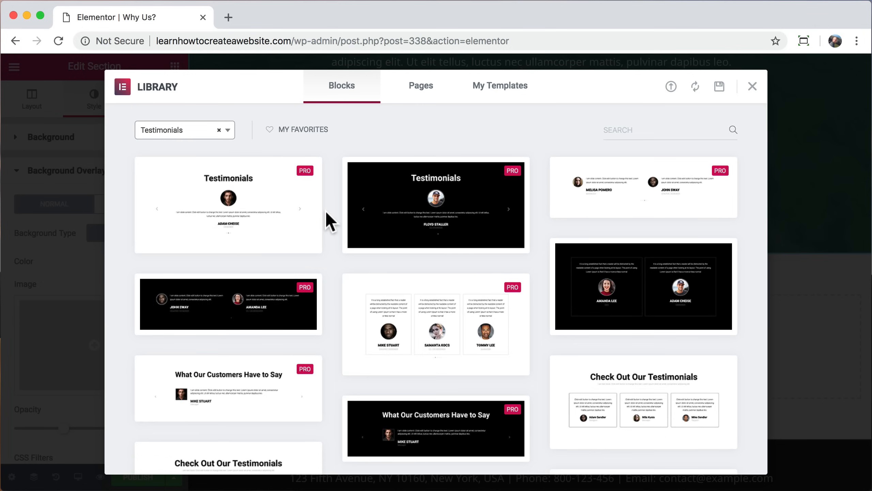
{"action": "scroll", "coordinate": [327, 213], "scroll_direction": "down", "scroll_amount": 2}
{"action": "mouse_move", "coordinate": [610, 333]}
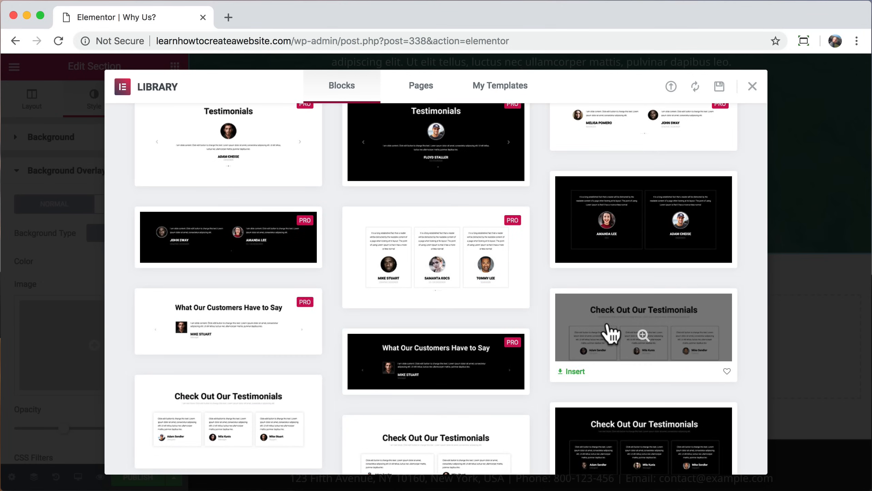
{"action": "left_click", "coordinate": [574, 371]}
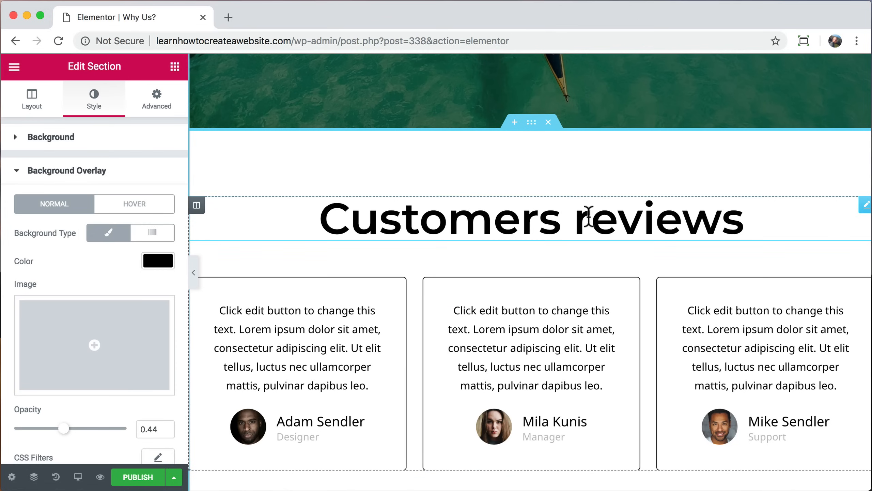
Step: Retitle the testimonials heading 'Reviews'
{"action": "left_click_drag", "start_coordinate": [585, 214], "coordinate": [319, 217]}
{"action": "type", "text": "R"}
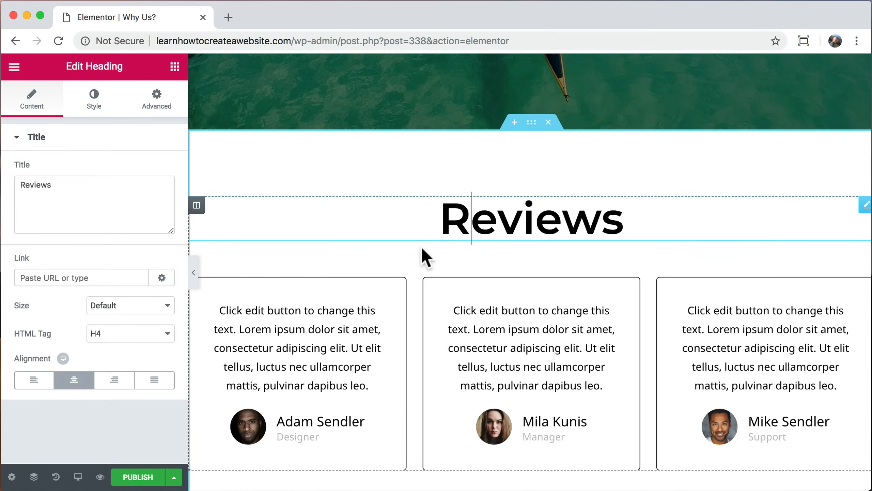
{"action": "scroll", "coordinate": [493, 305], "scroll_direction": "down", "scroll_amount": 4}
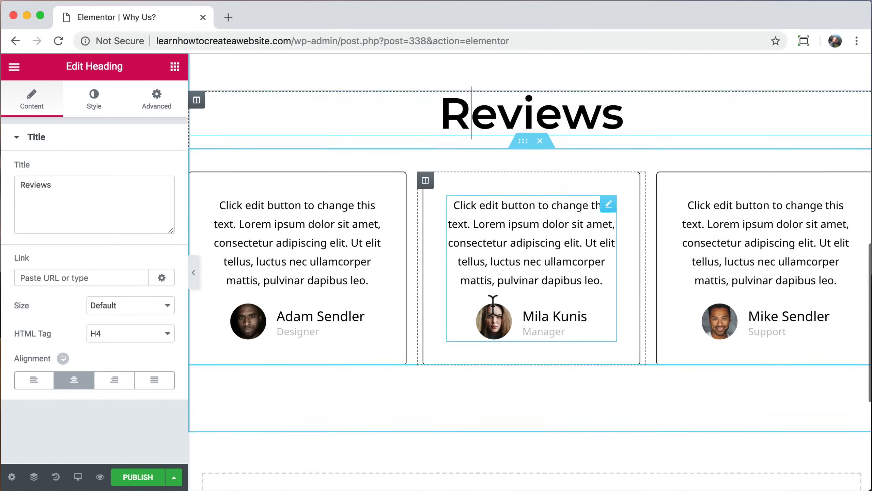
{"action": "scroll", "coordinate": [492, 303], "scroll_direction": "down", "scroll_amount": 3}
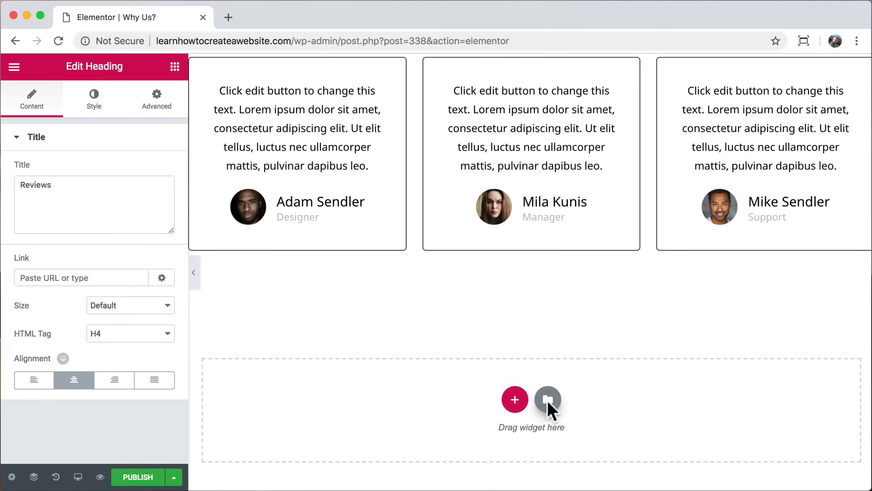
Step: Insert the Team Section Slide block and delete its THE TEAM label
{"action": "left_click", "coordinate": [547, 400]}
{"action": "left_click", "coordinate": [228, 131]}
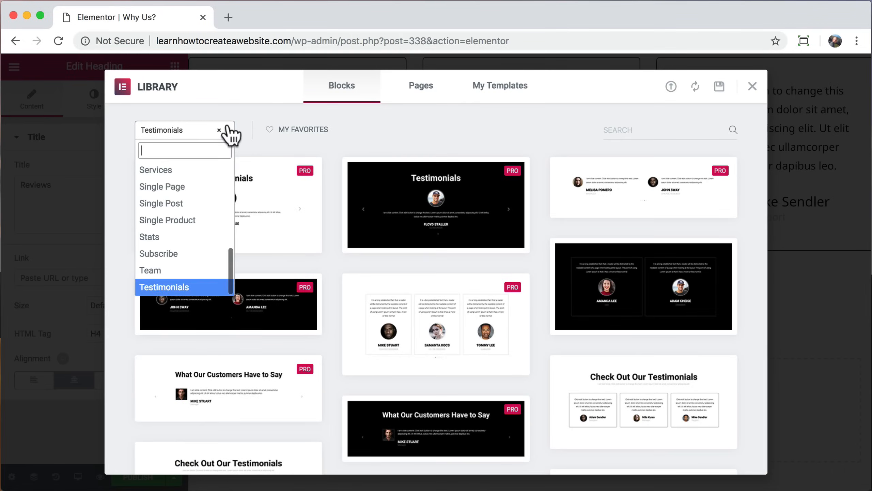
{"action": "left_click", "coordinate": [175, 275]}
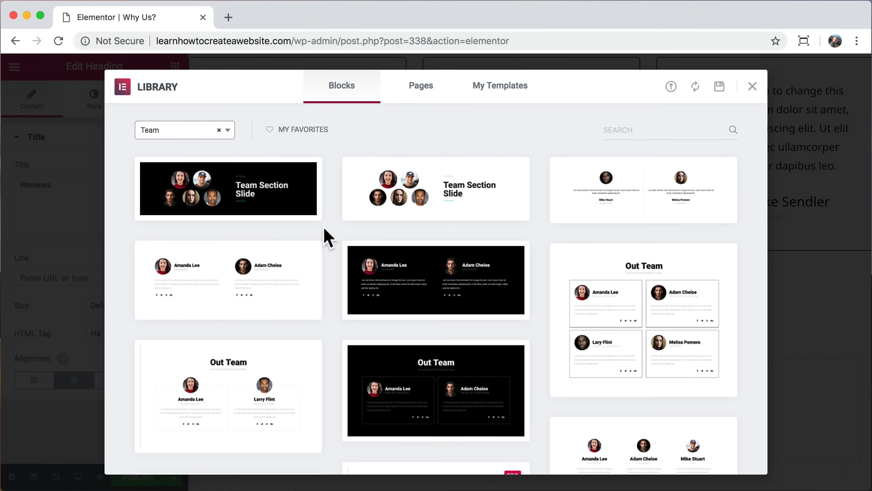
{"action": "left_click", "coordinate": [267, 192]}
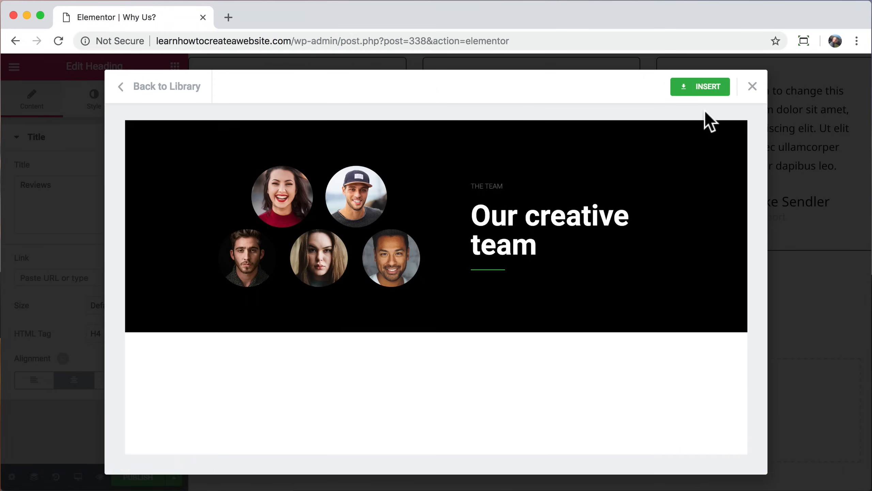
{"action": "left_click", "coordinate": [703, 87]}
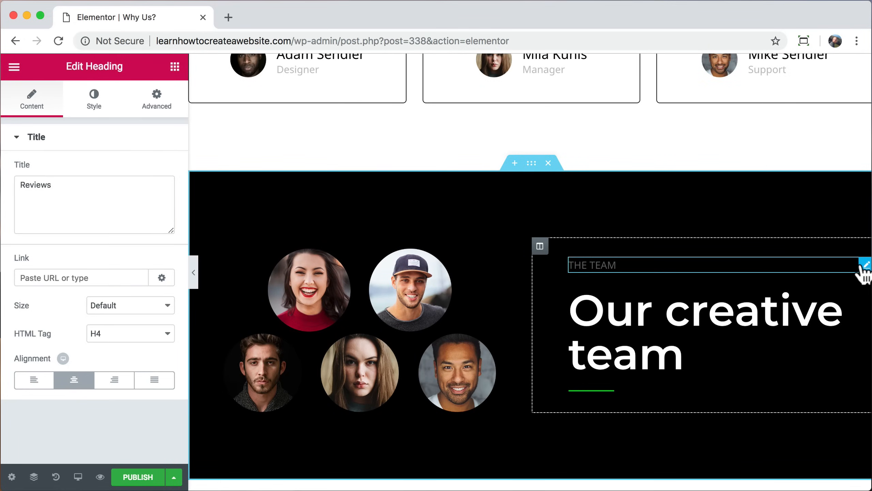
{"action": "left_click", "coordinate": [864, 266]}
{"action": "right_click", "coordinate": [864, 268]}
{"action": "left_click", "coordinate": [767, 458]}
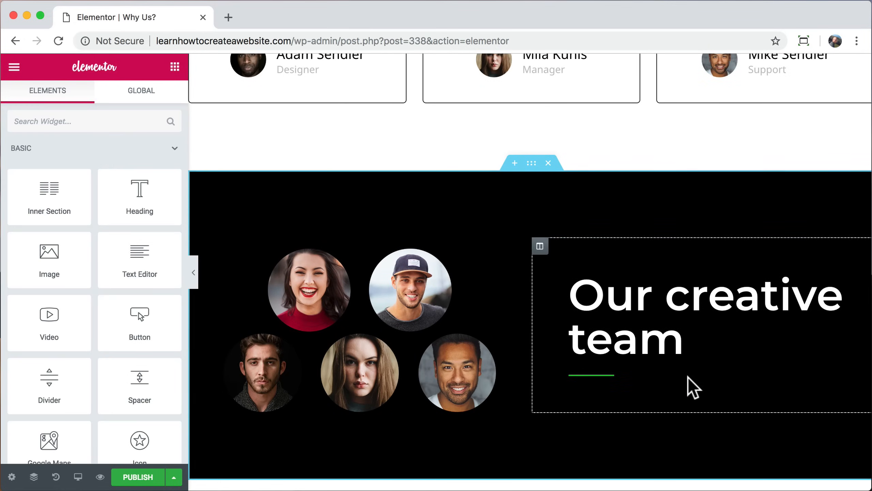
Step: Set the team section background to light blue #6ec3e5
{"action": "left_click", "coordinate": [531, 163]}
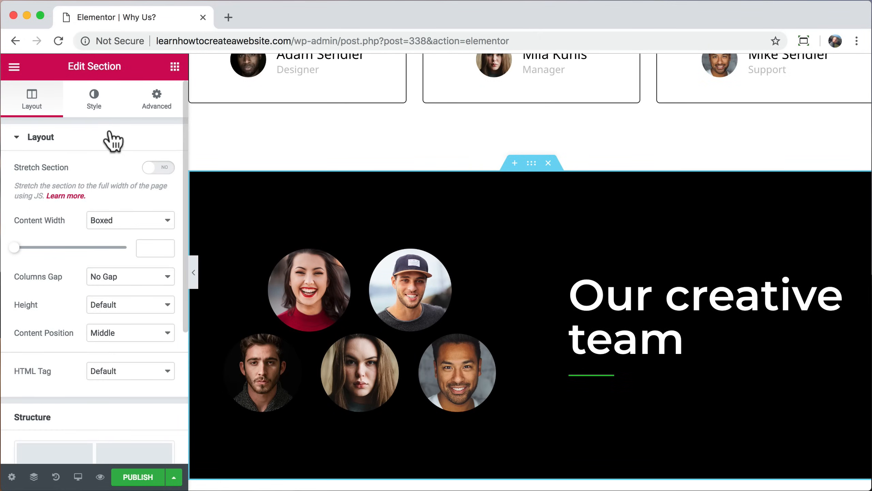
{"action": "left_click", "coordinate": [94, 102]}
{"action": "left_click", "coordinate": [157, 228]}
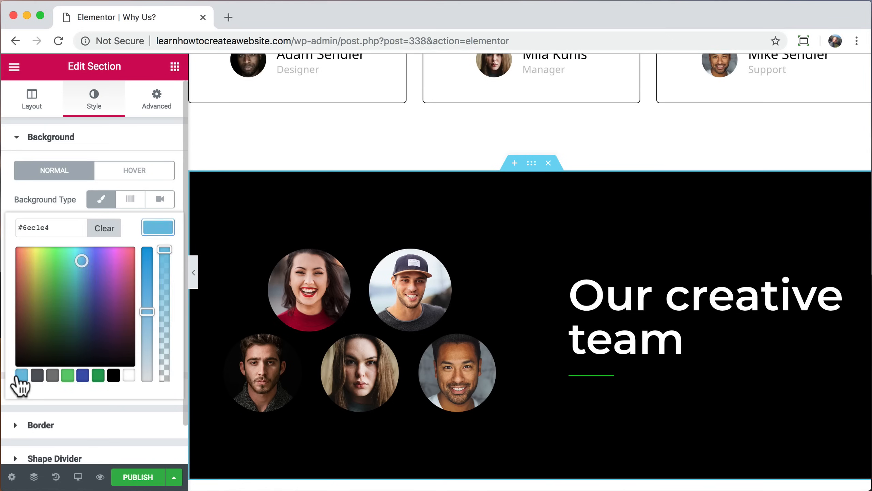
{"action": "left_click", "coordinate": [21, 375]}
{"action": "left_click", "coordinate": [81, 259]}
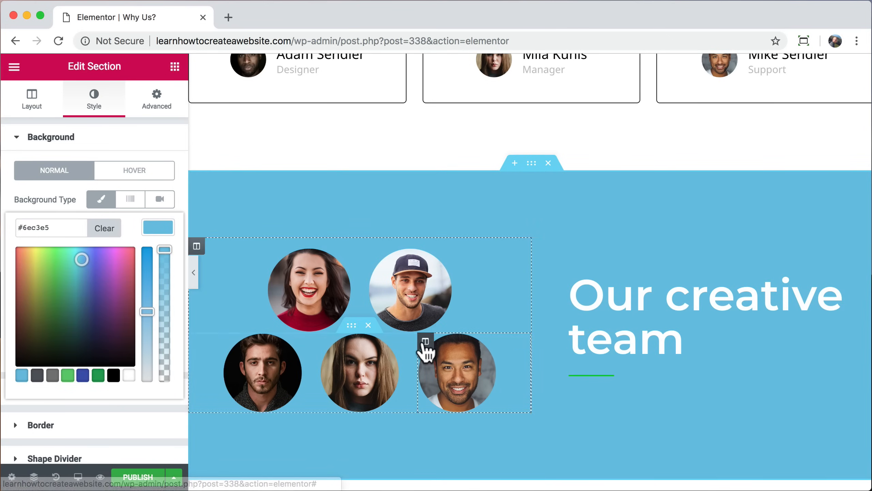
Step: Make the divider under the team heading white and publish the page
{"action": "left_click", "coordinate": [599, 375]}
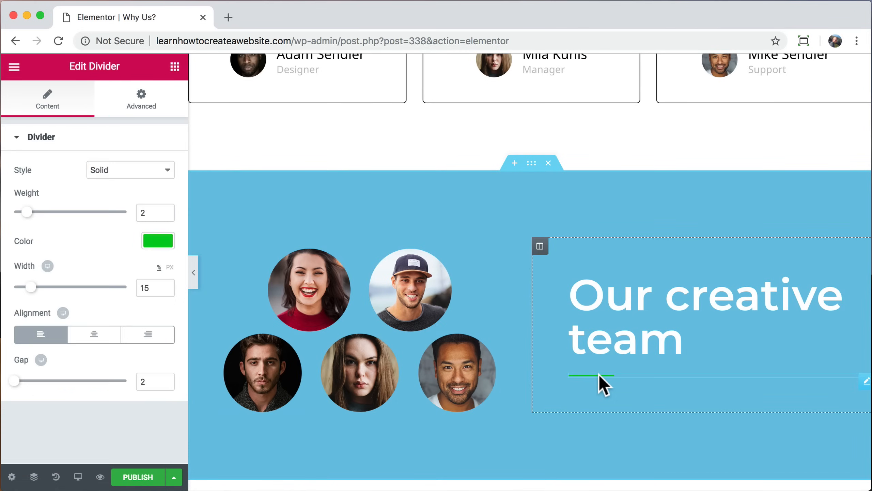
{"action": "left_click", "coordinate": [159, 242]}
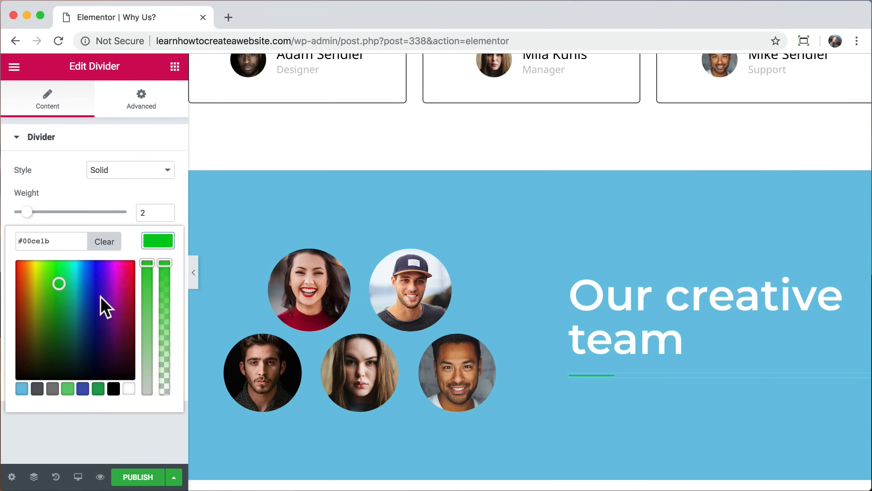
{"action": "left_click", "coordinate": [130, 389]}
{"action": "left_click", "coordinate": [158, 241]}
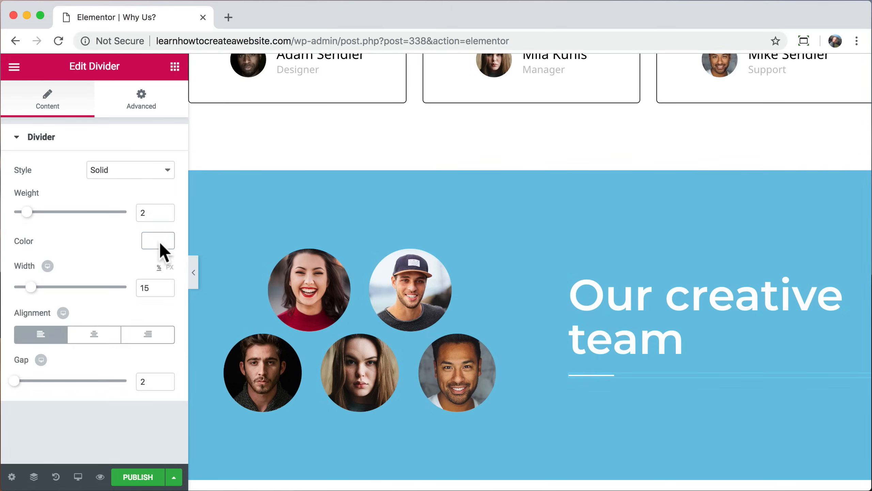
{"action": "scroll", "coordinate": [384, 293], "scroll_direction": "down", "scroll_amount": 2}
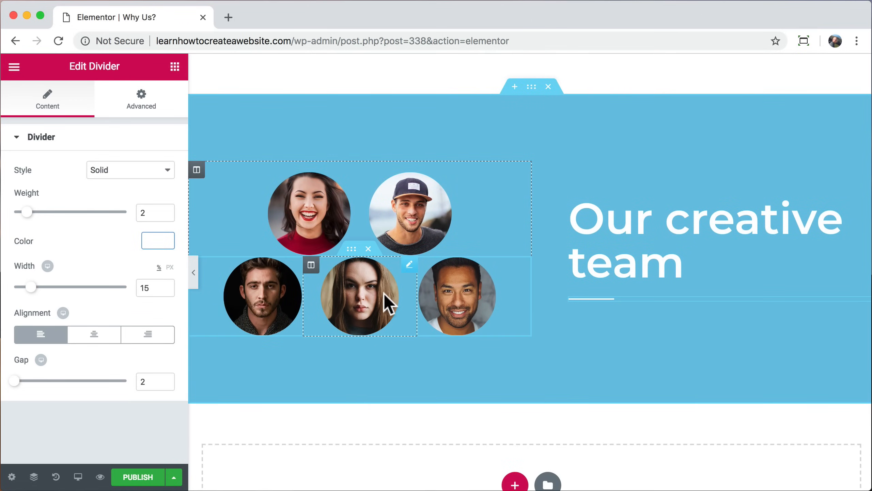
{"action": "scroll", "coordinate": [388, 303], "scroll_direction": "up", "scroll_amount": 1}
{"action": "left_click", "coordinate": [137, 477]}
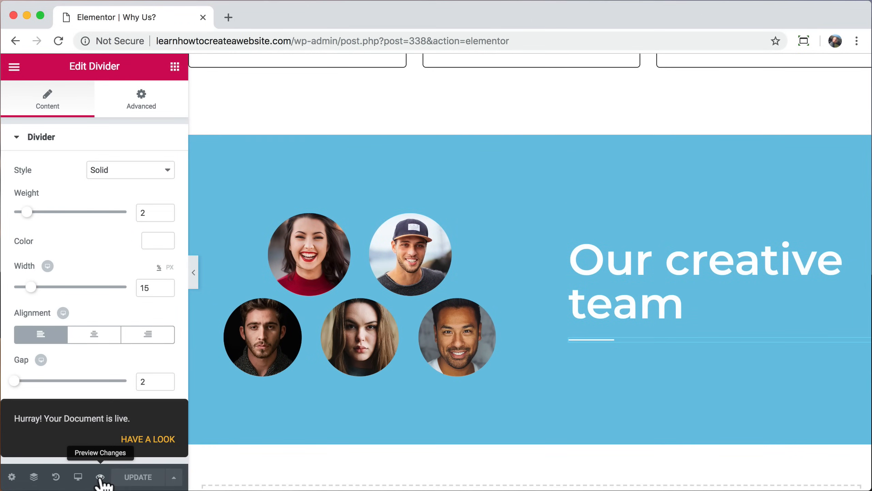
Step: Preview the Why Us? page in a new tab, close the Elementor tab, and scroll through it
{"action": "left_click", "coordinate": [100, 477]}
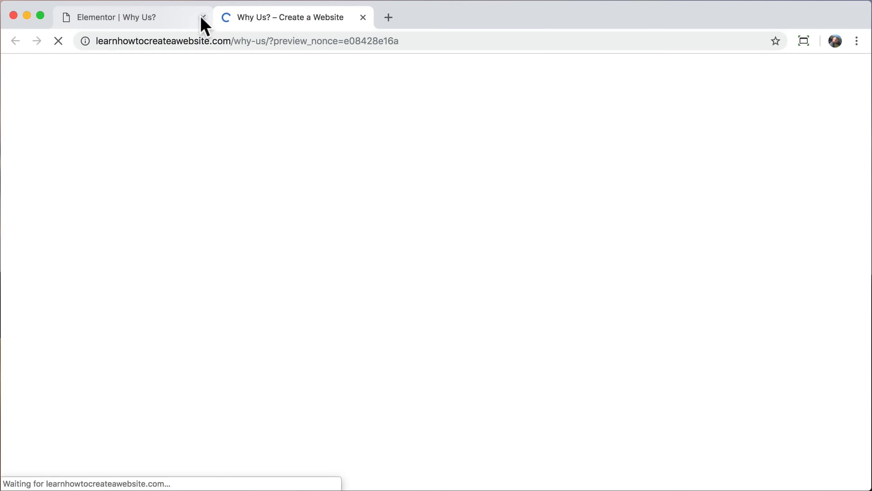
{"action": "left_click", "coordinate": [203, 16]}
{"action": "scroll", "coordinate": [353, 219], "scroll_direction": "down", "scroll_amount": 15}
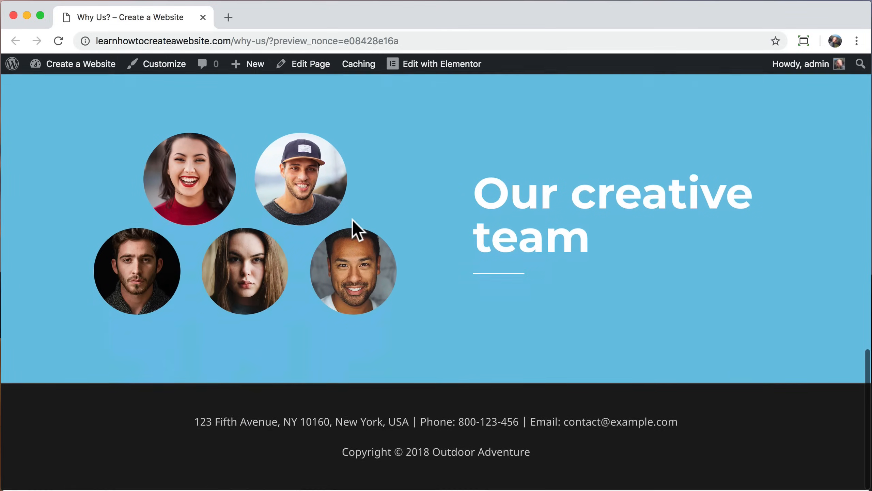
{"action": "scroll", "coordinate": [352, 220], "scroll_direction": "up", "scroll_amount": 10}
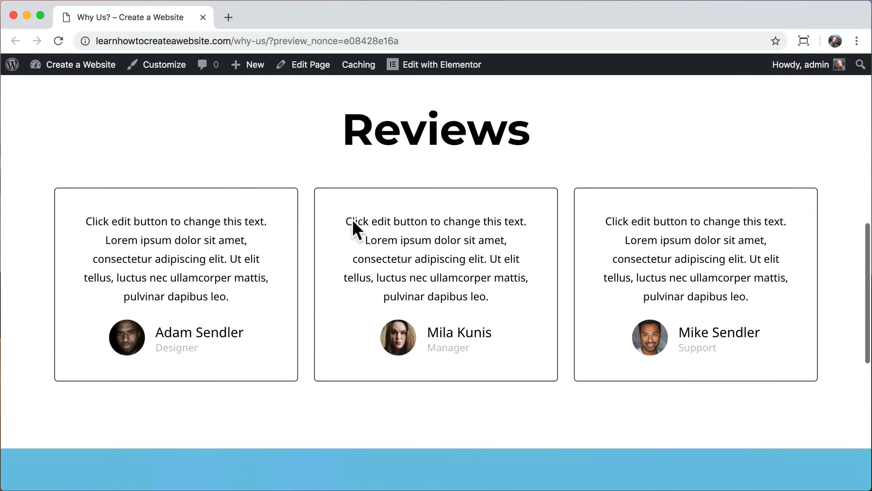
{"action": "scroll", "coordinate": [352, 220], "scroll_direction": "up", "scroll_amount": 10}
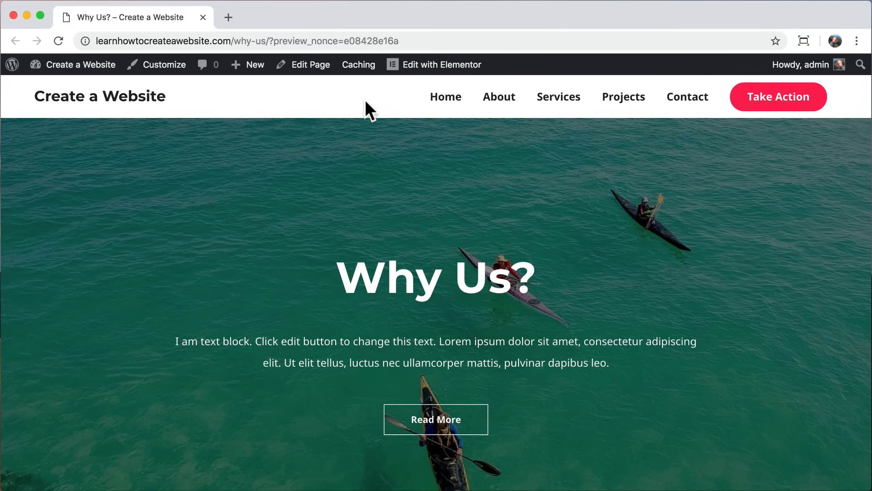
Step: Set Astra's Transparent Header to Enabled, update the page, and view it live
{"action": "left_click", "coordinate": [309, 71]}
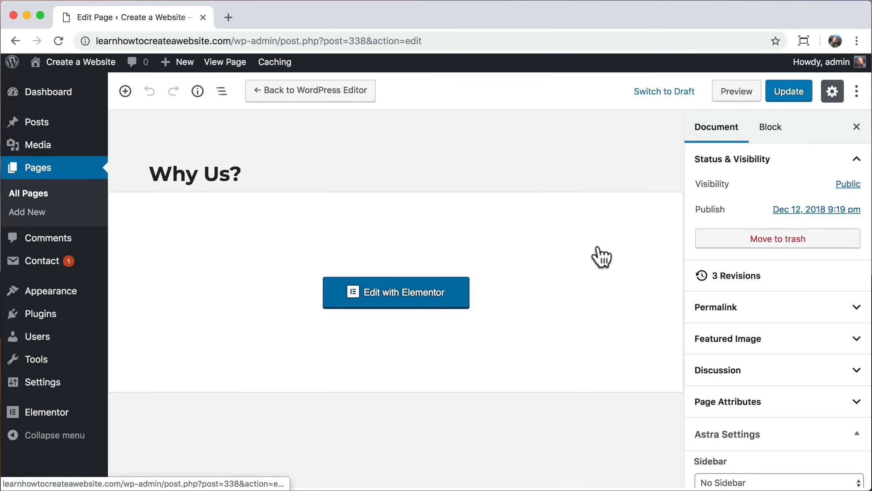
{"action": "scroll", "coordinate": [738, 335], "scroll_direction": "down", "scroll_amount": 3}
{"action": "scroll", "coordinate": [738, 331], "scroll_direction": "down", "scroll_amount": 3}
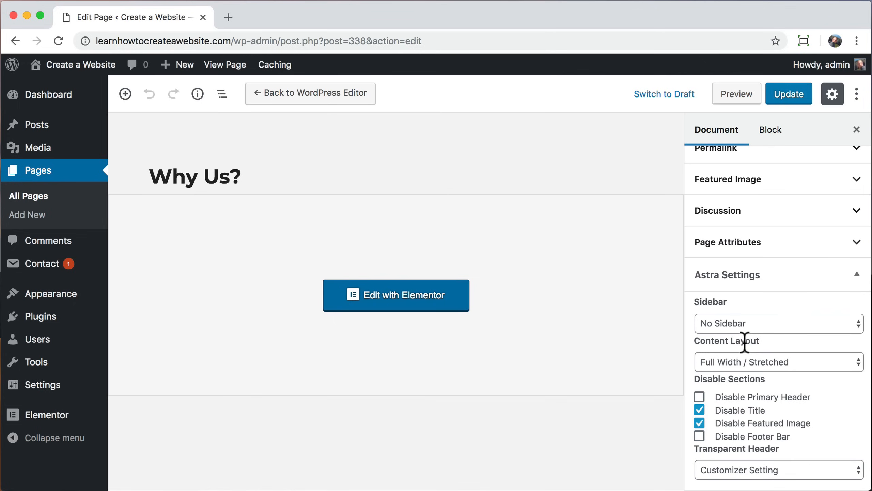
{"action": "left_click", "coordinate": [758, 467]}
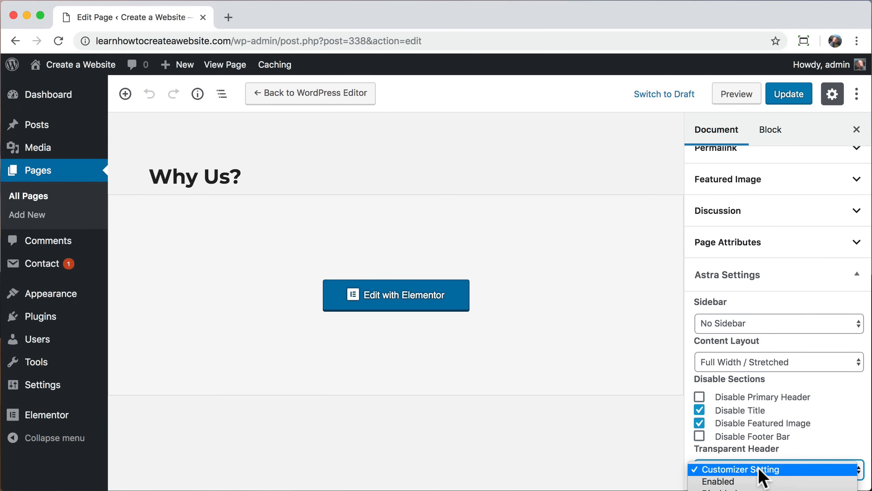
{"action": "left_click", "coordinate": [744, 481]}
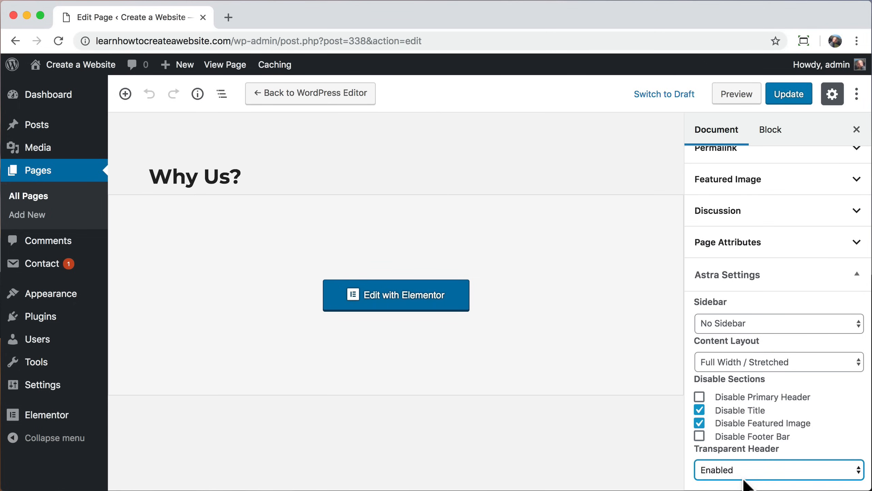
{"action": "left_click", "coordinate": [787, 96]}
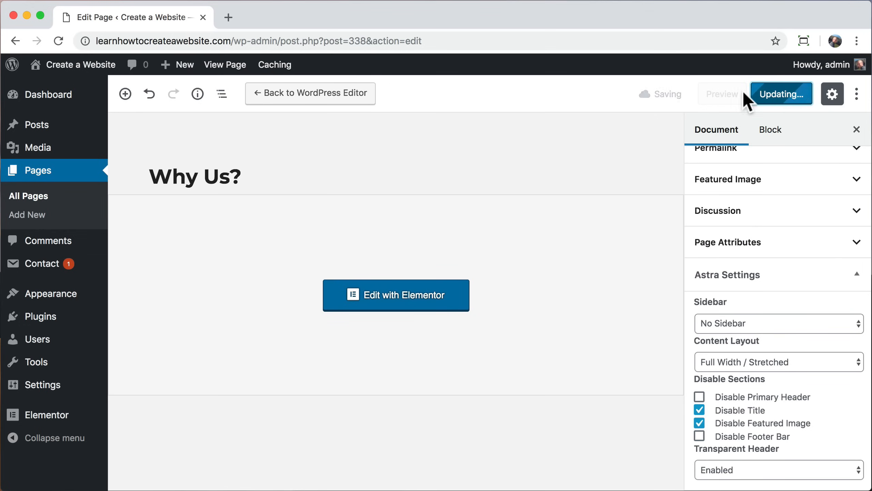
{"action": "left_click", "coordinate": [223, 69]}
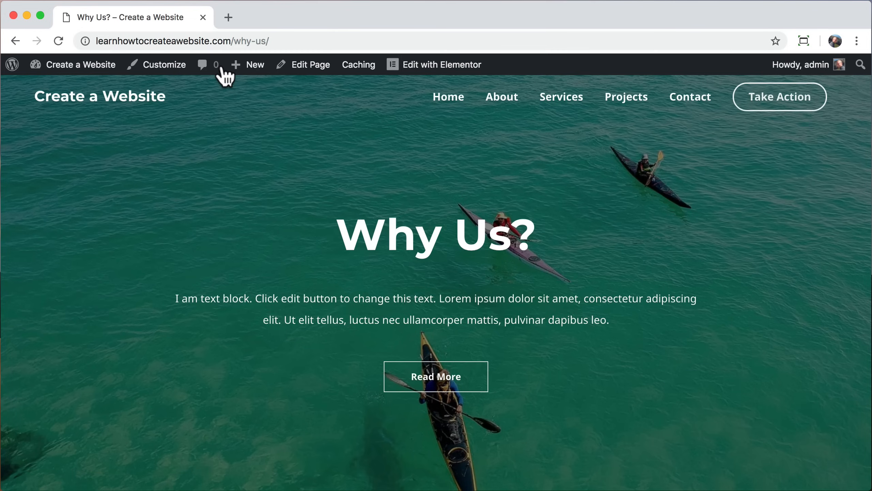
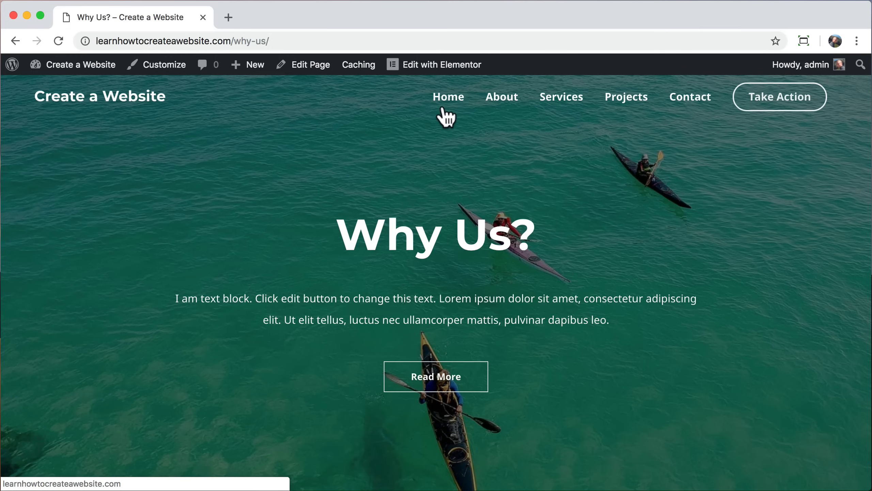
Step: In the customizer's Menus panel, add the Why Us? page to the primary menu
{"action": "left_click", "coordinate": [151, 64]}
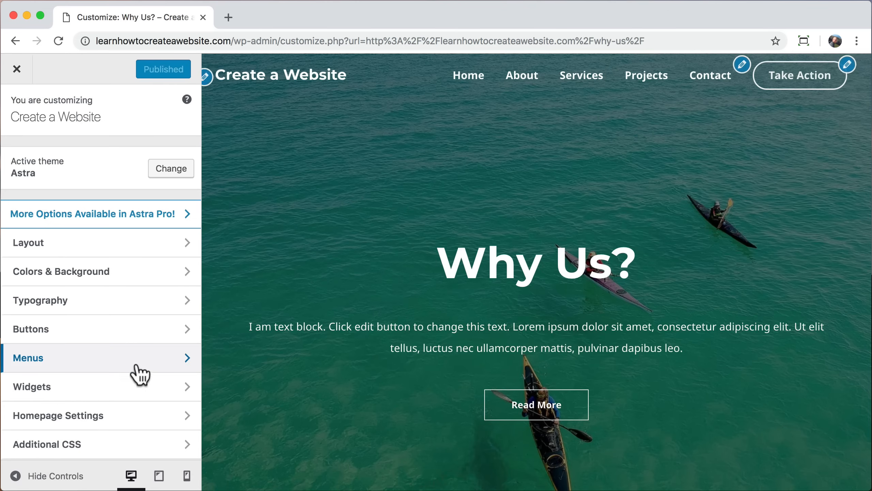
{"action": "left_click", "coordinate": [140, 374]}
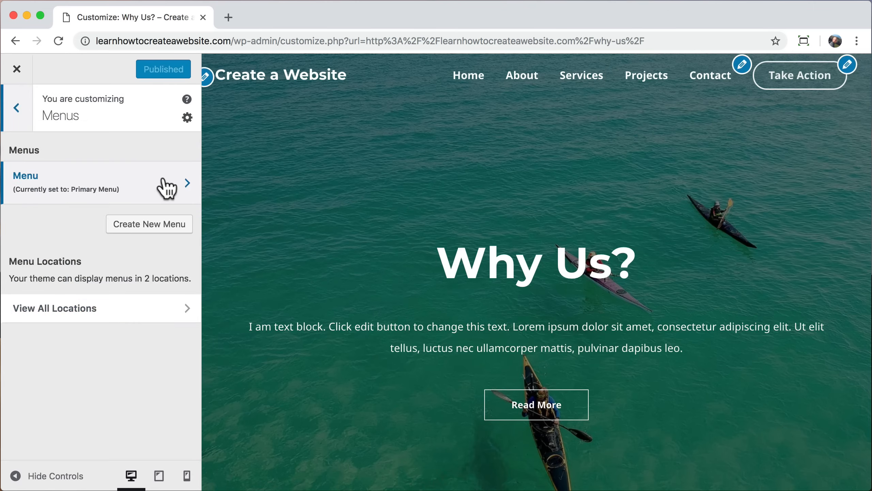
{"action": "left_click", "coordinate": [167, 187]}
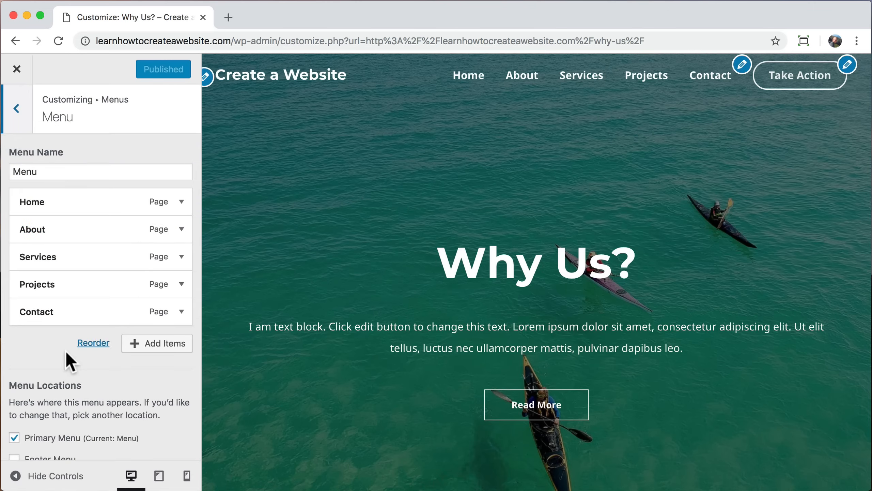
{"action": "left_click", "coordinate": [160, 343]}
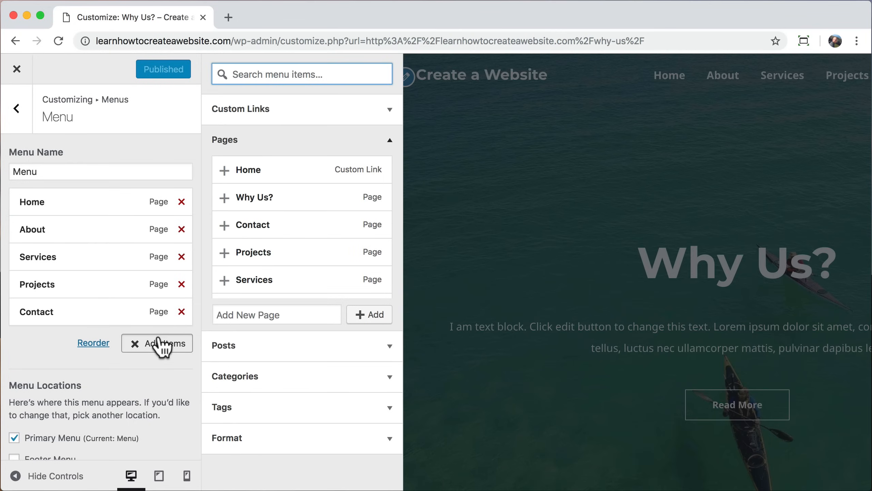
{"action": "left_click", "coordinate": [225, 197]}
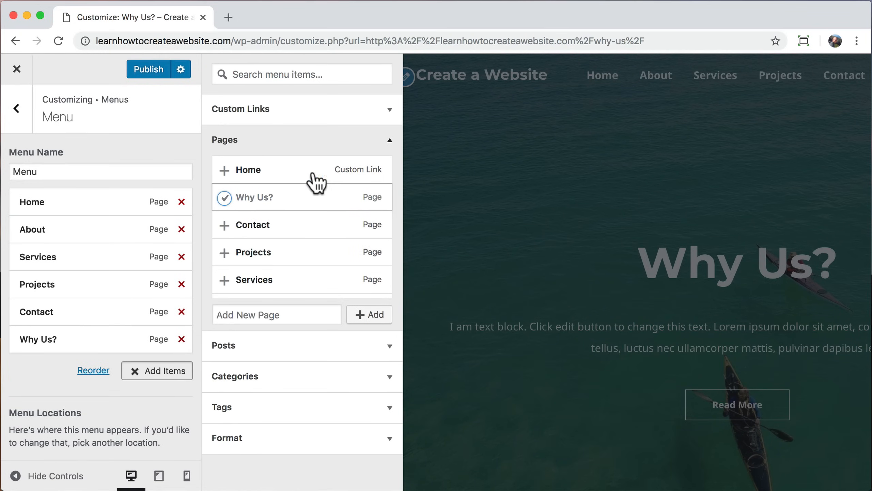
Step: Drag Why Us? up below About and indent it as a sub-item
{"action": "left_click", "coordinate": [389, 141]}
{"action": "left_click_drag", "start_coordinate": [86, 331], "coordinate": [42, 257]}
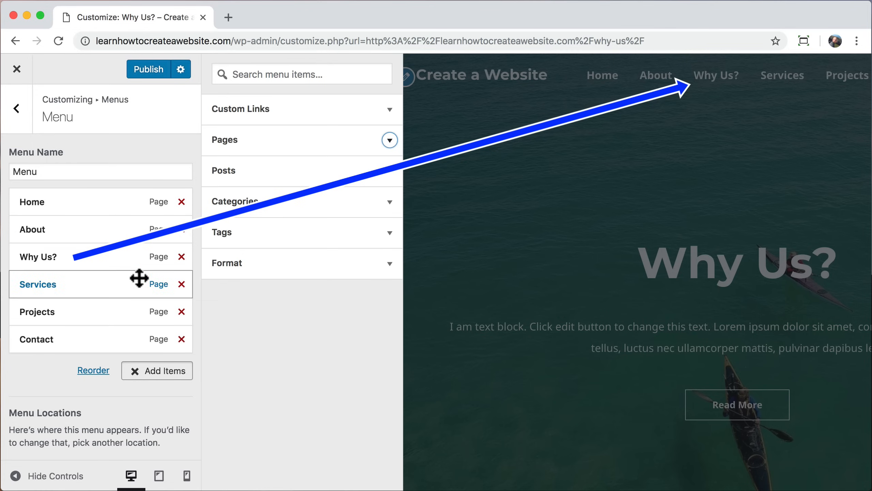
{"action": "left_click", "coordinate": [135, 381]}
{"action": "left_click_drag", "start_coordinate": [35, 259], "coordinate": [55, 259]}
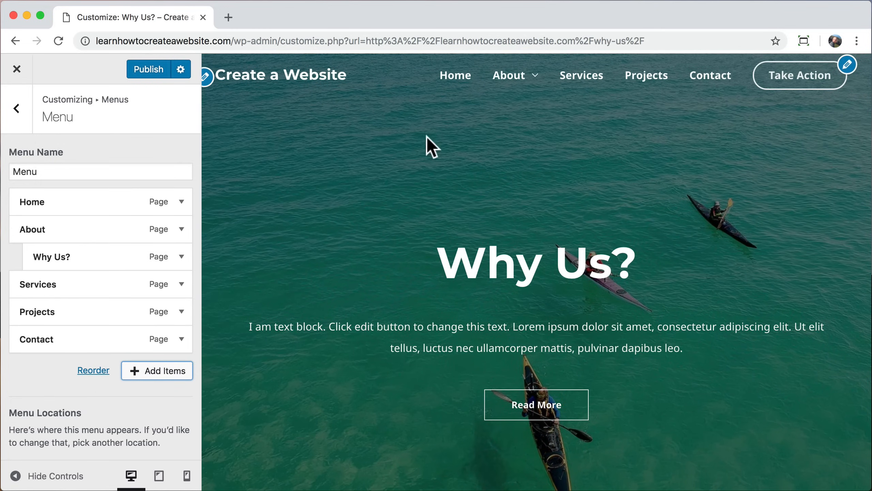
{"action": "mouse_move", "coordinate": [531, 82]}
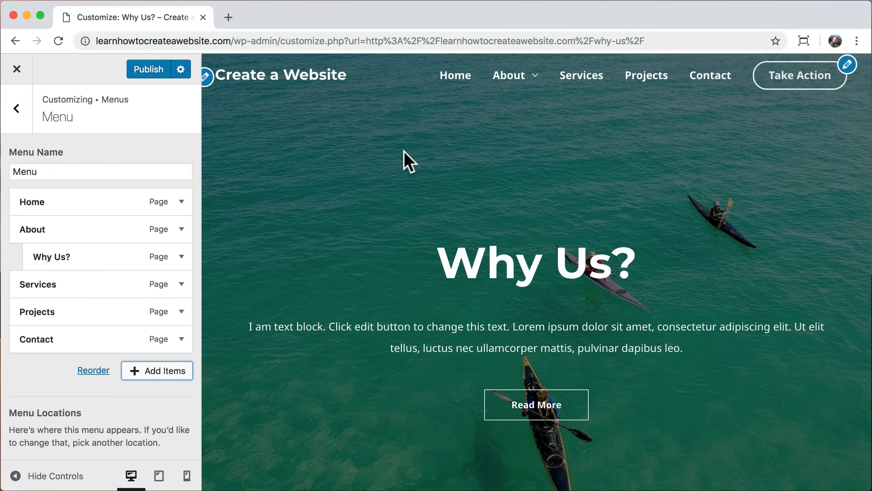
Step: Open the Transparent Header colours under Colors & Background > Header
{"action": "left_click", "coordinate": [17, 110]}
{"action": "left_click", "coordinate": [17, 109]}
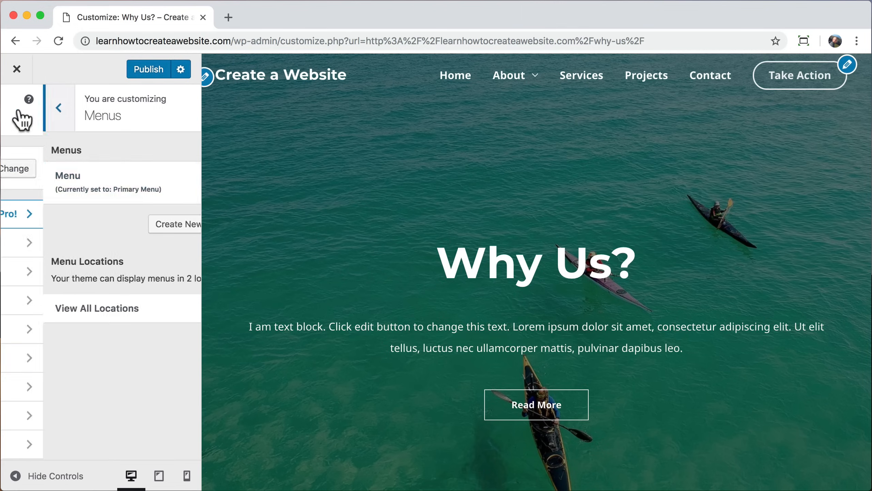
{"action": "left_click", "coordinate": [113, 275]}
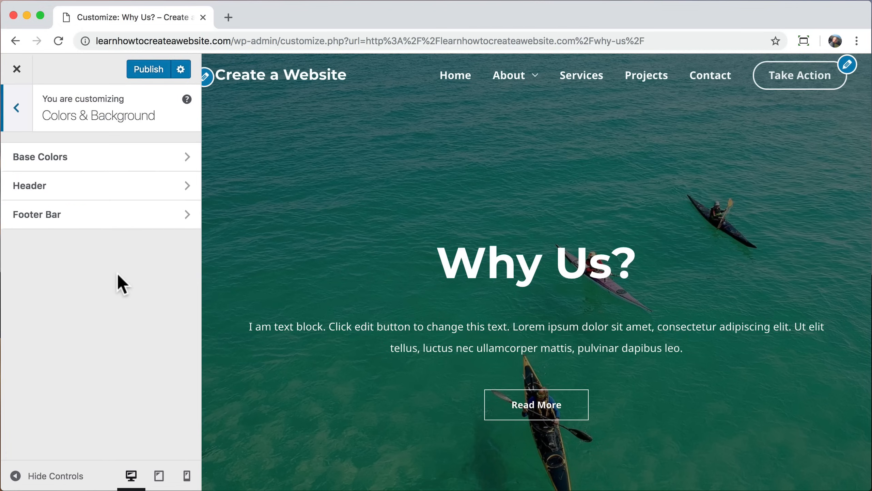
{"action": "left_click", "coordinate": [98, 198]}
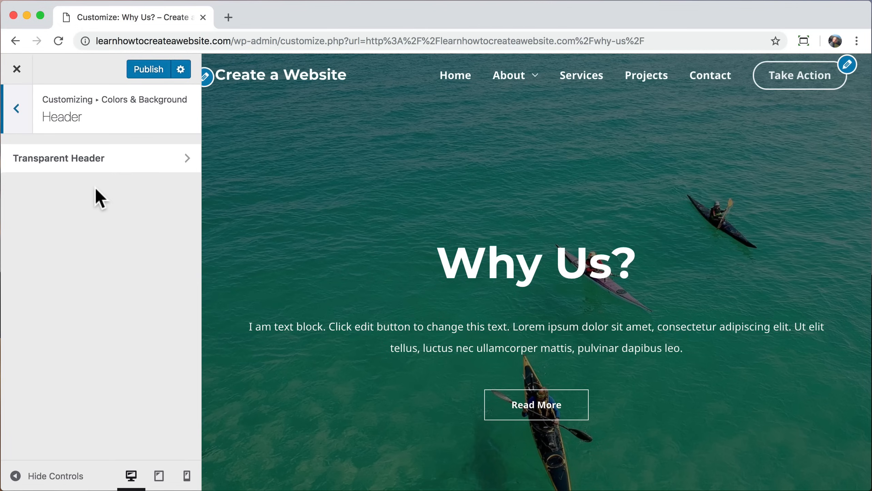
{"action": "left_click", "coordinate": [115, 163]}
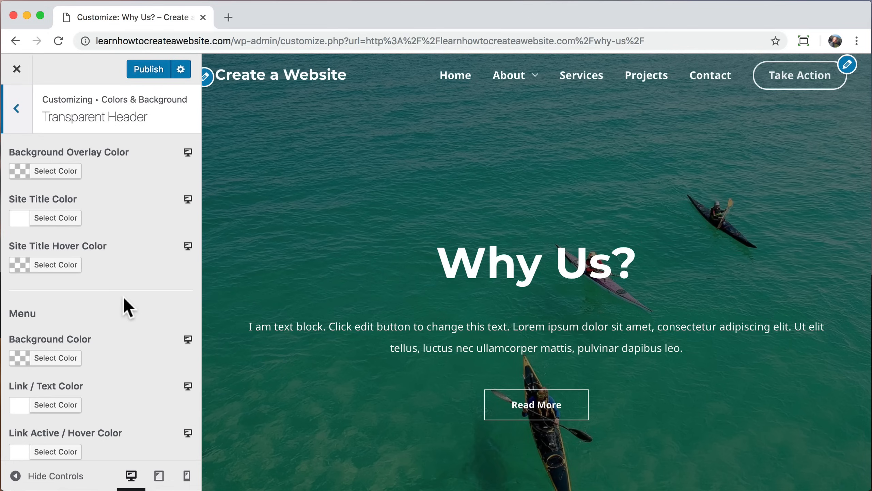
Step: Make the submenu background colour fully transparent, then return to Colors & Background
{"action": "scroll", "coordinate": [124, 297], "scroll_direction": "down", "scroll_amount": 10}
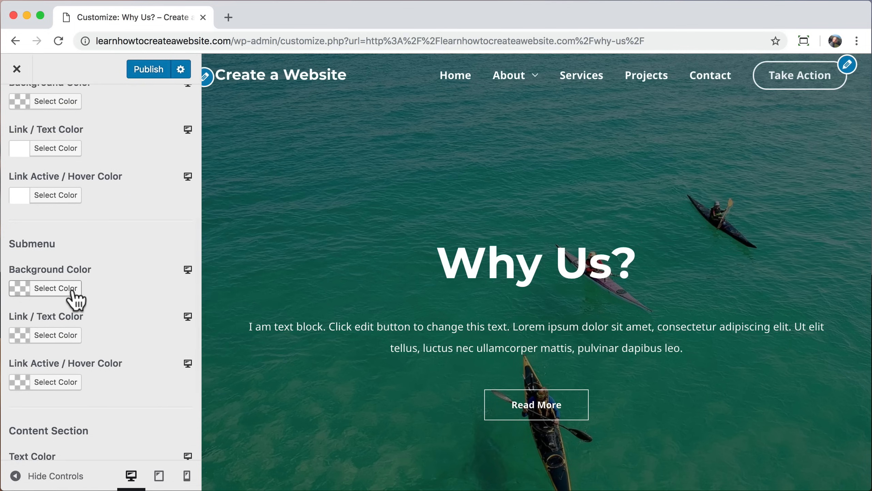
{"action": "left_click", "coordinate": [63, 289]}
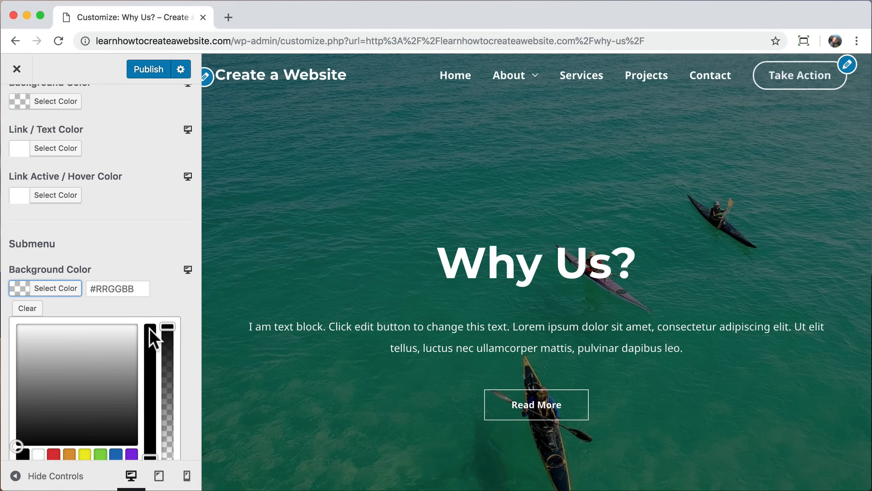
{"action": "left_click_drag", "start_coordinate": [169, 325], "coordinate": [168, 329]}
{"action": "left_click_drag", "start_coordinate": [168, 426], "coordinate": [168, 458]}
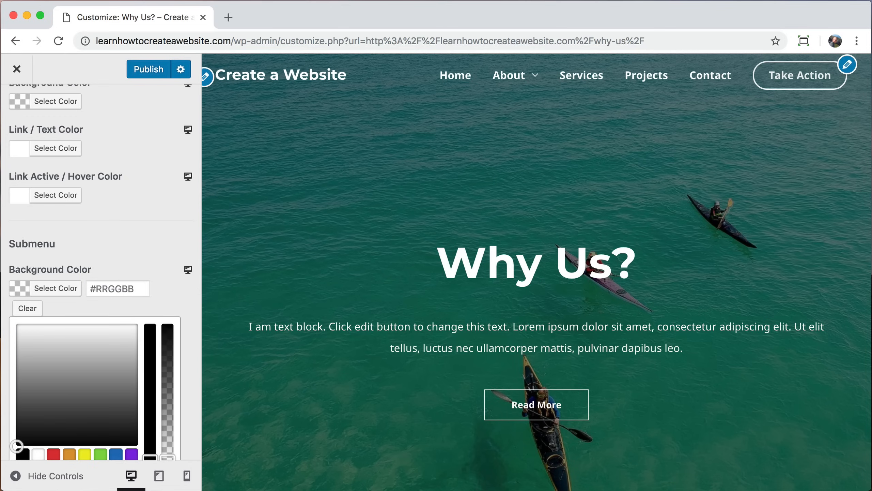
{"action": "mouse_move", "coordinate": [526, 78]}
{"action": "scroll", "coordinate": [144, 228], "scroll_direction": "up", "scroll_amount": 8}
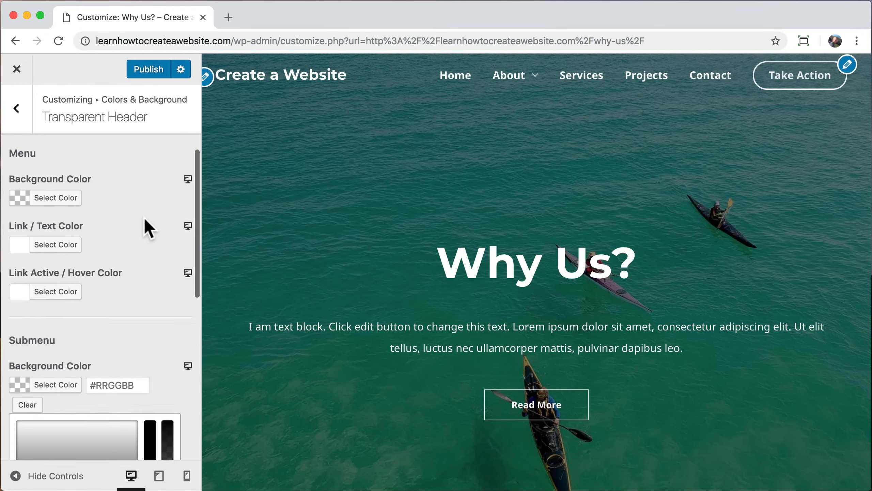
{"action": "left_click", "coordinate": [18, 111]}
{"action": "left_click", "coordinate": [18, 109]}
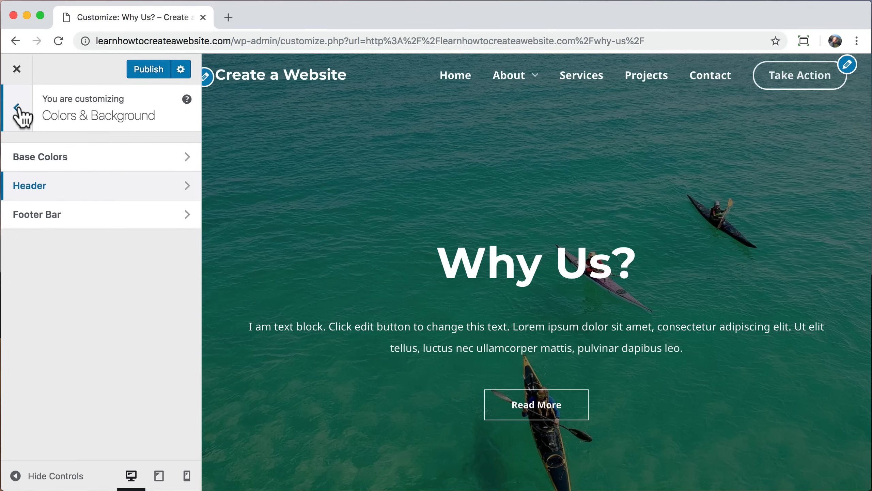
Step: Try a green Theme Color in Base Colors, then exit the customizer without saving
{"action": "left_click", "coordinate": [98, 159]}
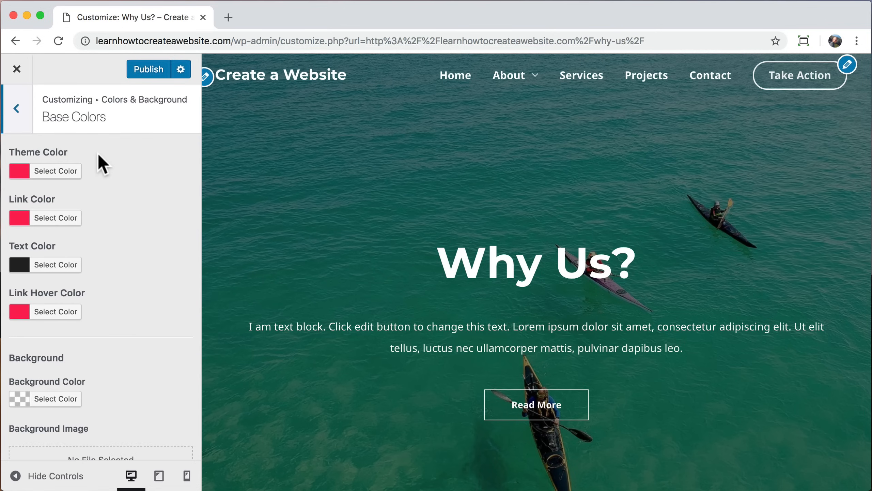
{"action": "left_click", "coordinate": [31, 172]}
{"action": "left_click", "coordinate": [92, 210]}
{"action": "left_click_drag", "start_coordinate": [92, 210], "coordinate": [53, 197]}
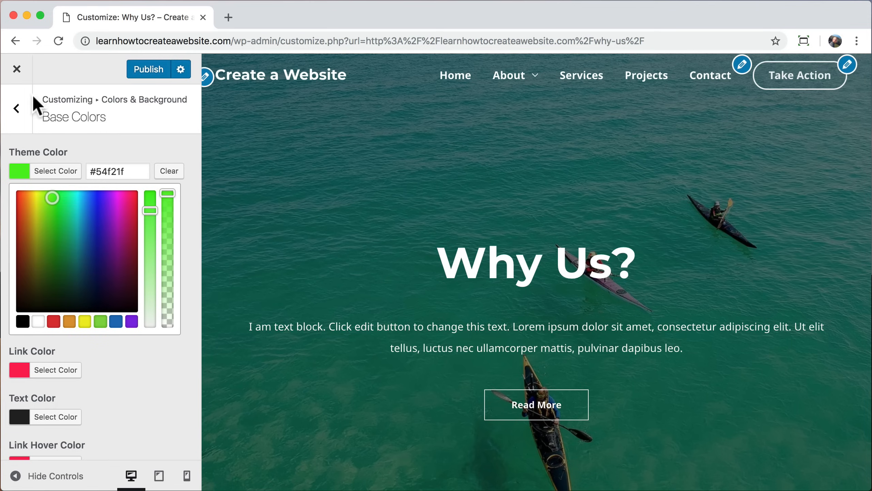
{"action": "left_click", "coordinate": [18, 68]}
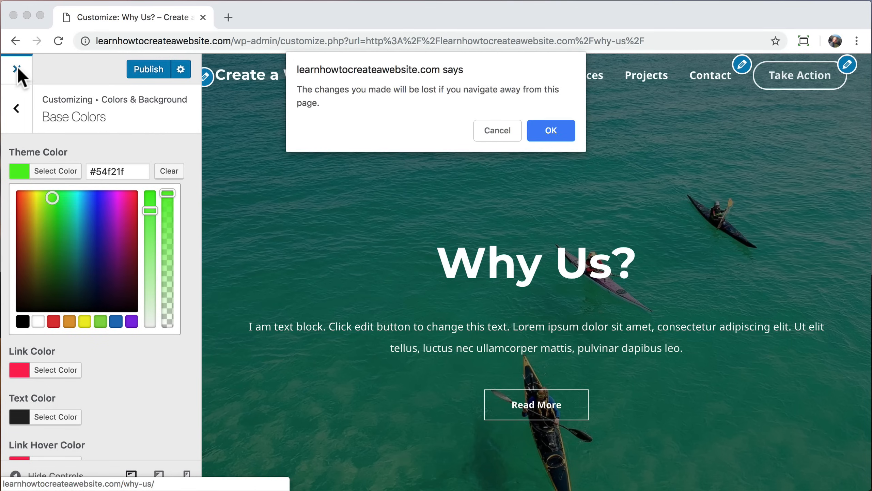
{"action": "left_click", "coordinate": [565, 128]}
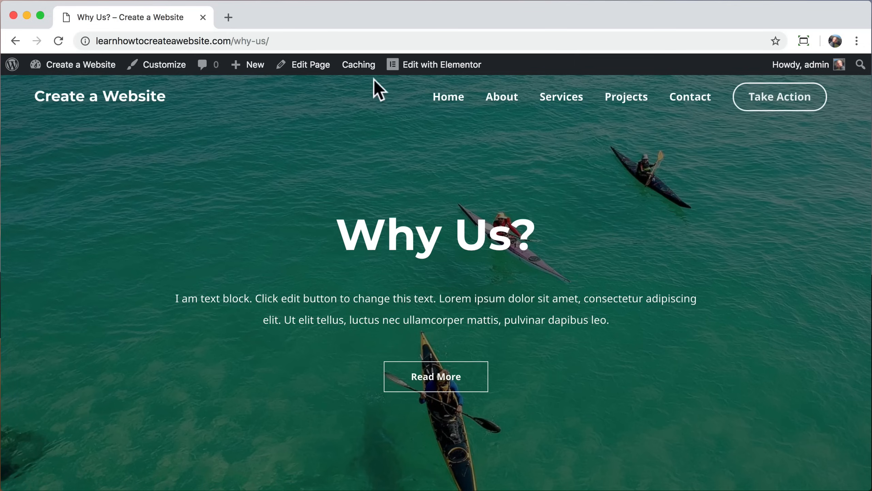
Step: In Layout > Header > Primary Header, cycle the menu's last item and set it back to Button
{"action": "left_click", "coordinate": [165, 68]}
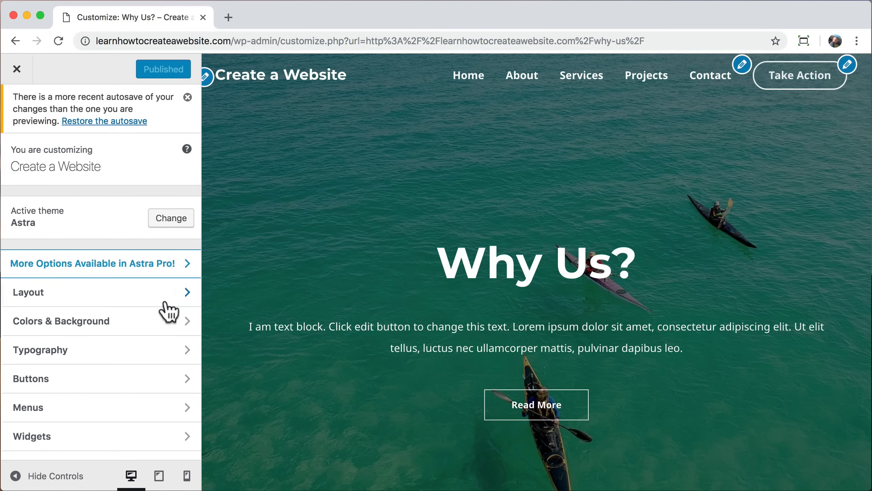
{"action": "left_click", "coordinate": [111, 300]}
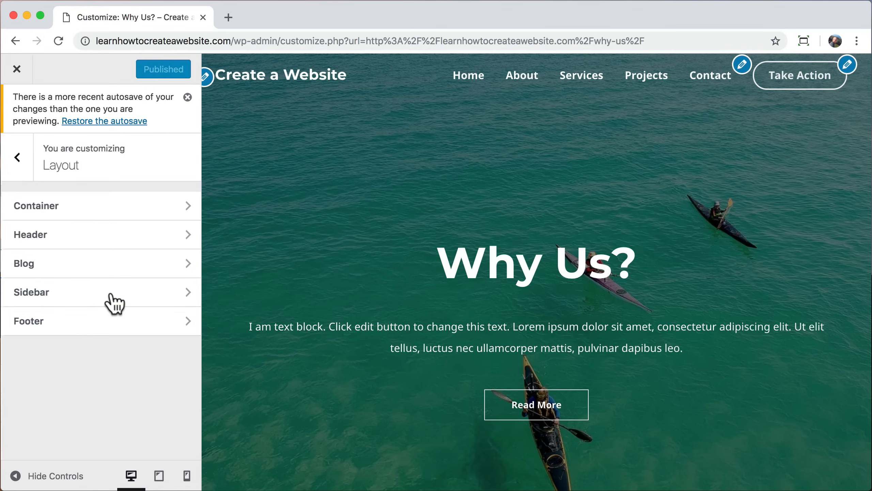
{"action": "left_click", "coordinate": [128, 234]}
{"action": "left_click", "coordinate": [126, 239]}
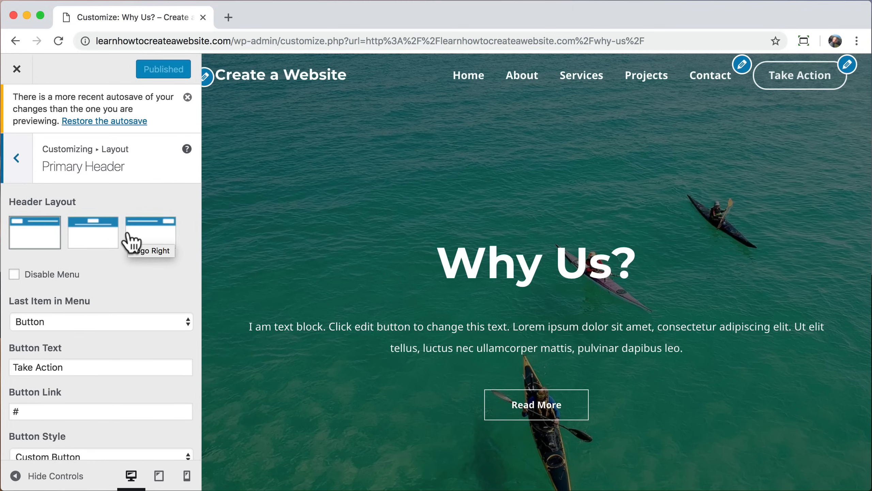
{"action": "scroll", "coordinate": [127, 241], "scroll_direction": "down", "scroll_amount": 2}
{"action": "left_click", "coordinate": [94, 265]}
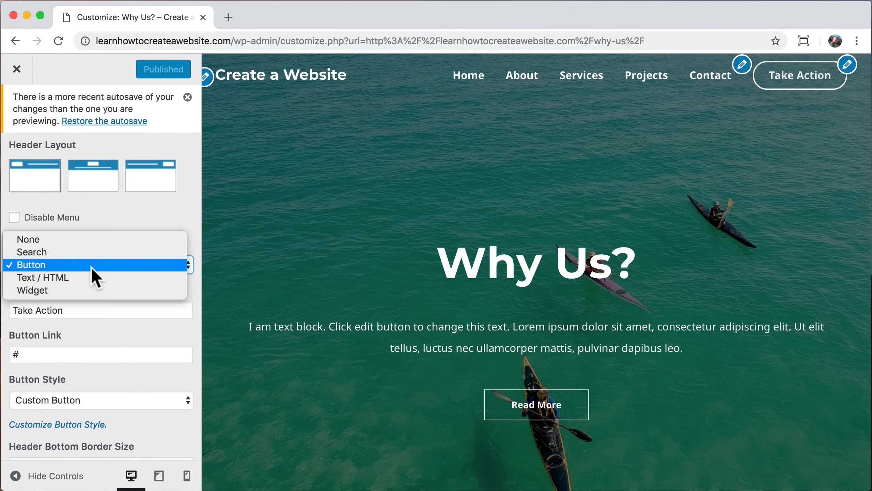
{"action": "left_click", "coordinate": [87, 241]}
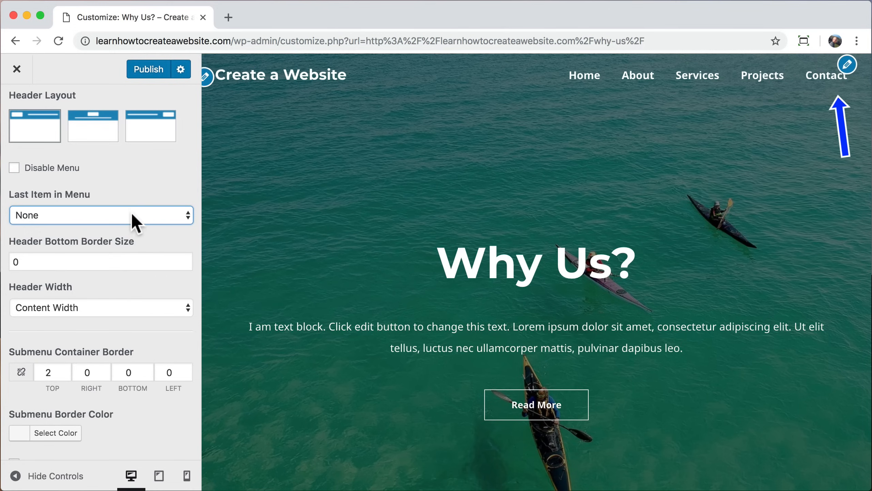
{"action": "left_click", "coordinate": [131, 212]}
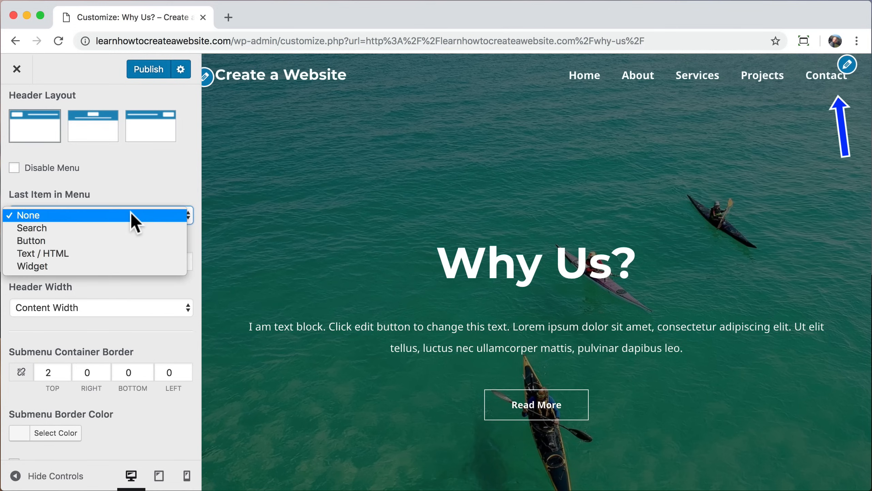
{"action": "left_click", "coordinate": [111, 232]}
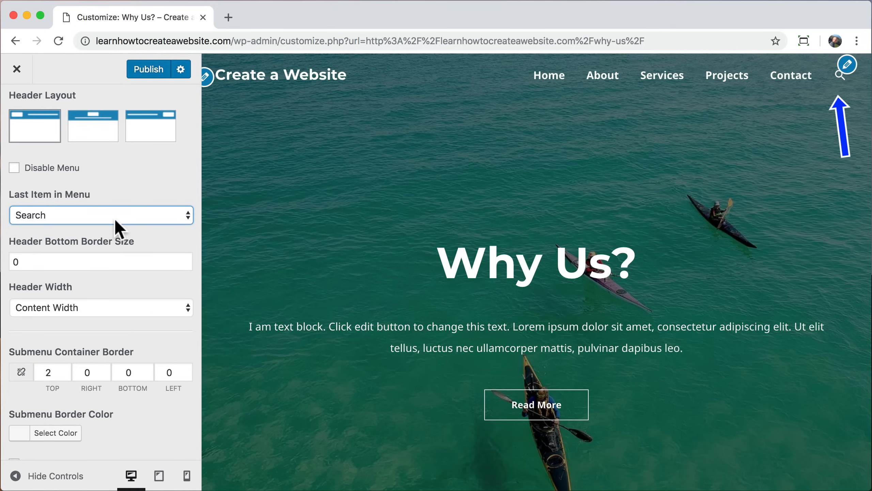
{"action": "left_click", "coordinate": [115, 217]}
{"action": "left_click", "coordinate": [103, 230]}
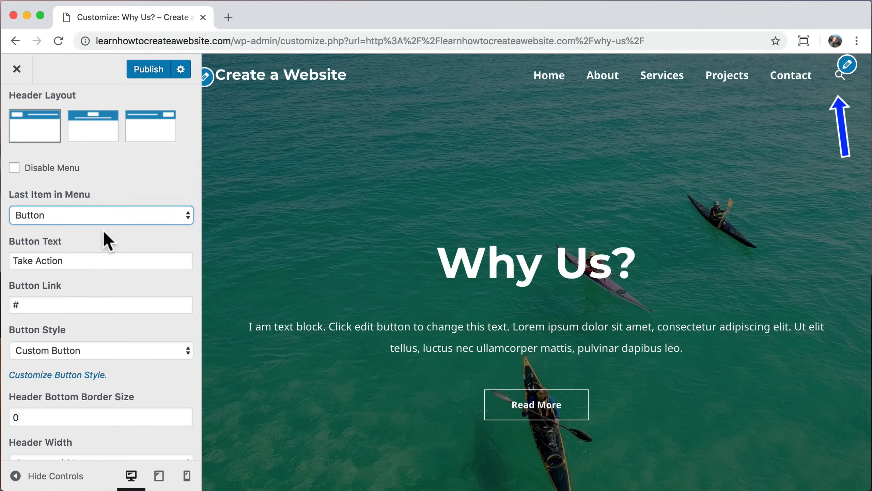
Step: Label the header button Contact and change its link from # to /contact
{"action": "left_click_drag", "start_coordinate": [88, 260], "coordinate": [18, 260]}
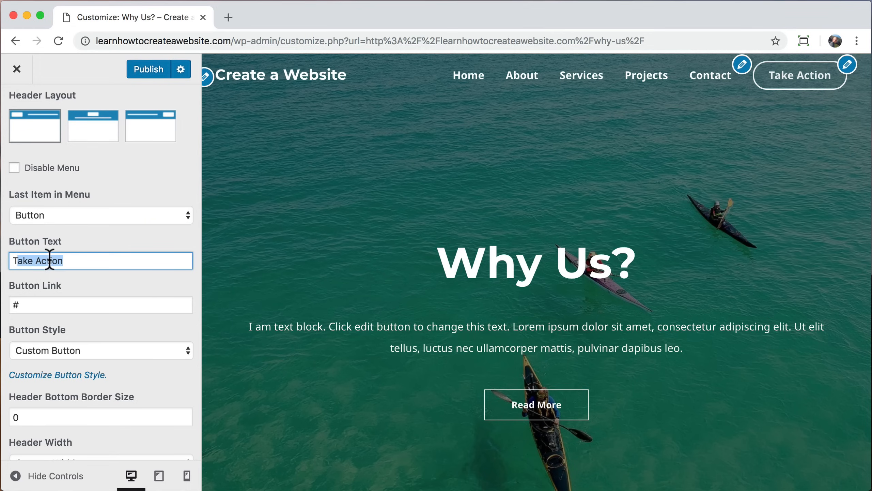
{"action": "type", "text": "Contact"}
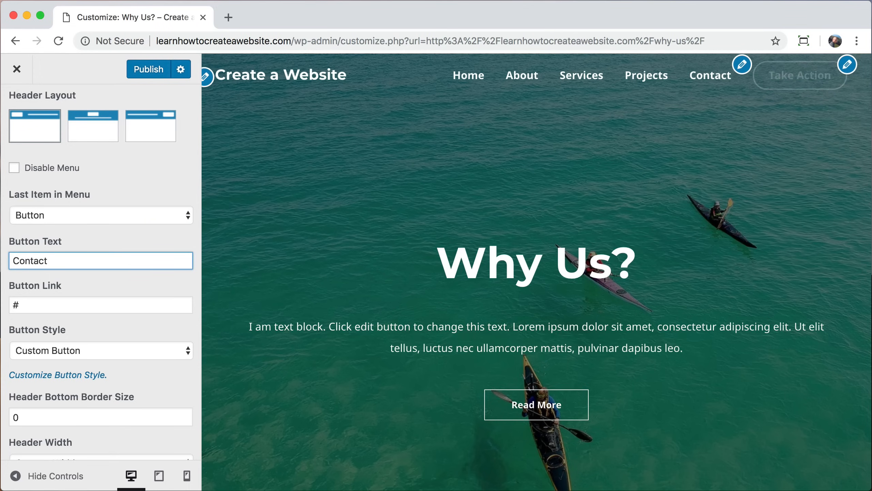
{"action": "left_click", "coordinate": [94, 216]}
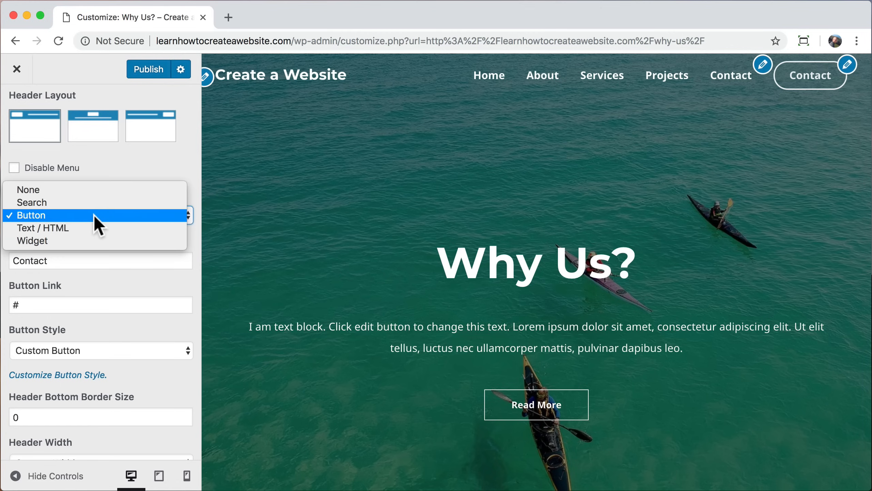
{"action": "left_click", "coordinate": [94, 214]}
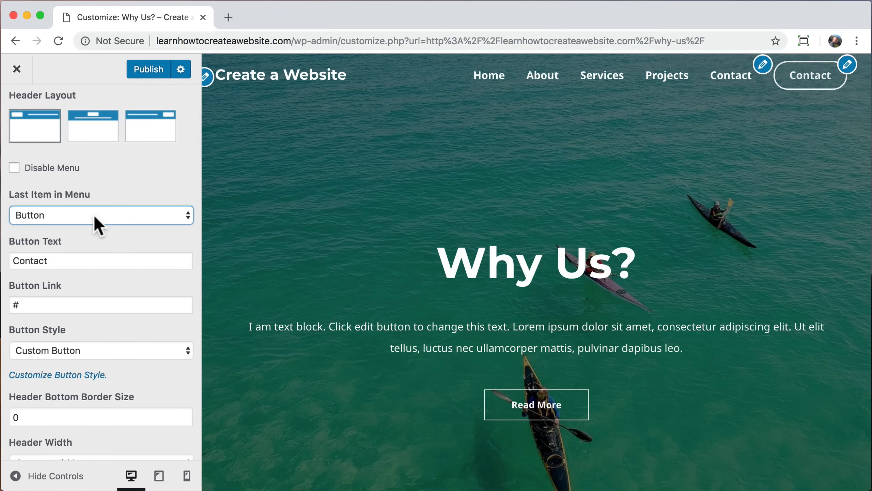
{"action": "left_click", "coordinate": [76, 260]}
{"action": "key", "text": "Tab"}
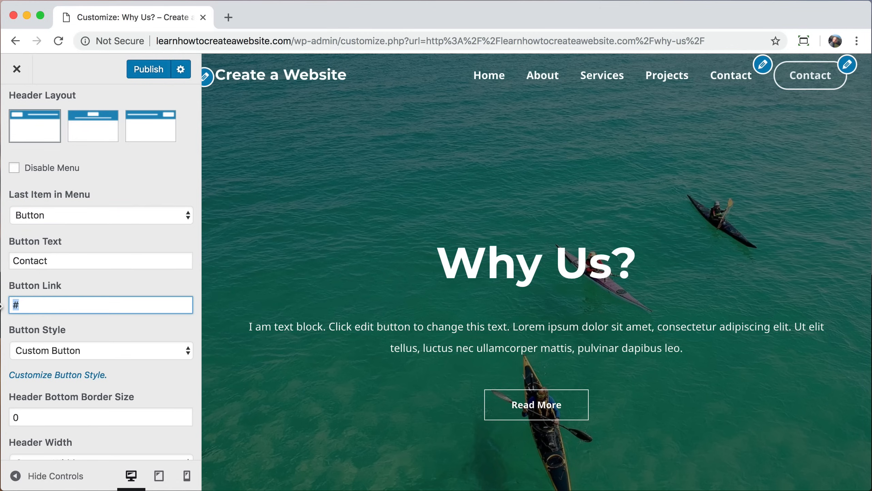
{"action": "type", "text": "/contact"}
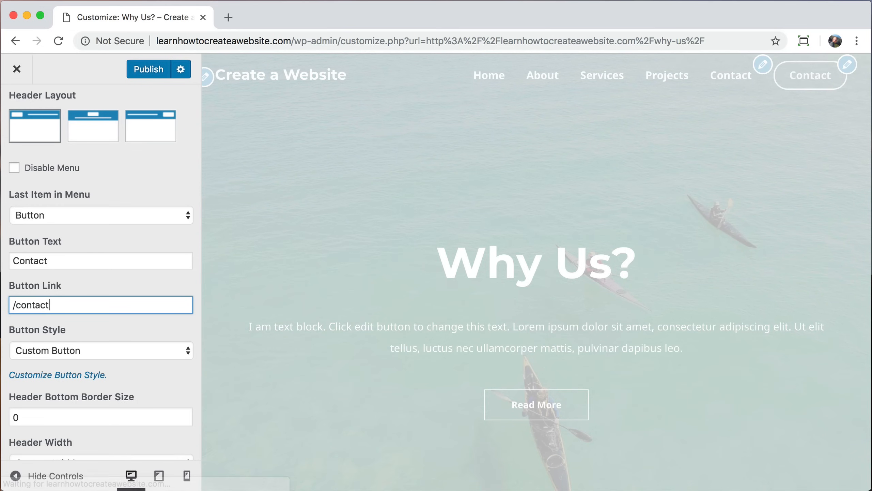
{"action": "scroll", "coordinate": [137, 313], "scroll_direction": "down", "scroll_amount": 2}
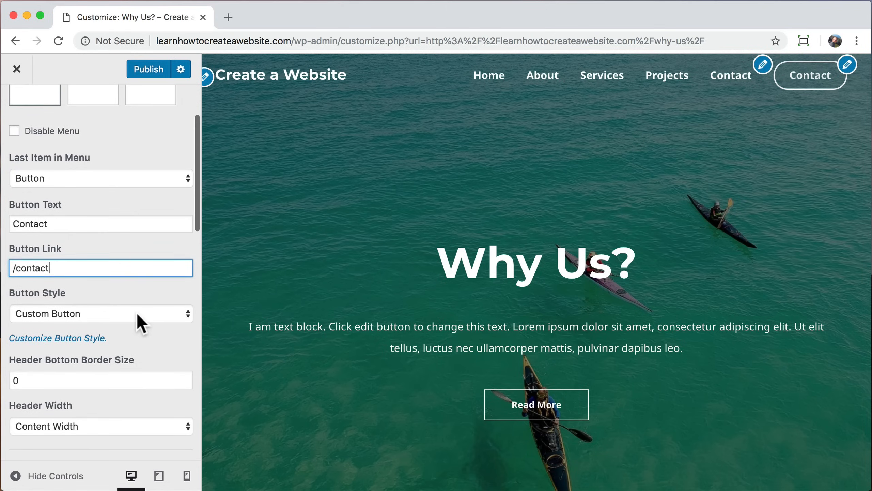
{"action": "key", "text": "Tab"}
Step: Open the Transparent Header Button style settings and clear the background hover colour
{"action": "left_click", "coordinate": [68, 339]}
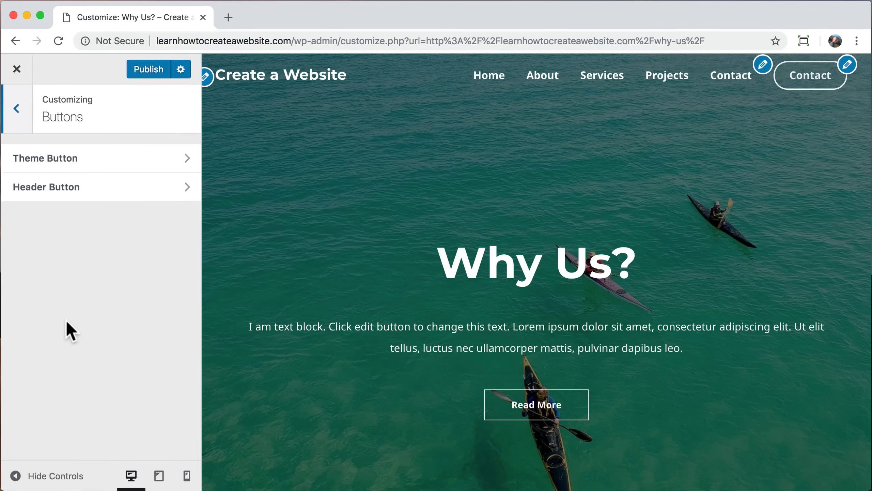
{"action": "left_click", "coordinate": [118, 189]}
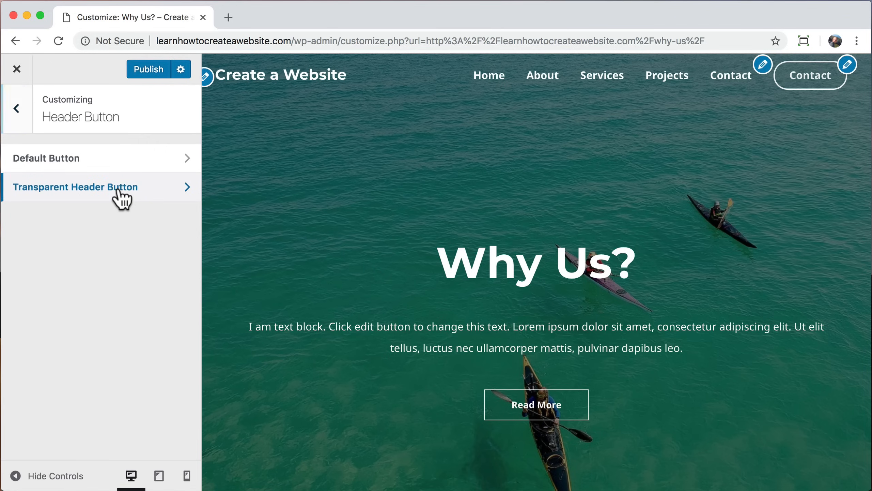
{"action": "left_click", "coordinate": [119, 189]}
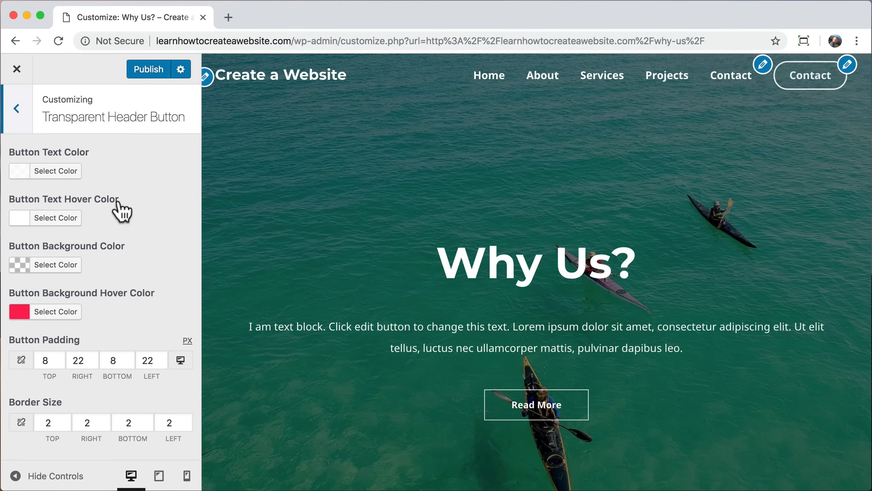
{"action": "left_click", "coordinate": [57, 313]}
{"action": "left_click_drag", "start_coordinate": [65, 338], "coordinate": [31, 338]}
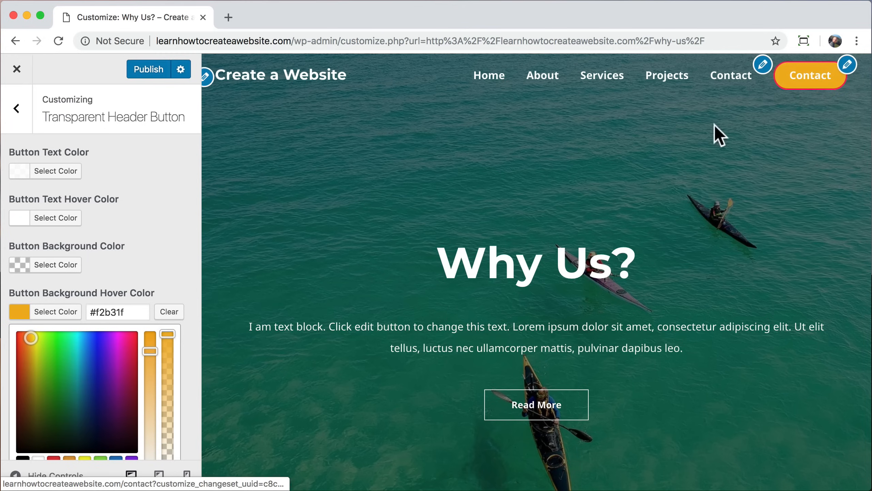
{"action": "left_click", "coordinate": [174, 312]}
Step: Copy the border hover colour's hex code #fb2056
{"action": "scroll", "coordinate": [175, 314], "scroll_direction": "down", "scroll_amount": 3}
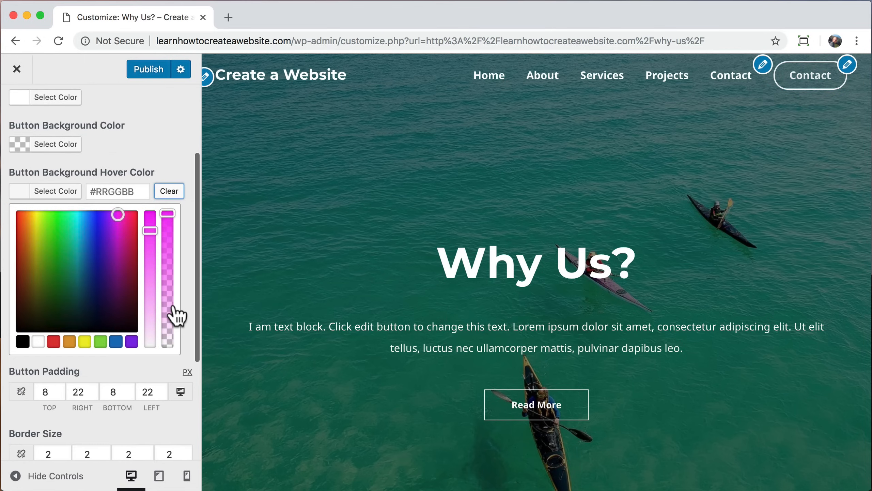
{"action": "scroll", "coordinate": [176, 314], "scroll_direction": "down", "scroll_amount": 5}
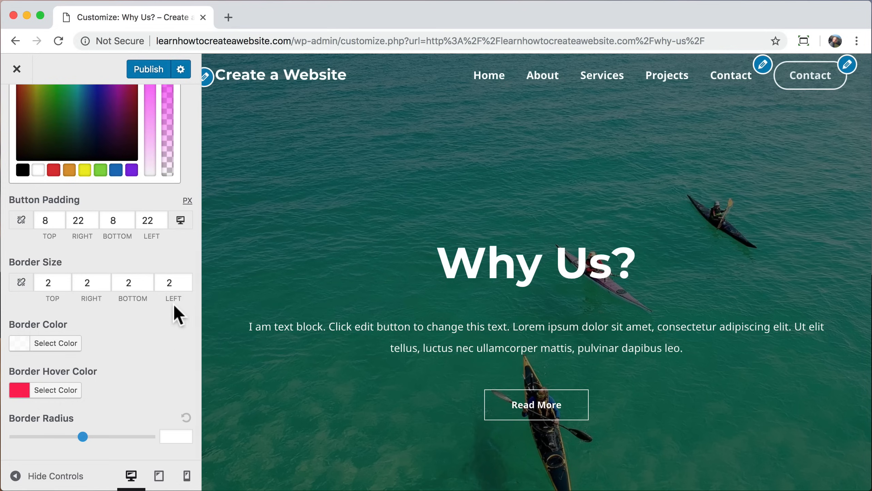
{"action": "left_click", "coordinate": [54, 392]}
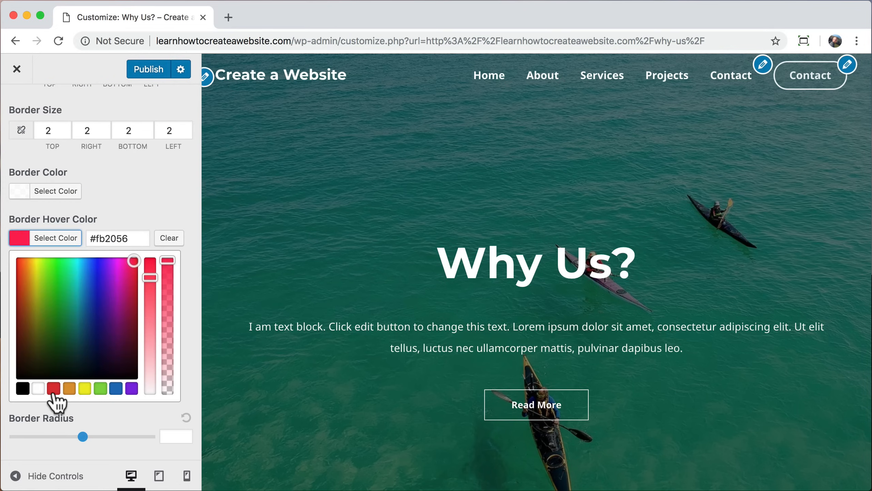
{"action": "double_click", "coordinate": [115, 238]}
{"action": "left_click", "coordinate": [170, 197]}
Step: Paste #fb2056 as the button background hover colour and return to the main customizer panel
{"action": "scroll", "coordinate": [171, 197], "scroll_direction": "up", "scroll_amount": 6}
{"action": "scroll", "coordinate": [171, 197], "scroll_direction": "up", "scroll_amount": 2}
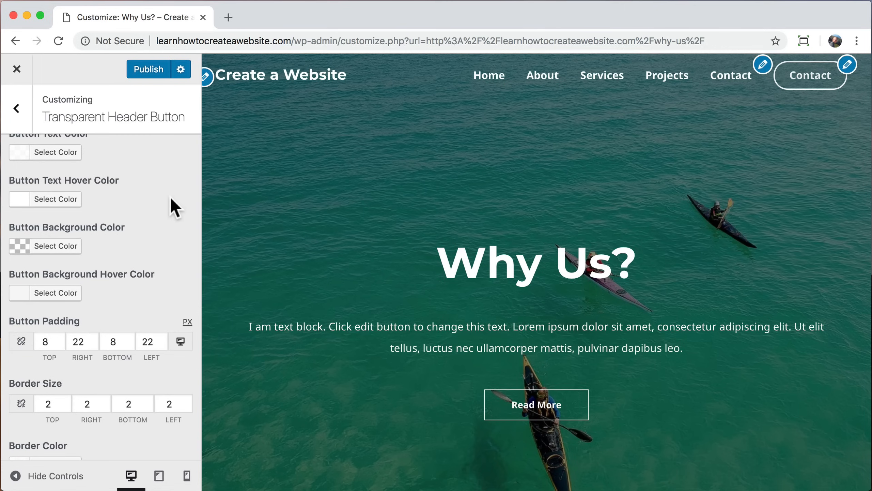
{"action": "scroll", "coordinate": [171, 197], "scroll_direction": "up", "scroll_amount": 1}
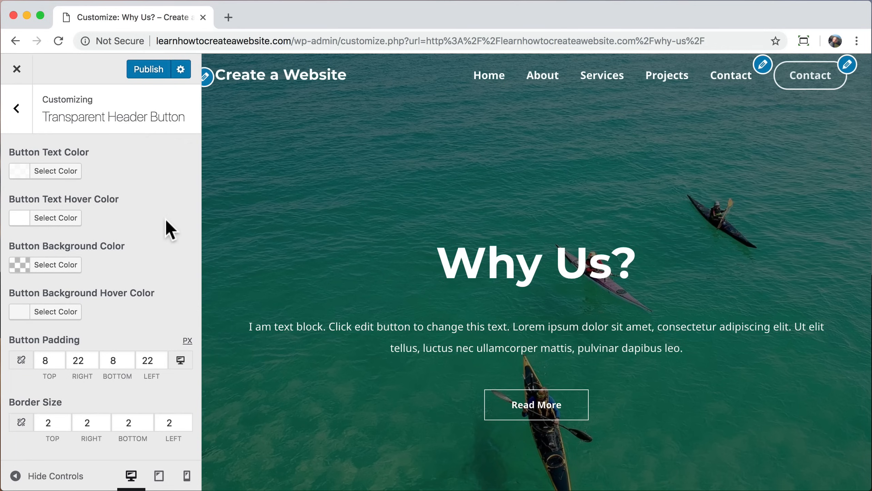
{"action": "scroll", "coordinate": [165, 219], "scroll_direction": "down", "scroll_amount": 1}
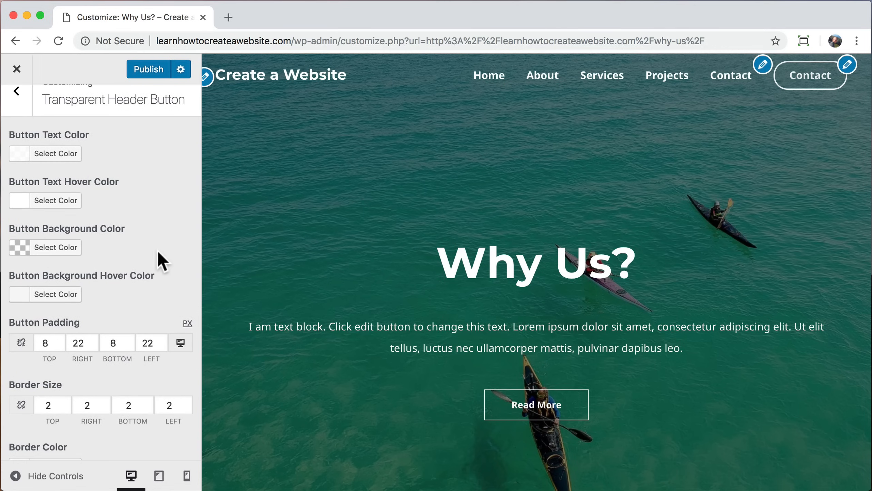
{"action": "left_click", "coordinate": [62, 295]}
{"action": "left_click", "coordinate": [114, 295]}
{"action": "type", "text": "#fb2056"}
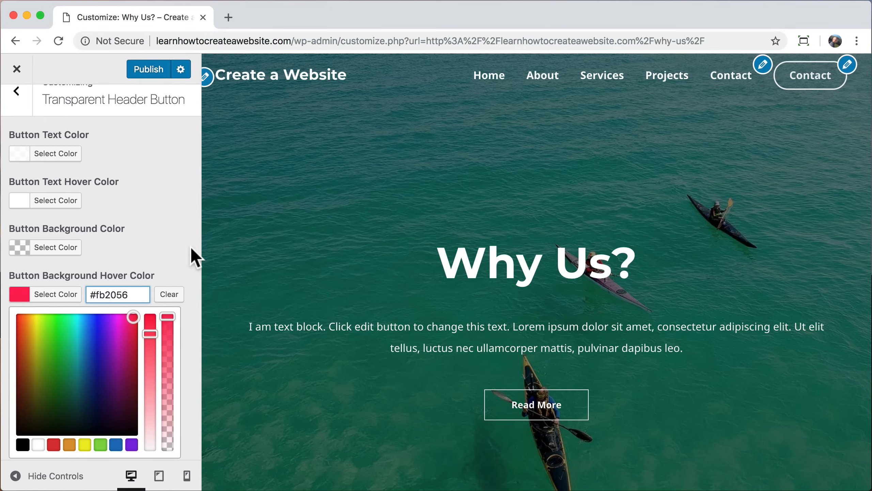
{"action": "scroll", "coordinate": [157, 195], "scroll_direction": "up", "scroll_amount": 1}
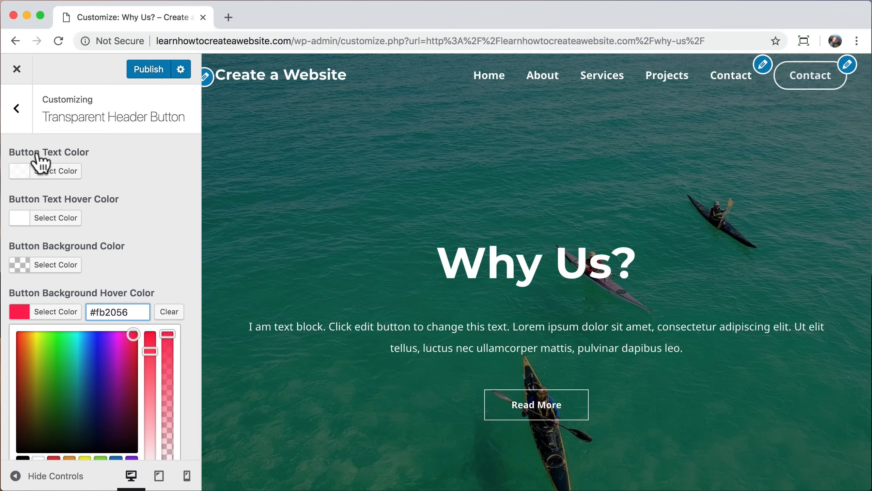
{"action": "left_click", "coordinate": [17, 109]}
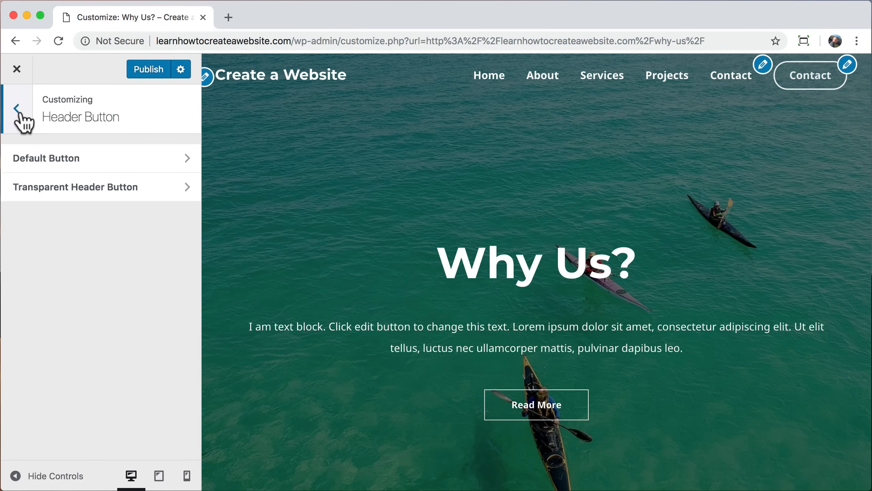
{"action": "left_click", "coordinate": [17, 109]}
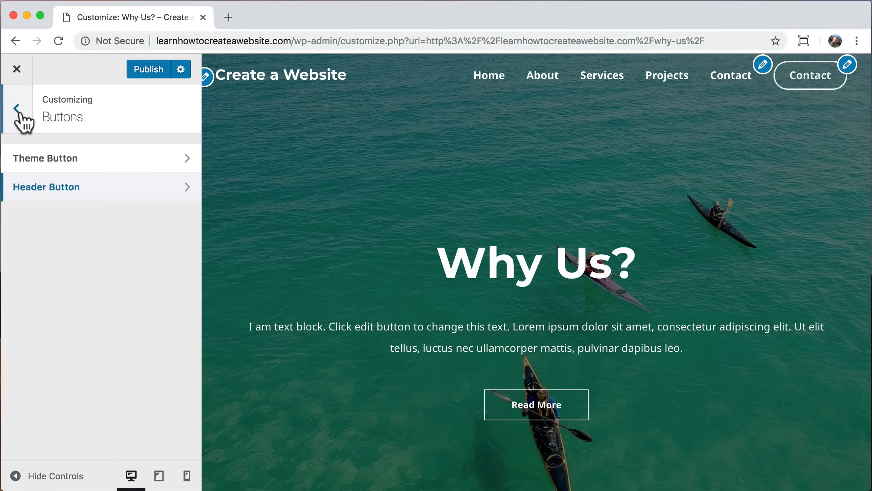
{"action": "left_click", "coordinate": [17, 110]}
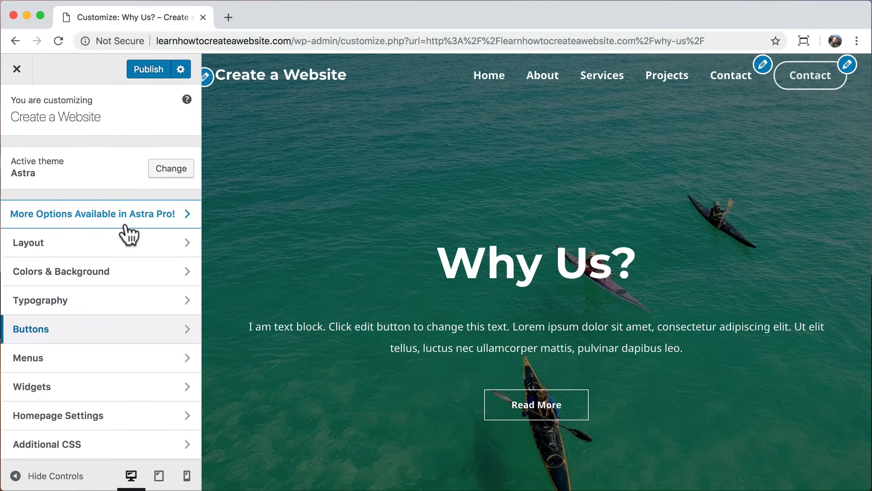
Step: Remove the Contact item from the primary menu
{"action": "left_click", "coordinate": [131, 358]}
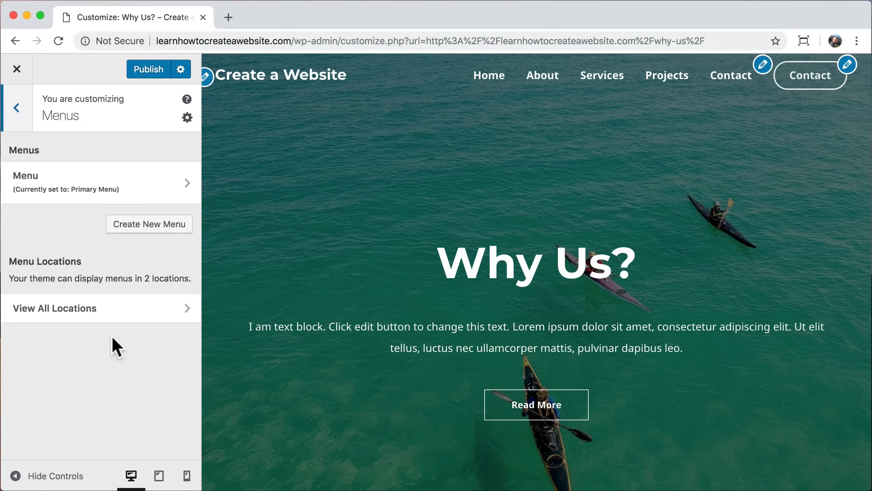
{"action": "left_click", "coordinate": [134, 183]}
{"action": "left_click", "coordinate": [181, 312]}
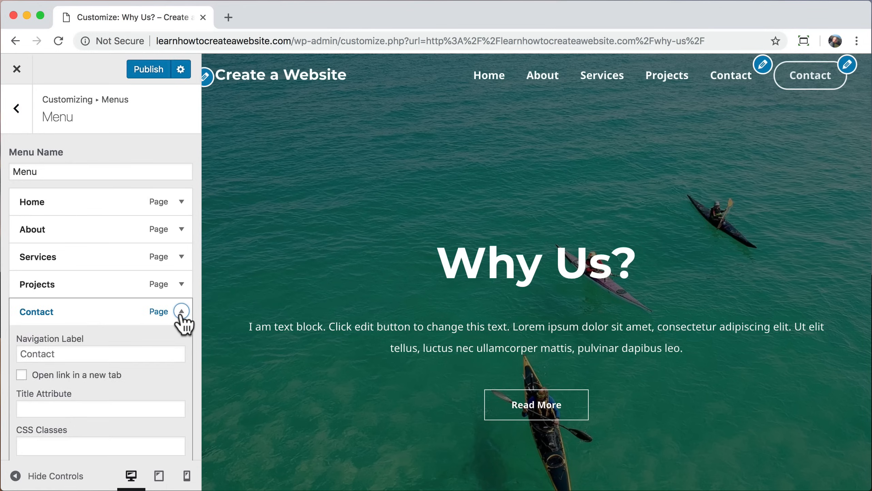
{"action": "scroll", "coordinate": [184, 323], "scroll_direction": "down", "scroll_amount": 8}
{"action": "left_click", "coordinate": [34, 341]}
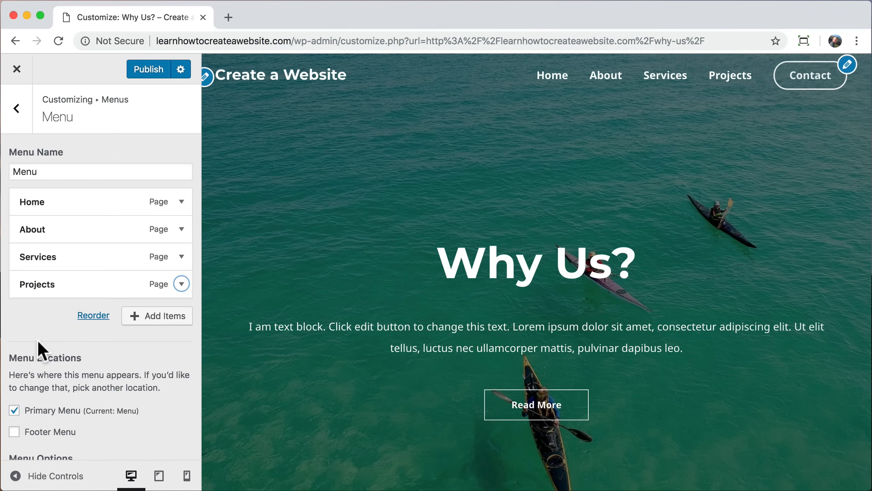
Step: Publish the changes, close the customizer and open the Contact page from the header button
{"action": "left_click", "coordinate": [147, 73]}
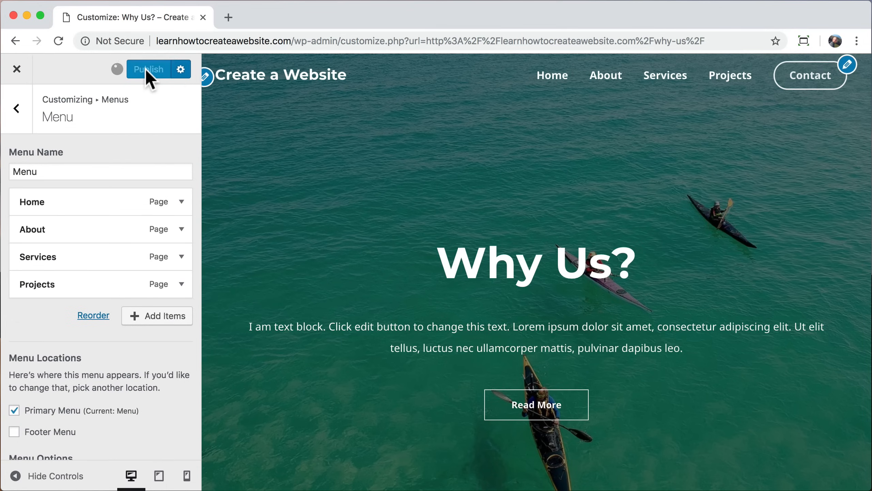
{"action": "left_click", "coordinate": [17, 69]}
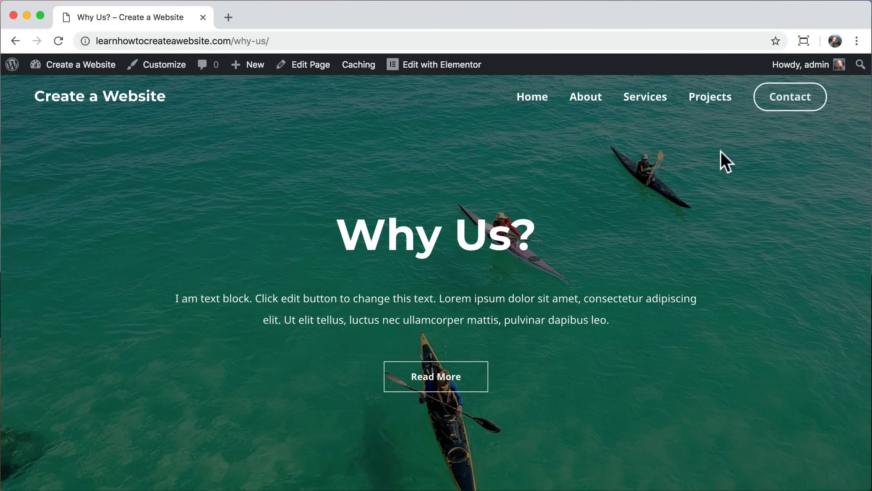
{"action": "left_click", "coordinate": [791, 103]}
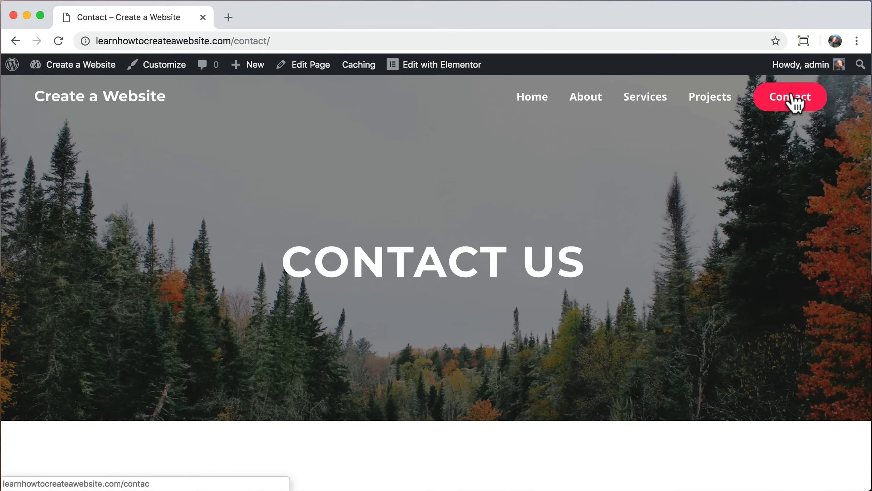
{"action": "left_click", "coordinate": [527, 106]}
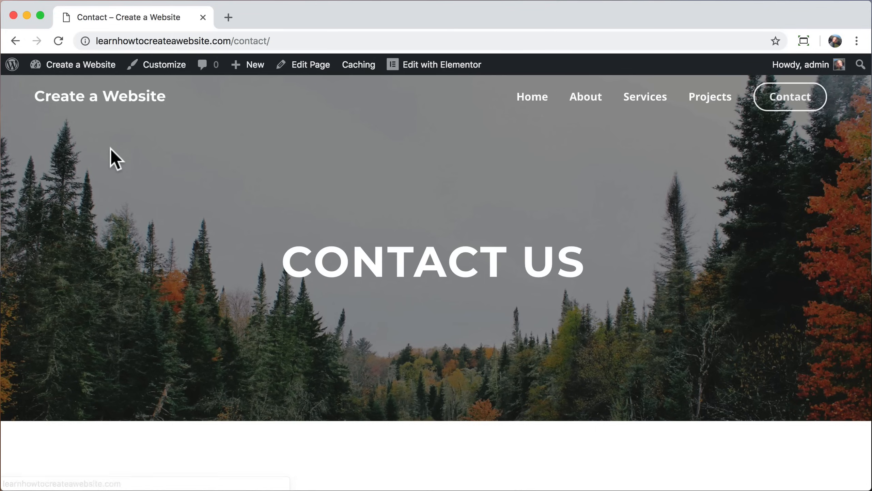
Step: Open logomakr.com in a new tab and dismiss the intro video and tour tip
{"action": "left_click", "coordinate": [228, 17]}
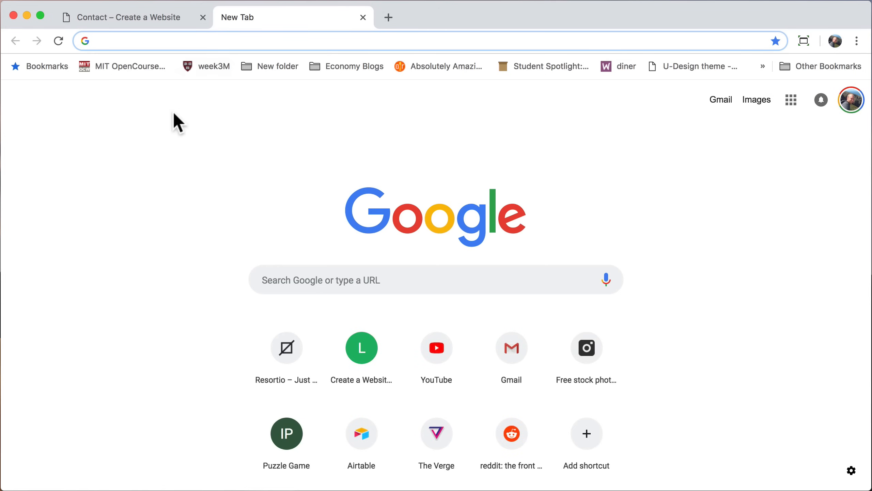
{"action": "type", "text": "logomakr"}
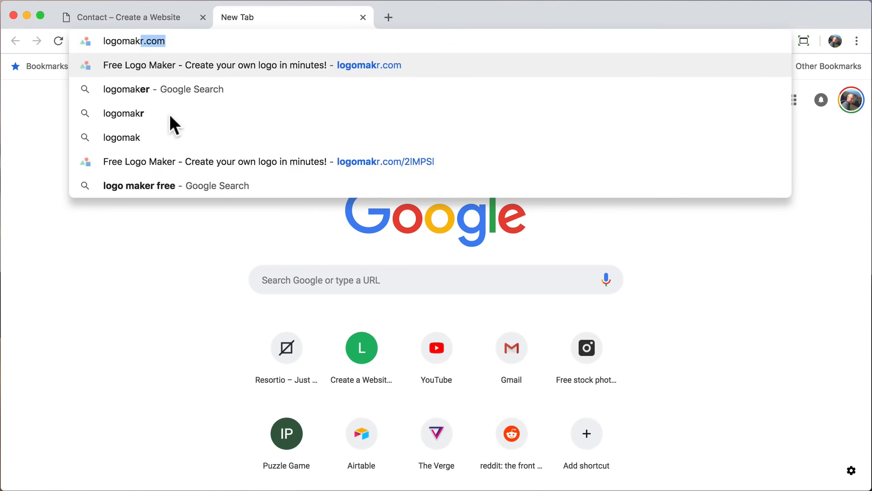
{"action": "type", "text": ".com"}
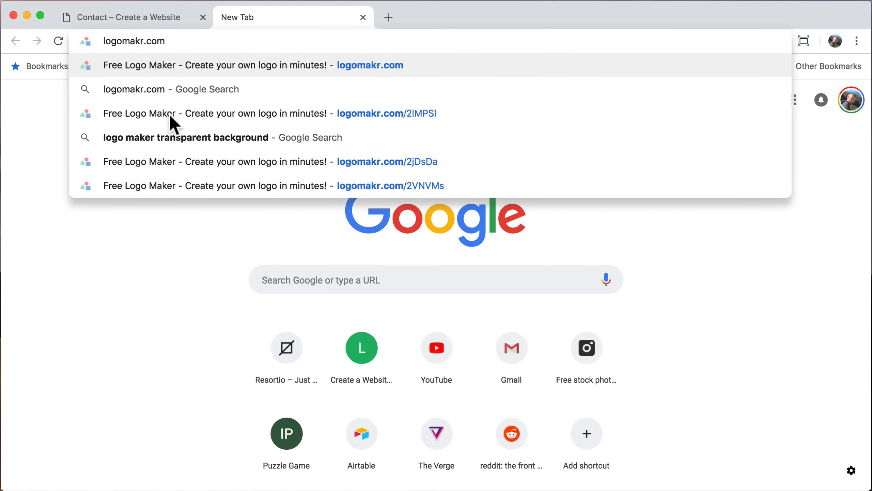
{"action": "key", "text": "Return"}
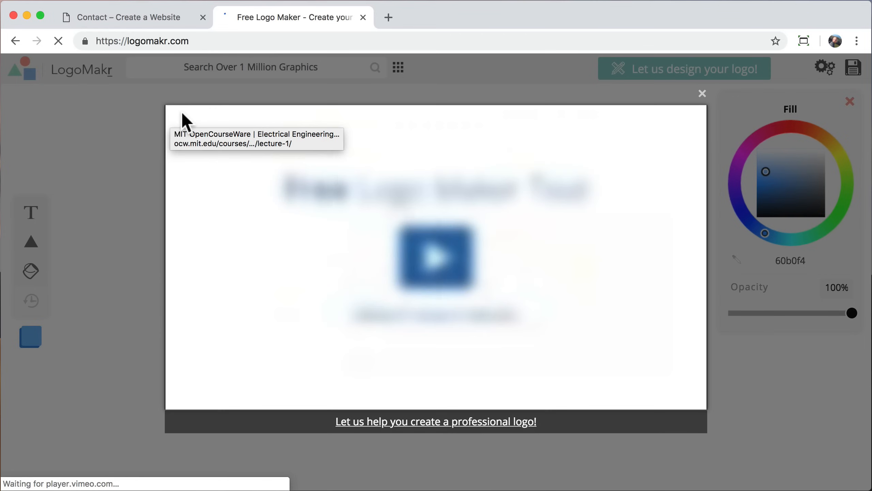
{"action": "left_click", "coordinate": [702, 94]}
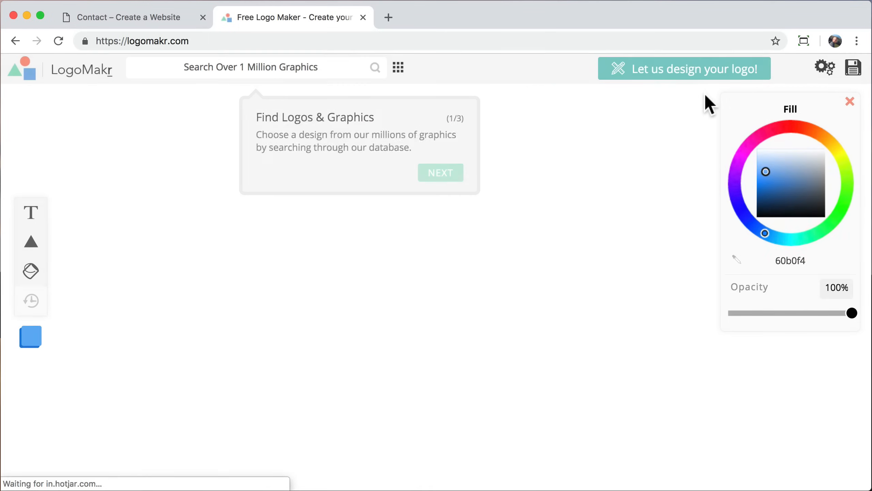
{"action": "left_click", "coordinate": [613, 124]}
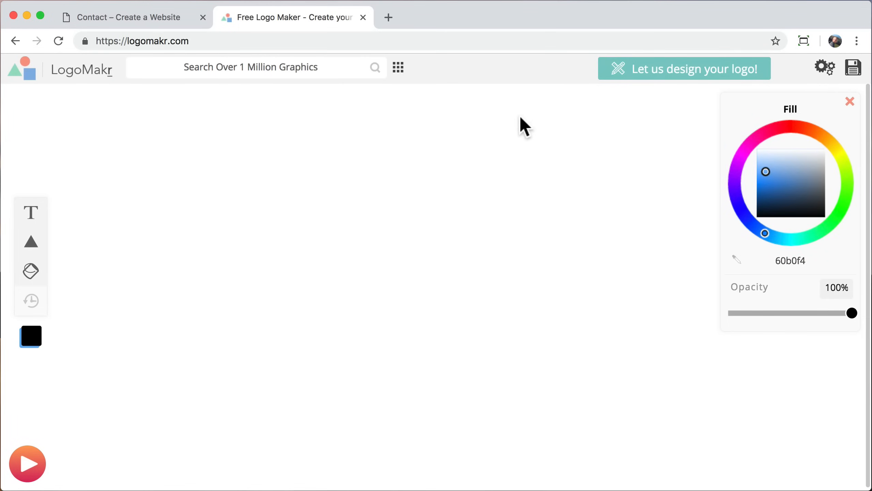
Step: Search the graphics for mountains and place a jagged mountain icon on the canvas
{"action": "left_click", "coordinate": [308, 63]}
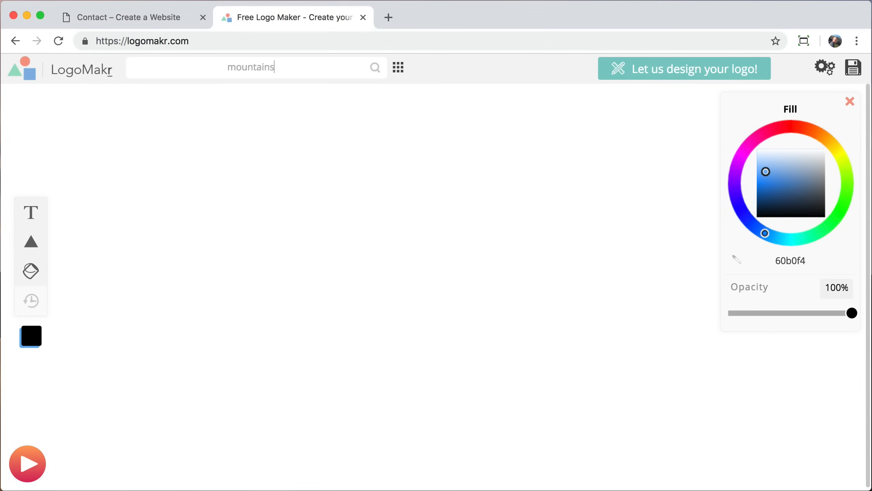
{"action": "key", "text": "Return"}
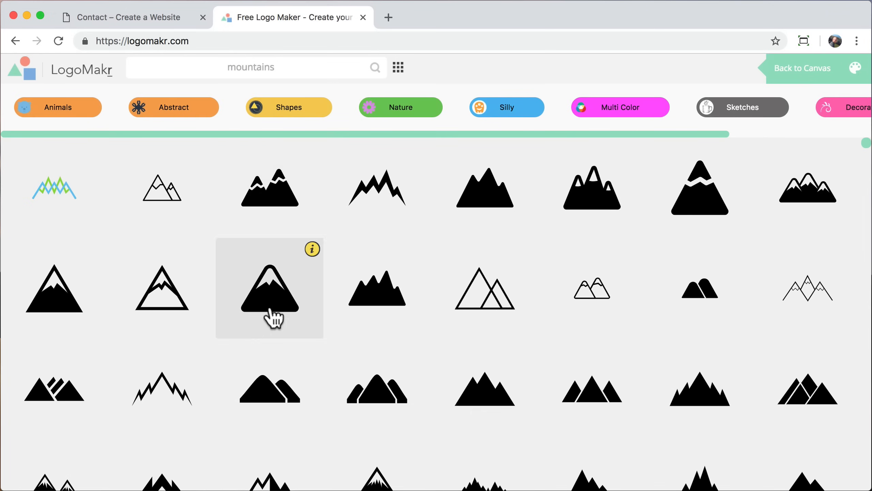
{"action": "scroll", "coordinate": [245, 326], "scroll_direction": "down", "scroll_amount": 10}
{"action": "scroll", "coordinate": [246, 327], "scroll_direction": "down", "scroll_amount": 10}
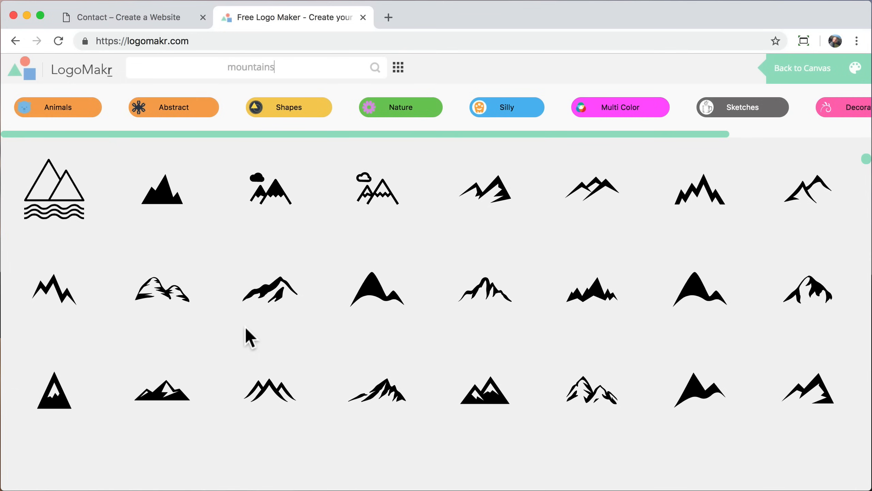
{"action": "left_click", "coordinate": [384, 395]}
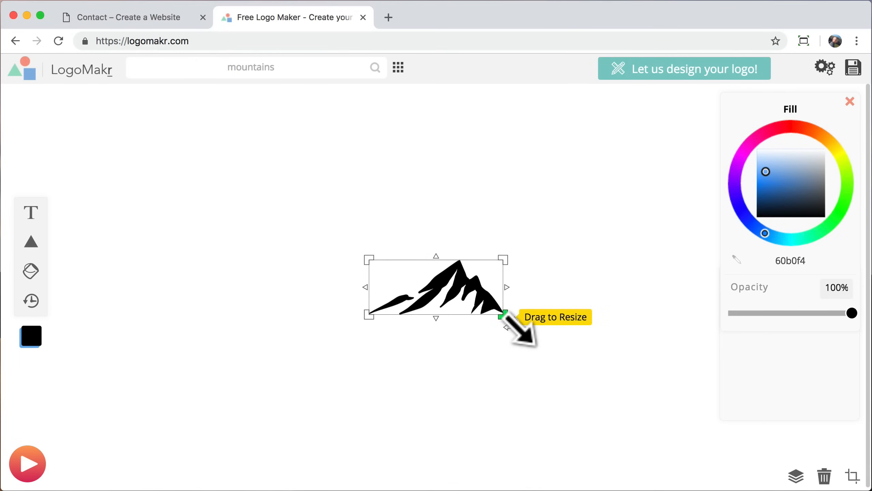
Step: Resize the mountain icon to about 220 by 90 px and move it to the top-left
{"action": "left_click_drag", "start_coordinate": [504, 315], "coordinate": [658, 382]}
{"action": "left_click_drag", "start_coordinate": [574, 333], "coordinate": [305, 261]}
{"action": "left_click_drag", "start_coordinate": [385, 303], "coordinate": [253, 249]}
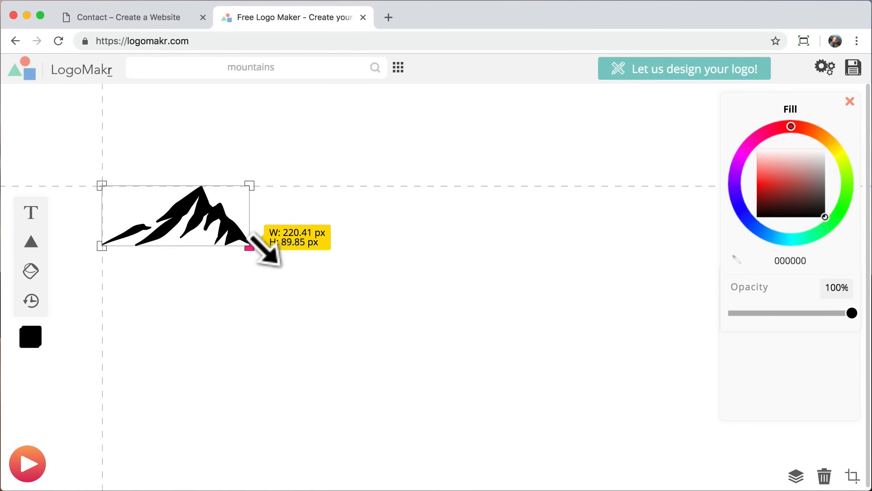
{"action": "left_click_drag", "start_coordinate": [258, 178], "coordinate": [281, 307]}
{"action": "key", "text": "super+z"}
{"action": "left_click", "coordinate": [281, 305]}
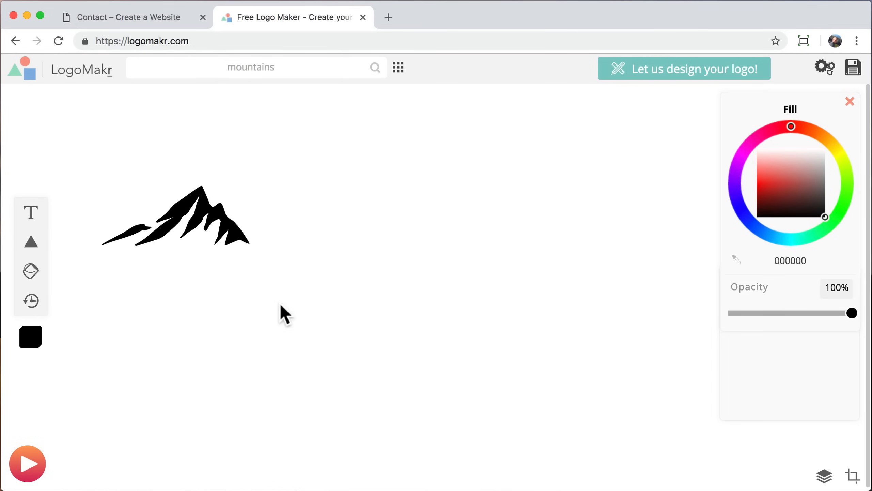
Step: Add black 'The Mountain' text level with the mountain icon
{"action": "left_click", "coordinate": [32, 220]}
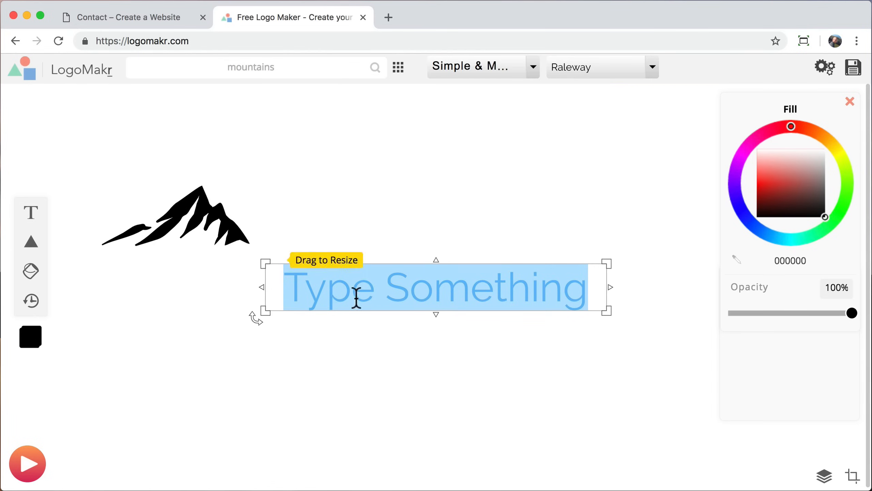
{"action": "type", "text": "The Mountain"}
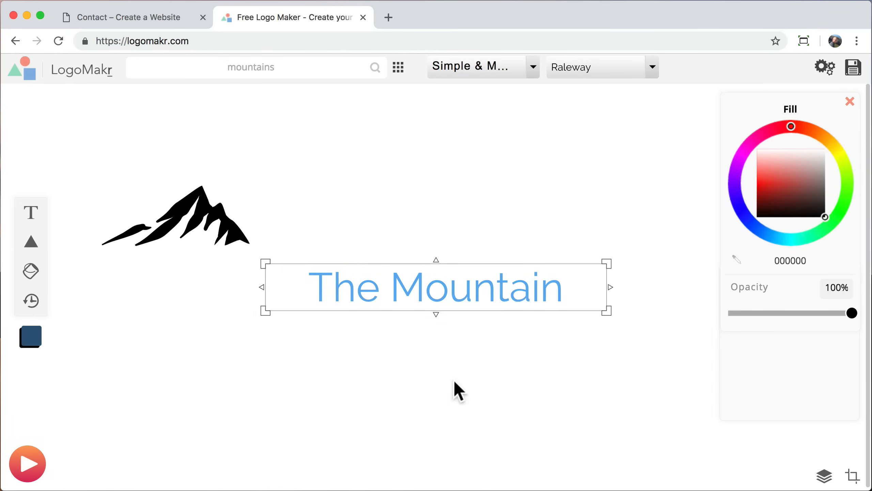
{"action": "left_click", "coordinate": [463, 403]}
{"action": "left_click", "coordinate": [485, 287]}
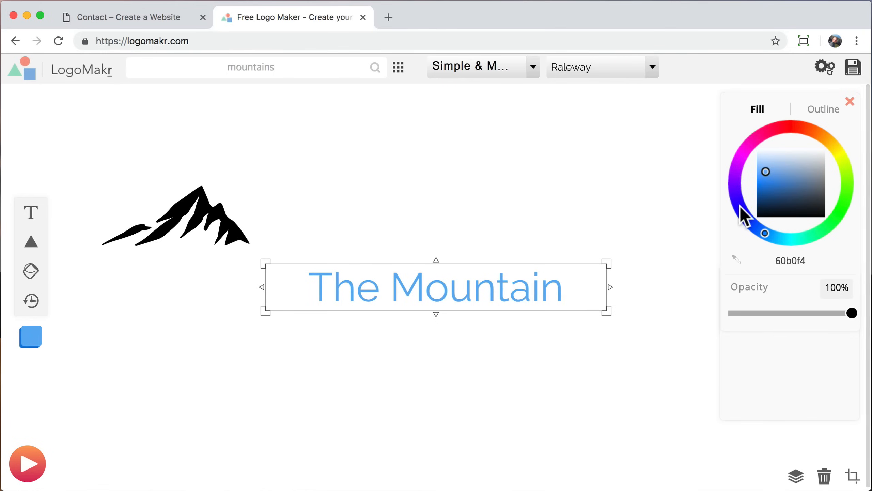
{"action": "left_click_drag", "start_coordinate": [766, 216], "coordinate": [841, 234]}
{"action": "left_click_drag", "start_coordinate": [459, 289], "coordinate": [460, 234]}
Step: Shrink the mountain icon and nudge it into place left of the text
{"action": "left_click", "coordinate": [238, 237]}
{"action": "left_click_drag", "start_coordinate": [252, 246], "coordinate": [275, 244]}
{"action": "left_click", "coordinate": [357, 318]}
{"action": "left_click", "coordinate": [210, 244]}
{"action": "left_click_drag", "start_coordinate": [208, 247], "coordinate": [223, 241]}
{"action": "key", "text": "Left"}
{"action": "key", "text": "Left"}
{"action": "key", "text": "Left"}
{"action": "key", "text": "Left"}
{"action": "key", "text": "Left"}
{"action": "key", "text": "Up"}
{"action": "left_click", "coordinate": [464, 324]}
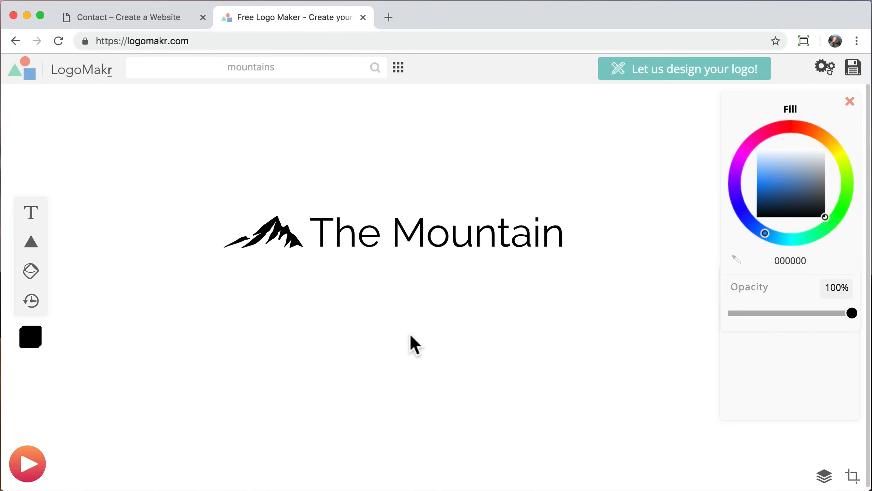
Step: Add a circle, send it behind the text, and stretch it into a wide ellipse
{"action": "mouse_move", "coordinate": [31, 246]}
{"action": "left_click", "coordinate": [61, 222]}
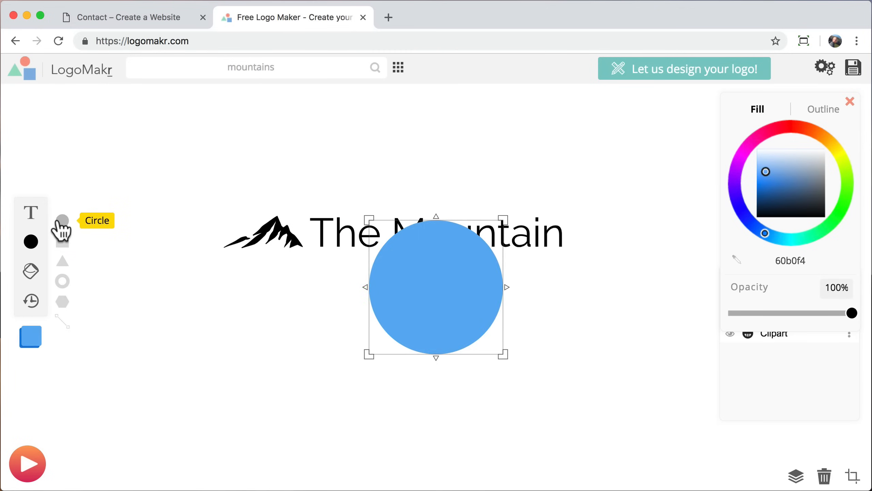
{"action": "left_click_drag", "start_coordinate": [403, 248], "coordinate": [395, 226]}
{"action": "right_click", "coordinate": [400, 210]}
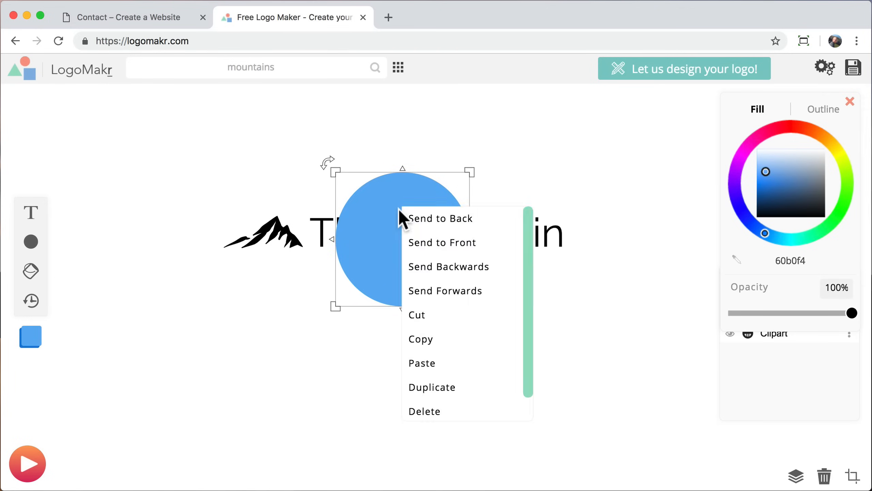
{"action": "left_click", "coordinate": [433, 220]}
{"action": "left_click_drag", "start_coordinate": [473, 239], "coordinate": [598, 238]}
{"action": "left_click_drag", "start_coordinate": [329, 254], "coordinate": [203, 253]}
Step: Recolour the ellipse from bright blue 00b6ff to a near-white fill
{"action": "left_click", "coordinate": [792, 152]}
{"action": "left_click", "coordinate": [773, 237]}
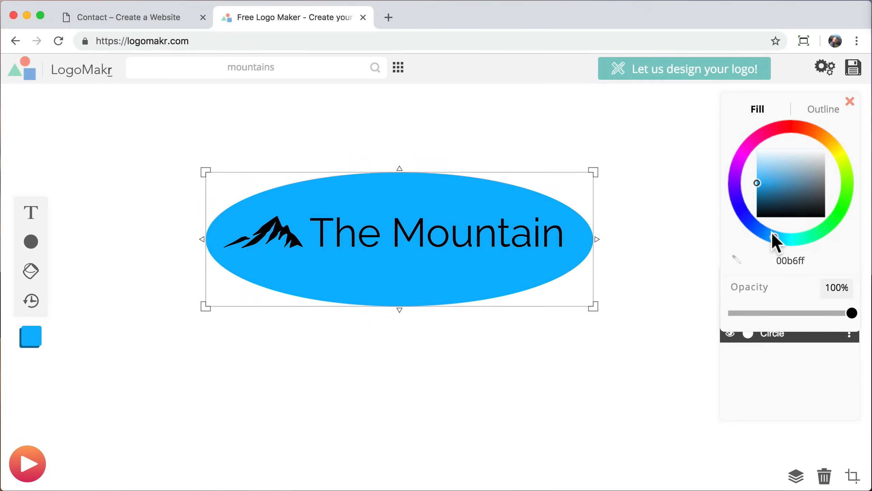
{"action": "left_click_drag", "start_coordinate": [771, 232], "coordinate": [783, 242]}
{"action": "mouse_move", "coordinate": [775, 202]}
{"action": "left_mouse_down"}
{"action": "mouse_move", "coordinate": [762, 179]}
{"action": "mouse_move", "coordinate": [768, 153]}
{"action": "left_mouse_up"}
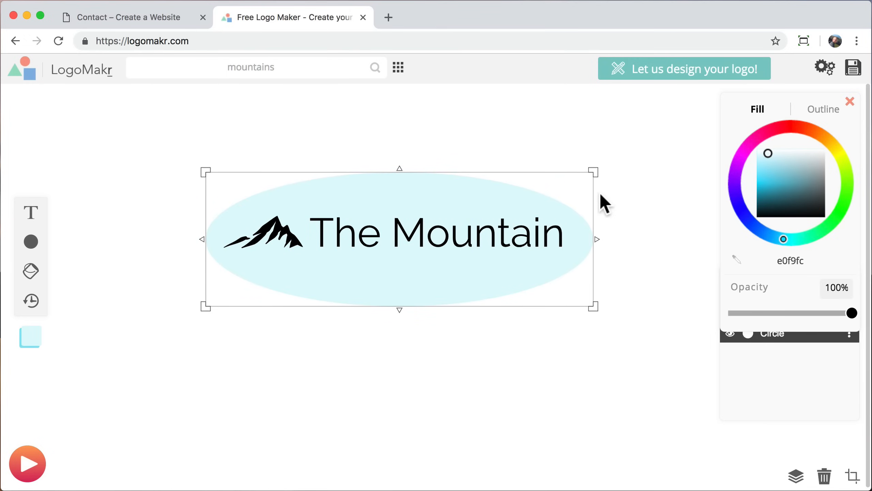
Step: Delete the ellipse and the 'The Mountain' text, keeping only the mountain icon
{"action": "right_click", "coordinate": [448, 190]}
{"action": "left_click", "coordinate": [492, 392]}
{"action": "left_click", "coordinate": [459, 236]}
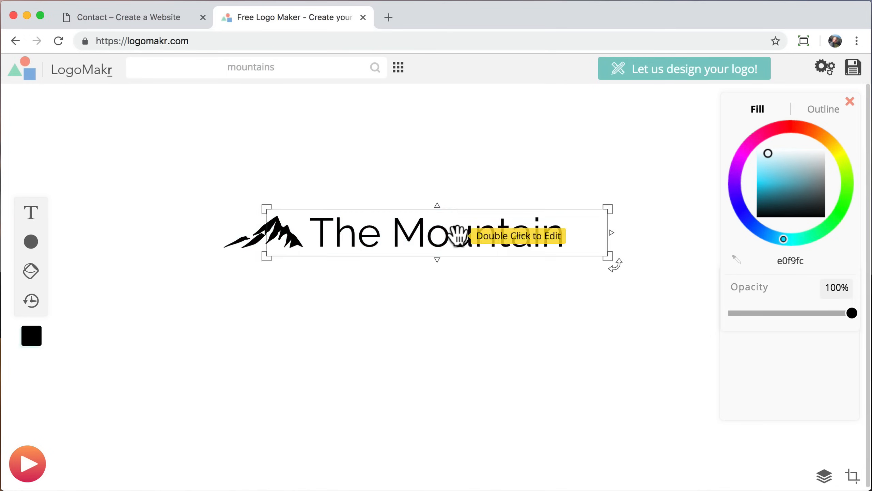
{"action": "left_click_drag", "start_coordinate": [352, 234], "coordinate": [370, 312]}
{"action": "right_click", "coordinate": [376, 316]}
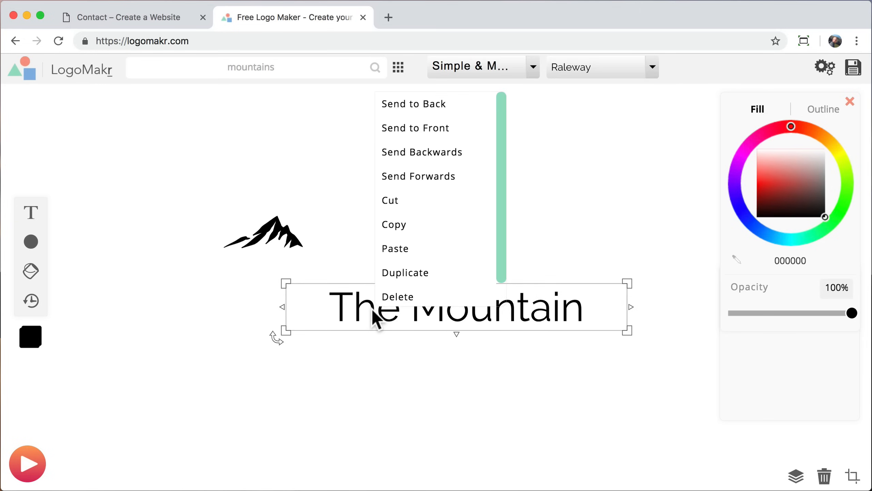
{"action": "left_click", "coordinate": [398, 296]}
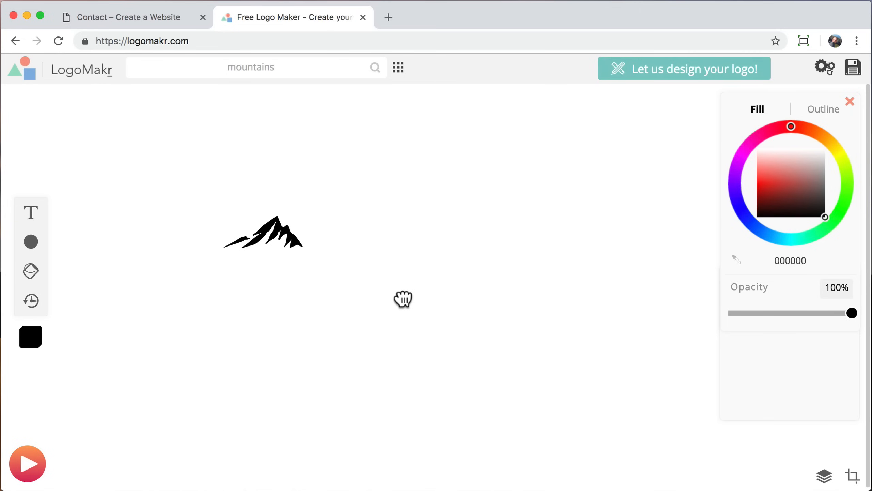
Step: Enlarge the mountain icon and move it up-left on the LogoMakr canvas
{"action": "left_click", "coordinate": [292, 240]}
{"action": "left_click_drag", "start_coordinate": [311, 255], "coordinate": [626, 394]}
{"action": "left_click_drag", "start_coordinate": [502, 321], "coordinate": [448, 289]}
{"action": "left_click", "coordinate": [613, 264]}
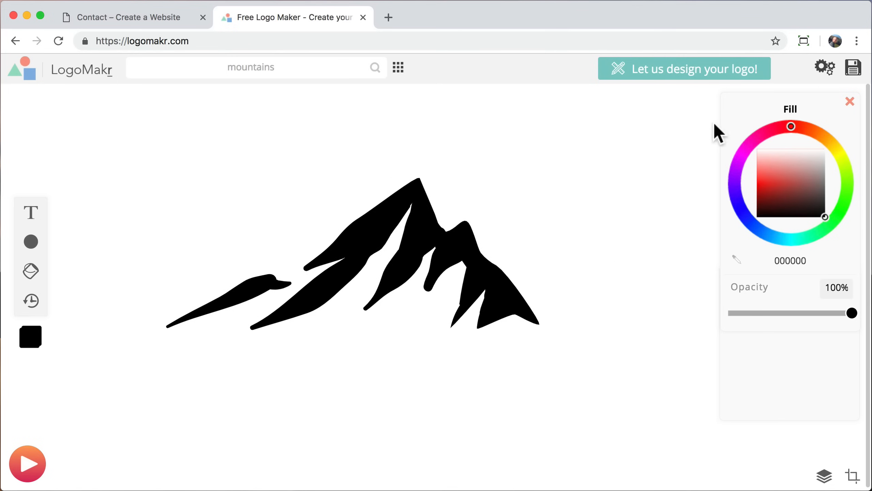
Step: Download the black mountain logo as a low-resolution file named logo-blk.png
{"action": "left_click", "coordinate": [853, 66]}
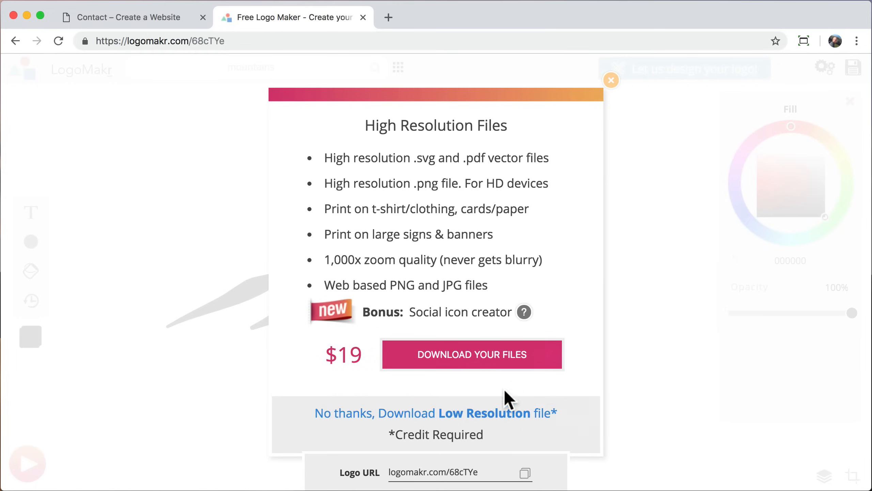
{"action": "left_click", "coordinate": [456, 416]}
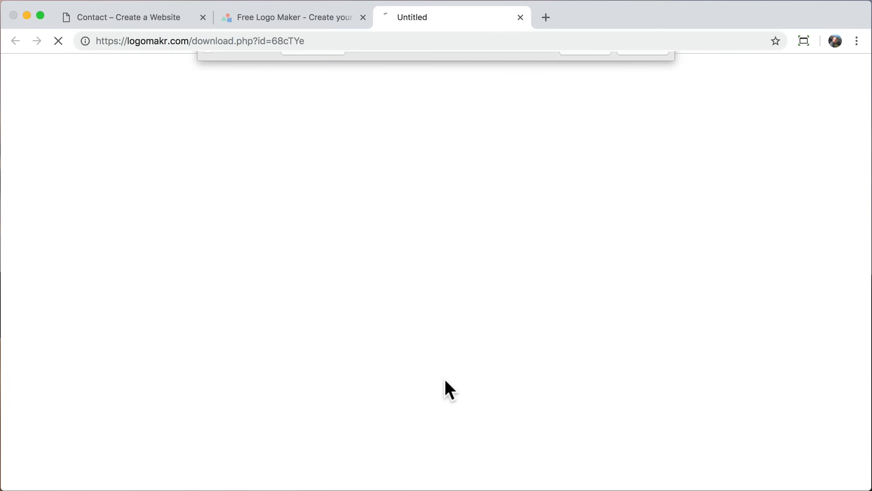
{"action": "type", "text": "logo"}
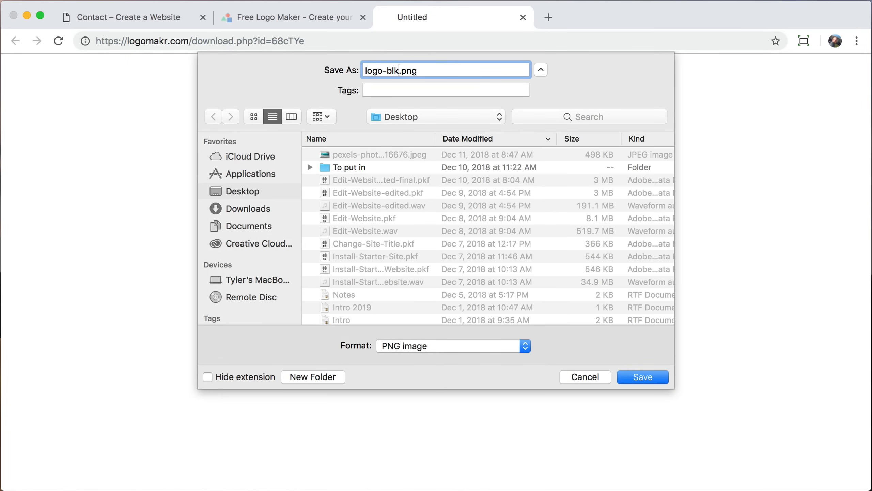
{"action": "type", "text": "-blk"}
{"action": "key", "text": "Return"}
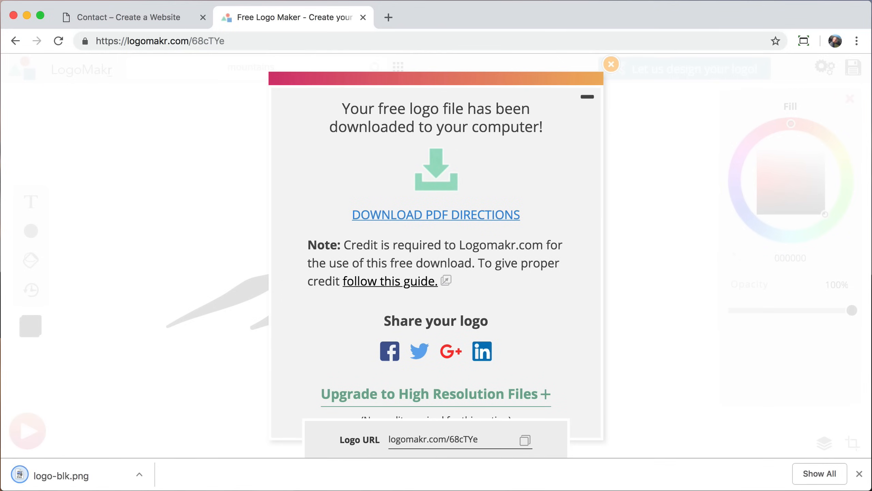
{"action": "left_click", "coordinate": [611, 64]}
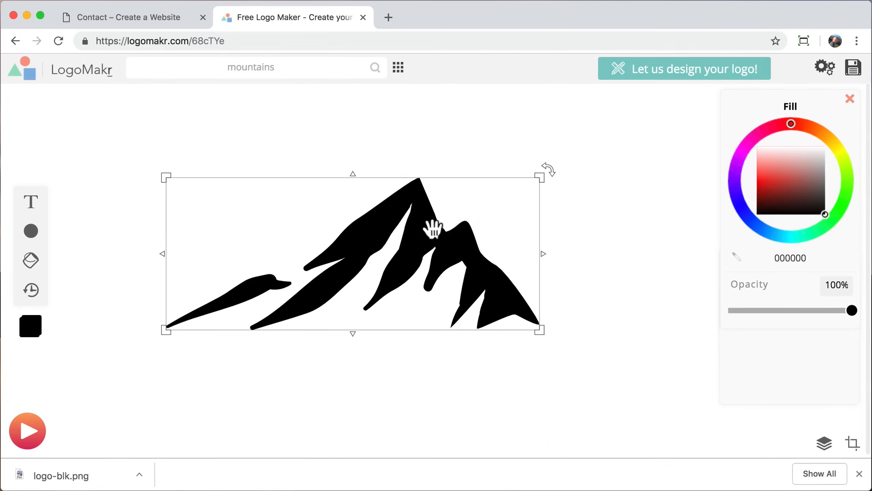
Step: Make the mountain white, download it as logo.png, and close LogoMakr
{"action": "left_click_drag", "start_coordinate": [777, 181], "coordinate": [845, 123]}
{"action": "left_click", "coordinate": [647, 244]}
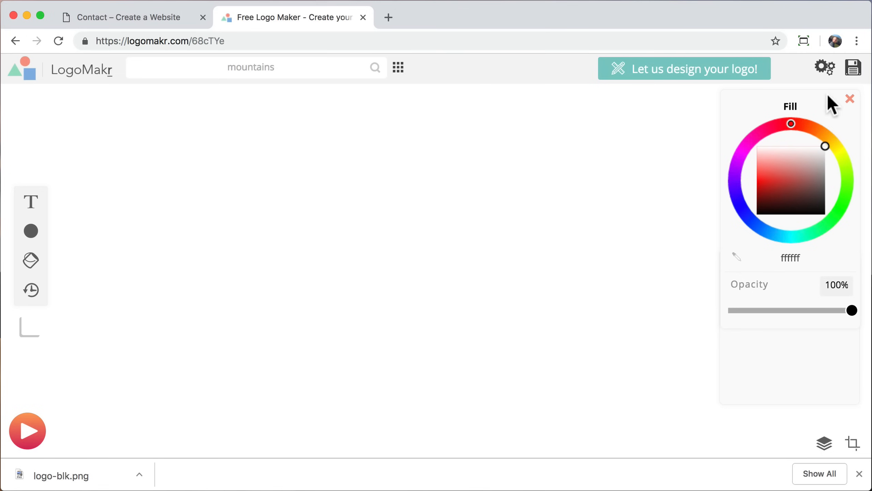
{"action": "left_click", "coordinate": [853, 70]}
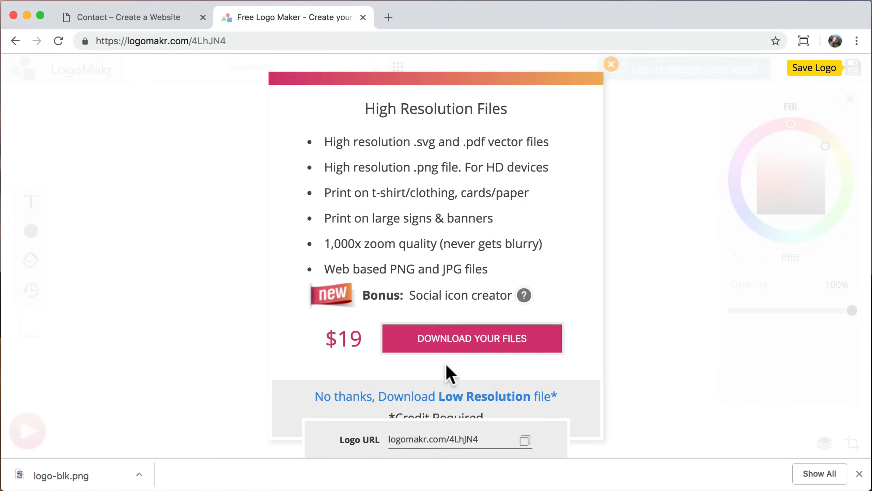
{"action": "left_click", "coordinate": [428, 398]}
{"action": "type", "text": "logo"}
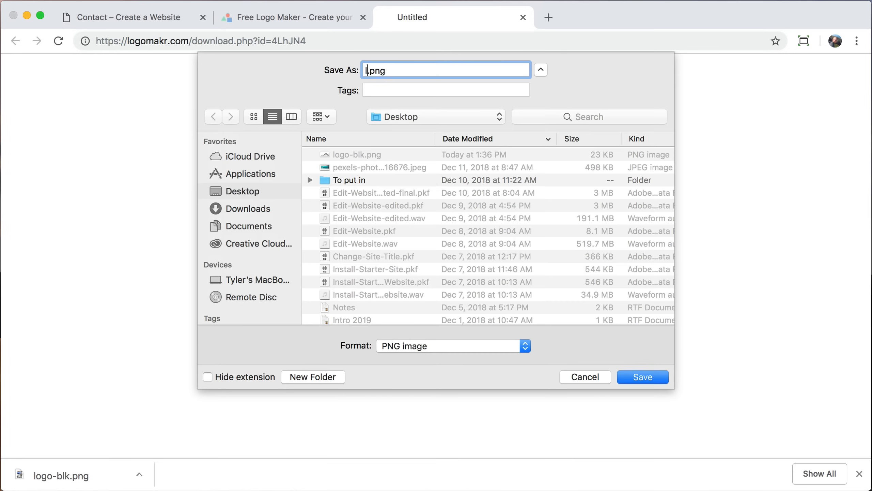
{"action": "key", "text": "Return"}
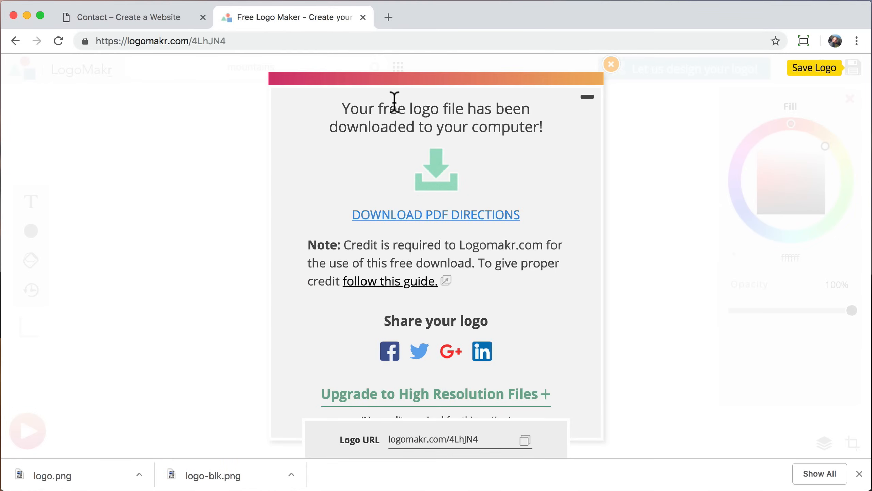
{"action": "left_click", "coordinate": [363, 17]}
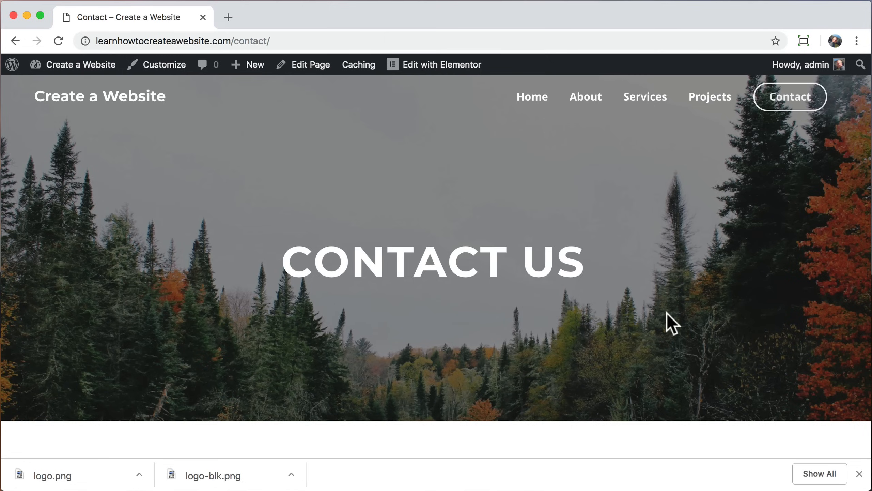
Step: From the site's home page, go to the Customizer's Header > Site Identity settings
{"action": "left_click", "coordinate": [860, 474]}
{"action": "left_click", "coordinate": [126, 102]}
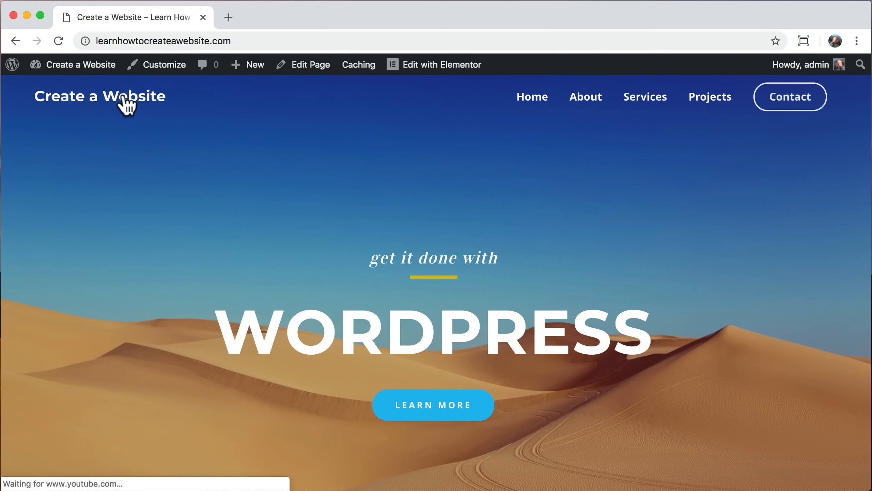
{"action": "left_click", "coordinate": [167, 65]}
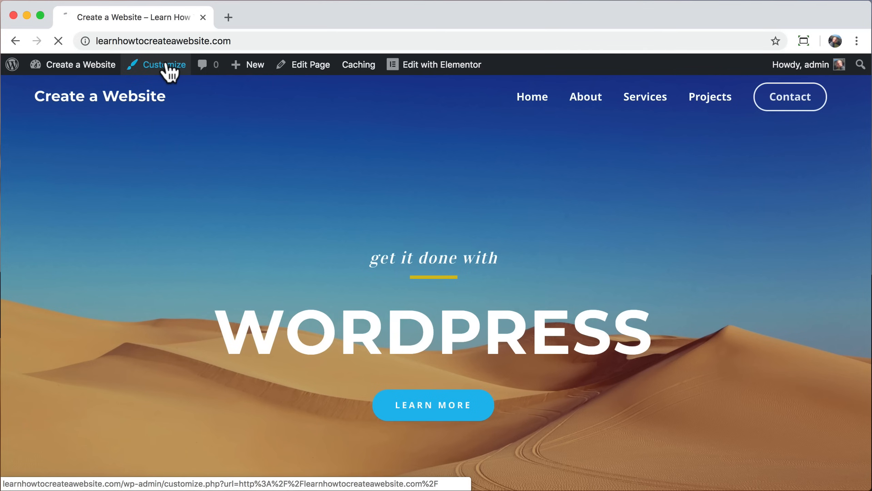
{"action": "left_click", "coordinate": [115, 245]}
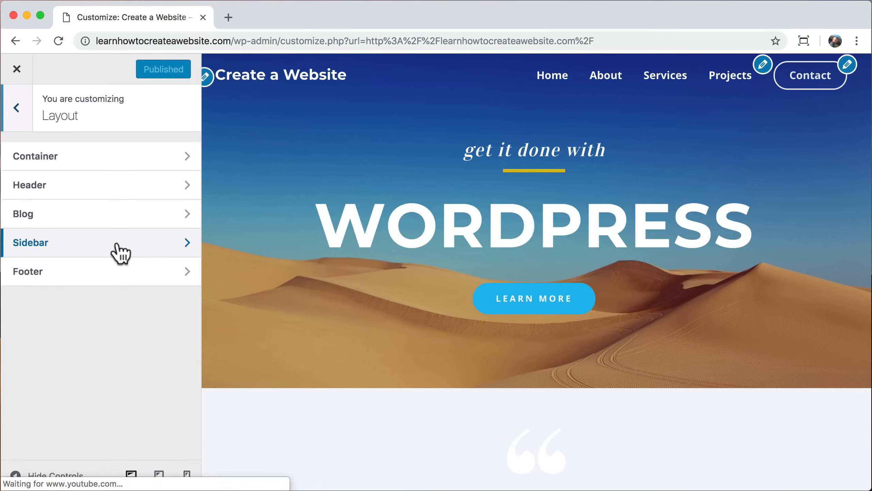
{"action": "left_click", "coordinate": [118, 190]}
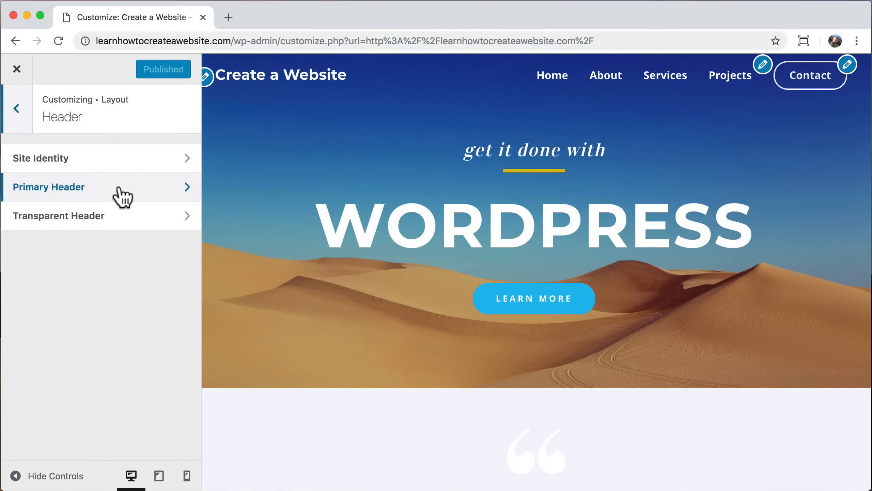
{"action": "left_click", "coordinate": [128, 156]}
Step: Upload logo-blk.png from the Desktop and set it as the site logo, skipping cropping
{"action": "left_click", "coordinate": [48, 210]}
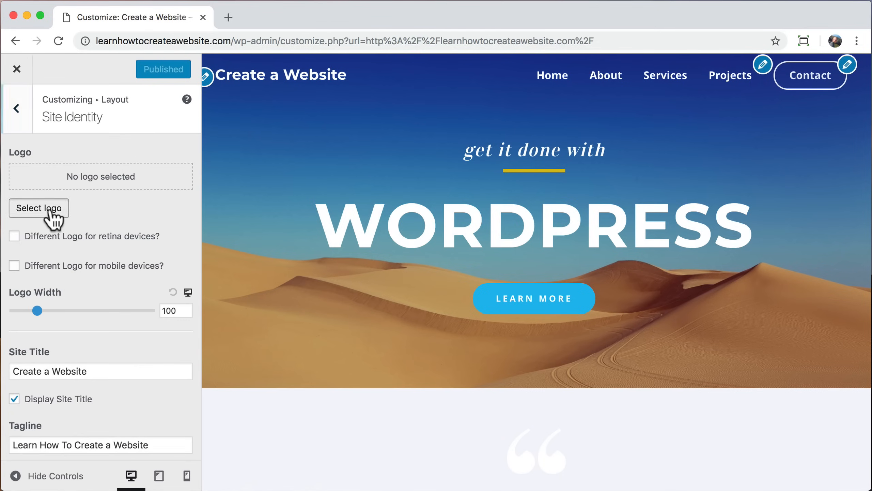
{"action": "left_click", "coordinate": [62, 123]}
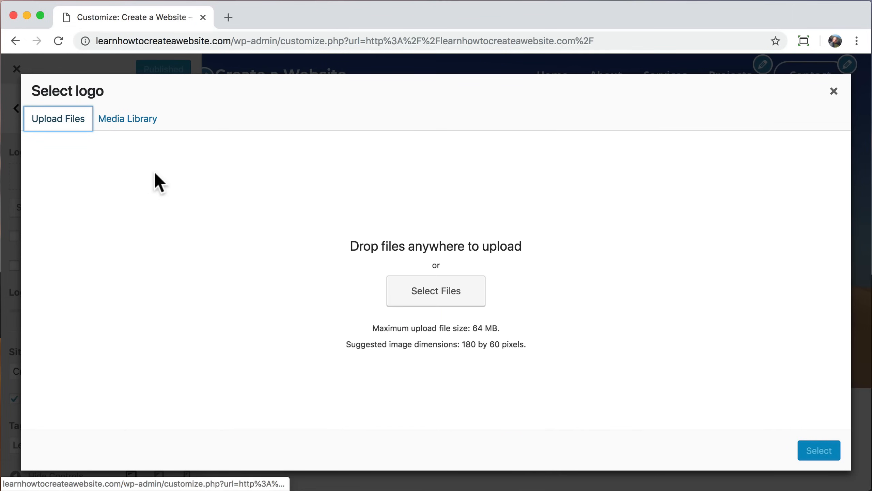
{"action": "left_click", "coordinate": [425, 298]}
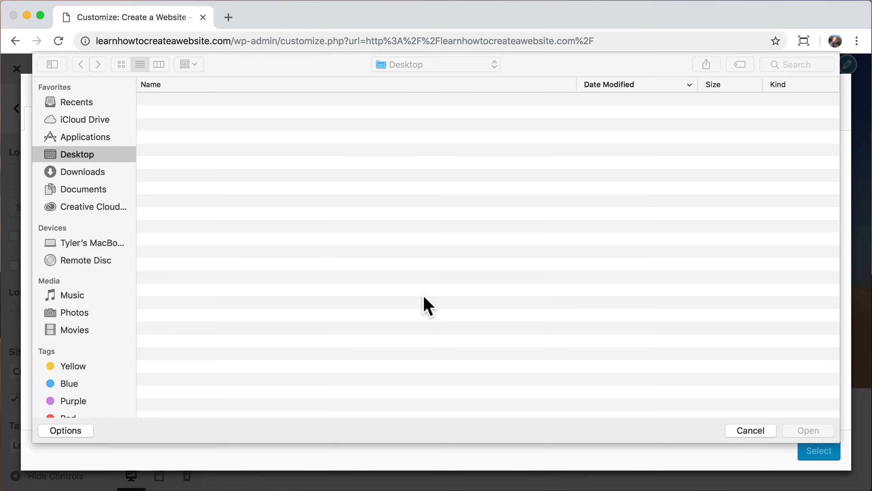
{"action": "left_click", "coordinate": [210, 113]}
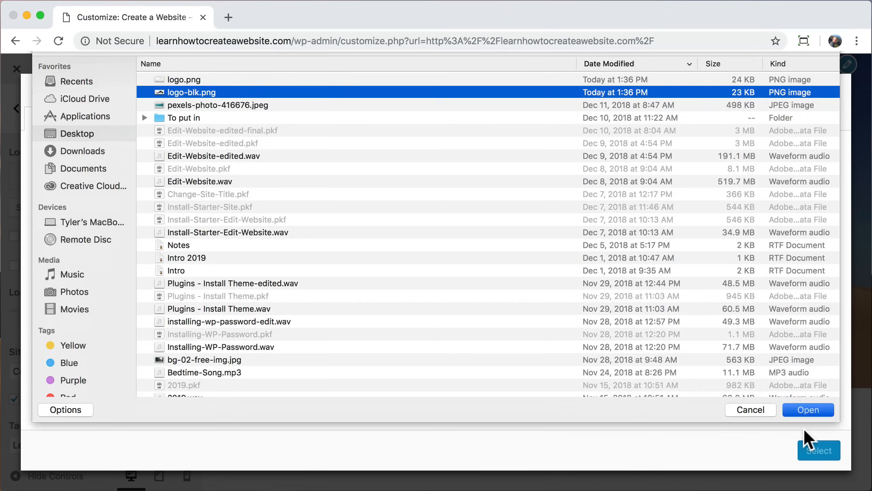
{"action": "left_click", "coordinate": [807, 429]}
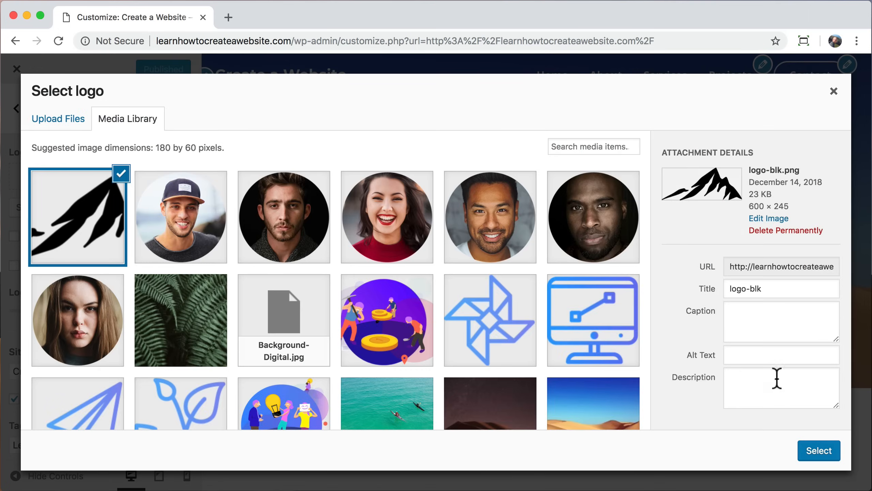
{"action": "left_click", "coordinate": [819, 452]}
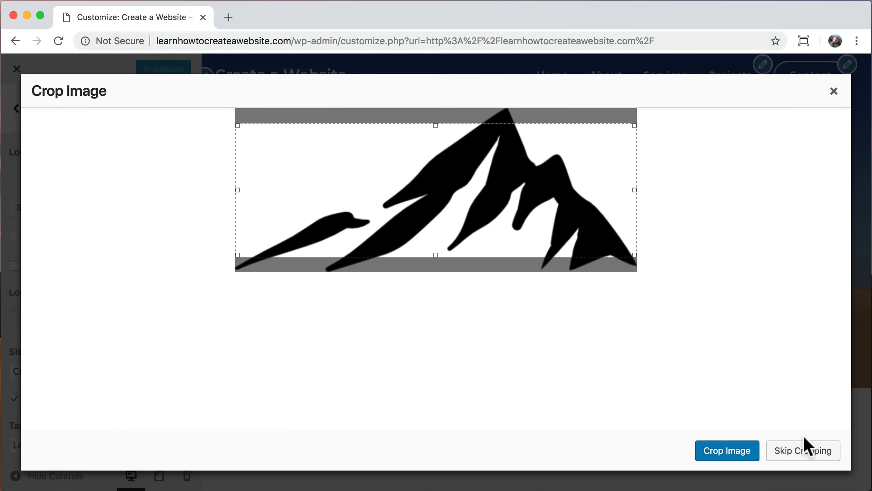
{"action": "left_click", "coordinate": [791, 451]}
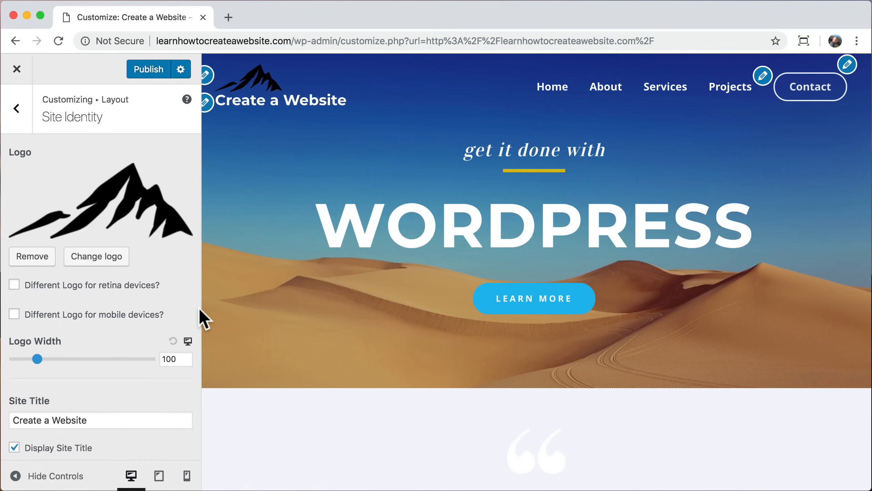
Step: Enable Inline Logo & Site Title and set the Logo Width to 75
{"action": "scroll", "coordinate": [121, 308], "scroll_direction": "down", "scroll_amount": 1}
{"action": "scroll", "coordinate": [120, 308], "scroll_direction": "up", "scroll_amount": 1}
{"action": "scroll", "coordinate": [121, 308], "scroll_direction": "down", "scroll_amount": 1}
{"action": "scroll", "coordinate": [121, 308], "scroll_direction": "down", "scroll_amount": 5}
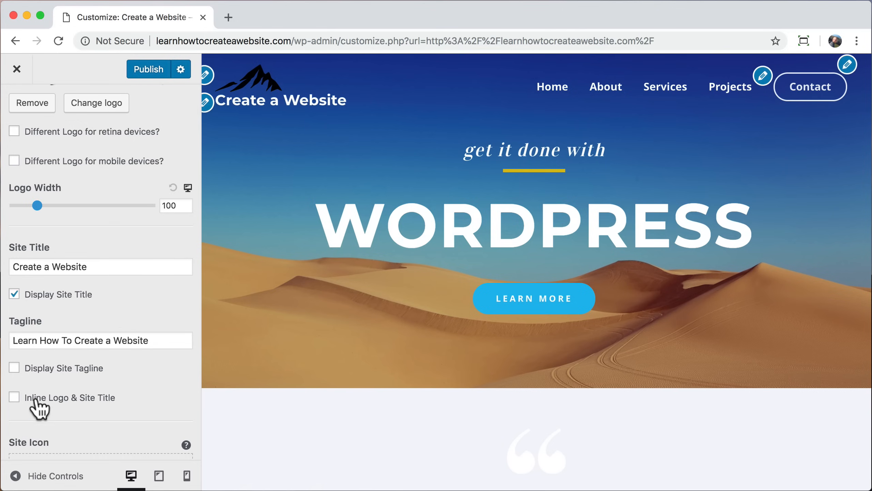
{"action": "left_click", "coordinate": [14, 399]}
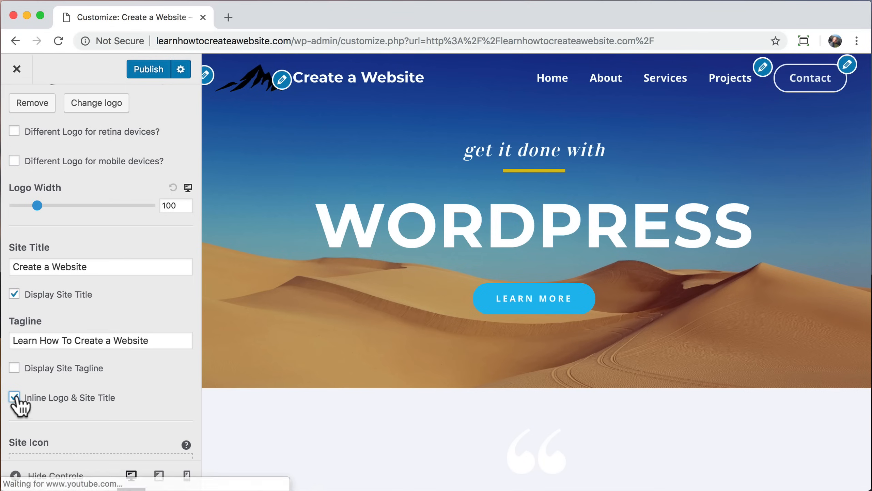
{"action": "left_click", "coordinate": [170, 205]}
{"action": "type", "text": "75"}
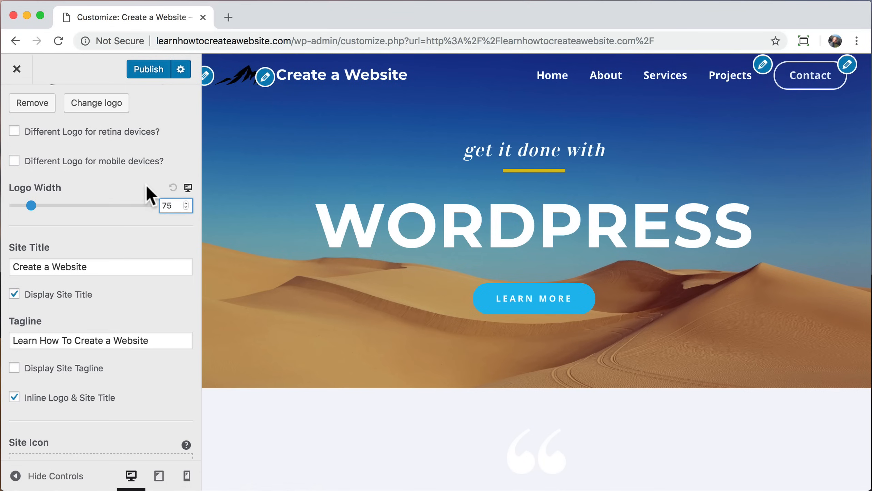
{"action": "scroll", "coordinate": [128, 177], "scroll_direction": "up", "scroll_amount": 5}
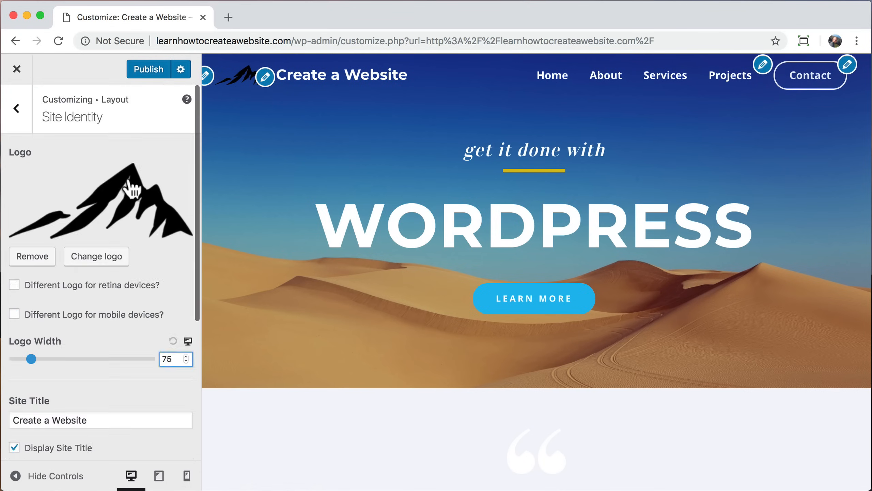
Step: Turn on Different Logo in the Transparent Header settings
{"action": "left_click", "coordinate": [16, 109]}
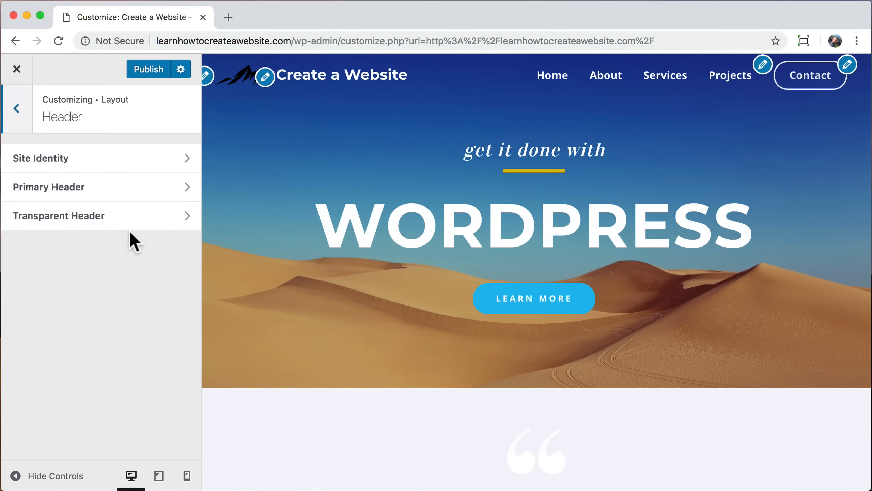
{"action": "left_click", "coordinate": [139, 217]}
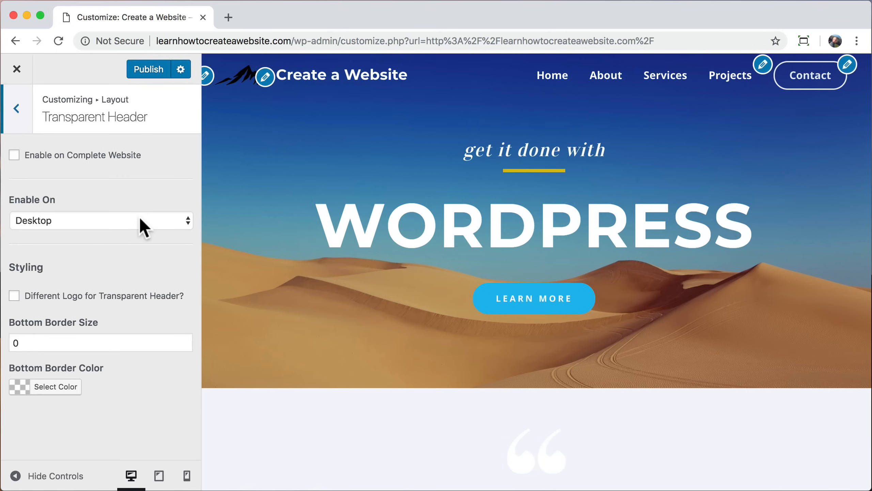
{"action": "left_click", "coordinate": [14, 296]}
{"action": "scroll", "coordinate": [103, 319], "scroll_direction": "down", "scroll_amount": 1}
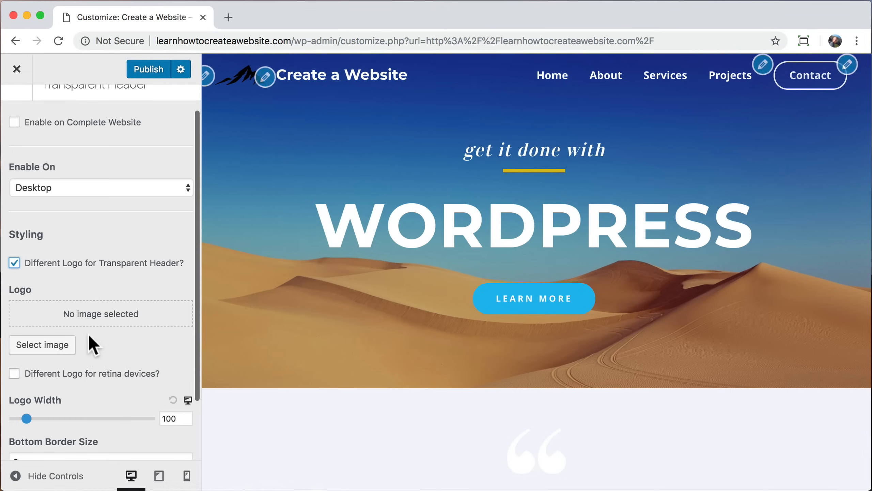
Step: Upload logo.png from the Desktop and choose it as the transparent header logo
{"action": "left_click", "coordinate": [52, 353]}
{"action": "left_click", "coordinate": [67, 120]}
{"action": "left_click", "coordinate": [403, 297]}
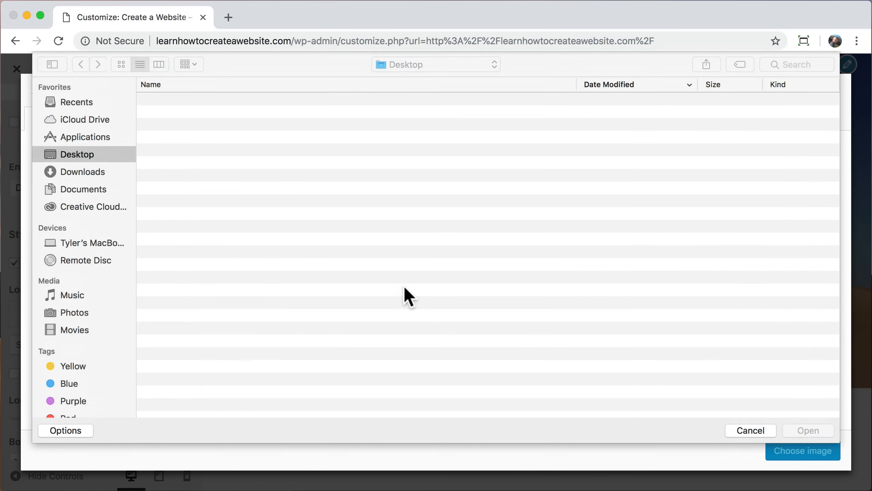
{"action": "left_click", "coordinate": [220, 101]}
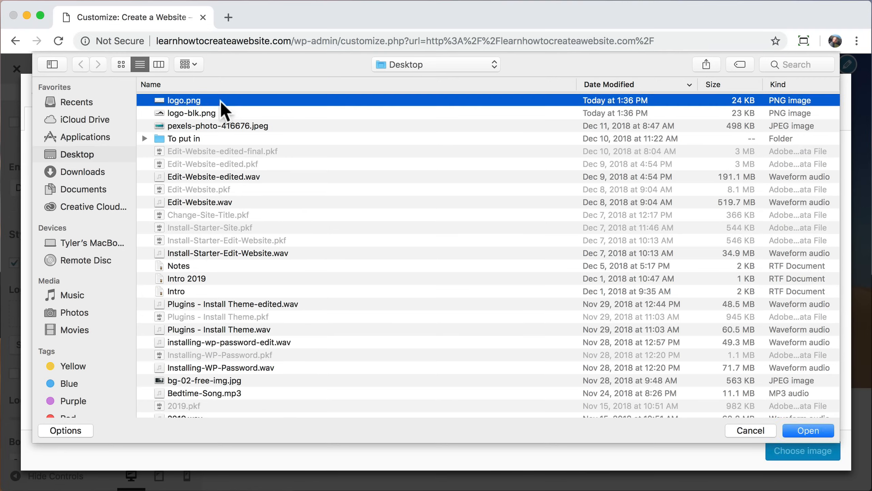
{"action": "left_click", "coordinate": [817, 431]}
{"action": "left_click", "coordinate": [797, 451]}
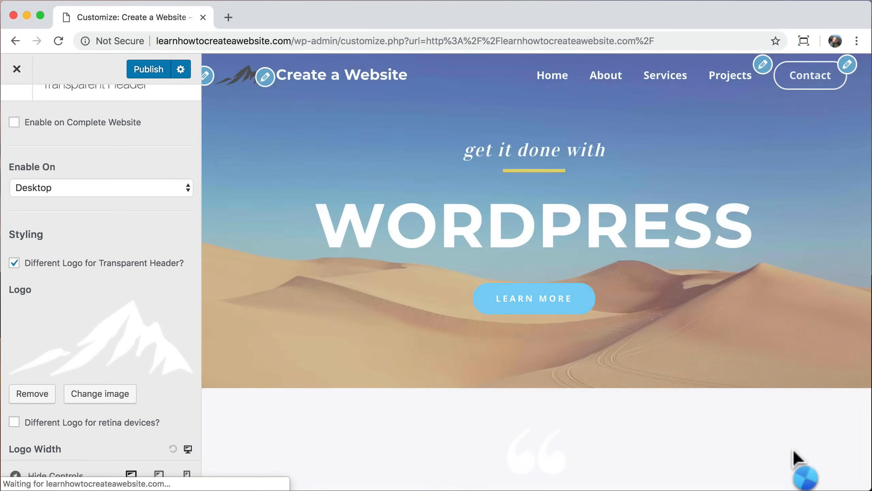
Step: Set the transparent header logo width to 75, publish, and exit the Customizer
{"action": "scroll", "coordinate": [133, 368], "scroll_direction": "down", "scroll_amount": 3}
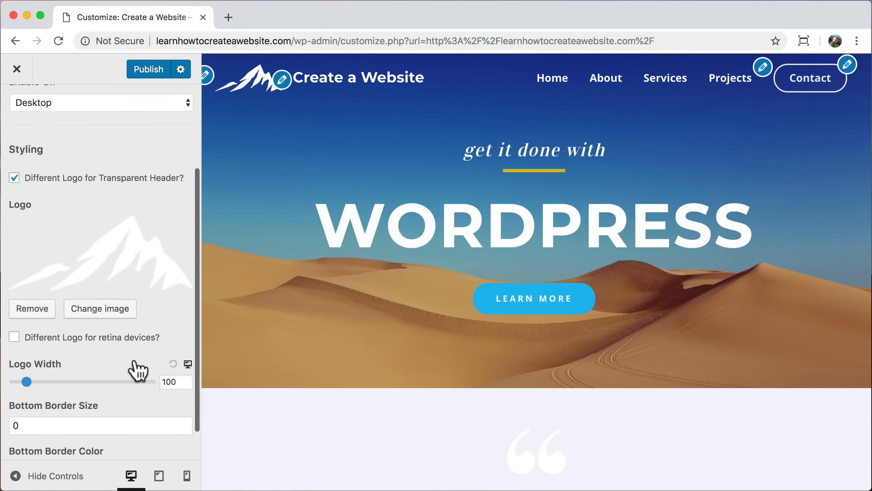
{"action": "double_click", "coordinate": [170, 359]}
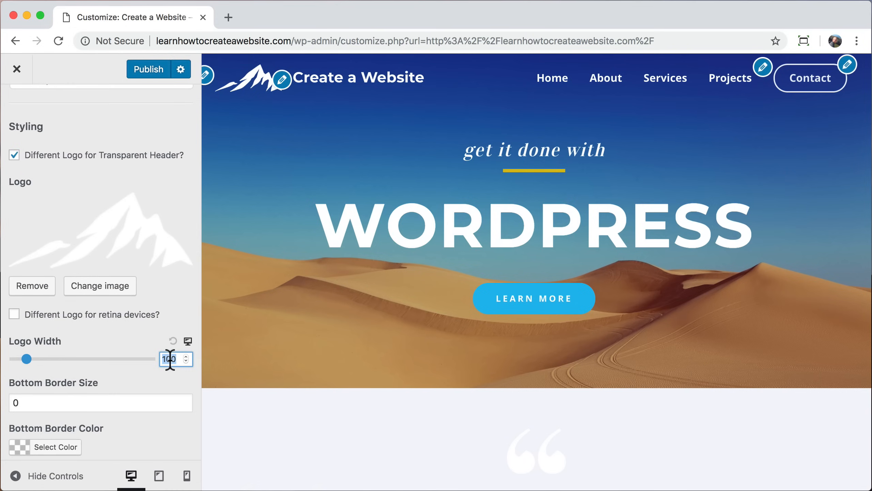
{"action": "type", "text": "75"}
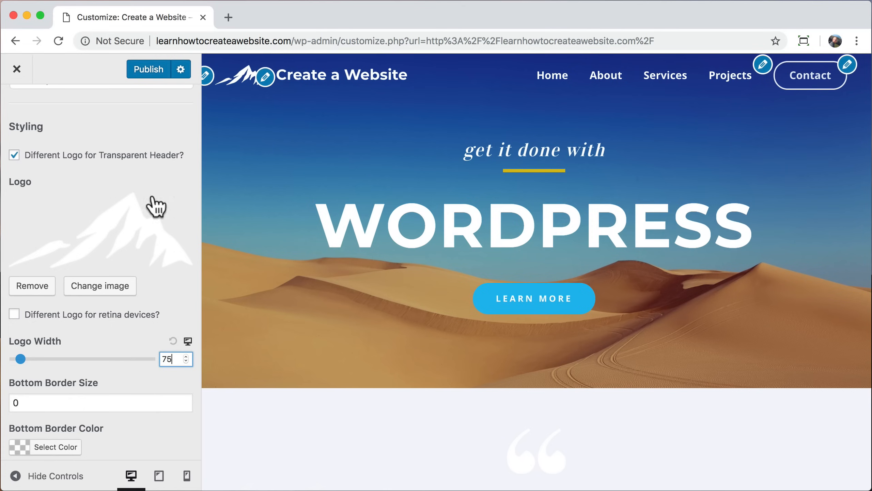
{"action": "left_click", "coordinate": [149, 69]}
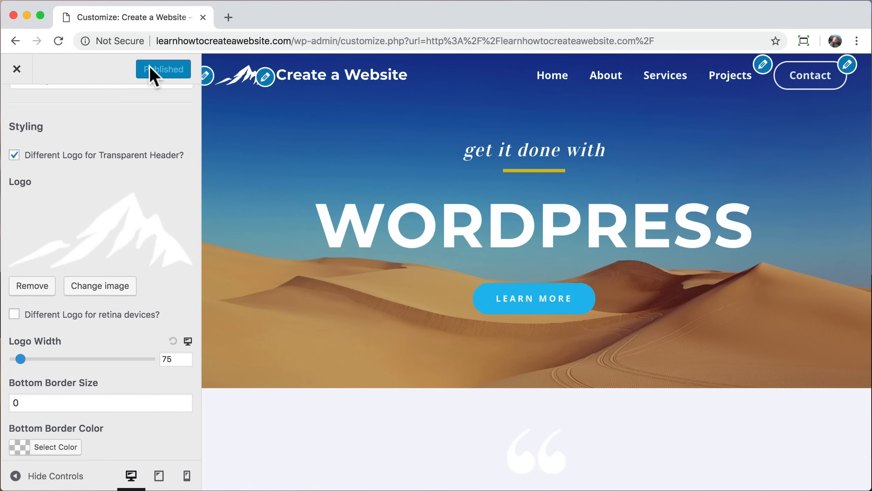
{"action": "left_click", "coordinate": [16, 69]}
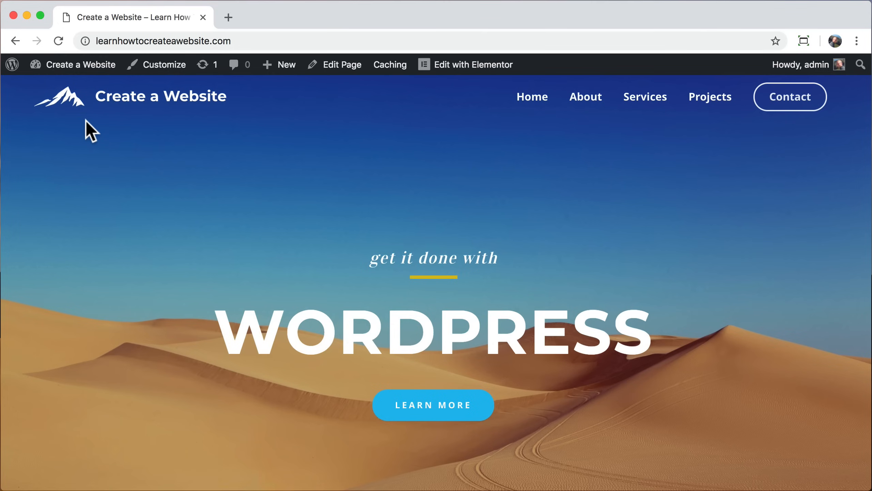
Step: Preview the live home page at narrow mobile width, restore full width, then scroll to the footer
{"action": "left_click_drag", "start_coordinate": [868, 175], "coordinate": [89, 230]}
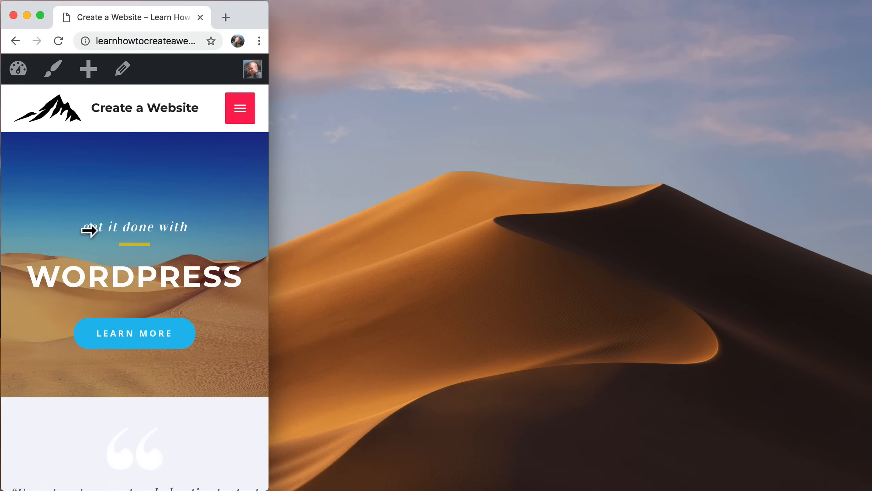
{"action": "left_click_drag", "start_coordinate": [268, 223], "coordinate": [870, 237]}
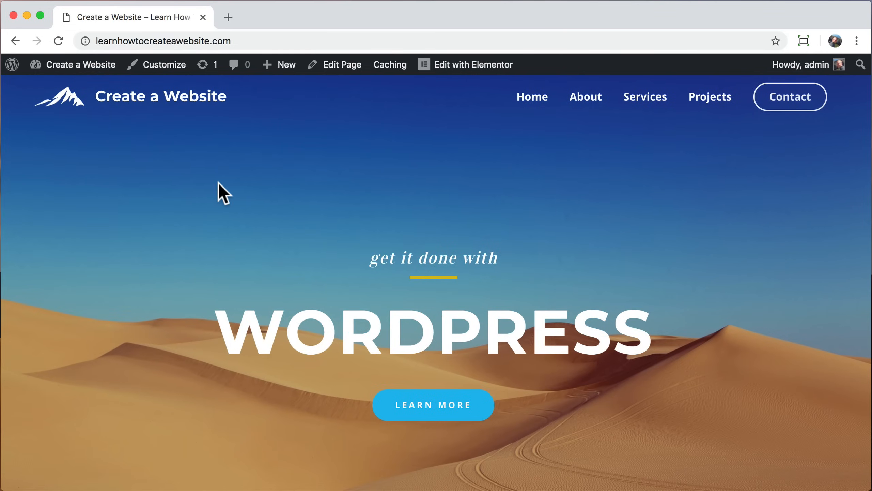
{"action": "scroll", "coordinate": [219, 182], "scroll_direction": "down", "scroll_amount": 15}
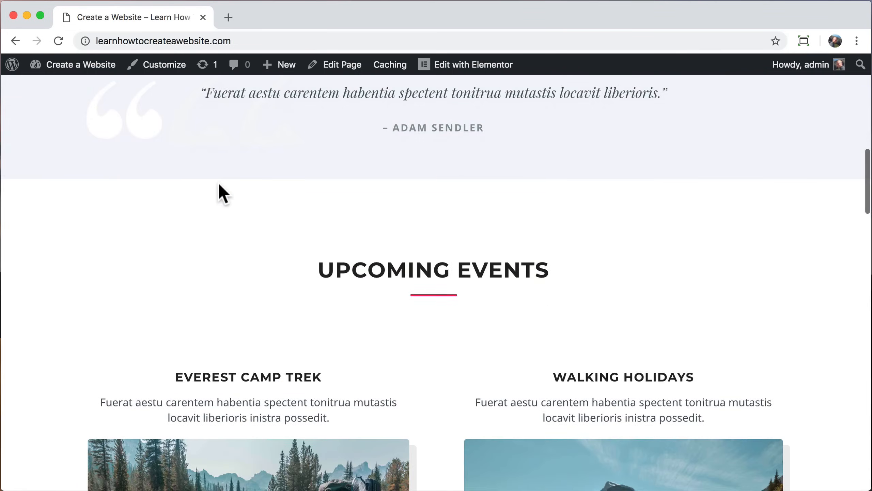
{"action": "scroll", "coordinate": [218, 186], "scroll_direction": "down", "scroll_amount": 10}
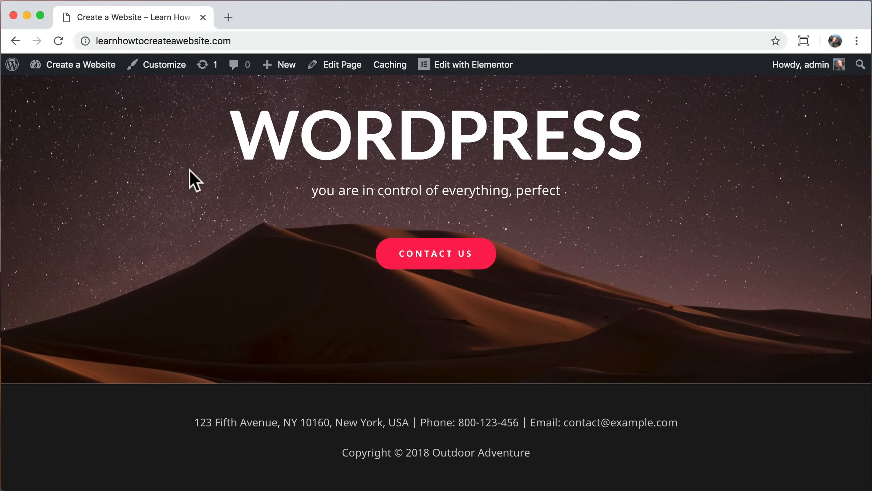
Step: Open the Footer Bar settings, try the two-column layout, then revert to the centred stacked layout
{"action": "left_click", "coordinate": [163, 72]}
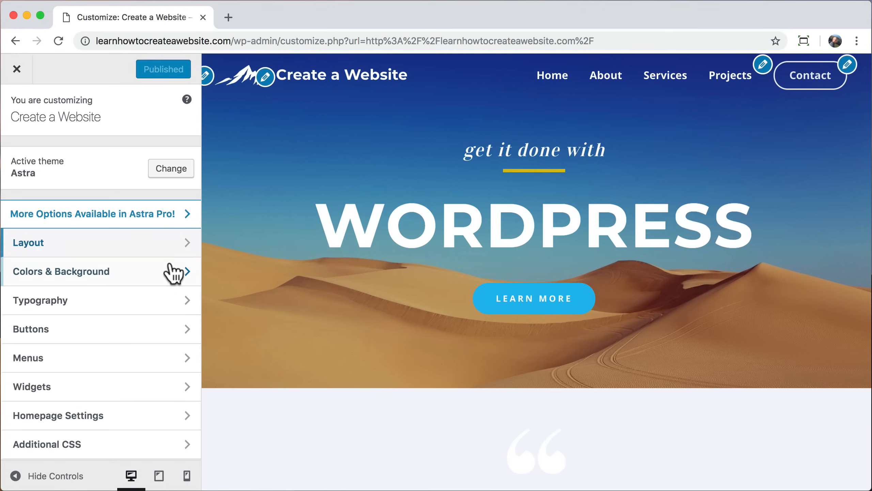
{"action": "left_click", "coordinate": [176, 245]}
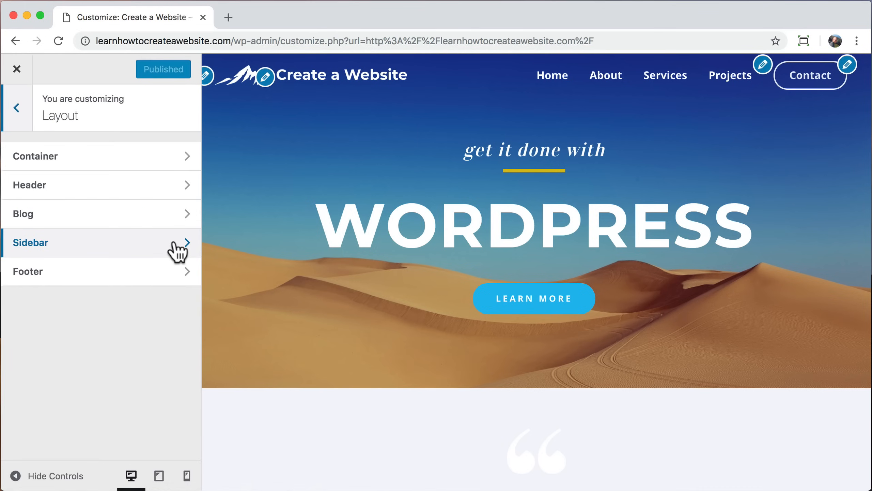
{"action": "left_click", "coordinate": [152, 275]}
{"action": "left_click", "coordinate": [135, 205]}
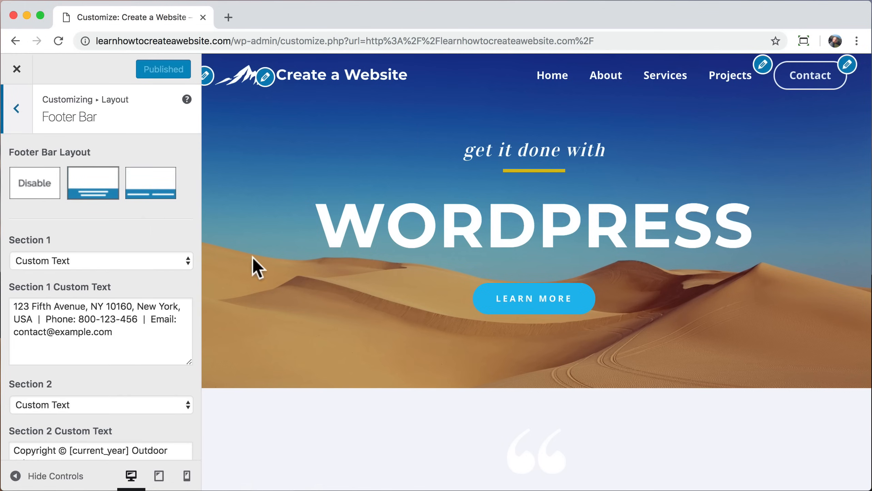
{"action": "scroll", "coordinate": [253, 256], "scroll_direction": "down", "scroll_amount": 15}
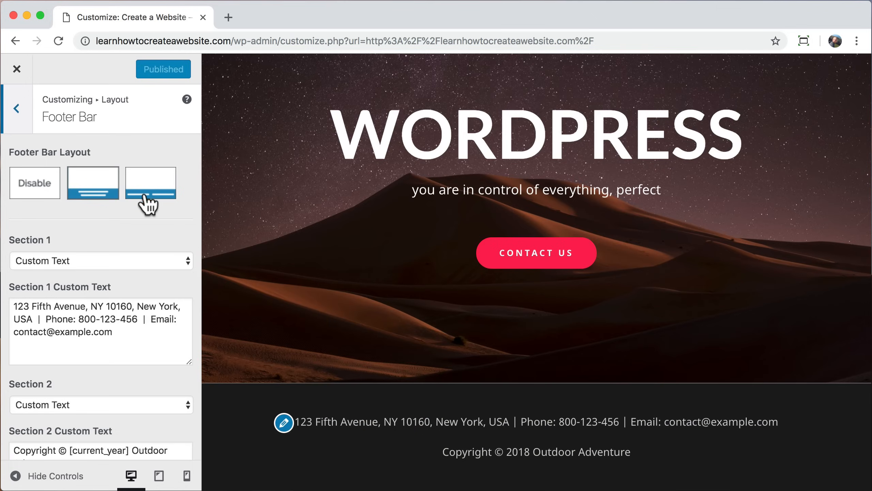
{"action": "left_click", "coordinate": [145, 190]}
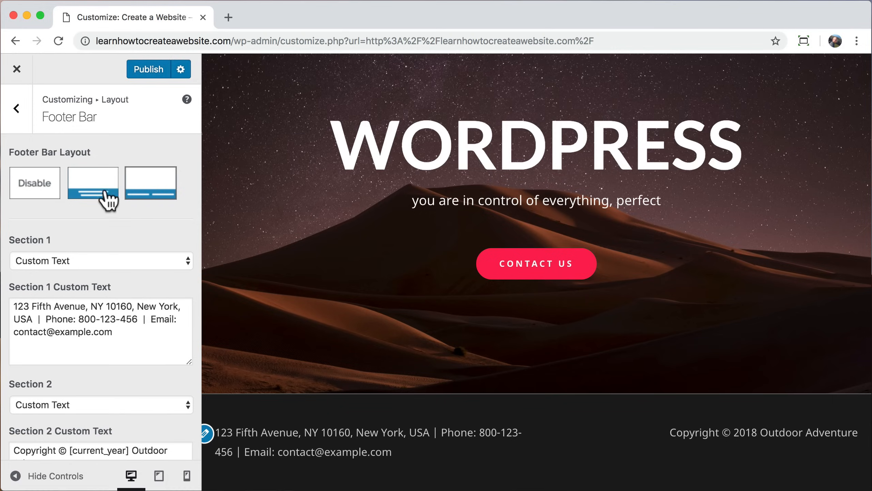
{"action": "left_click", "coordinate": [96, 195]}
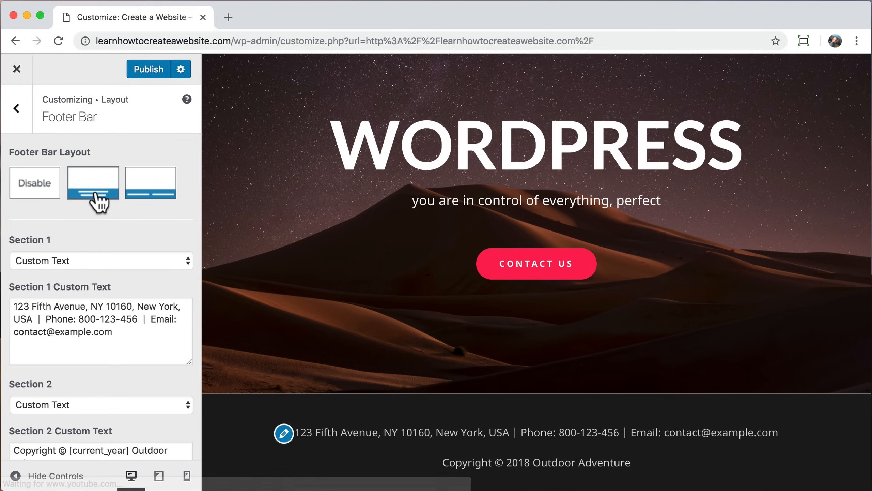
Step: Copy Section 1's address text into Section 2 ahead of the copyright, followed by ' |'
{"action": "scroll", "coordinate": [99, 222], "scroll_direction": "down", "scroll_amount": 2}
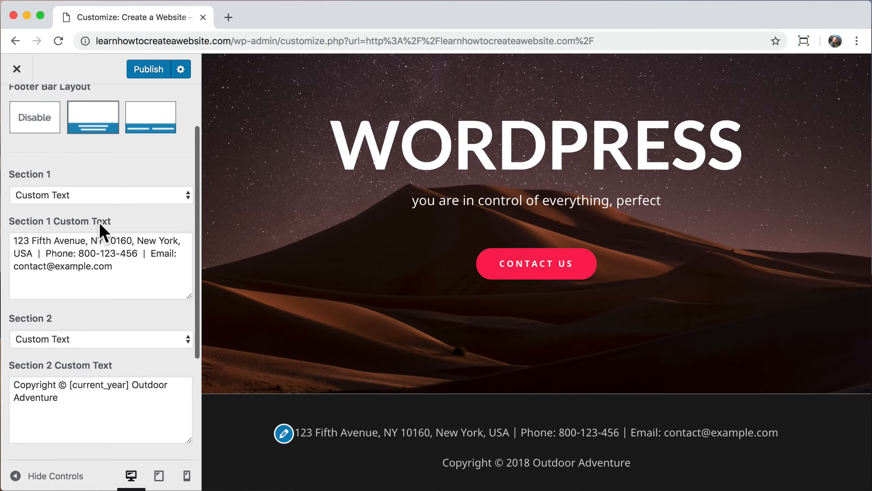
{"action": "left_click_drag", "start_coordinate": [132, 272], "coordinate": [5, 241]}
{"action": "right_click", "coordinate": [67, 244]}
{"action": "left_click", "coordinate": [92, 336]}
{"action": "left_click", "coordinate": [124, 268]}
{"action": "right_click", "coordinate": [17, 385]}
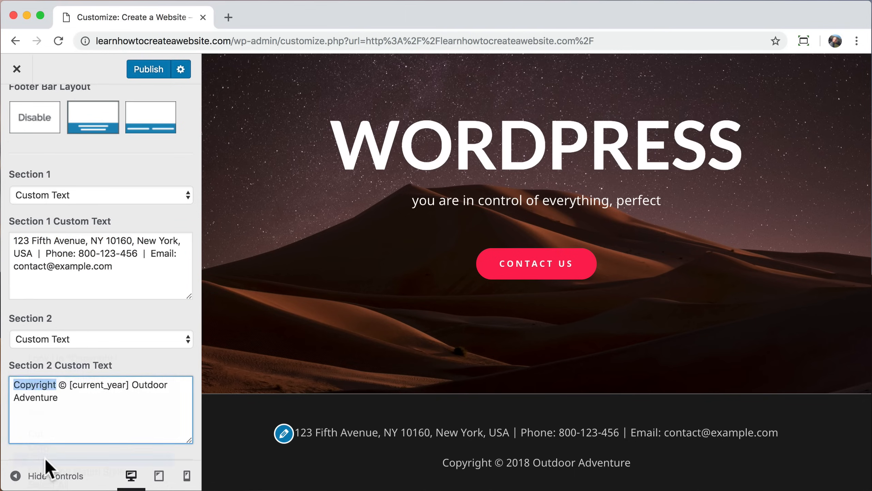
{"action": "left_click", "coordinate": [45, 458]}
{"action": "type", "text": "|"}
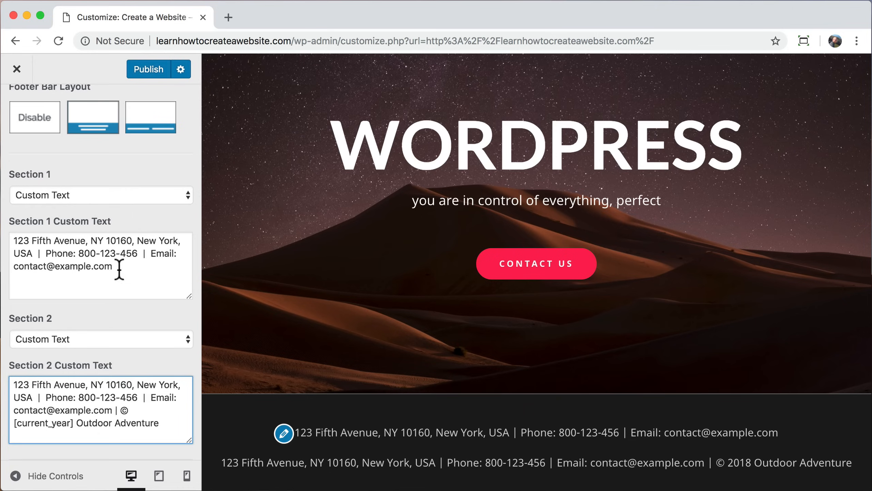
Step: Switch footer Section 1 content to Footer Menu
{"action": "left_click", "coordinate": [107, 195]}
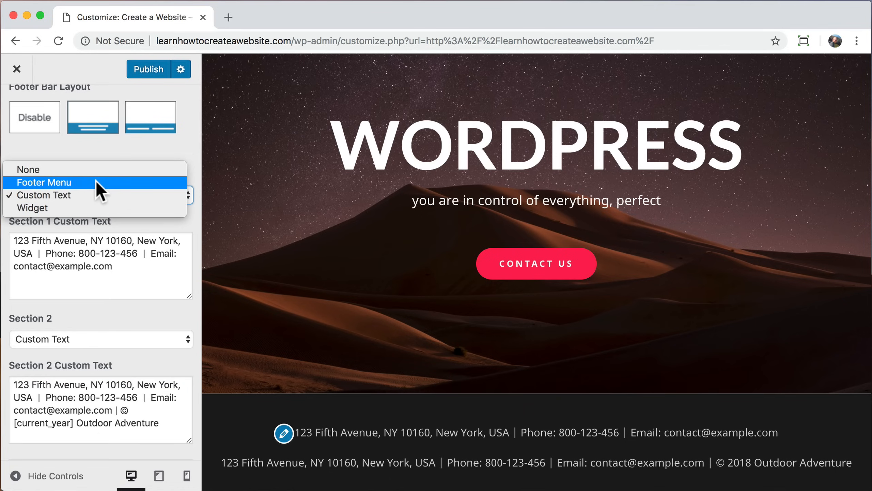
{"action": "left_click", "coordinate": [96, 181]}
{"action": "scroll", "coordinate": [95, 186], "scroll_direction": "up", "scroll_amount": 3}
{"action": "left_click", "coordinate": [17, 110]}
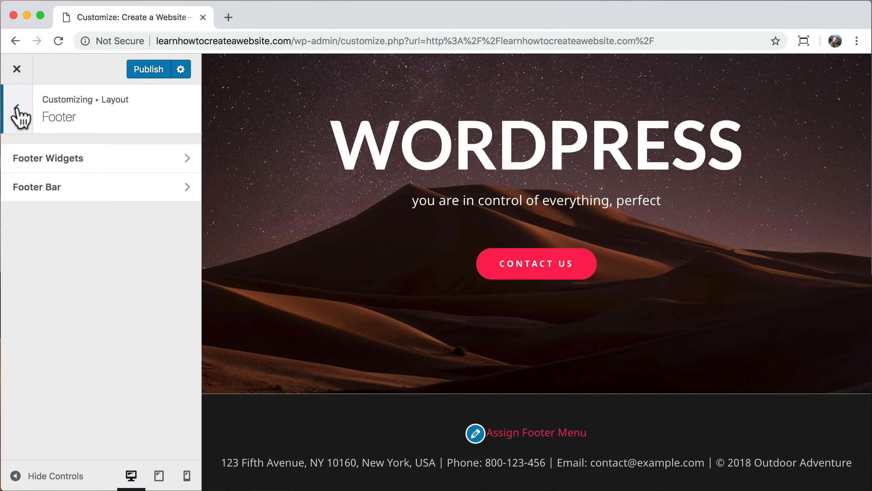
{"action": "left_click", "coordinate": [16, 109]}
Step: Assign the main menu to the Footer Menu location as well
{"action": "left_click", "coordinate": [16, 108]}
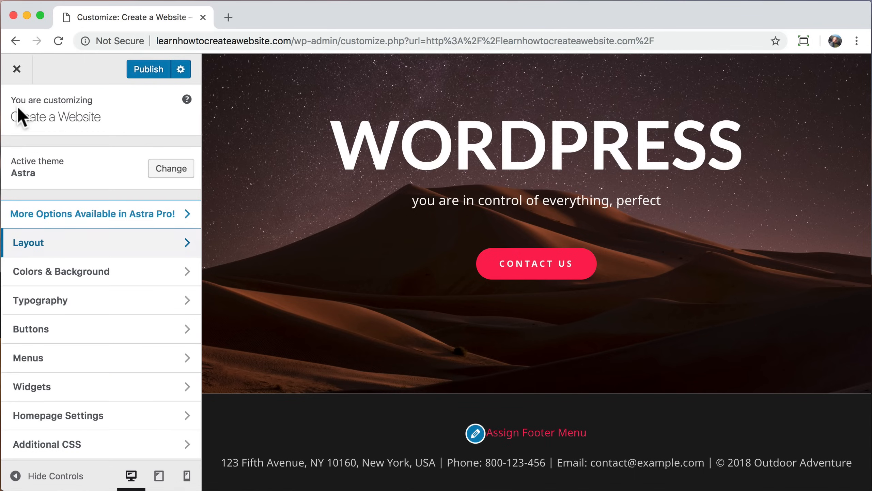
{"action": "left_click", "coordinate": [87, 363]}
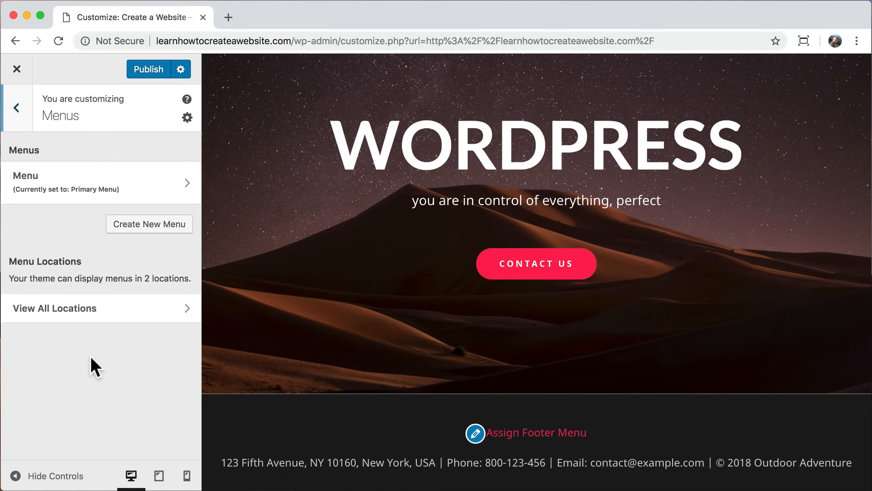
{"action": "left_click", "coordinate": [101, 191]}
{"action": "scroll", "coordinate": [62, 306], "scroll_direction": "down", "scroll_amount": 3}
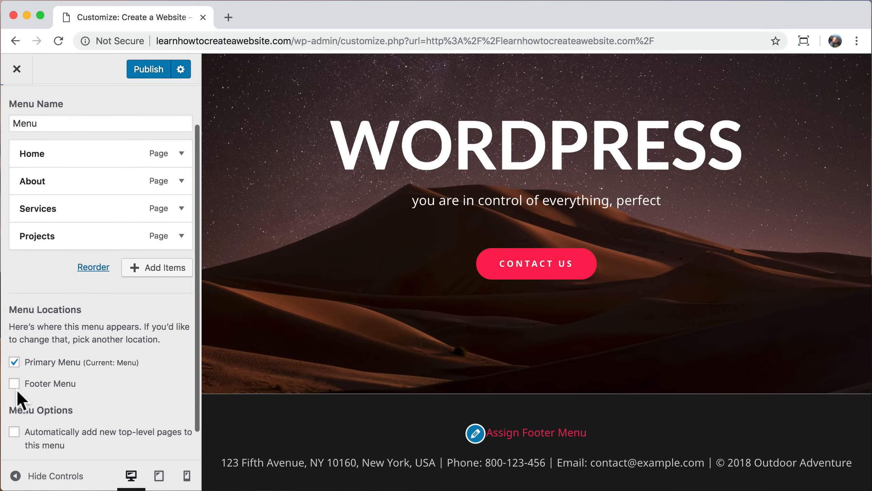
{"action": "left_click", "coordinate": [14, 383]}
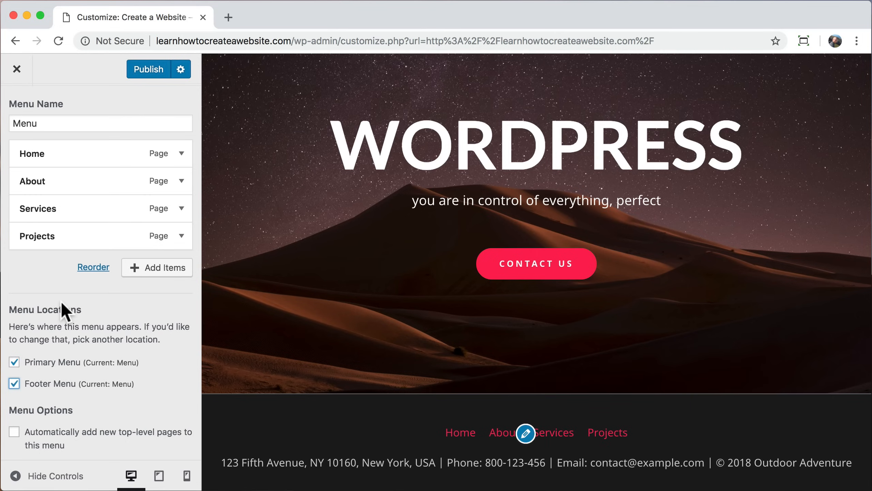
{"action": "scroll", "coordinate": [63, 311], "scroll_direction": "up", "scroll_amount": 3}
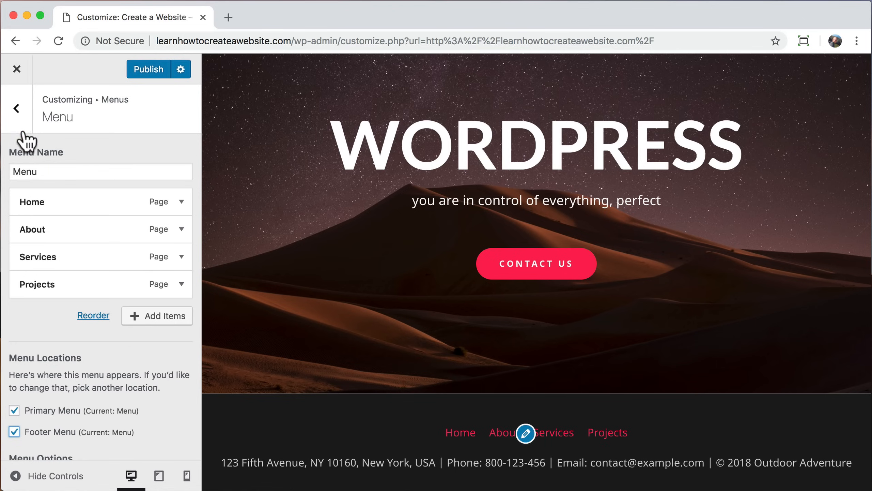
{"action": "left_click", "coordinate": [18, 117]}
{"action": "left_click", "coordinate": [19, 120]}
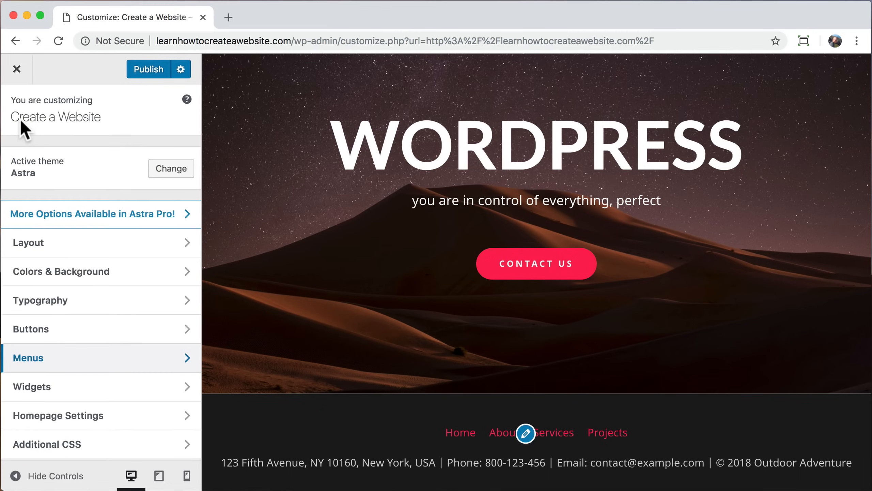
Step: Set the Footer Bar link colour to white under Colors & Background
{"action": "left_click", "coordinate": [90, 274]}
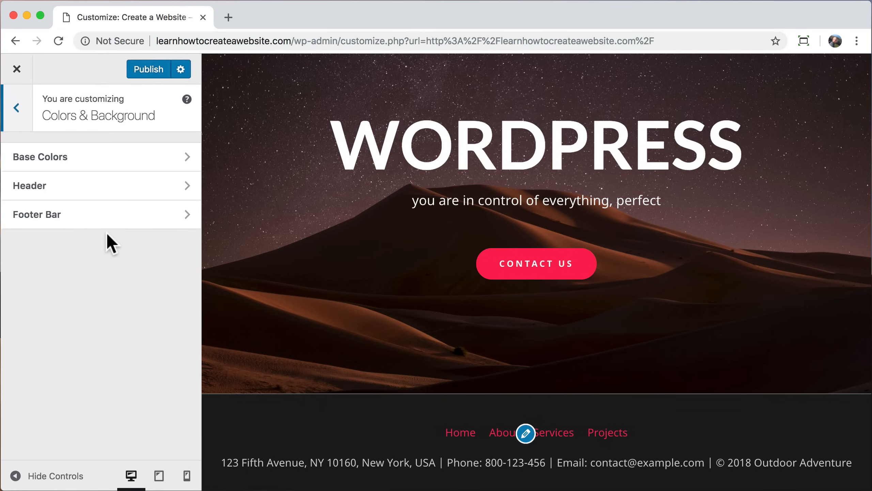
{"action": "left_click", "coordinate": [107, 222]}
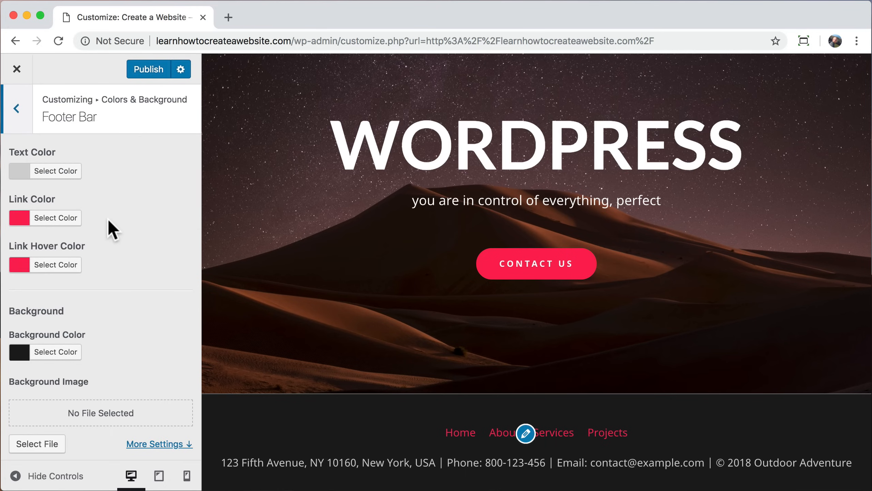
{"action": "left_click", "coordinate": [61, 221]}
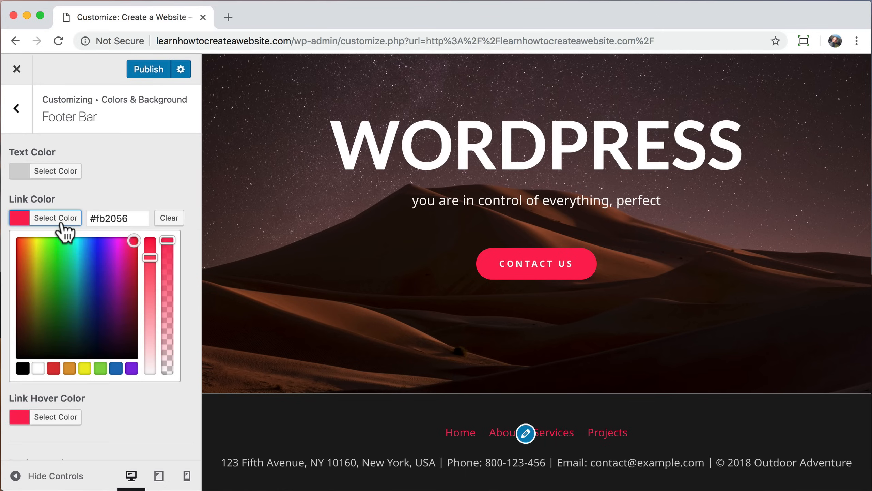
{"action": "left_click", "coordinate": [38, 369]}
{"action": "left_click", "coordinate": [169, 191]}
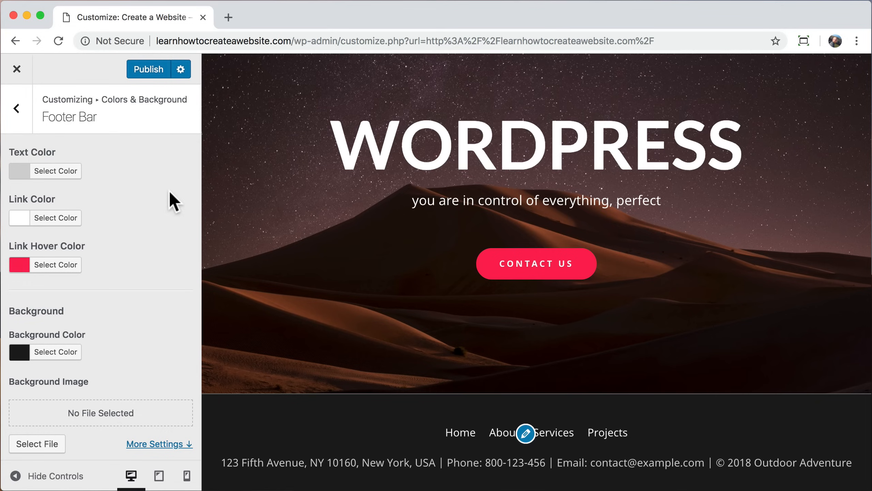
{"action": "left_click", "coordinate": [16, 108]}
{"action": "left_click", "coordinate": [17, 108]}
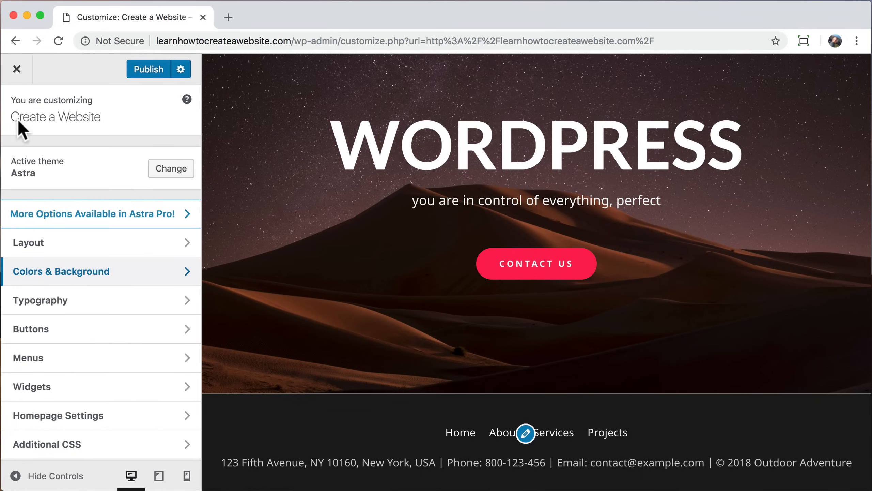
Step: Remove the main menu from the Footer Menu location
{"action": "left_click", "coordinate": [90, 359]}
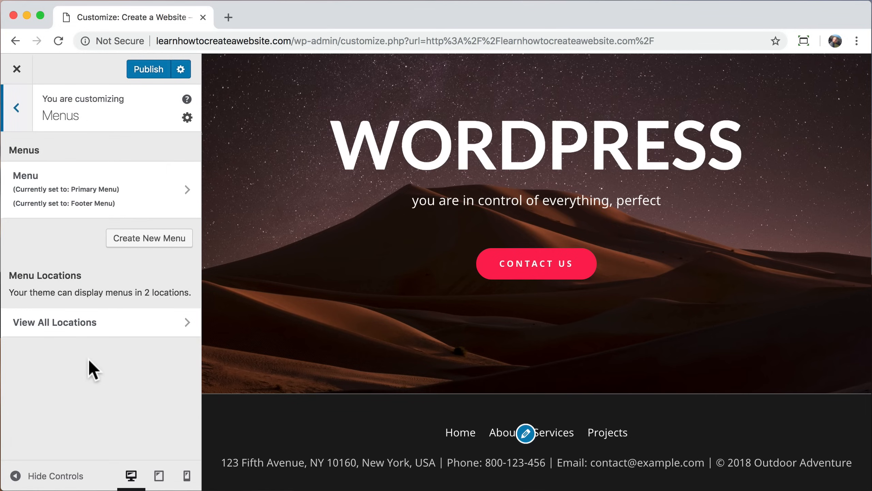
{"action": "left_click", "coordinate": [141, 198]}
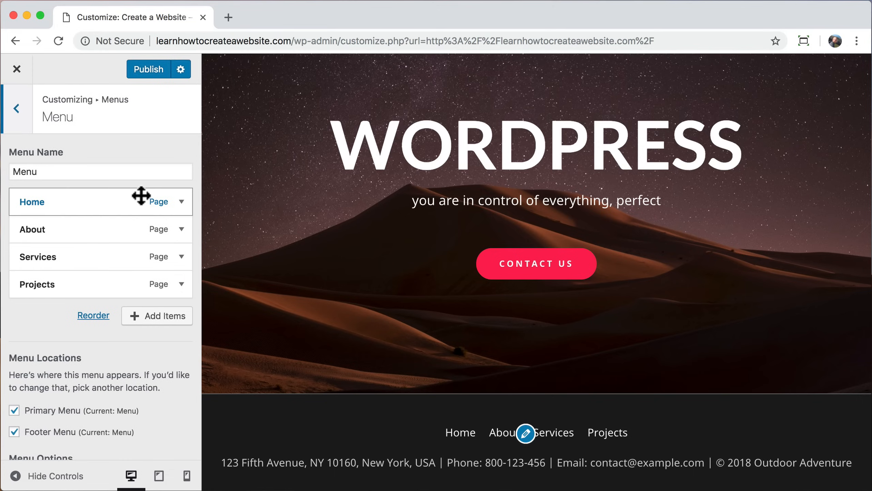
{"action": "left_click", "coordinate": [14, 432]}
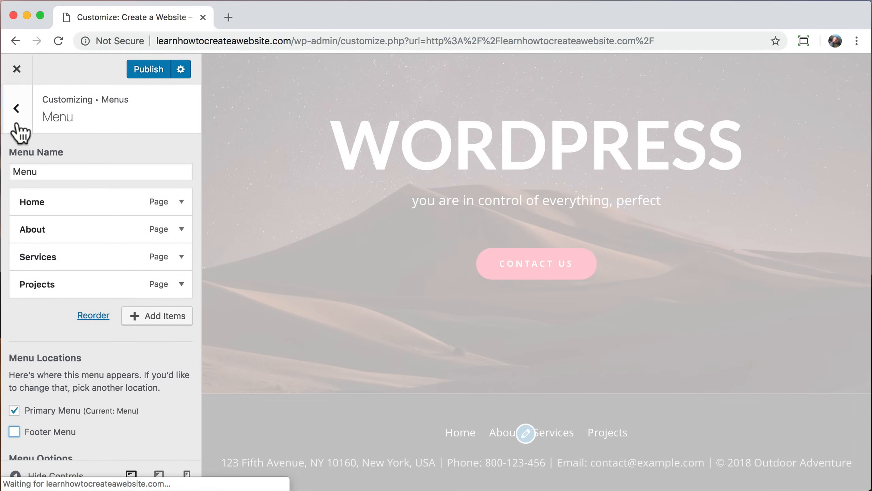
{"action": "left_click", "coordinate": [16, 108]}
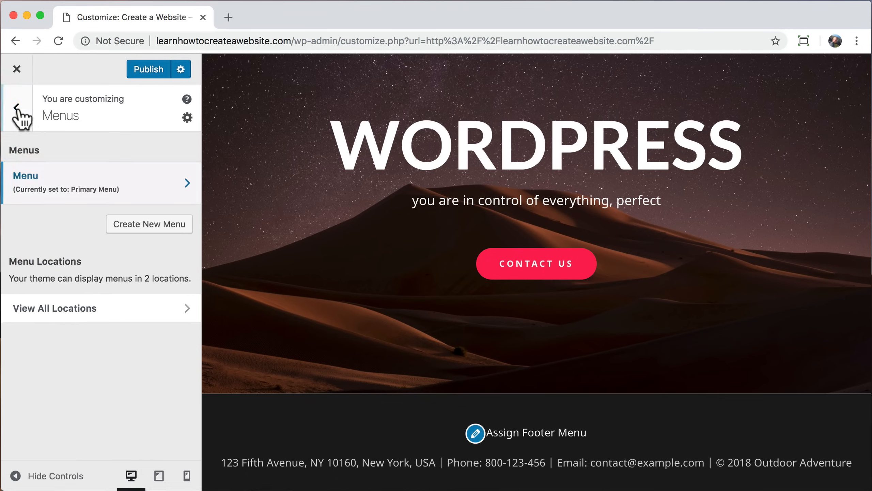
Step: Create a new menu named 'Footer' assigned to the Footer Menu location
{"action": "left_click", "coordinate": [133, 227]}
{"action": "type", "text": "Footer"}
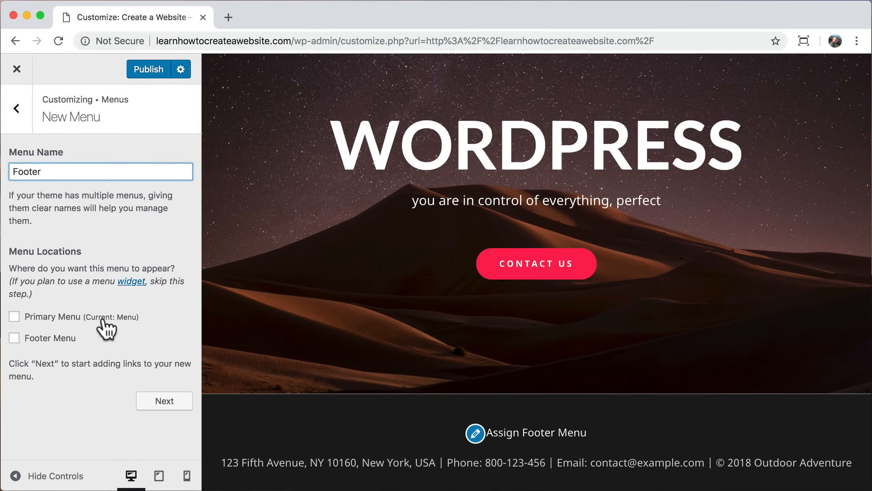
{"action": "left_click", "coordinate": [13, 338]}
{"action": "left_click", "coordinate": [165, 402]}
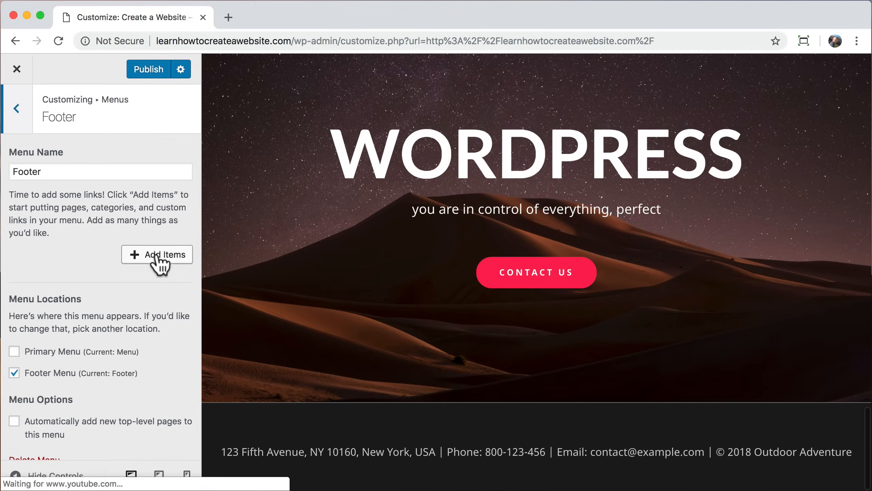
Step: Add the Home, About, Services, Projects and Contact pages to the Footer menu
{"action": "left_click", "coordinate": [157, 257]}
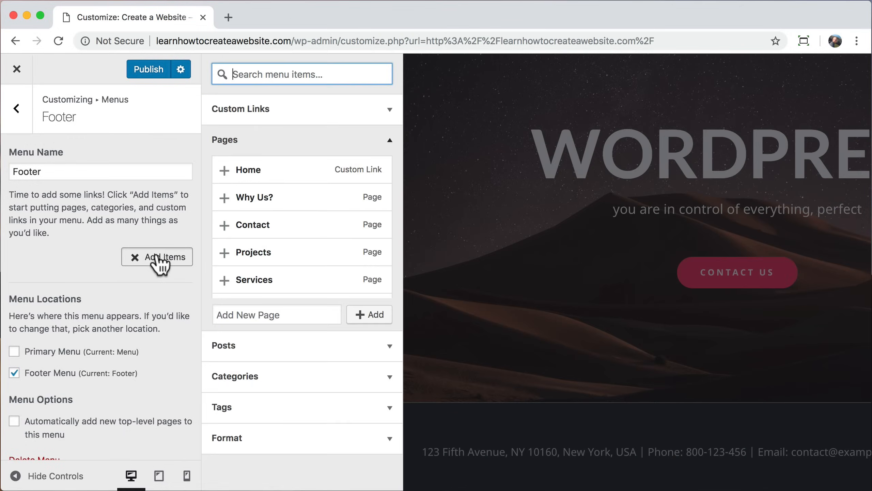
{"action": "left_click", "coordinate": [225, 171]}
{"action": "left_click", "coordinate": [228, 265]}
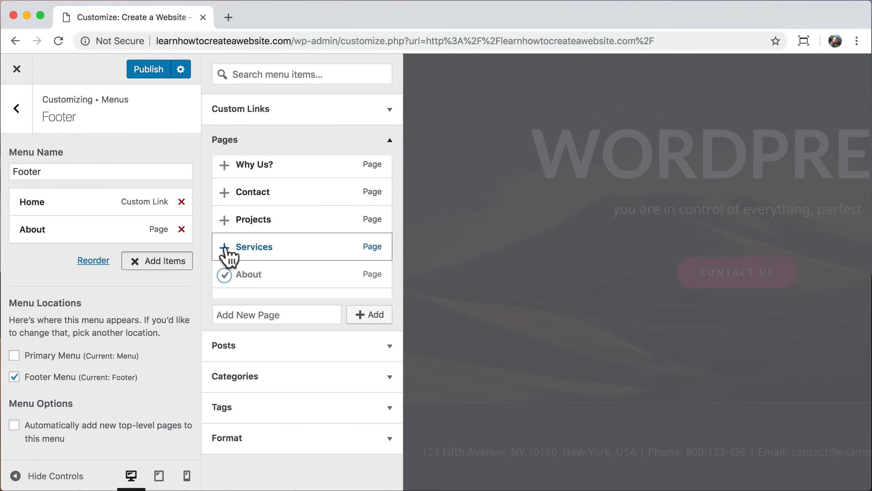
{"action": "left_click", "coordinate": [226, 249]}
{"action": "left_click", "coordinate": [230, 219]}
{"action": "left_click", "coordinate": [231, 192]}
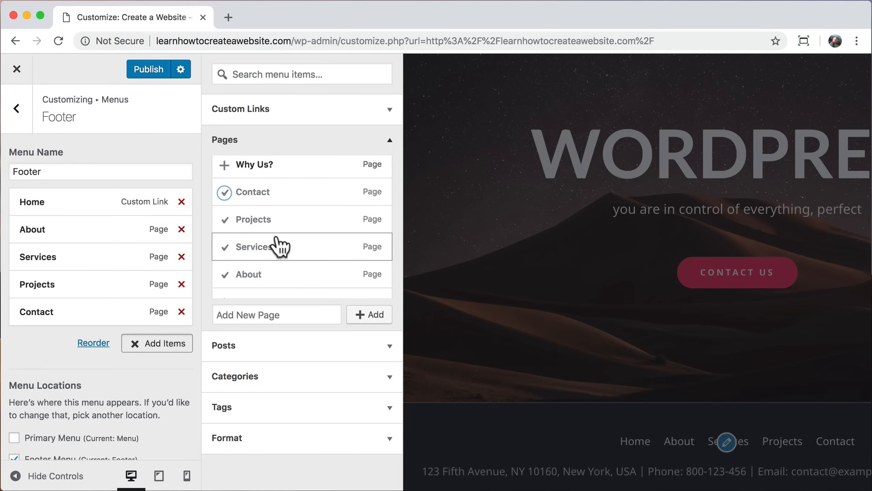
{"action": "left_click", "coordinate": [17, 109]}
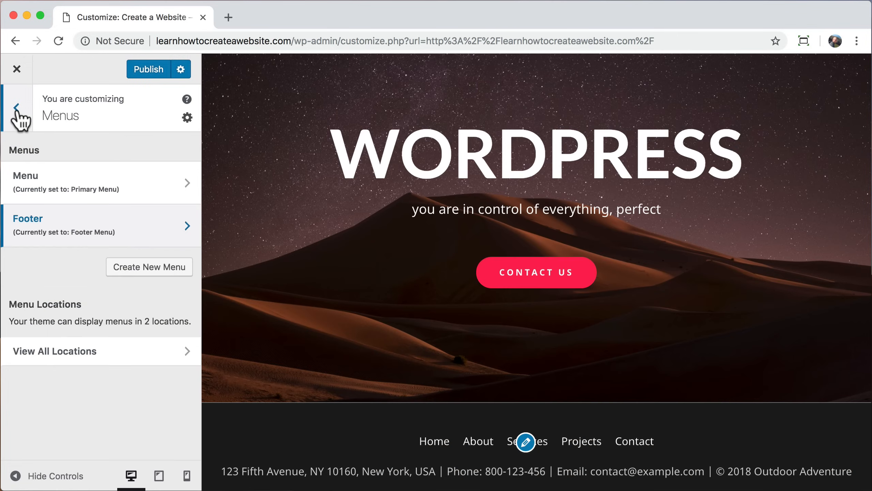
Step: Set the Footer Bar top border colour to near-black #1c1c1c
{"action": "left_click", "coordinate": [17, 110]}
{"action": "left_click", "coordinate": [96, 248]}
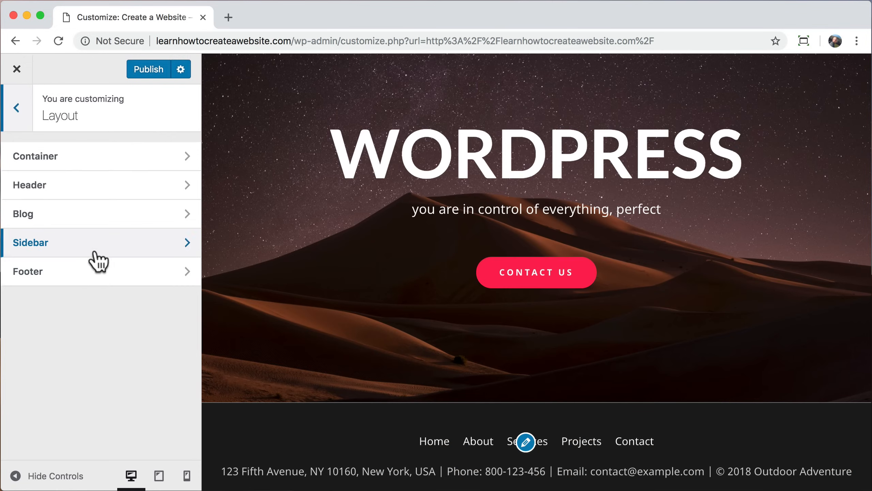
{"action": "left_click", "coordinate": [98, 273]}
{"action": "left_click", "coordinate": [109, 194]}
{"action": "scroll", "coordinate": [117, 279], "scroll_direction": "down", "scroll_amount": 5}
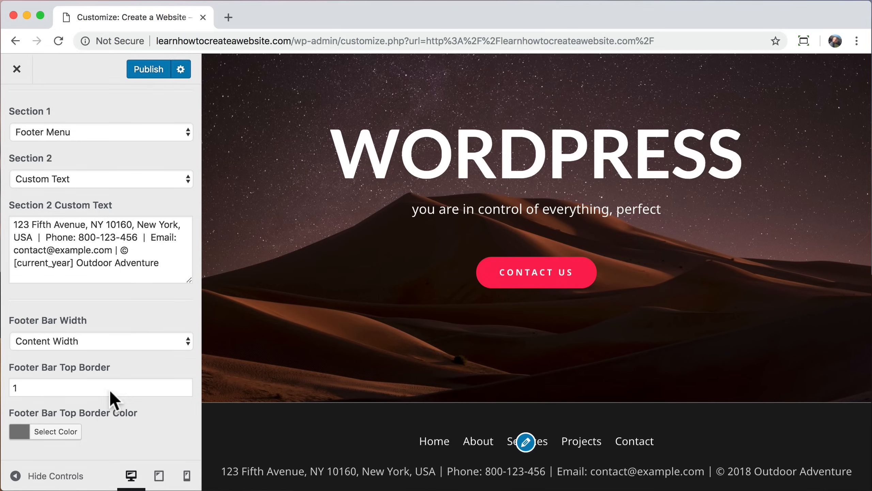
{"action": "left_click", "coordinate": [55, 432]}
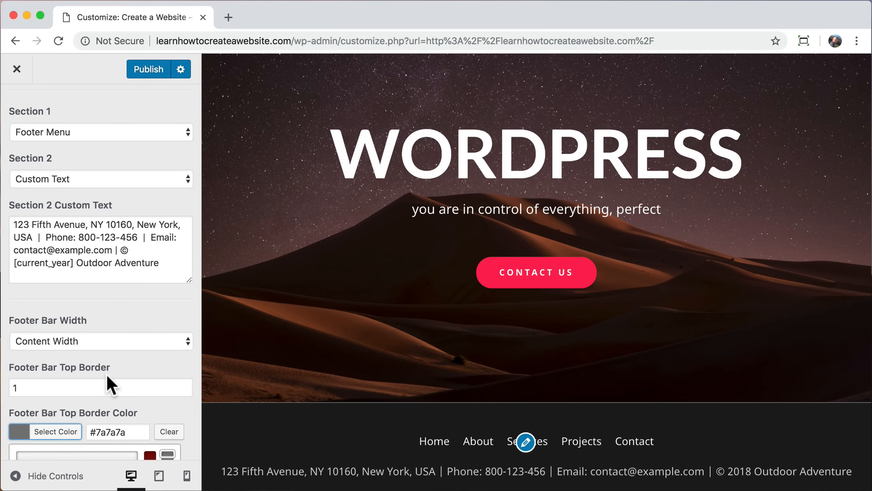
{"action": "scroll", "coordinate": [106, 374], "scroll_direction": "down", "scroll_amount": 5}
{"action": "left_click", "coordinate": [17, 416]}
{"action": "left_click_drag", "start_coordinate": [0, 418], "coordinate": [0, 408]}
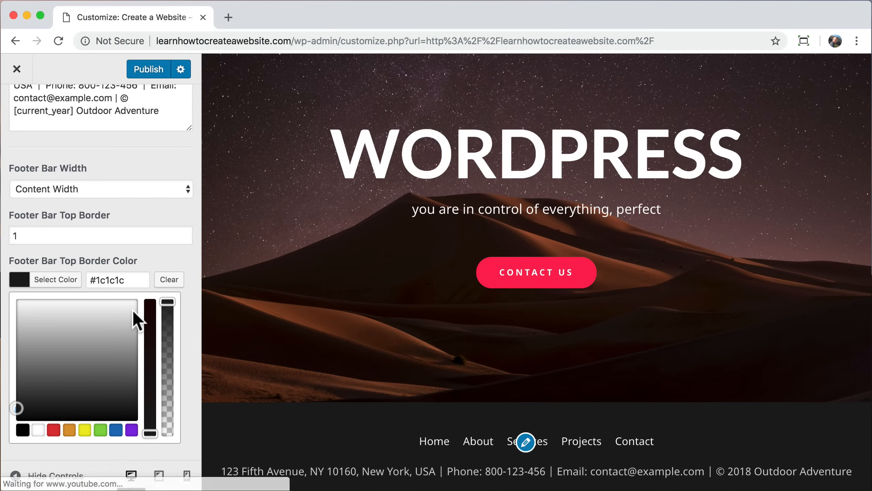
{"action": "left_click", "coordinate": [166, 251]}
Step: Replace the street address, city/state and ZIP in the Section 2 footer text with new values
{"action": "left_click_drag", "start_coordinate": [90, 225], "coordinate": [14, 225]}
{"action": "double_click", "coordinate": [90, 225]}
{"action": "double_click", "coordinate": [148, 225]}
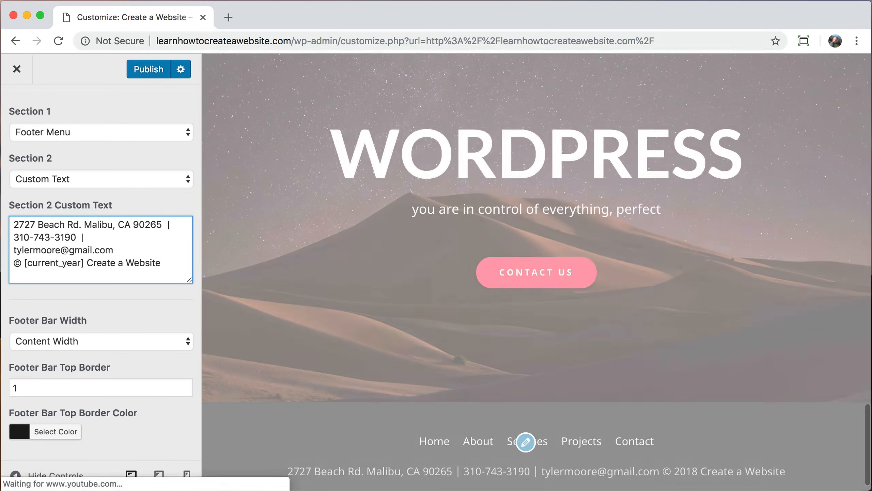
Step: Add a <br> line before the copyright in Section 2 and publish the changes
{"action": "key", "text": "Return"}
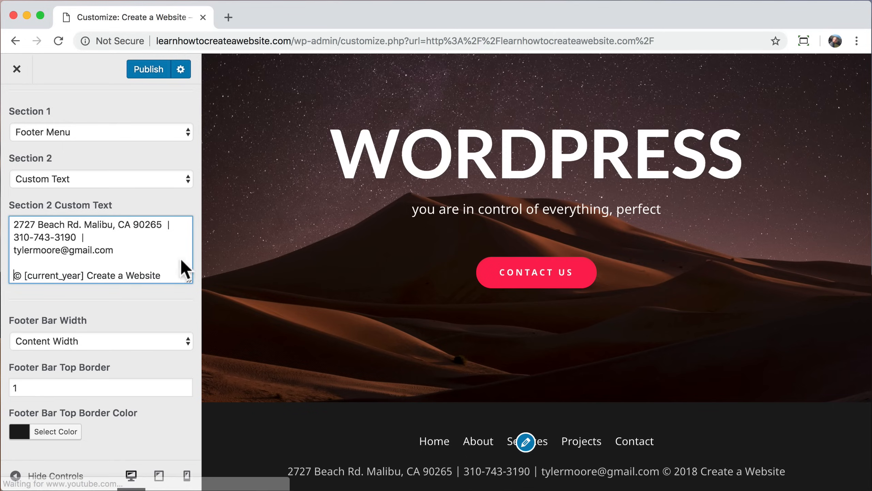
{"action": "left_click", "coordinate": [68, 263]}
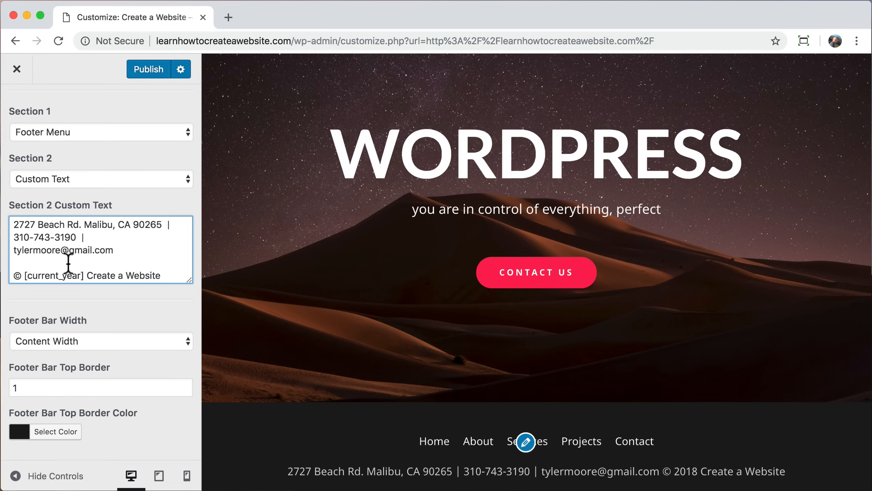
{"action": "type", "text": "<br>"}
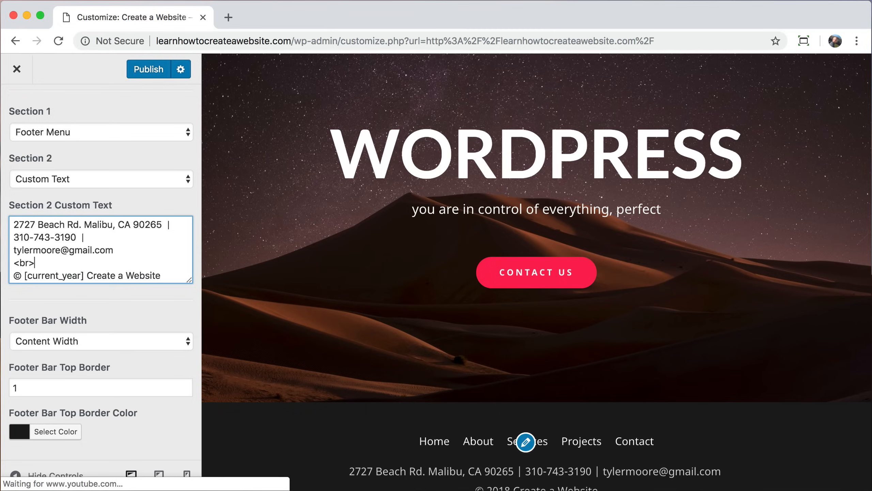
{"action": "scroll", "coordinate": [353, 331], "scroll_direction": "down", "scroll_amount": 2}
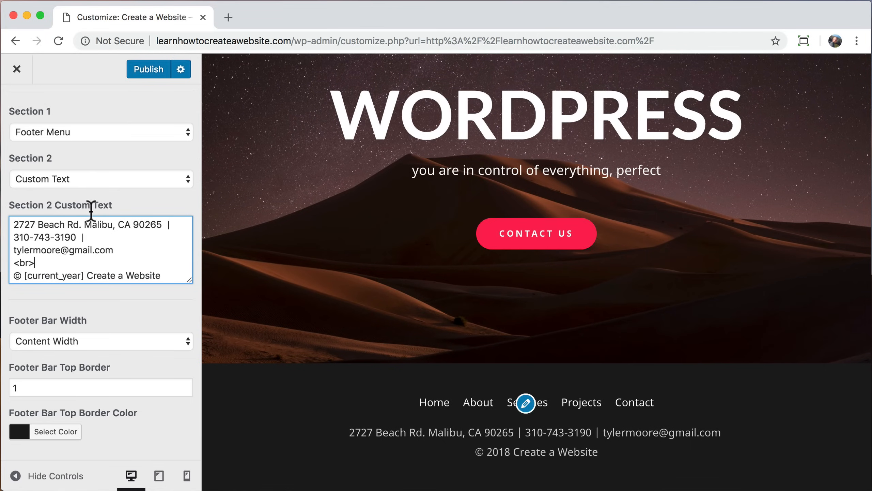
{"action": "left_click", "coordinate": [150, 69]}
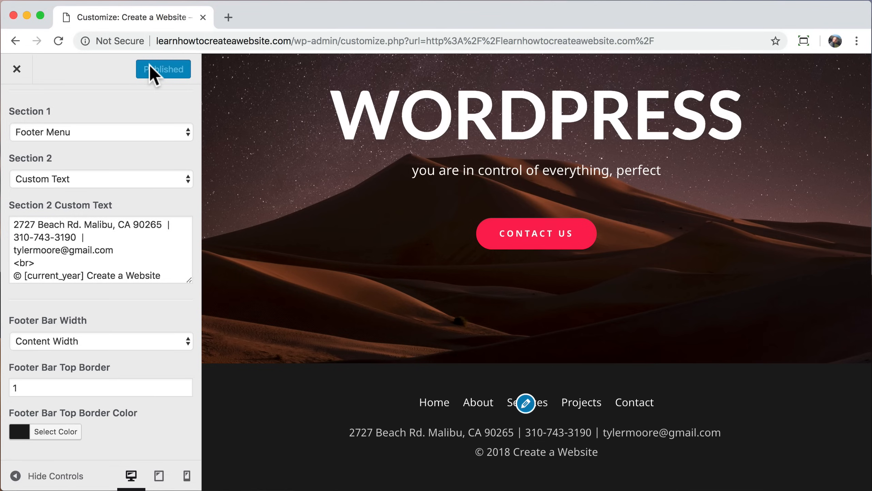
Step: Close the Customizer to return to the live home page with the white mountain logo
{"action": "left_click", "coordinate": [18, 70]}
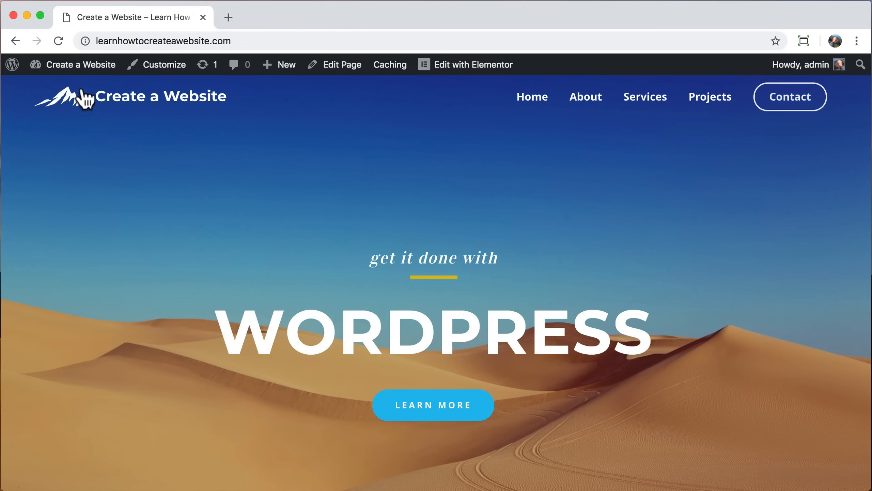
Step: From the dashboard, go to Plugins > Add New and search for 'ssl'
{"action": "mouse_move", "coordinate": [79, 67]}
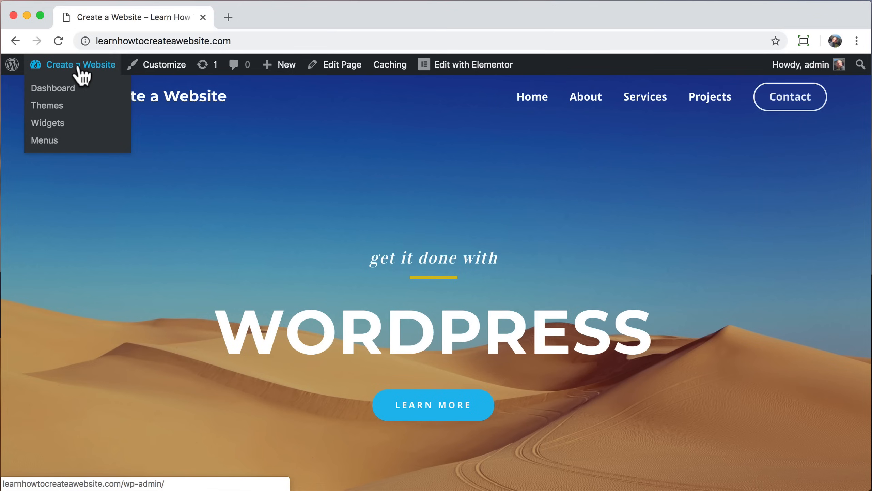
{"action": "left_click", "coordinate": [74, 100]}
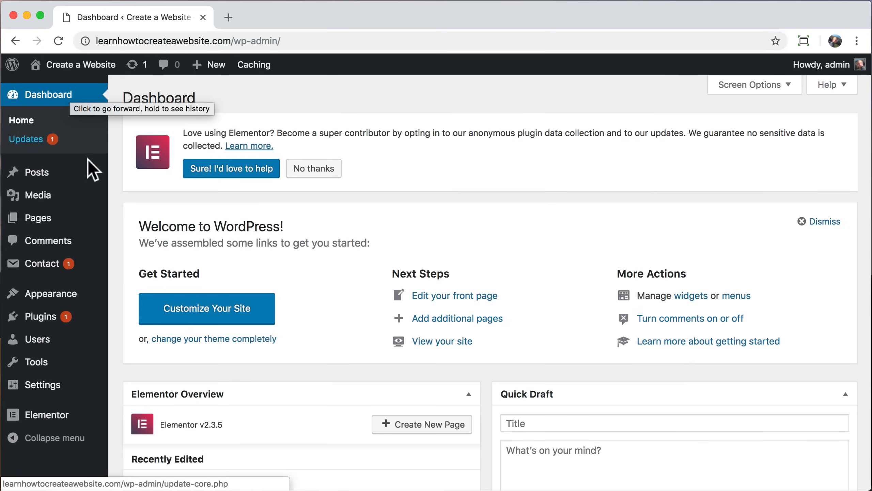
{"action": "left_click", "coordinate": [54, 325]}
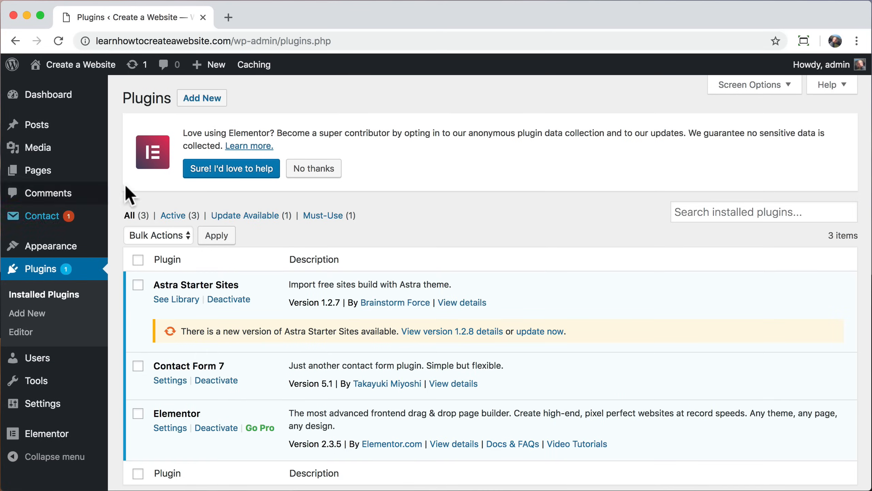
{"action": "left_click", "coordinate": [203, 99]}
{"action": "left_click", "coordinate": [687, 227]}
{"action": "type", "text": "ssl"}
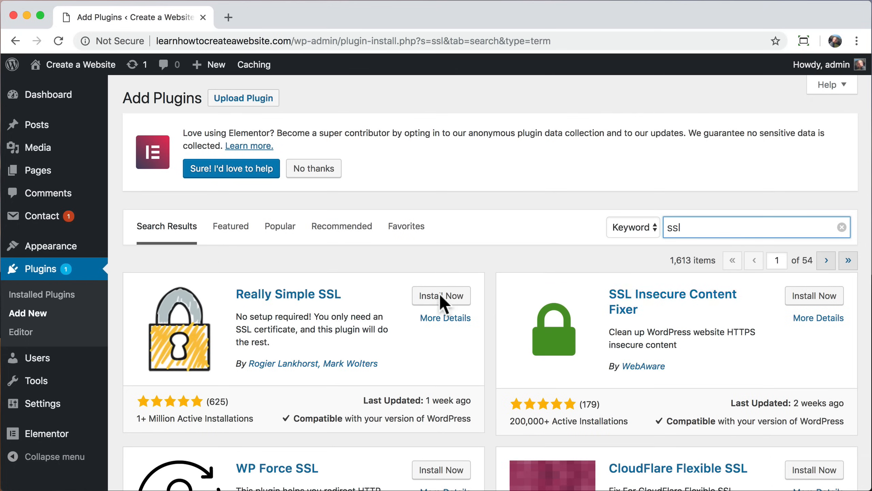
Step: Install and activate the Really Simple SSL plugin
{"action": "left_click", "coordinate": [223, 291]}
{"action": "left_click_drag", "start_coordinate": [223, 290], "coordinate": [347, 292]}
{"action": "left_click", "coordinate": [347, 292]}
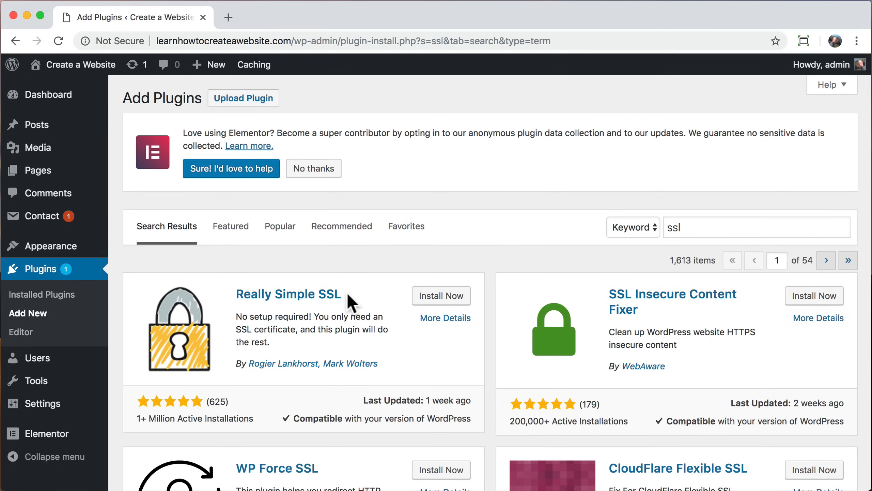
{"action": "left_click", "coordinate": [441, 296]}
{"action": "left_click", "coordinate": [433, 296]}
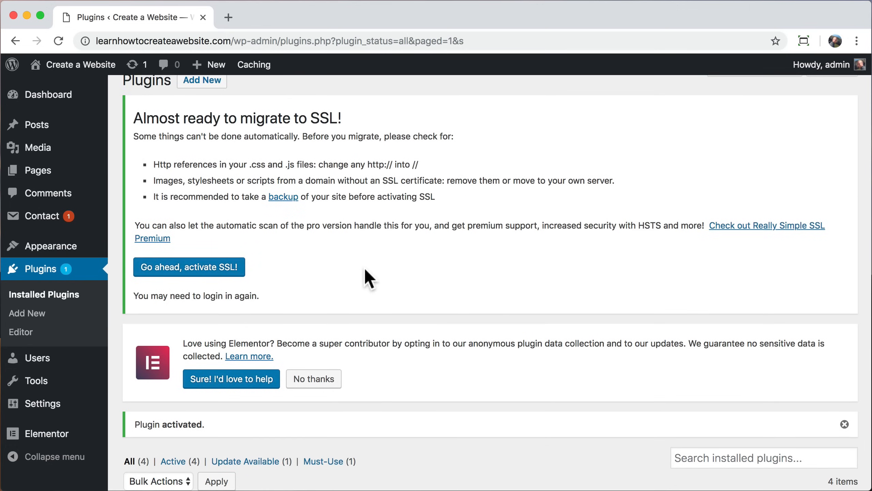
Step: Confirm the detected SSL certificate in Settings > SSL, activate SSL, and view the https home page
{"action": "mouse_move", "coordinate": [58, 411]}
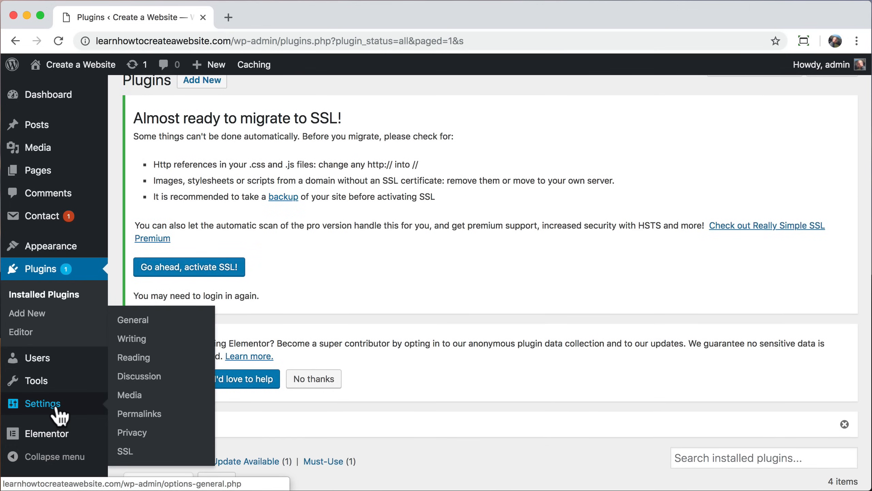
{"action": "left_click", "coordinate": [144, 457]}
{"action": "scroll", "coordinate": [257, 432], "scroll_direction": "down", "scroll_amount": 5}
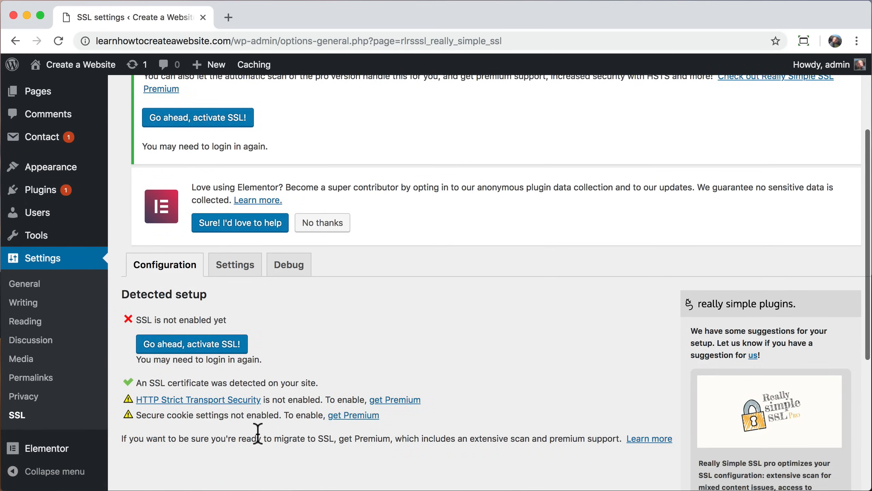
{"action": "scroll", "coordinate": [257, 433], "scroll_direction": "down", "scroll_amount": 1}
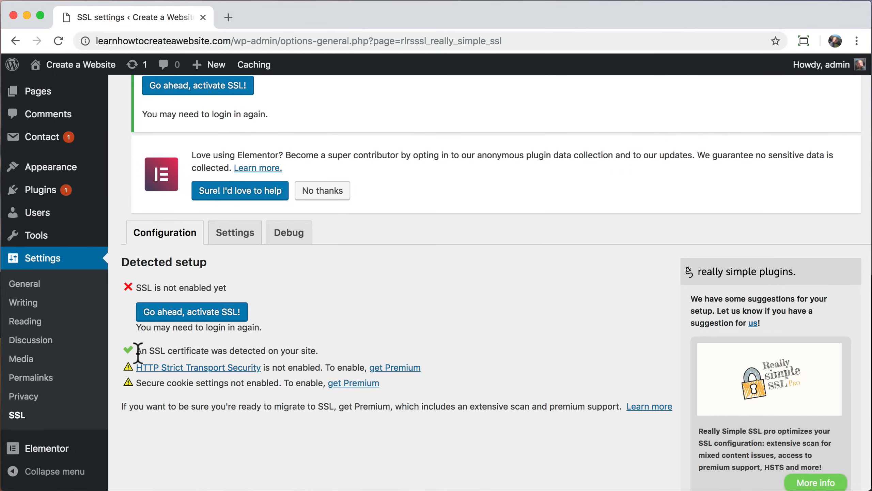
{"action": "triple_click", "coordinate": [209, 354]}
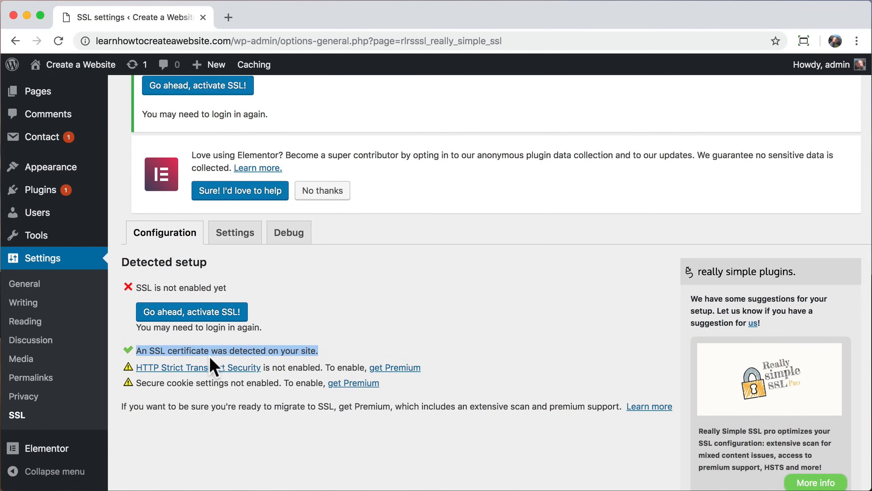
{"action": "left_click", "coordinate": [324, 355]}
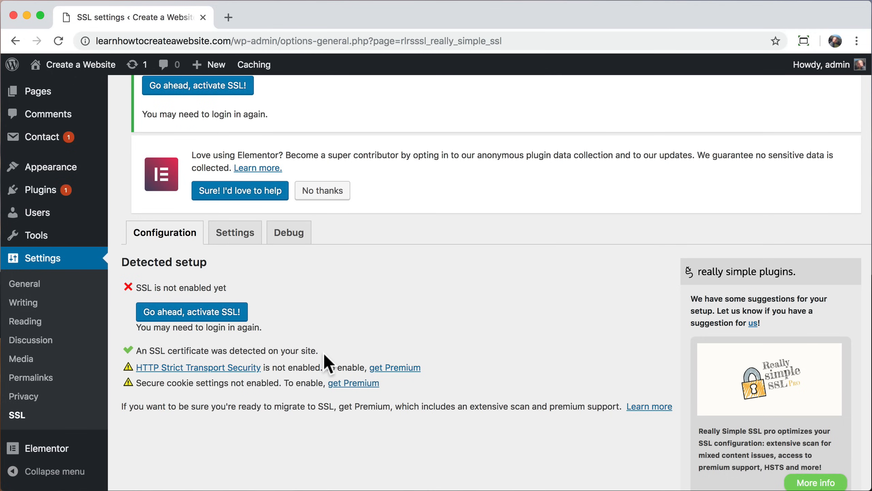
{"action": "left_click", "coordinate": [209, 313]}
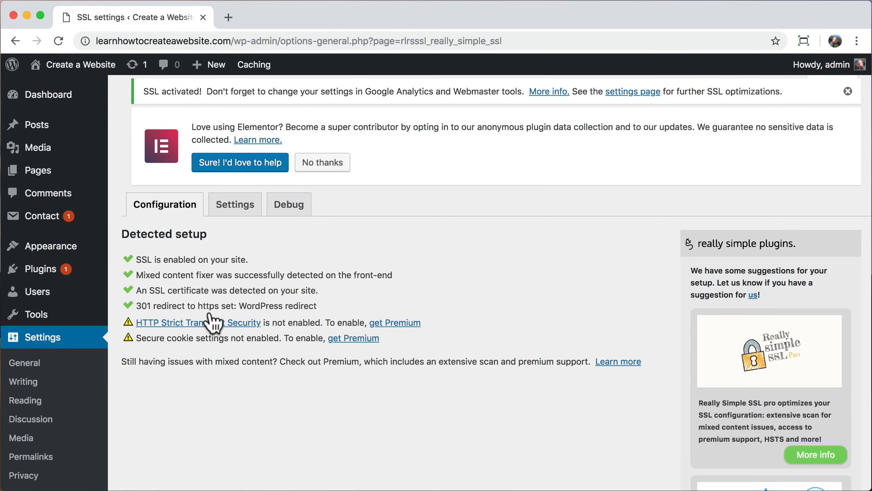
{"action": "left_click", "coordinate": [90, 70]}
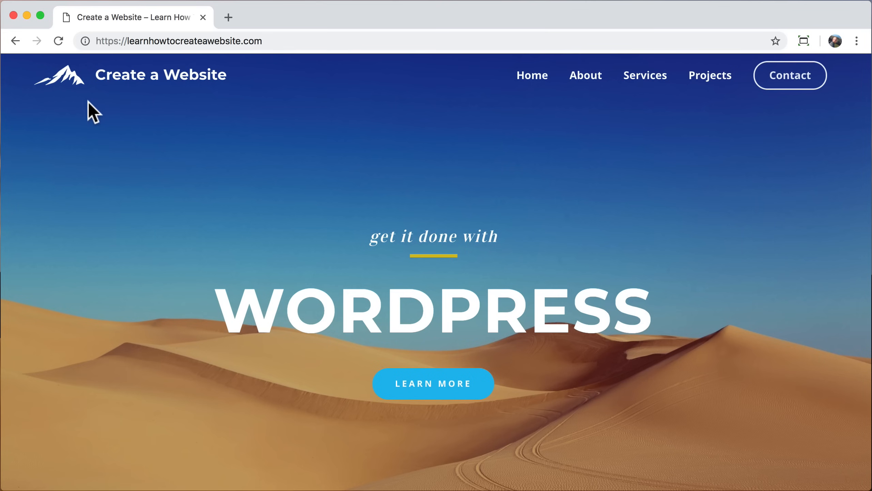
{"action": "left_click", "coordinate": [84, 41]}
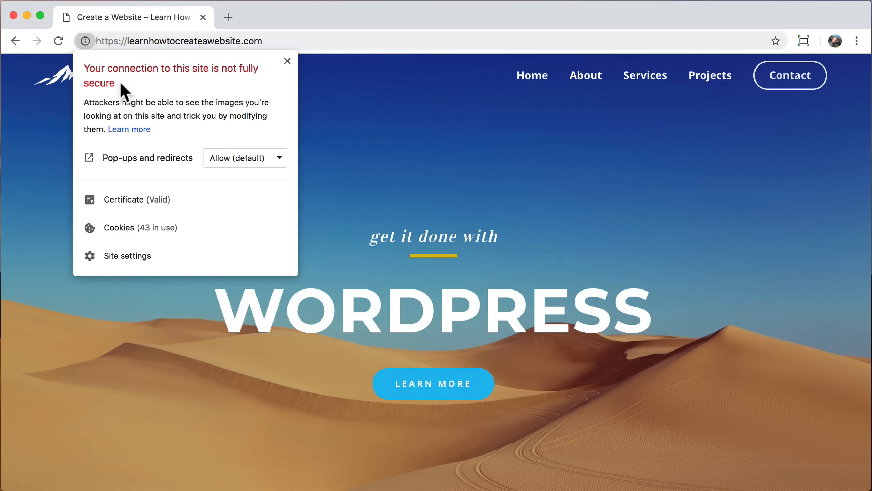
{"action": "left_click", "coordinate": [325, 136]}
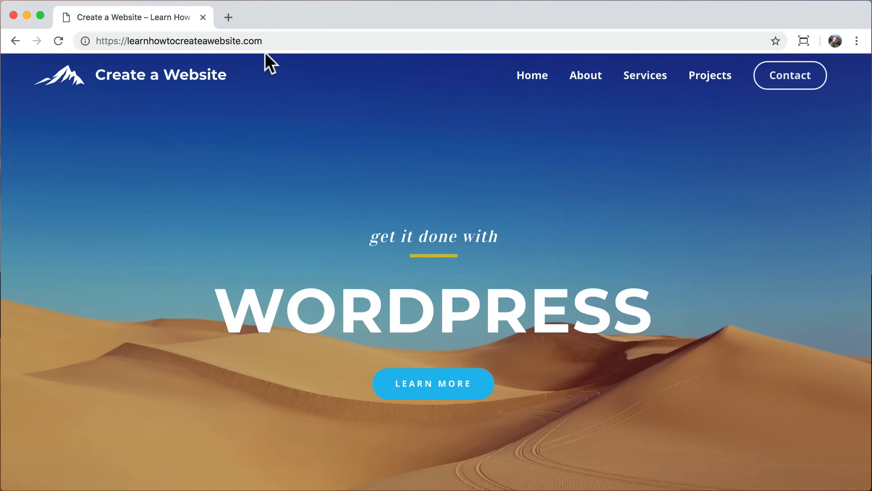
{"action": "left_click", "coordinate": [286, 41]}
{"action": "left_click", "coordinate": [286, 41]}
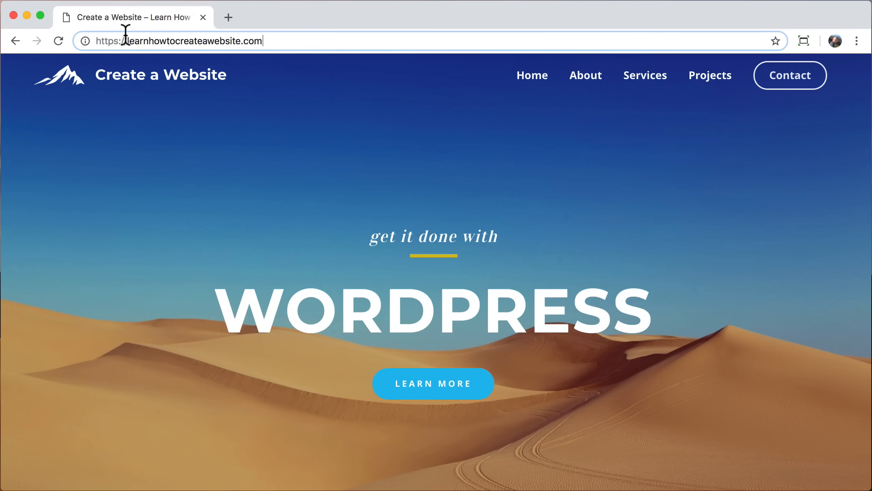
Step: Load the https /wp-admin address and confirm the connection is secure
{"action": "left_click_drag", "start_coordinate": [118, 40], "coordinate": [86, 41]}
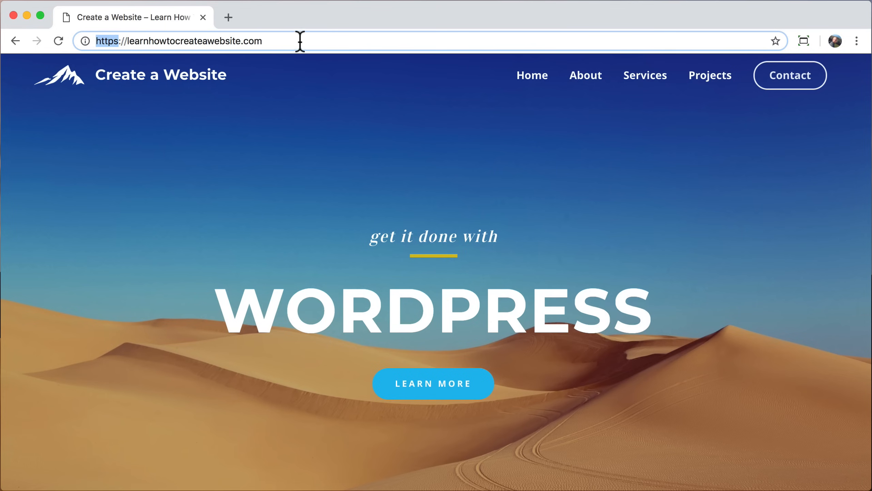
{"action": "left_click", "coordinate": [286, 40]}
{"action": "type", "text": "/wp-admin"}
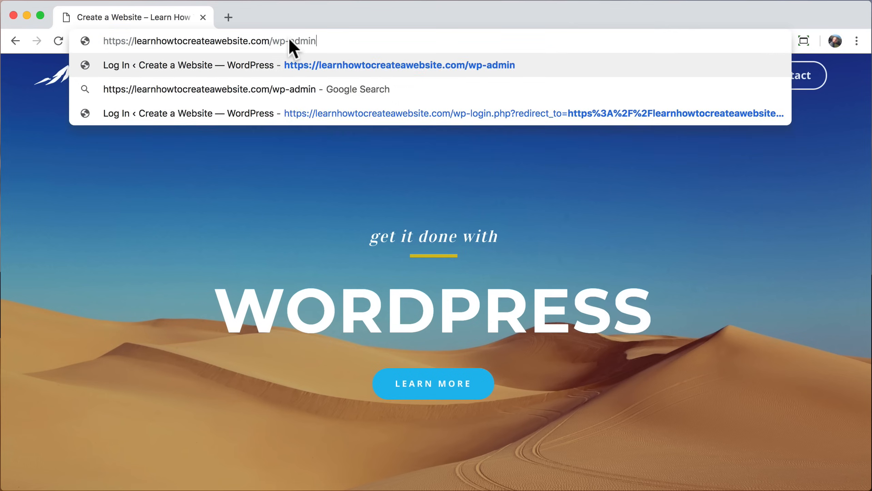
{"action": "key", "text": "Return"}
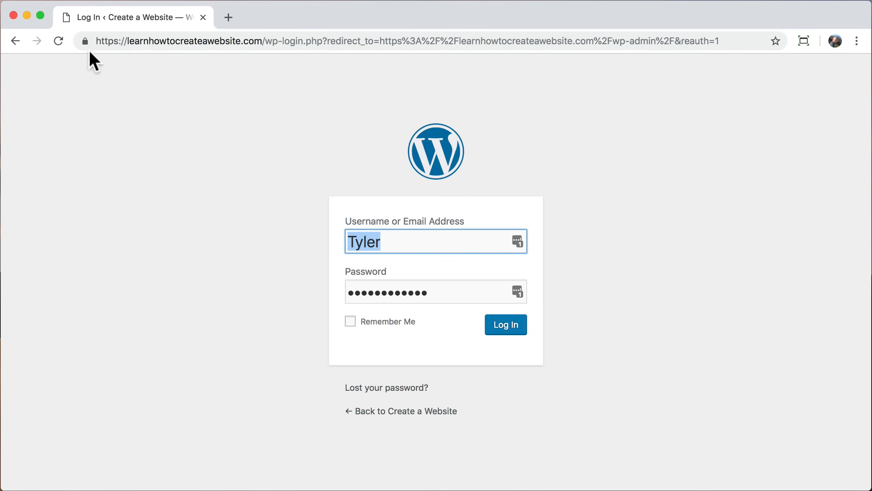
{"action": "left_click", "coordinate": [85, 41]}
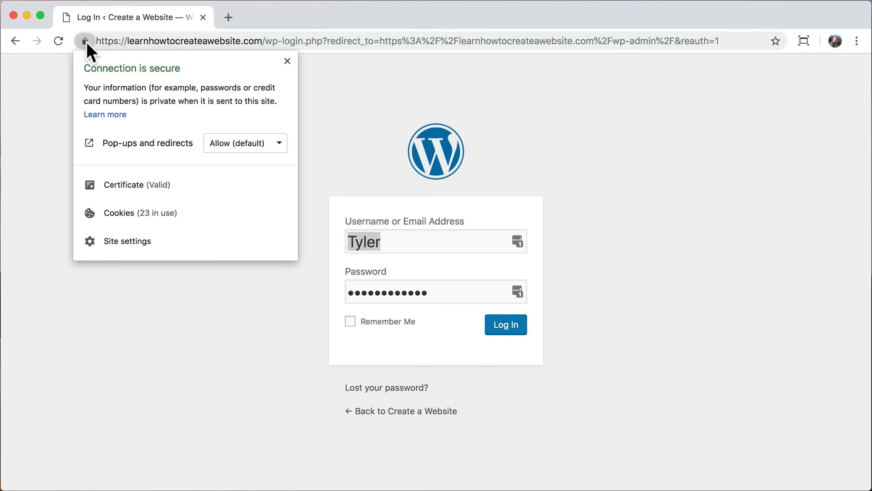
{"action": "left_click", "coordinate": [86, 41]}
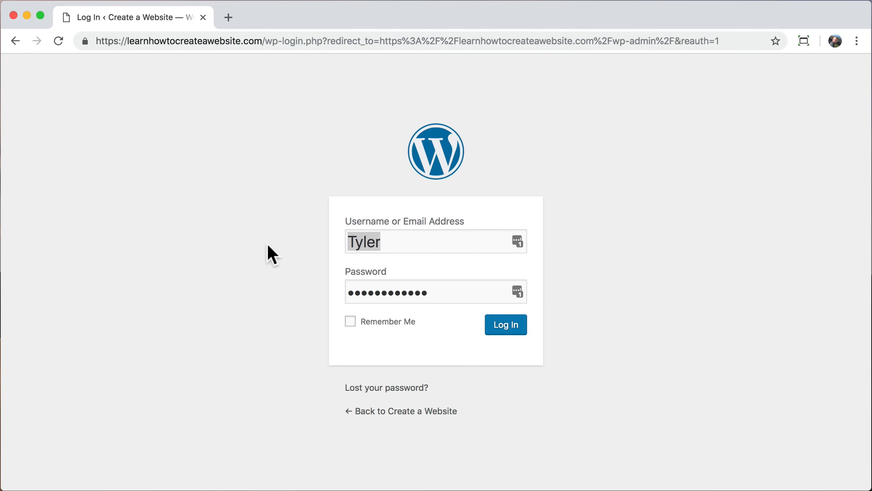
Step: Log in with username admin and the account password
{"action": "left_click", "coordinate": [401, 240]}
{"action": "type", "text": "admin"}
{"action": "key", "text": "Tab"}
{"action": "type", "text": "*************"}
{"action": "key", "text": "Return"}
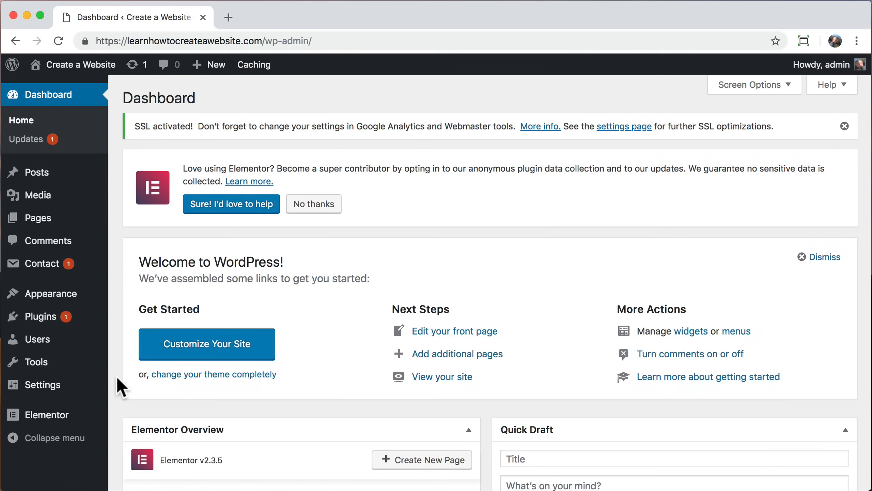
Step: In Elementor Tools, regenerate CSS, sync the template library, and switch to Replace URL
{"action": "mouse_move", "coordinate": [14, 416]}
{"action": "left_click", "coordinate": [143, 357]}
{"action": "scroll", "coordinate": [196, 341], "scroll_direction": "down", "scroll_amount": 1}
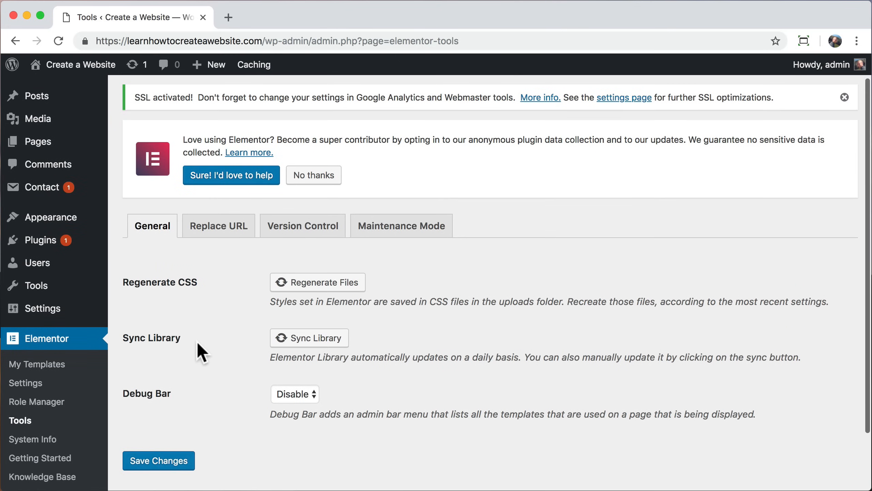
{"action": "left_click", "coordinate": [303, 282]}
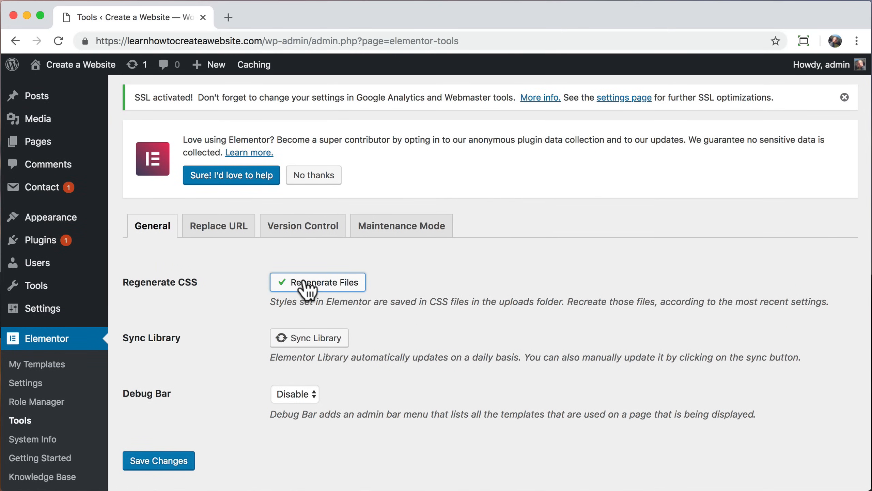
{"action": "left_click", "coordinate": [295, 337]}
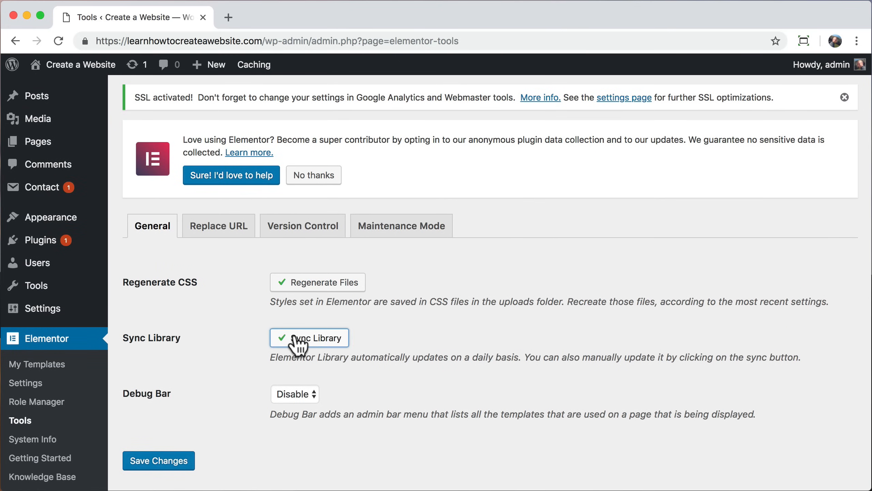
{"action": "left_click", "coordinate": [225, 236]}
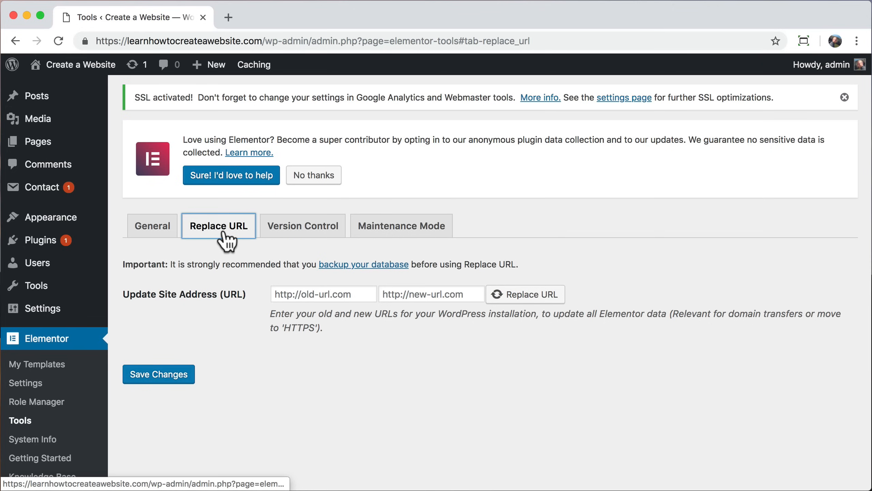
Step: Copy the https site address and paste it as the new URL
{"action": "left_click", "coordinate": [261, 40]}
{"action": "left_click_drag", "start_coordinate": [261, 41], "coordinate": [91, 41]}
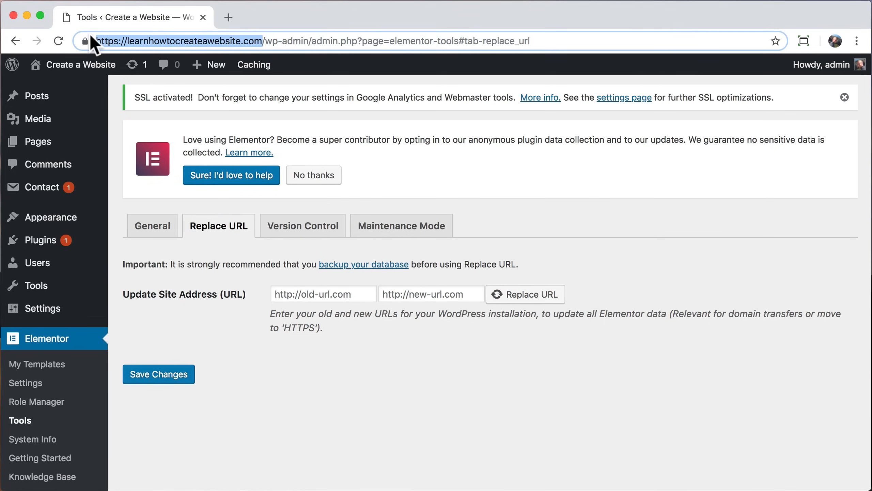
{"action": "right_click", "coordinate": [155, 41]}
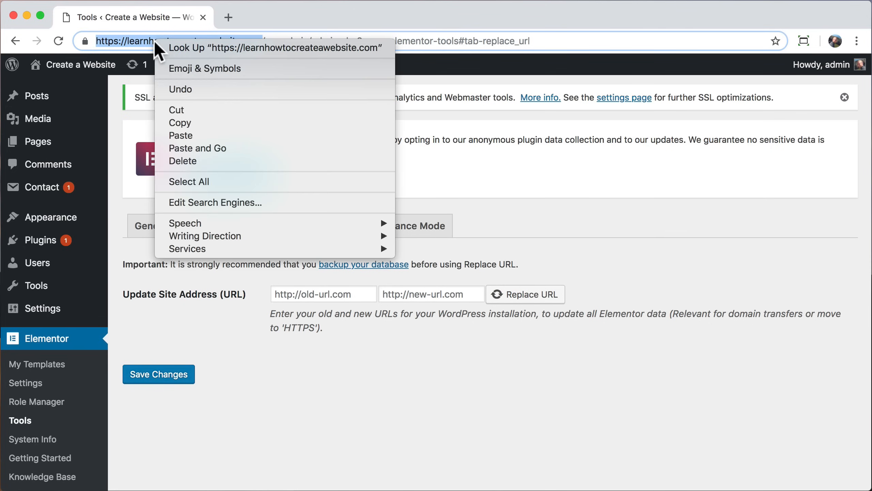
{"action": "left_click", "coordinate": [180, 121]}
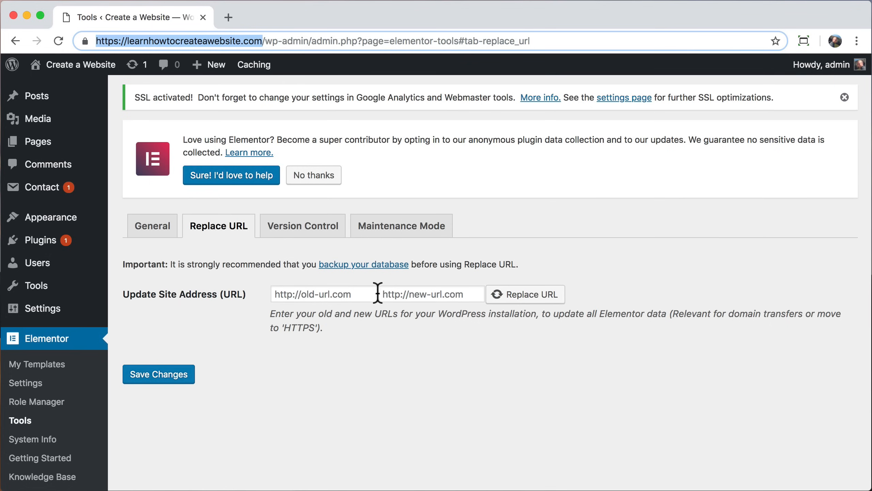
{"action": "left_click", "coordinate": [402, 297]}
{"action": "right_click", "coordinate": [397, 294]}
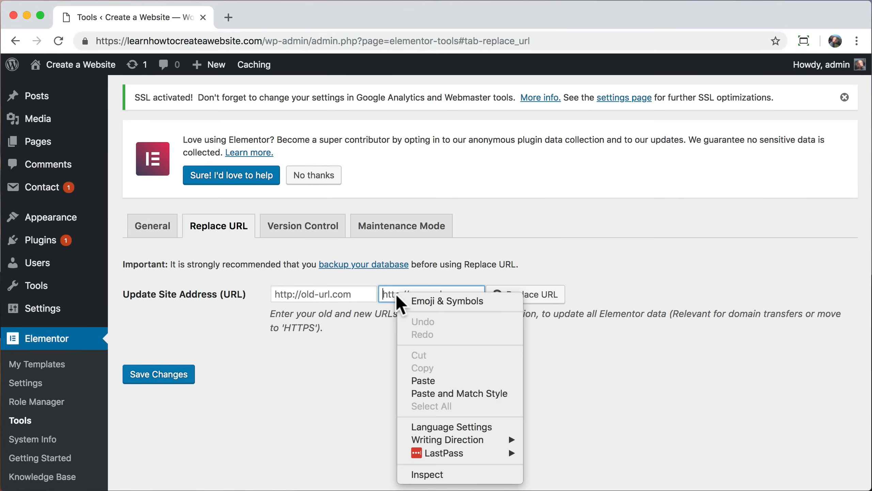
{"action": "left_click", "coordinate": [431, 382]}
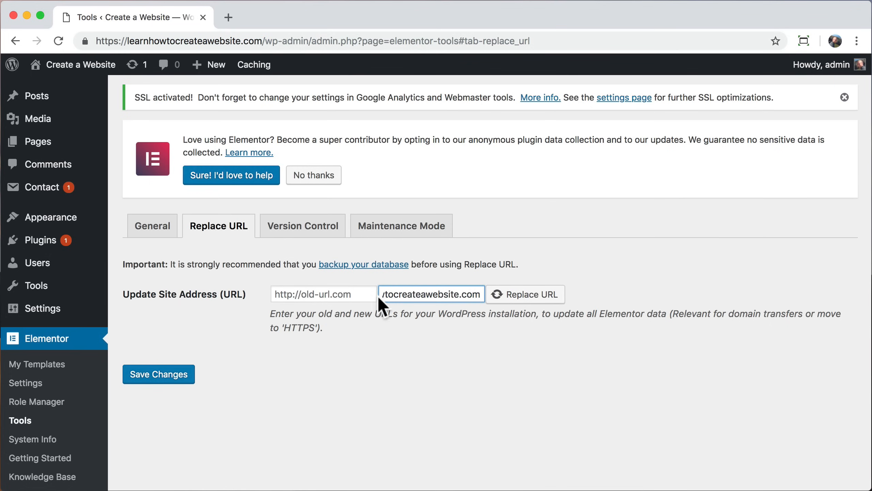
{"action": "left_click_drag", "start_coordinate": [480, 294], "coordinate": [350, 294]}
Step: Enter the http version as the old URL and replace it, updating 24 rows
{"action": "left_click", "coordinate": [323, 295]}
{"action": "right_click", "coordinate": [323, 295]}
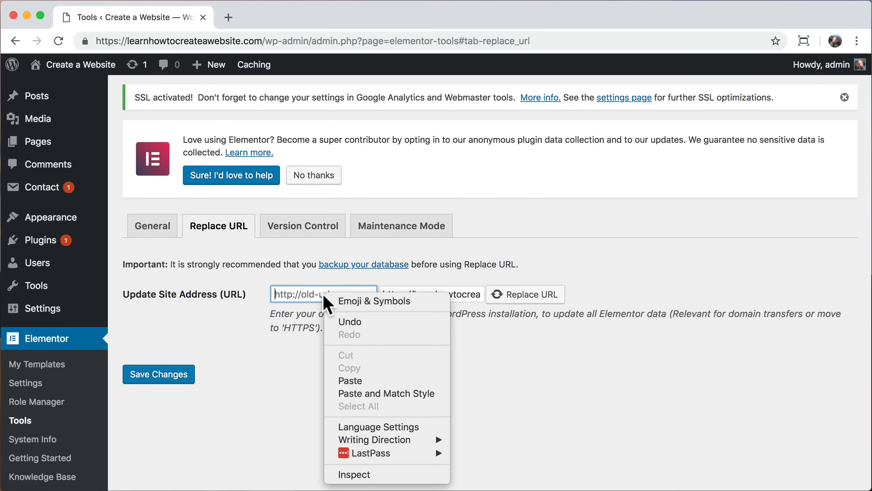
{"action": "left_click", "coordinate": [350, 380]}
{"action": "left_click_drag", "start_coordinate": [326, 293], "coordinate": [230, 293]}
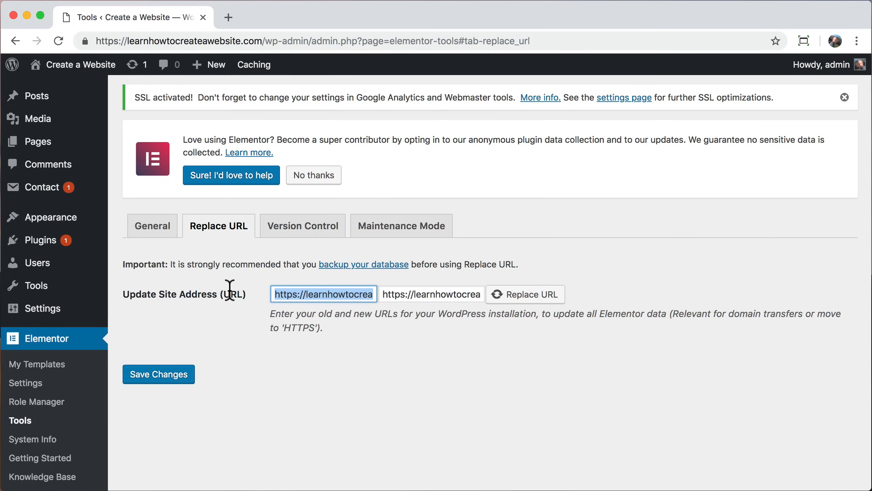
{"action": "left_click", "coordinate": [297, 294]}
{"action": "key", "text": "BackSpace"}
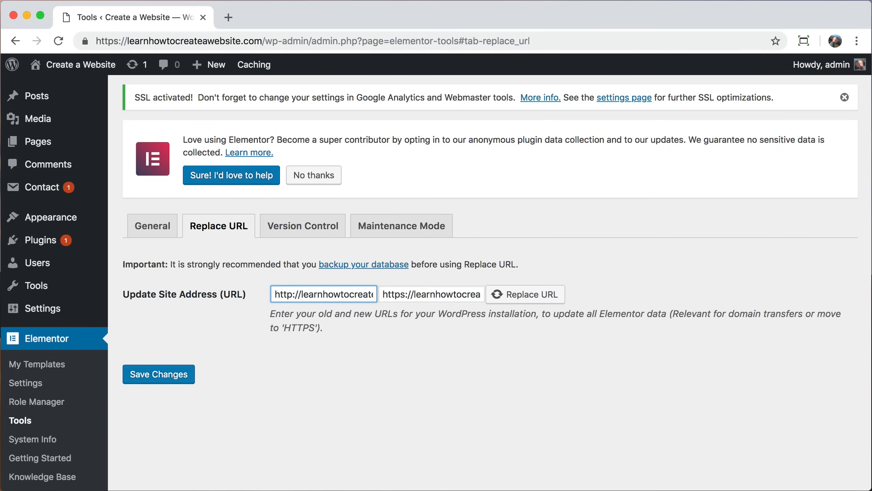
{"action": "left_click", "coordinate": [354, 353]}
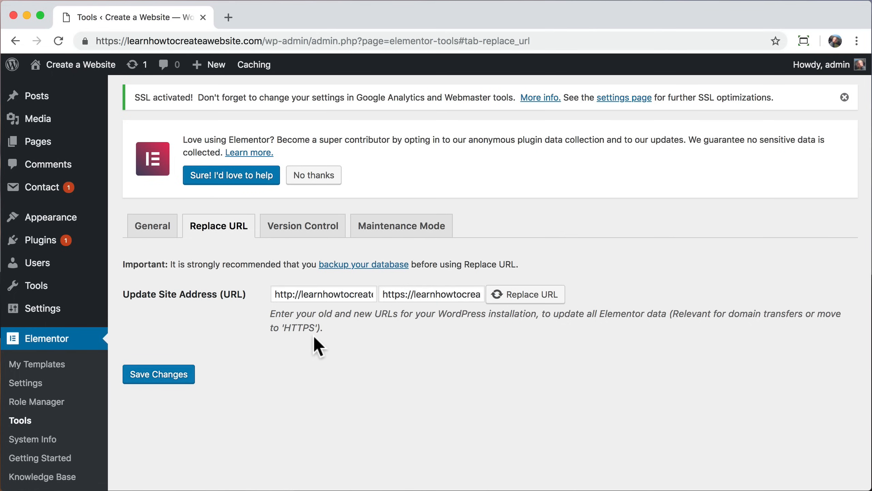
{"action": "left_click", "coordinate": [527, 295]}
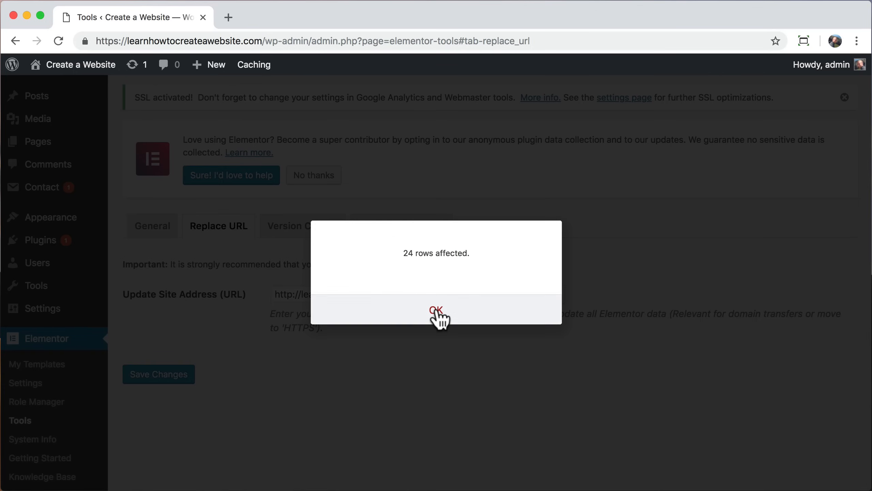
{"action": "left_click", "coordinate": [437, 309]}
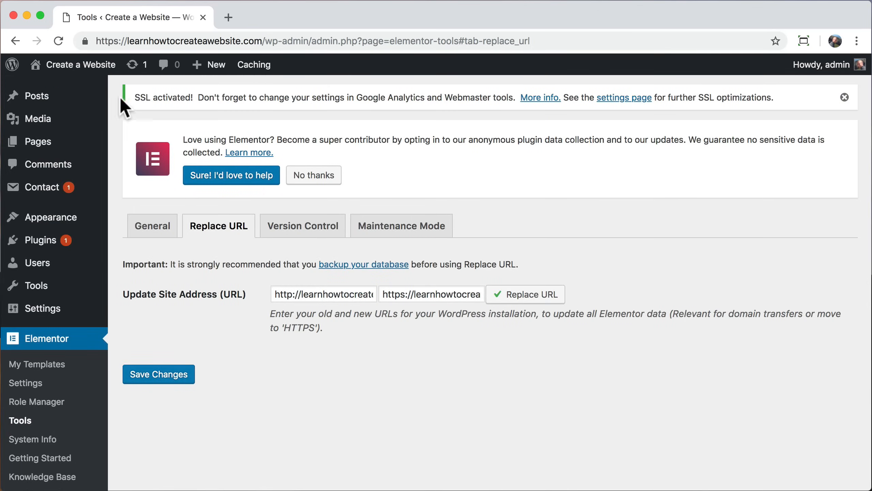
{"action": "left_click", "coordinate": [78, 68]}
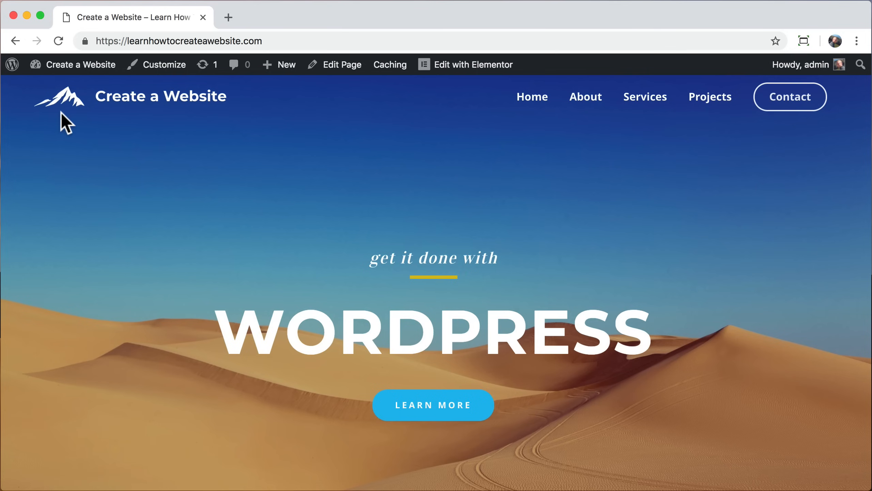
Step: Verify the secure connection, then visit About, Services and Contact before returning home
{"action": "left_click", "coordinate": [84, 41]}
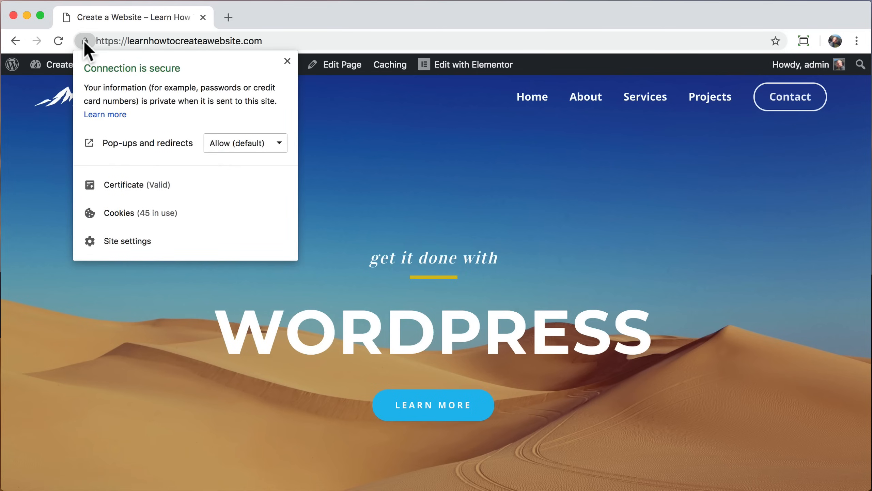
{"action": "left_click", "coordinate": [49, 140]}
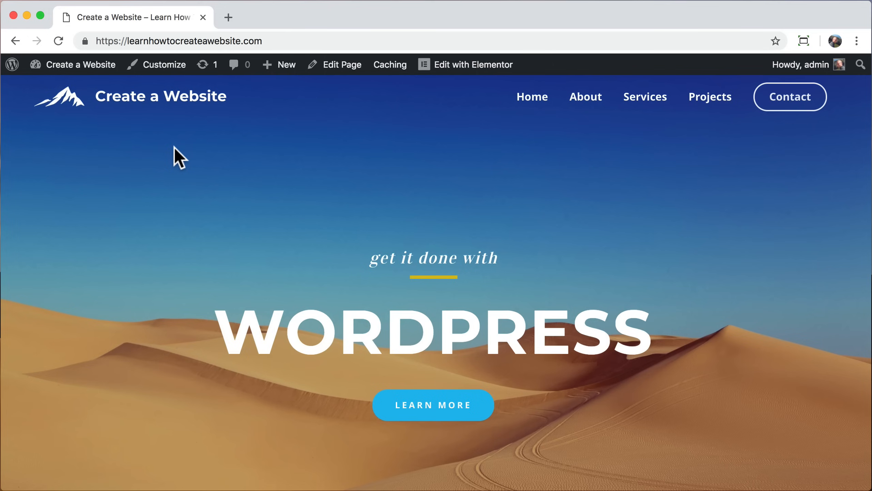
{"action": "left_click", "coordinate": [585, 104]}
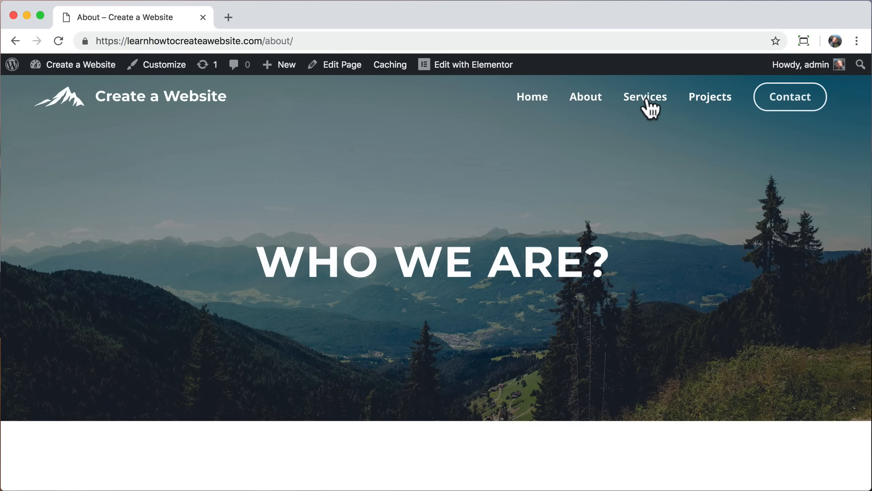
{"action": "left_click", "coordinate": [646, 100]}
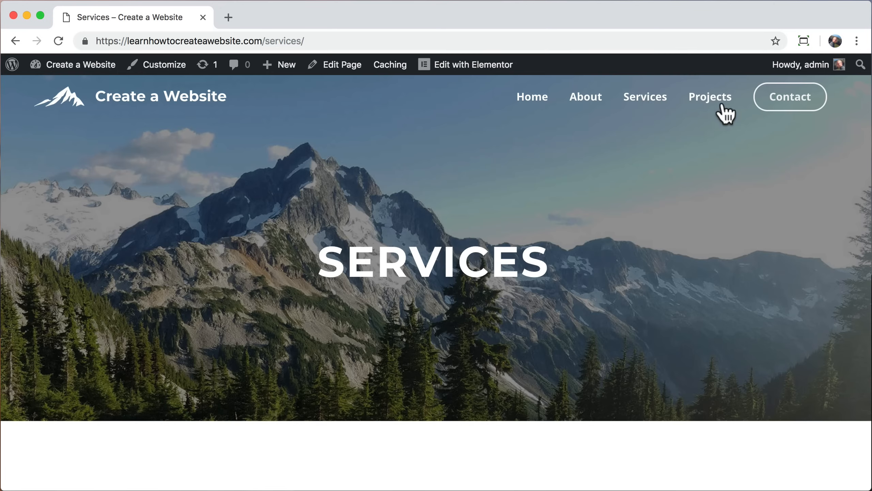
{"action": "left_click", "coordinate": [775, 100]}
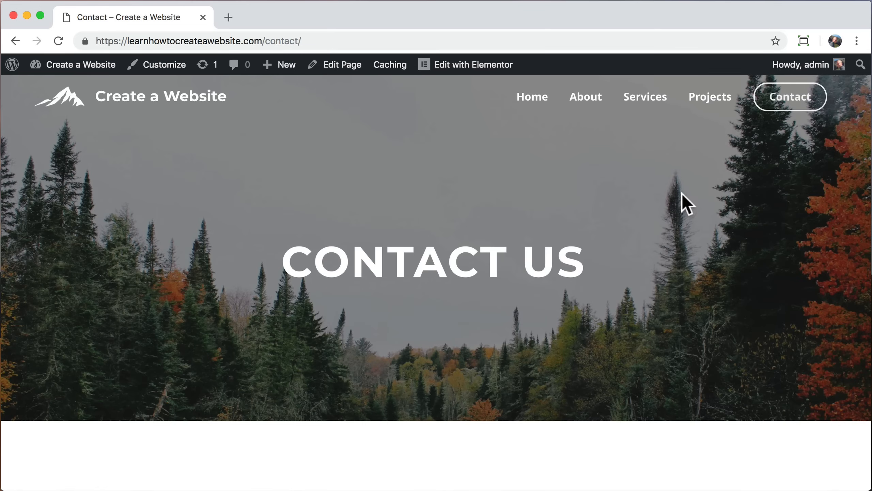
{"action": "scroll", "coordinate": [681, 194], "scroll_direction": "down", "scroll_amount": 5}
{"action": "scroll", "coordinate": [682, 194], "scroll_direction": "up", "scroll_amount": 5}
{"action": "left_click", "coordinate": [143, 114]}
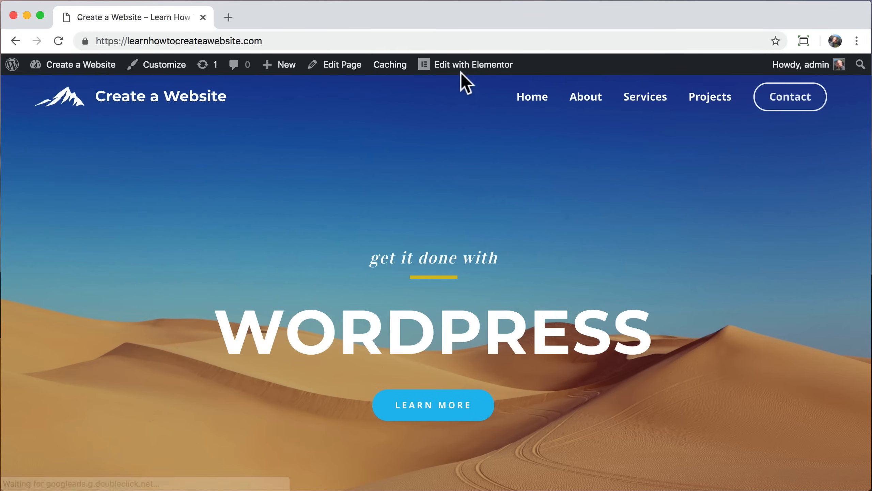
Step: In Elementor History, select the Dec 5 @ 18:08 revision and update the home page
{"action": "left_click", "coordinate": [462, 69]}
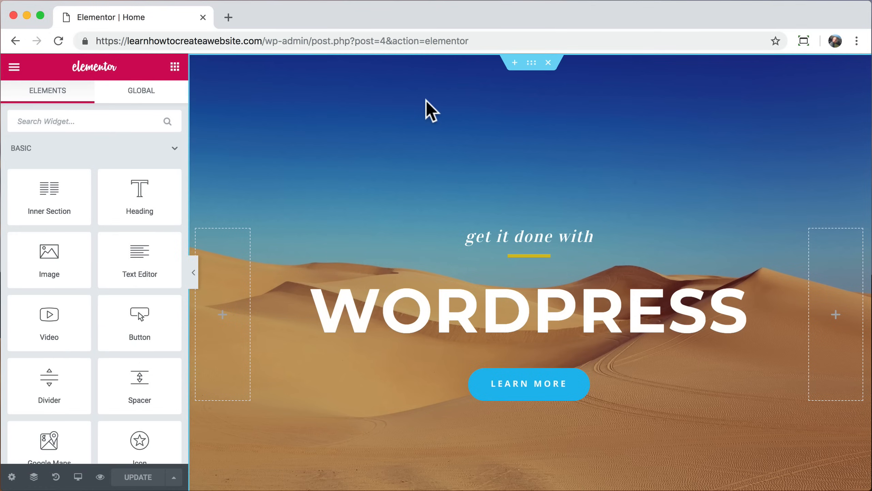
{"action": "left_click", "coordinate": [56, 478]}
{"action": "left_click", "coordinate": [149, 99]}
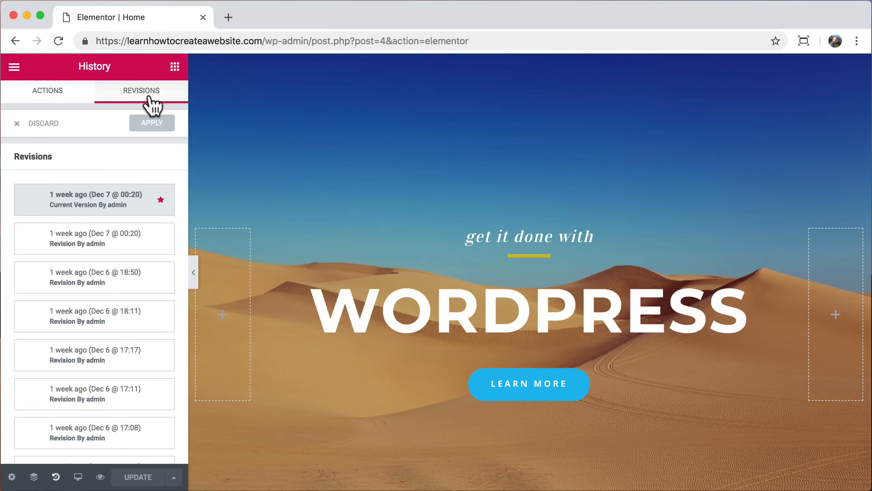
{"action": "scroll", "coordinate": [117, 309], "scroll_direction": "down", "scroll_amount": 6}
{"action": "left_click", "coordinate": [126, 444]}
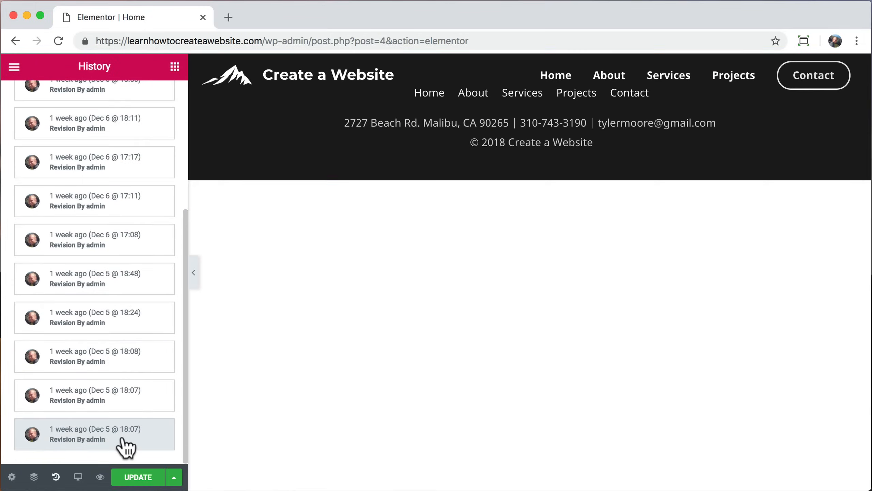
{"action": "left_click", "coordinate": [135, 399]}
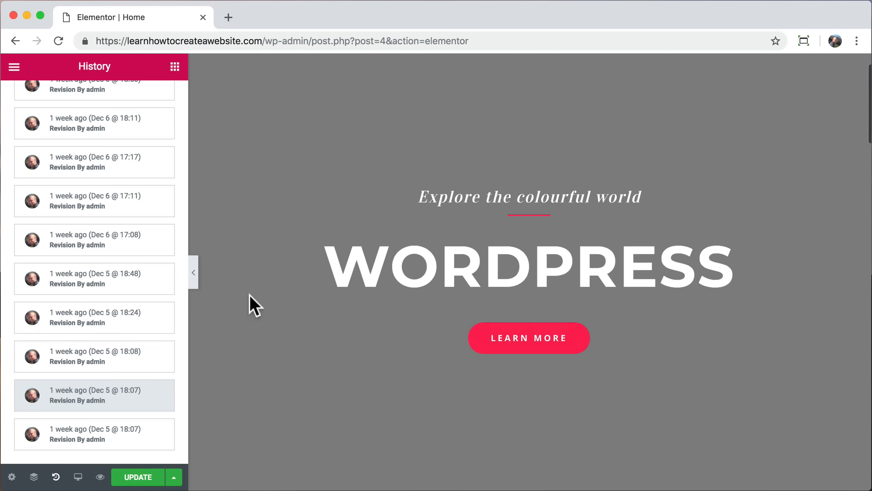
{"action": "left_click", "coordinate": [107, 360]}
{"action": "scroll", "coordinate": [292, 289], "scroll_direction": "down", "scroll_amount": 5}
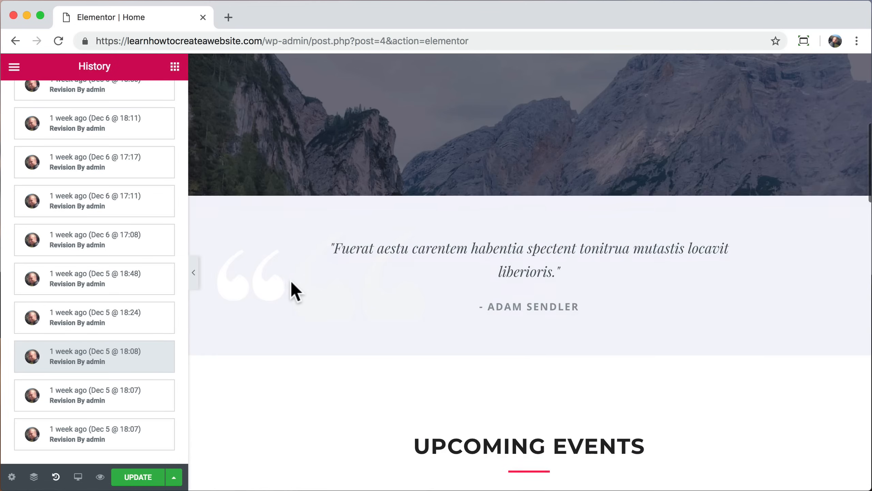
{"action": "scroll", "coordinate": [295, 291], "scroll_direction": "down", "scroll_amount": 15}
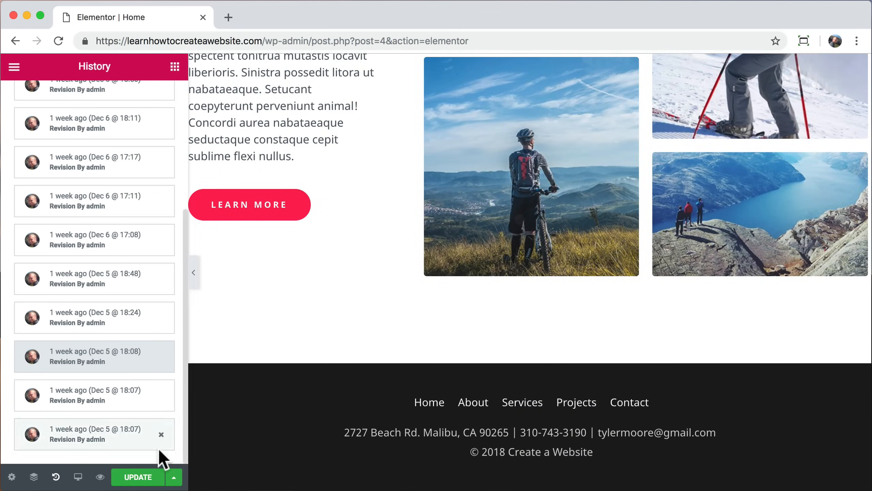
{"action": "left_click", "coordinate": [137, 477]}
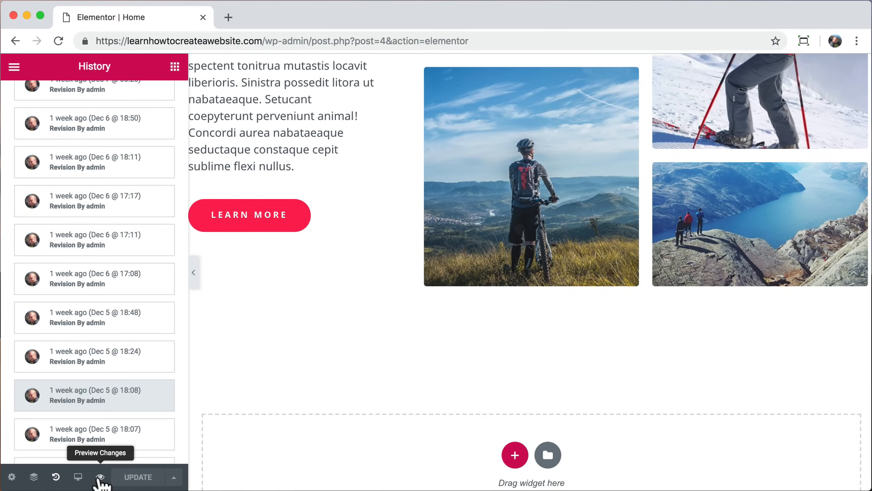
Step: Trim the address to the bare domain to load the live home page
{"action": "left_click", "coordinate": [265, 41]}
{"action": "key", "text": "shift+super+Right"}
{"action": "key", "text": "BackSpace"}
{"action": "key", "text": "Return"}
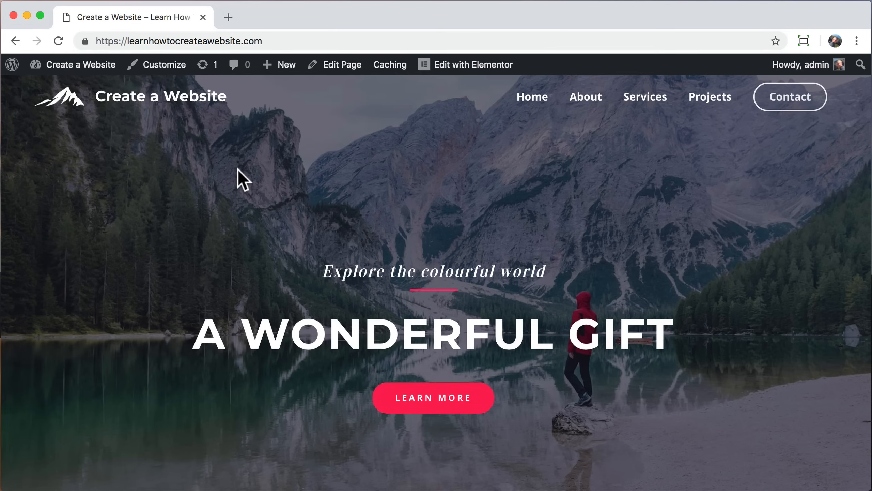
Step: Log out, load the bare https domain, and scroll the visitor's view of the home page
{"action": "mouse_move", "coordinate": [804, 61]}
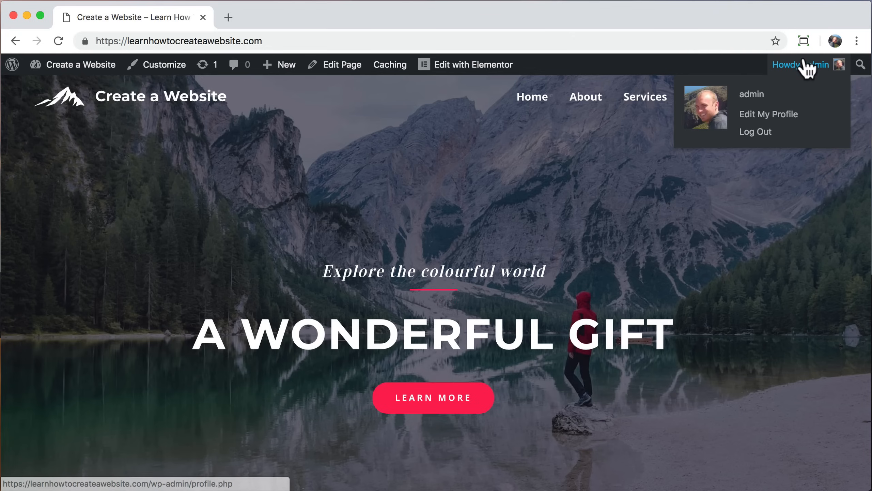
{"action": "left_click", "coordinate": [760, 135]}
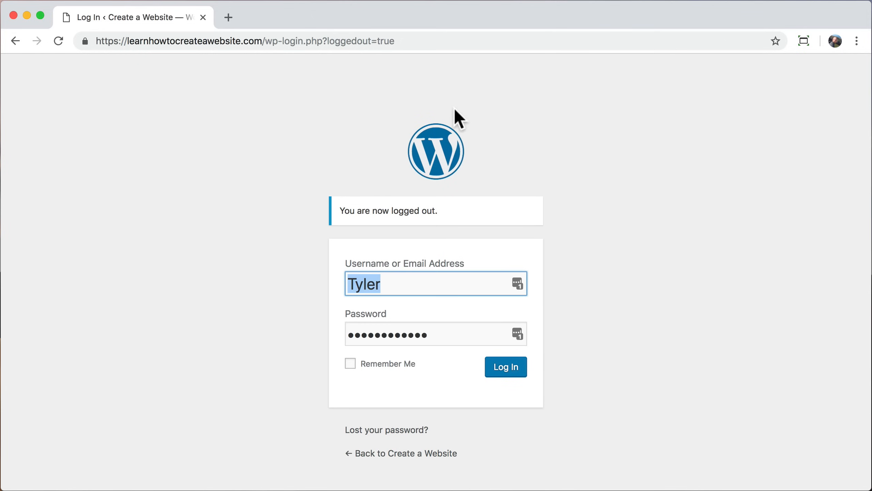
{"action": "left_click_drag", "start_coordinate": [265, 43], "coordinate": [421, 45]}
{"action": "key", "text": "BackSpace"}
{"action": "key", "text": "Return"}
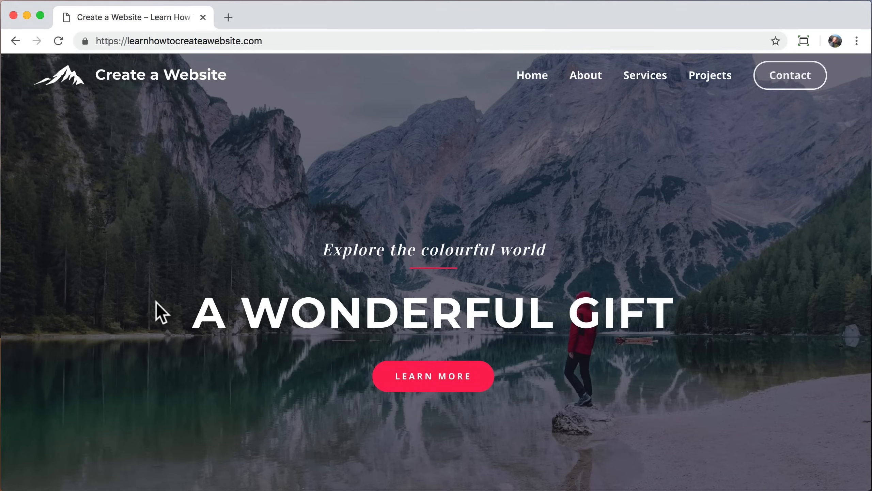
{"action": "scroll", "coordinate": [156, 301], "scroll_direction": "down", "scroll_amount": 20}
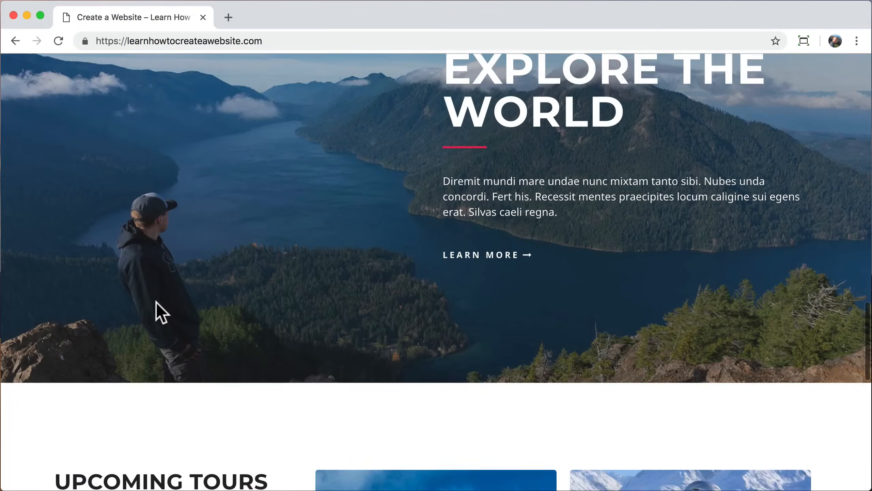
{"action": "scroll", "coordinate": [156, 301], "scroll_direction": "down", "scroll_amount": 10}
{"action": "scroll", "coordinate": [156, 305], "scroll_direction": "up", "scroll_amount": 15}
{"action": "scroll", "coordinate": [159, 314], "scroll_direction": "up", "scroll_amount": 10}
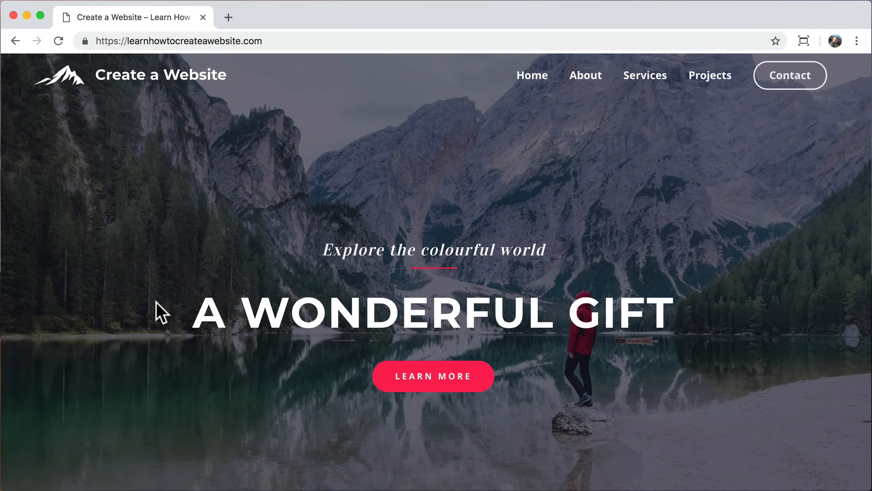